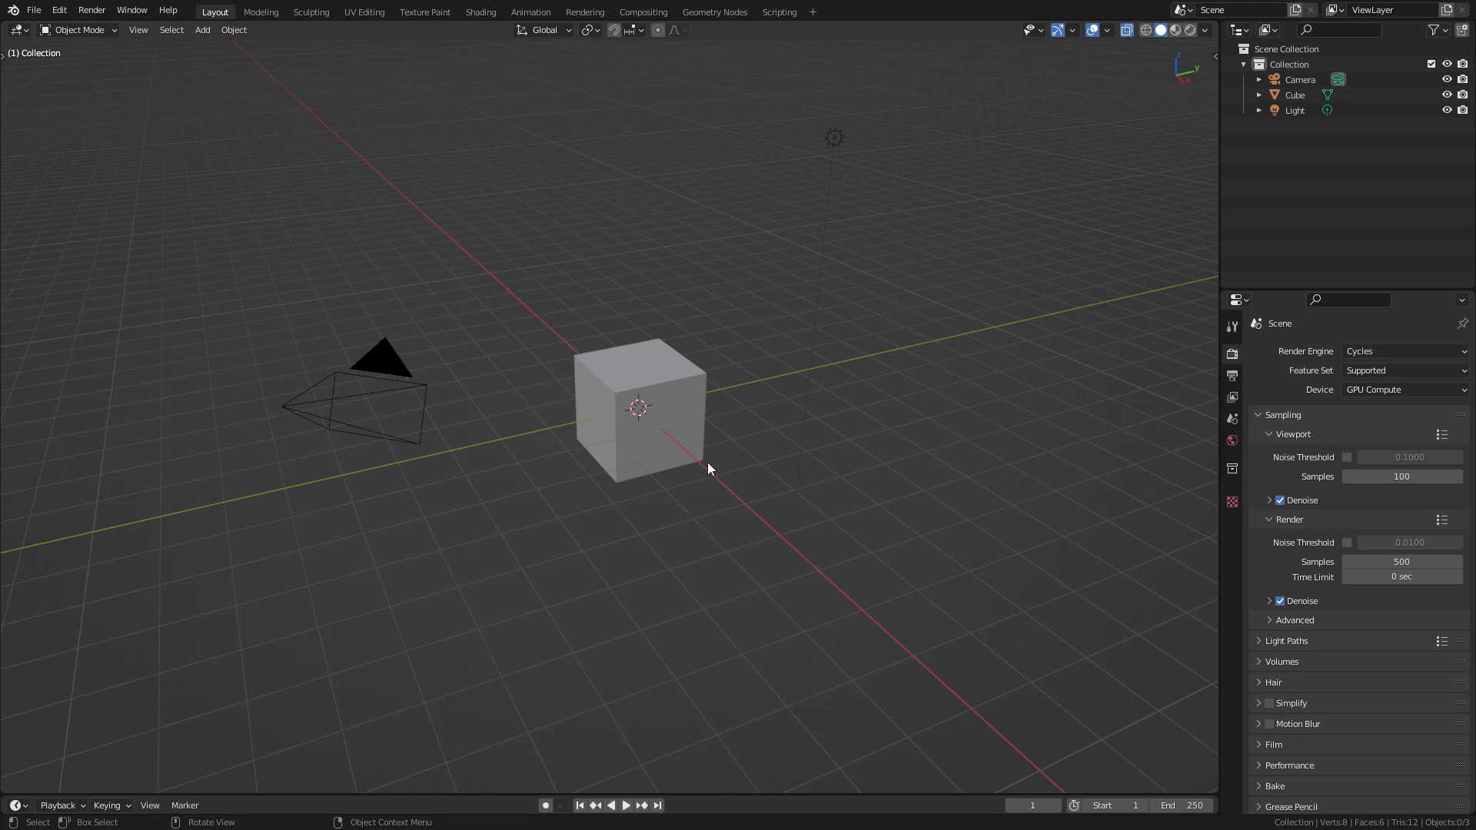
Open the file Parallax_START.blend from the Final Tutorial folder.
{"action": "left_click", "coordinate": [34, 11]}
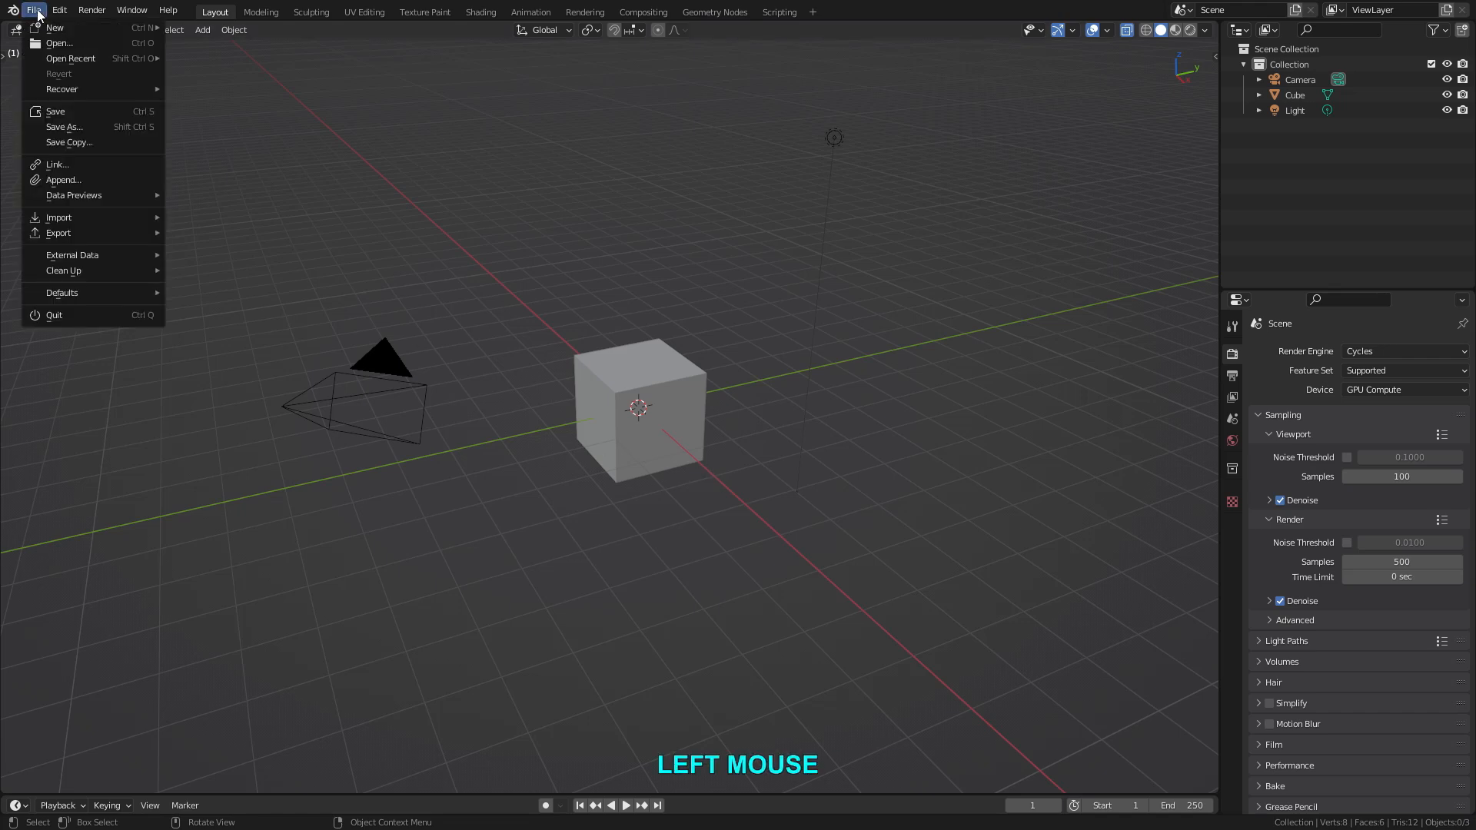
{"action": "left_click", "coordinate": [49, 43]}
{"action": "left_click", "coordinate": [606, 251]}
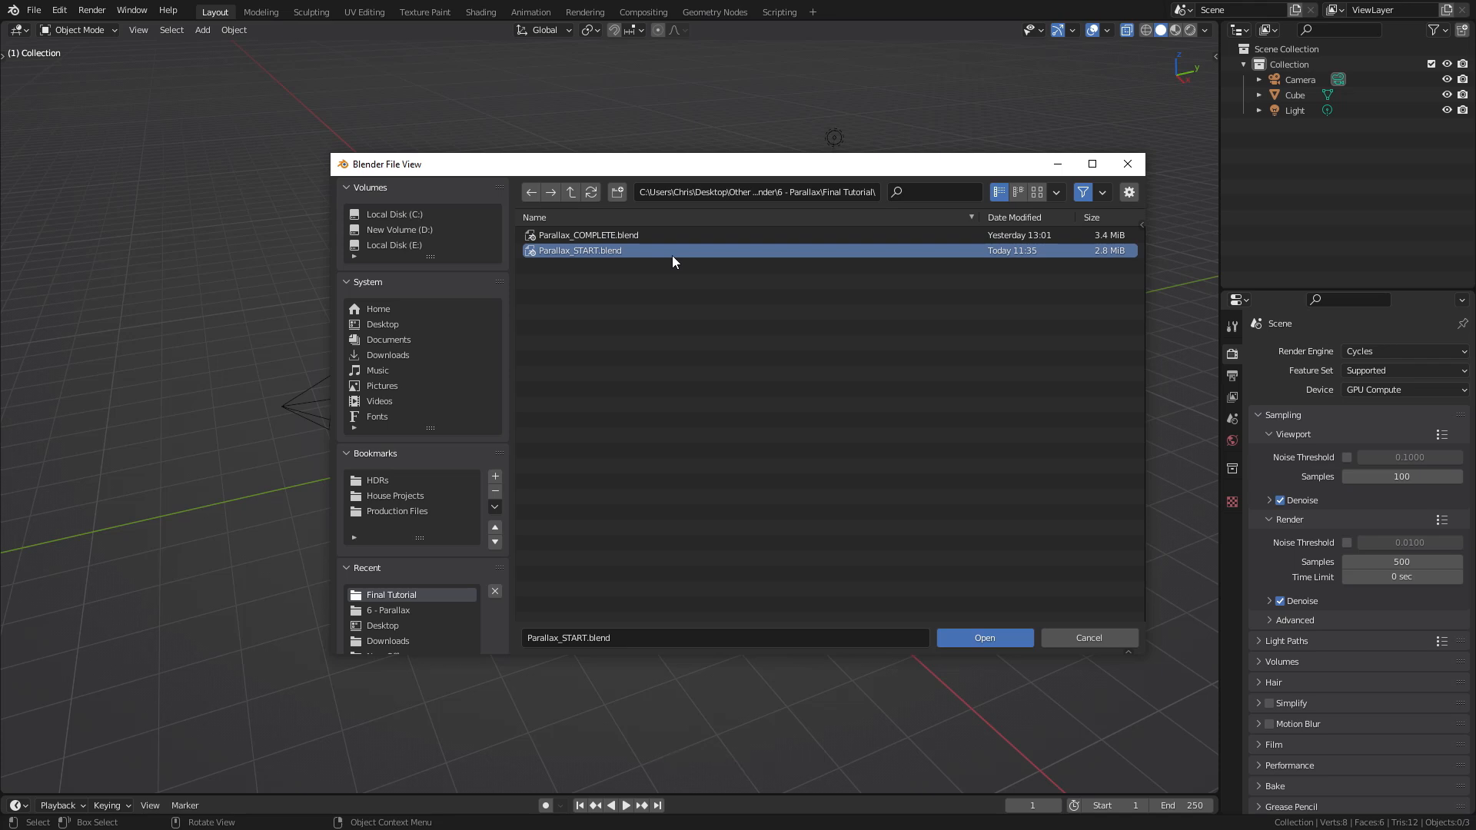
{"action": "key", "text": "Return"}
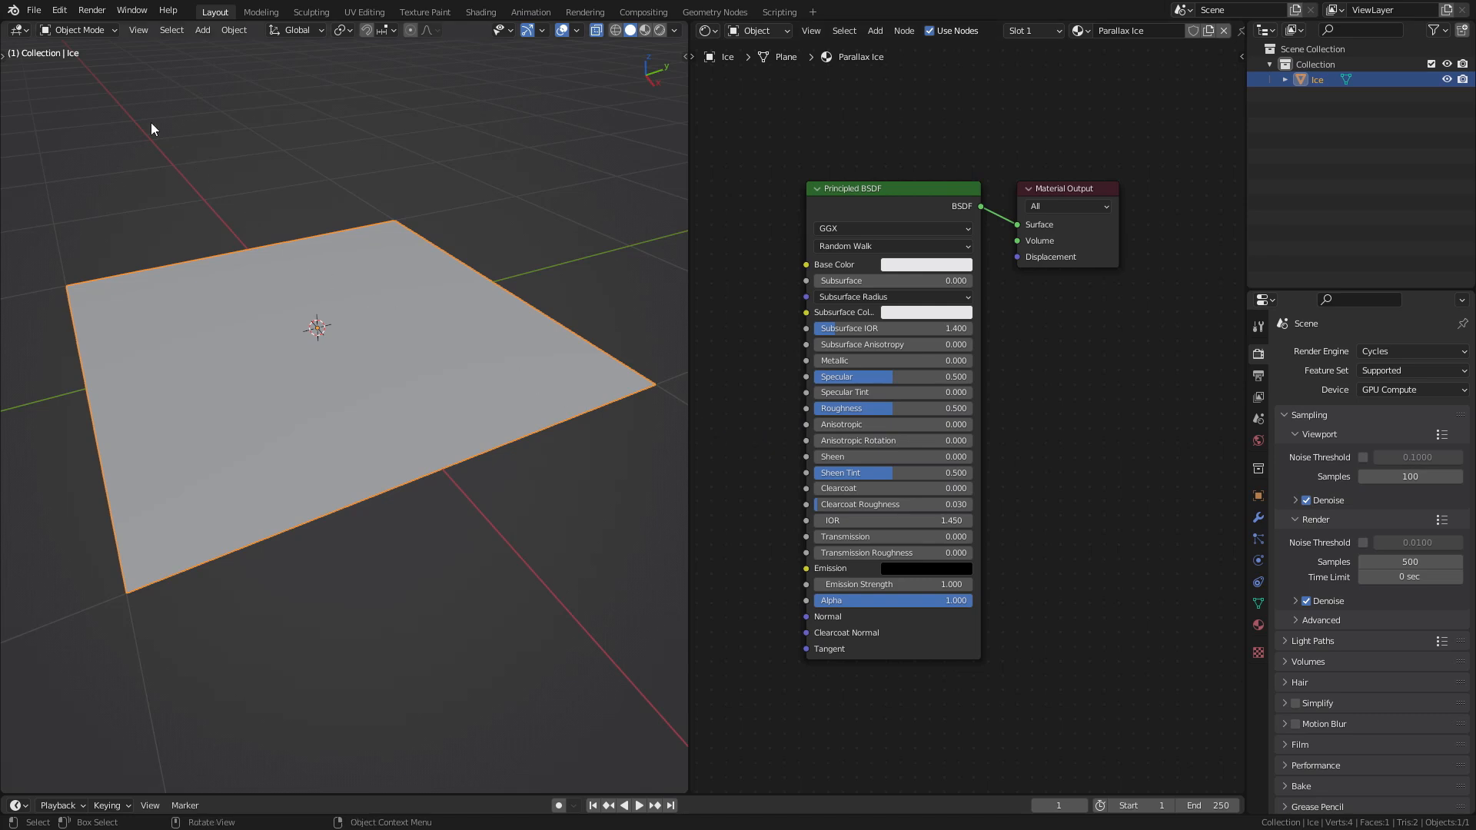
Search the add-ons in the preferences for "node" and check whether Node Wrangler is enabled.
{"action": "left_click", "coordinate": [60, 11]}
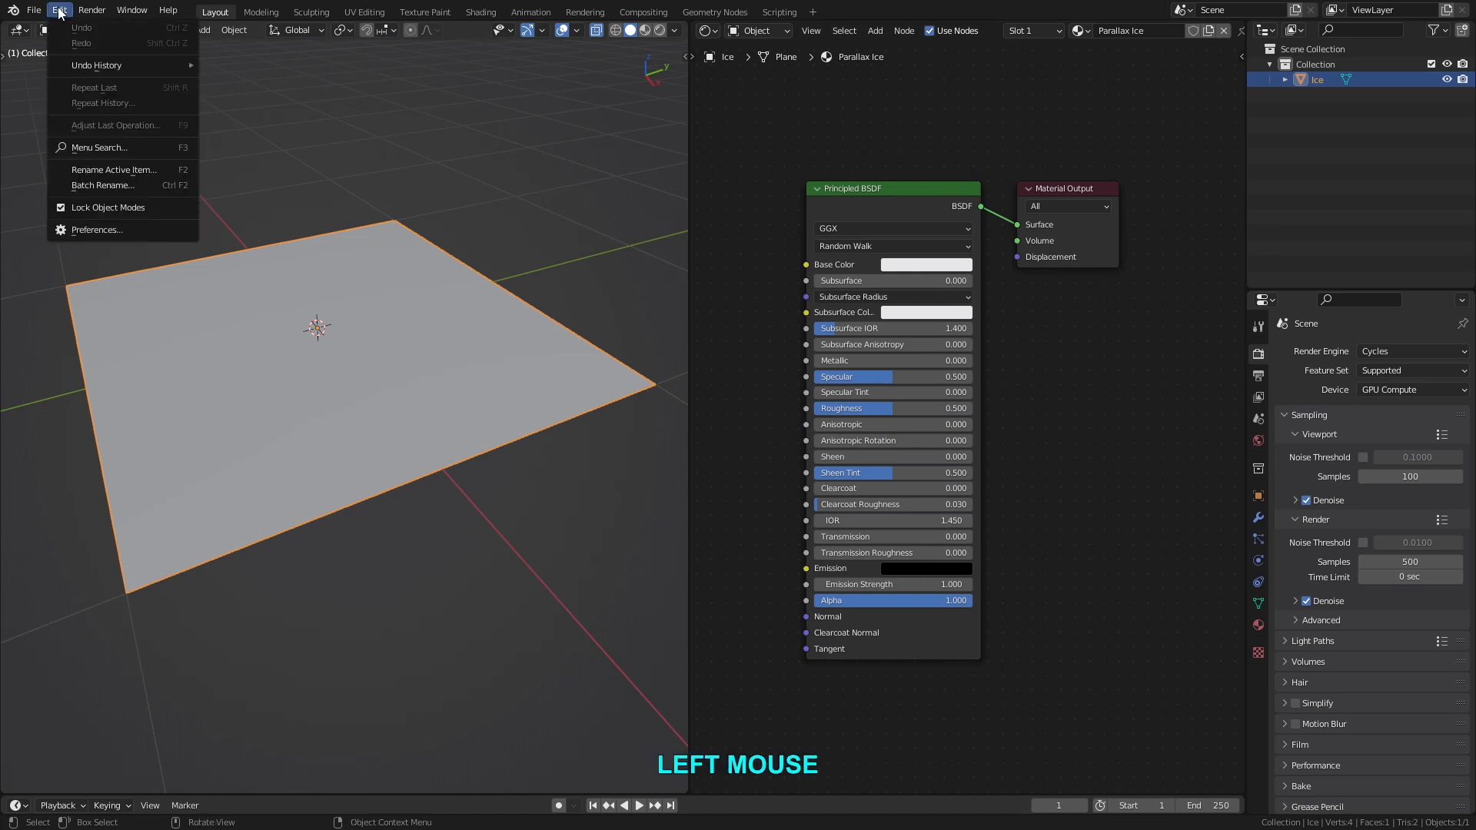
{"action": "left_click", "coordinate": [123, 230]}
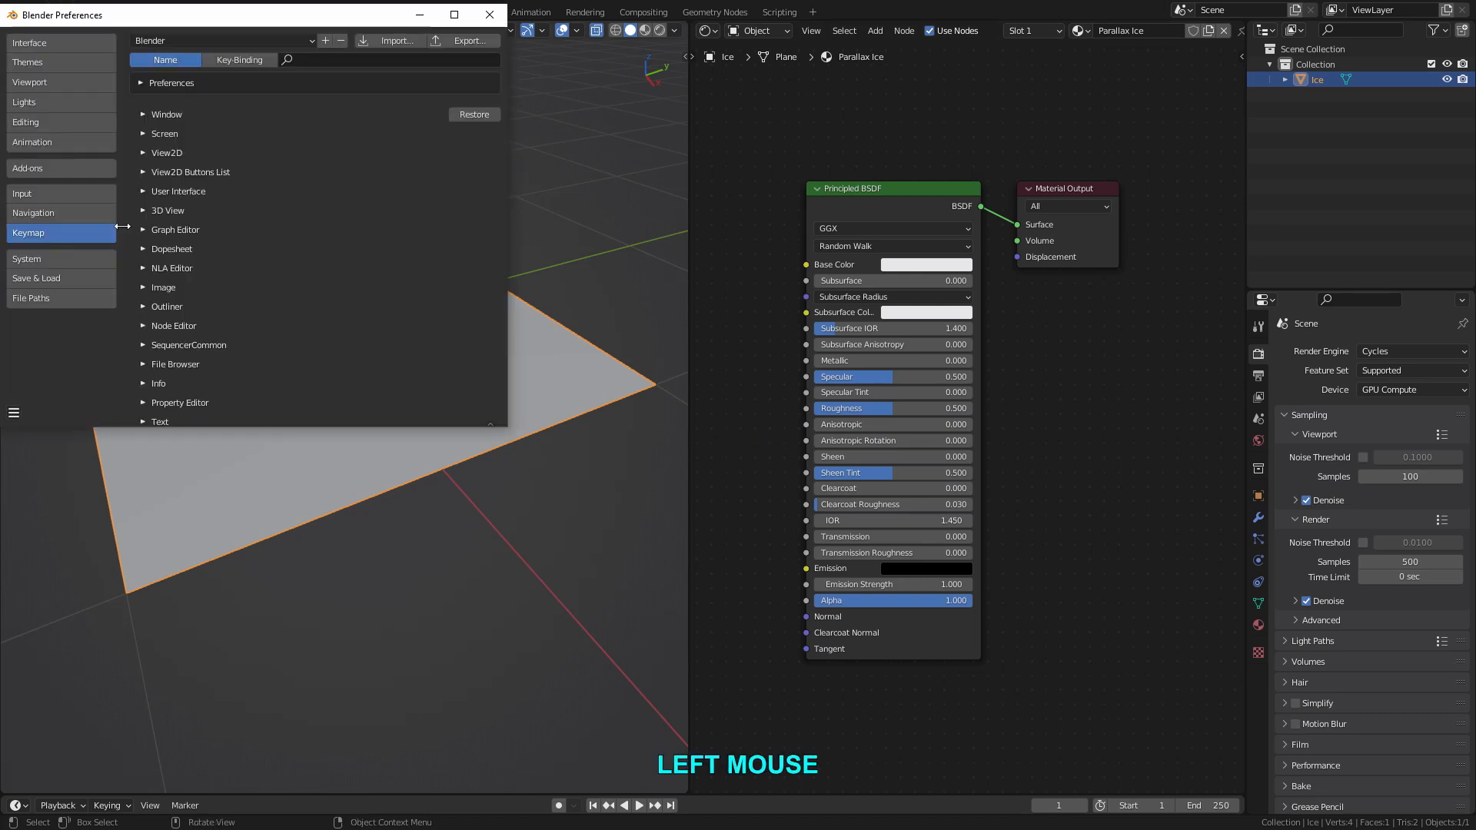
{"action": "left_click", "coordinate": [49, 170]}
{"action": "left_click", "coordinate": [418, 61]}
{"action": "type", "text": "node"}
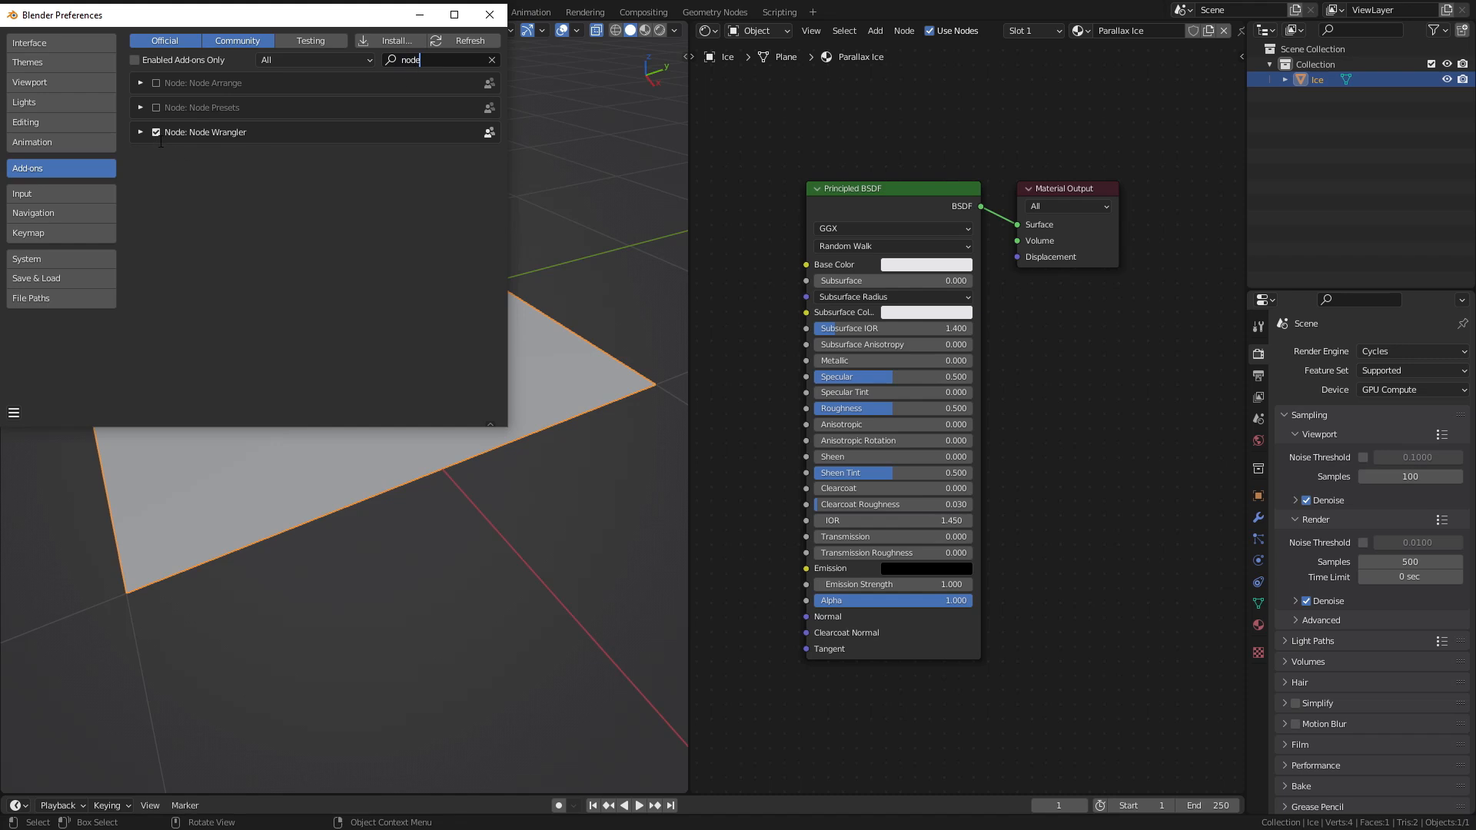
{"action": "left_click", "coordinate": [490, 15]}
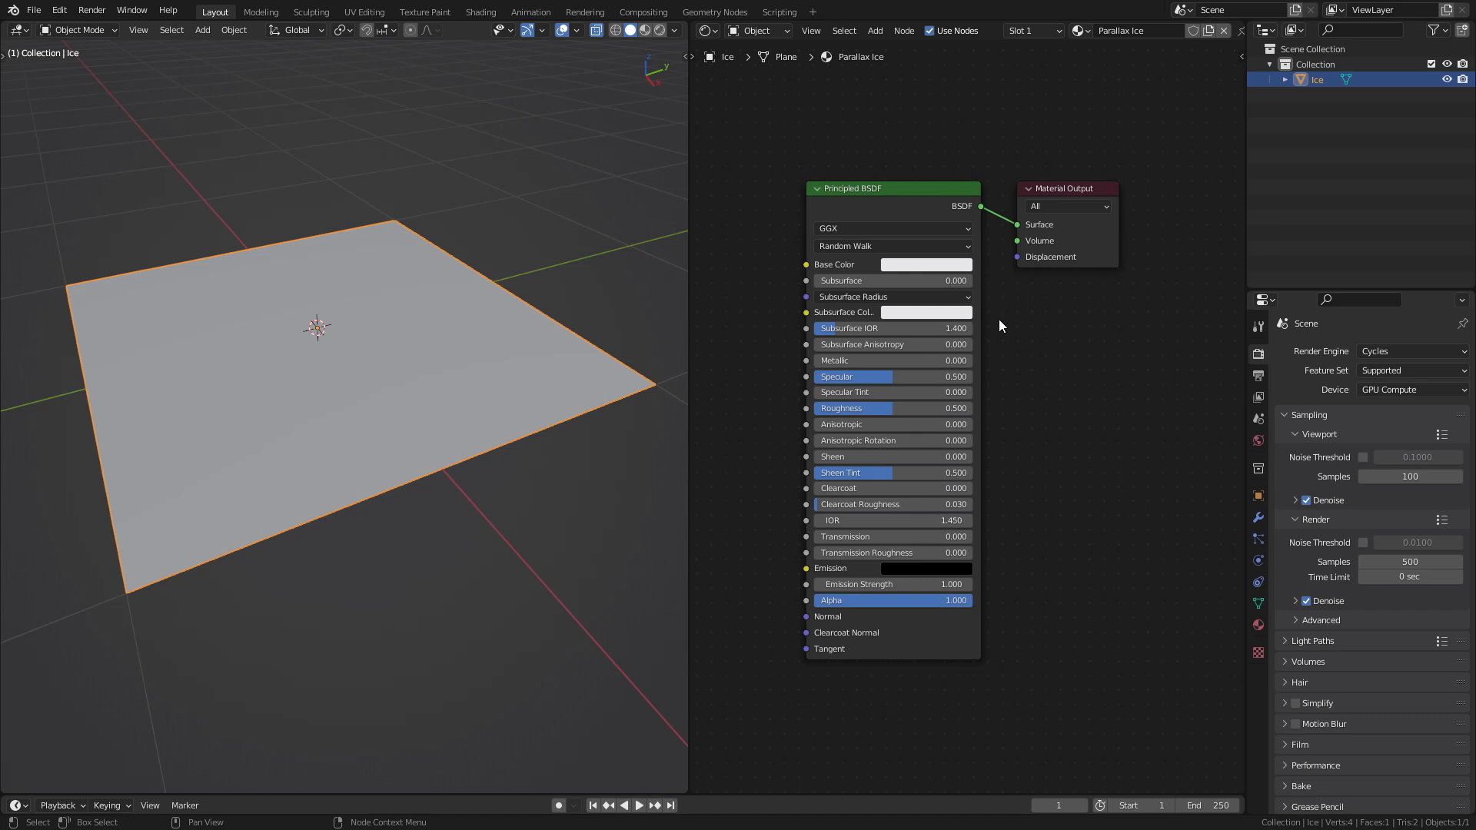
Widen the shader editor and add an Image Texture node to the left of the Principled BSDF node.
{"action": "left_click_drag", "start_coordinate": [689, 363], "coordinate": [594, 365]}
{"action": "middle_click_drag", "start_coordinate": [821, 403], "coordinate": [1034, 363]}
{"action": "scroll", "coordinate": [971, 401], "scroll_direction": "down", "scroll_amount": 2}
{"action": "scroll", "coordinate": [1021, 368], "scroll_direction": "up", "scroll_amount": 1}
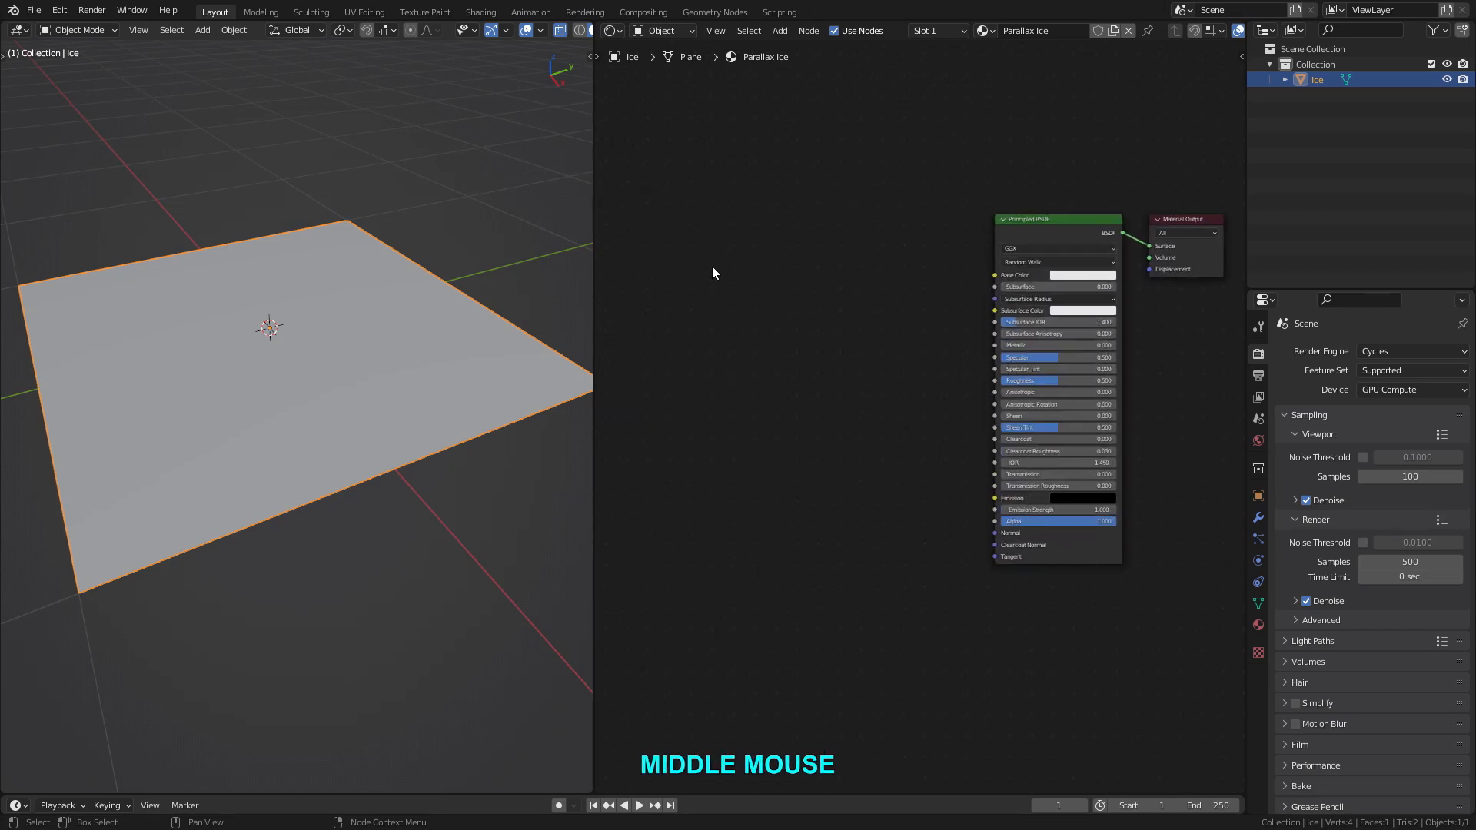
{"action": "key", "text": "shift"}
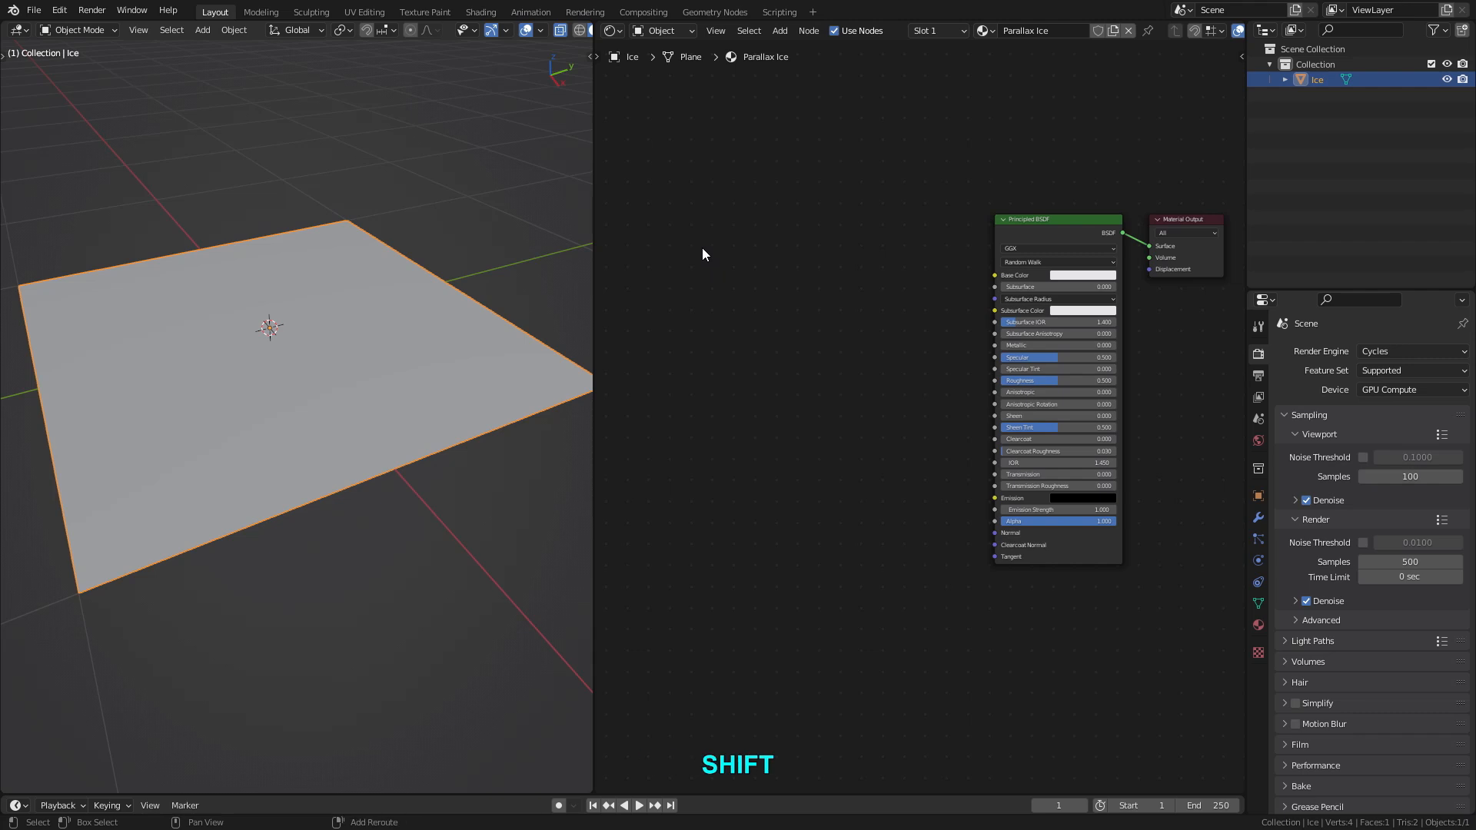
{"action": "key", "text": "shift+a"}
{"action": "mouse_move", "coordinate": [703, 247]}
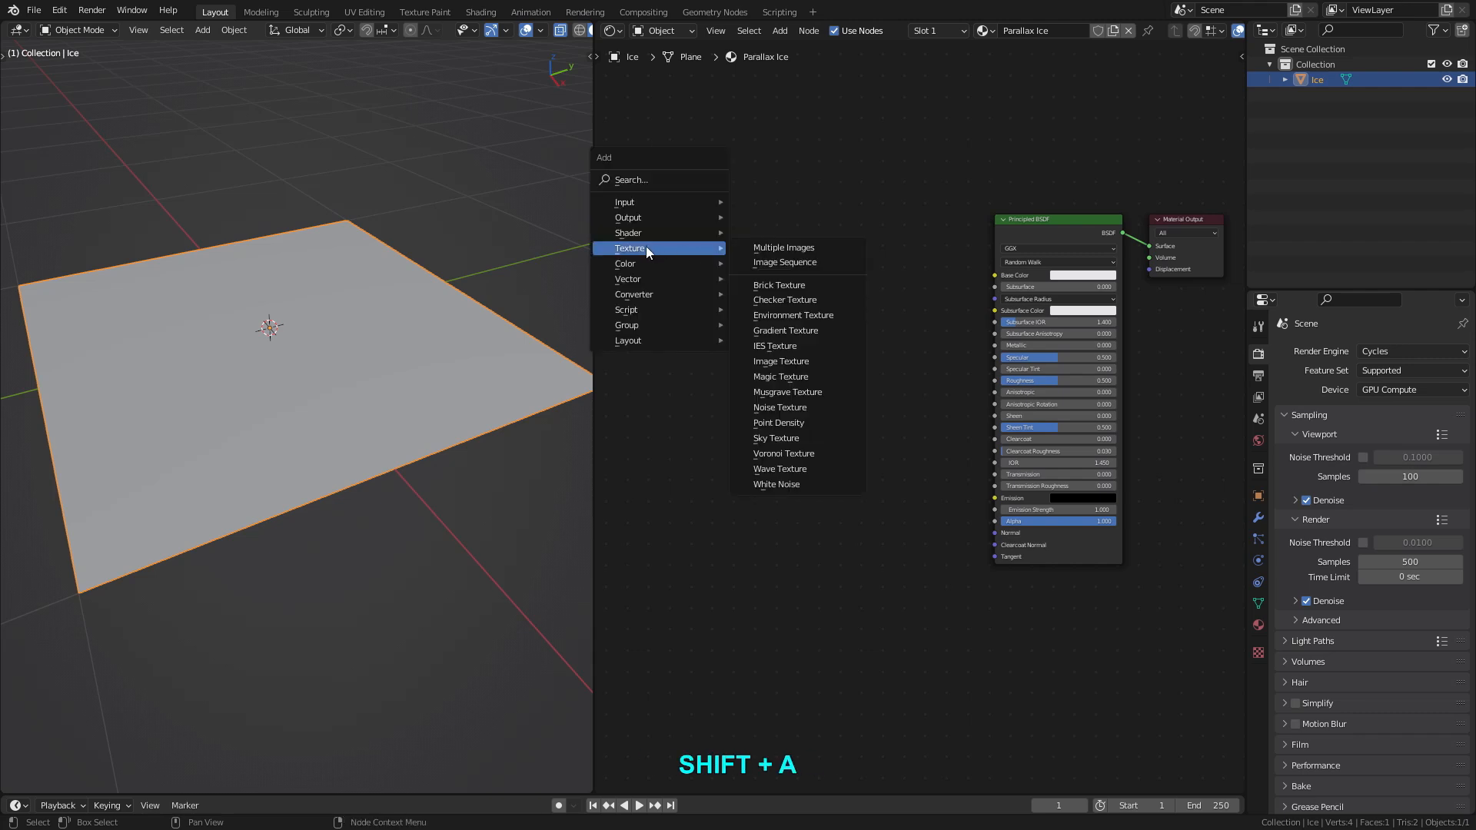
{"action": "left_click", "coordinate": [796, 366]}
{"action": "left_click", "coordinate": [648, 208]}
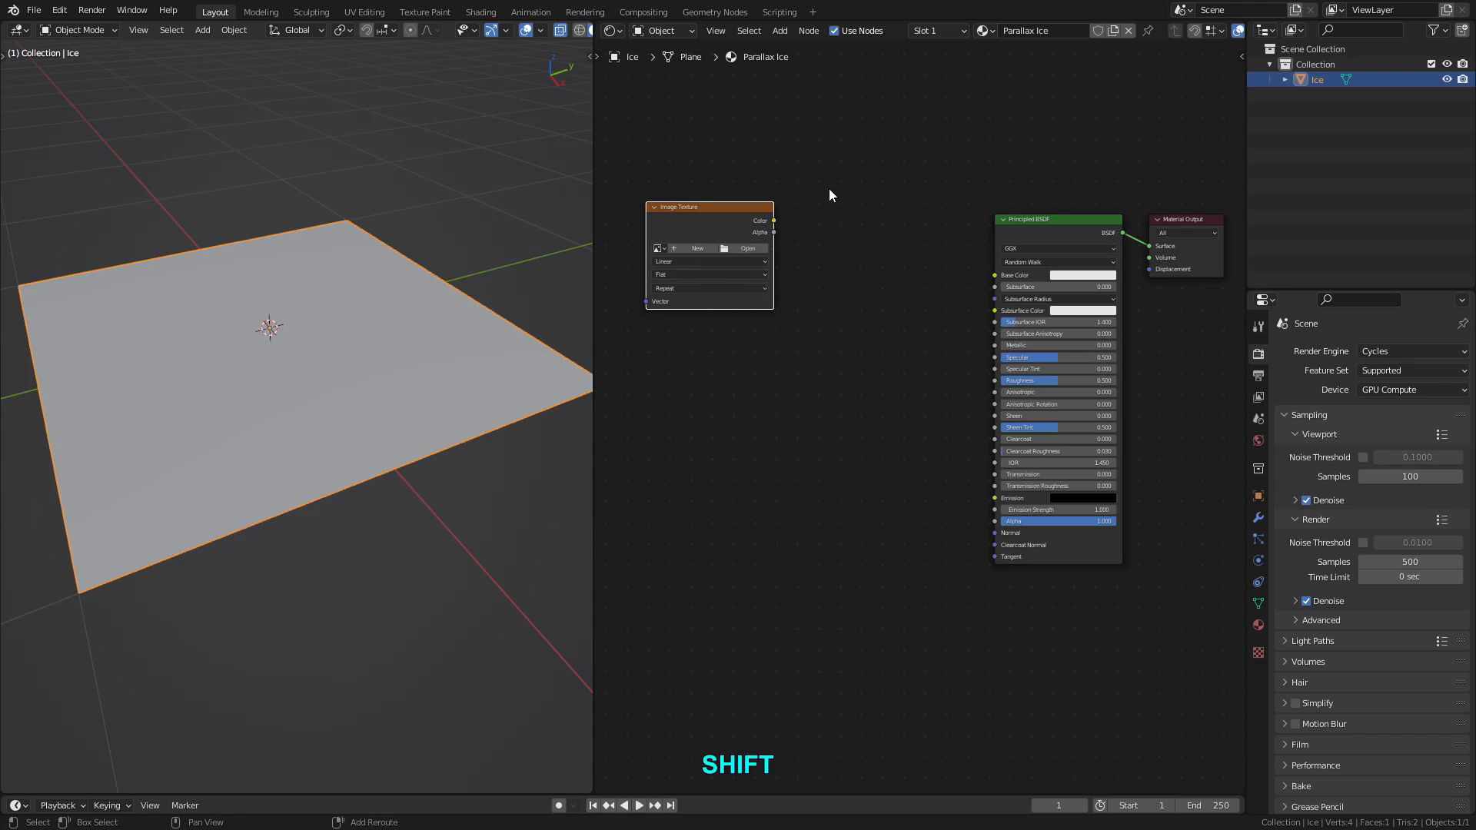
Duplicate the Image Texture node twice, stacking the evenly spaced copies straight below the original.
{"action": "key", "text": "shift+d"}
{"action": "middle_click", "coordinate": [822, 238]}
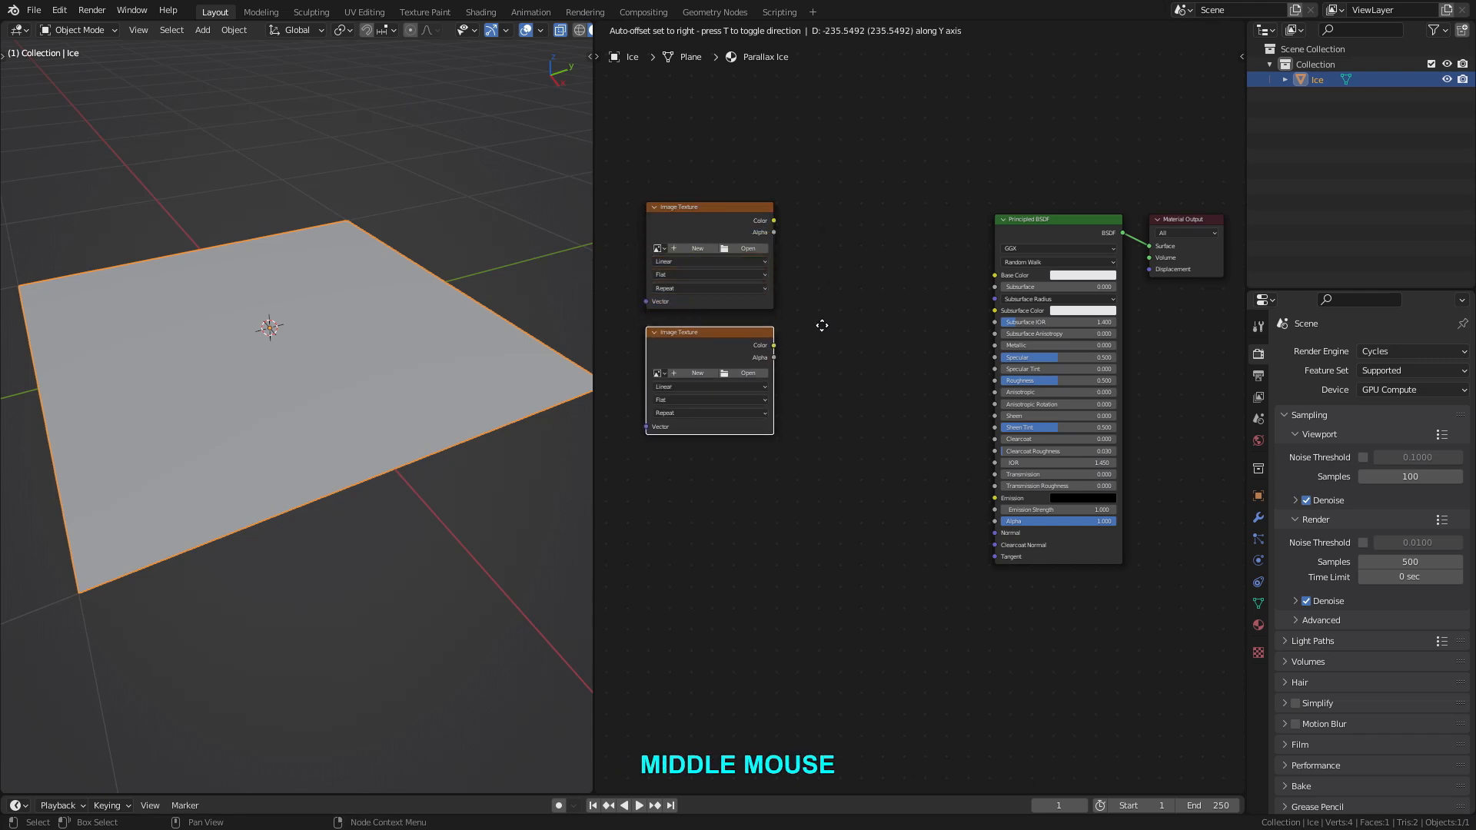
{"action": "left_click", "coordinate": [822, 334]}
{"action": "key", "text": "shift"}
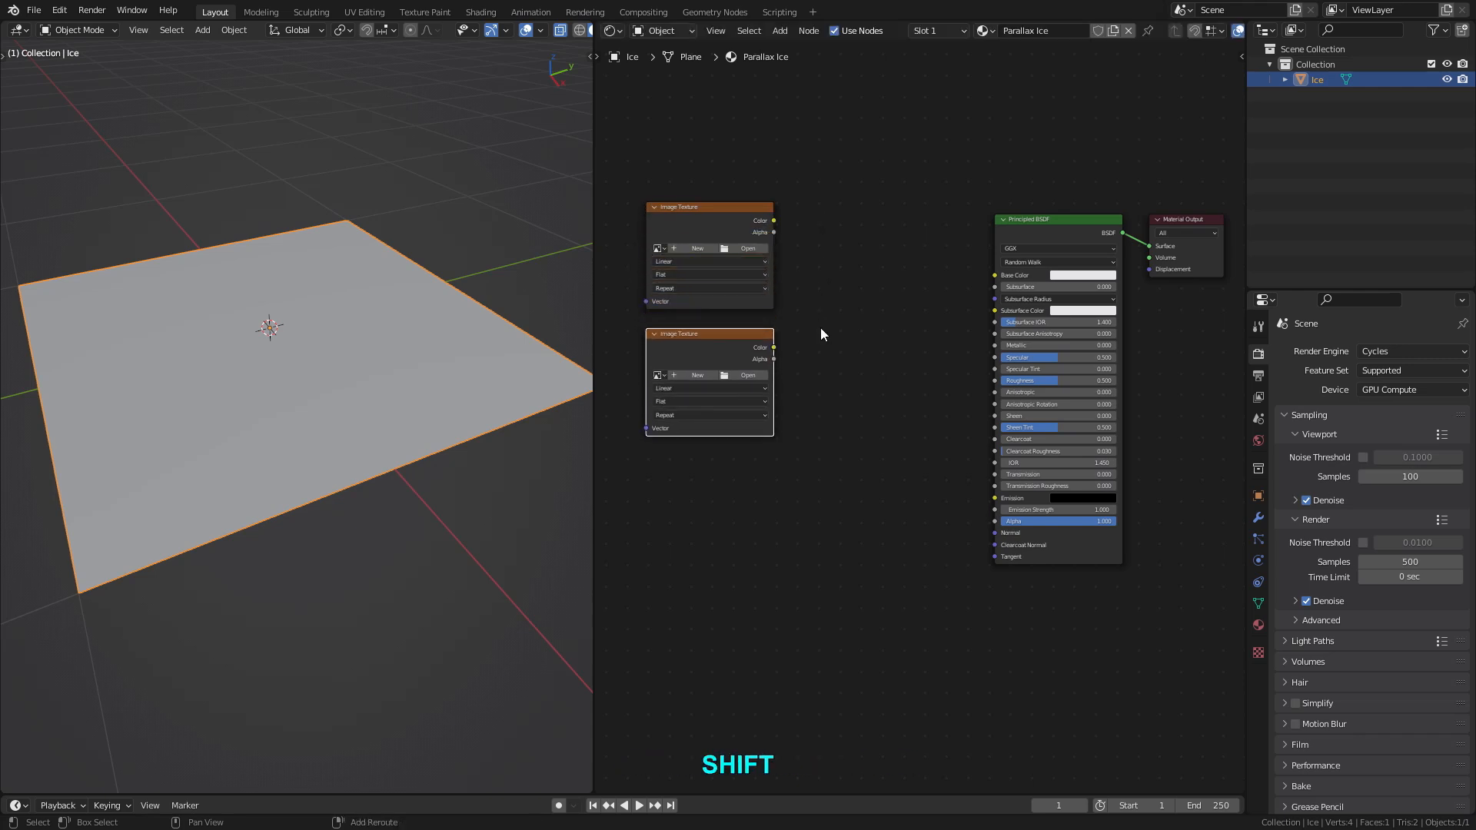
{"action": "key", "text": "shift+r"}
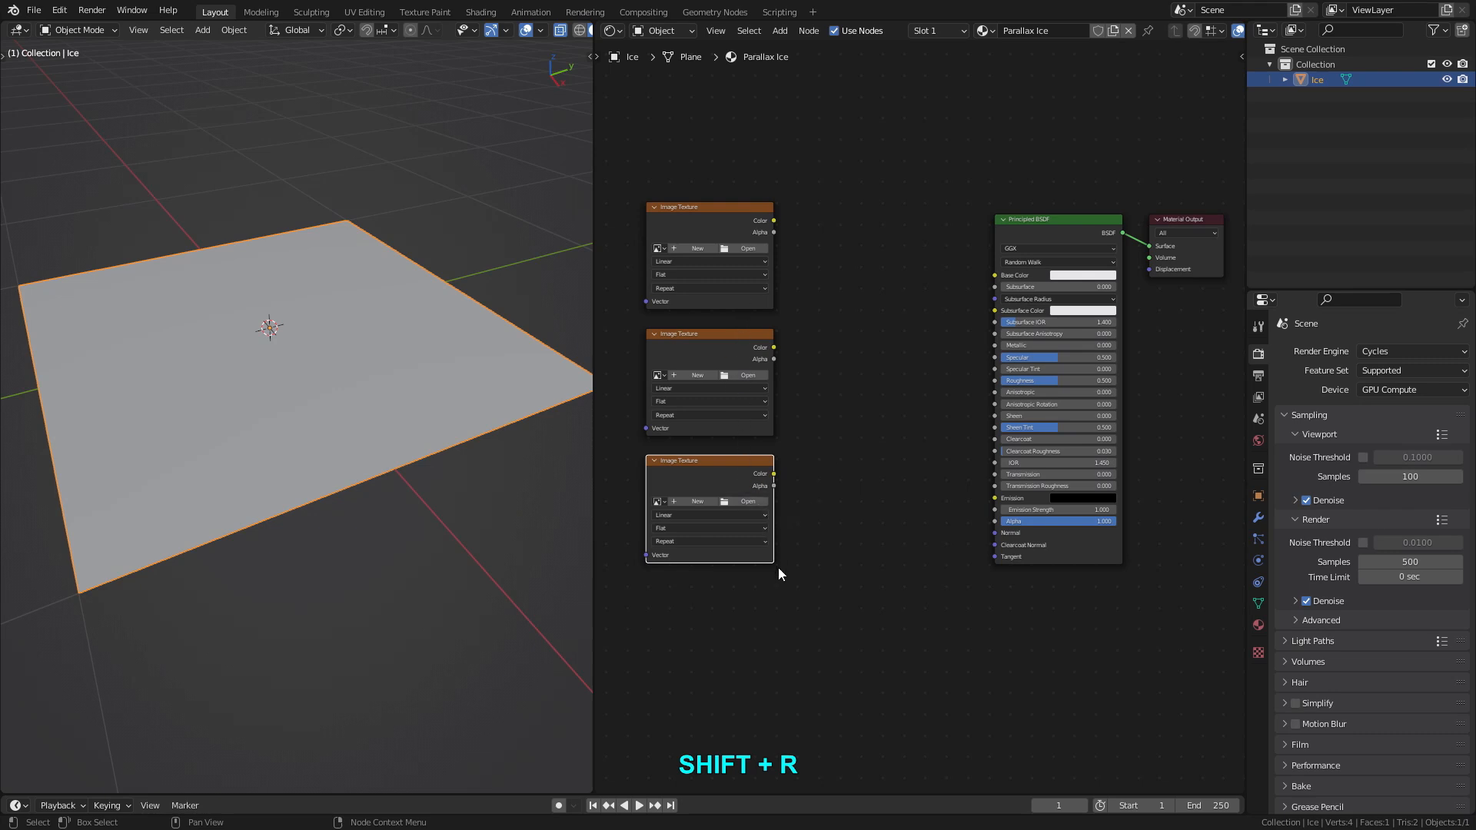
Assign the Ice - Color image to the top Image Texture node and move that node up for spacing.
{"action": "scroll", "coordinate": [676, 283], "scroll_direction": "up", "scroll_amount": 3}
{"action": "middle_click_drag", "start_coordinate": [667, 283], "coordinate": [803, 270]}
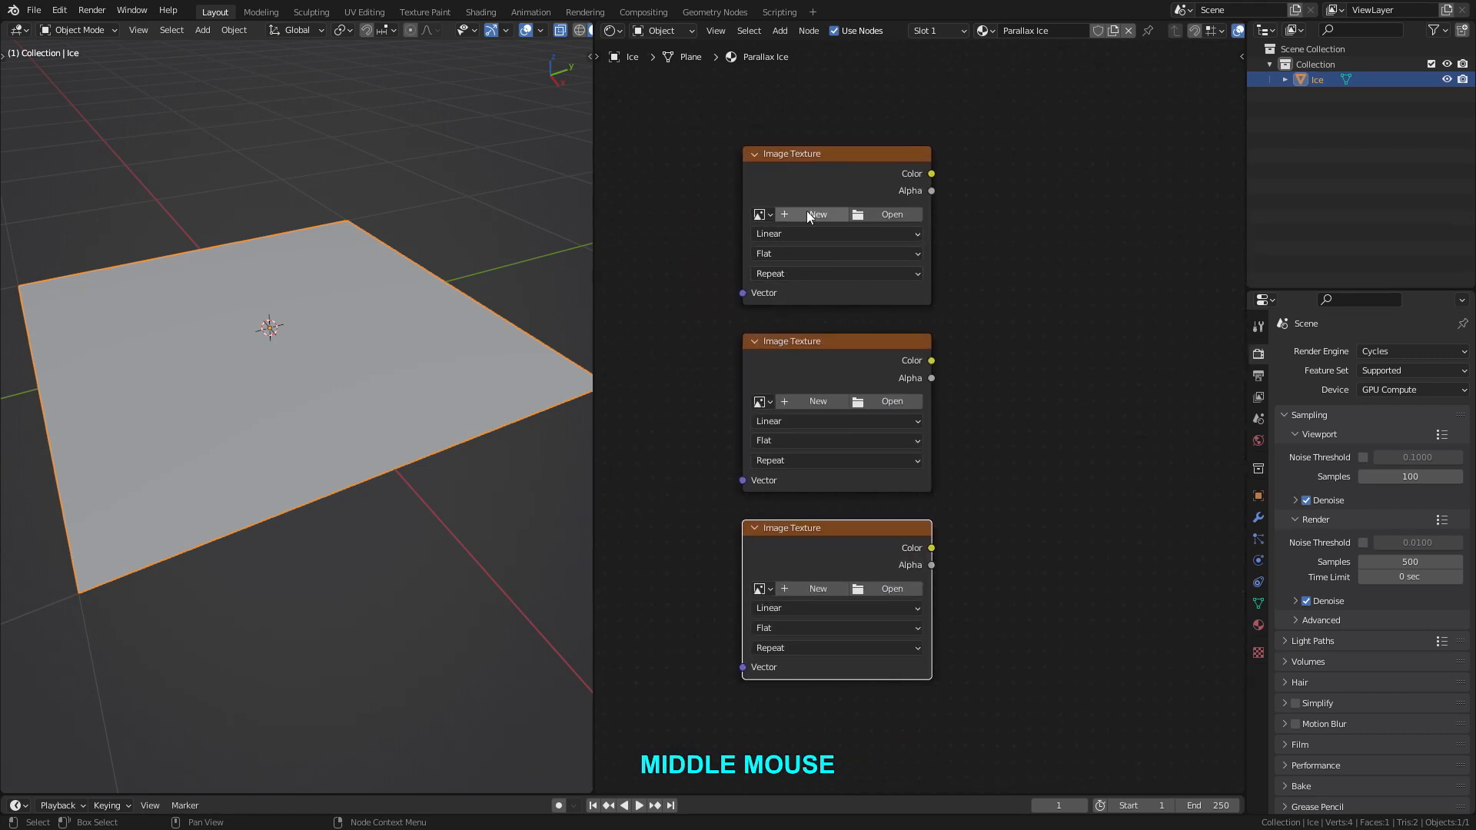
{"action": "left_click", "coordinate": [763, 217]}
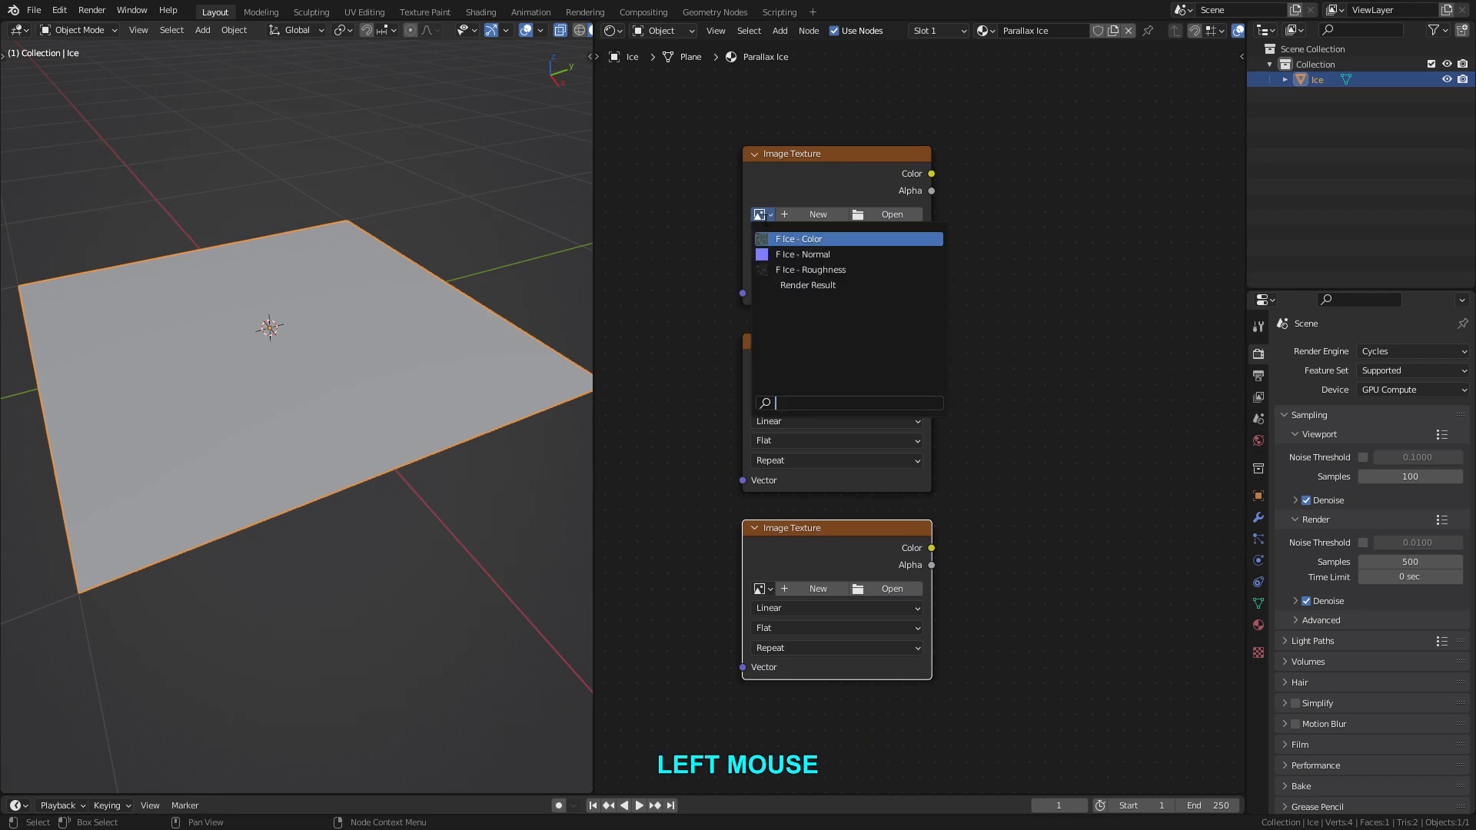
{"action": "left_click", "coordinate": [824, 240]}
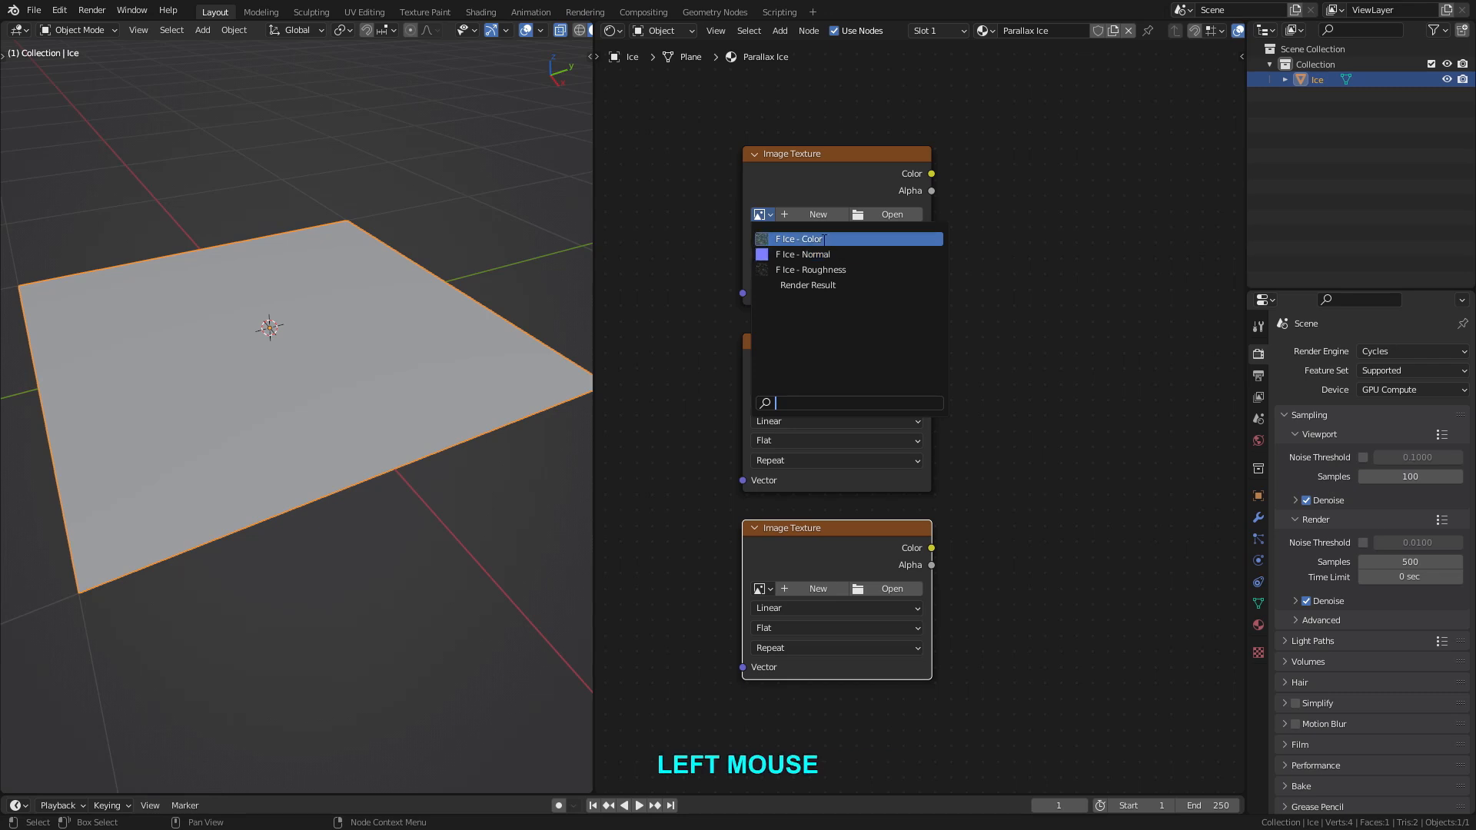
{"action": "left_click_drag", "start_coordinate": [854, 160], "coordinate": [854, 115]}
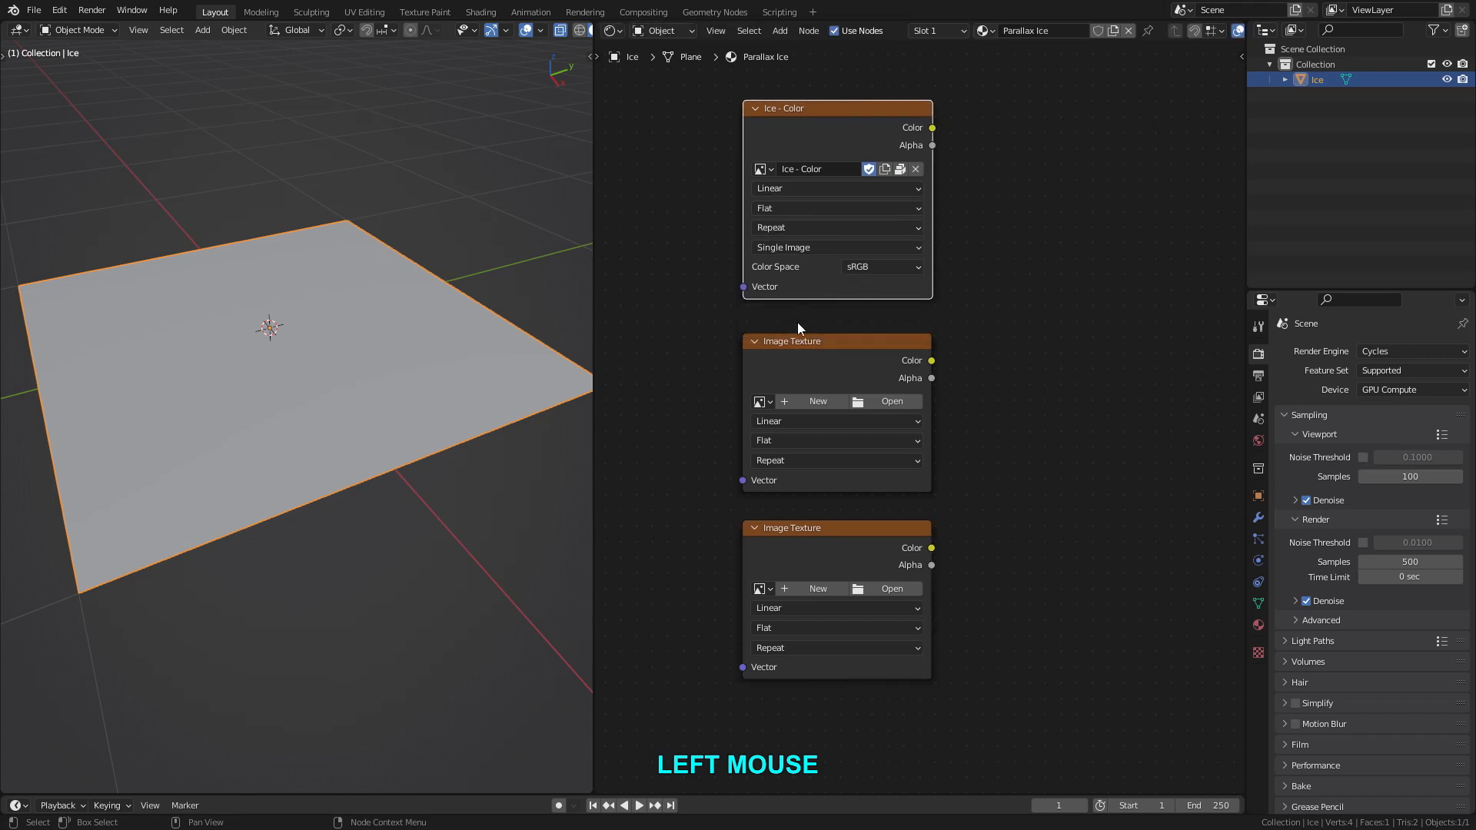
Assign Ice - Roughness to the middle Image Texture node and Ice - Normal to the bottom one, spacing them so they don't overlap.
{"action": "left_click", "coordinate": [761, 402]}
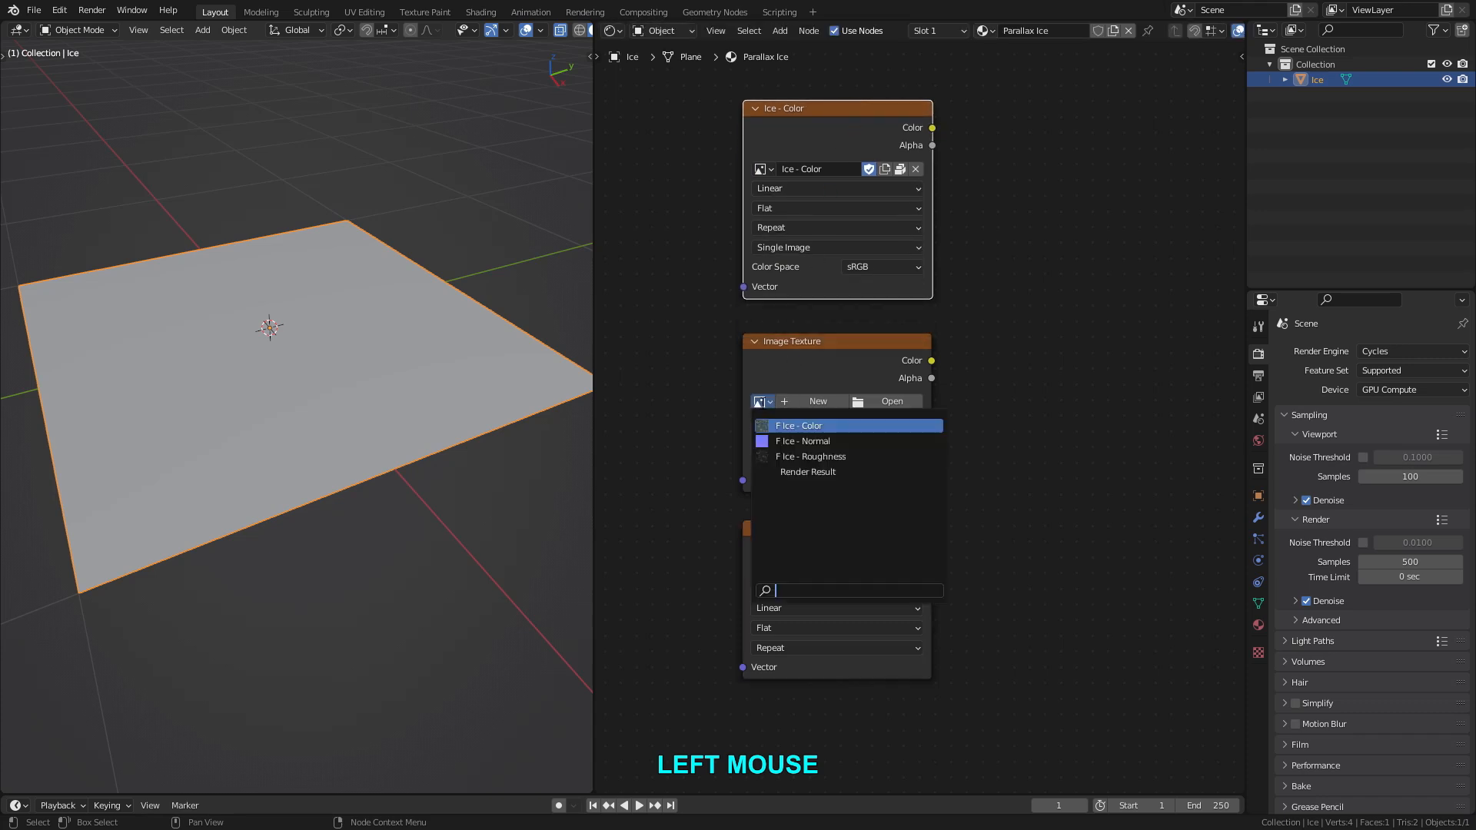
{"action": "left_click", "coordinate": [831, 457]}
{"action": "middle_click_drag", "start_coordinate": [960, 527], "coordinate": [962, 353]}
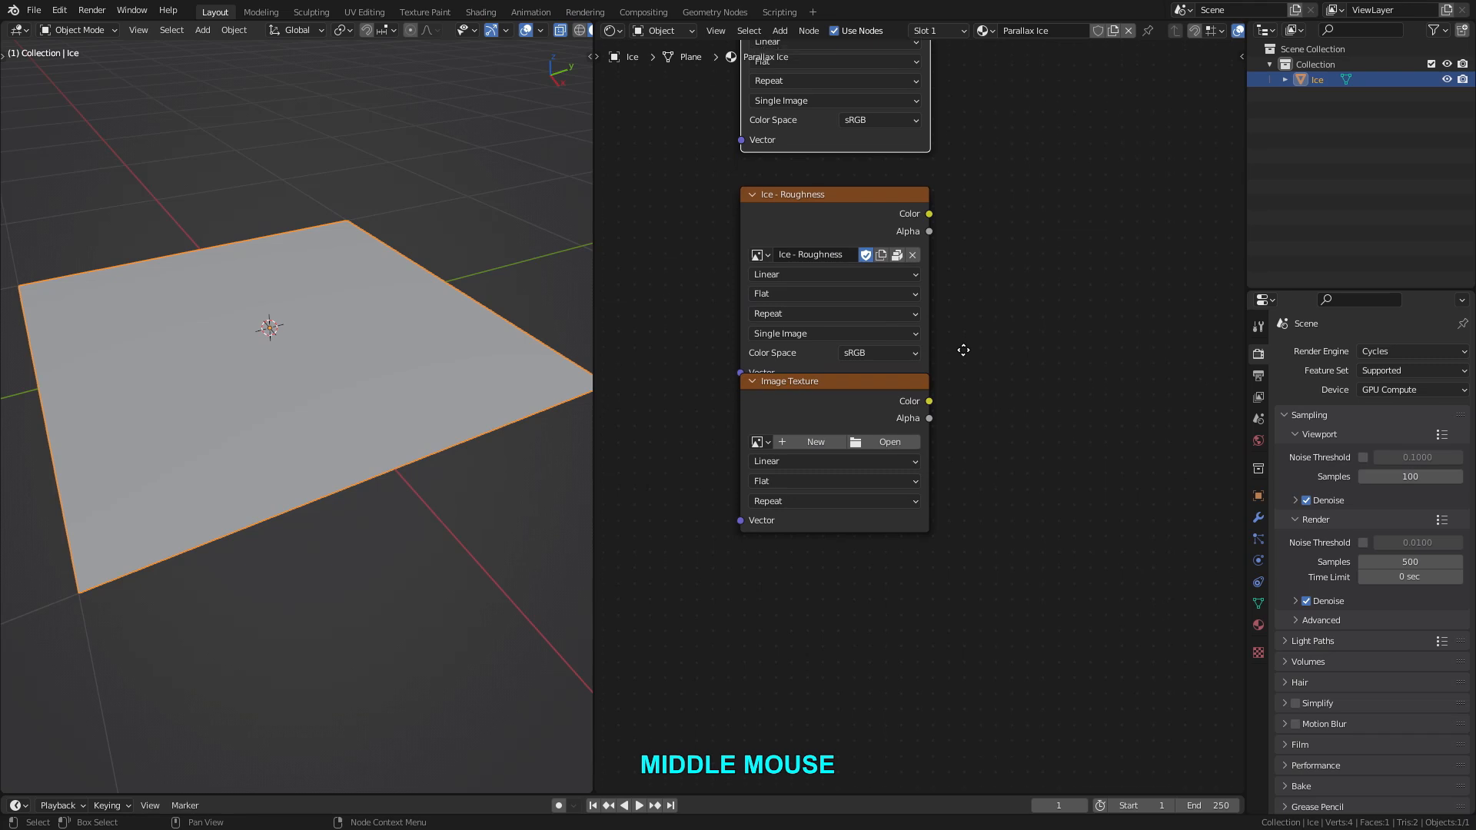
{"action": "left_click_drag", "start_coordinate": [869, 370], "coordinate": [870, 408]}
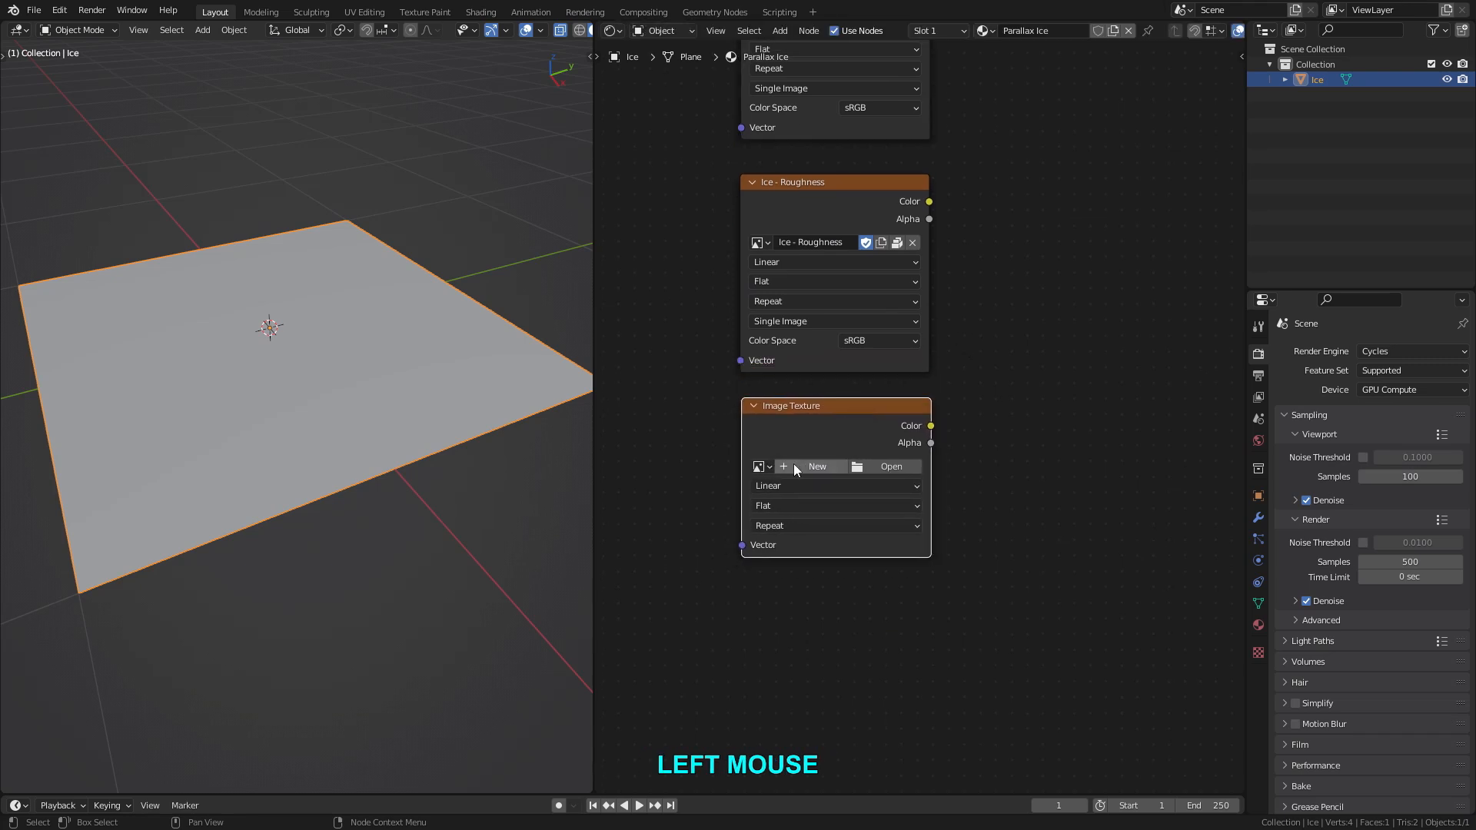
{"action": "left_click", "coordinate": [764, 467]}
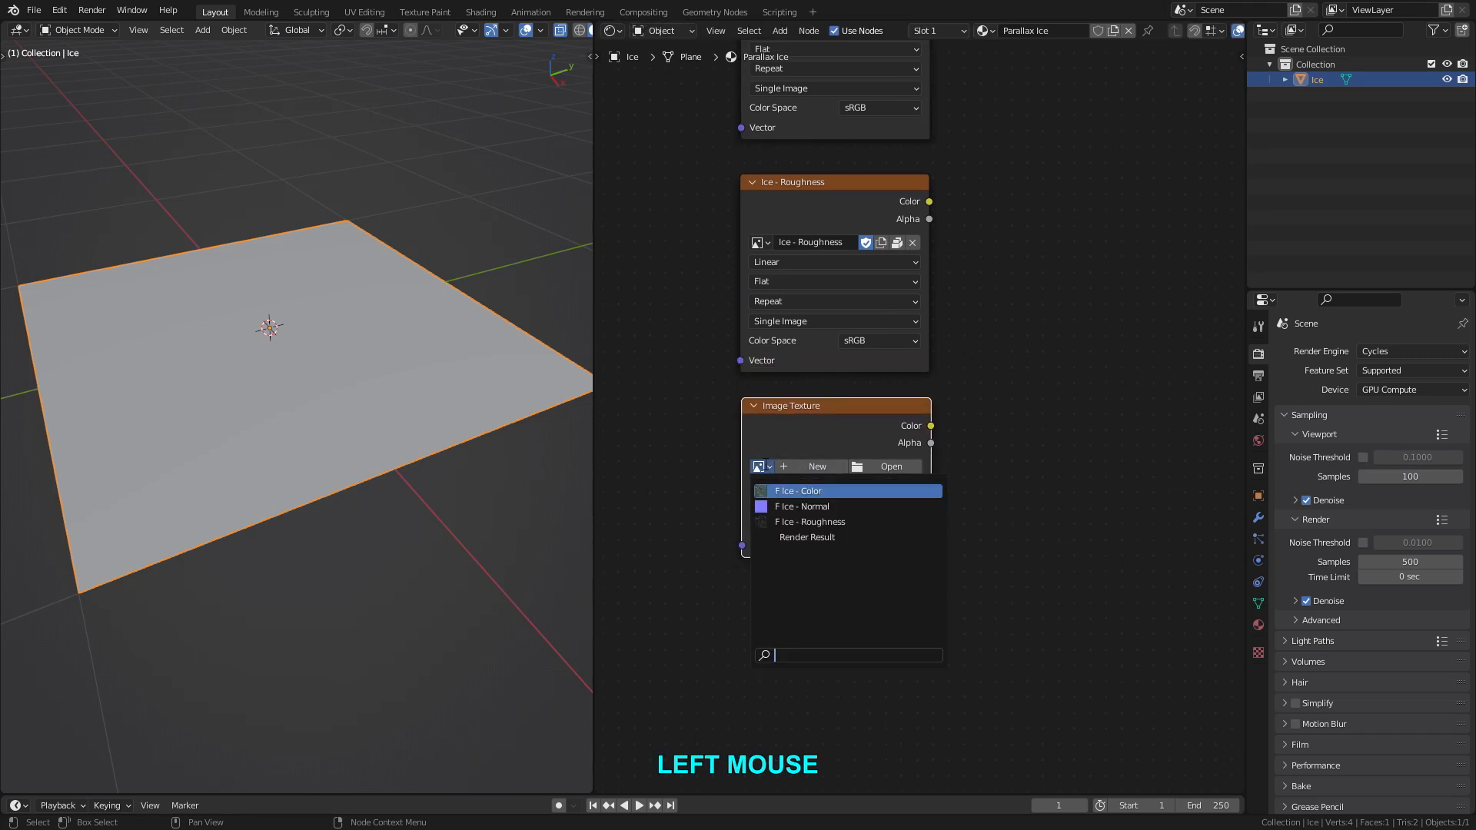
{"action": "left_click", "coordinate": [842, 505]}
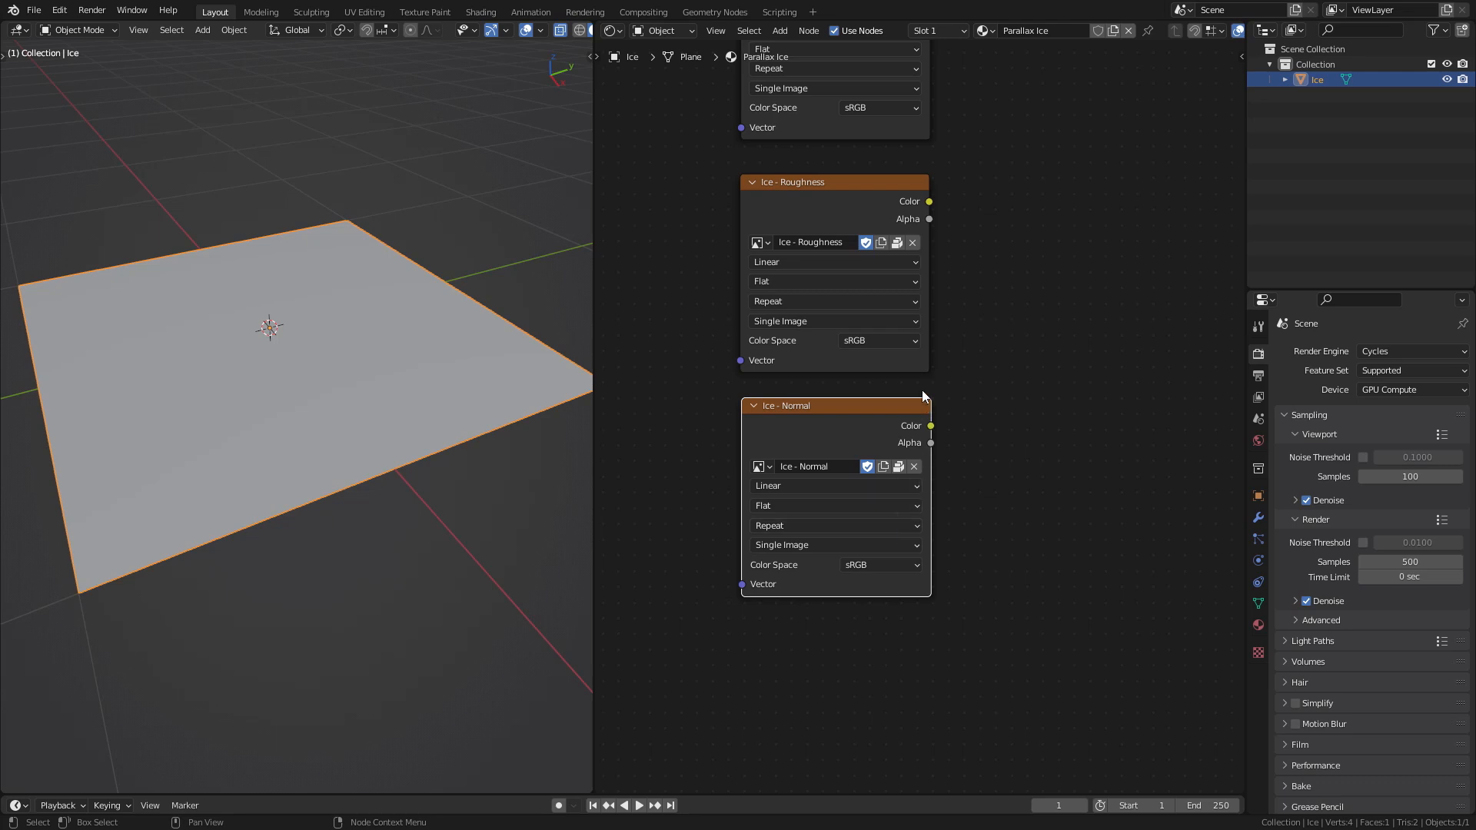
Set the color space of the Ice - Roughness and Ice - Normal texture nodes to Non-Color.
{"action": "left_click", "coordinate": [885, 343]}
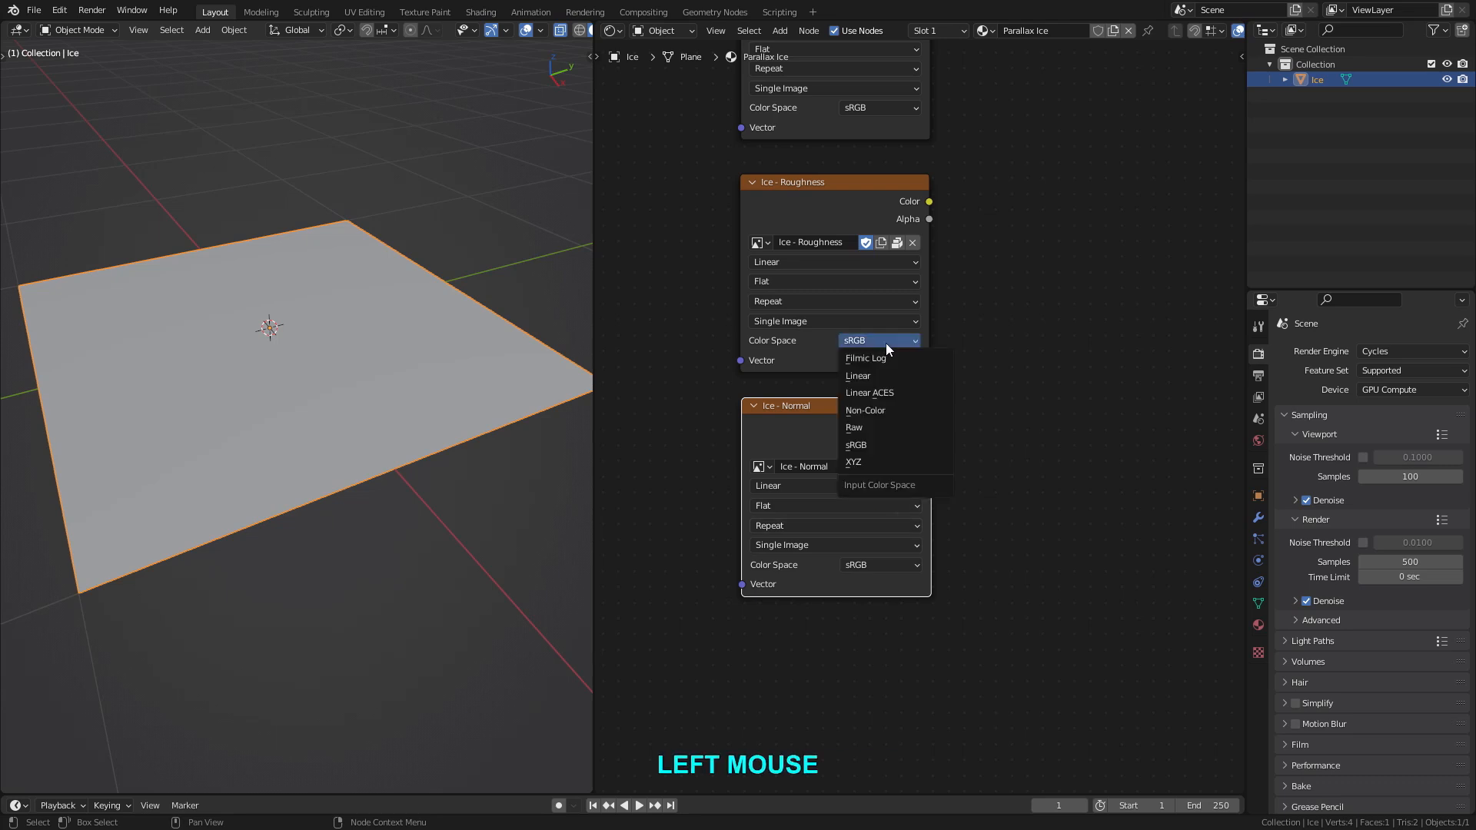
{"action": "left_click", "coordinate": [899, 408]}
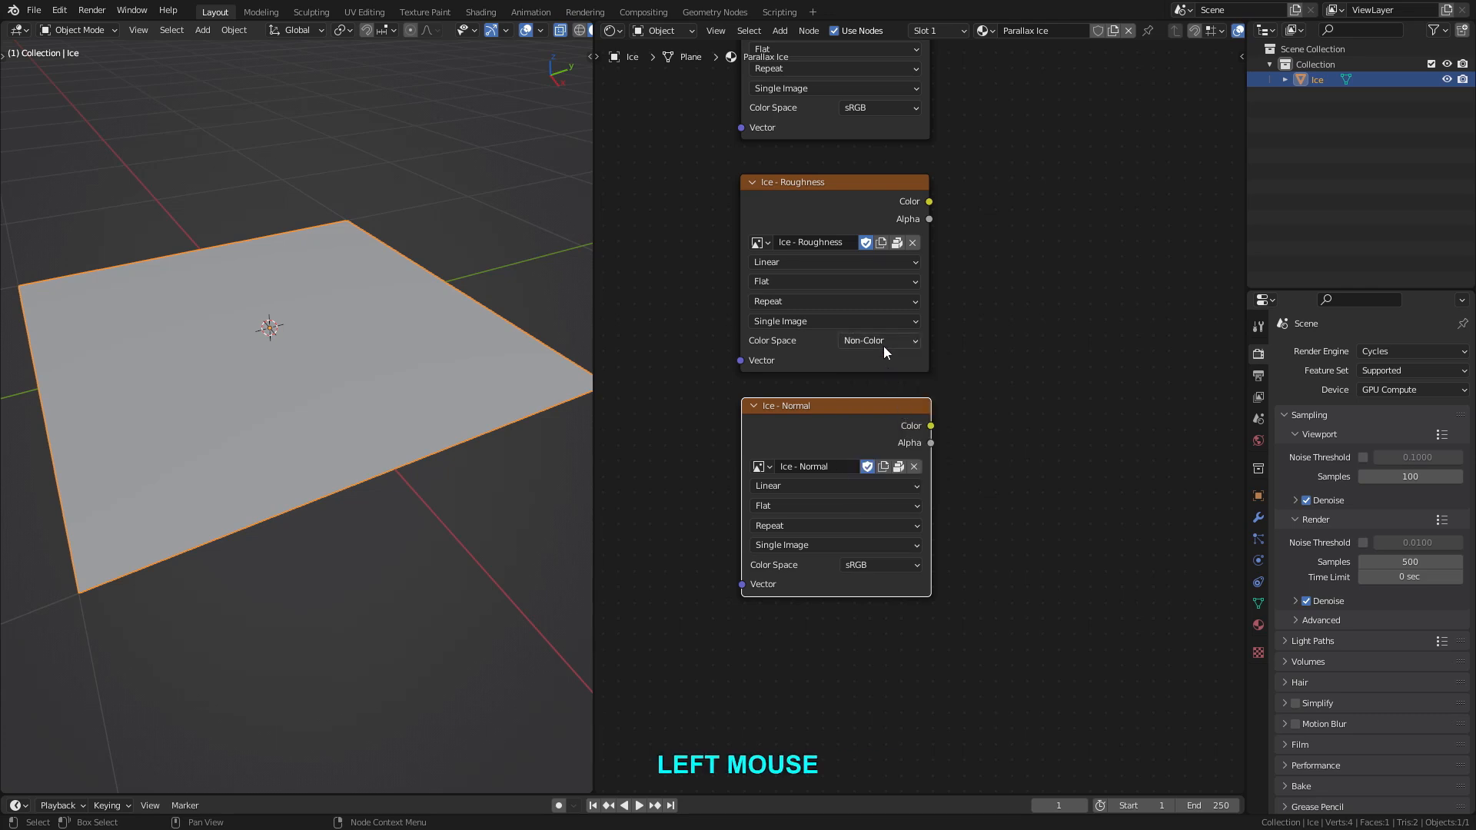
{"action": "left_click", "coordinate": [869, 566]}
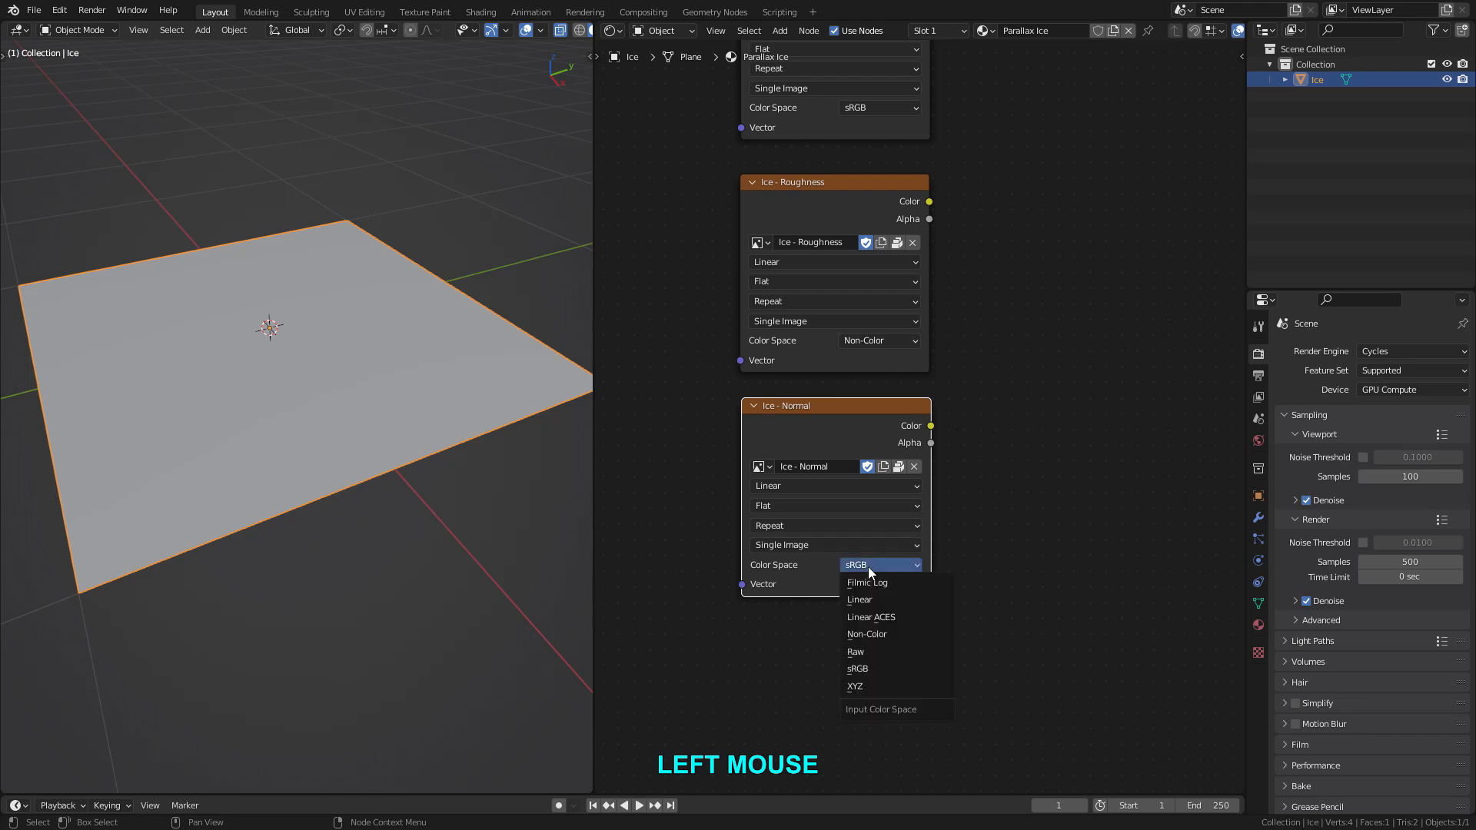
{"action": "left_click", "coordinate": [890, 632]}
{"action": "scroll", "coordinate": [878, 607], "scroll_direction": "down", "scroll_amount": 2}
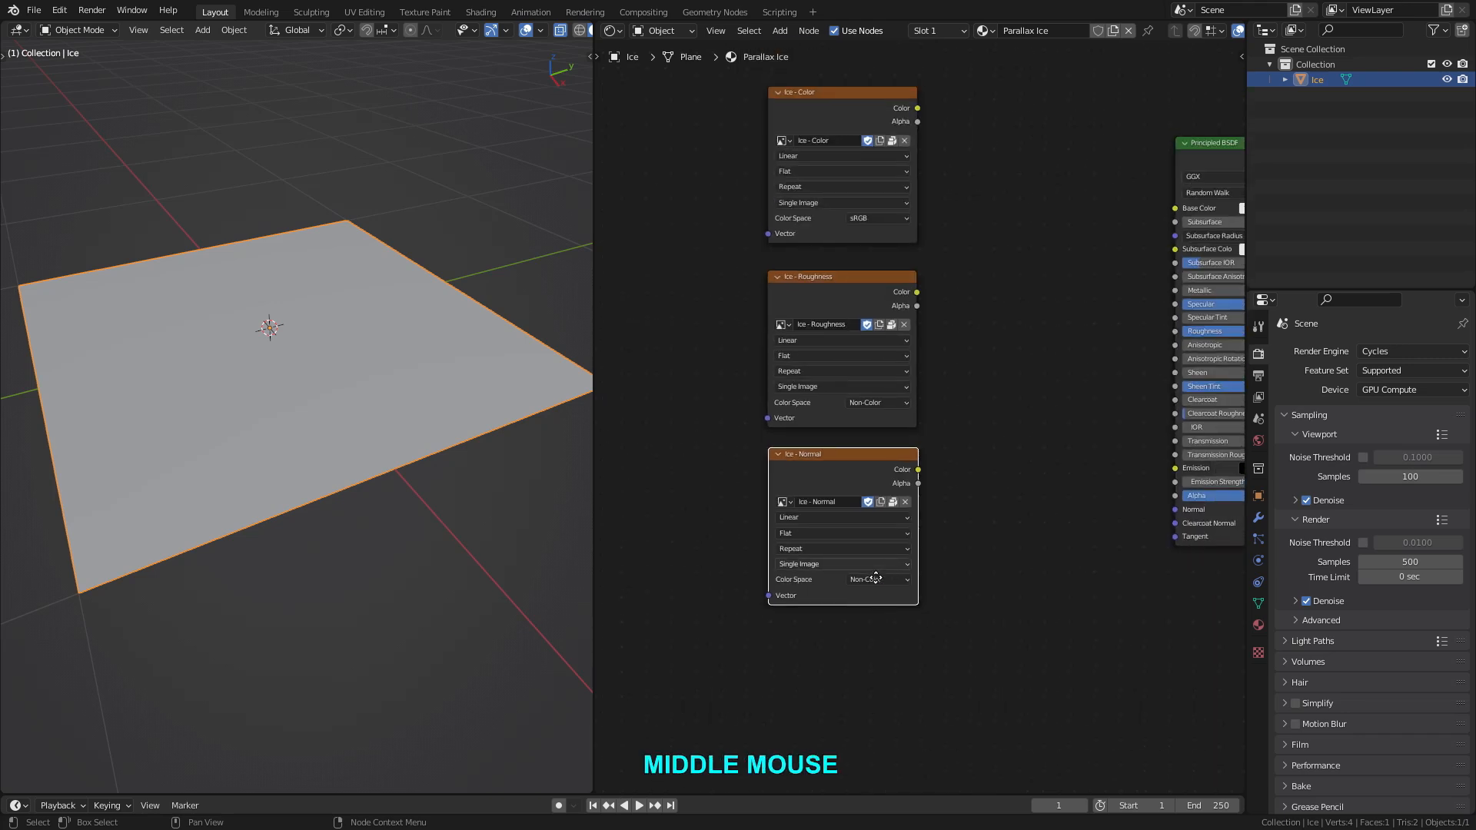
{"action": "middle_click_drag", "start_coordinate": [877, 572], "coordinate": [857, 618]}
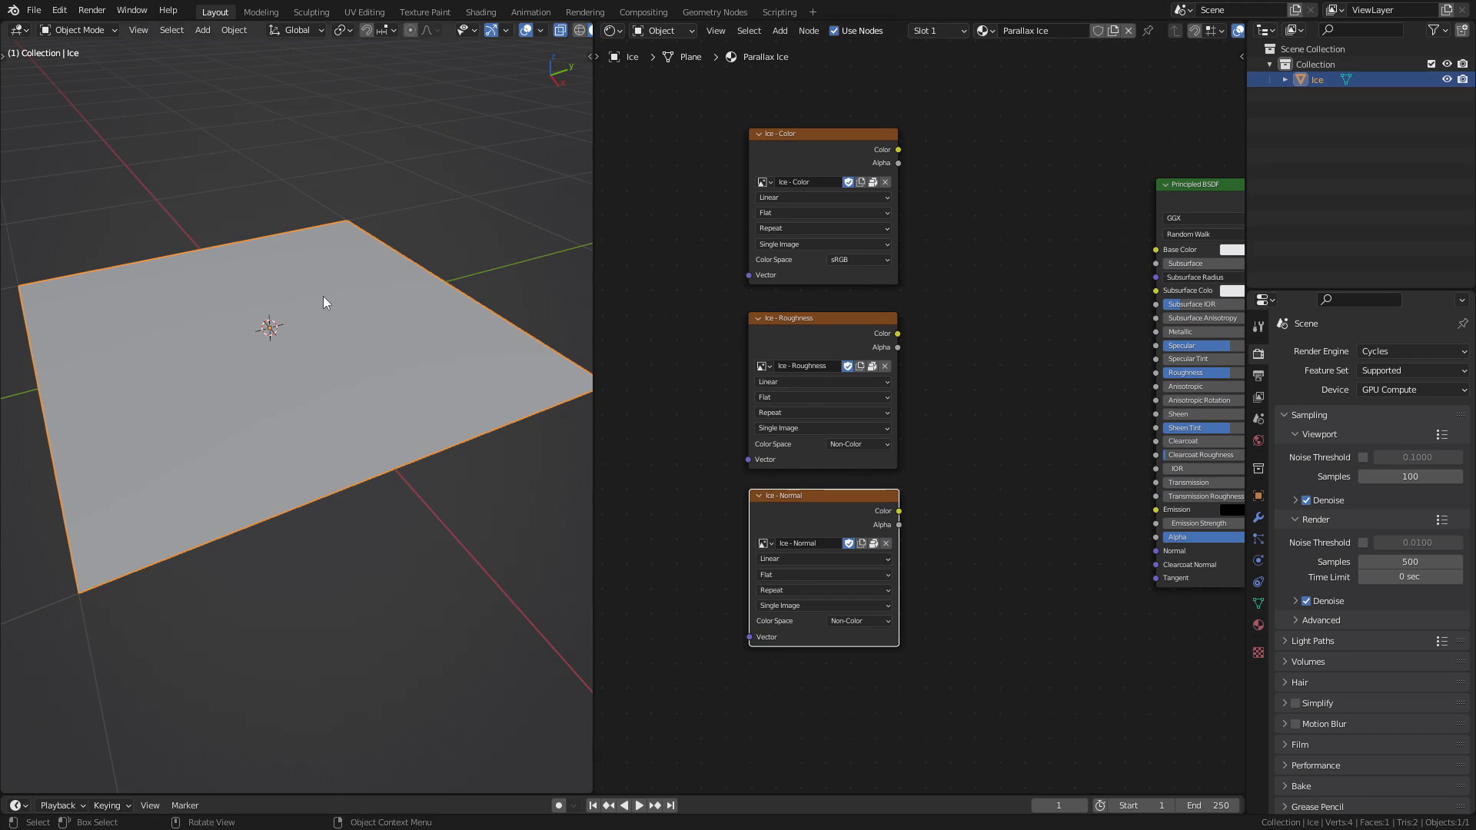
Switch the viewport to Material Preview shading and preview the Ice color, roughness and normal textures on the plane one by one.
{"action": "key", "text": "z"}
{"action": "left_click", "coordinate": [329, 386]}
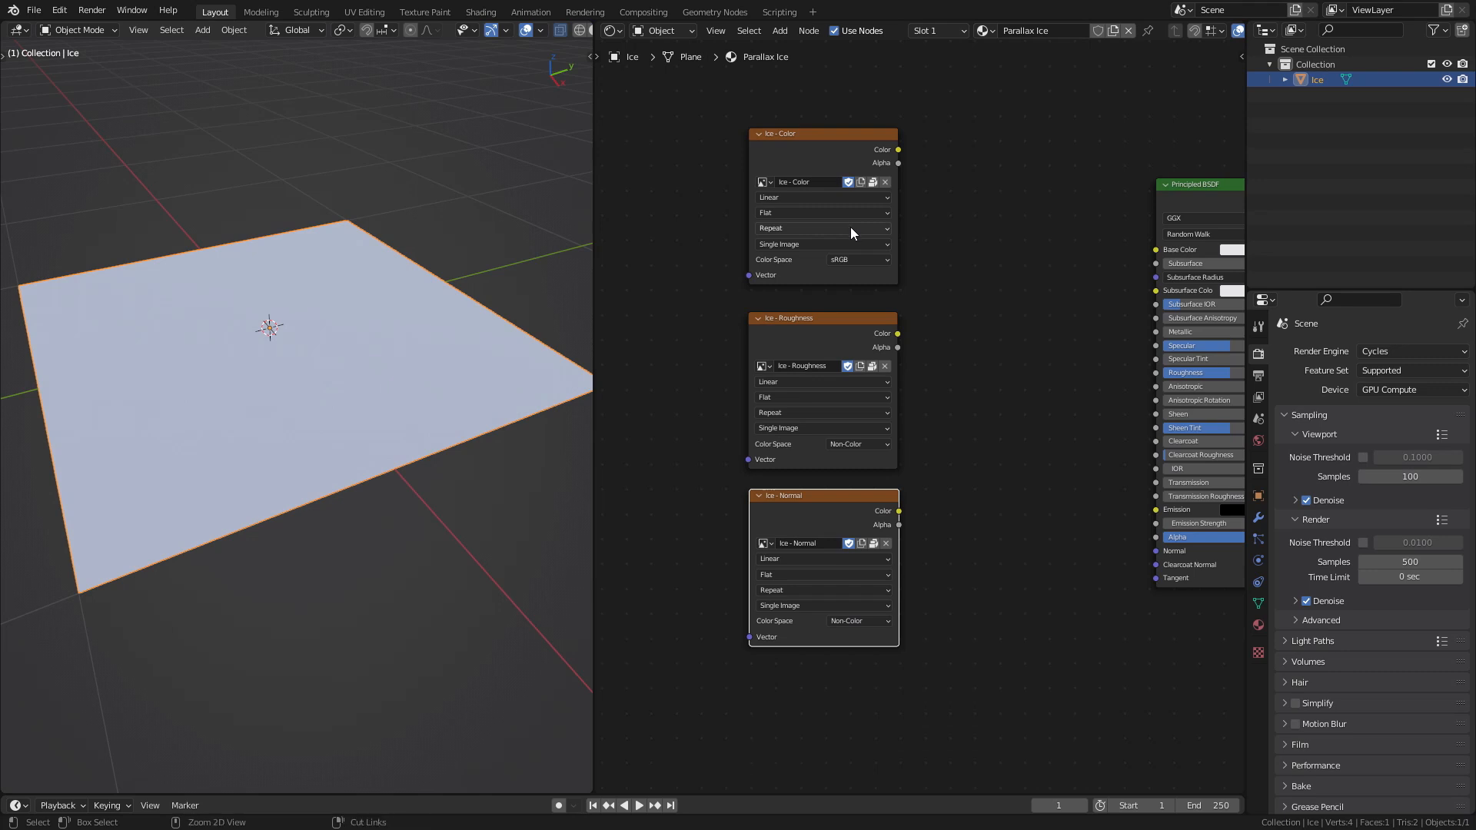
{"action": "left_click", "coordinate": [832, 135], "text": "ctrl+shift"}
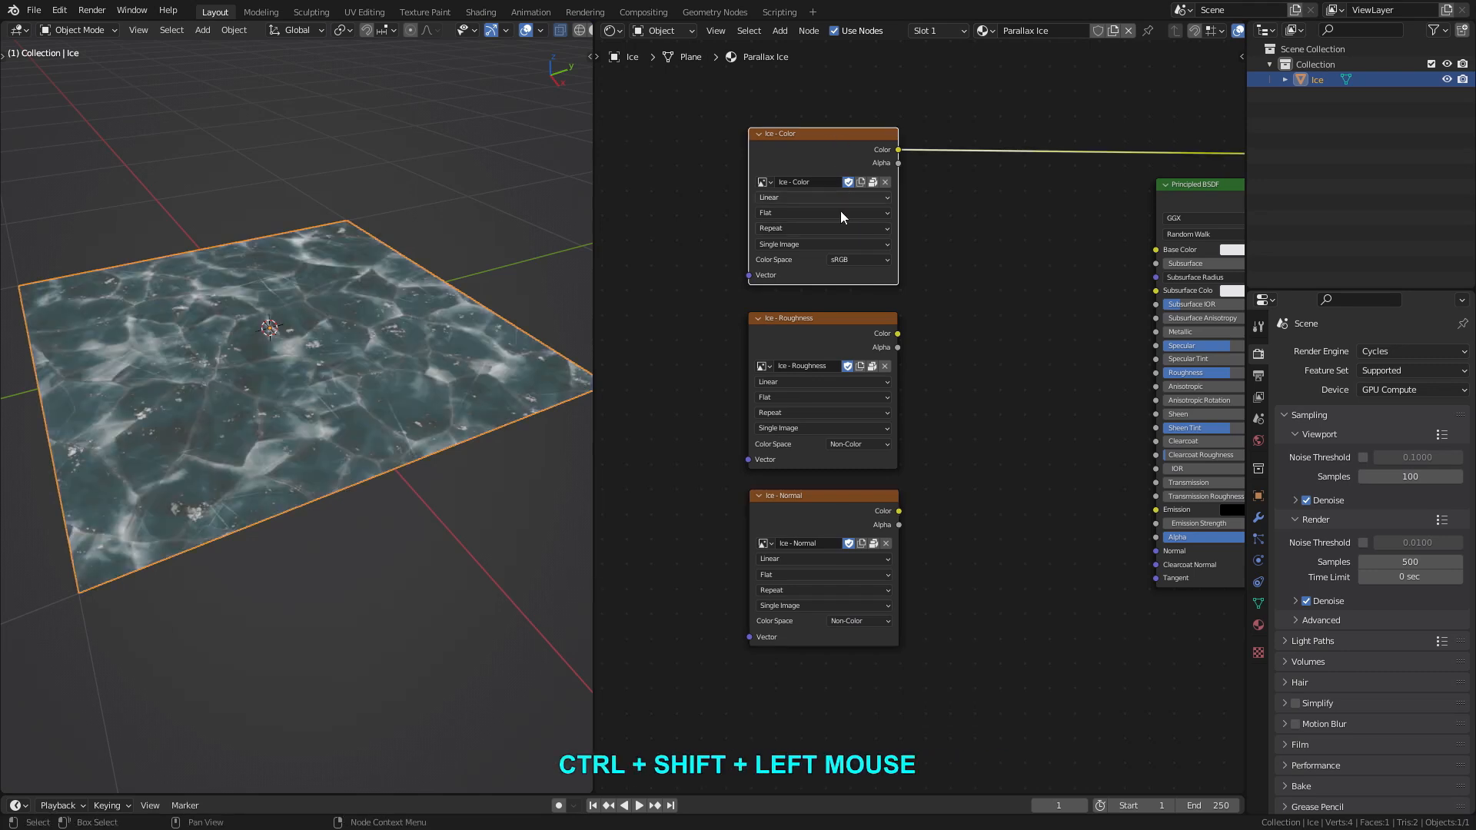
{"action": "left_click", "coordinate": [843, 321], "text": "ctrl+shift"}
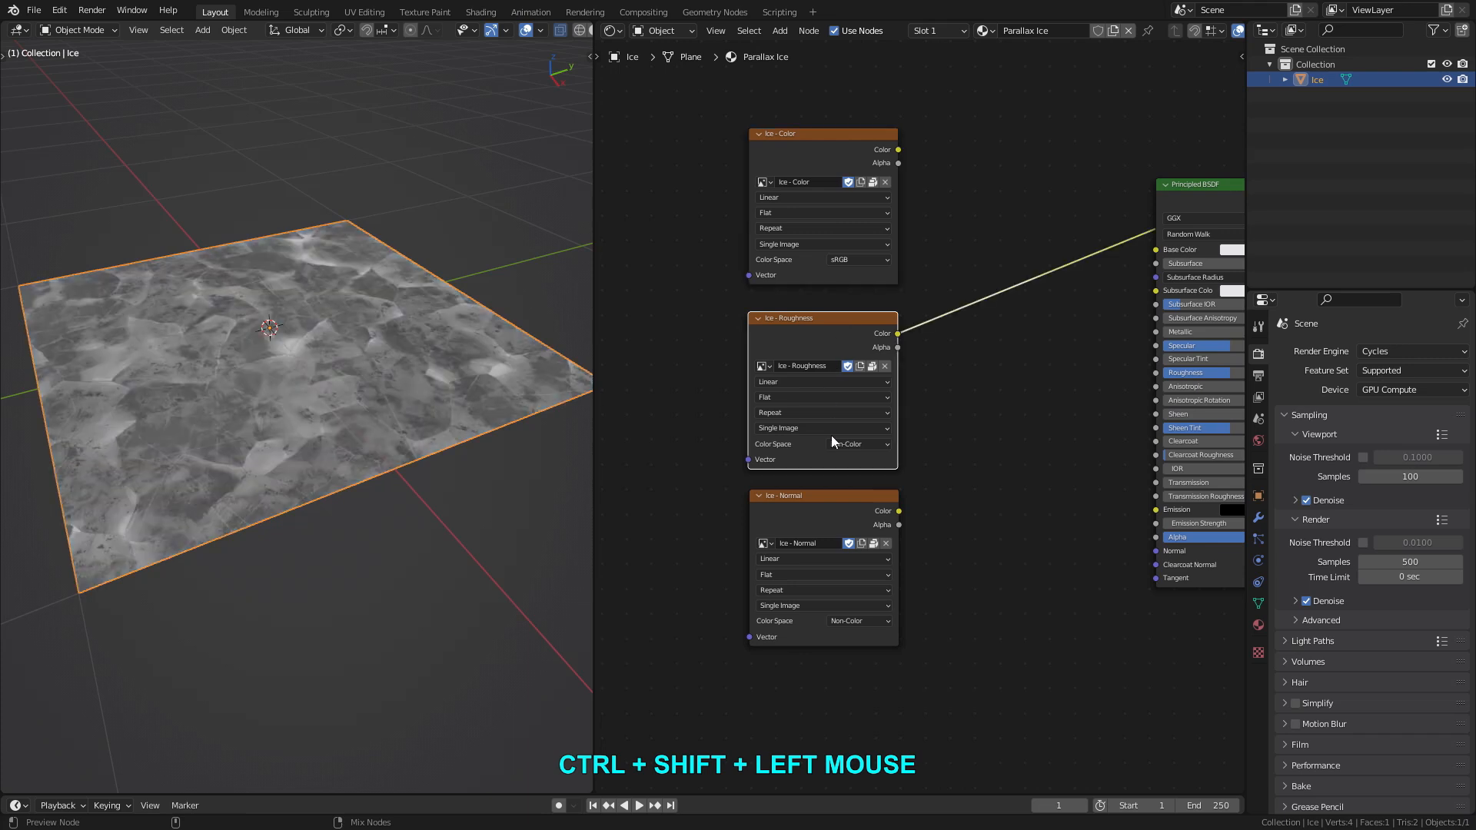
{"action": "left_click", "coordinate": [829, 497], "text": "ctrl+shift"}
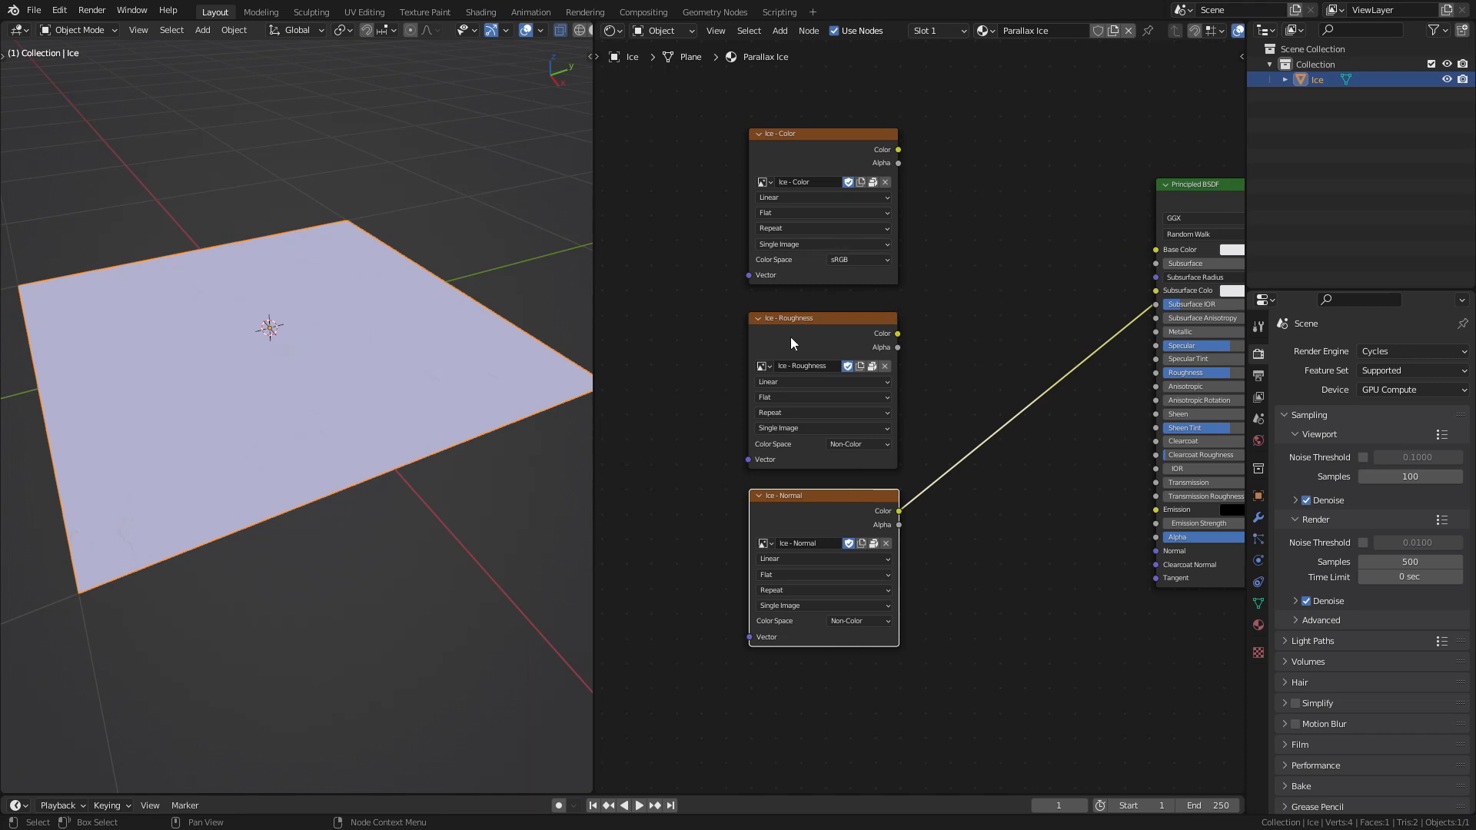
Route the Principled BSDF shader back to the Material Output in place of the previewed normal texture.
{"action": "middle_click_drag", "start_coordinate": [1184, 338], "coordinate": [1101, 349]}
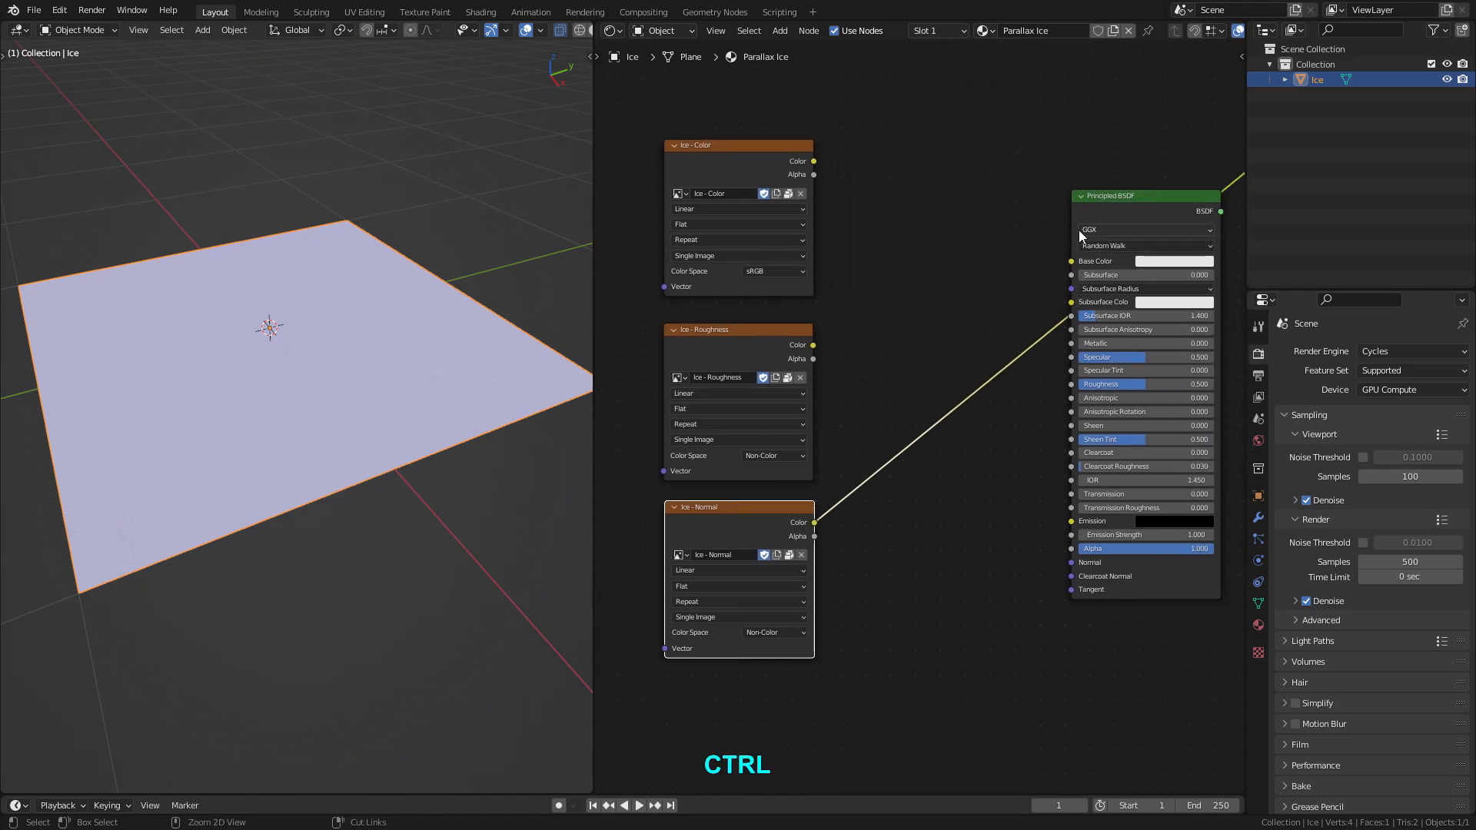
{"action": "left_click", "coordinate": [1132, 195], "text": "ctrl+shift"}
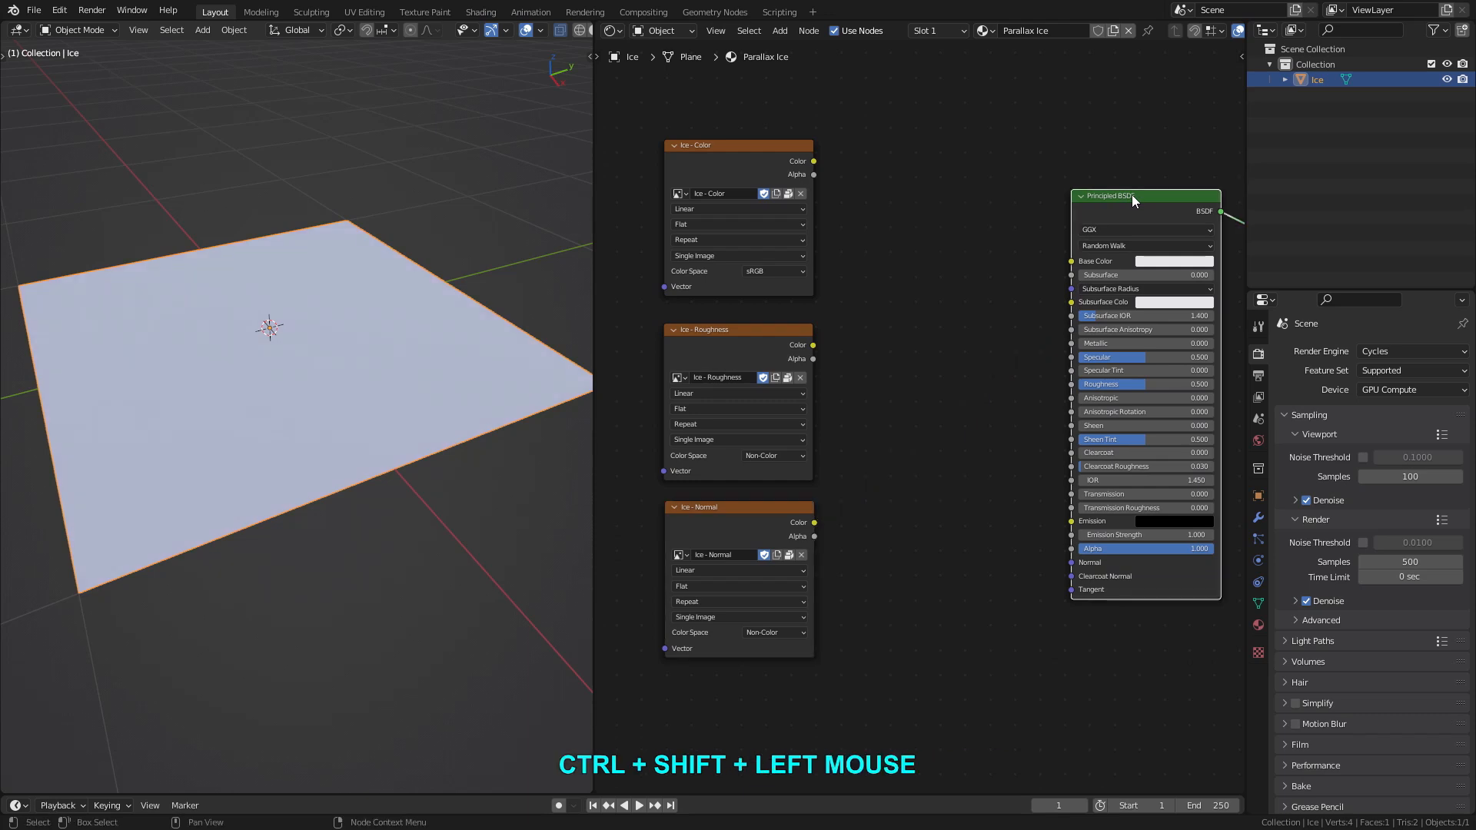
{"action": "scroll", "coordinate": [927, 190], "scroll_direction": "up", "scroll_amount": 1}
{"action": "middle_click_drag", "start_coordinate": [927, 191], "coordinate": [894, 209]}
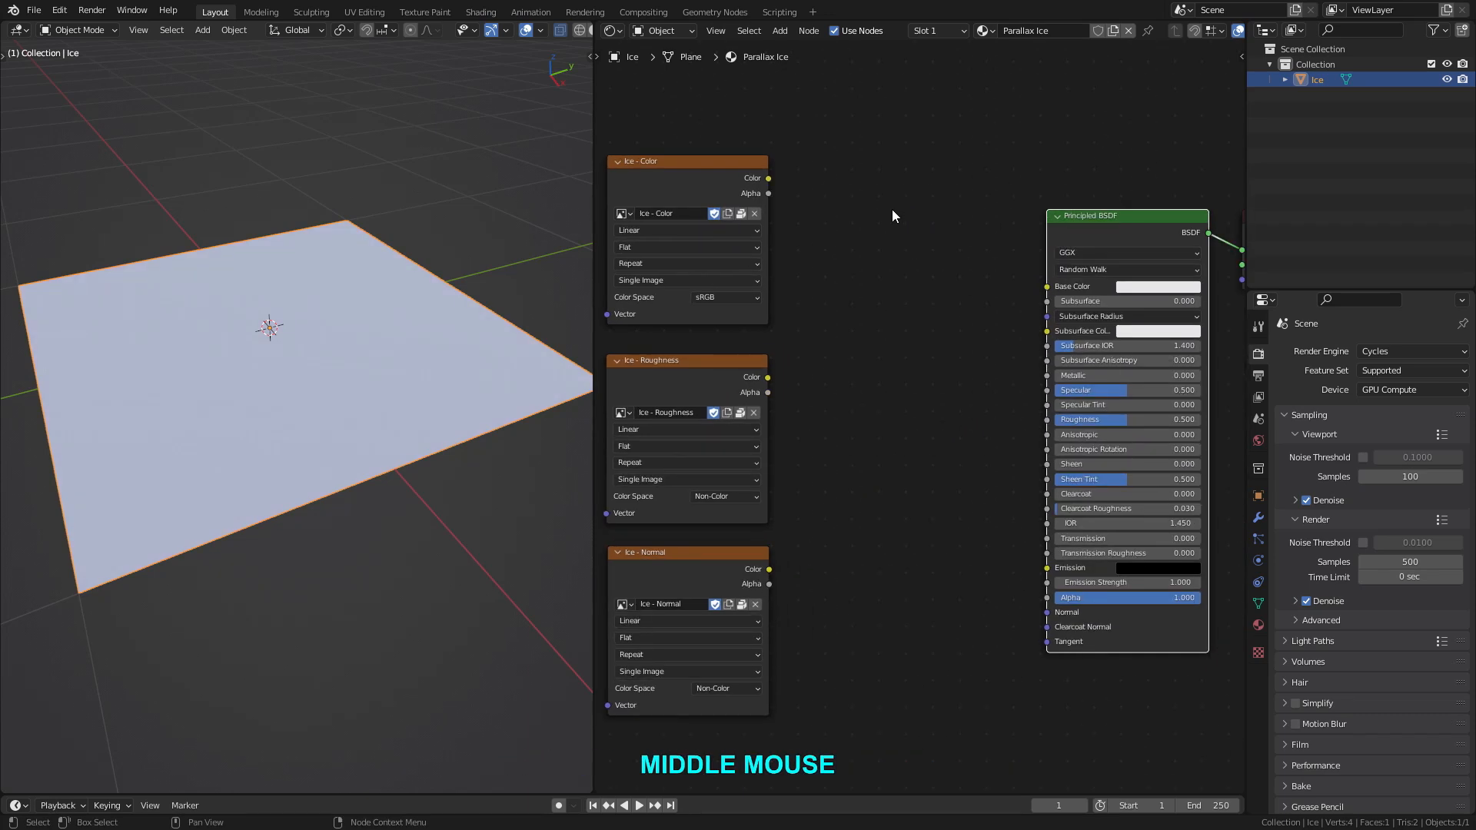
Connect the Ice - Color texture's color to the Principled BSDF's Base Color and the Ice - Roughness texture's color to its Roughness.
{"action": "left_click_drag", "start_coordinate": [774, 171], "coordinate": [1053, 279]}
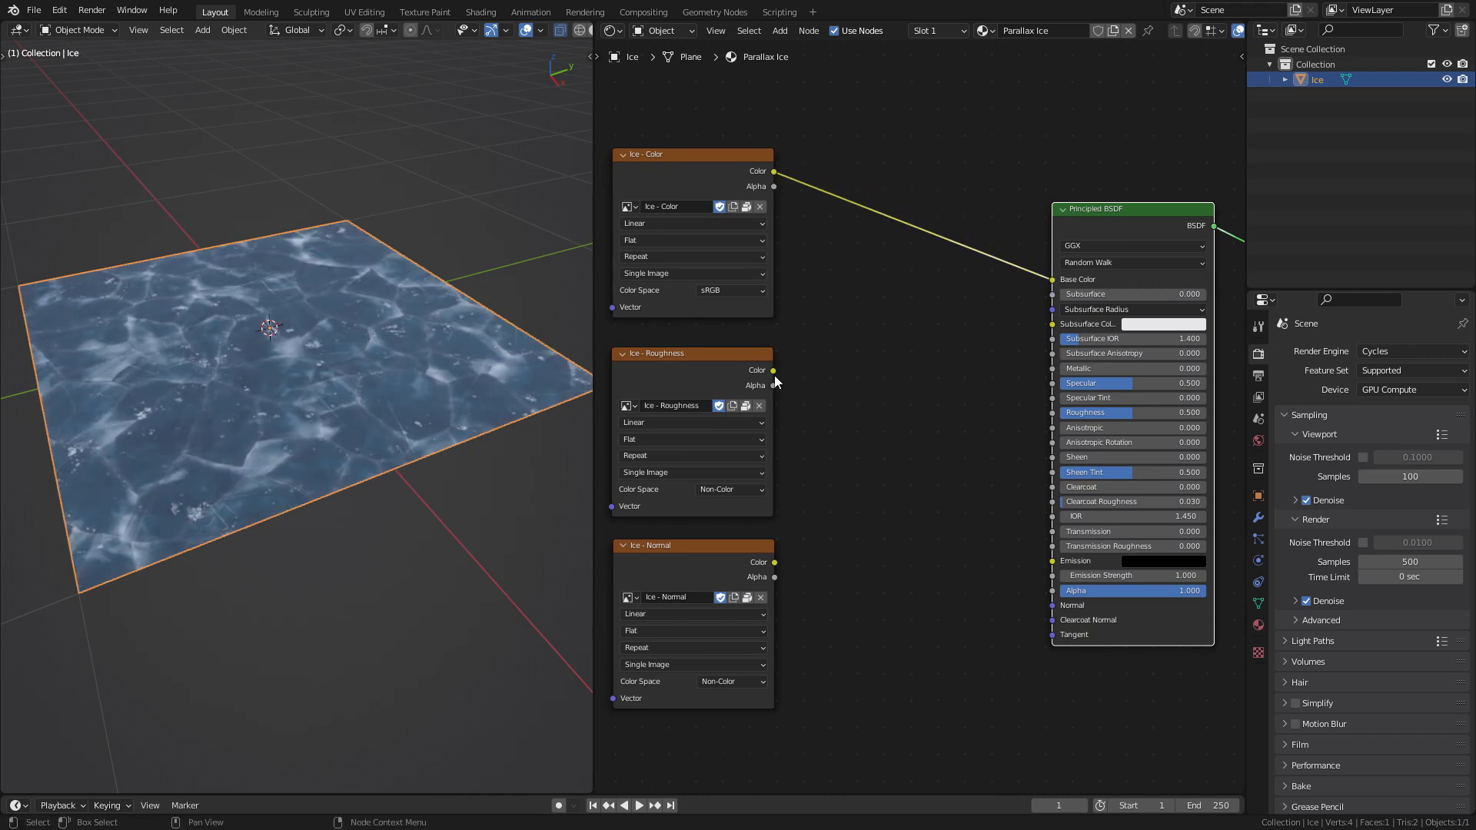
{"action": "left_click_drag", "start_coordinate": [773, 372], "coordinate": [1052, 416]}
Add a Normal Map node and route the Ice - Normal texture's color through it into the Principled BSDF's Normal input.
{"action": "middle_click_drag", "start_coordinate": [962, 463], "coordinate": [988, 398]}
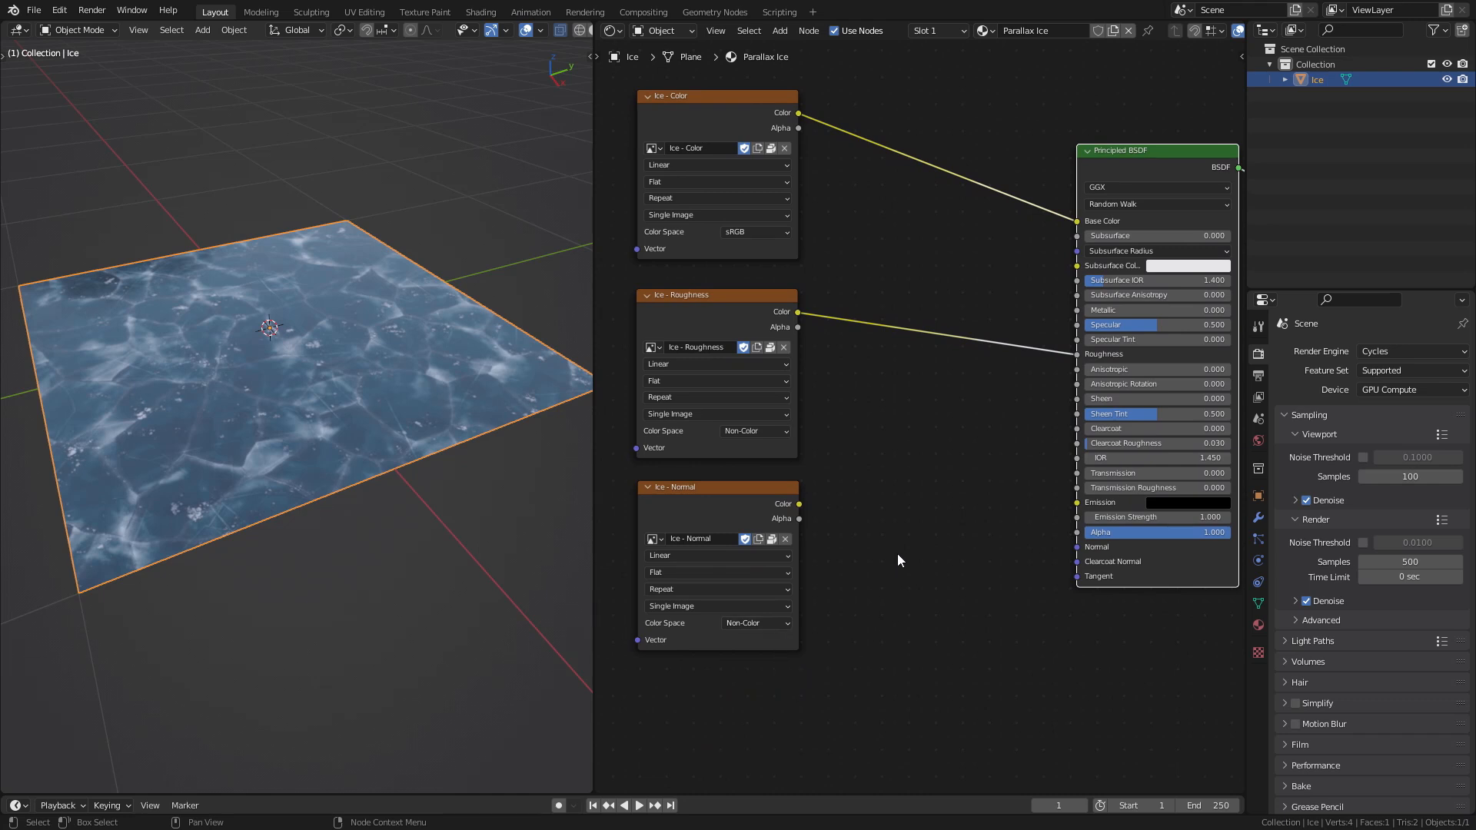
{"action": "key", "text": "shift+a"}
{"action": "mouse_move", "coordinate": [892, 555]}
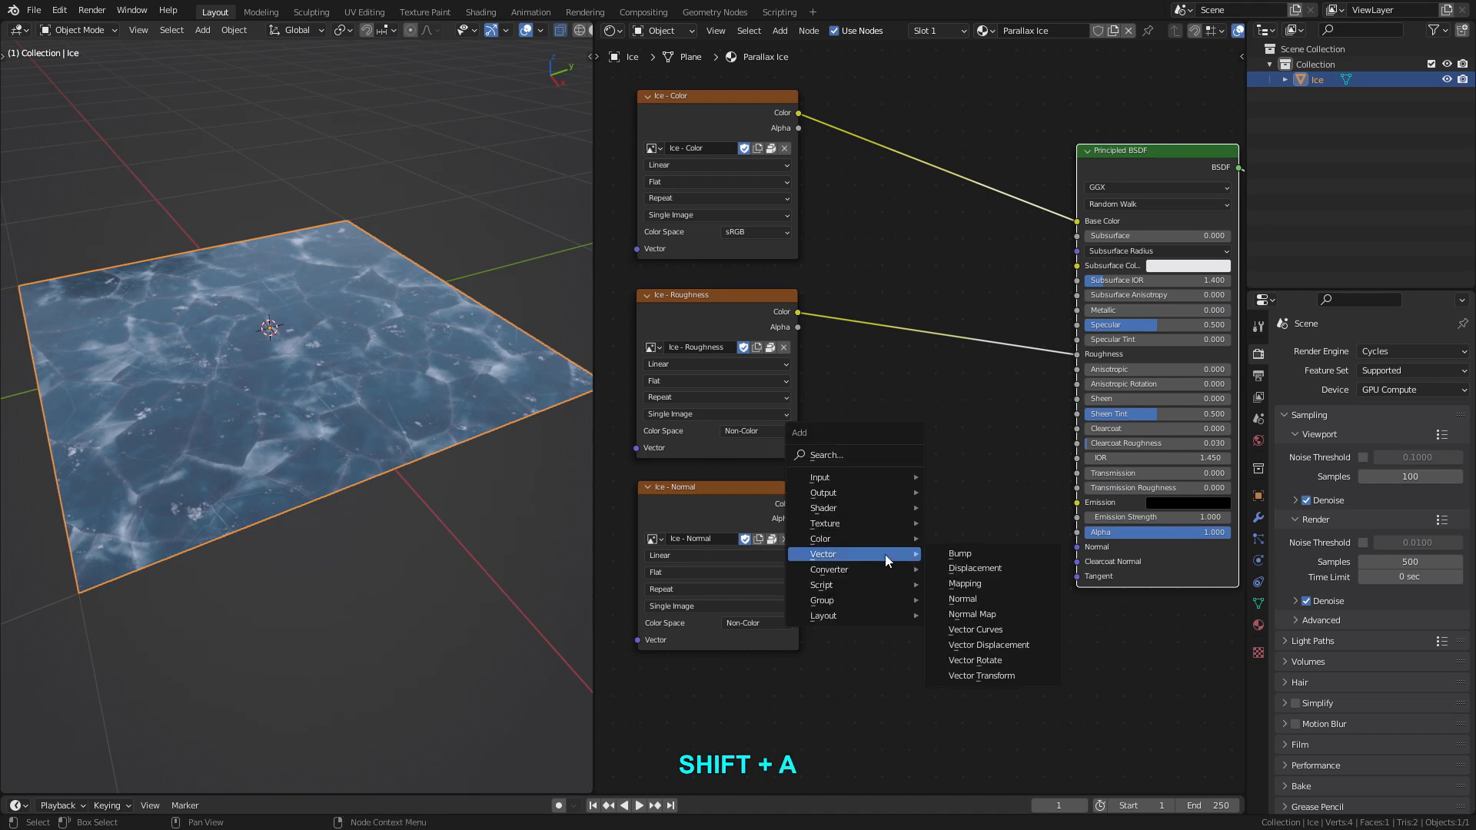
{"action": "left_click", "coordinate": [1008, 616]}
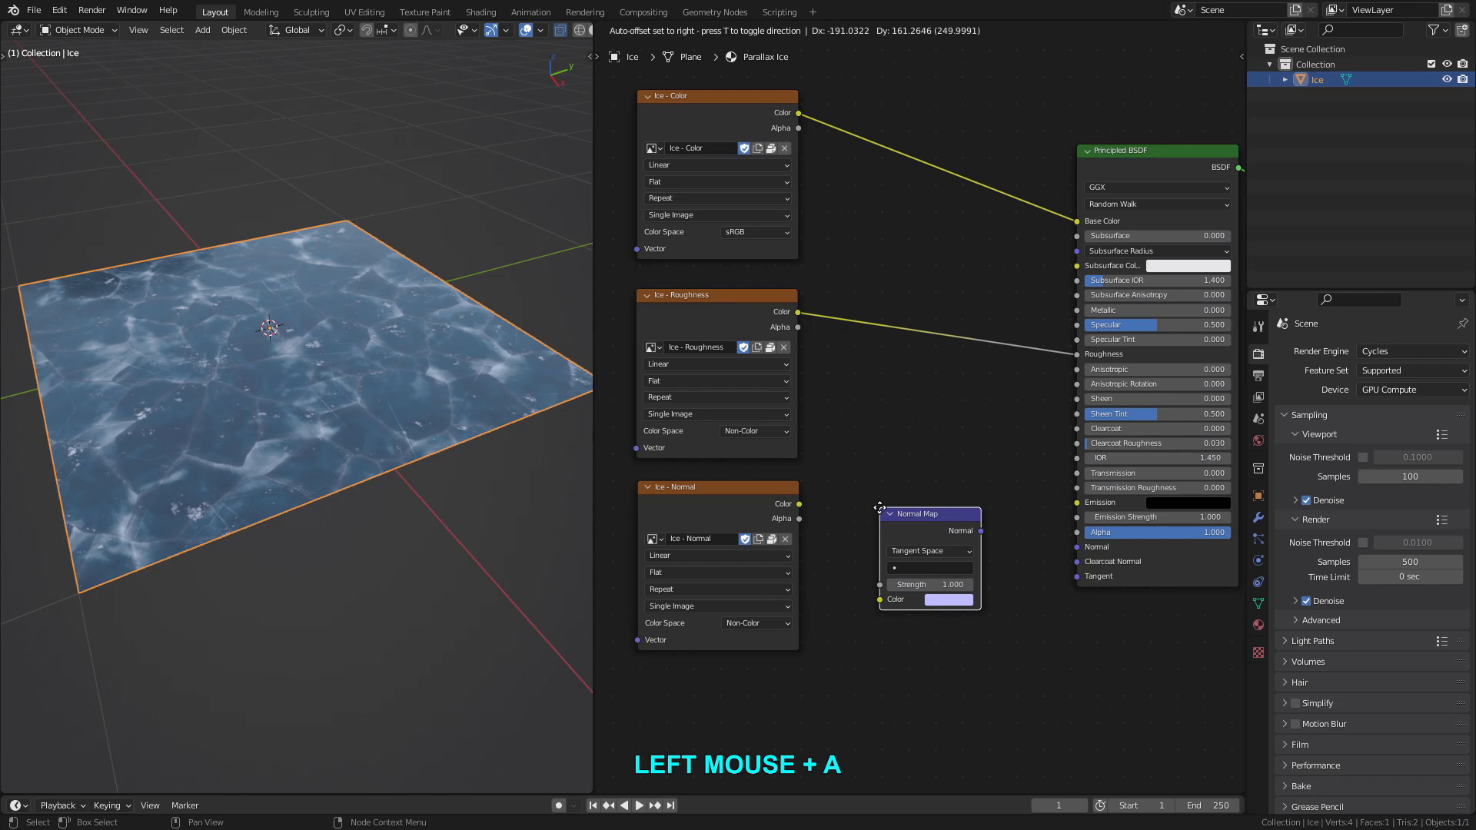
{"action": "left_click", "coordinate": [882, 511]}
{"action": "scroll", "coordinate": [883, 511], "scroll_direction": "up", "scroll_amount": 2}
{"action": "middle_click_drag", "start_coordinate": [883, 510], "coordinate": [880, 512]}
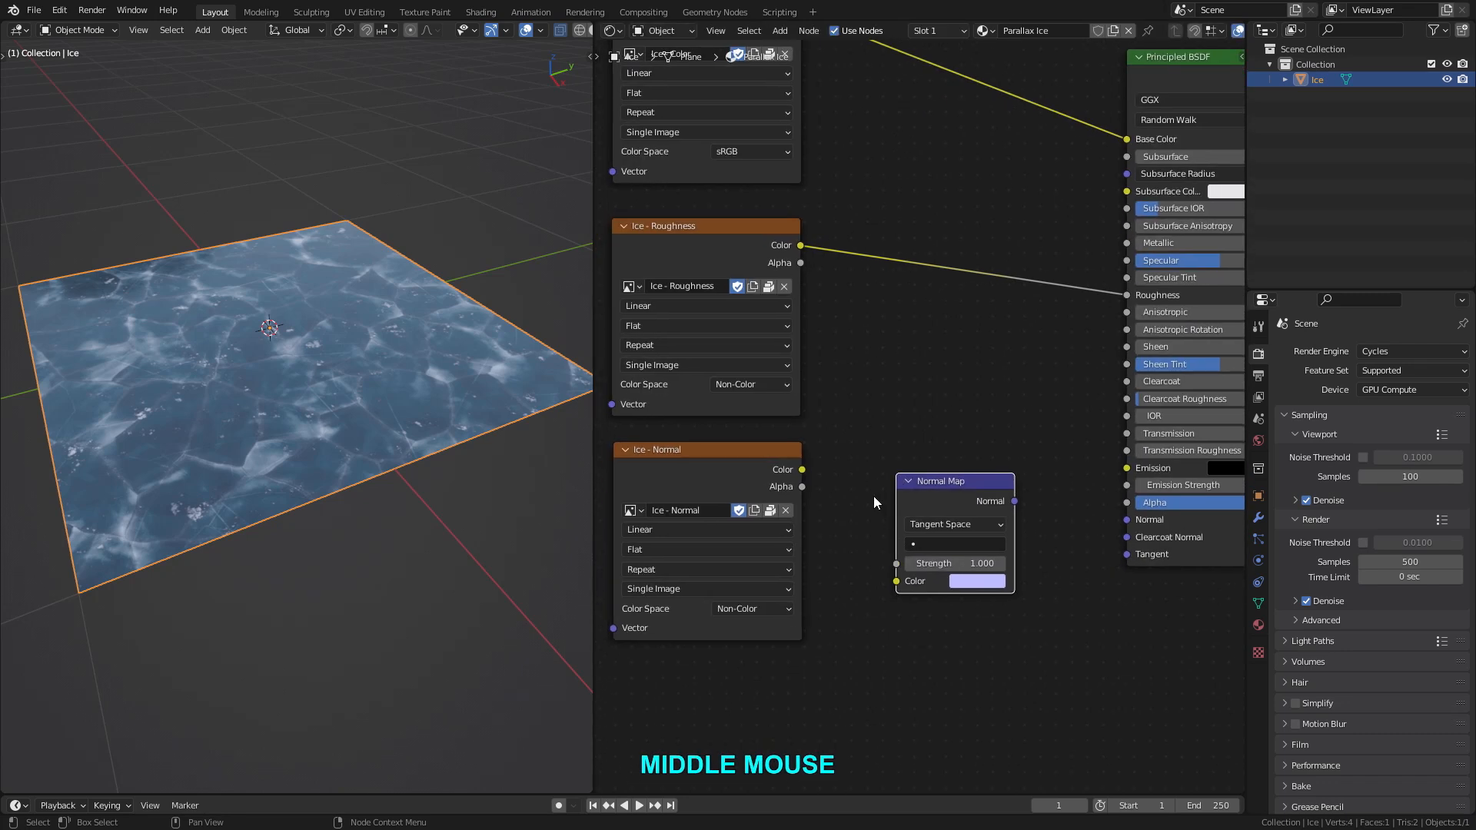
{"action": "left_click_drag", "start_coordinate": [803, 469], "coordinate": [895, 587]}
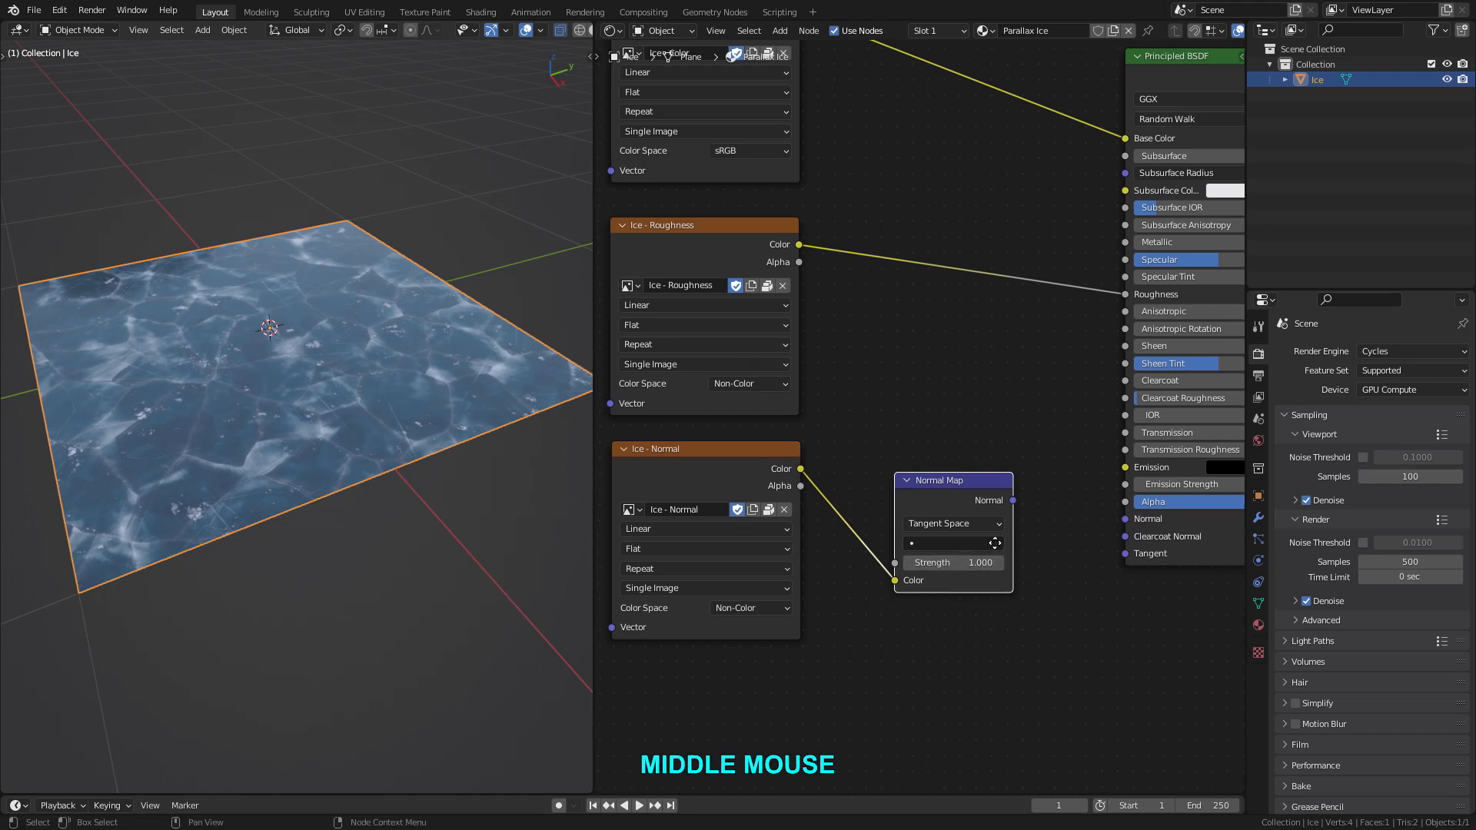
{"action": "middle_click_drag", "start_coordinate": [895, 586], "coordinate": [866, 511]}
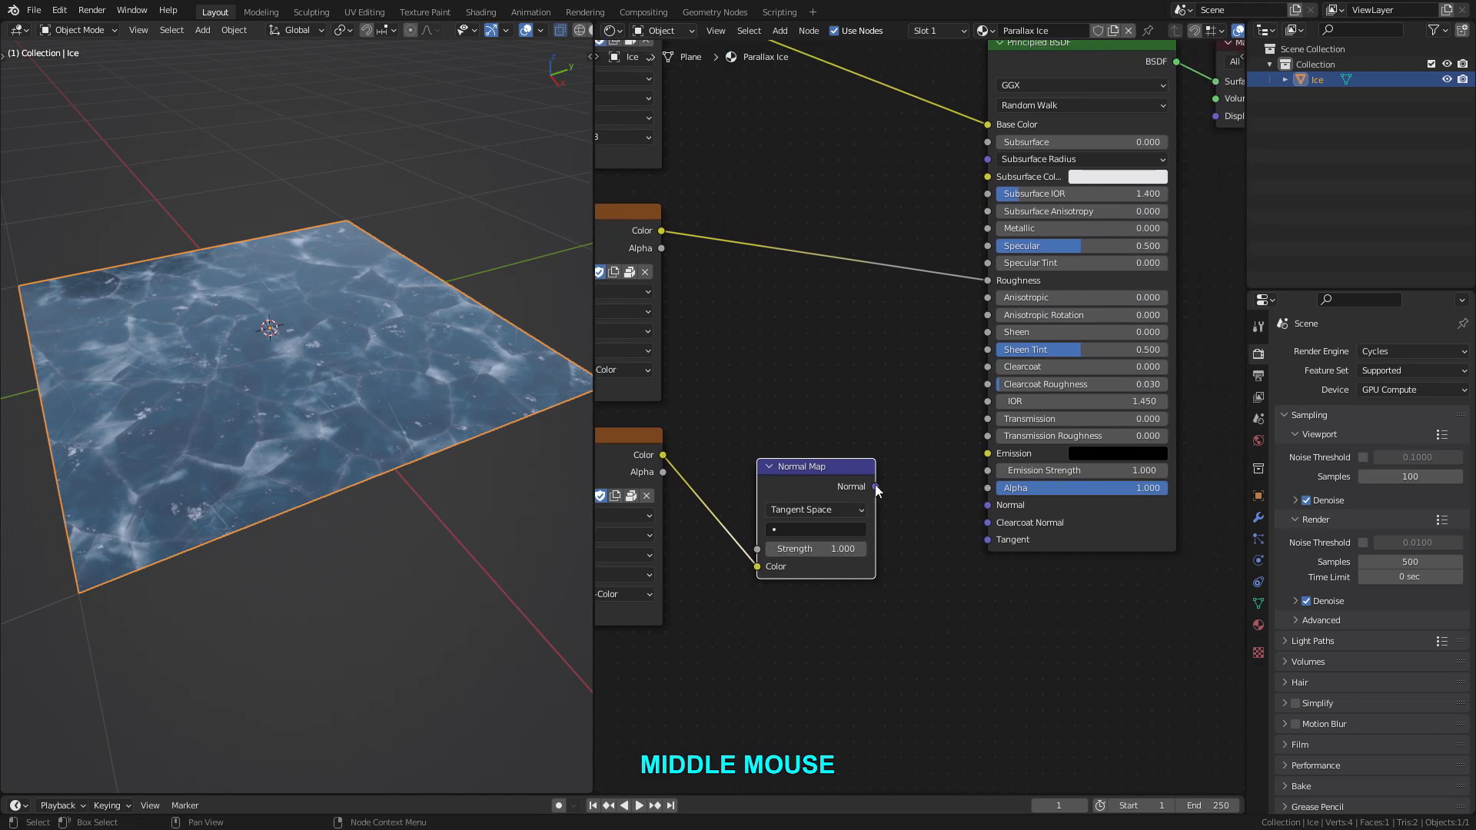
{"action": "left_click_drag", "start_coordinate": [876, 487], "coordinate": [985, 506]}
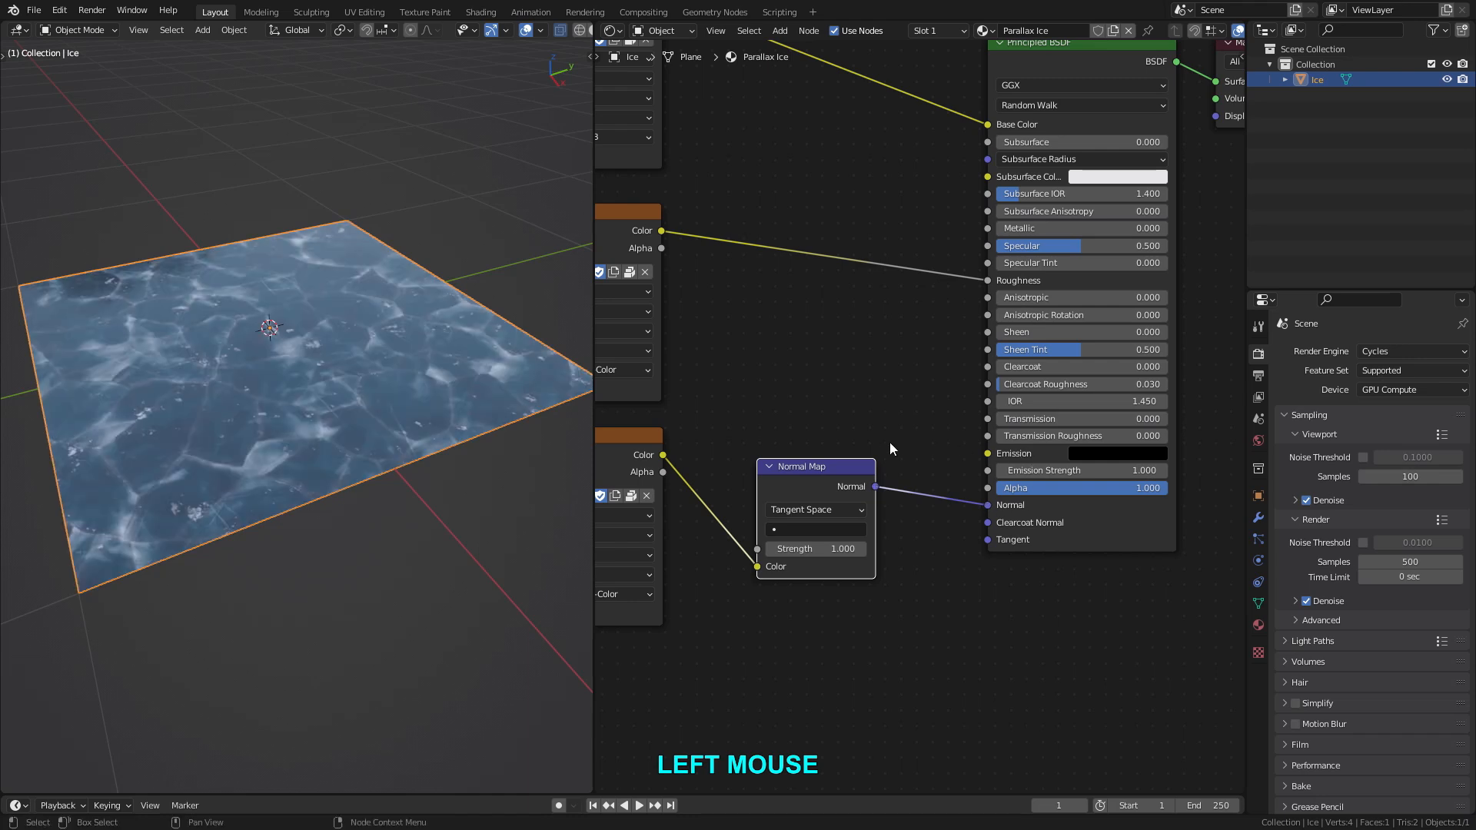
Set the Normal Map strength to 1.5 and inspect the ice surface from low and high angles.
{"action": "scroll", "coordinate": [285, 347], "scroll_direction": "up", "scroll_amount": 4}
{"action": "middle_click_drag", "start_coordinate": [297, 349], "coordinate": [336, 322]}
{"action": "middle_click_drag", "start_coordinate": [290, 324], "coordinate": [283, 327]}
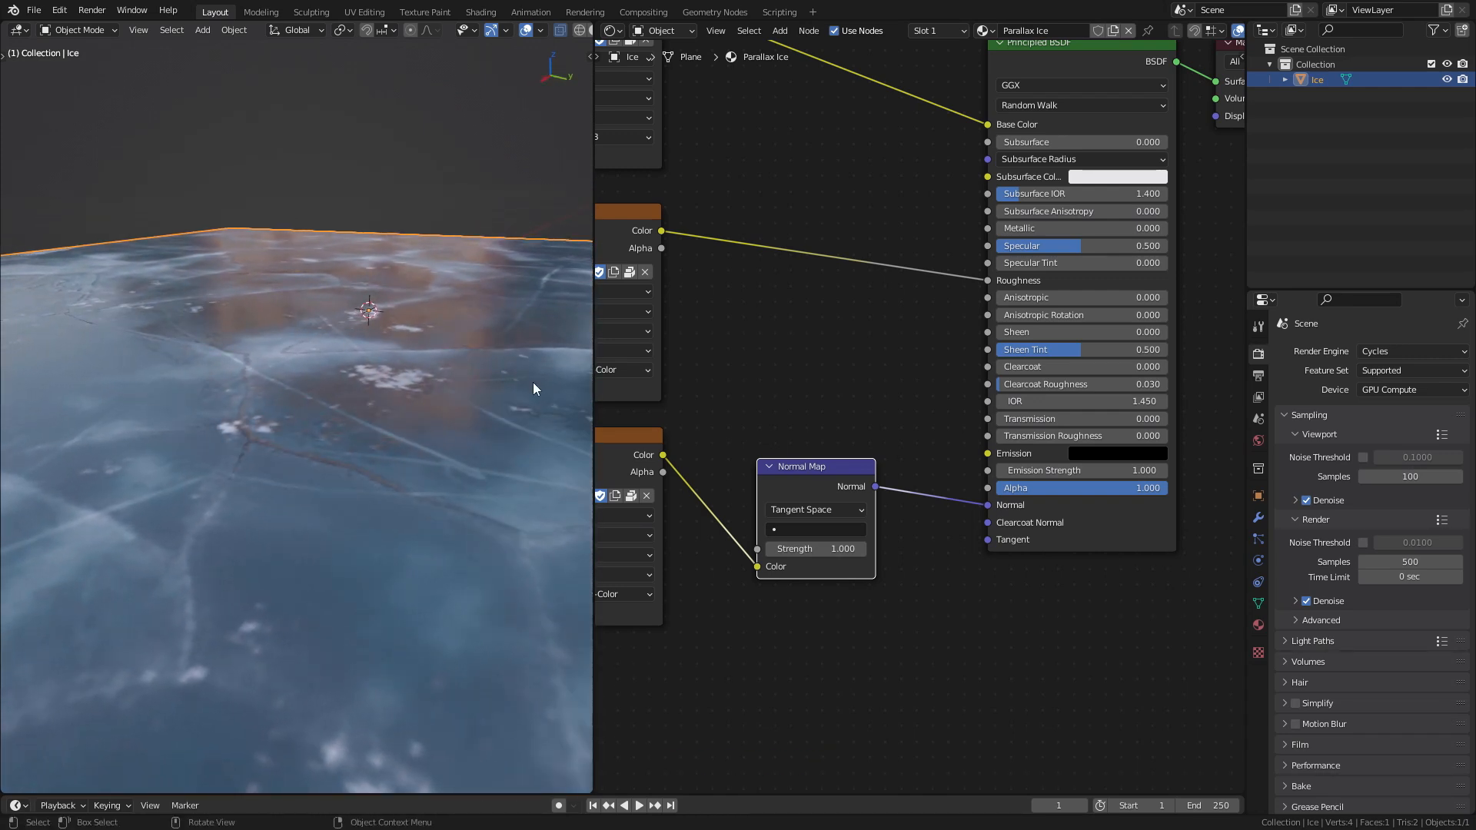
{"action": "left_click", "coordinate": [811, 551]}
{"action": "type", "text": "1.5"}
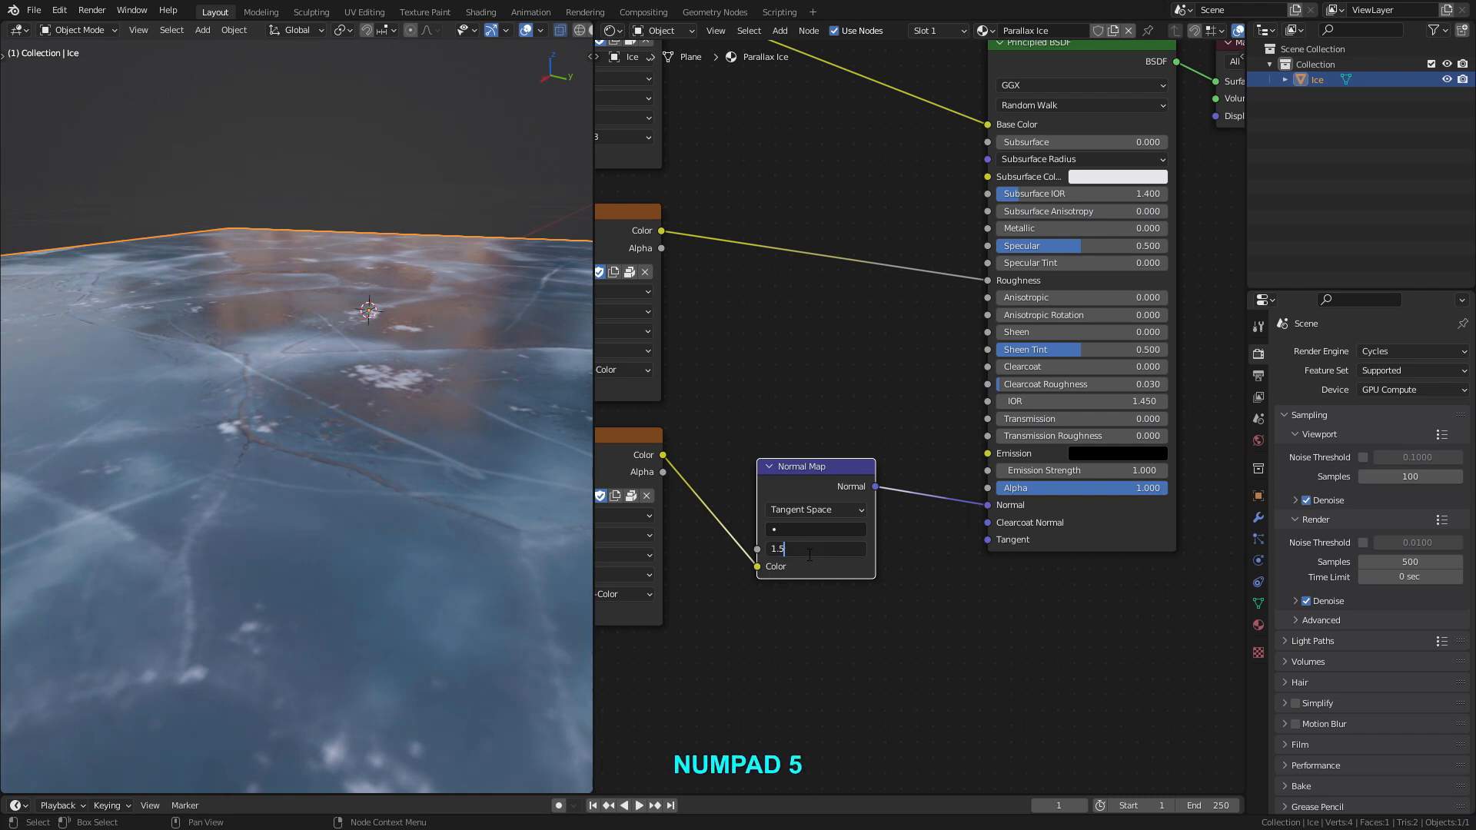
{"action": "key", "text": "Return"}
{"action": "middle_click_drag", "start_coordinate": [506, 465], "coordinate": [589, 497]}
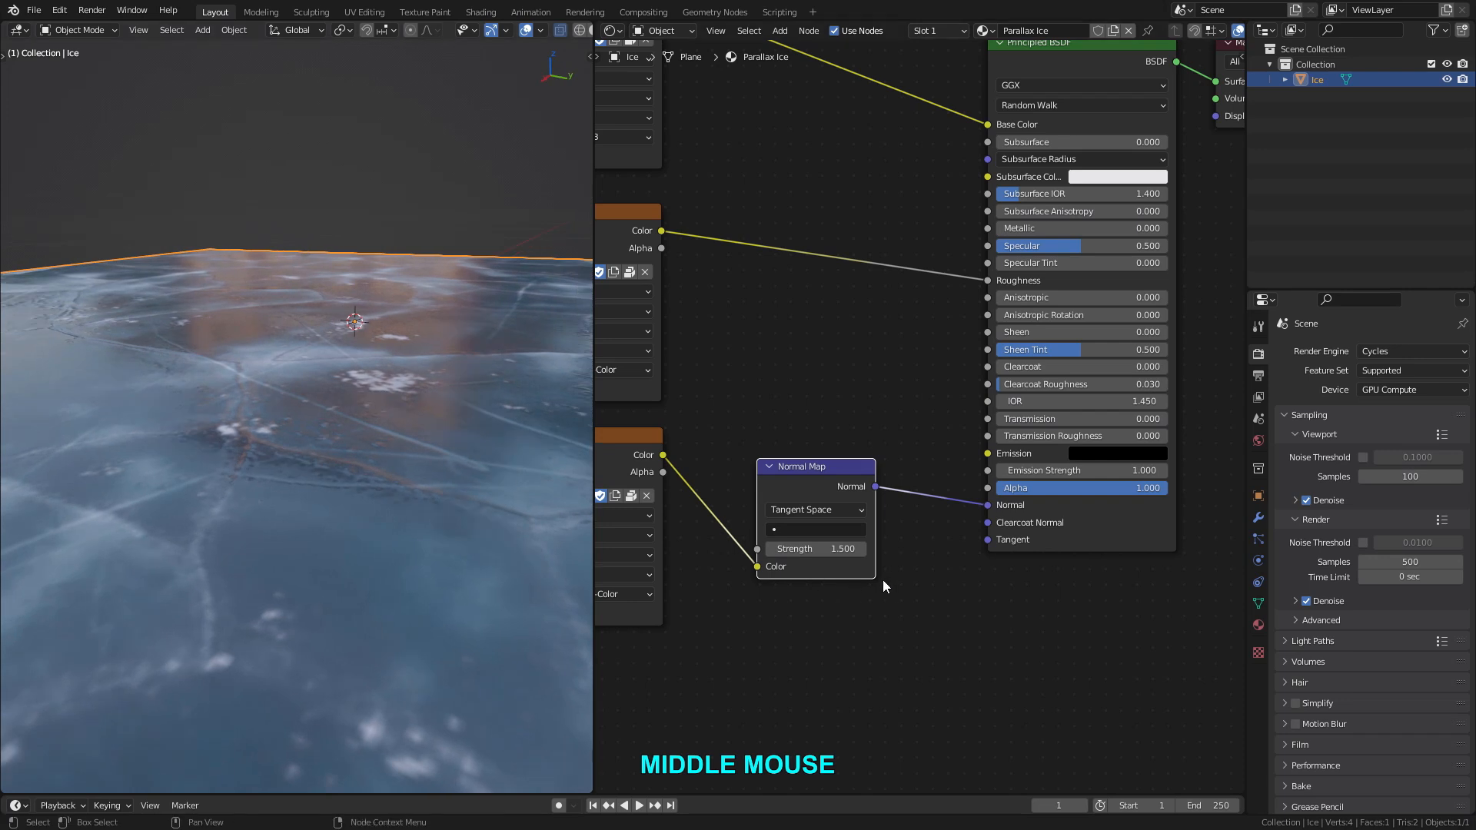
{"action": "scroll", "coordinate": [346, 452], "scroll_direction": "down", "scroll_amount": 2}
{"action": "middle_click_drag", "start_coordinate": [346, 452], "coordinate": [365, 502]}
{"action": "scroll", "coordinate": [360, 459], "scroll_direction": "down", "scroll_amount": 2}
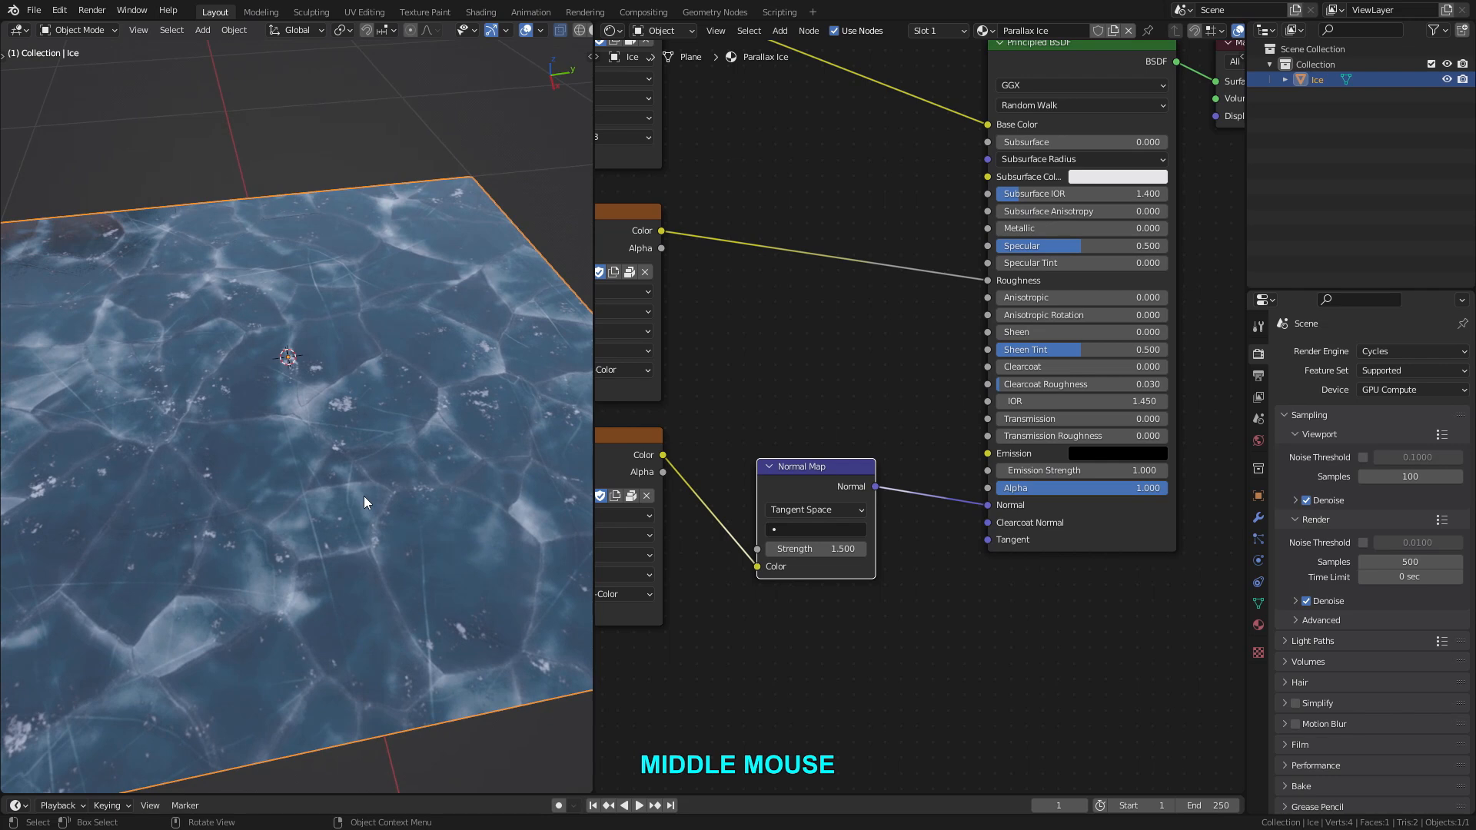
{"action": "middle_click_drag", "start_coordinate": [357, 485], "coordinate": [367, 437]}
Add a Geometry node and connect its Position output to the Vector inputs of all three ice texture nodes.
{"action": "middle_click_drag", "start_coordinate": [716, 439], "coordinate": [1013, 545]}
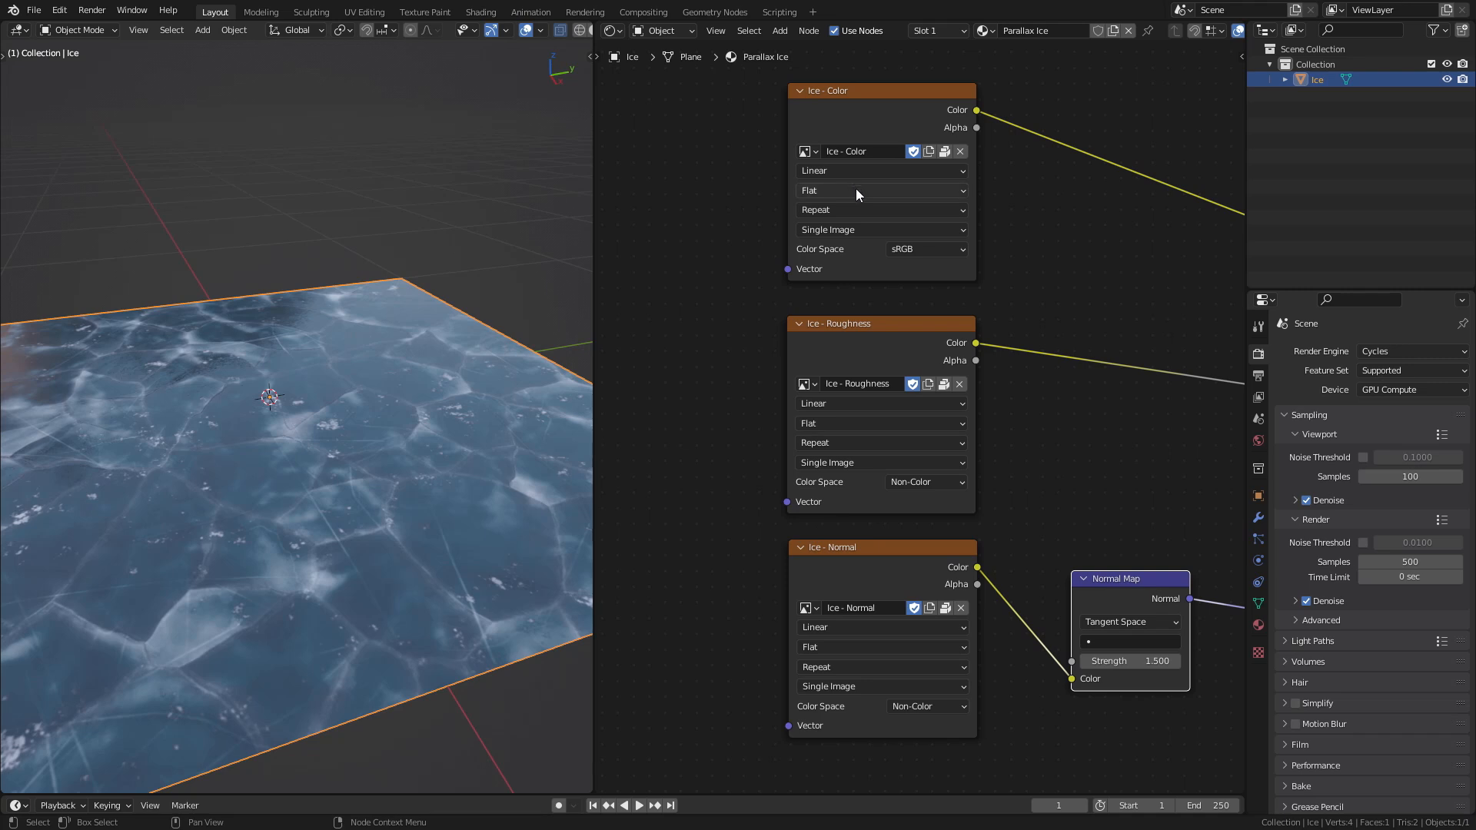
{"action": "scroll", "coordinate": [861, 200], "scroll_direction": "down", "scroll_amount": 2}
{"action": "middle_click_drag", "start_coordinate": [859, 213], "coordinate": [1021, 268]}
{"action": "left_click_drag", "start_coordinate": [999, 296], "coordinate": [772, 305]}
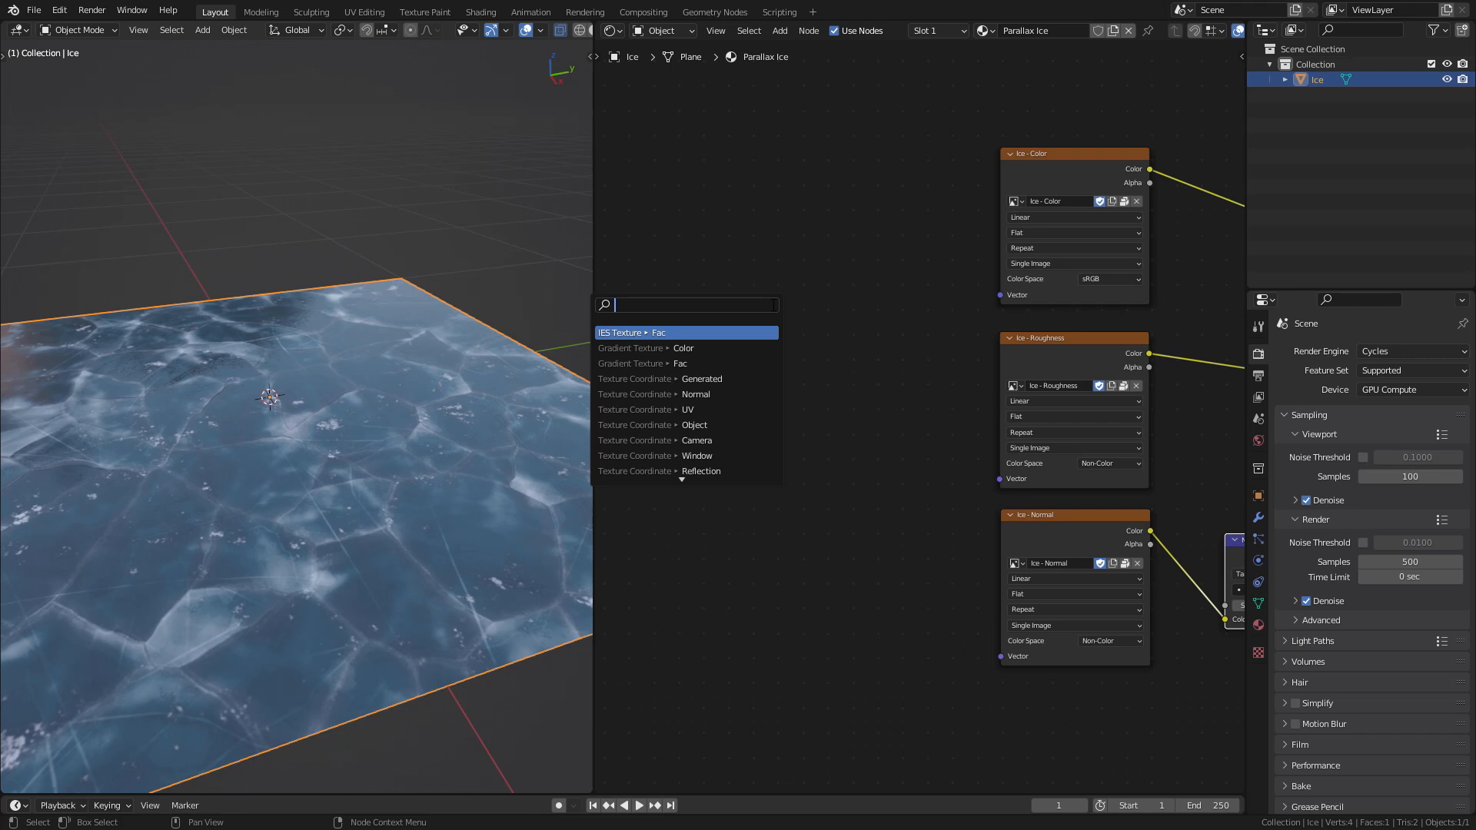
{"action": "type", "text": "geometry"}
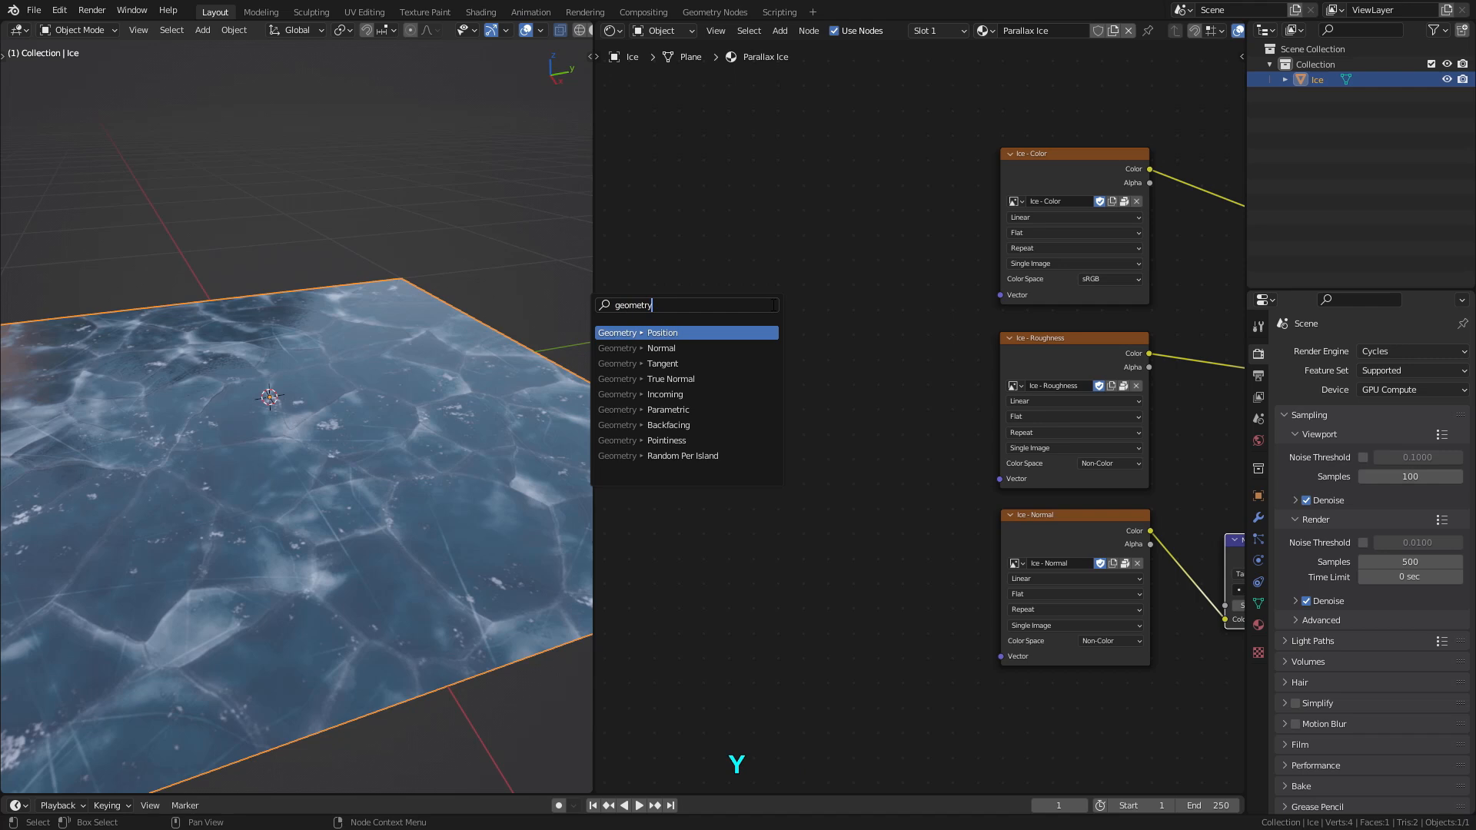
{"action": "left_click", "coordinate": [673, 332]}
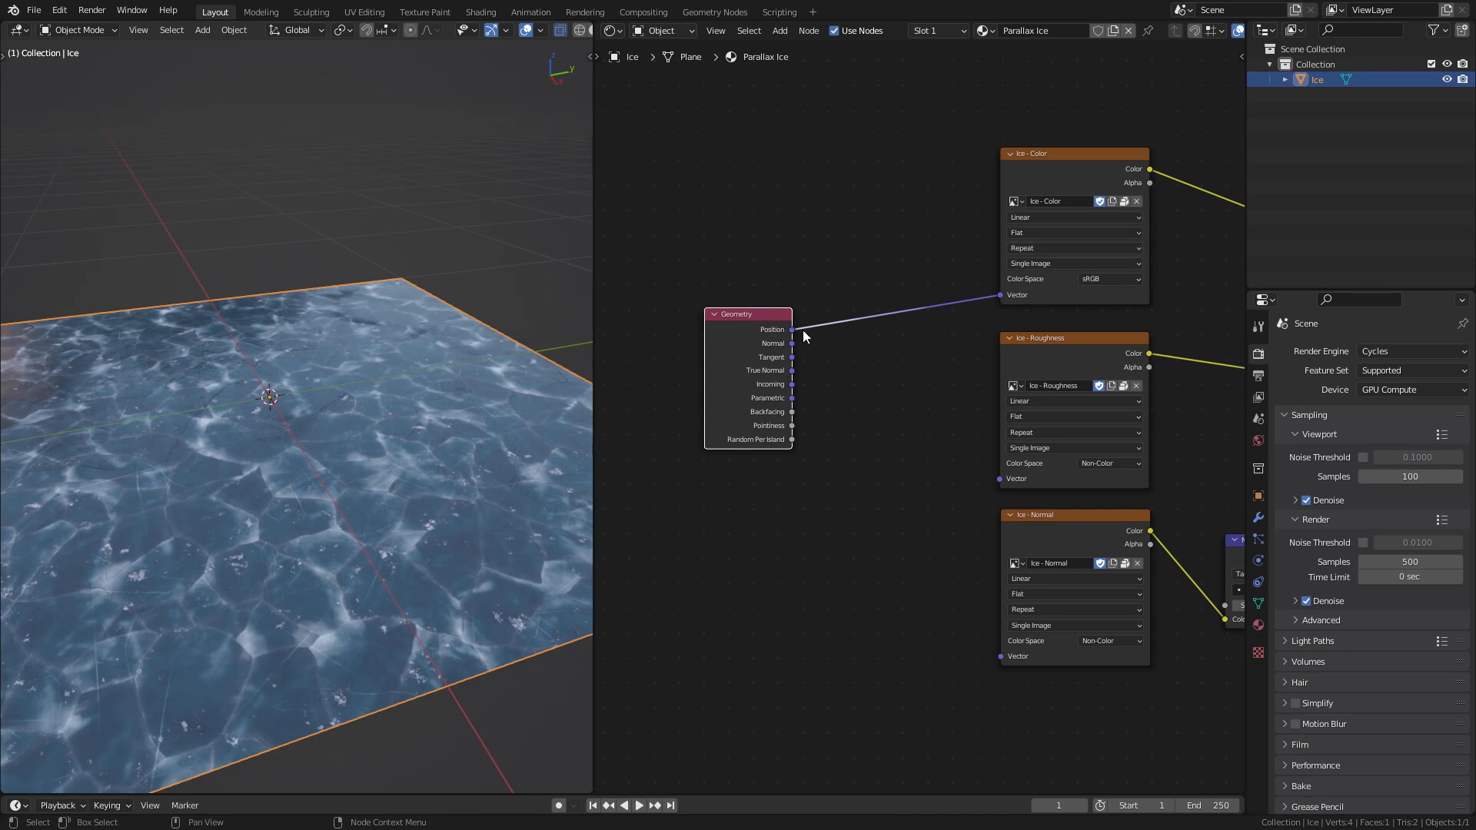
{"action": "left_click_drag", "start_coordinate": [792, 329], "coordinate": [999, 478]}
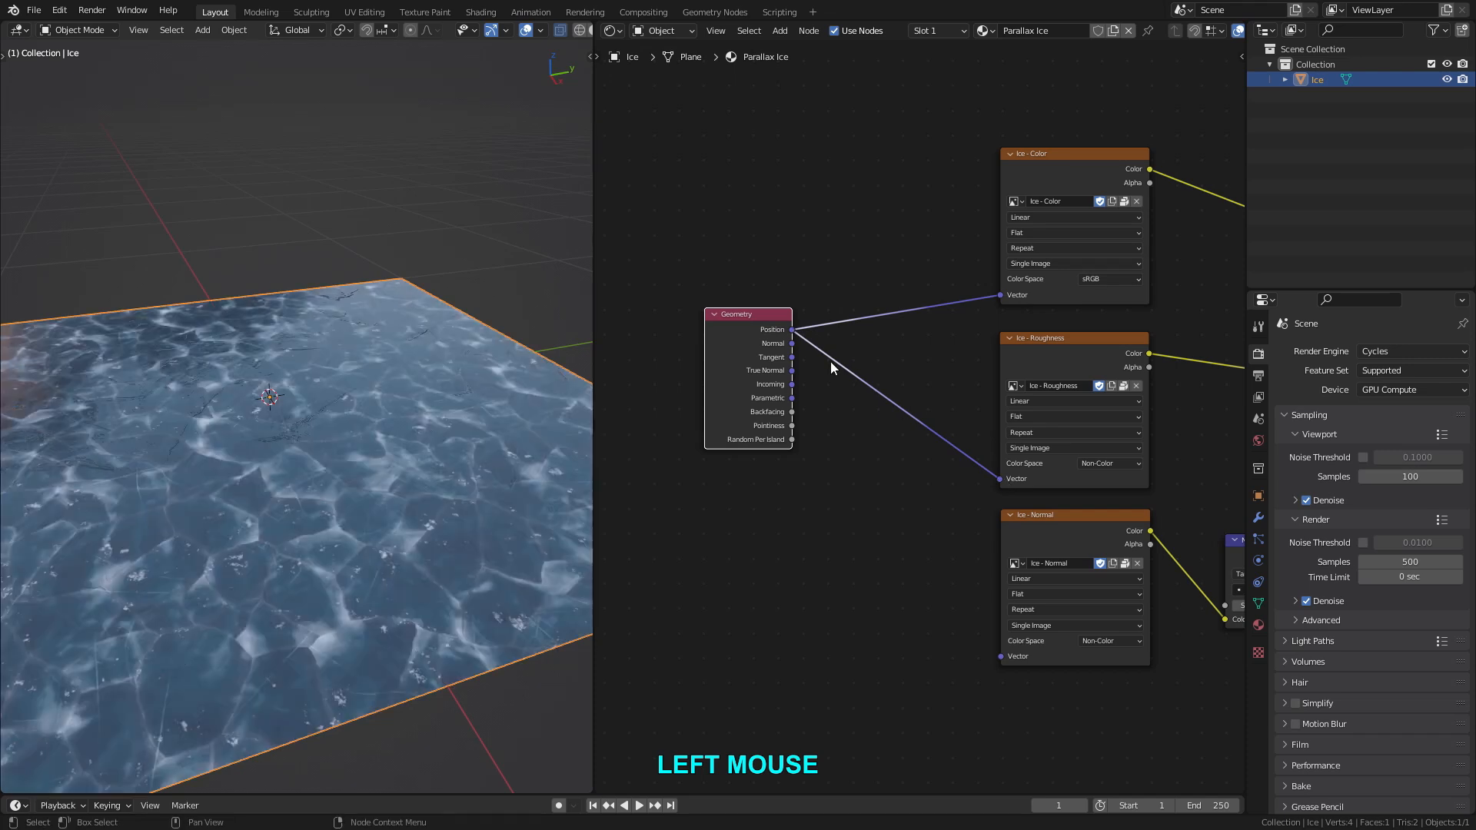
{"action": "left_click_drag", "start_coordinate": [793, 330], "coordinate": [1001, 656]}
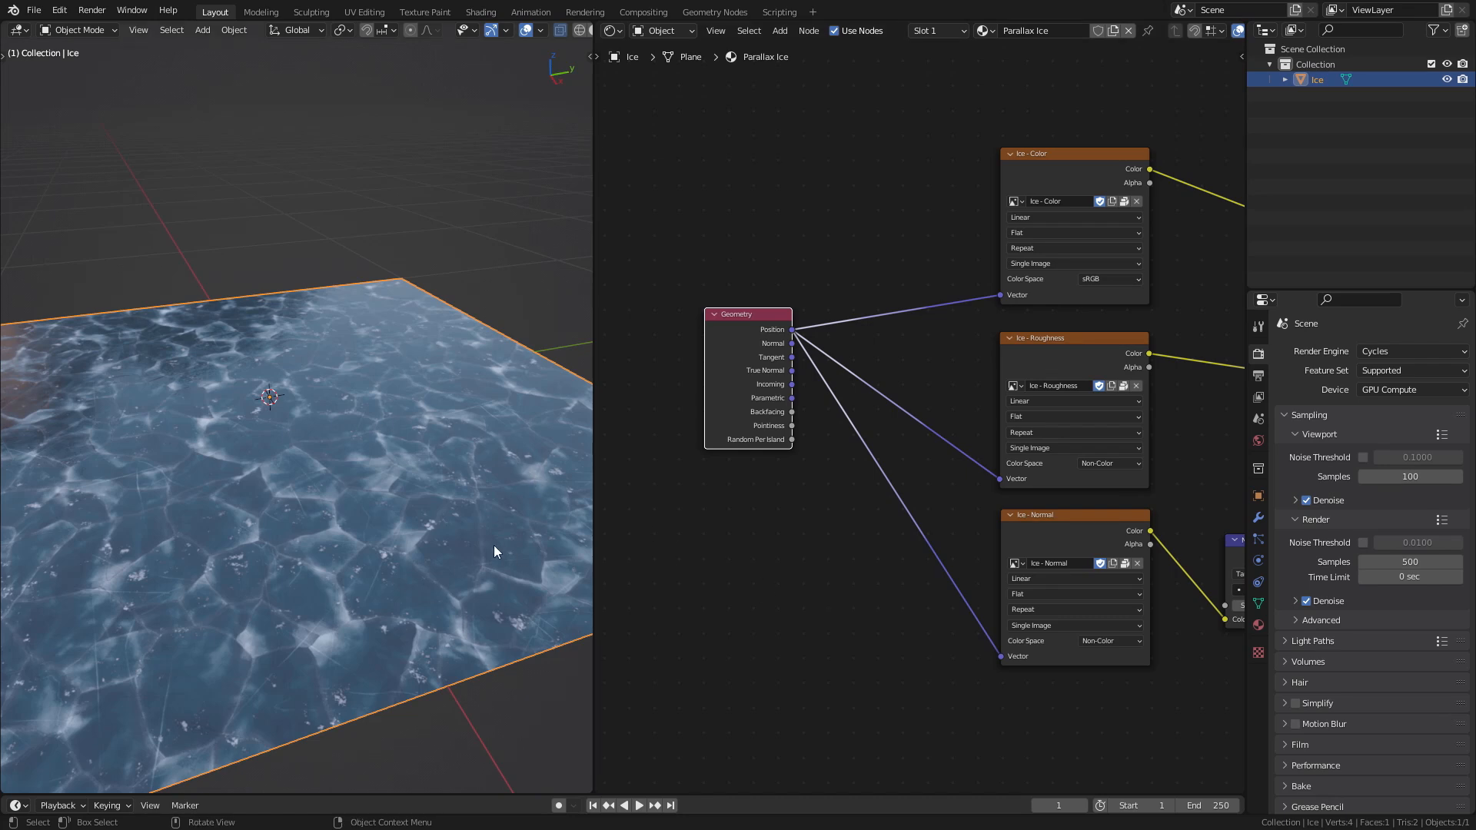
{"action": "middle_click_drag", "start_coordinate": [376, 490], "coordinate": [381, 446]}
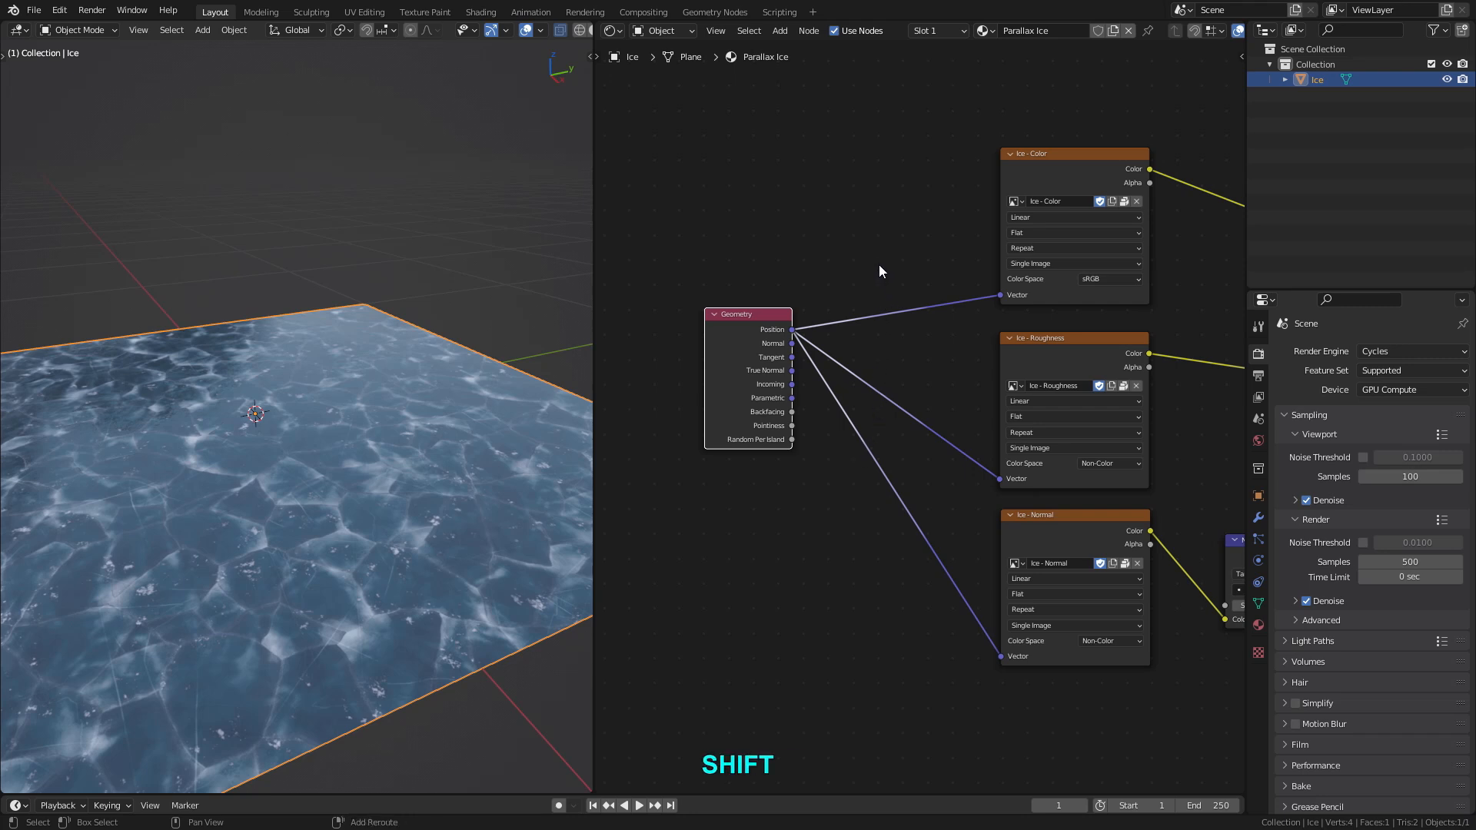
Merge the three Position links through one reroute point and move the Geometry node farther away from the textures.
{"action": "mouse_move", "coordinate": [878, 259]}
{"action": "right_mouse_down", "text": "shift"}
{"action": "mouse_move", "coordinate": [898, 325]}
{"action": "mouse_move", "coordinate": [890, 431]}
{"action": "mouse_move", "coordinate": [859, 511]}
{"action": "right_mouse_up", "text": "shift"}
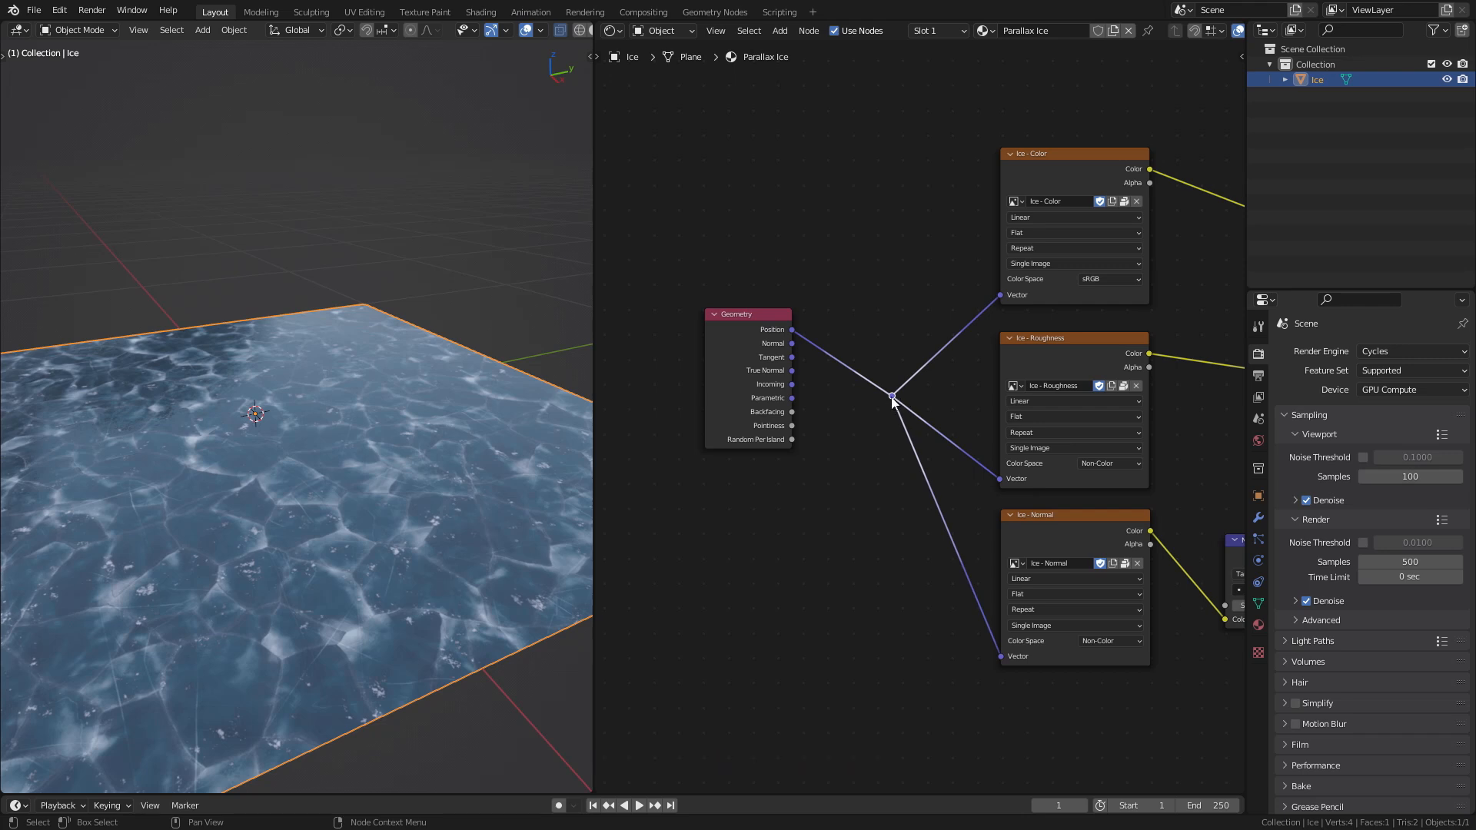
{"action": "key", "text": "g"}
{"action": "left_click", "coordinate": [897, 362]}
{"action": "left_click", "coordinate": [785, 315]}
{"action": "key", "text": "g"}
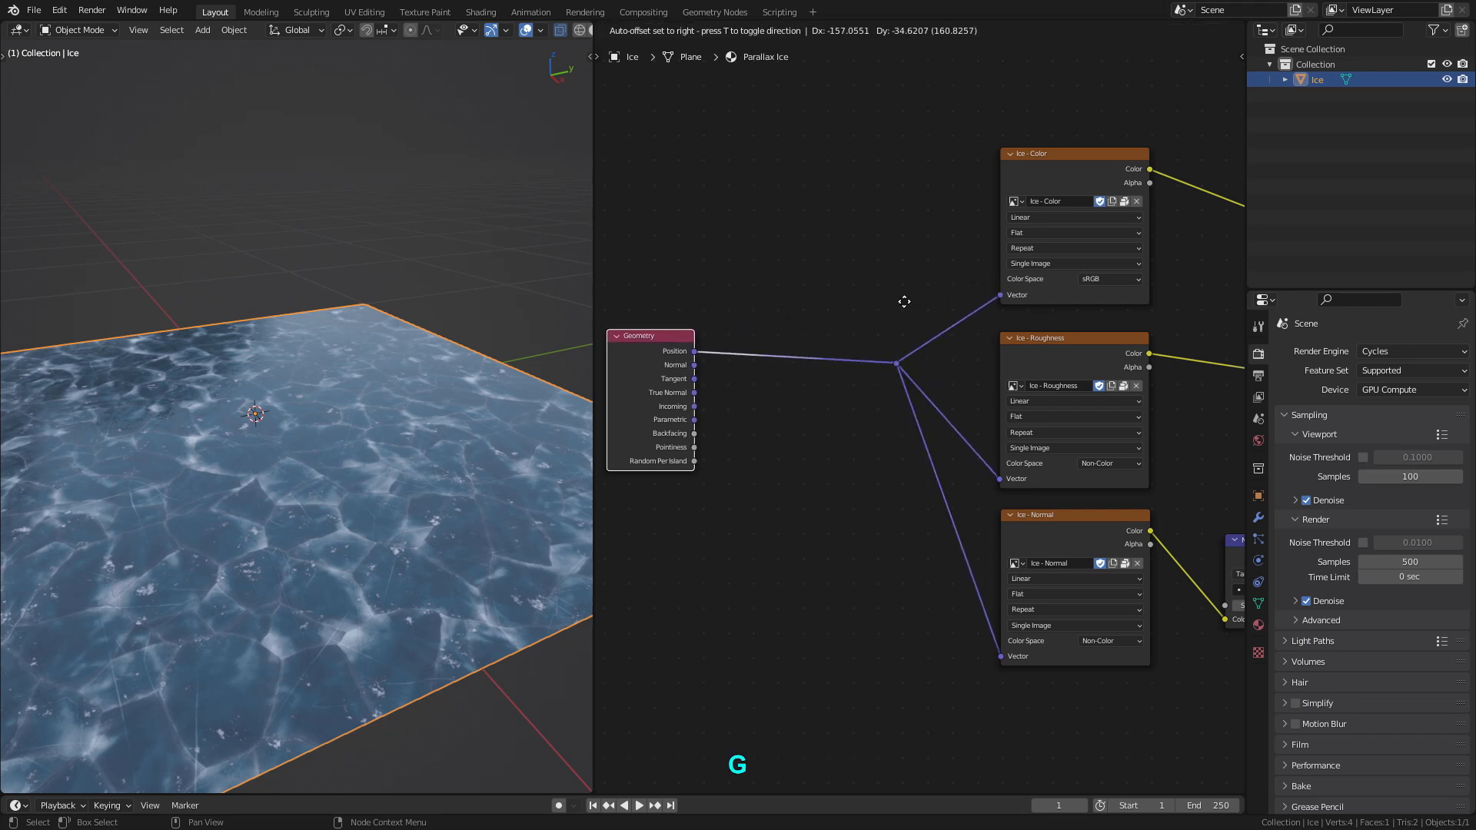
{"action": "left_click", "coordinate": [849, 310]}
Insert a Vector Math node between the Geometry node's Position output and the reroute, with its operation set to Scale.
{"action": "middle_click_drag", "start_coordinate": [778, 432], "coordinate": [849, 412]}
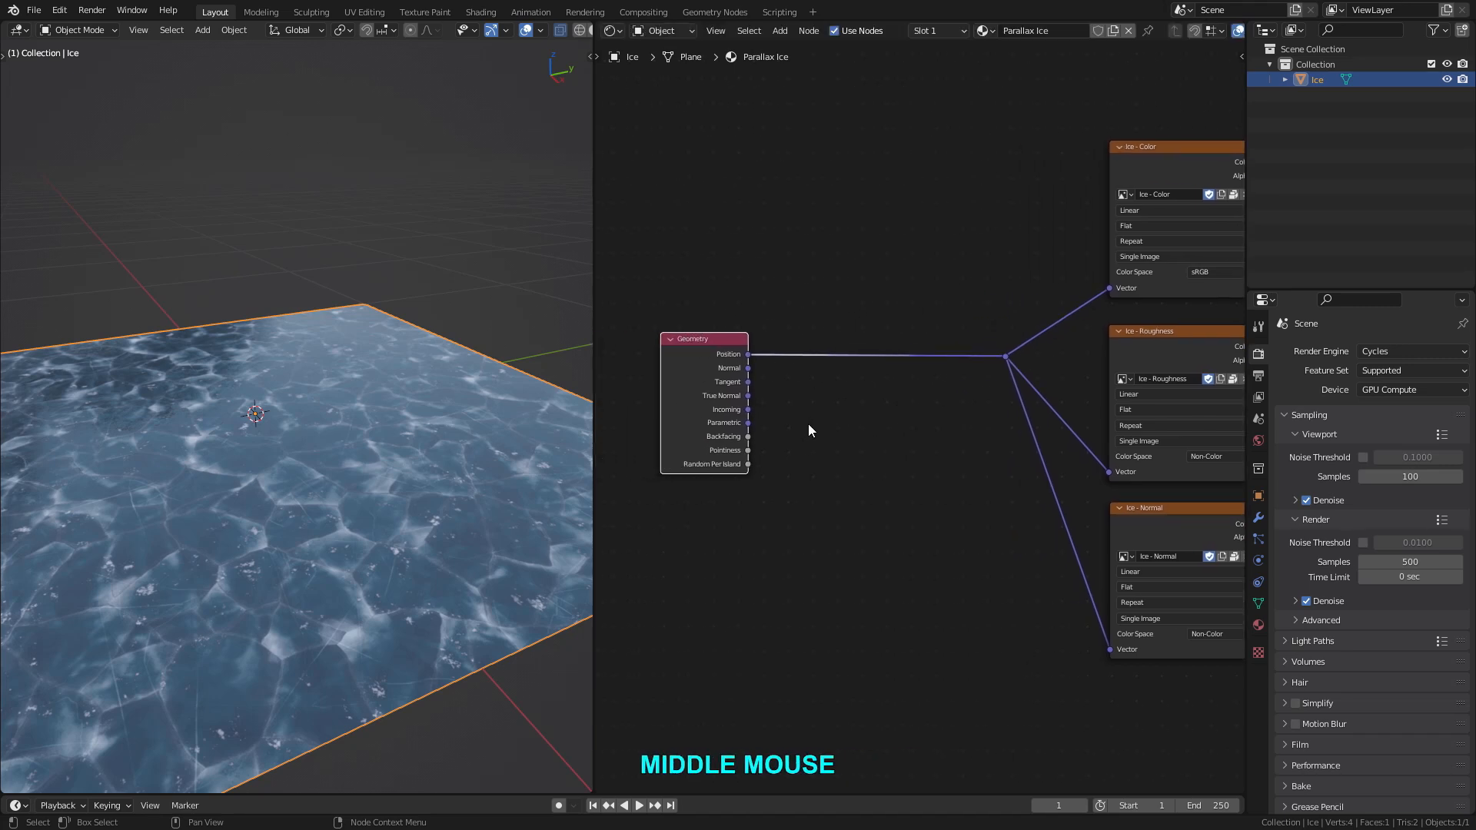
{"action": "key", "text": "shift+a"}
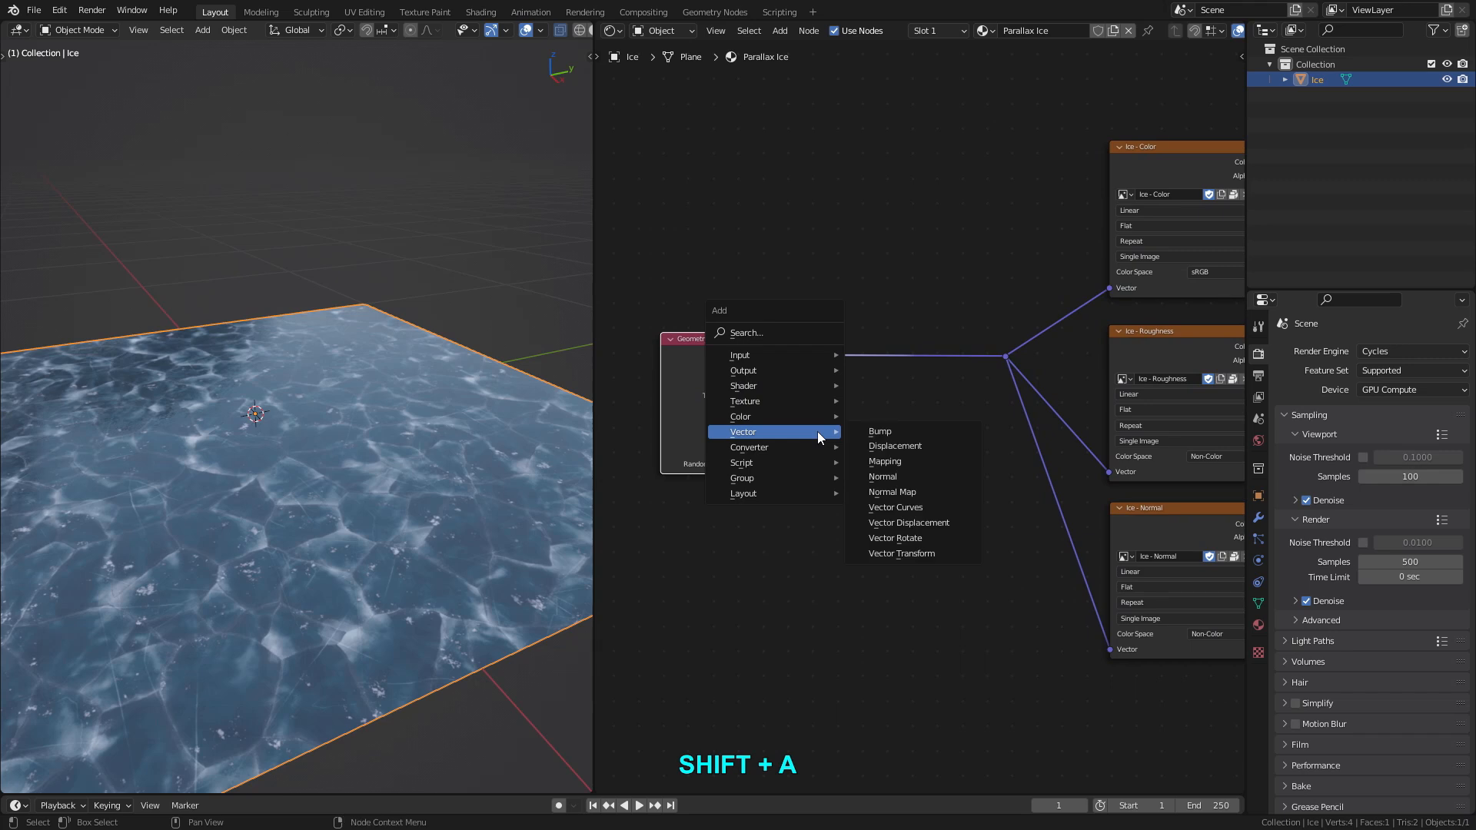
{"action": "mouse_move", "coordinate": [782, 448]}
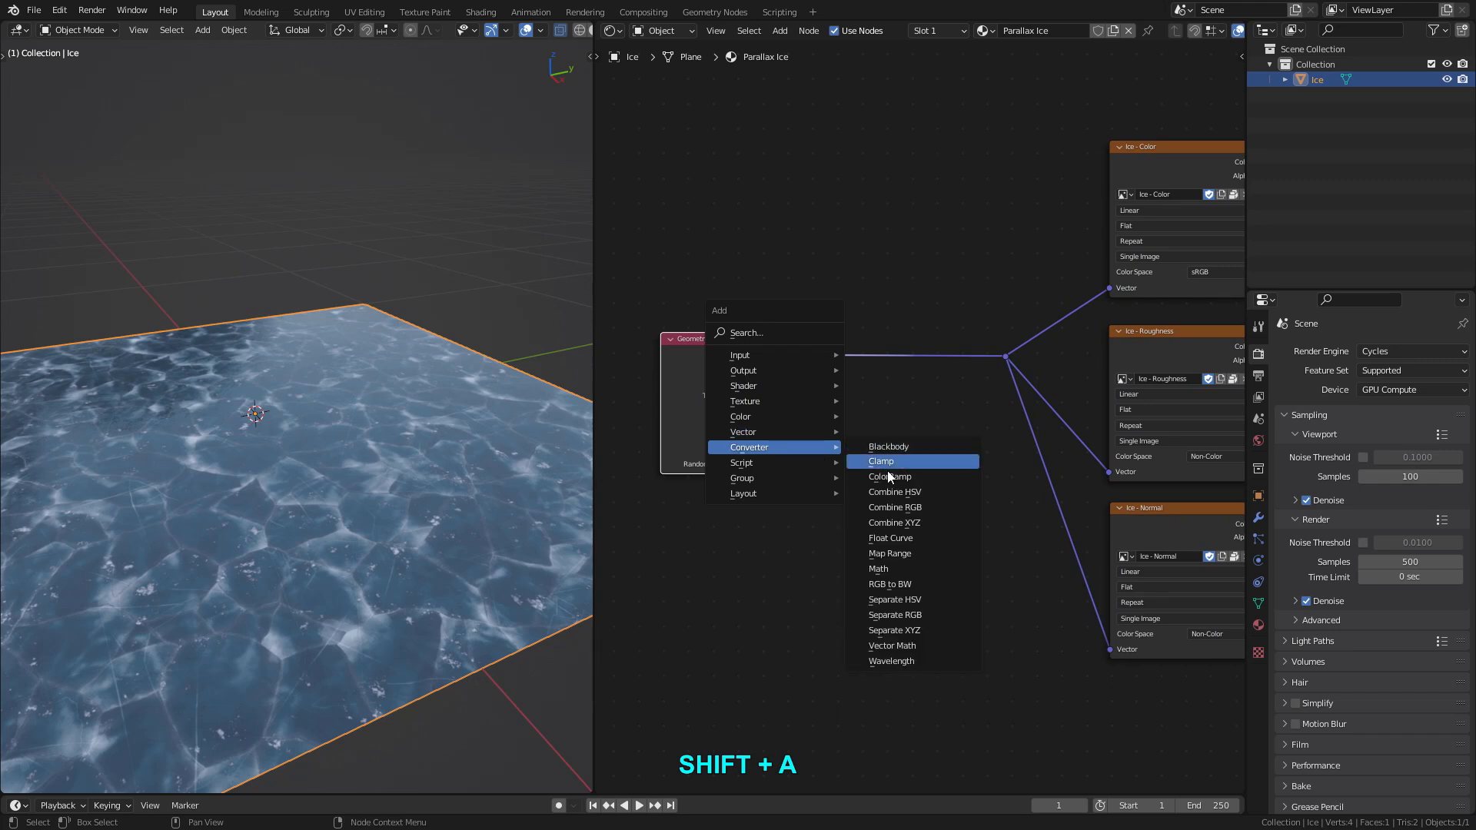
{"action": "left_click", "coordinate": [915, 644]}
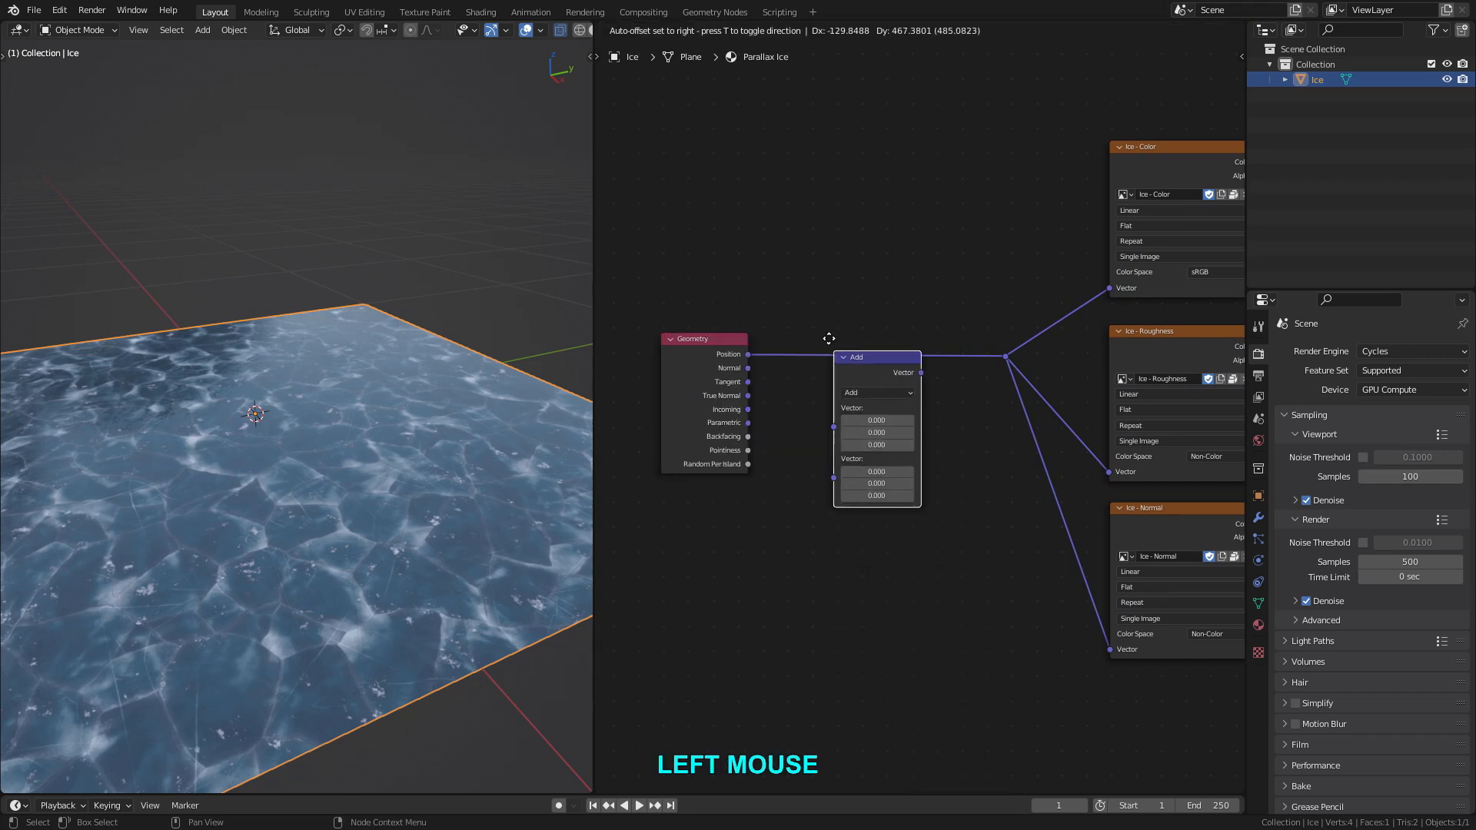
{"action": "left_click", "coordinate": [828, 324]}
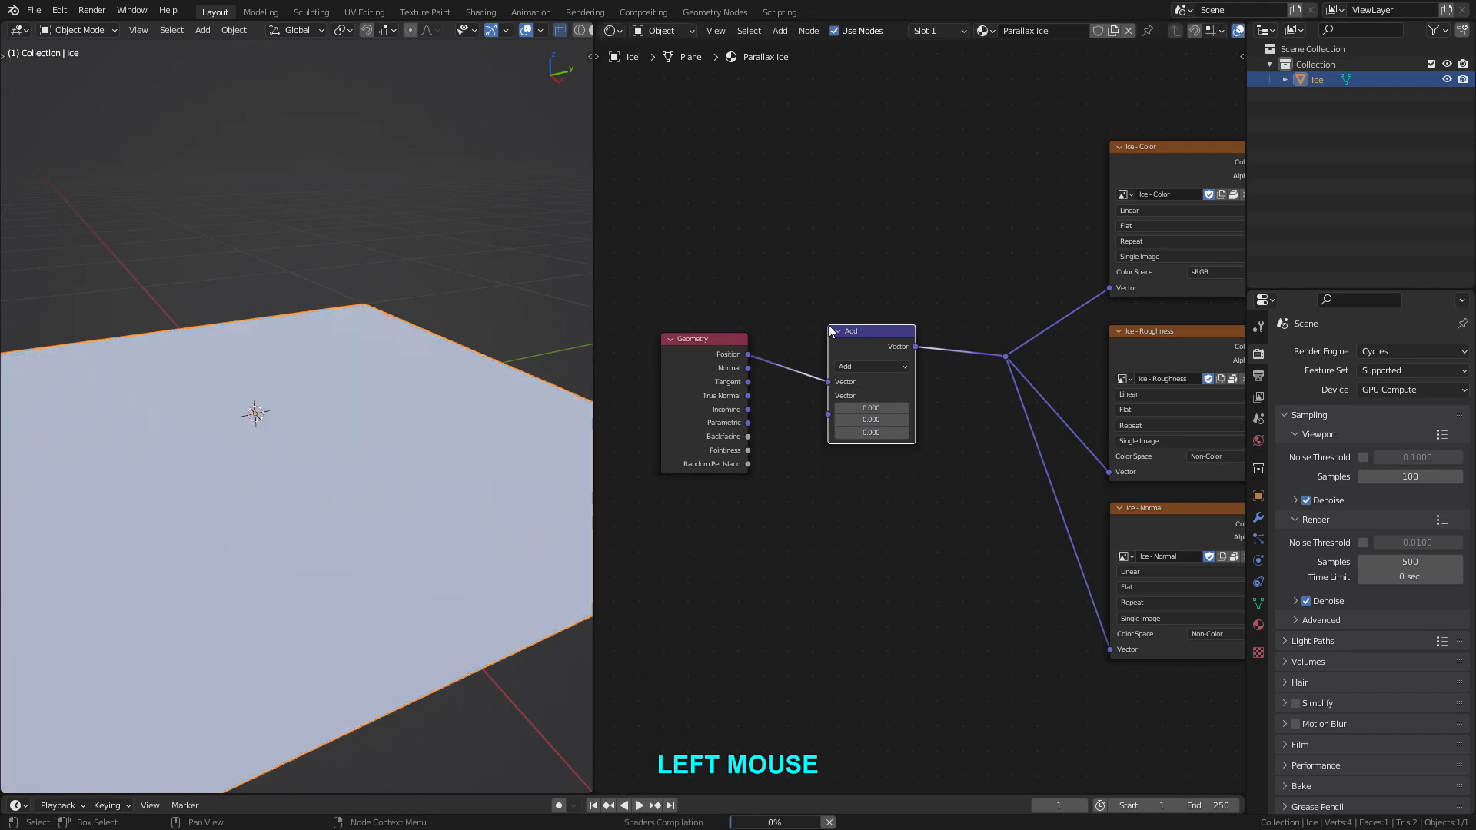
{"action": "scroll", "coordinate": [884, 411], "scroll_direction": "up", "scroll_amount": 2}
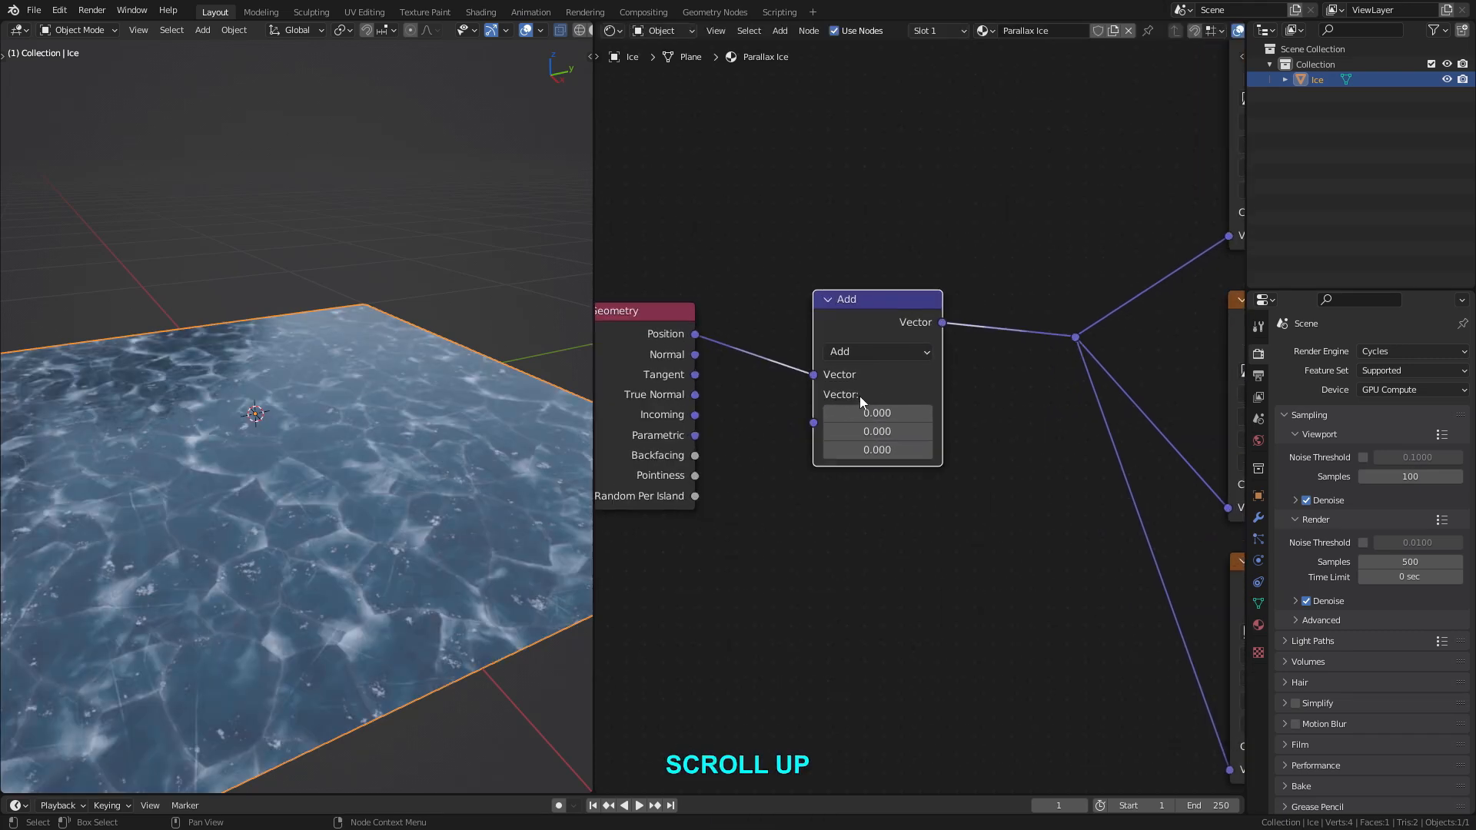
{"action": "middle_click_drag", "start_coordinate": [860, 395], "coordinate": [905, 391]}
{"action": "left_click", "coordinate": [916, 350]}
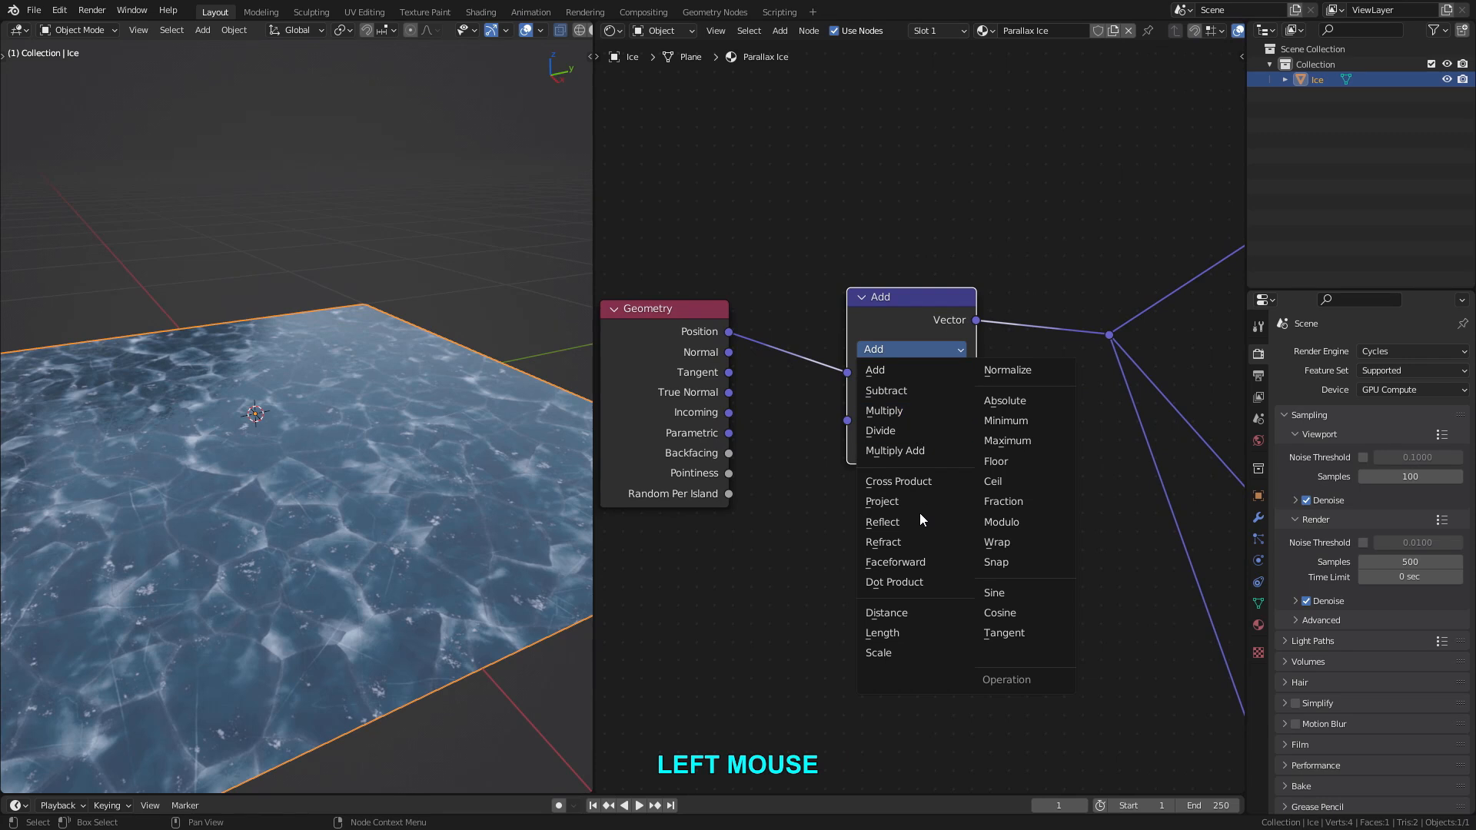
{"action": "left_click", "coordinate": [901, 654]}
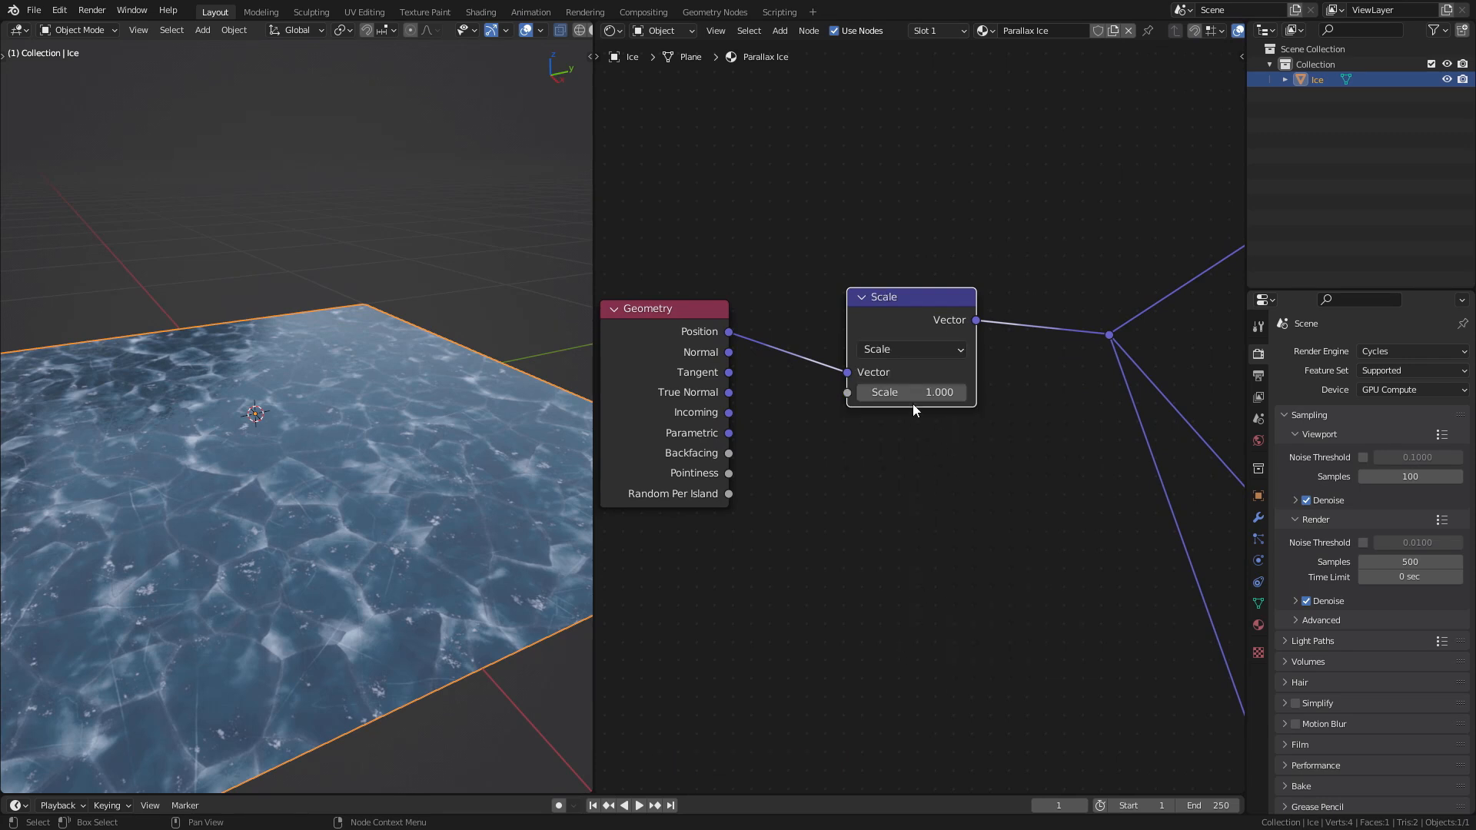
Try raising the Vector Math node's Scale value to 7.2 to preview the texture tiling on the plane, and cancel the change.
{"action": "middle_click_drag", "start_coordinate": [403, 450], "coordinate": [322, 438]}
{"action": "left_click_drag", "start_coordinate": [900, 393], "coordinate": [1132, 393], "text": "shift"}
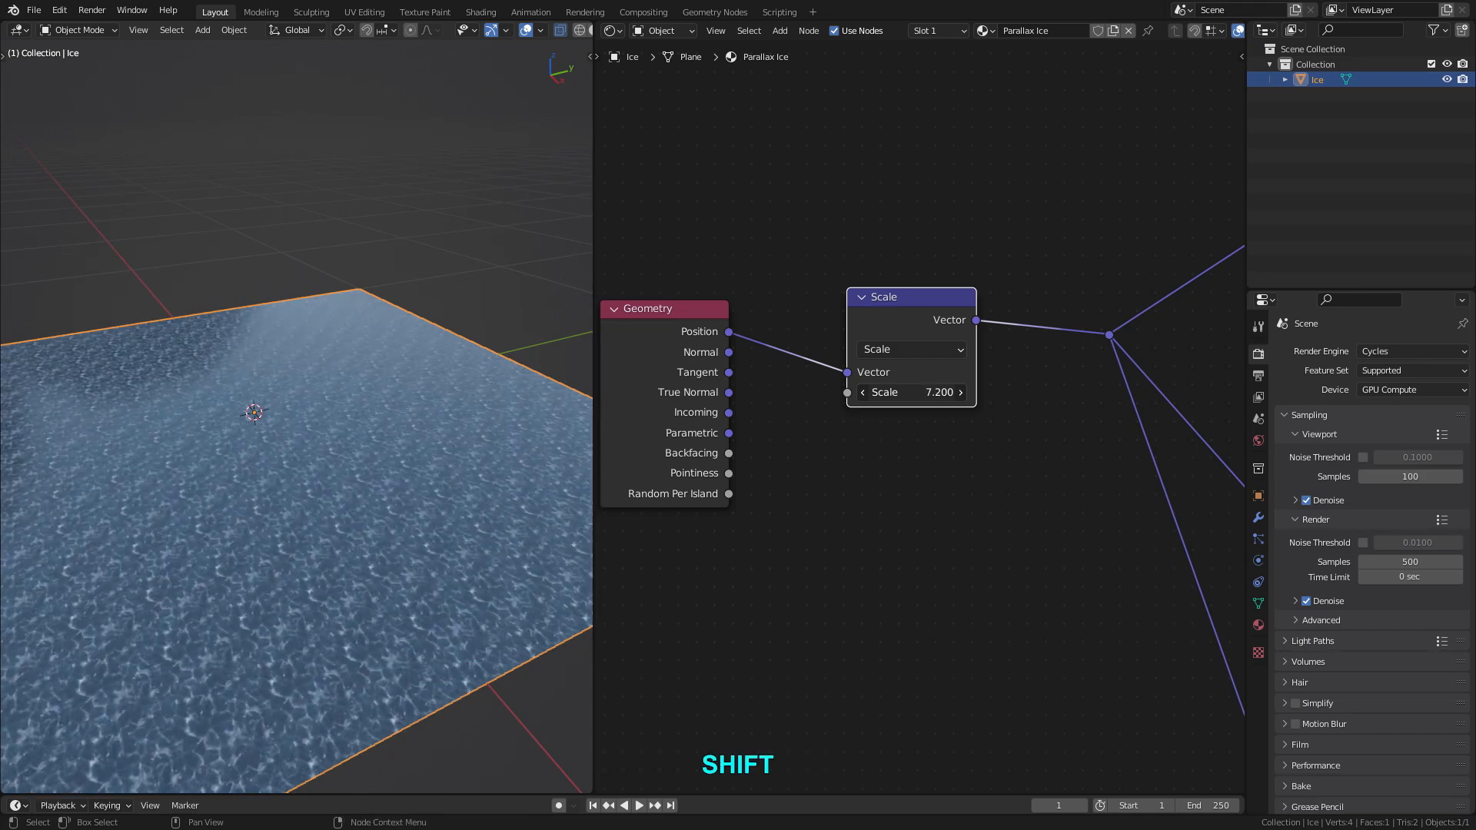
{"action": "key", "text": "Escape"}
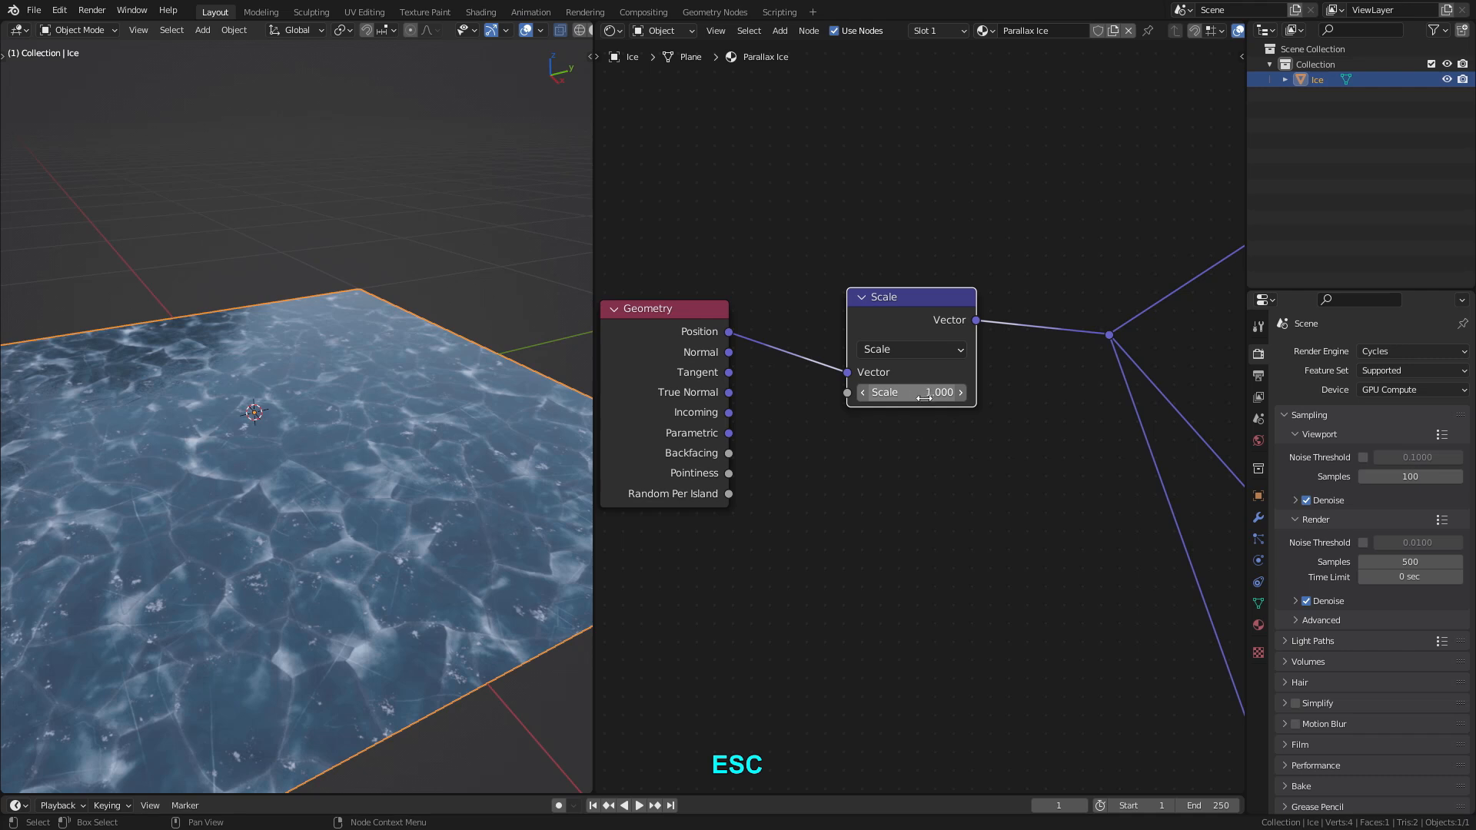
{"action": "middle_click_drag", "start_coordinate": [399, 505], "coordinate": [352, 477]}
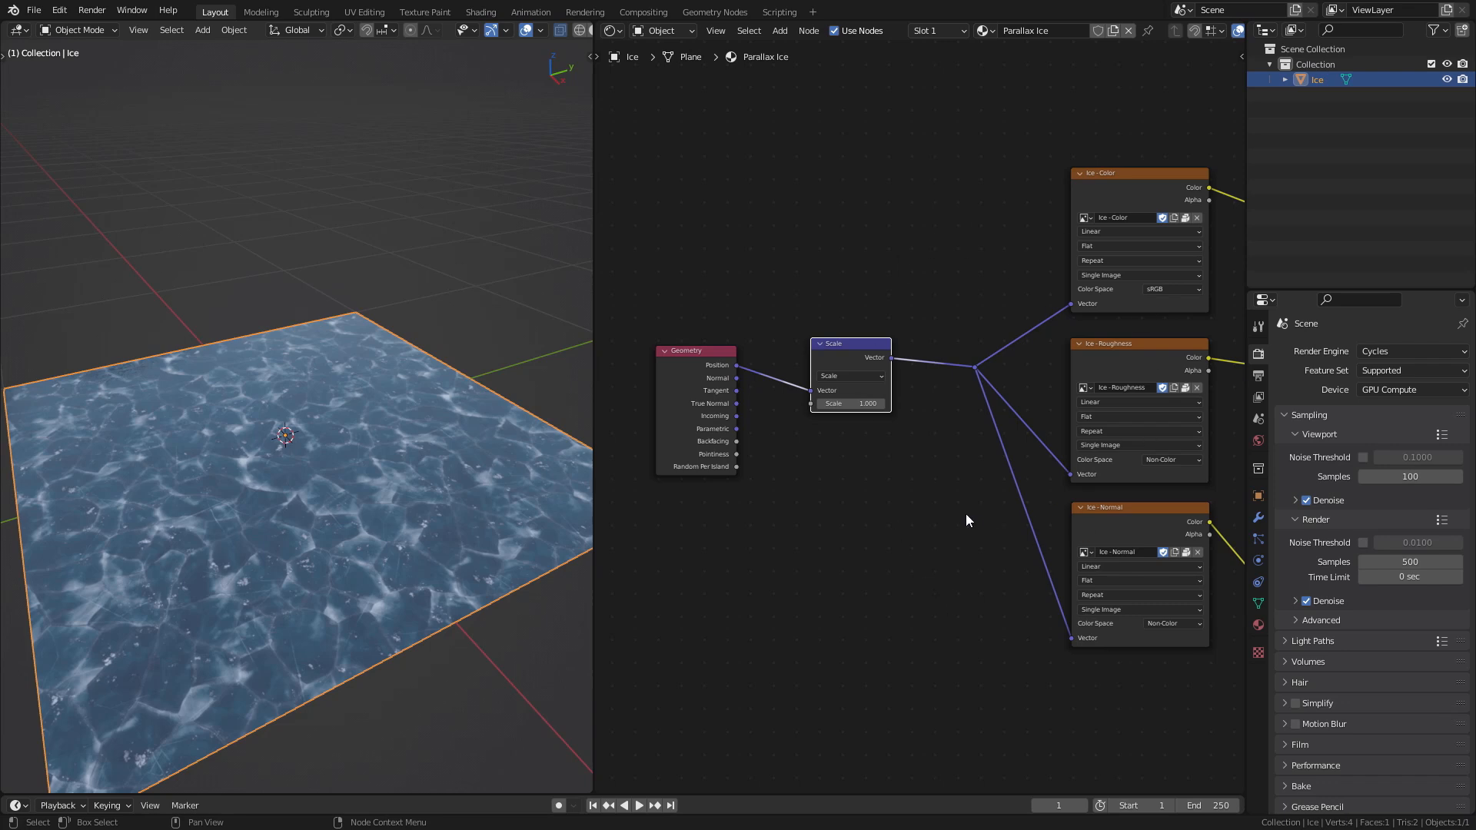
Group the Scale node, reroute, three ice texture nodes and Normal Map into one node group, and return to the main material tree.
{"action": "scroll", "coordinate": [968, 515], "scroll_direction": "down", "scroll_amount": 2}
{"action": "middle_click_drag", "start_coordinate": [969, 518], "coordinate": [880, 495]}
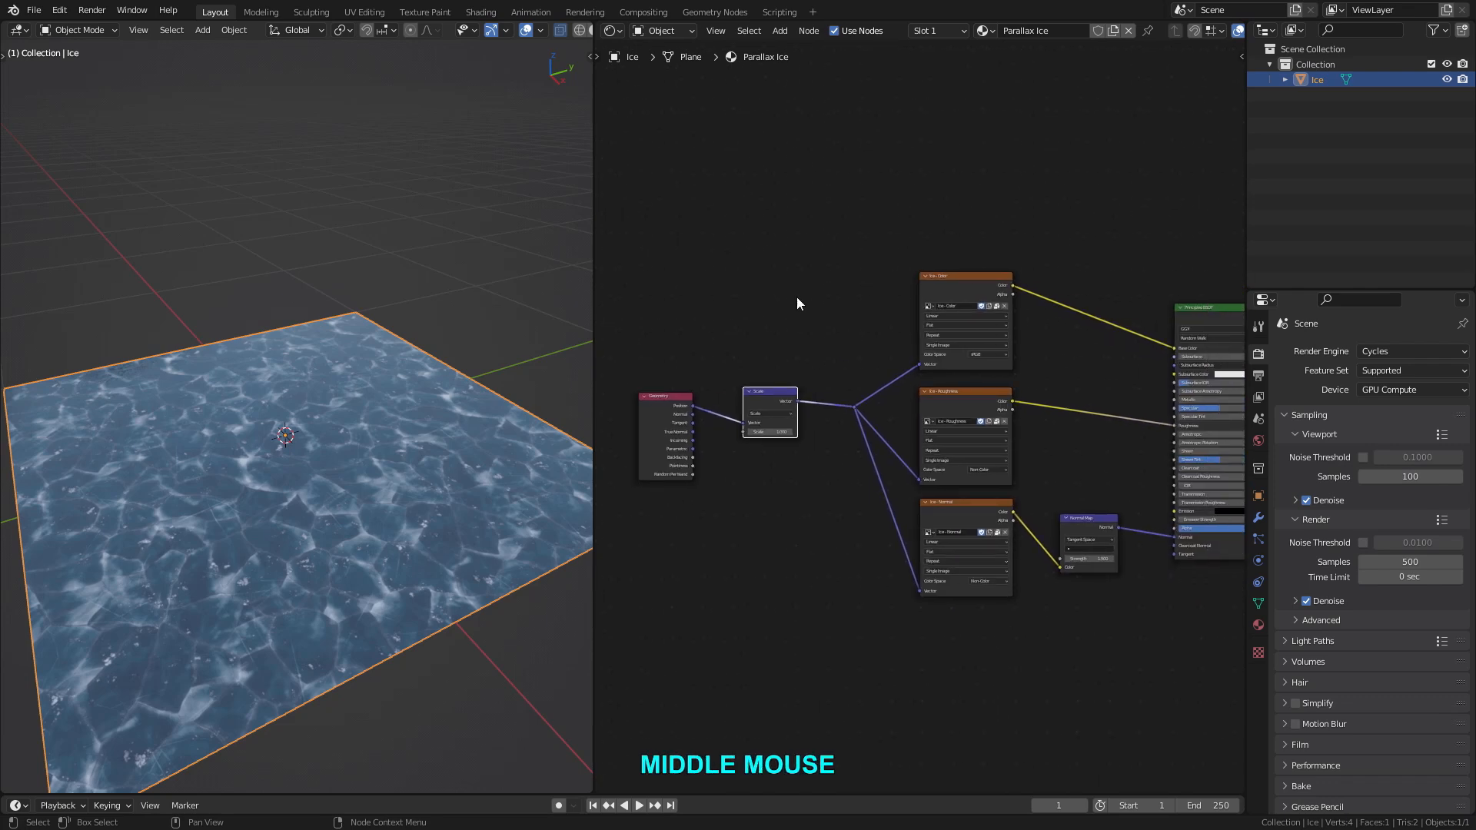
{"action": "left_click_drag", "start_coordinate": [753, 190], "coordinate": [1130, 620]}
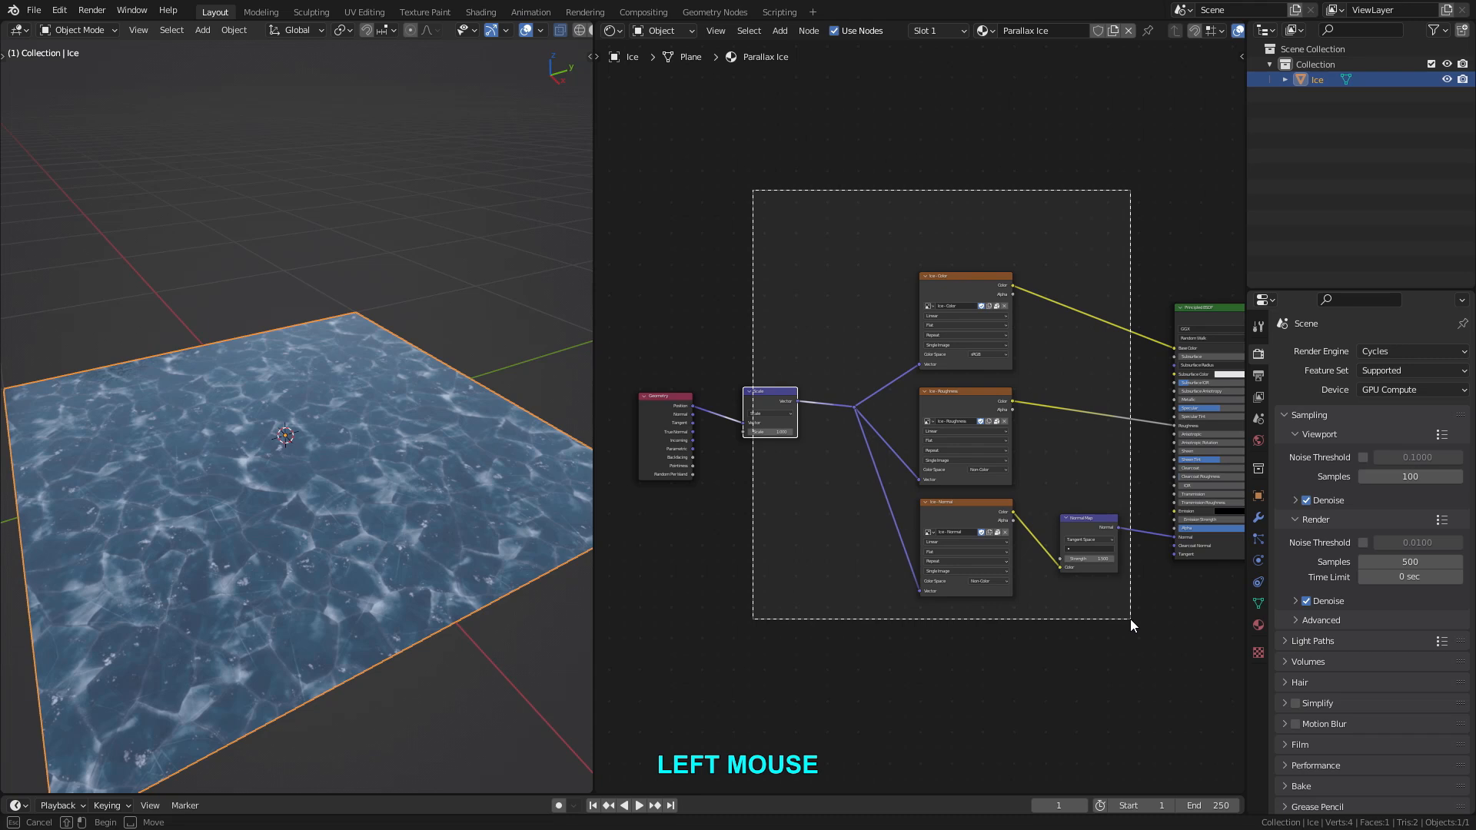
{"action": "left_click_drag", "start_coordinate": [1130, 620], "coordinate": [1130, 620]}
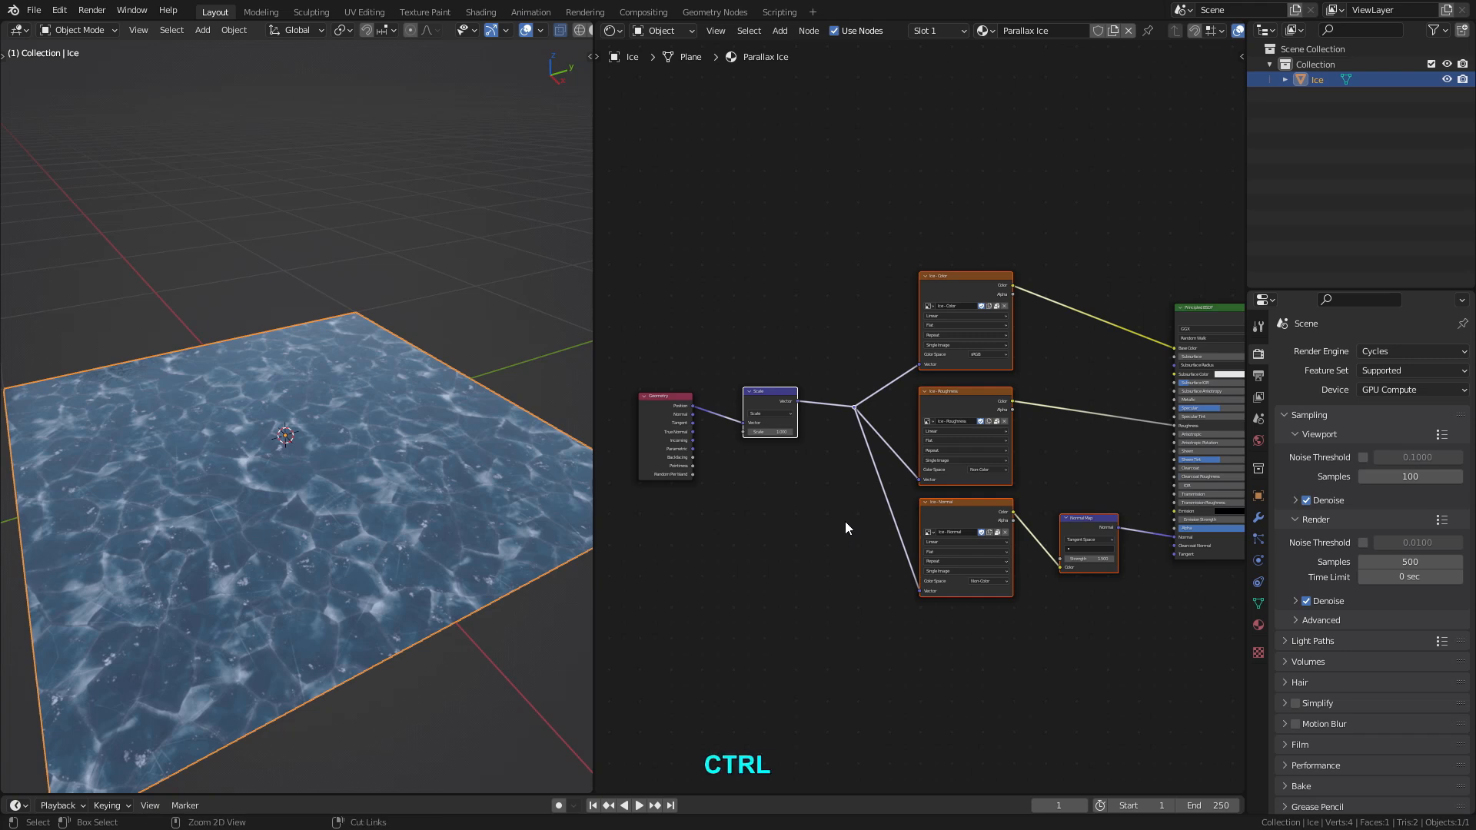
{"action": "key", "text": "ctrl+g"}
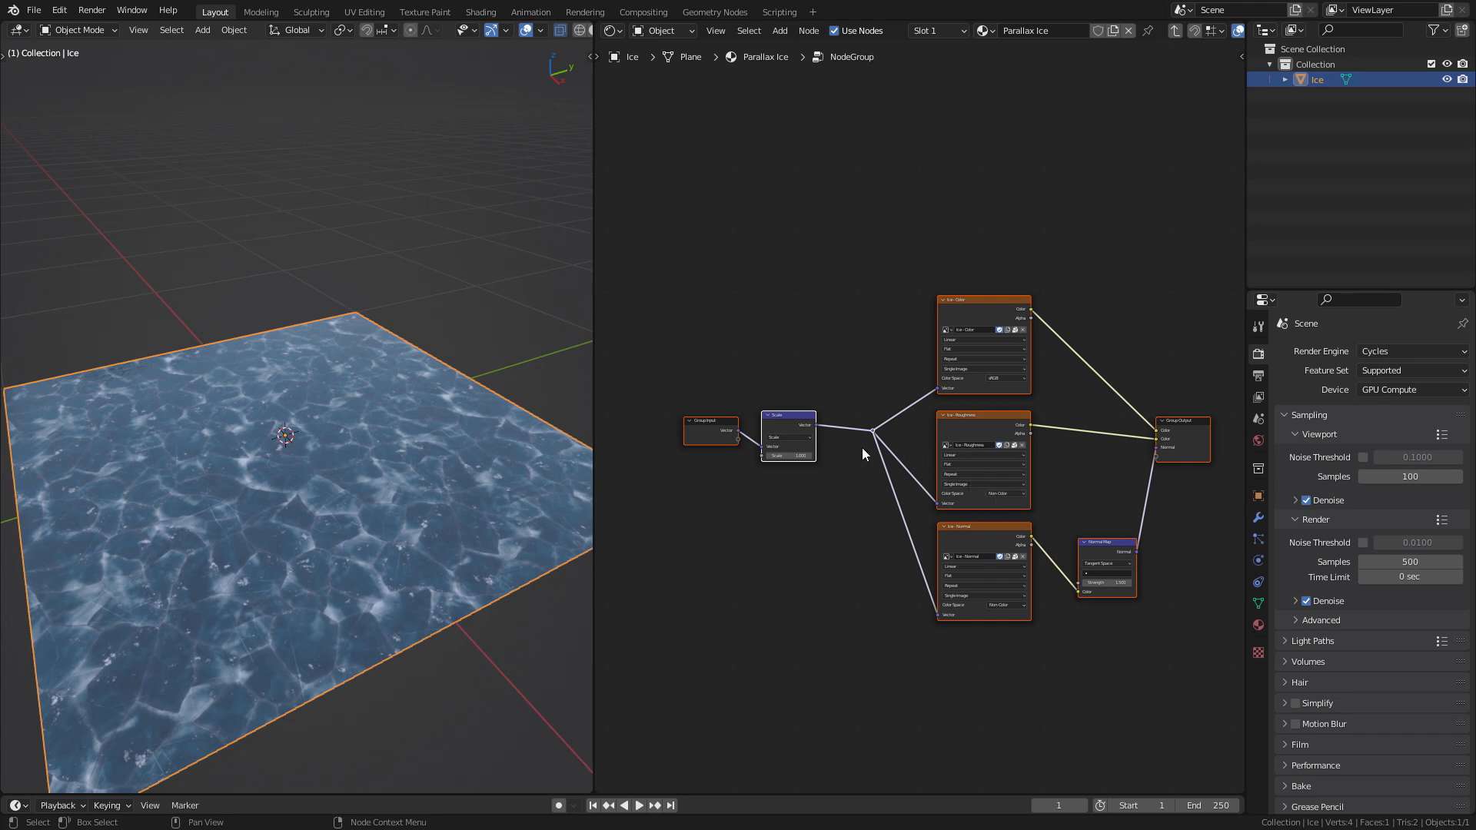
{"action": "key", "text": "Tab"}
Widen the new node group and rename it Image Textures.
{"action": "scroll", "coordinate": [945, 442], "scroll_direction": "up", "scroll_amount": 2}
{"action": "scroll", "coordinate": [914, 432], "scroll_direction": "up", "scroll_amount": 2}
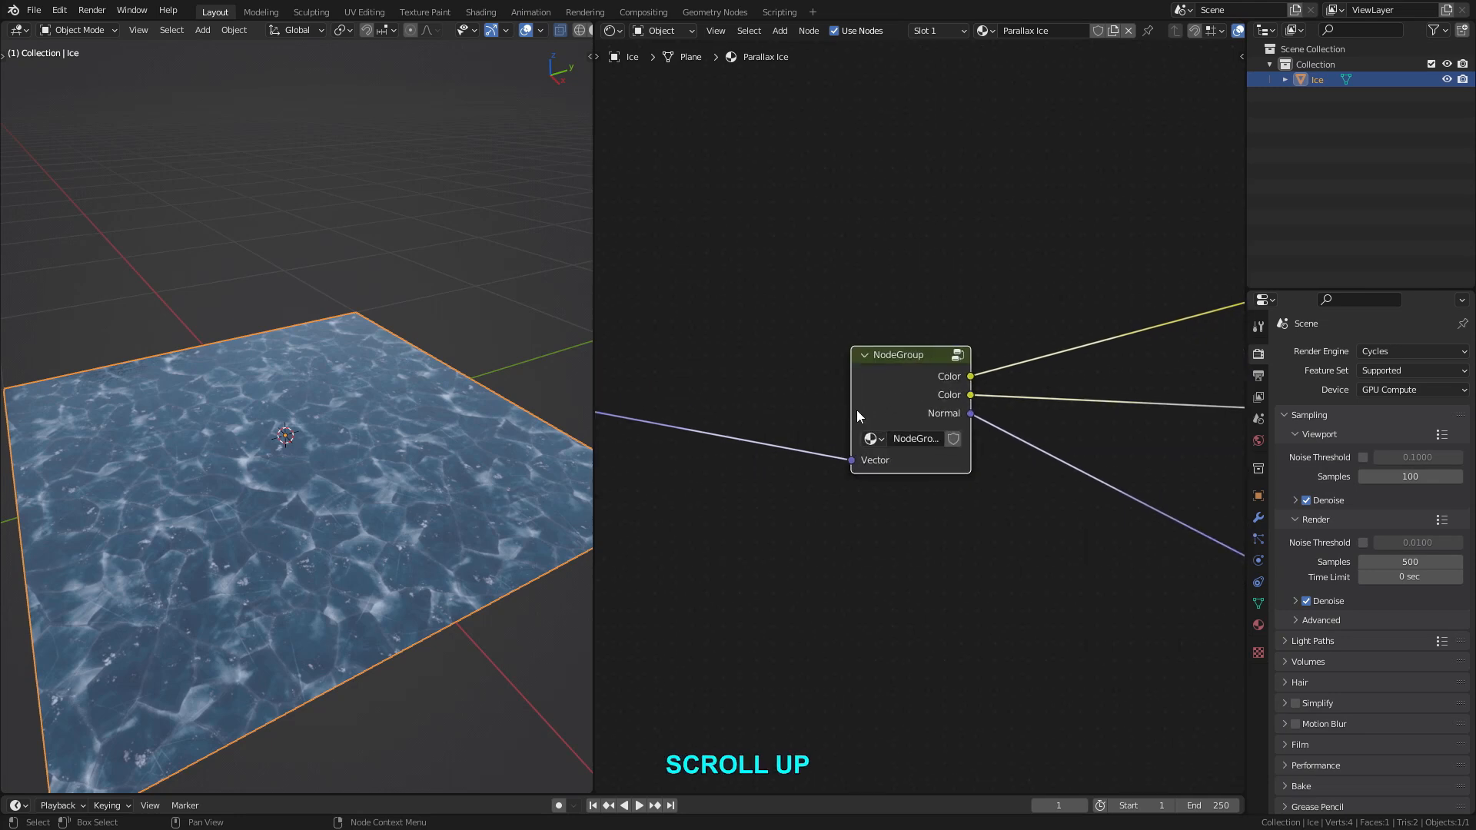
{"action": "left_click_drag", "start_coordinate": [857, 412], "coordinate": [787, 412]}
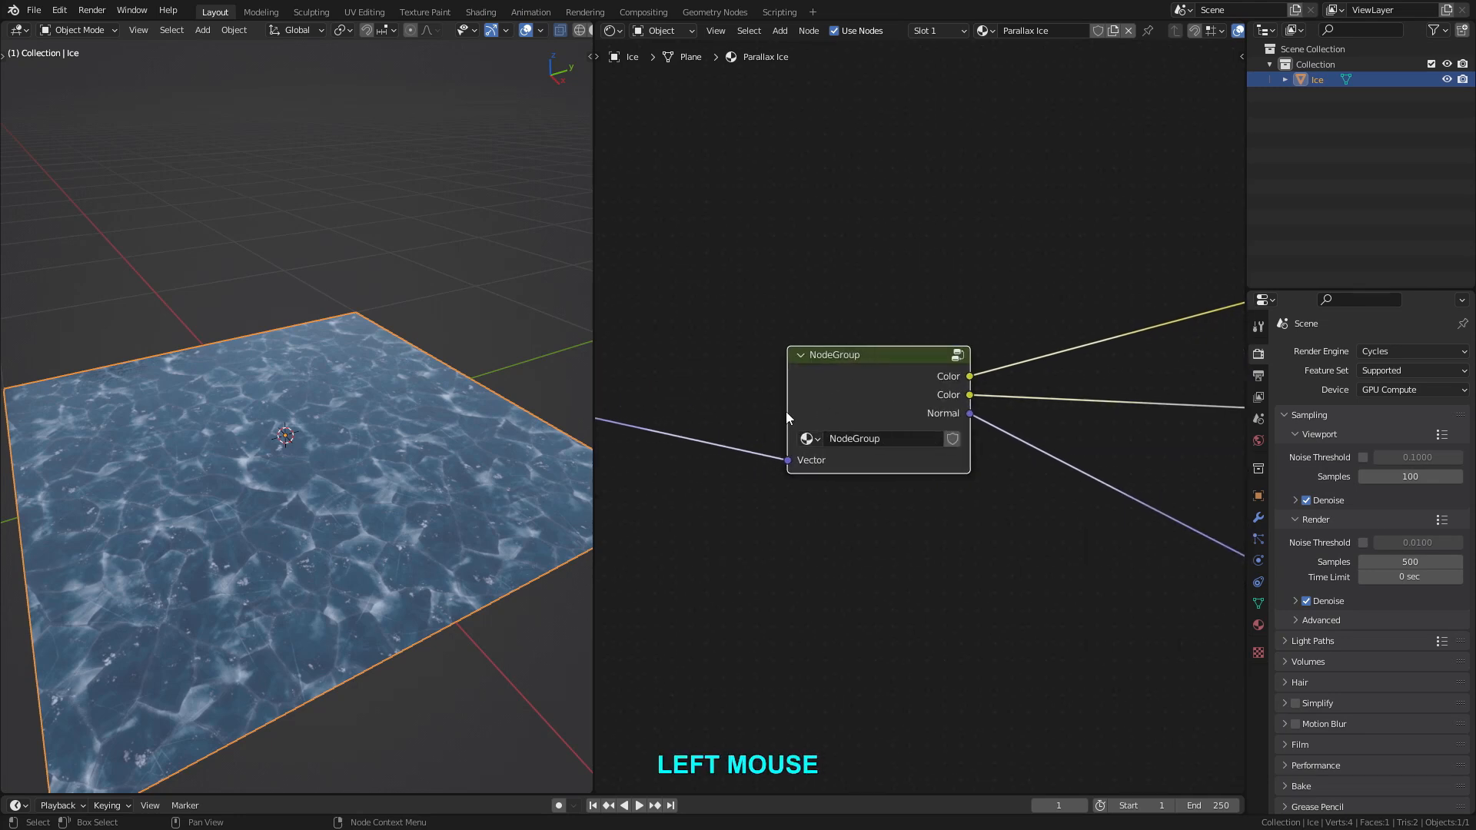
{"action": "left_click", "coordinate": [892, 438]}
{"action": "type", "text": "Image Textures"}
{"action": "key", "text": "Return"}
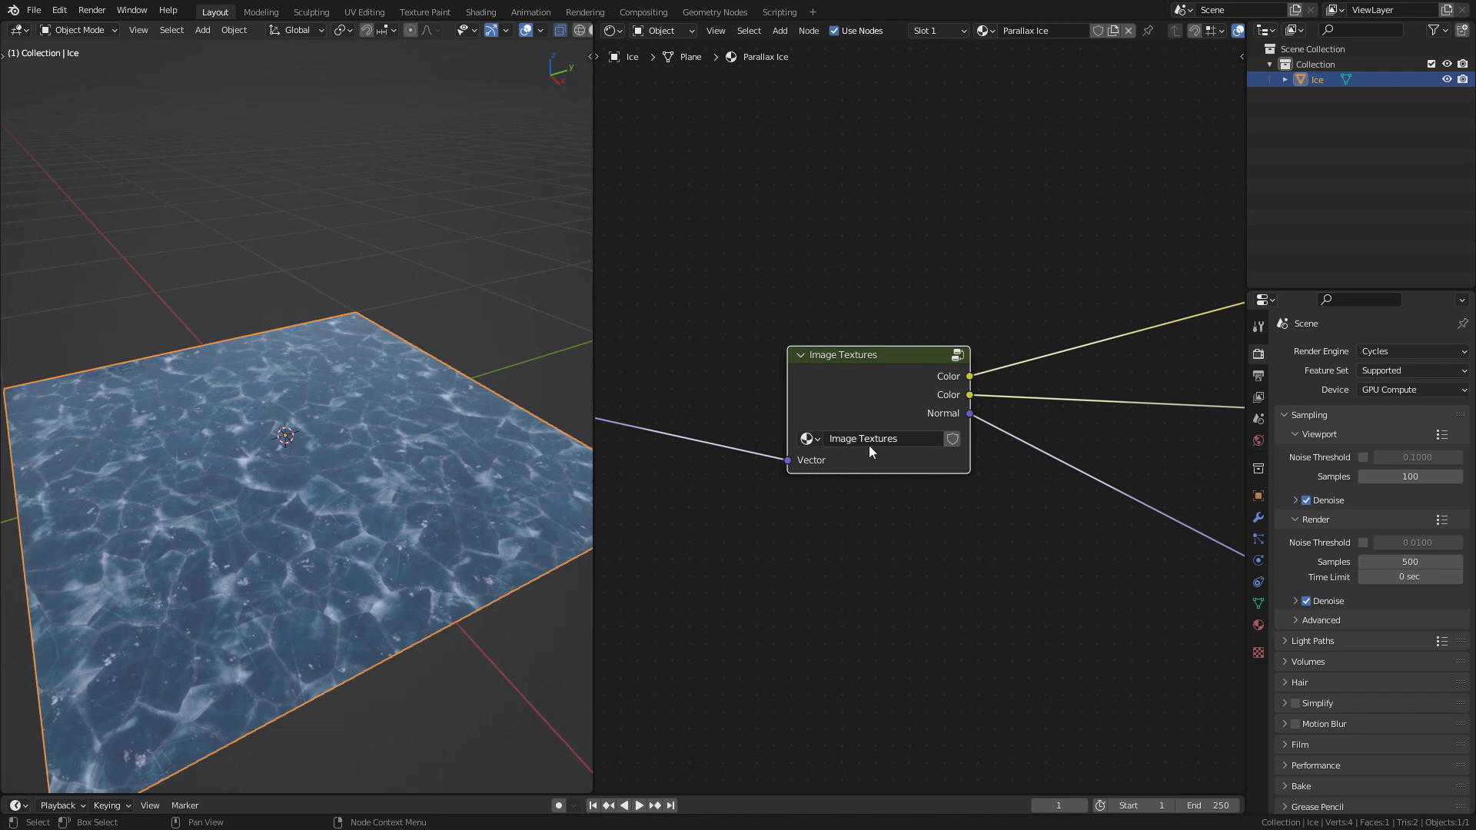
Duplicate the Image Textures group node below the original, and delete the copy.
{"action": "left_click", "coordinate": [875, 364]}
{"action": "key", "text": "shift+d"}
{"action": "left_click", "coordinate": [882, 548]}
{"action": "middle_click_drag", "start_coordinate": [868, 519], "coordinate": [881, 433]}
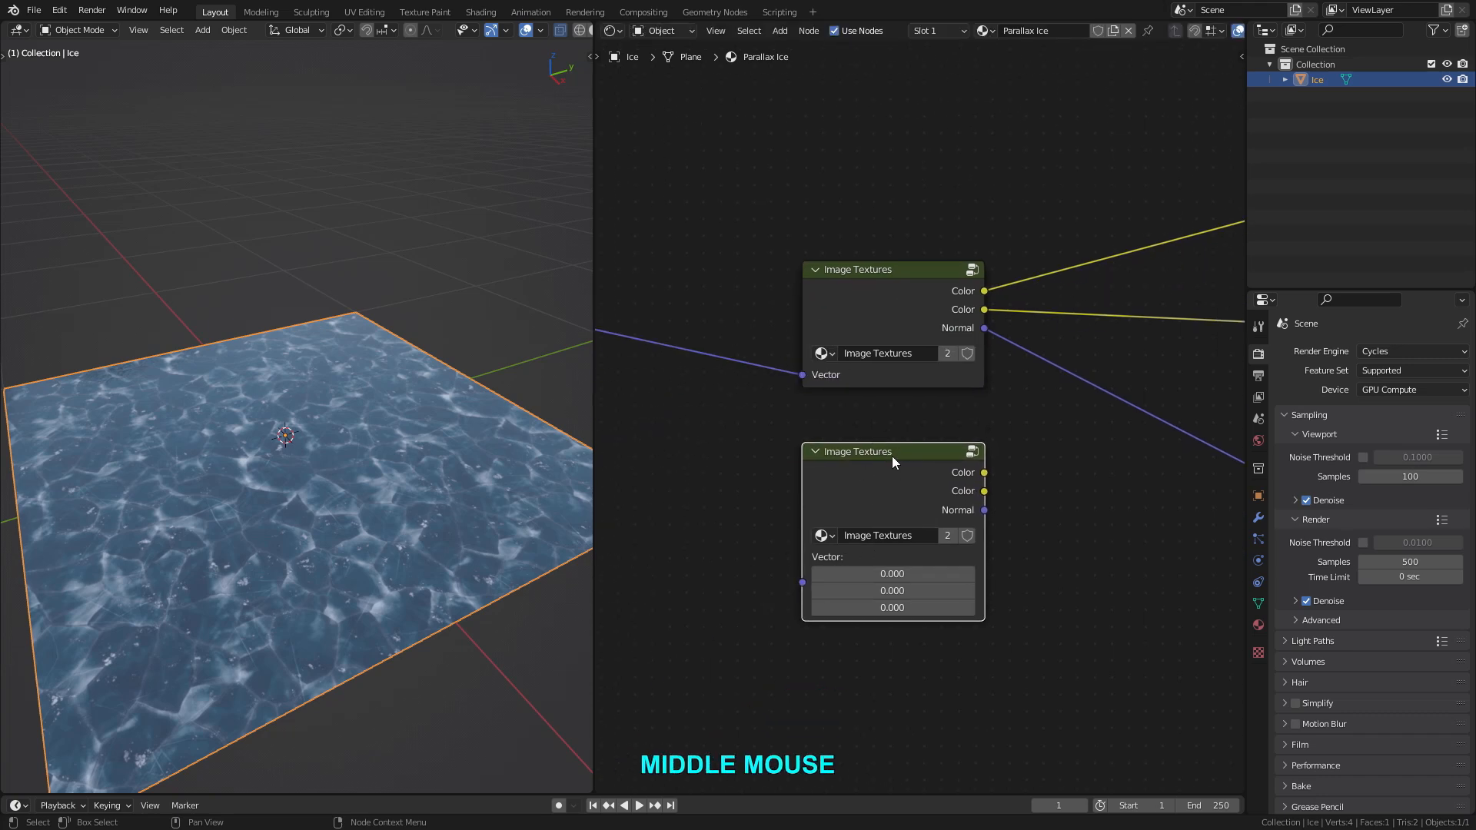
{"action": "key", "text": "Delete"}
Open the Image Textures group for editing and rename its Vector input to Tex Coords.
{"action": "scroll", "coordinate": [898, 342], "scroll_direction": "up", "scroll_amount": 1}
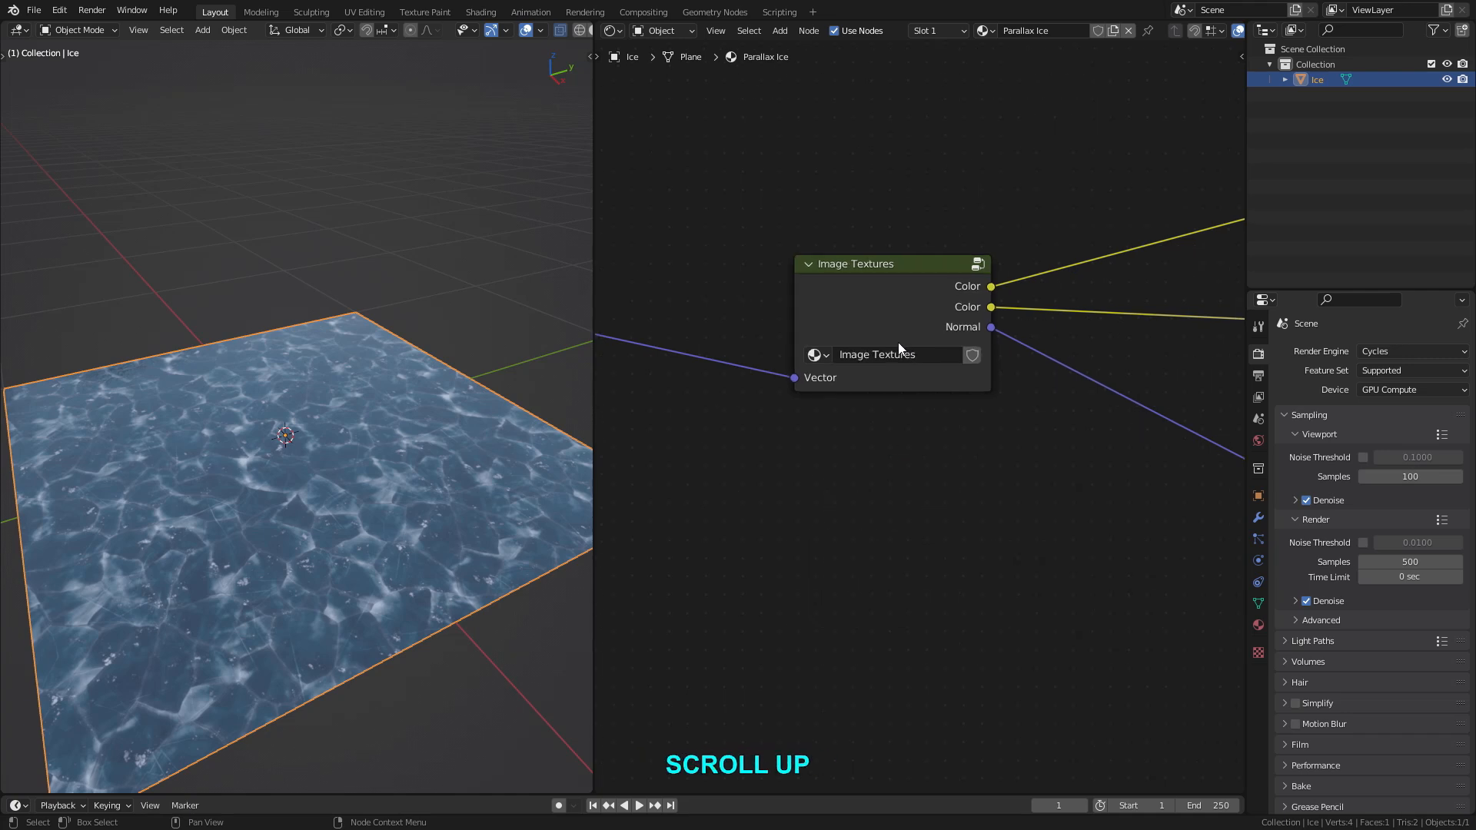
{"action": "middle_click_drag", "start_coordinate": [898, 341], "coordinate": [897, 407]}
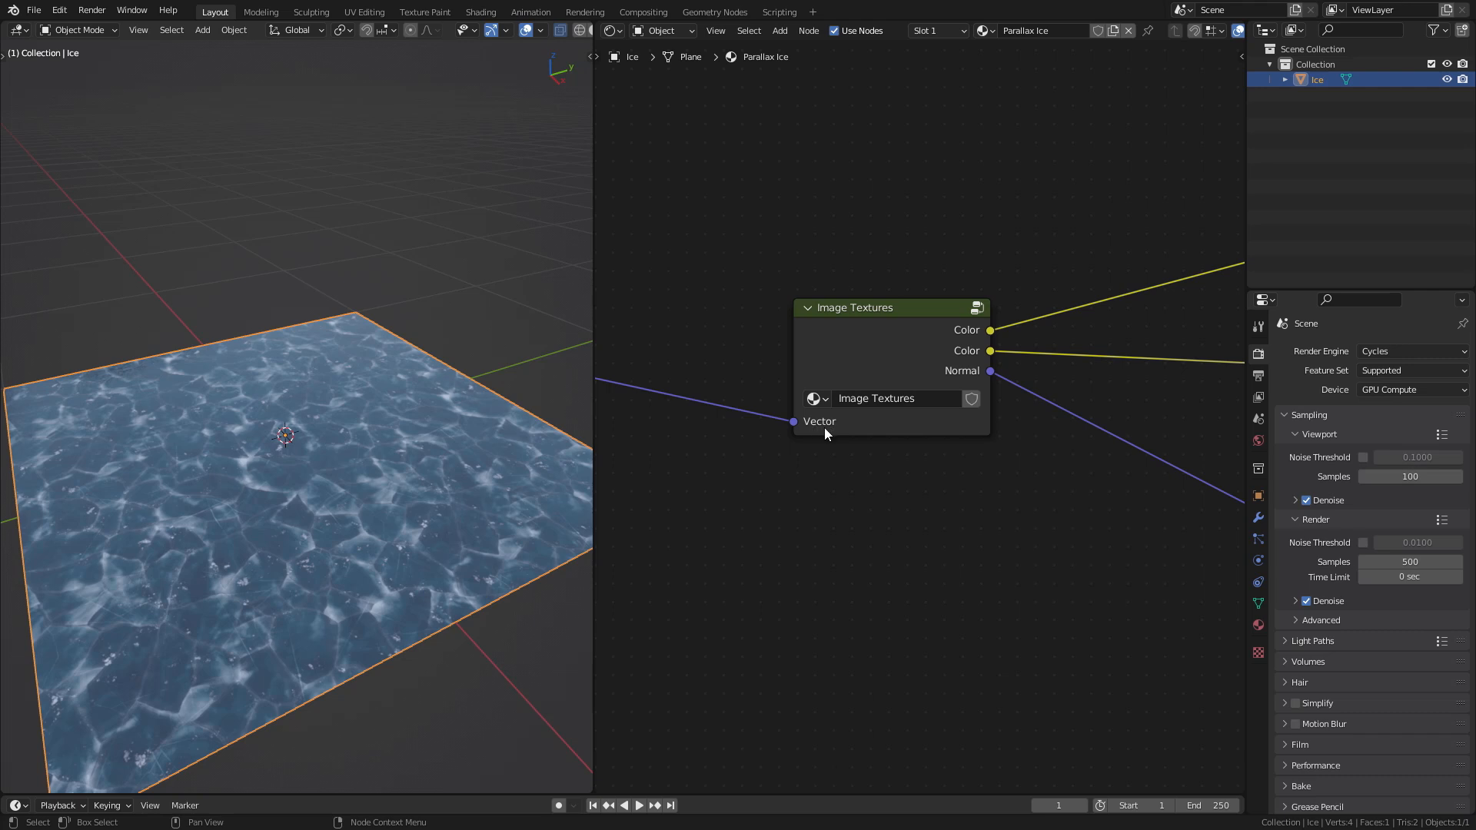
{"action": "left_click", "coordinate": [886, 318]}
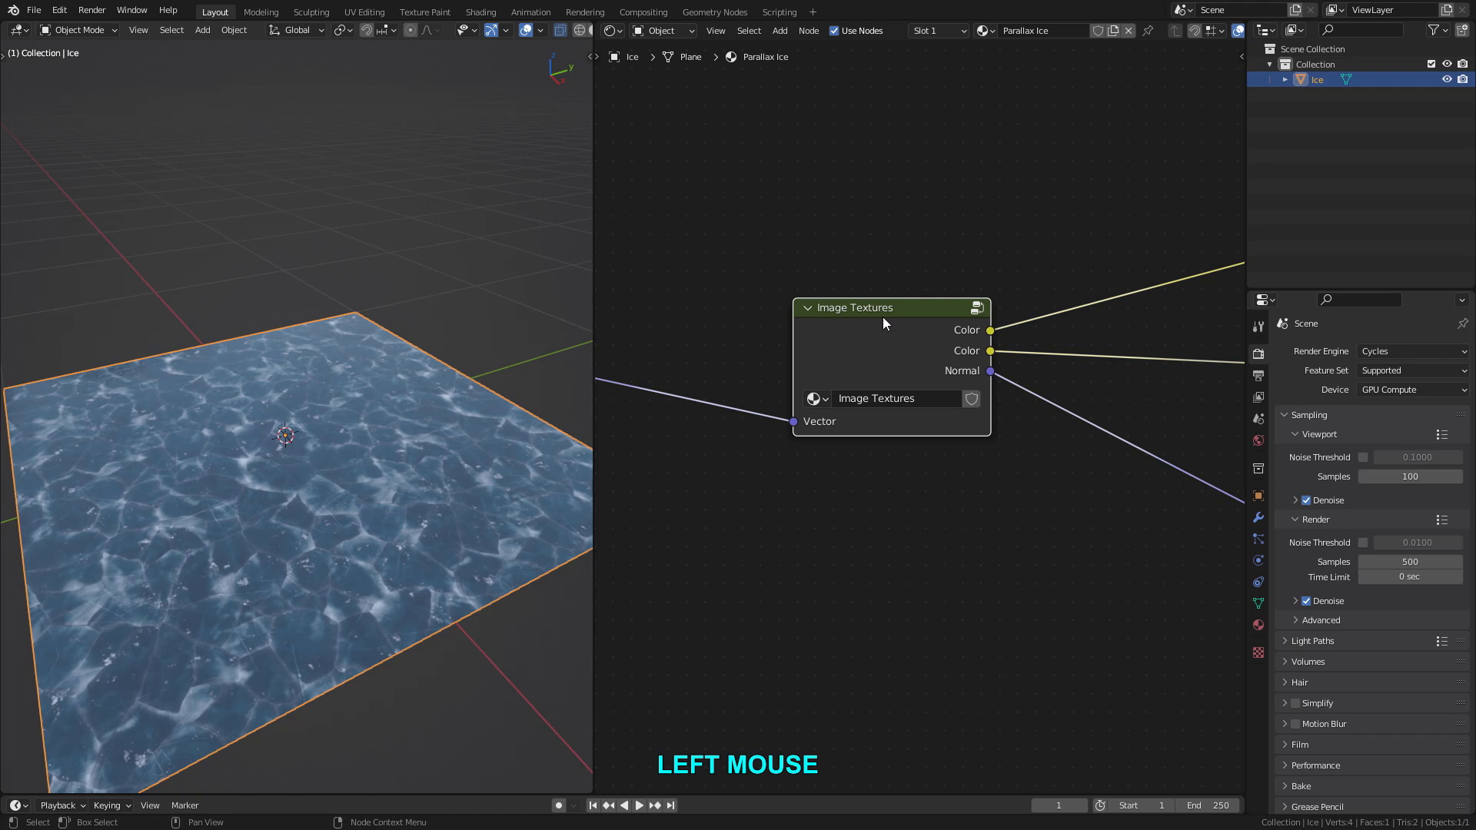
{"action": "key", "text": "Tab"}
{"action": "scroll", "coordinate": [837, 348], "scroll_direction": "down", "scroll_amount": 4}
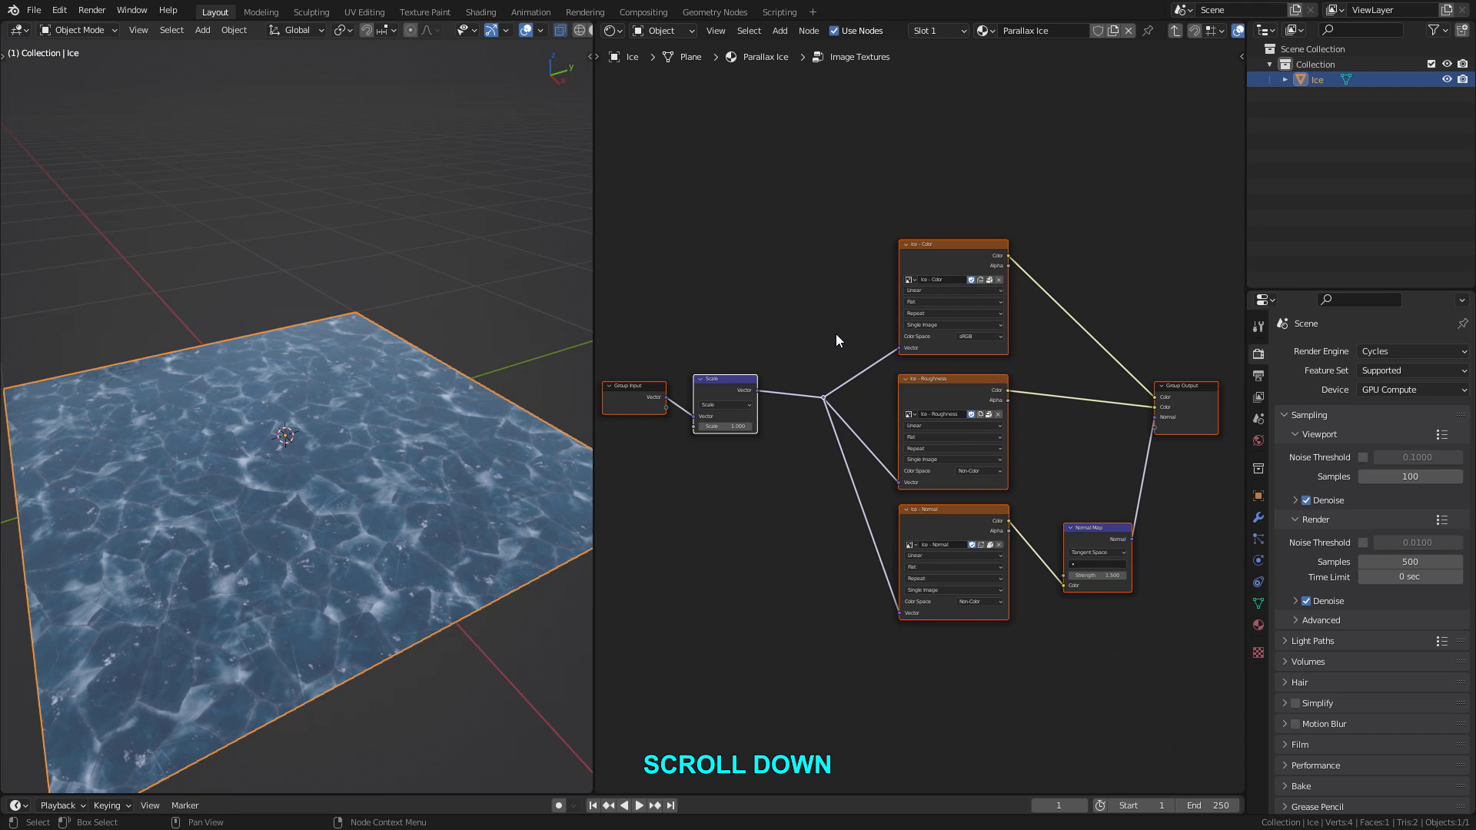
{"action": "key", "text": "n"}
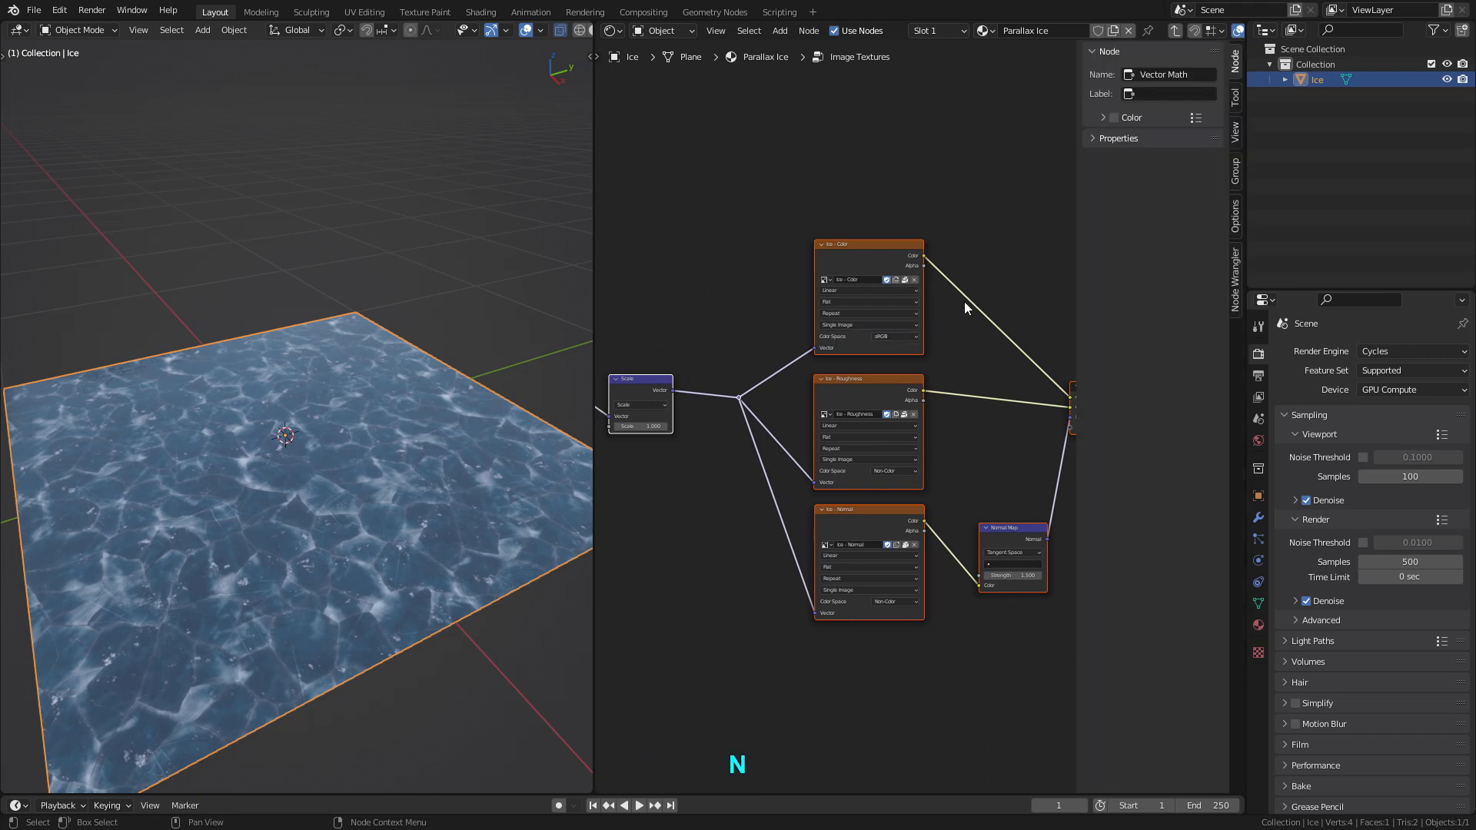
{"action": "left_click", "coordinate": [1236, 176]}
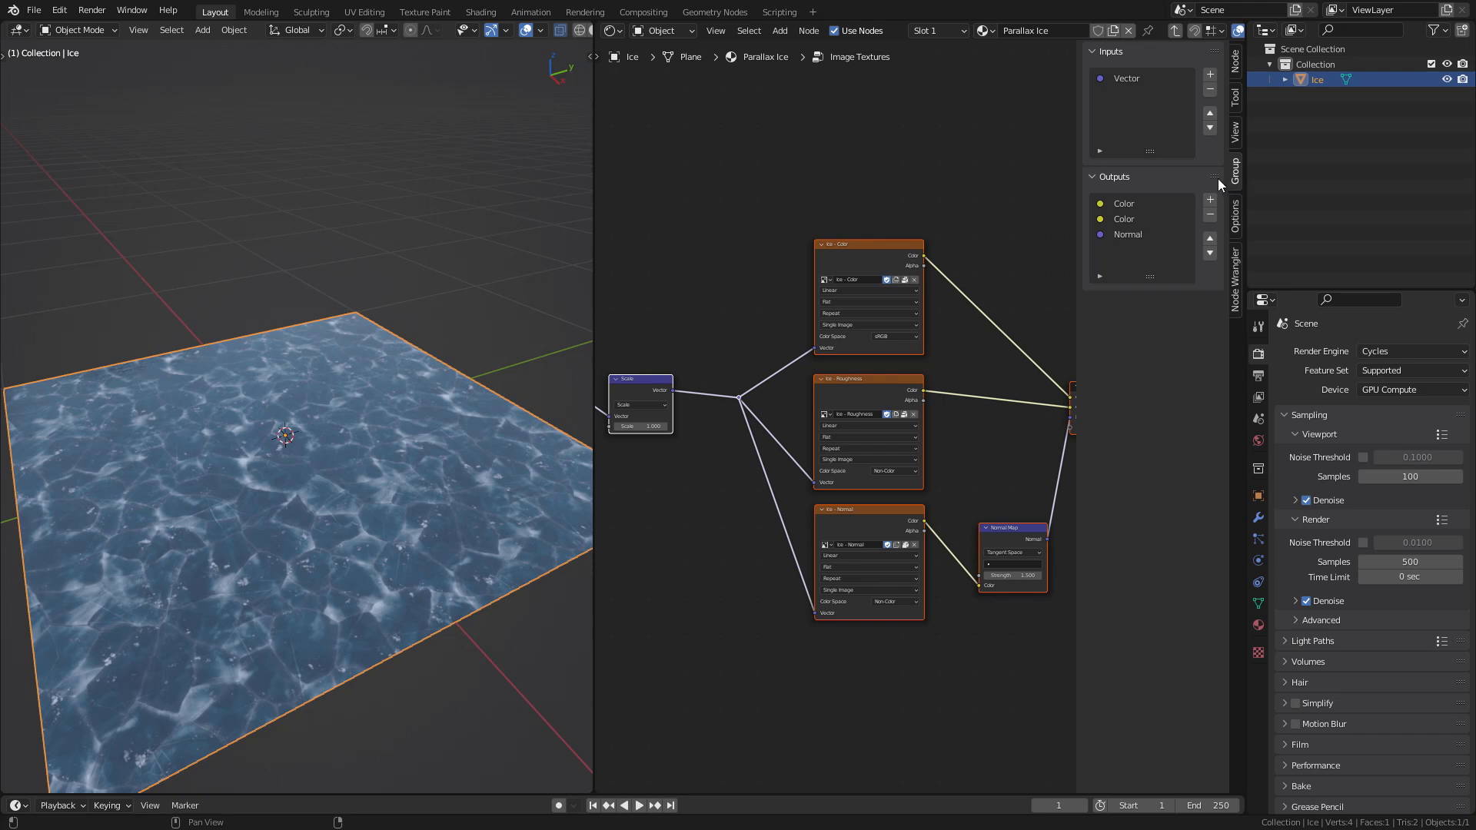
{"action": "left_click_drag", "start_coordinate": [1075, 164], "coordinate": [1040, 164]}
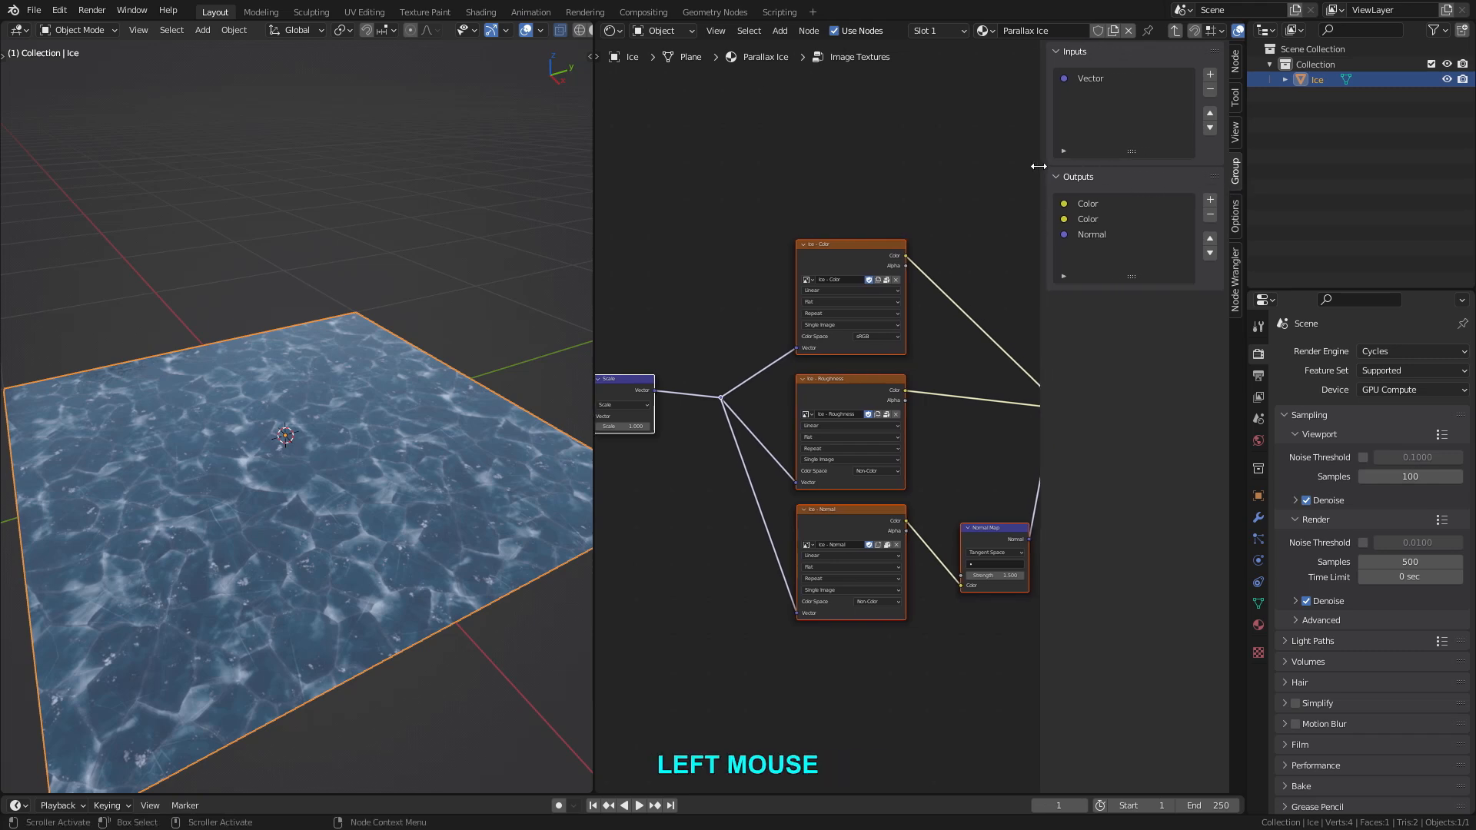
{"action": "double_click", "coordinate": [1092, 78]}
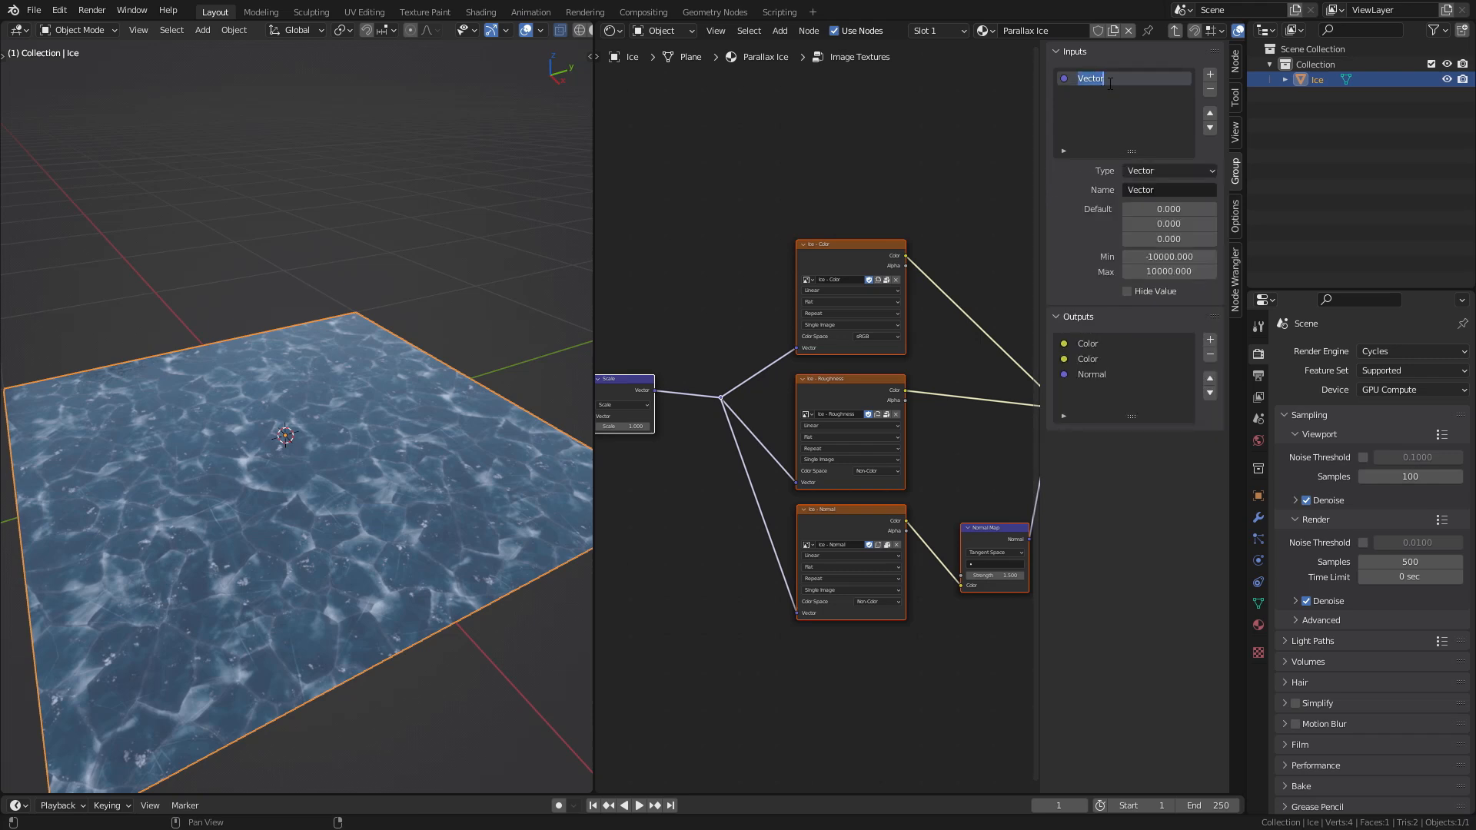
{"action": "type", "text": "Tex C"}
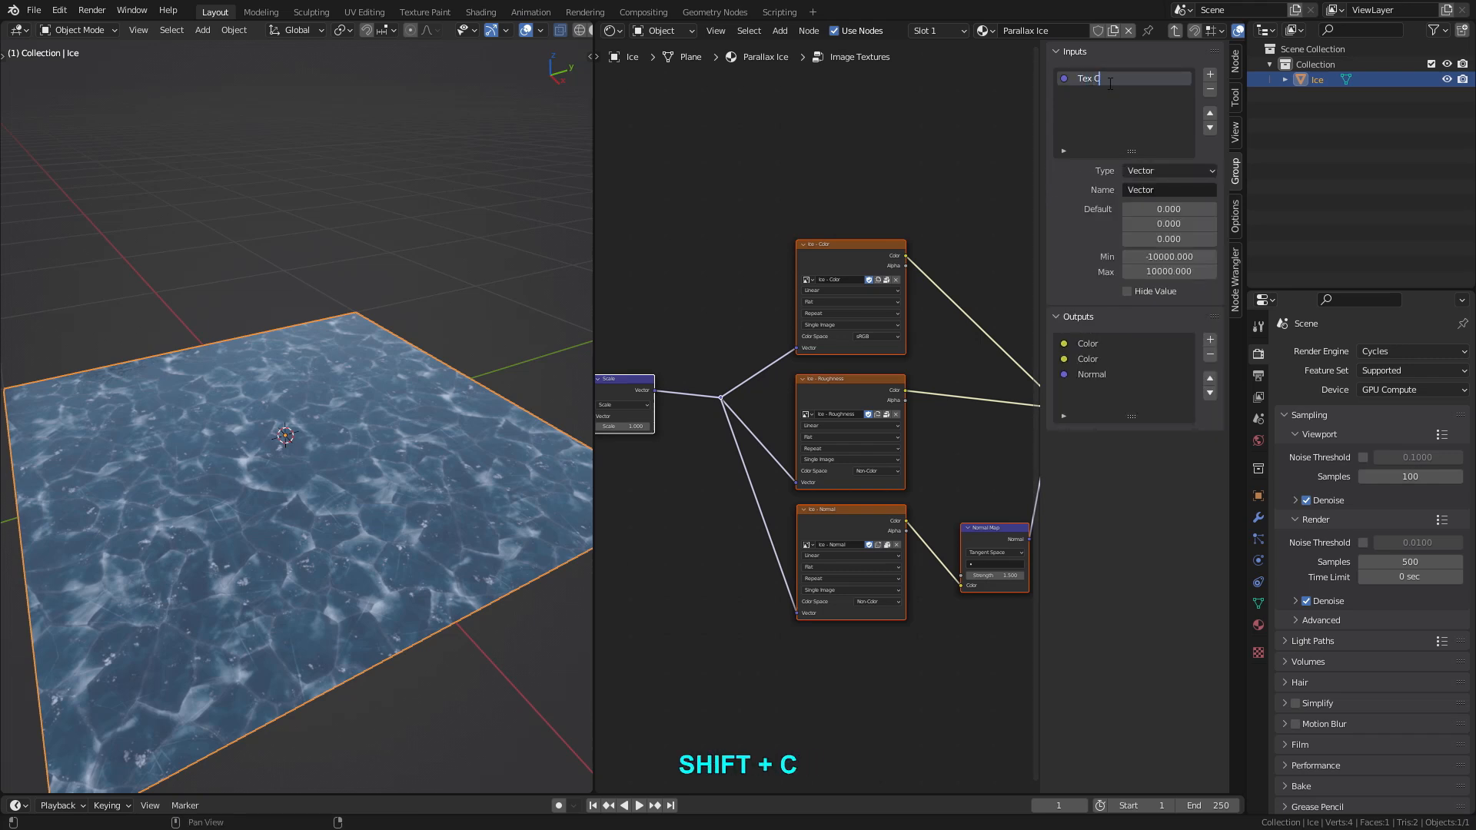
{"action": "type", "text": "oords"}
{"action": "key", "text": "Return"}
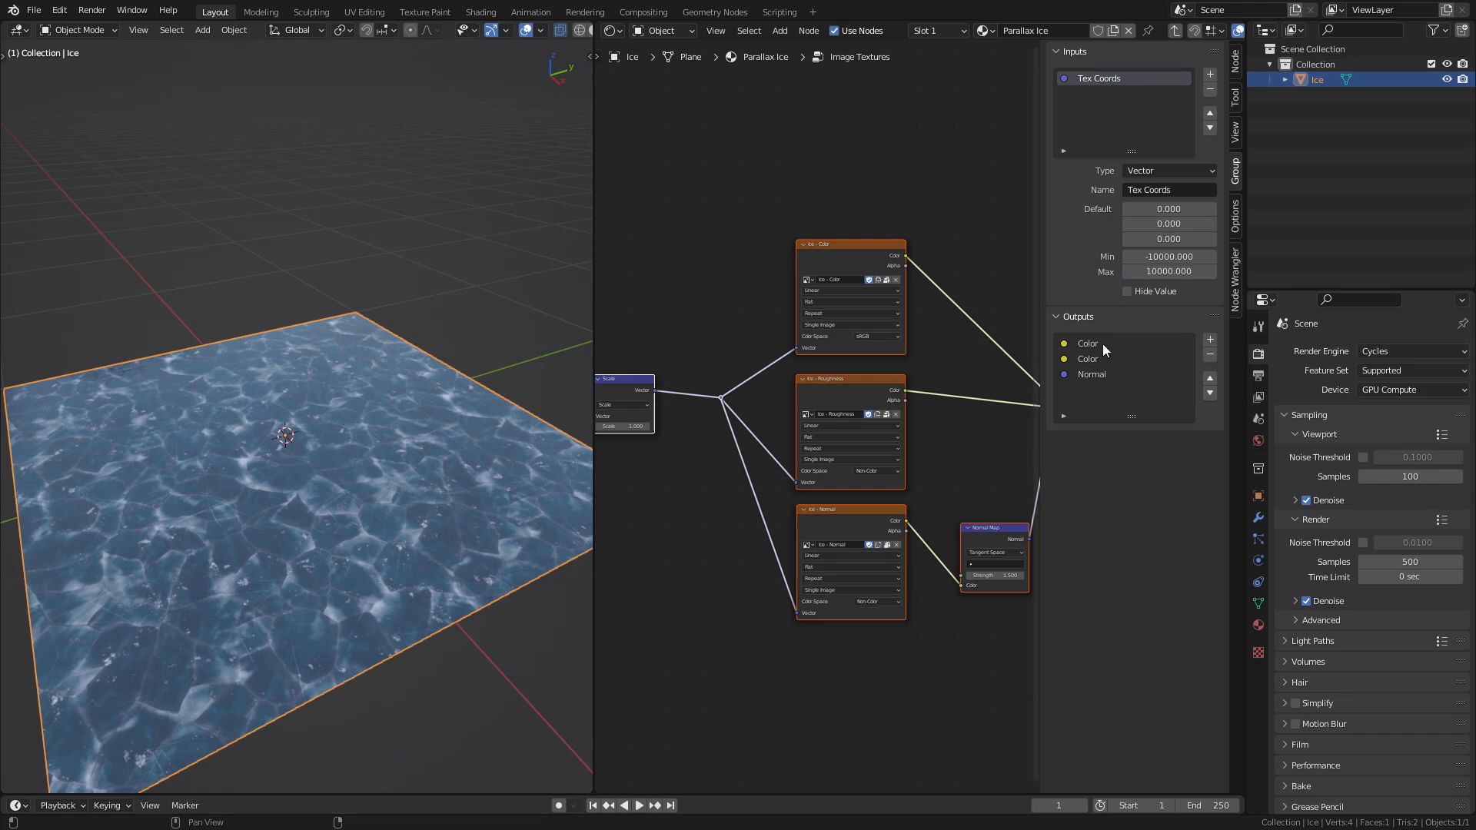
Widen the node editor and rename the group's second Color output, fed by the roughness texture, to Roughness.
{"action": "middle_click_drag", "start_coordinate": [979, 384], "coordinate": [835, 357]}
{"action": "left_click_drag", "start_coordinate": [591, 352], "coordinate": [501, 354]}
{"action": "scroll", "coordinate": [684, 392], "scroll_direction": "up", "scroll_amount": 2}
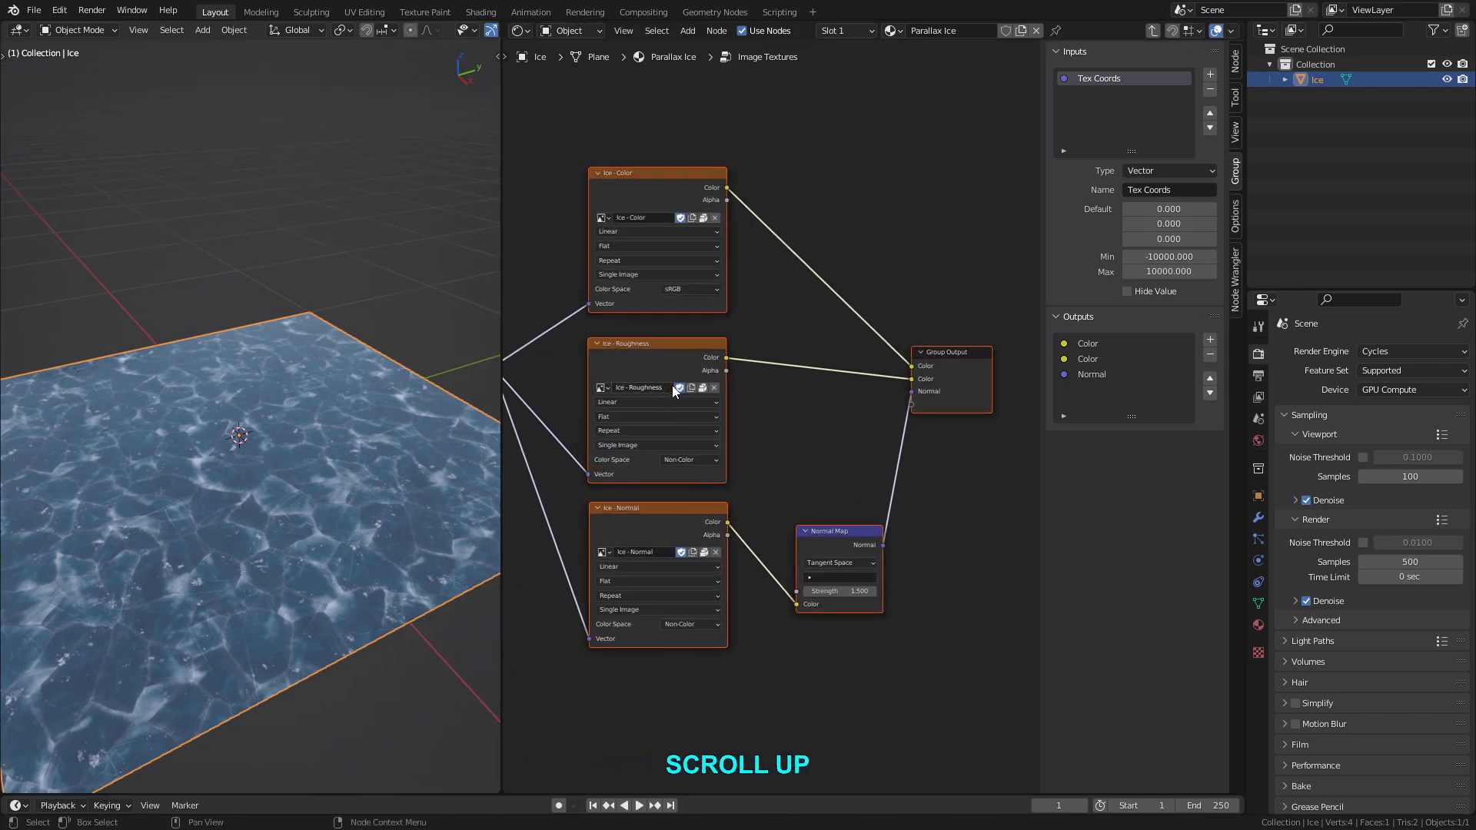
{"action": "middle_click_drag", "start_coordinate": [690, 389], "coordinate": [686, 393]}
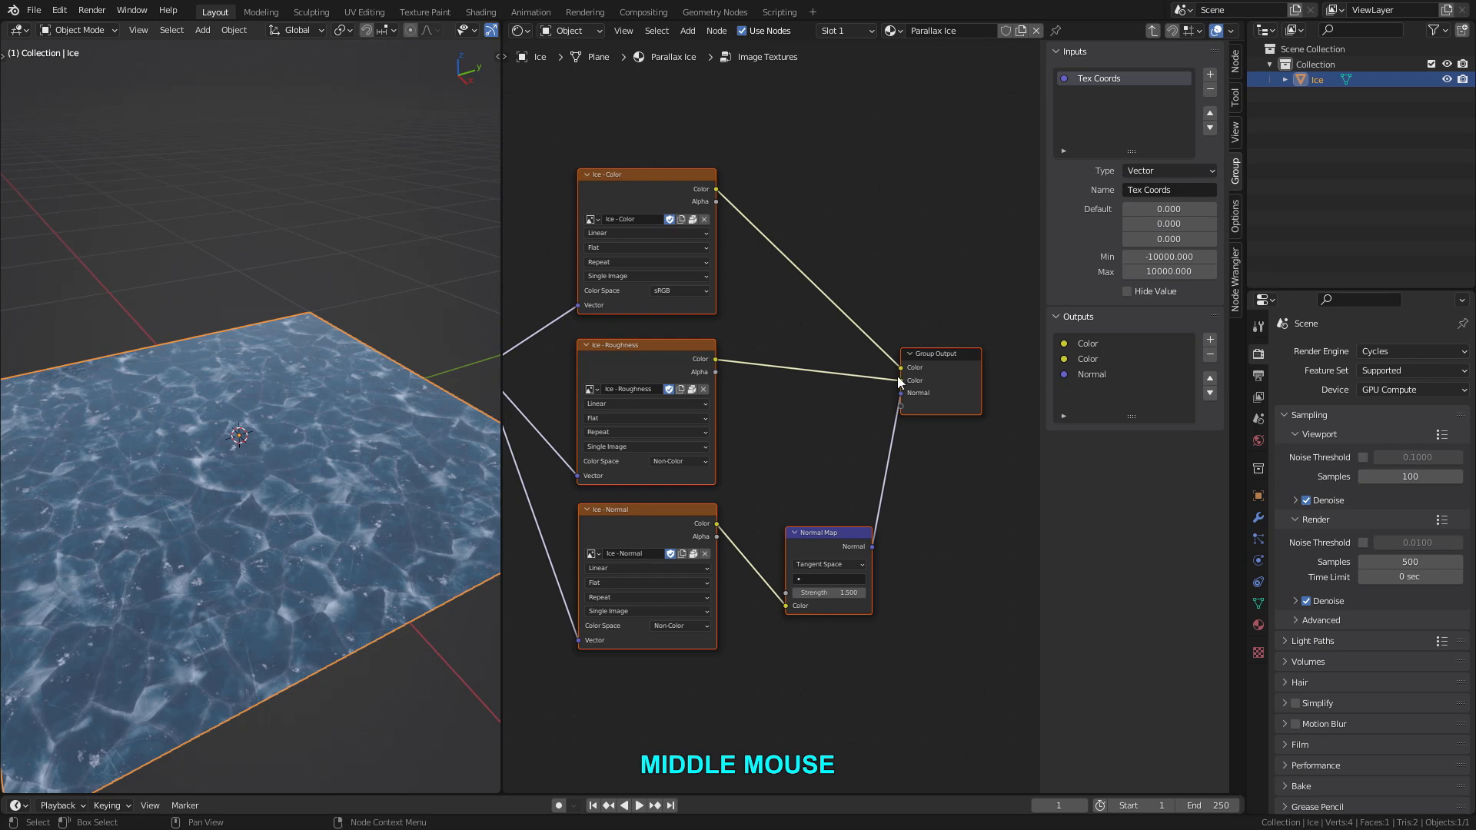
{"action": "double_click", "coordinate": [1095, 359]}
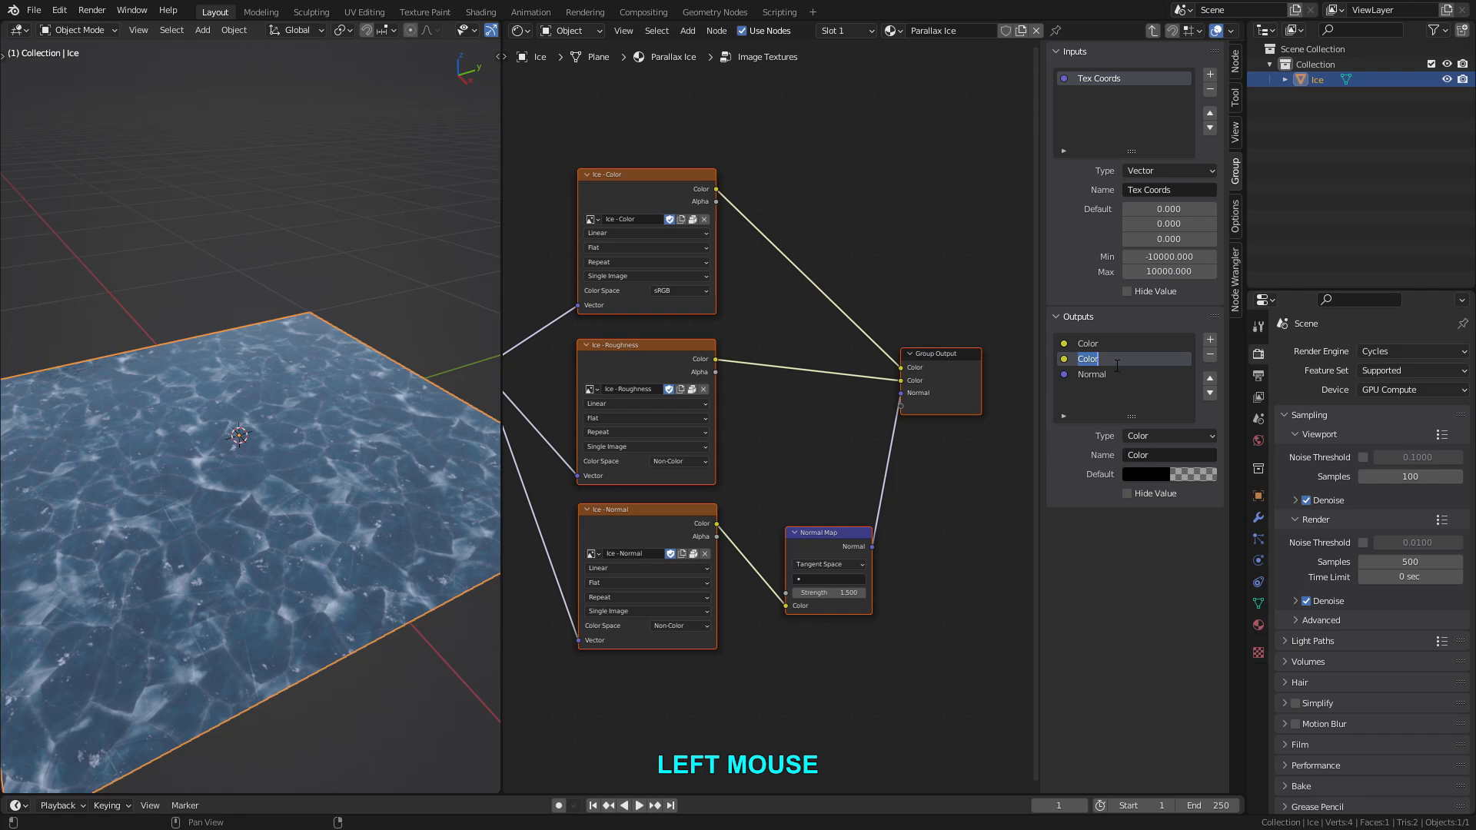
{"action": "type", "text": "Roughness"}
{"action": "key", "text": "Return"}
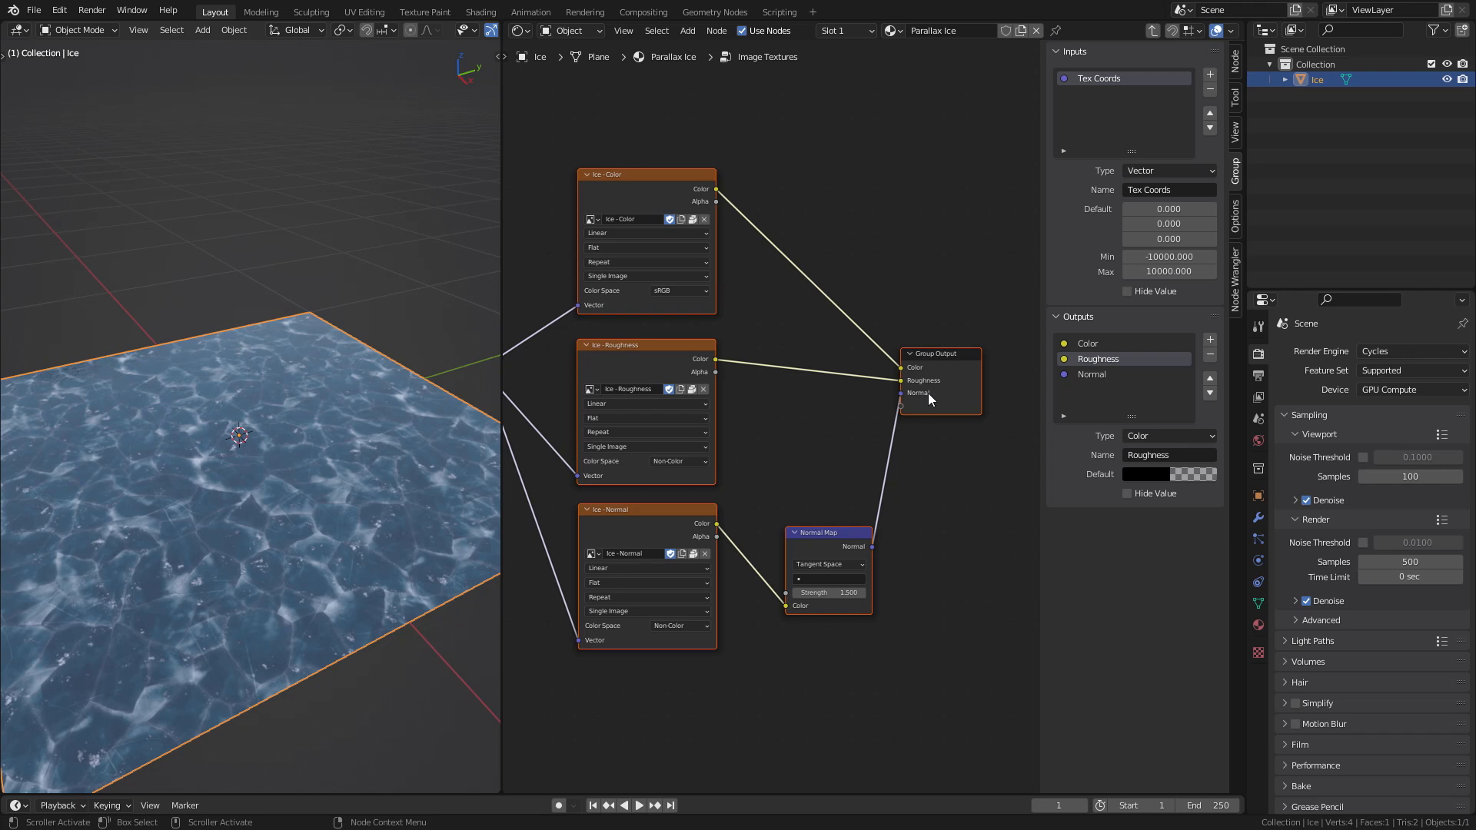
Expose the Vector Math node's Scale value as a group input by linking it to the Group Input's empty socket.
{"action": "scroll", "coordinate": [929, 394], "scroll_direction": "down", "scroll_amount": 2}
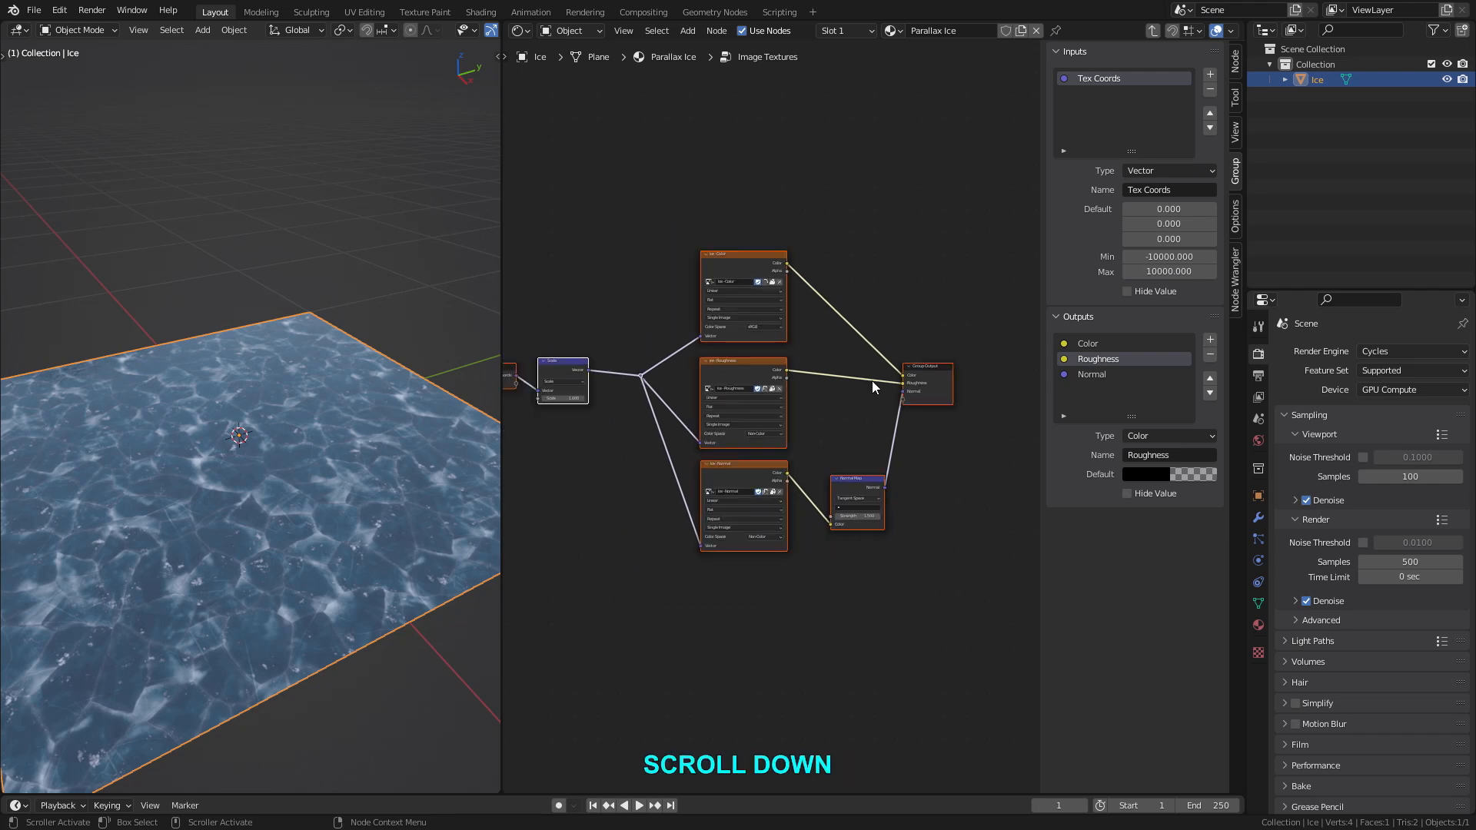
{"action": "key", "text": "n"}
{"action": "middle_click_drag", "start_coordinate": [796, 393], "coordinate": [872, 400]}
{"action": "scroll", "coordinate": [870, 385], "scroll_direction": "up", "scroll_amount": 1}
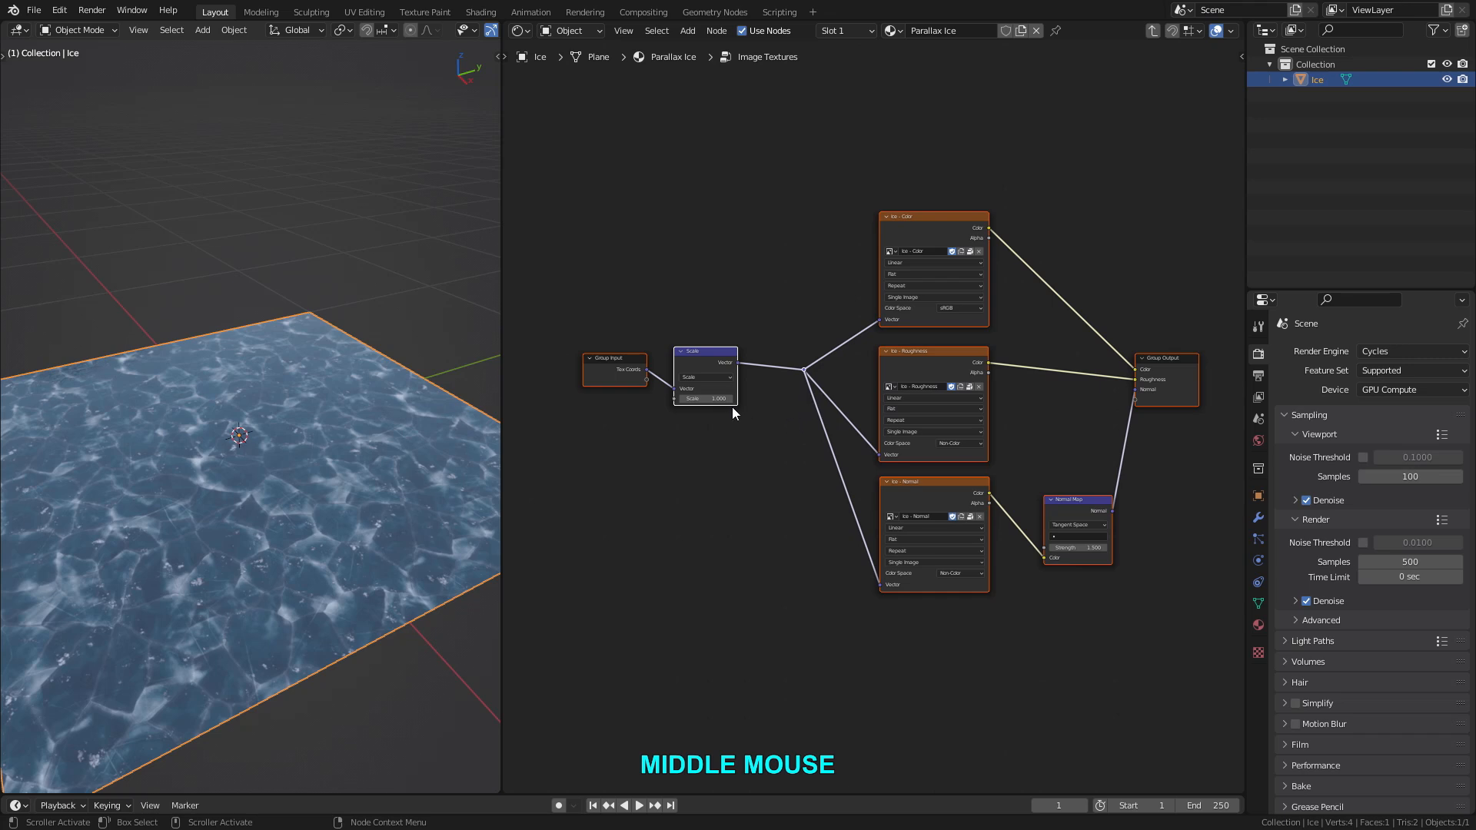
{"action": "scroll", "coordinate": [733, 413], "scroll_direction": "up", "scroll_amount": 2}
{"action": "middle_click_drag", "start_coordinate": [734, 413], "coordinate": [781, 417]}
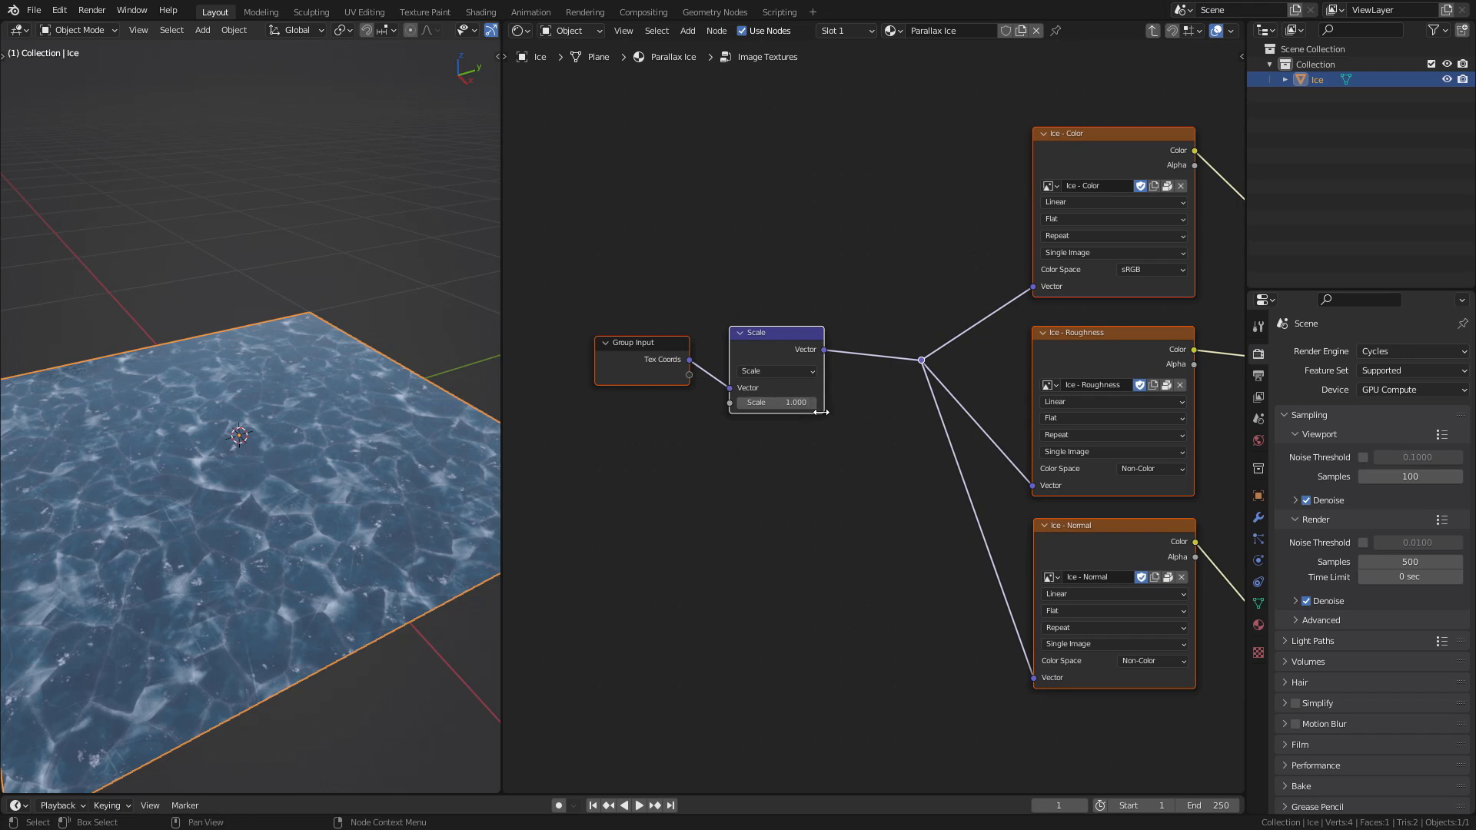
{"action": "scroll", "coordinate": [726, 401], "scroll_direction": "up", "scroll_amount": 2}
{"action": "middle_click_drag", "start_coordinate": [706, 393], "coordinate": [743, 430]}
{"action": "scroll", "coordinate": [718, 420], "scroll_direction": "up", "scroll_amount": 1}
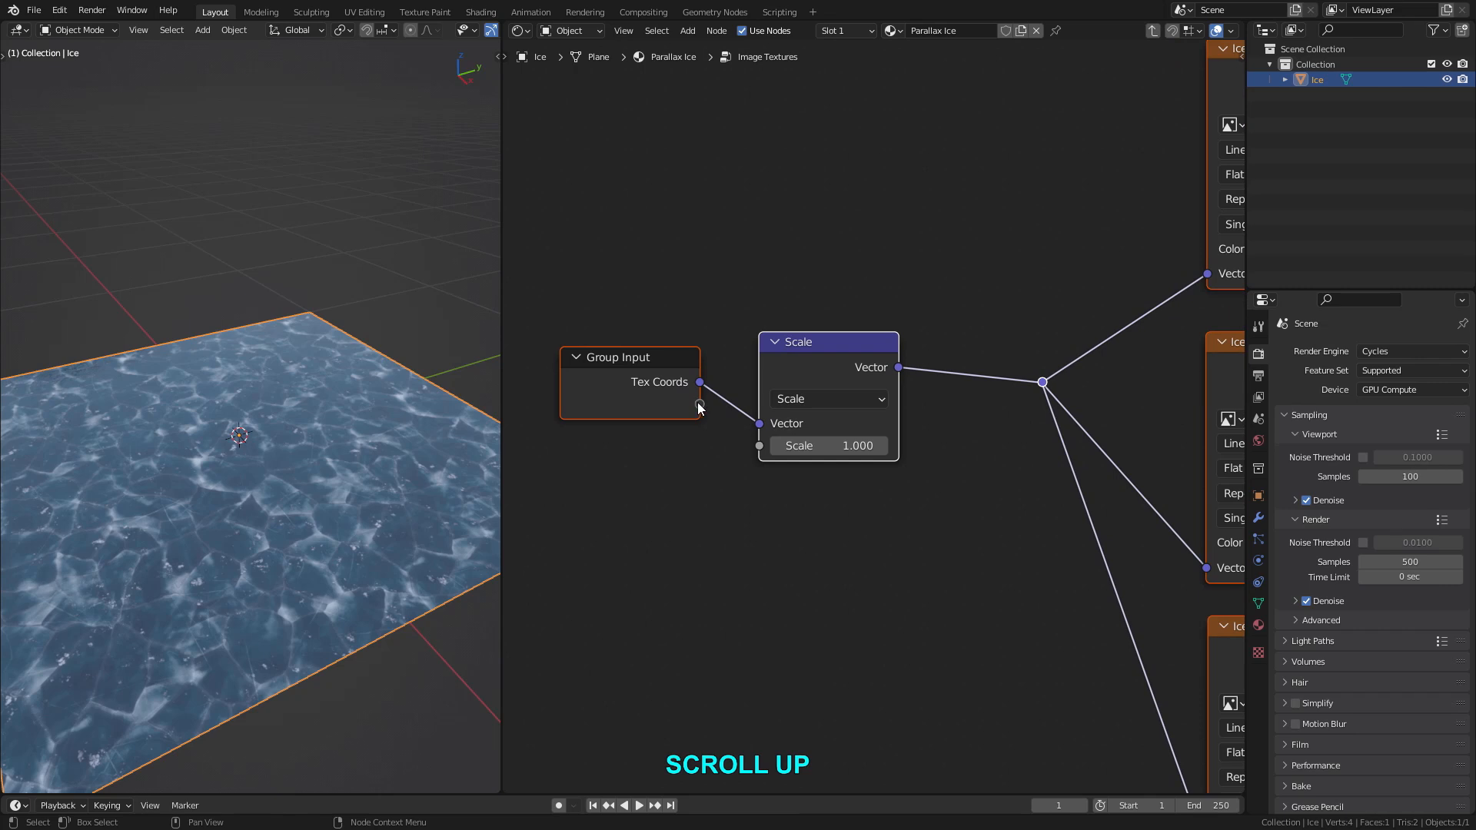
{"action": "left_click_drag", "start_coordinate": [706, 415], "coordinate": [707, 416]}
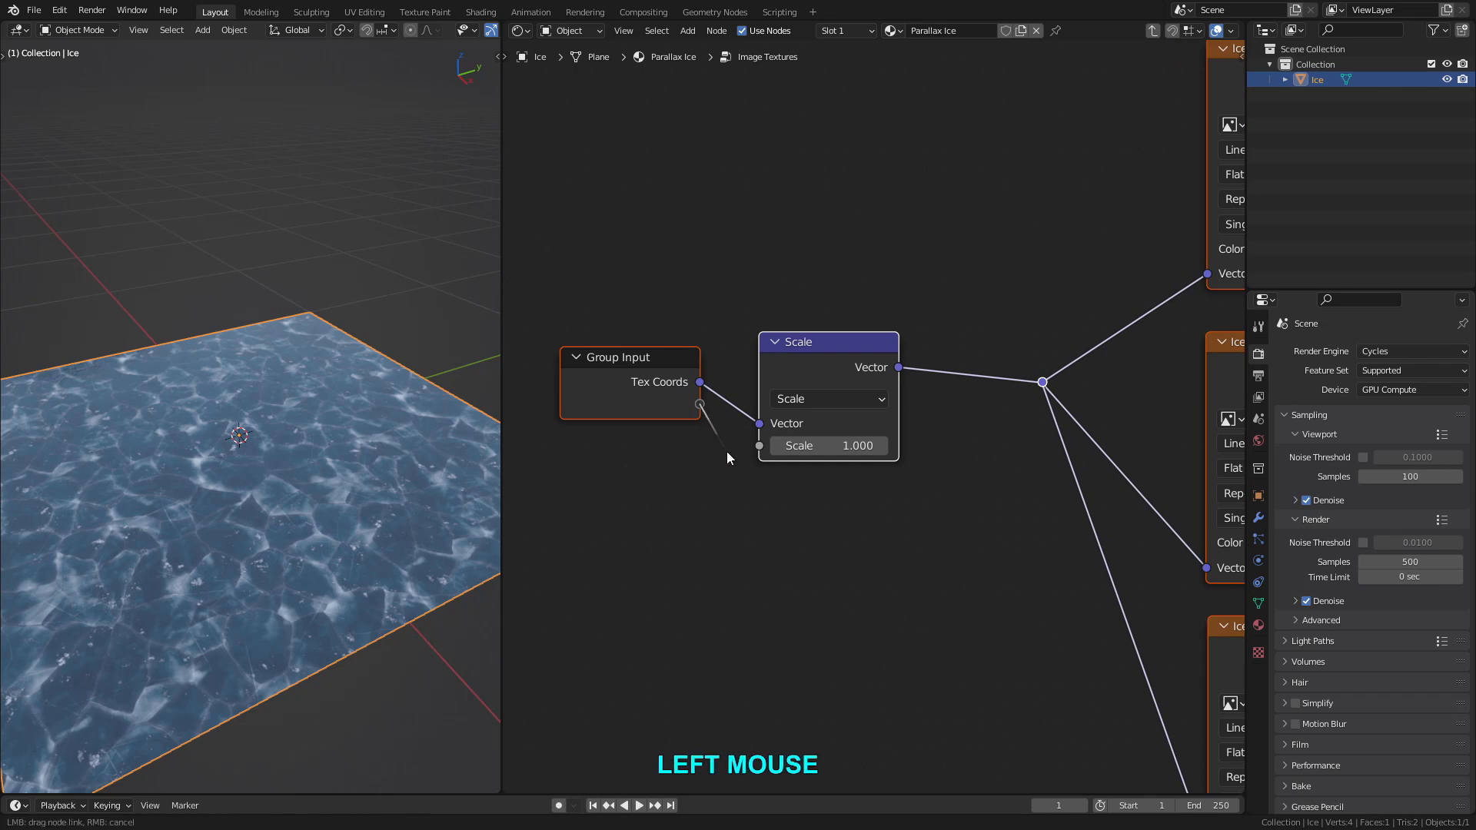
{"action": "left_click_drag", "start_coordinate": [727, 451], "coordinate": [761, 451]}
Expose the Normal Map's Strength as a group input by linking it to the Group Input's empty socket.
{"action": "scroll", "coordinate": [751, 473], "scroll_direction": "down", "scroll_amount": 4}
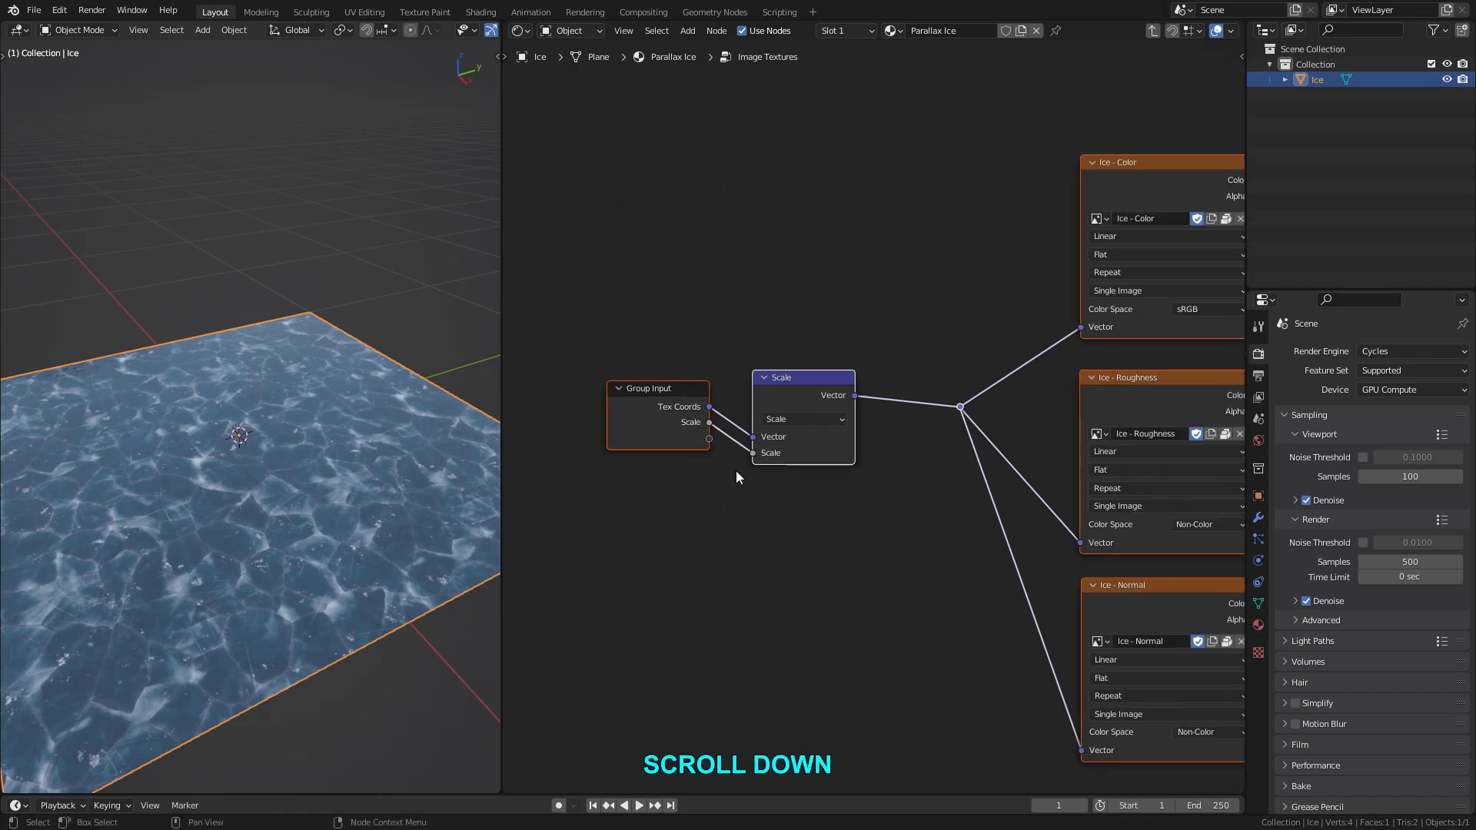
{"action": "middle_click_drag", "start_coordinate": [855, 493], "coordinate": [791, 447]}
{"action": "scroll", "coordinate": [823, 459], "scroll_direction": "up", "scroll_amount": 3}
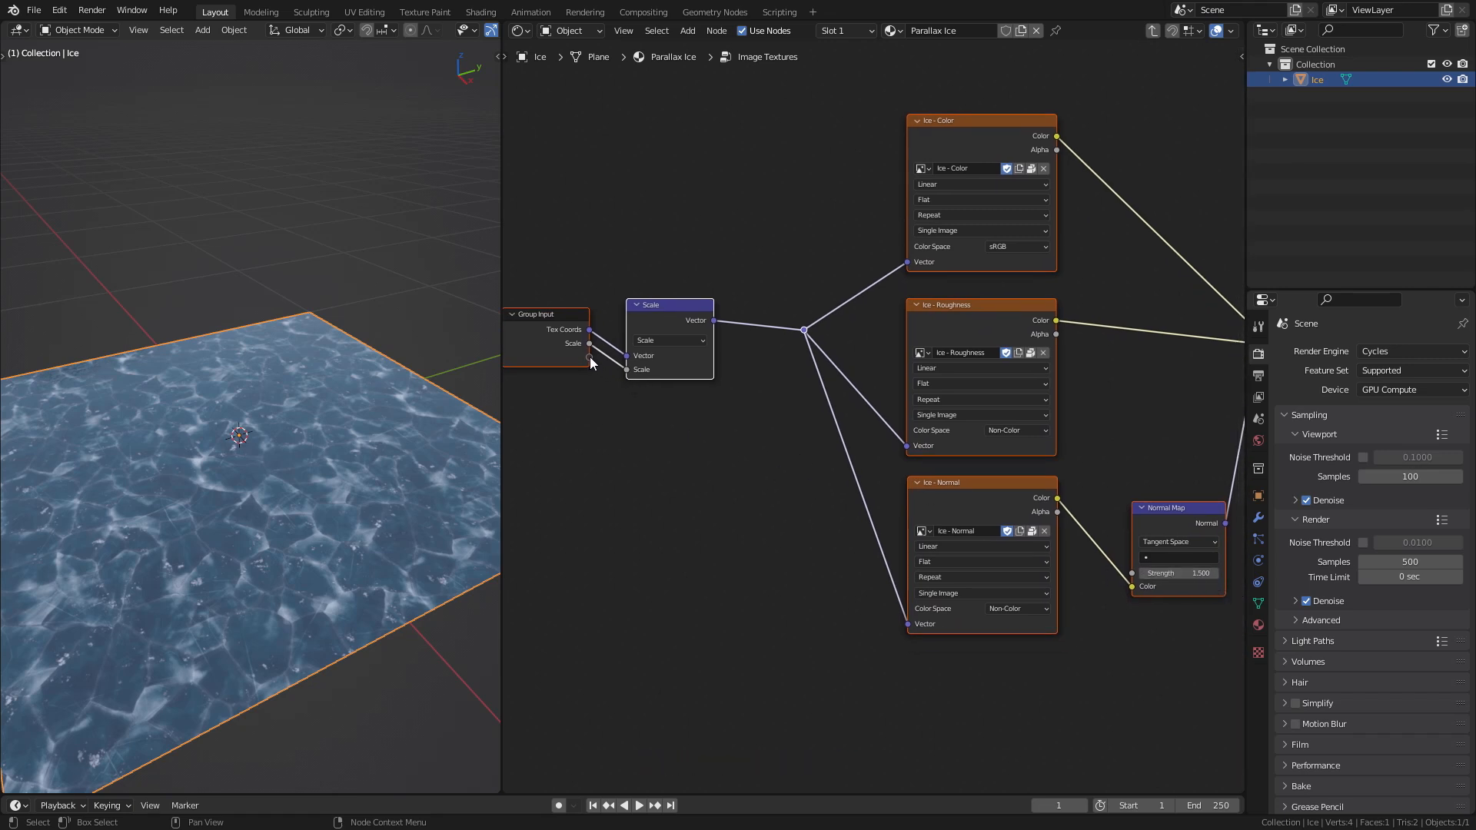
{"action": "left_click_drag", "start_coordinate": [589, 357], "coordinate": [1129, 572]}
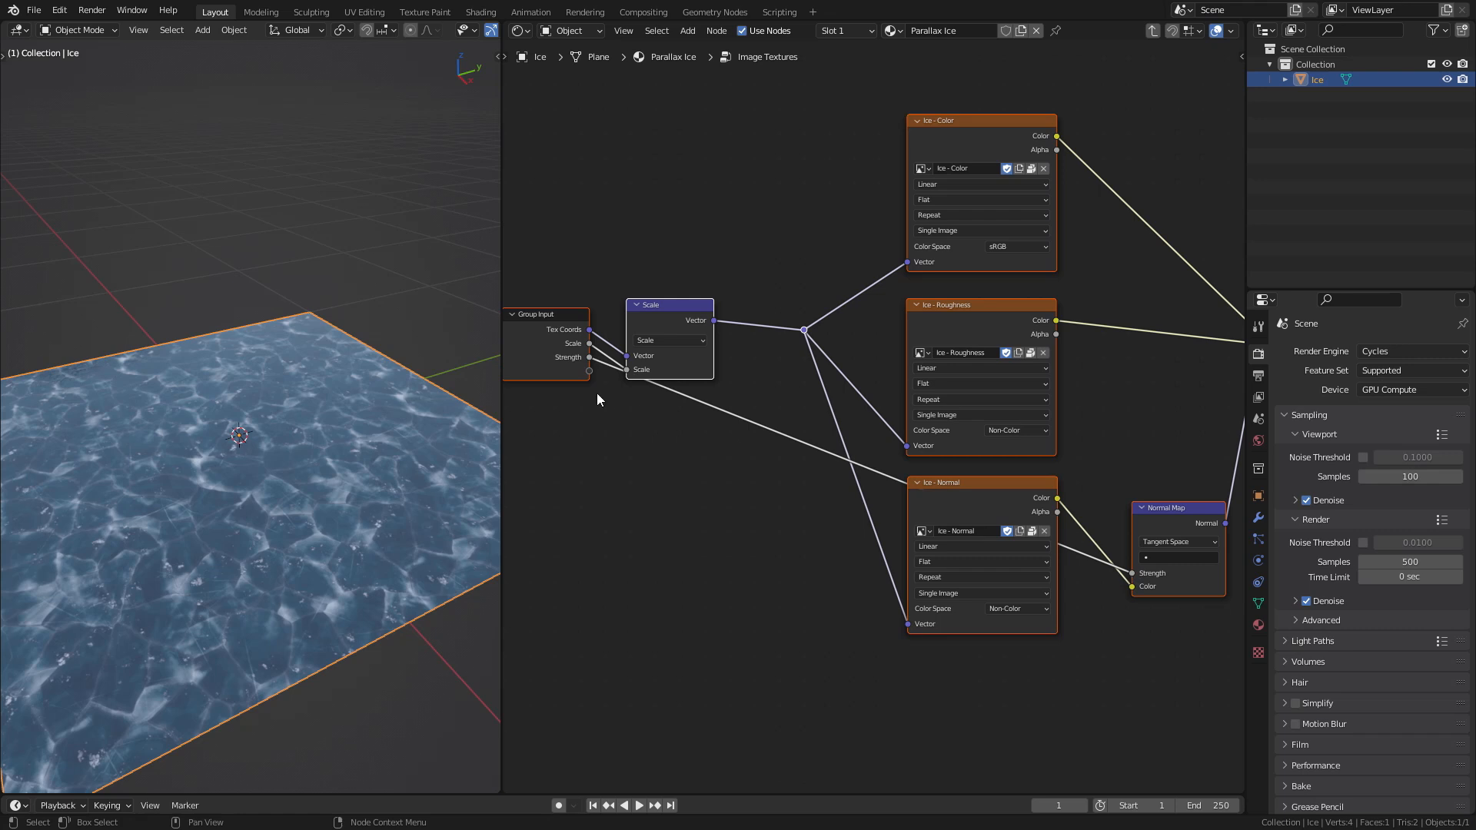
Rename the group's Scale input to Tex Scale.
{"action": "middle_click_drag", "start_coordinate": [605, 395], "coordinate": [765, 437]}
{"action": "scroll", "coordinate": [724, 400], "scroll_direction": "up", "scroll_amount": 4}
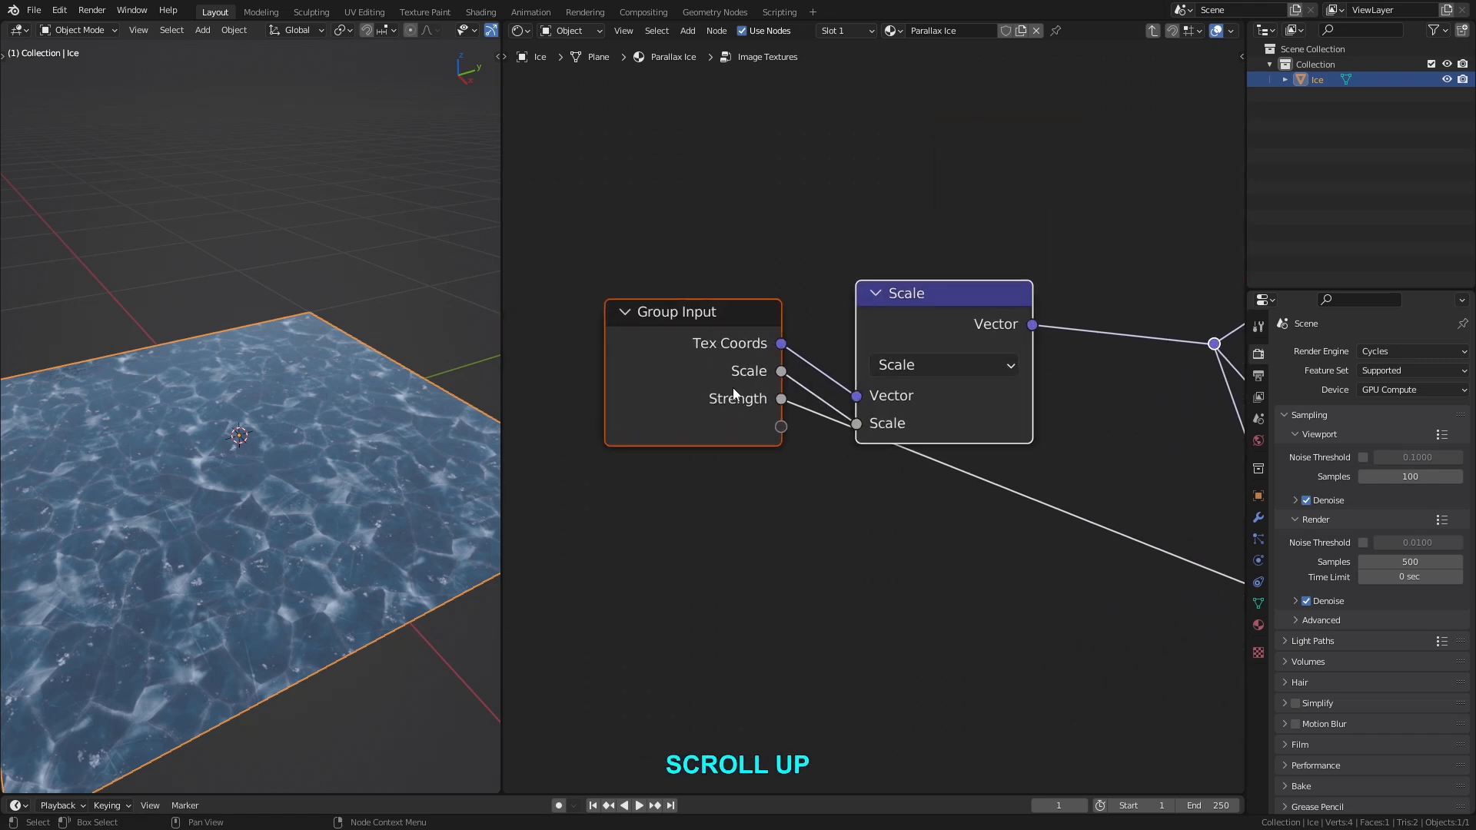
{"action": "key", "text": "n"}
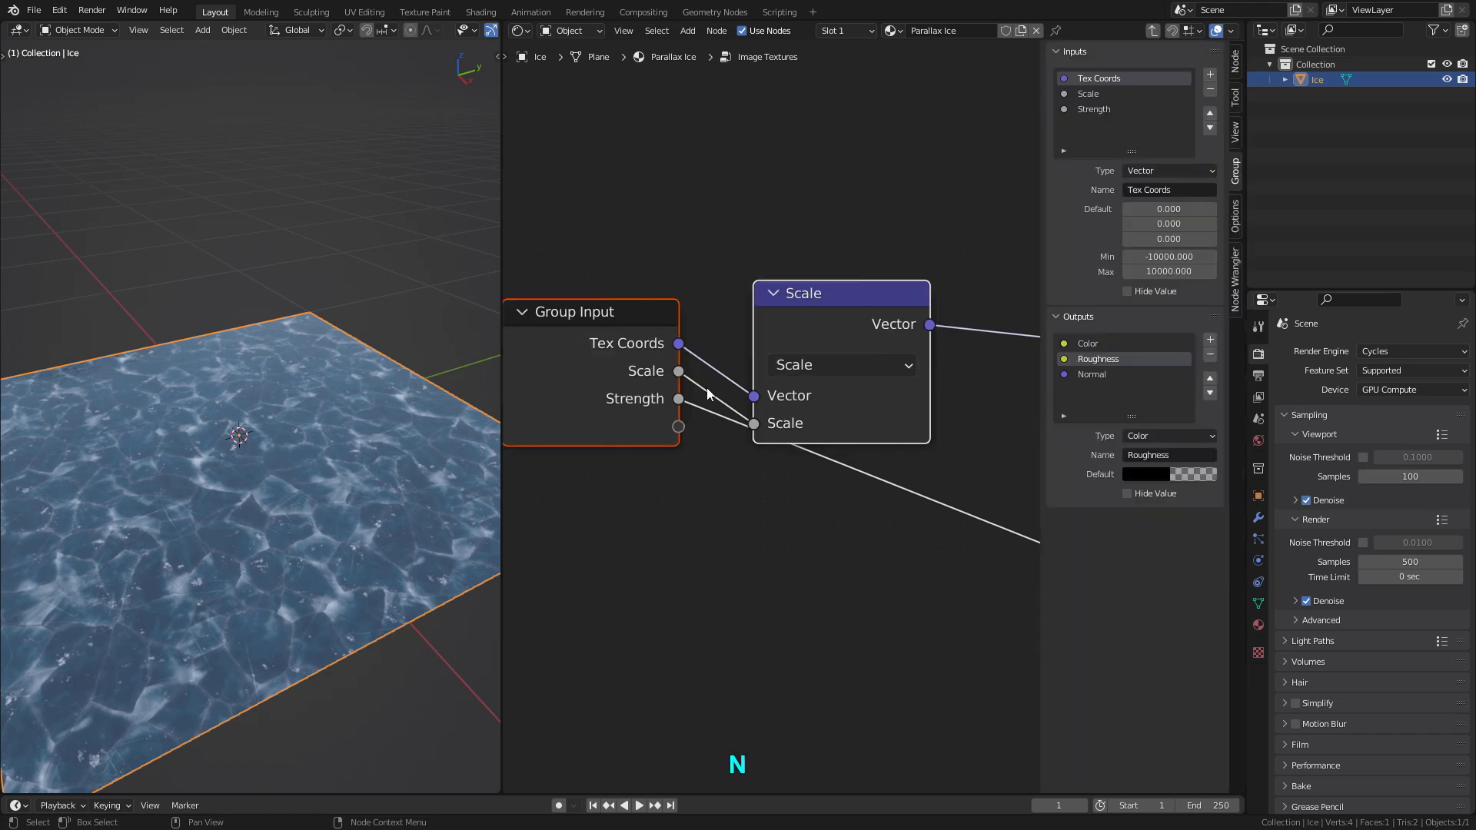
{"action": "middle_click_drag", "start_coordinate": [710, 394], "coordinate": [754, 393]}
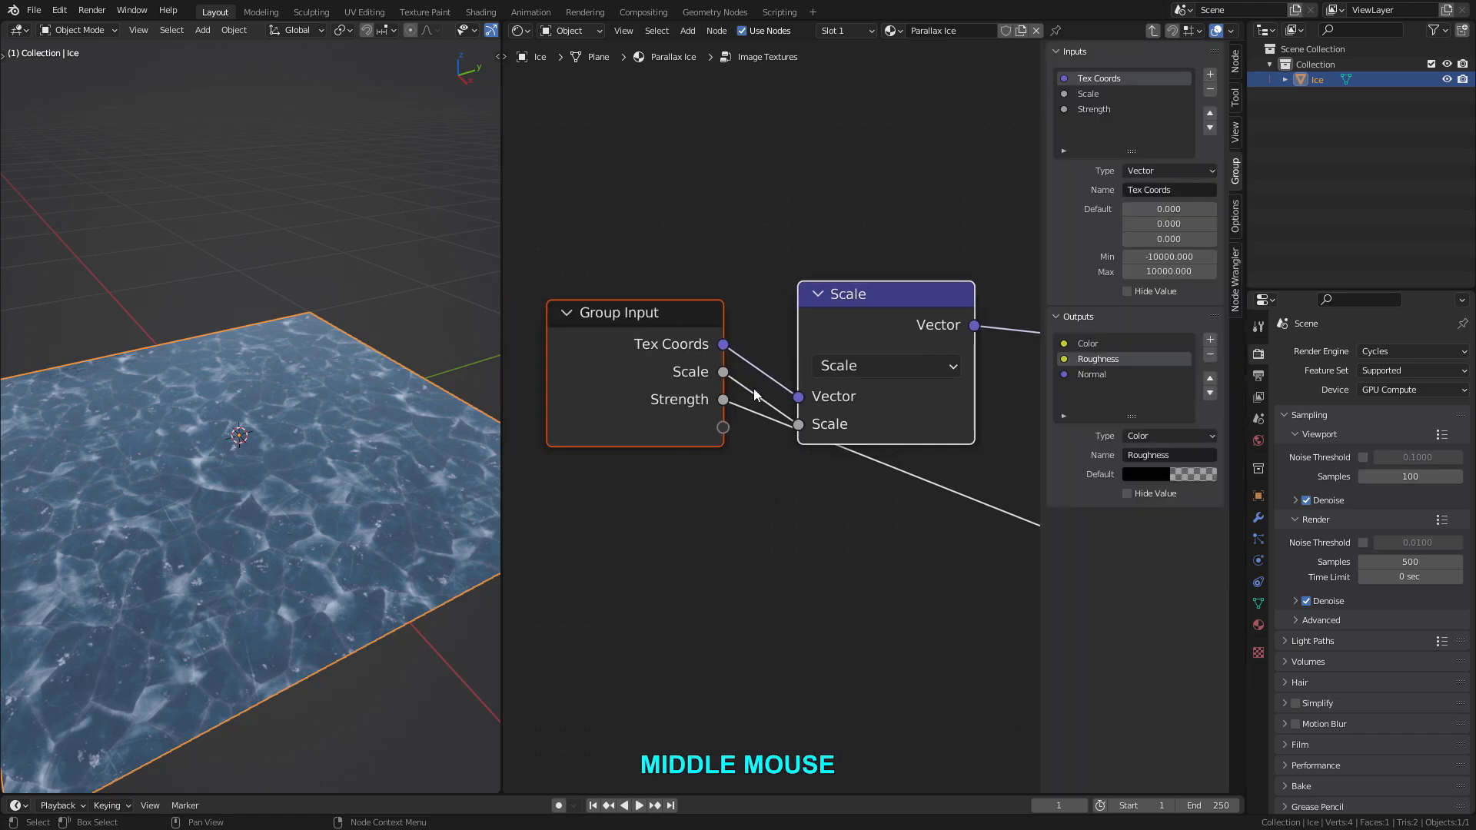
{"action": "double_click", "coordinate": [1090, 93]}
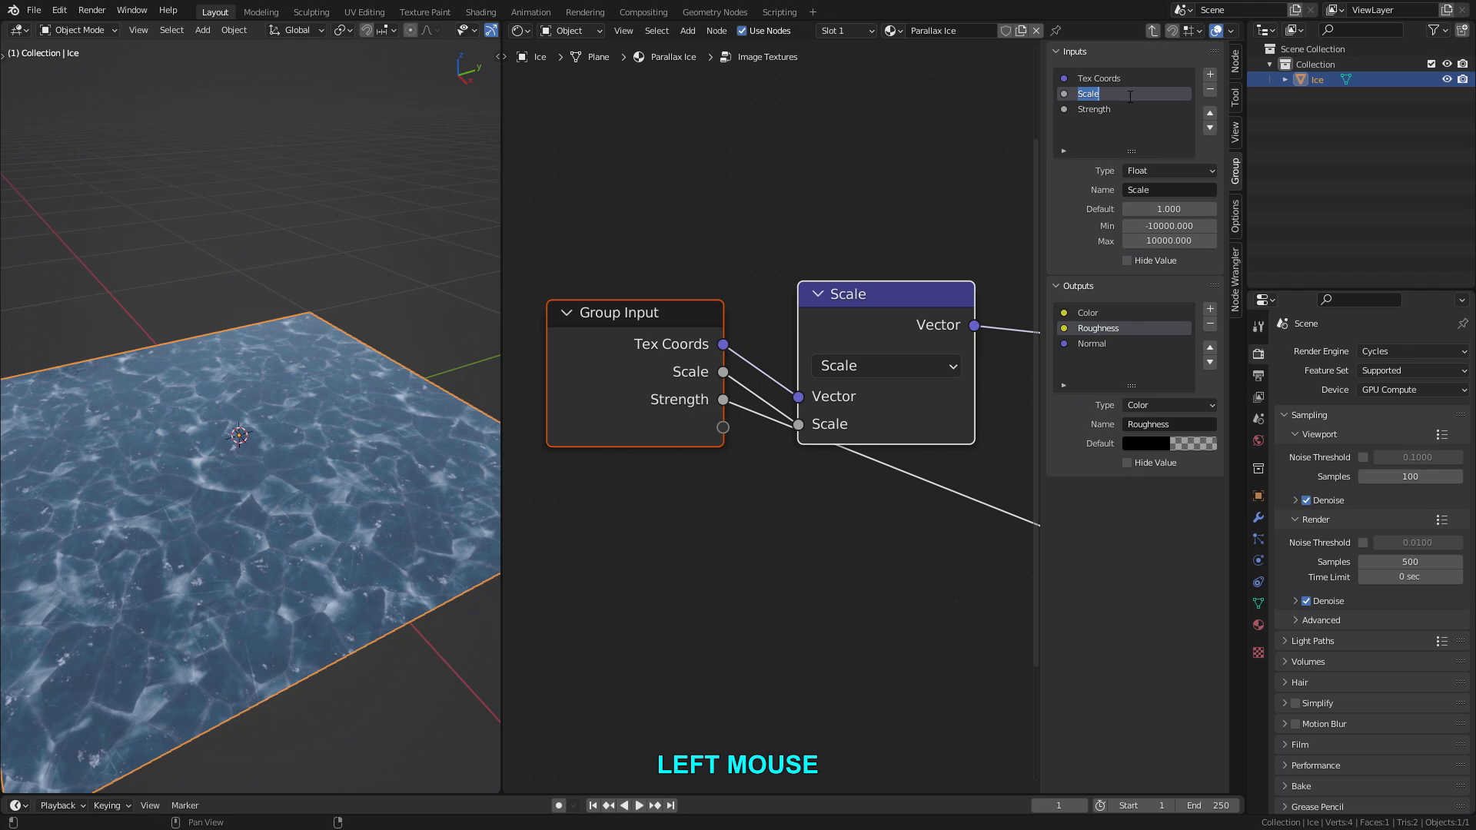
{"action": "type", "text": "Tex"}
{"action": "key", "text": "Return"}
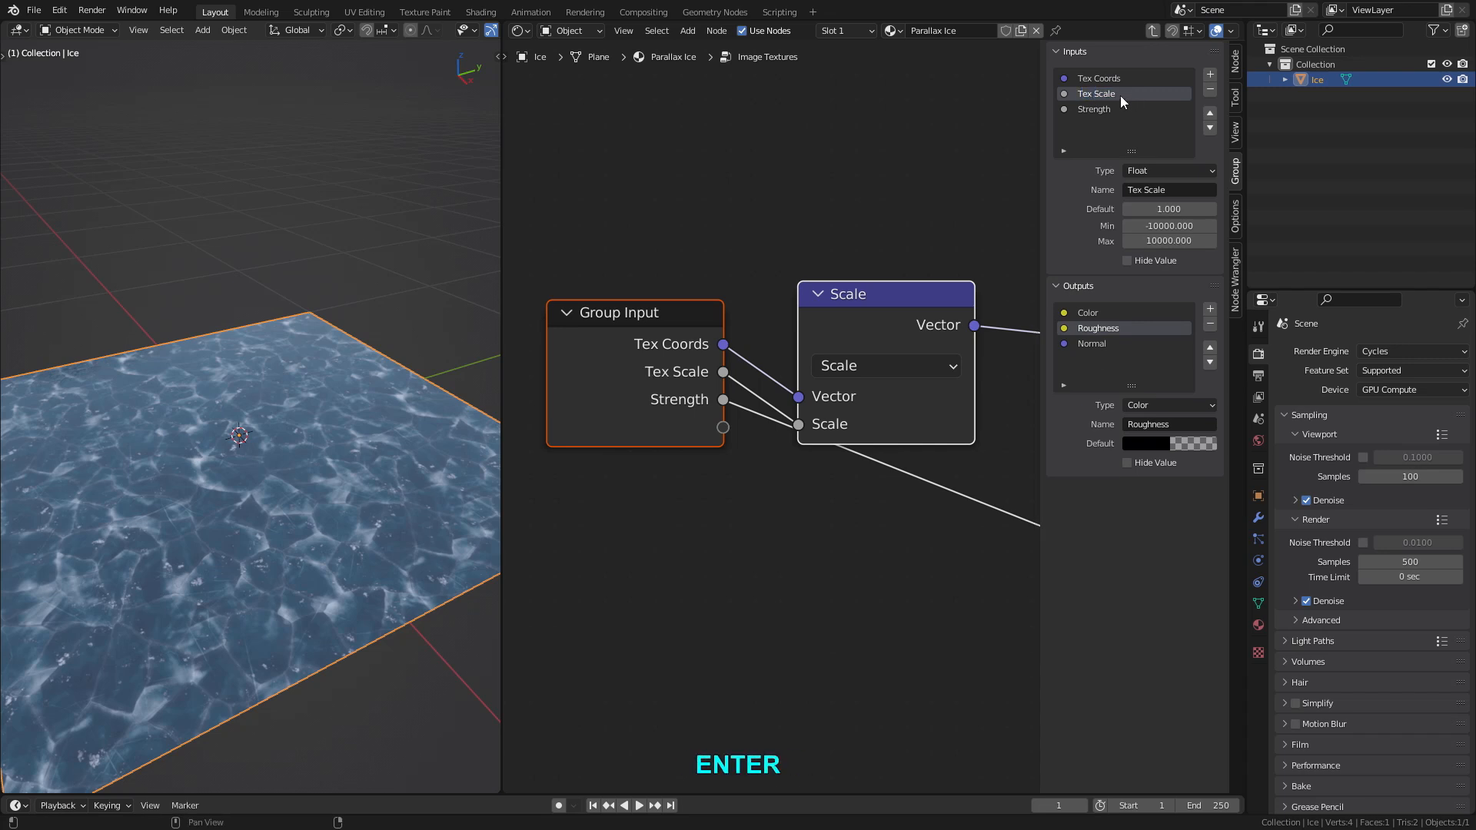
Rename the group's Strength input to Normal Strength and return to the main Parallax Ice node tree.
{"action": "double_click", "coordinate": [1090, 109]}
{"action": "key", "text": "Left"}
{"action": "type", "text": "Normal"}
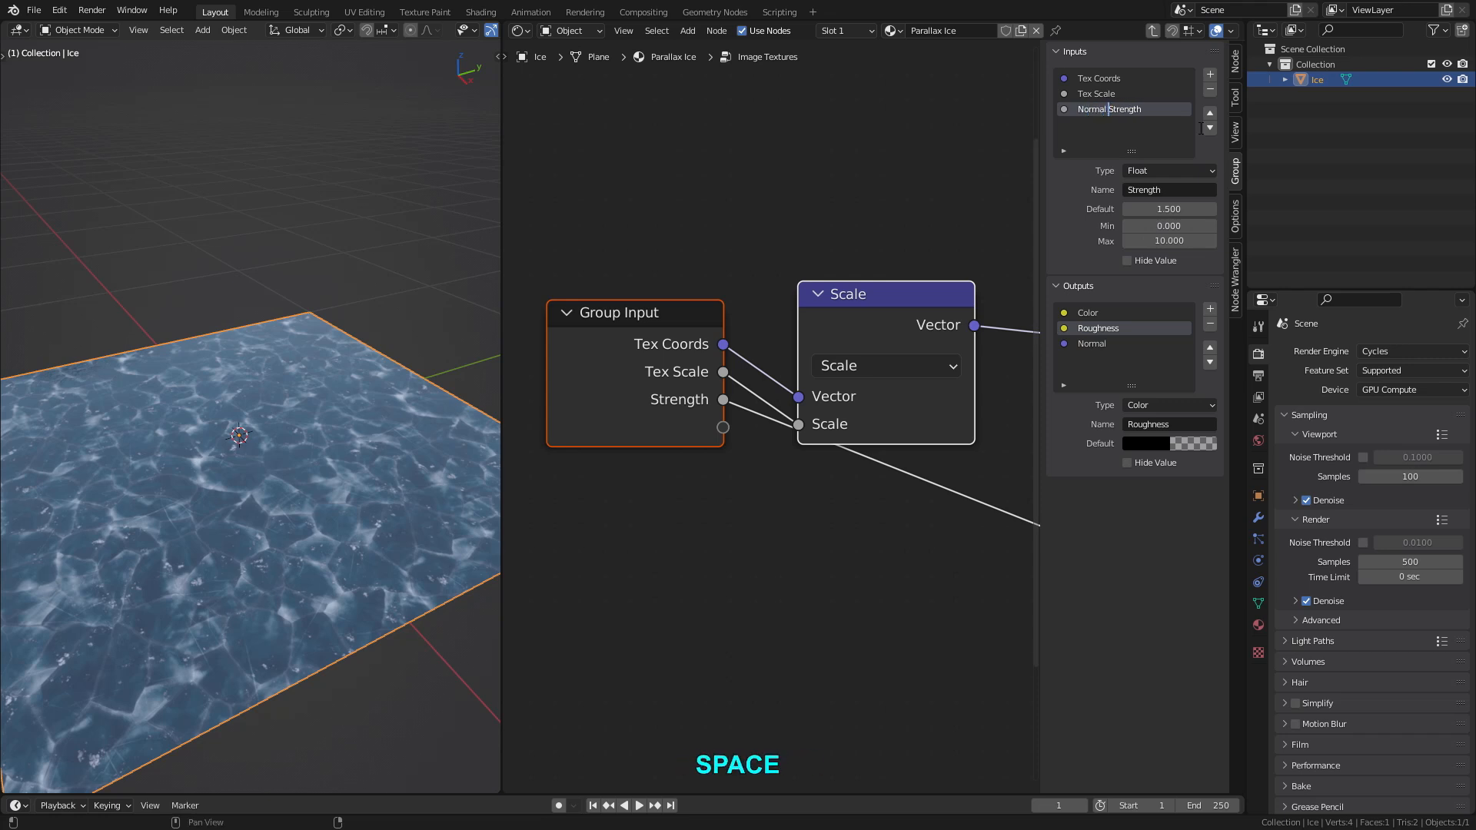
{"action": "key", "text": "Return"}
{"action": "key", "text": "n"}
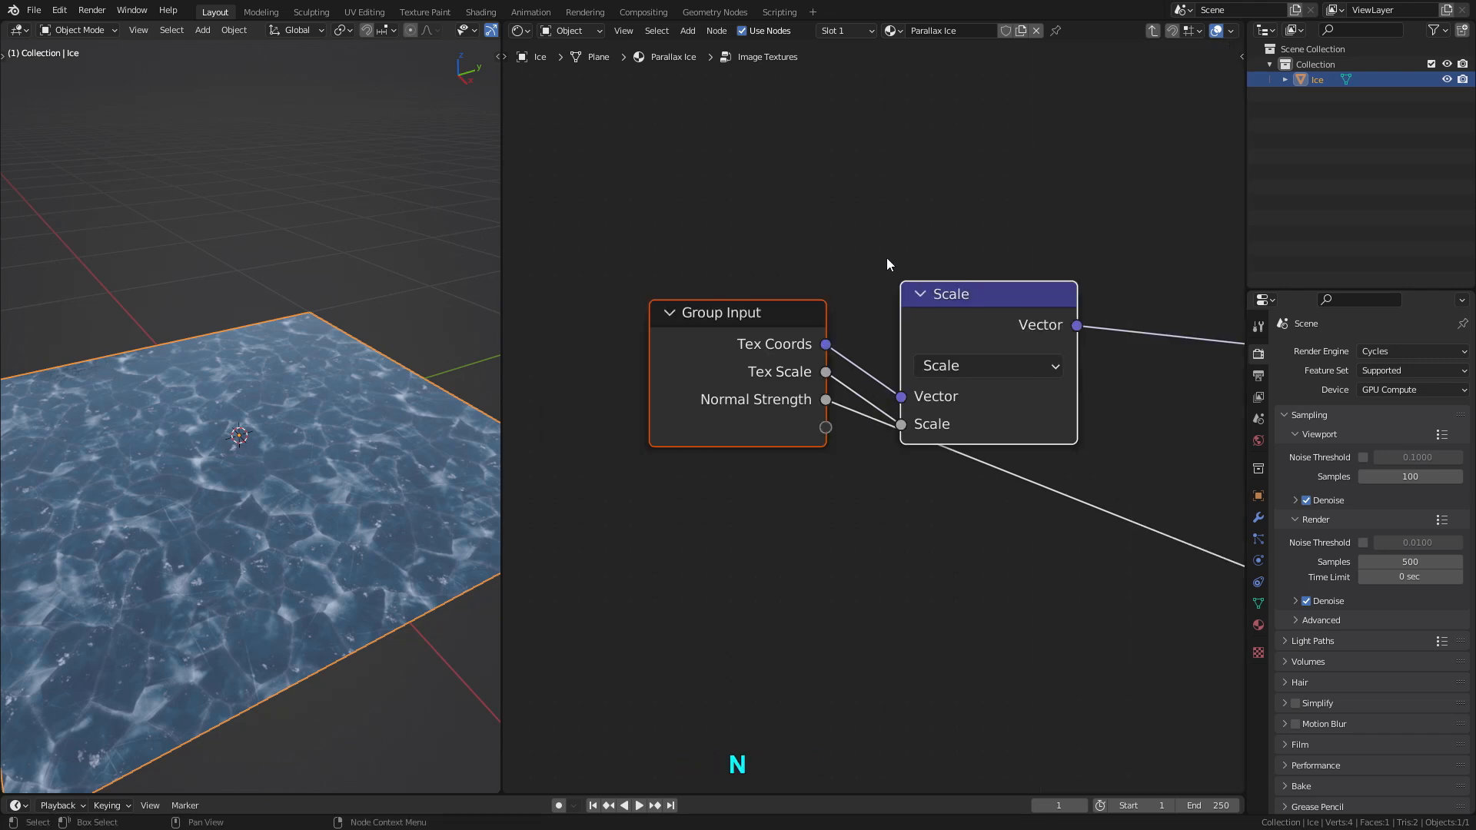
{"action": "scroll", "coordinate": [828, 325], "scroll_direction": "down", "scroll_amount": 3}
{"action": "middle_click_drag", "start_coordinate": [827, 324], "coordinate": [799, 349]}
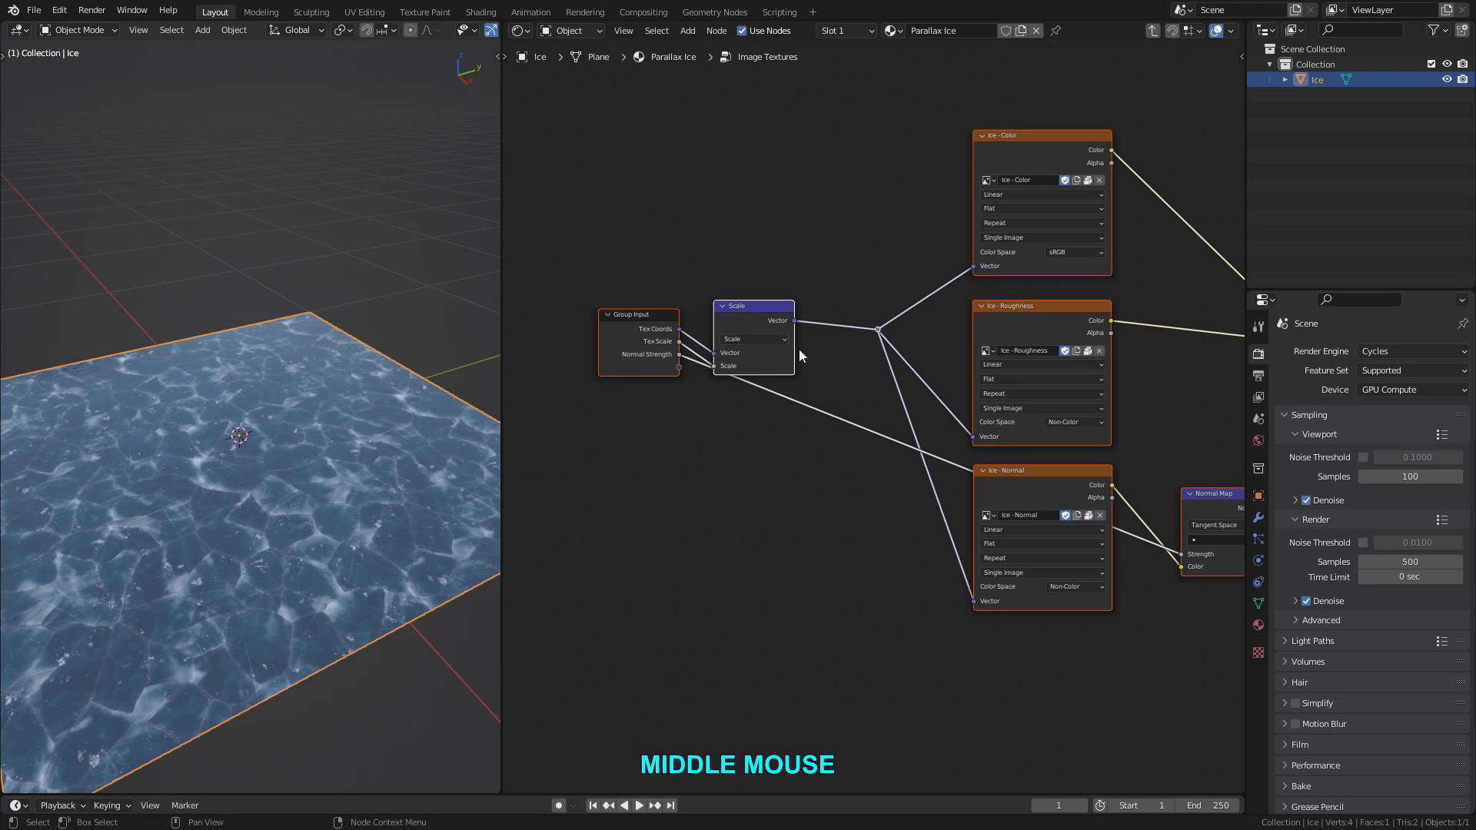
{"action": "key", "text": "Tab"}
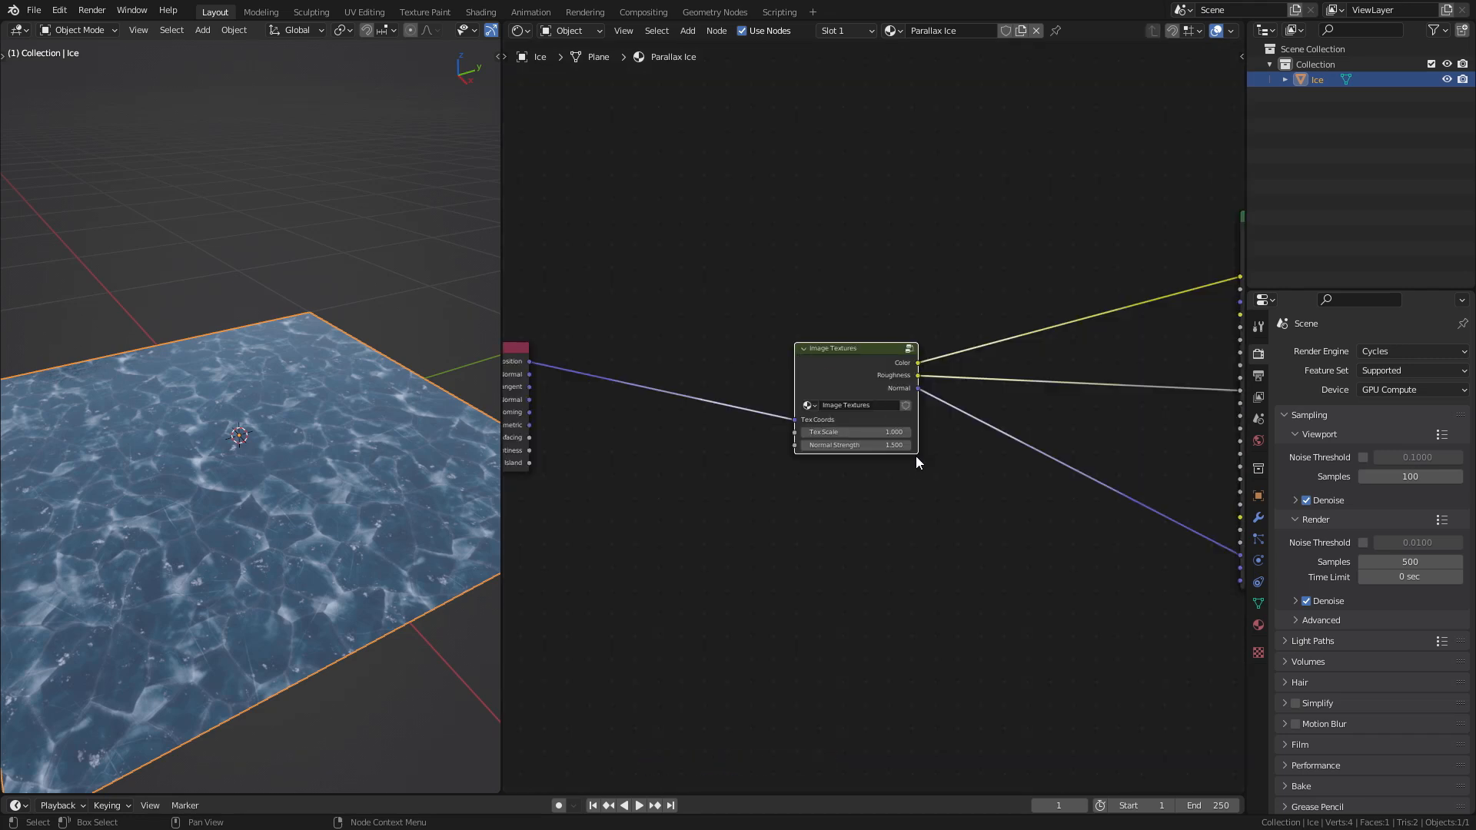
Try a Tex Scale of about 1.07 on the Image Textures group node and cancel the change.
{"action": "scroll", "coordinate": [872, 444], "scroll_direction": "up", "scroll_amount": 1}
{"action": "scroll", "coordinate": [861, 440], "scroll_direction": "up", "scroll_amount": 4}
{"action": "middle_click_drag", "start_coordinate": [842, 431], "coordinate": [854, 443]}
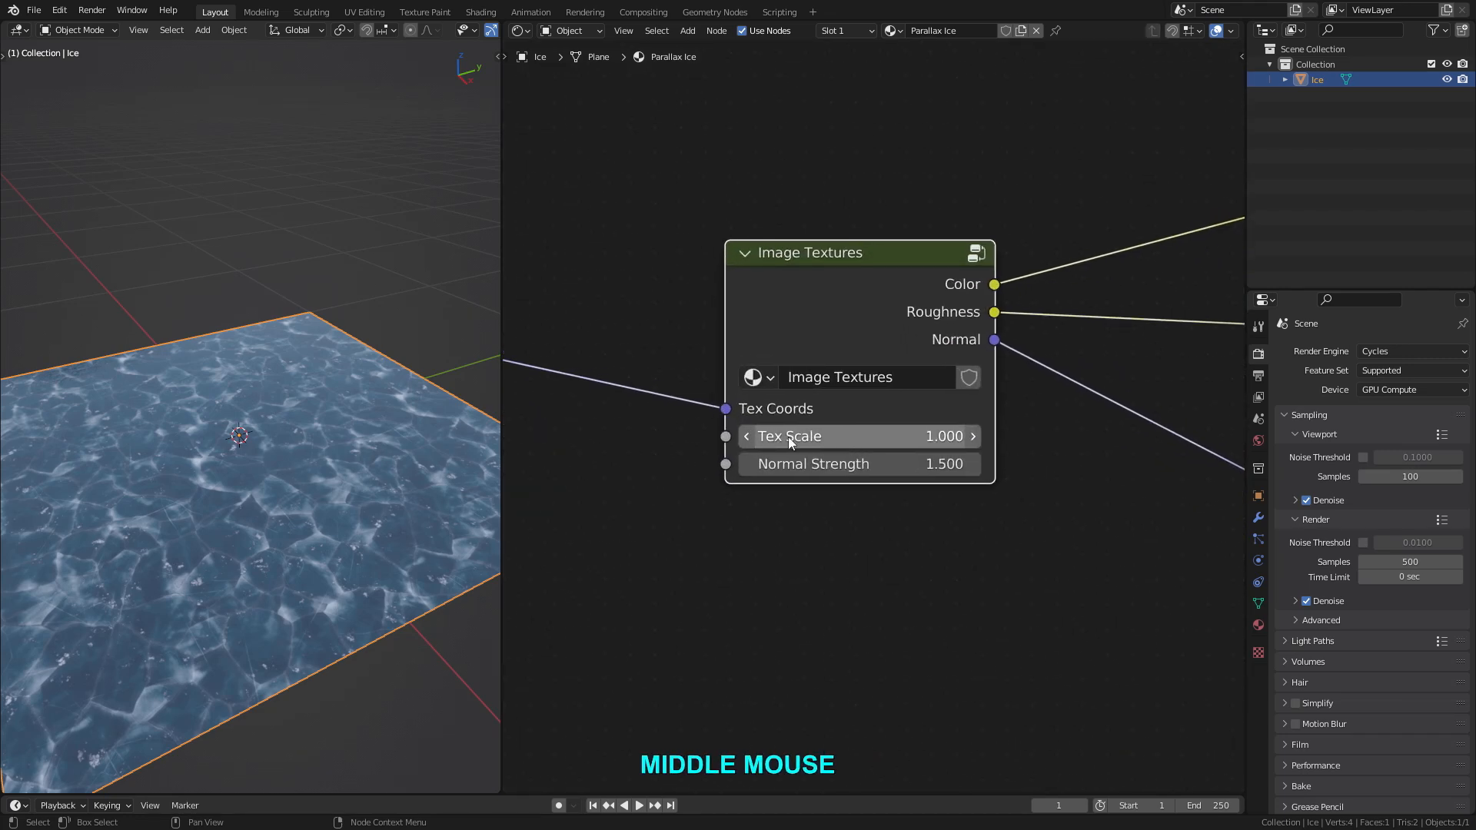
{"action": "mouse_move", "coordinate": [927, 436]}
{"action": "left_mouse_down", "text": "shift"}
{"action": "mouse_move", "coordinate": [973, 436]}
{"action": "mouse_move", "coordinate": [896, 436]}
{"action": "mouse_move", "coordinate": [998, 436]}
{"action": "mouse_move", "coordinate": [939, 436]}
{"action": "left_mouse_up", "text": "shift"}
{"action": "key", "text": "Escape"}
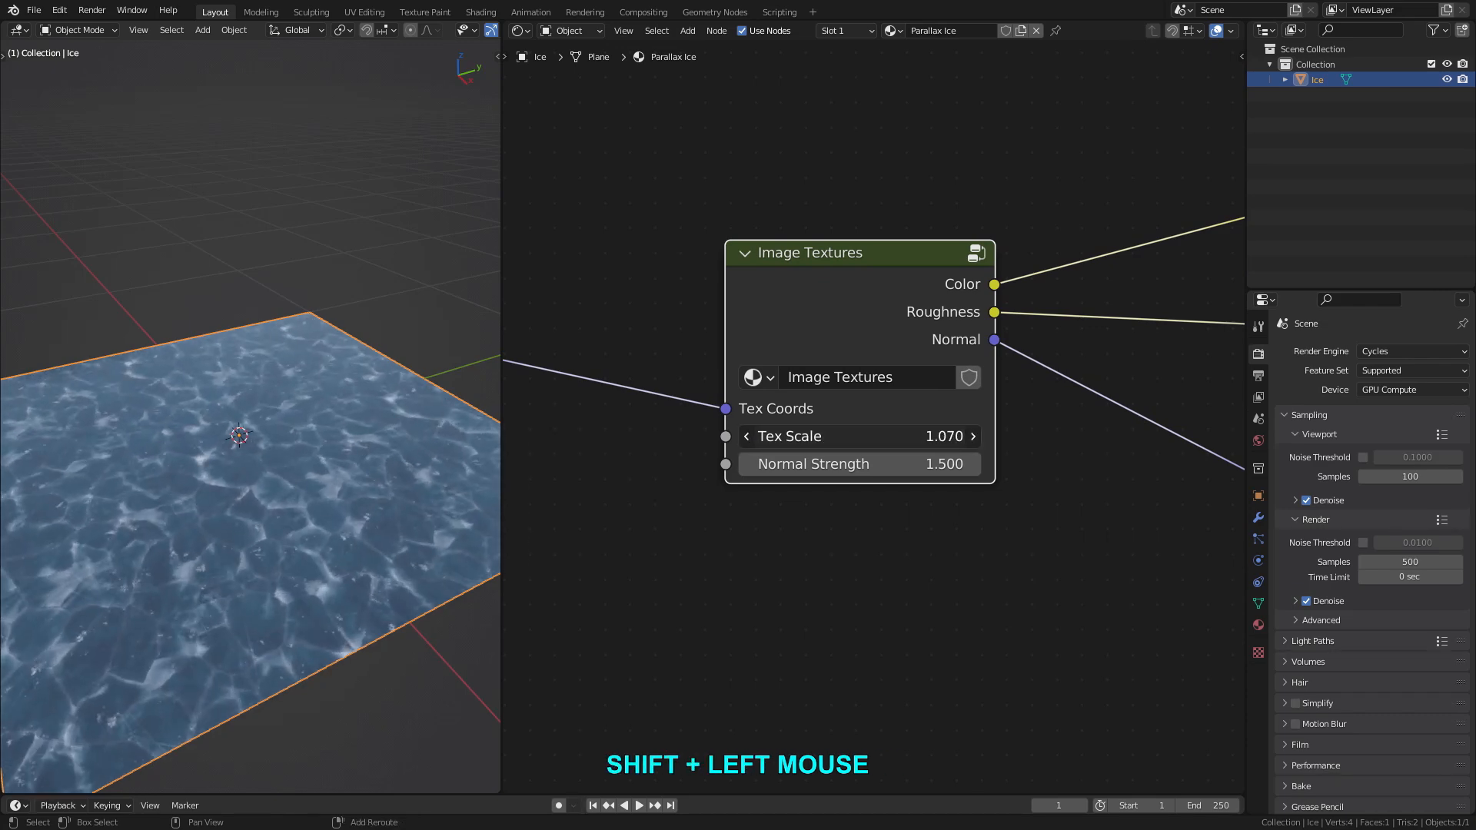
{"action": "scroll", "coordinate": [842, 469], "scroll_direction": "down", "scroll_amount": 2}
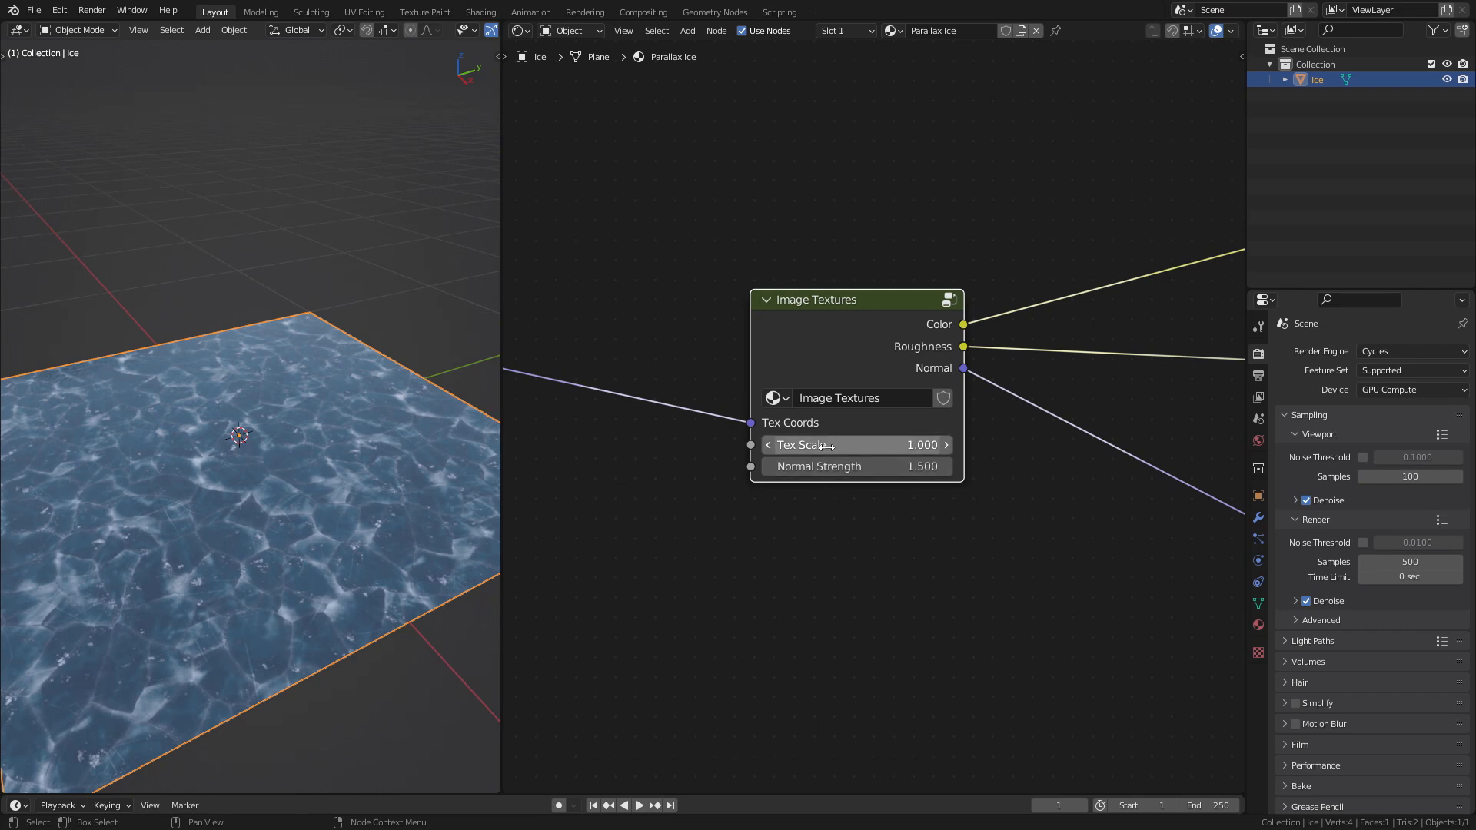
Add a Value node below the link into the Image Textures group and label it Tex Scale.
{"action": "middle_click_drag", "start_coordinate": [691, 441], "coordinate": [840, 412]}
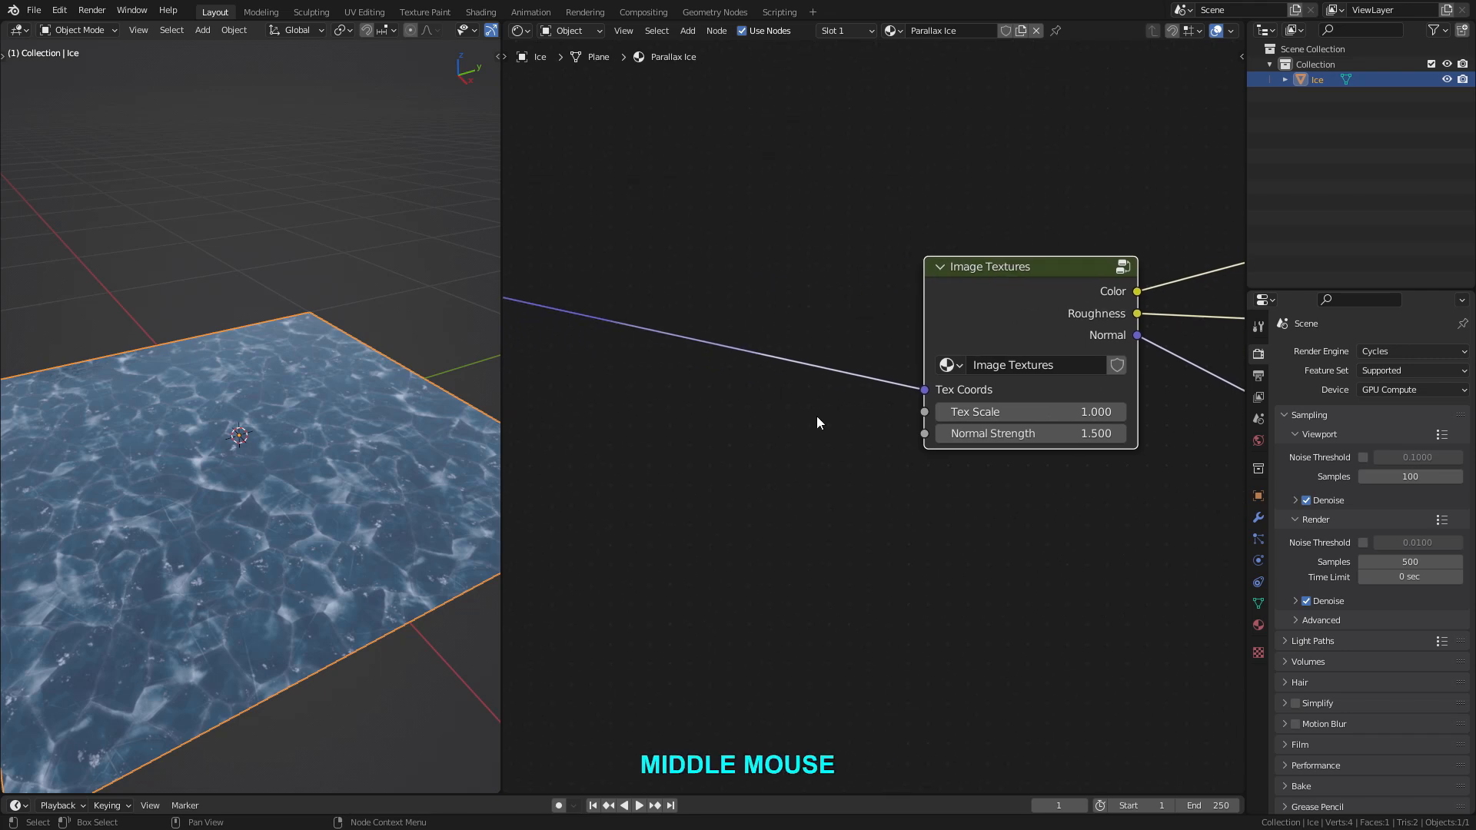
{"action": "key", "text": "shift+a"}
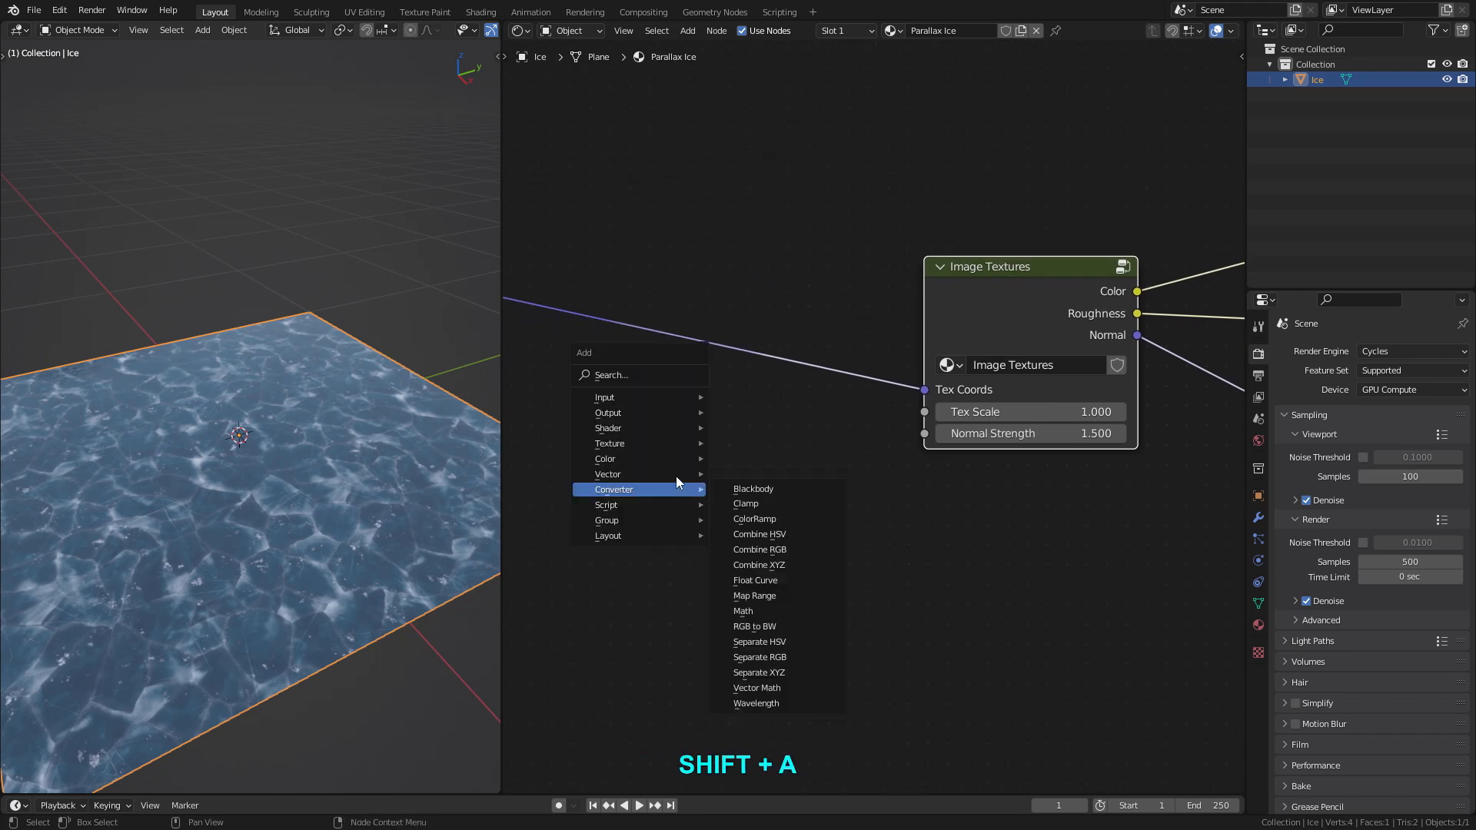
{"action": "mouse_move", "coordinate": [646, 397]}
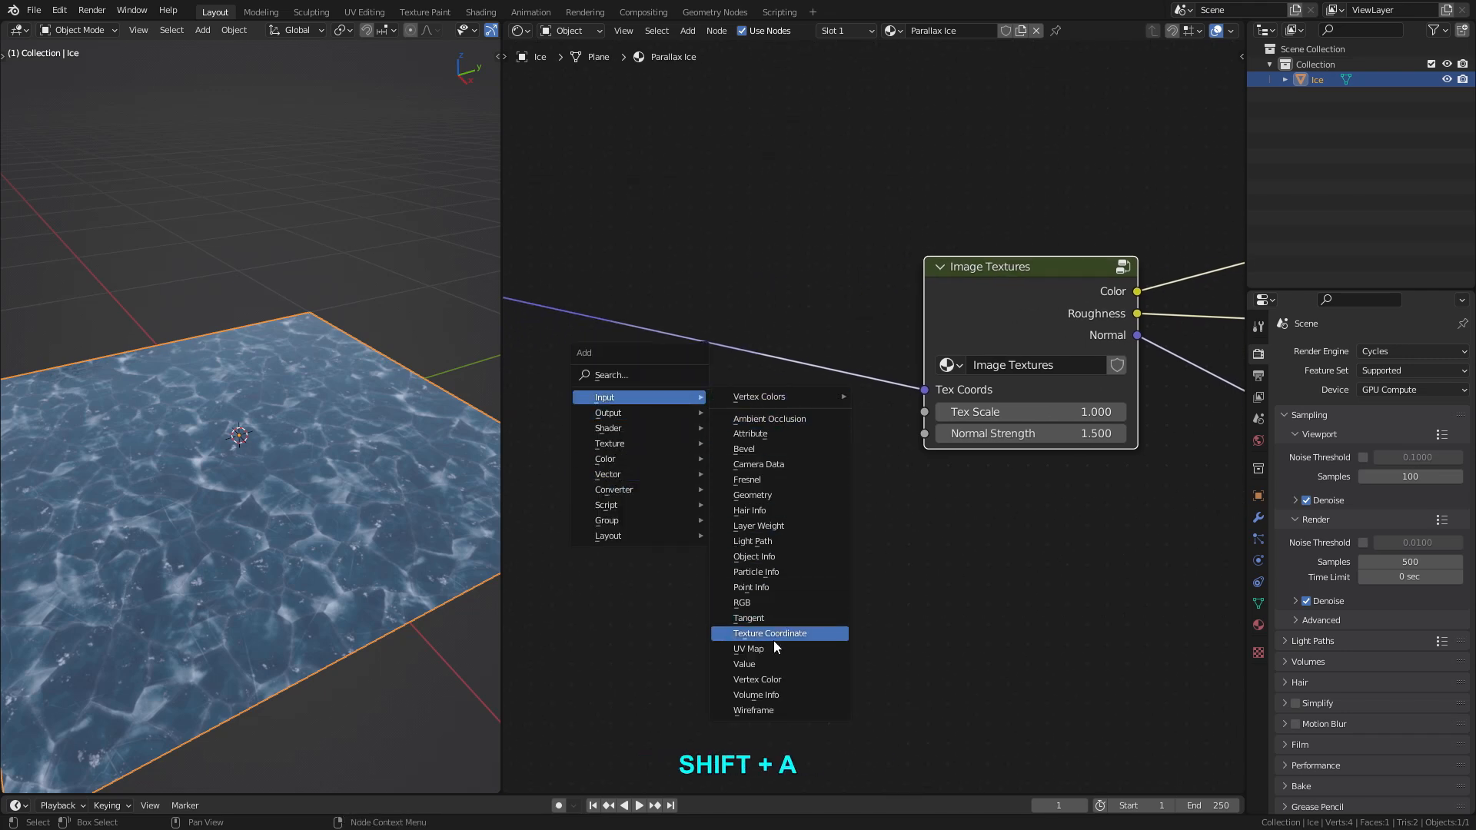
{"action": "left_click", "coordinate": [767, 664]}
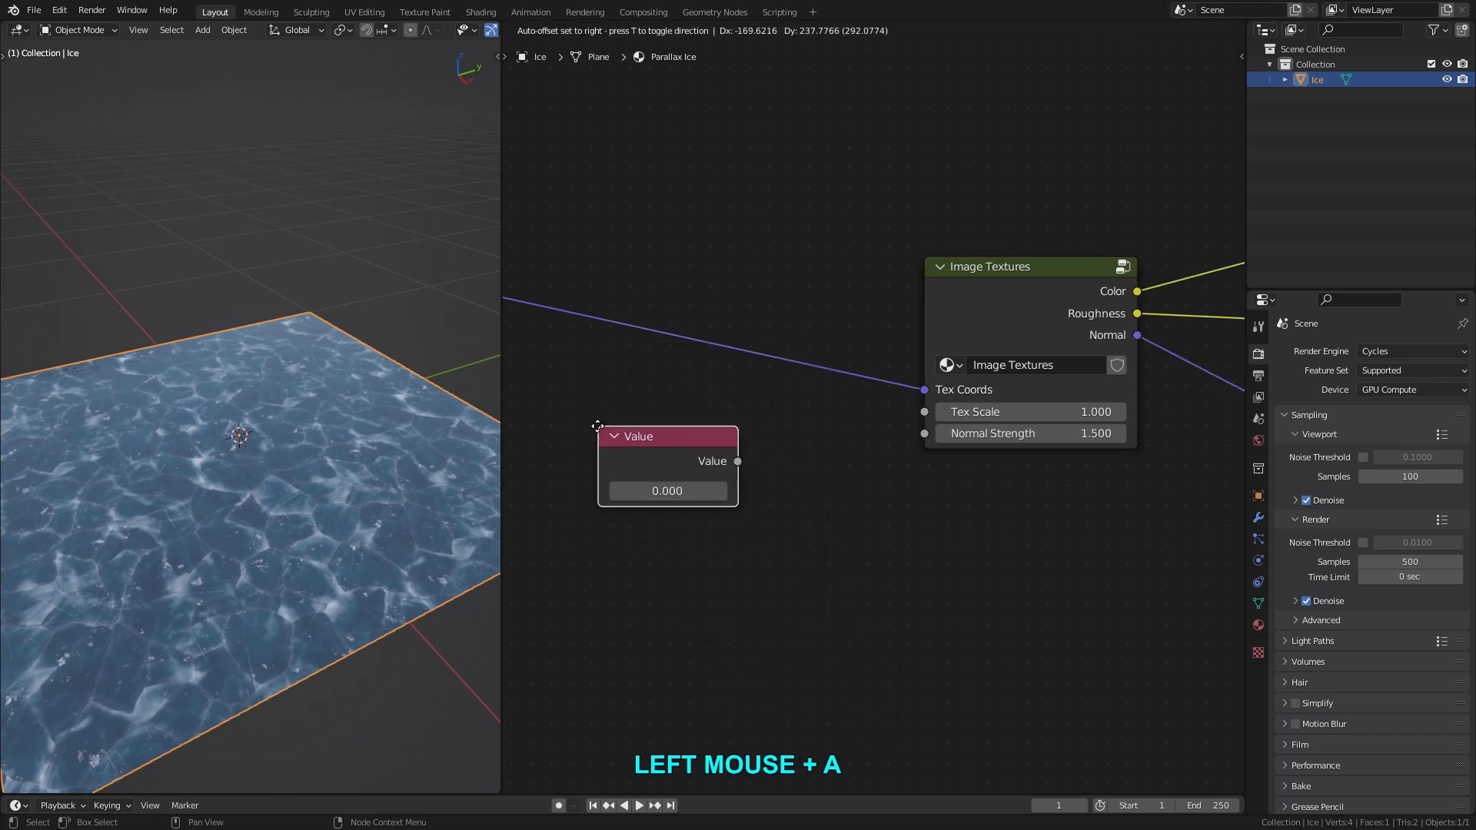
{"action": "left_click", "coordinate": [595, 432]}
{"action": "key", "text": "F2"}
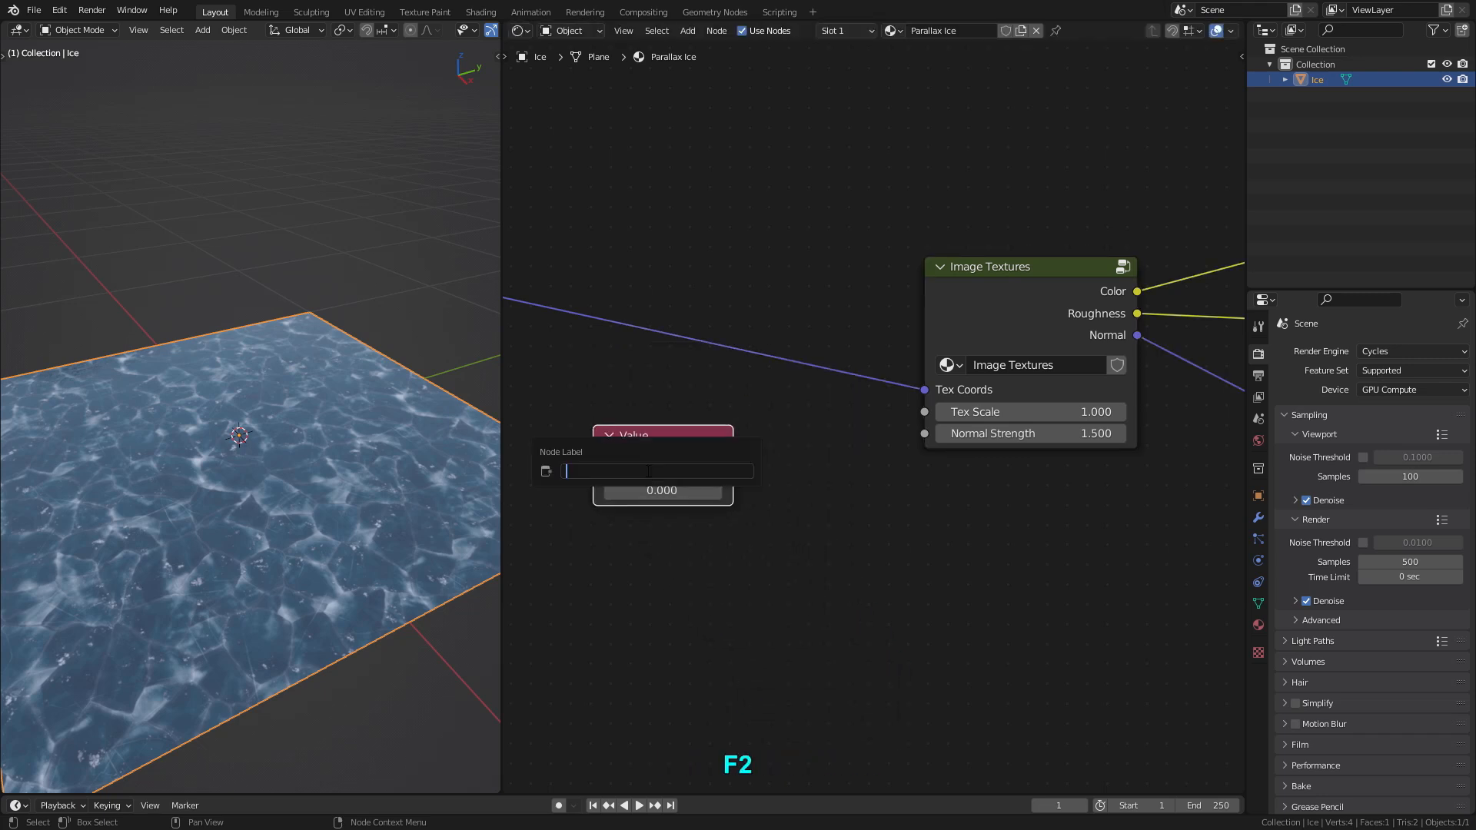
{"action": "type", "text": "Tex Scale"}
{"action": "key", "text": "Return"}
Link the Tex Scale node to the group's Tex Scale input and set its value to 1.
{"action": "left_click_drag", "start_coordinate": [738, 462], "coordinate": [921, 412]}
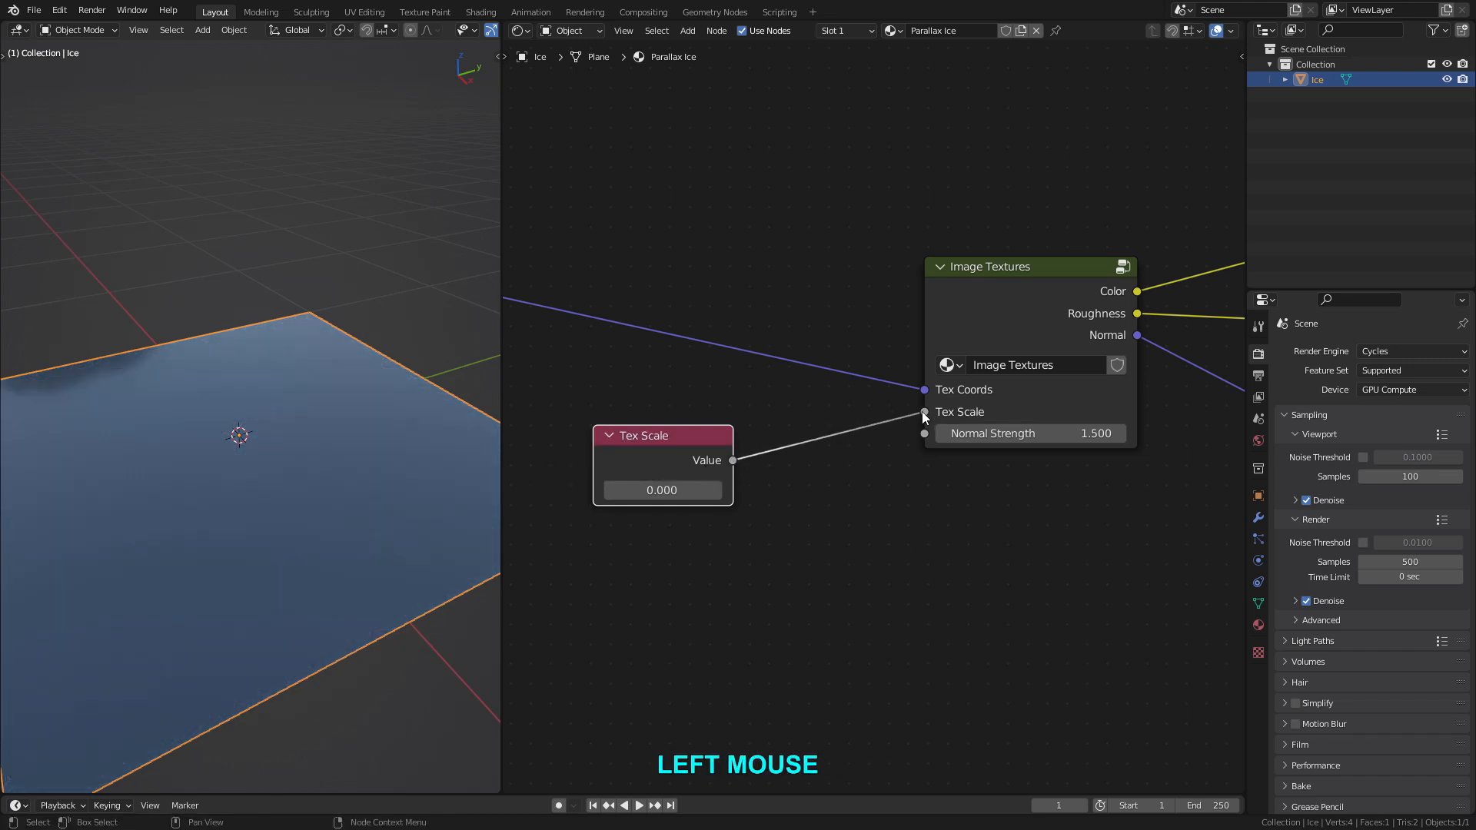
{"action": "left_click", "coordinate": [666, 490]}
{"action": "type", "text": "1"}
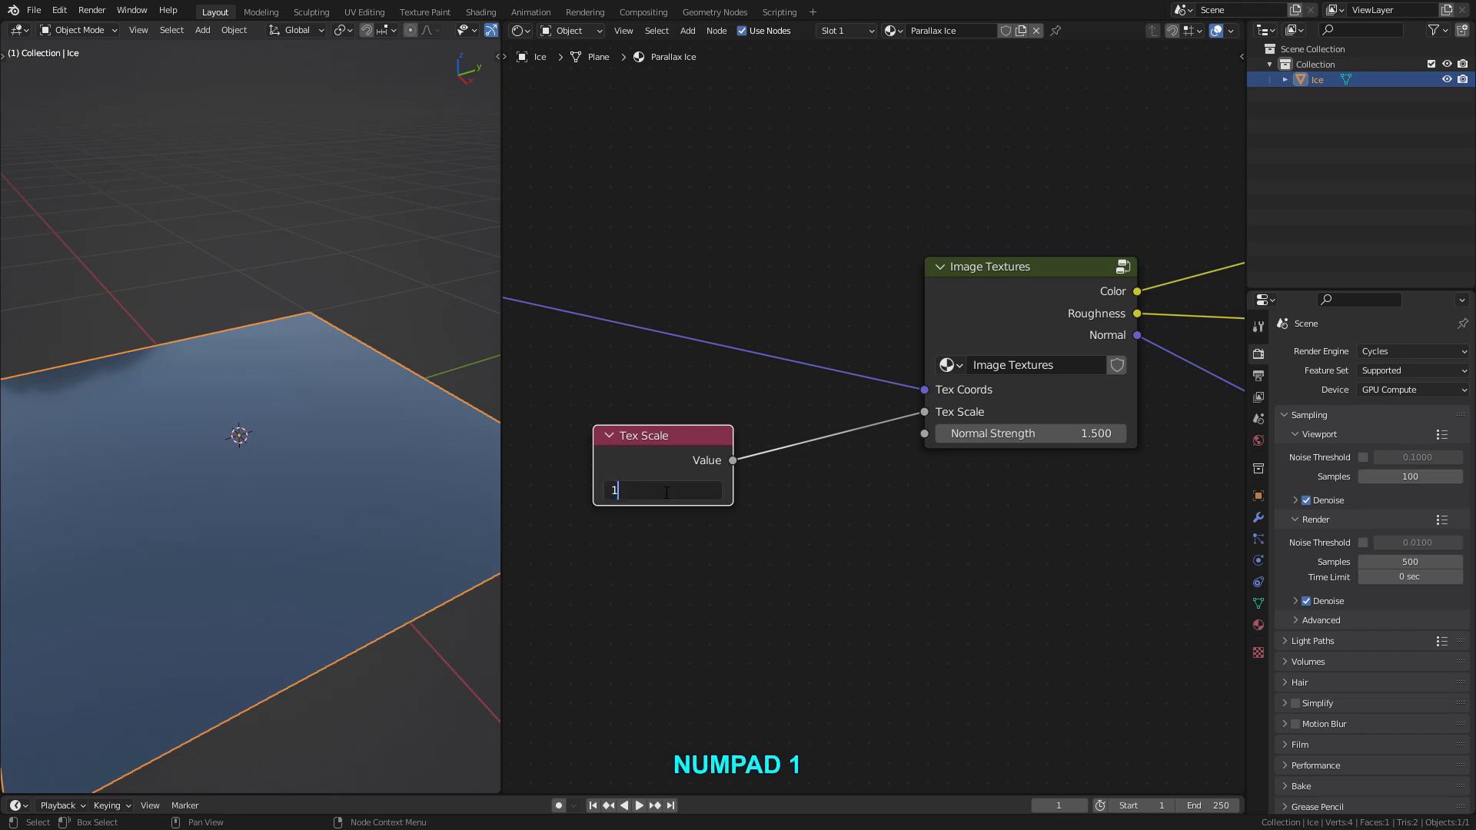
{"action": "key", "text": "Return"}
Duplicate the Tex Scale value node, place the copy below it and label it Normal Strength.
{"action": "middle_click_drag", "start_coordinate": [720, 471], "coordinate": [726, 386]}
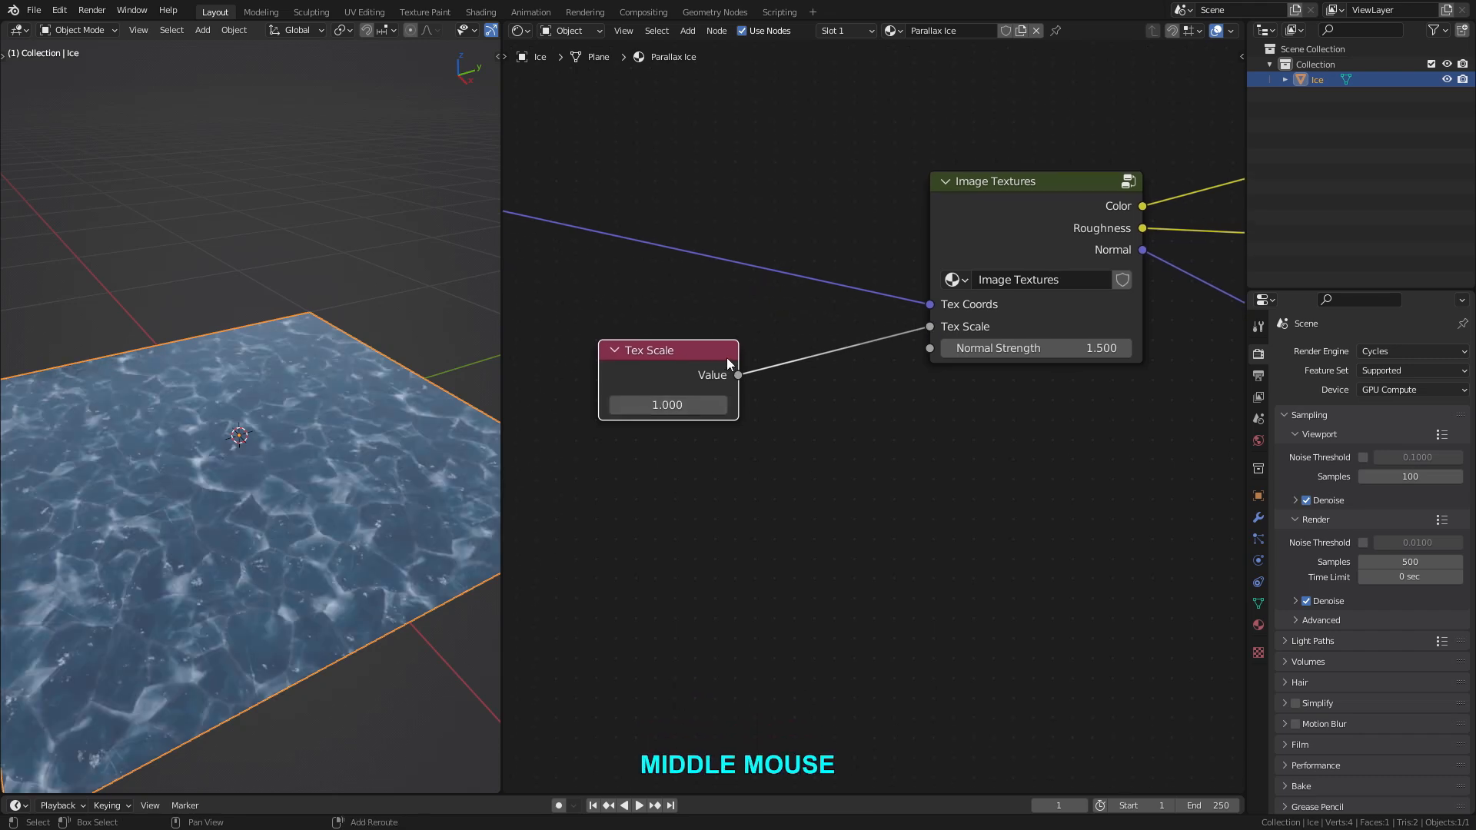
{"action": "key", "text": "shift+d"}
{"action": "middle_click", "coordinate": [724, 431]}
{"action": "left_click", "coordinate": [723, 514]}
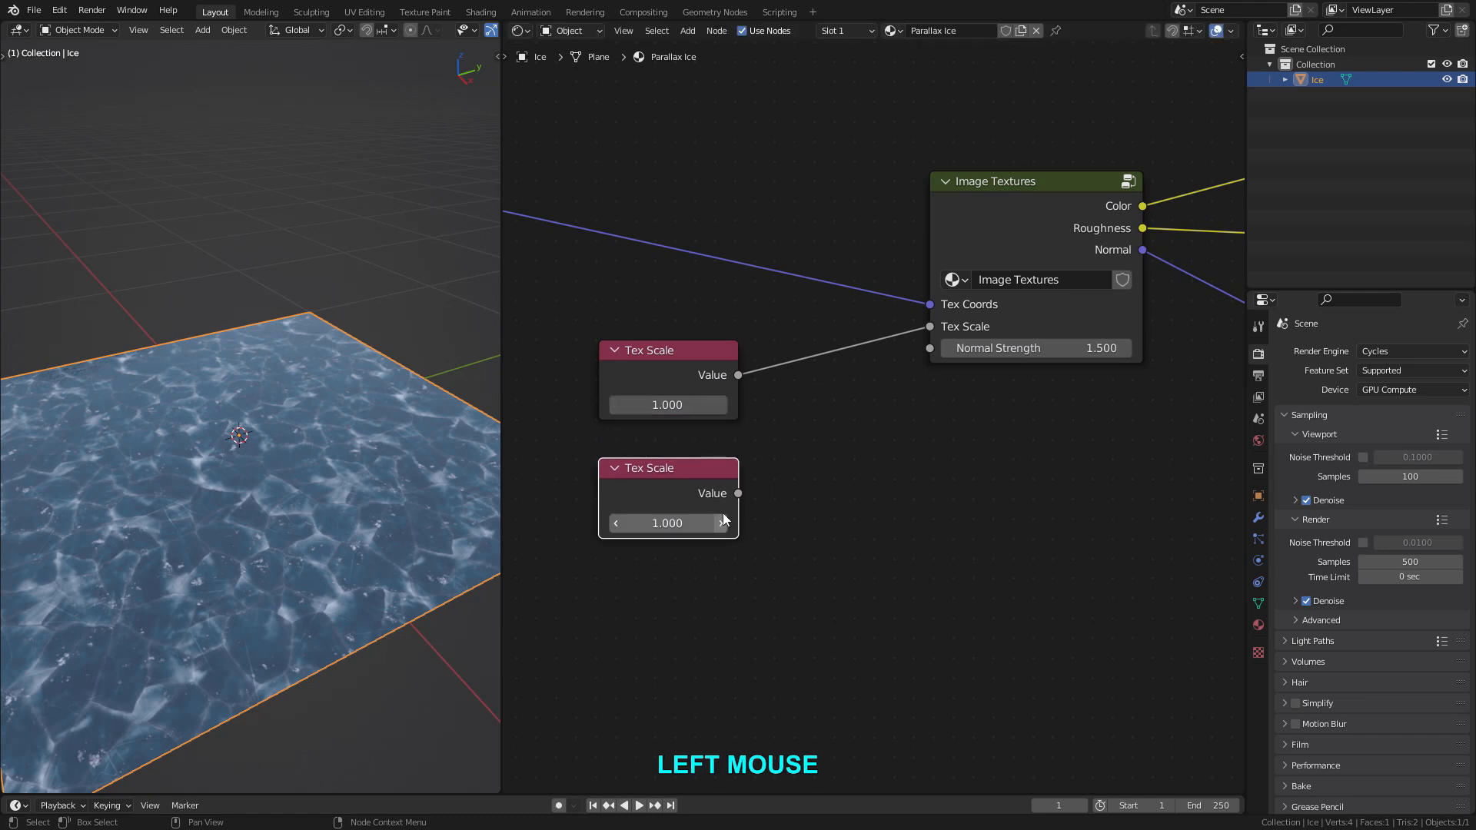
{"action": "key", "text": "F2"}
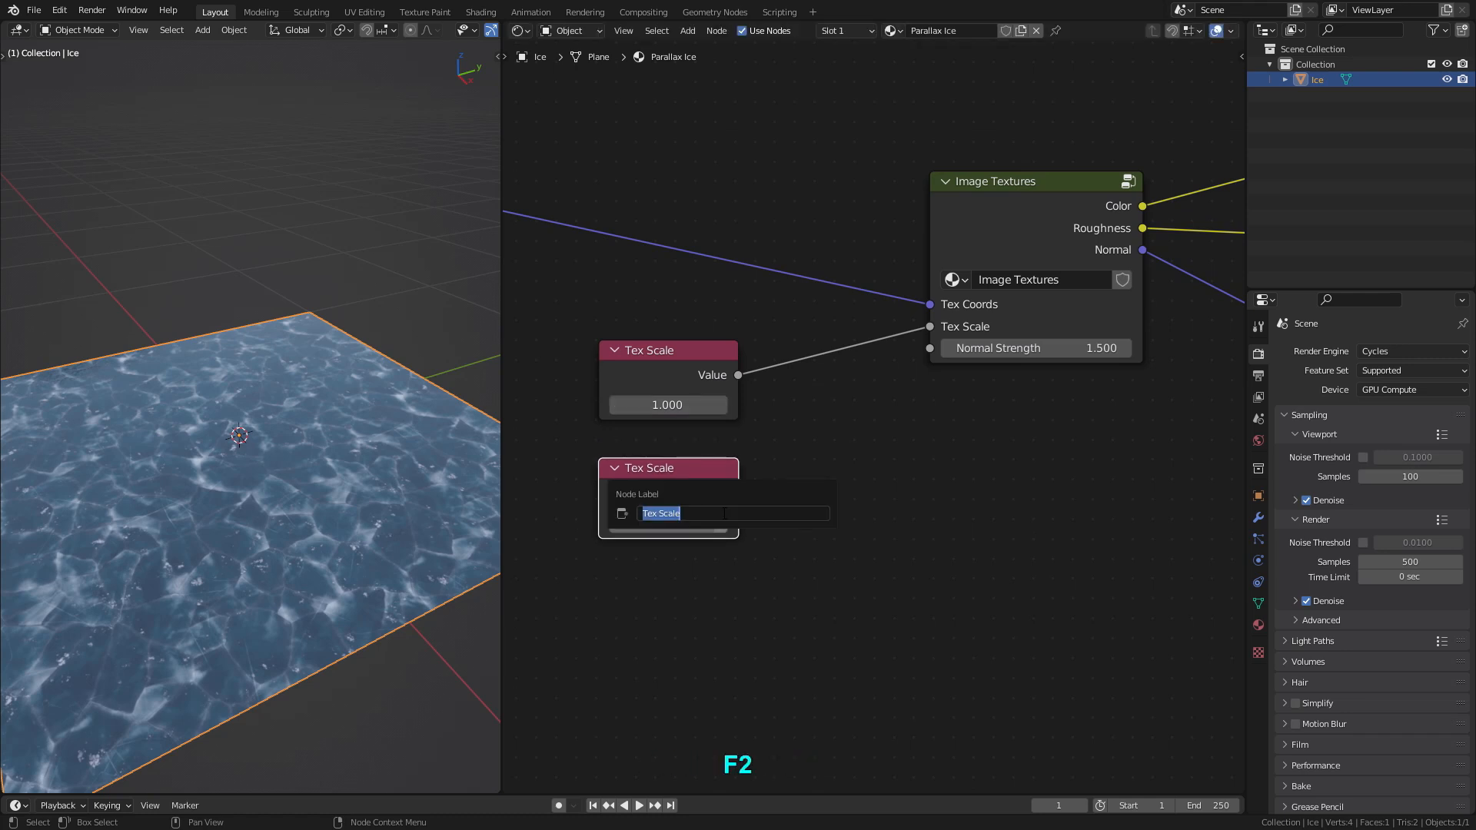
{"action": "type", "text": "Normal Strength"}
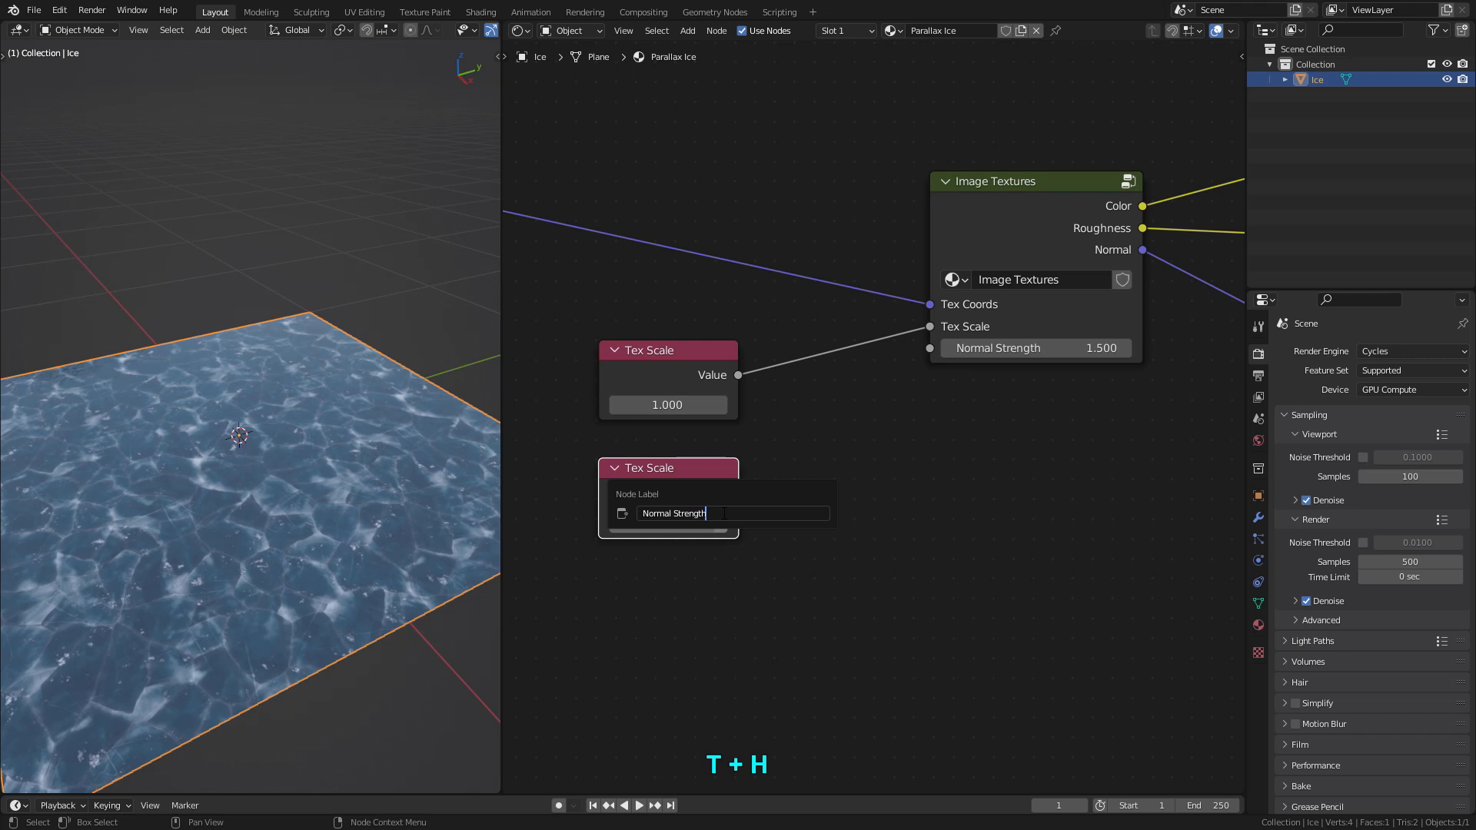
{"action": "key", "text": "Return"}
Link the Normal Strength node to the group's Normal Strength input and set its value to 1.5.
{"action": "left_click_drag", "start_coordinate": [738, 493], "coordinate": [931, 348]}
{"action": "left_click", "coordinate": [666, 523]}
{"action": "type", "text": "1.5"}
{"action": "key", "text": "Return"}
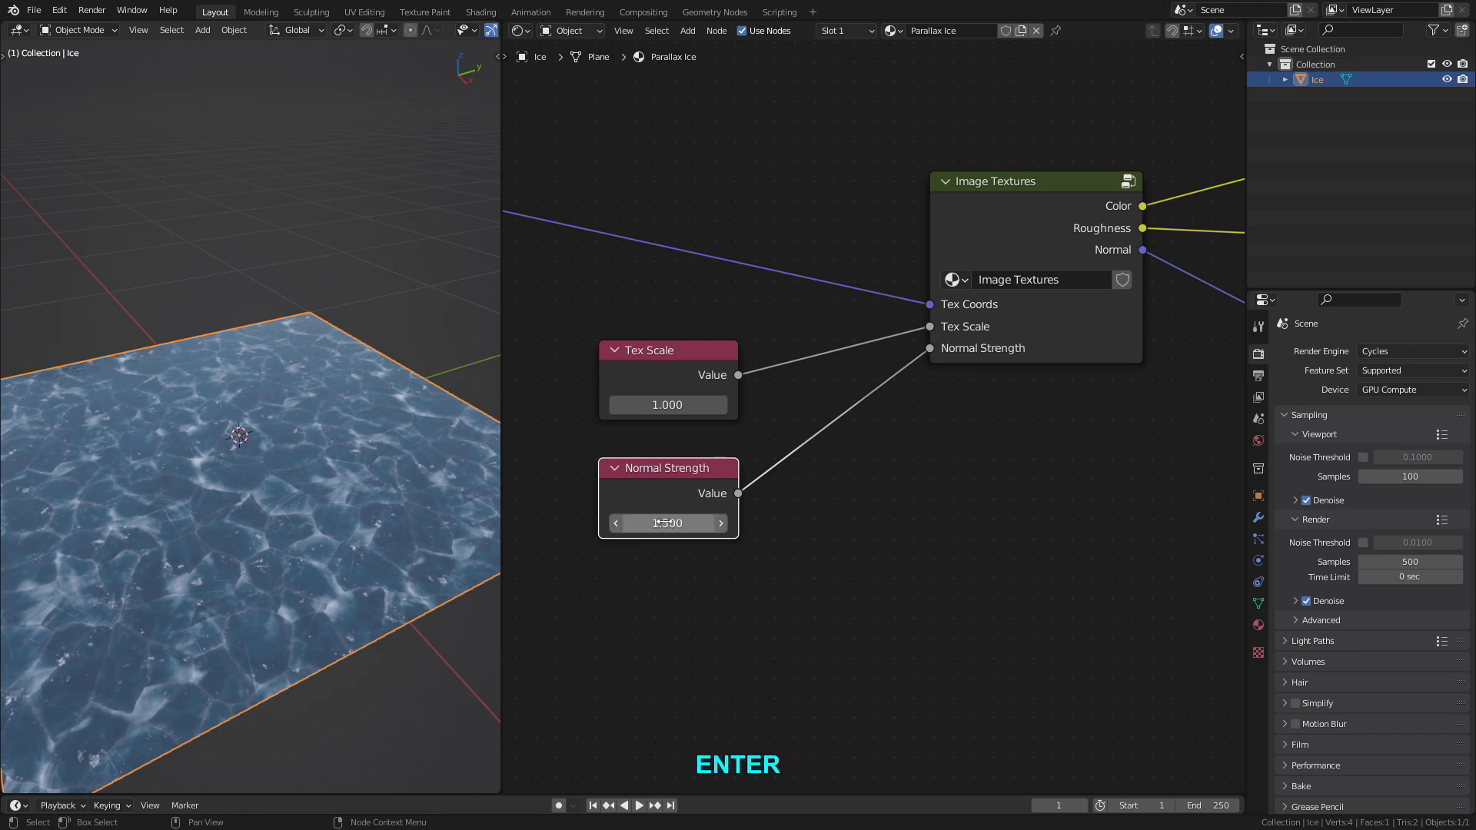
Select both value nodes and move them directly beneath the Geometry node.
{"action": "scroll", "coordinate": [961, 385], "scroll_direction": "down", "scroll_amount": 2}
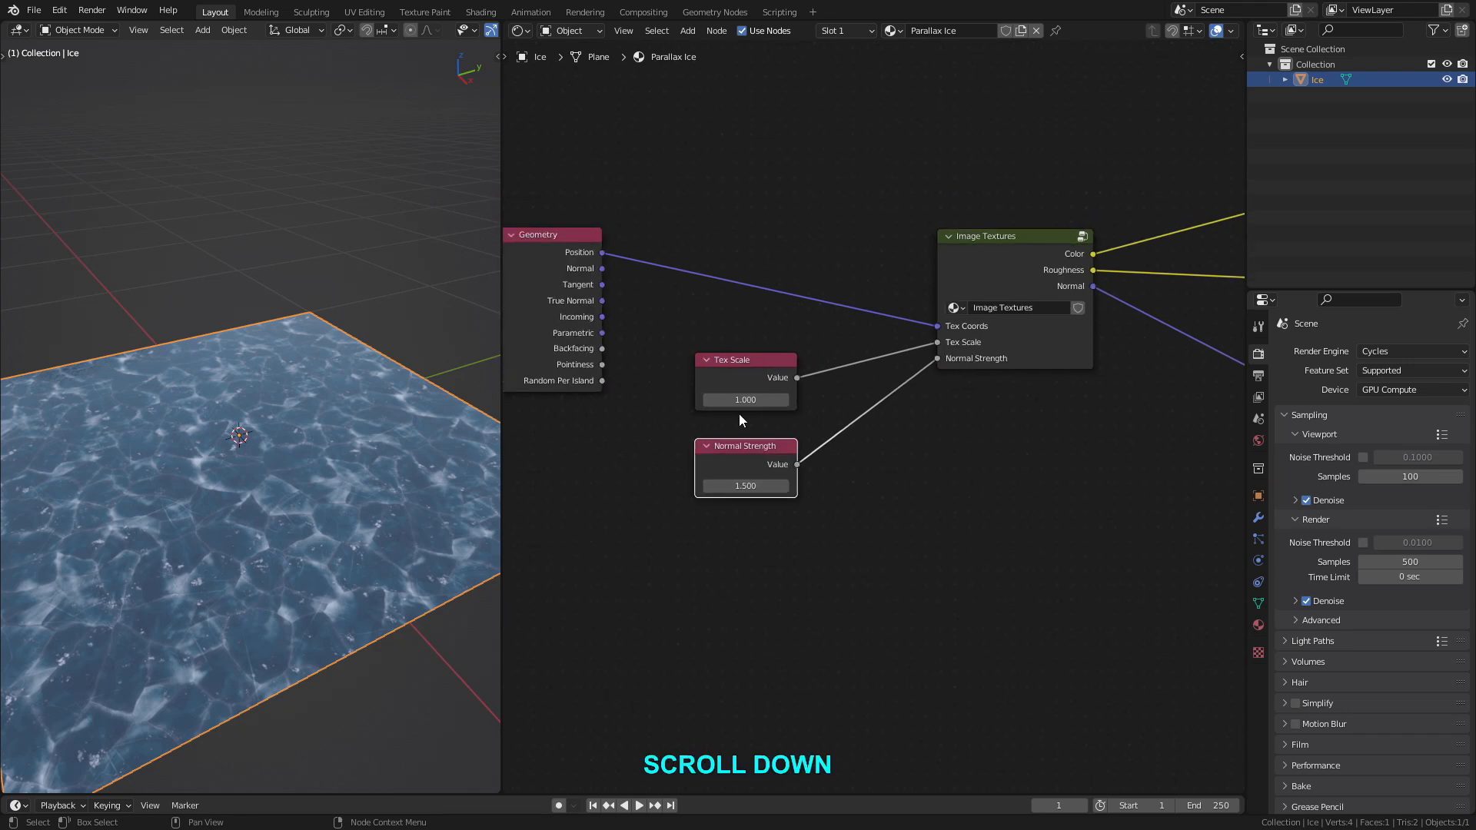
{"action": "middle_click_drag", "start_coordinate": [742, 412], "coordinate": [851, 329]}
{"action": "left_click_drag", "start_coordinate": [827, 292], "coordinate": [925, 469]}
{"action": "key", "text": "g"}
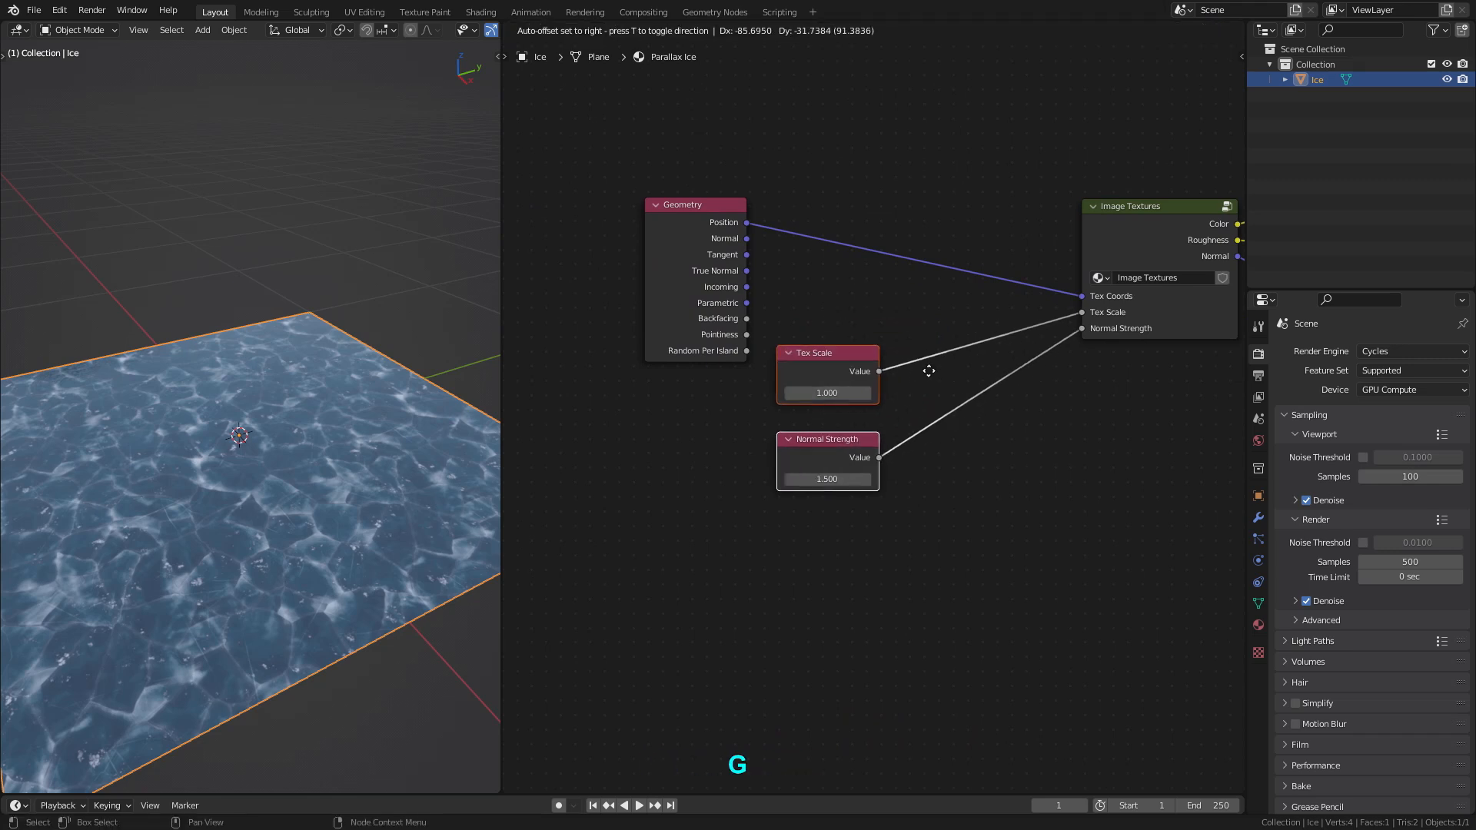
{"action": "left_click", "coordinate": [825, 400]}
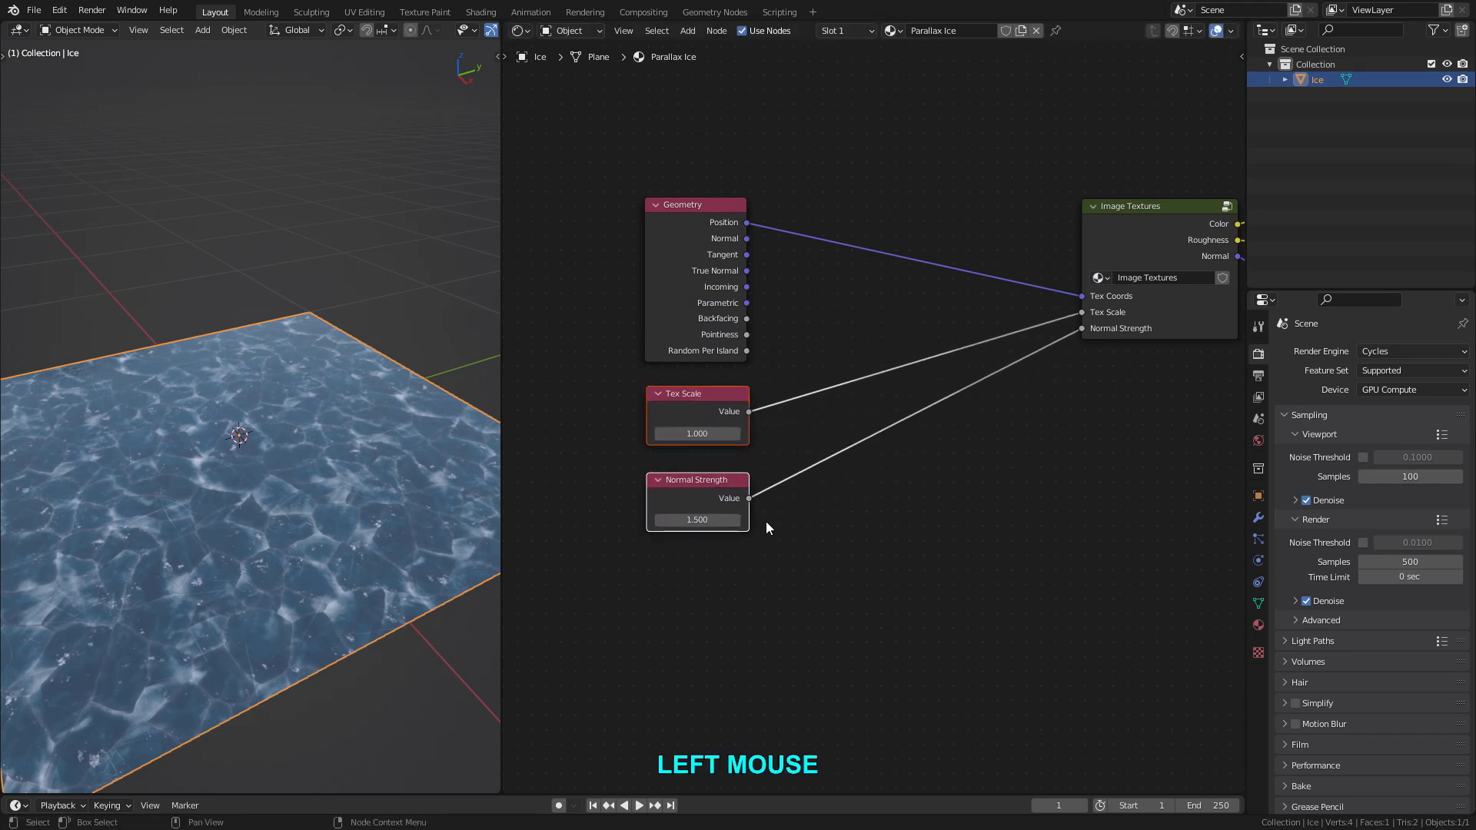
{"action": "scroll", "coordinate": [892, 532], "scroll_direction": "down", "scroll_amount": 2}
{"action": "middle_click_drag", "start_coordinate": [920, 520], "coordinate": [772, 463]}
{"action": "scroll", "coordinate": [809, 469], "scroll_direction": "down", "scroll_amount": 1}
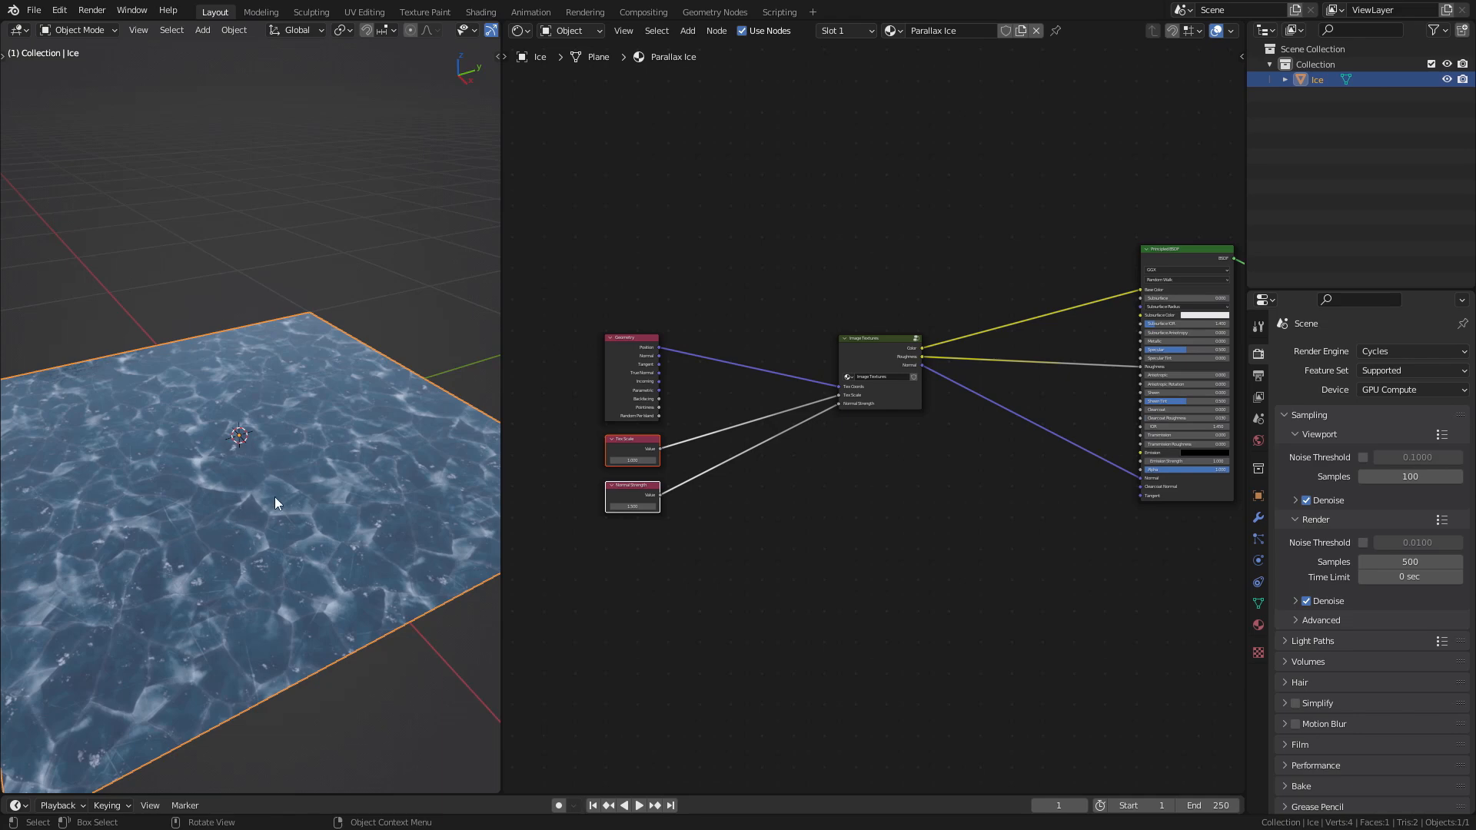
Maximize the 3D viewport, duplicate the ice plane and raise the copy about 0.34 m along Z.
{"action": "key", "text": "ctrl+space"}
{"action": "middle_click_drag", "start_coordinate": [657, 484], "coordinate": [724, 468]}
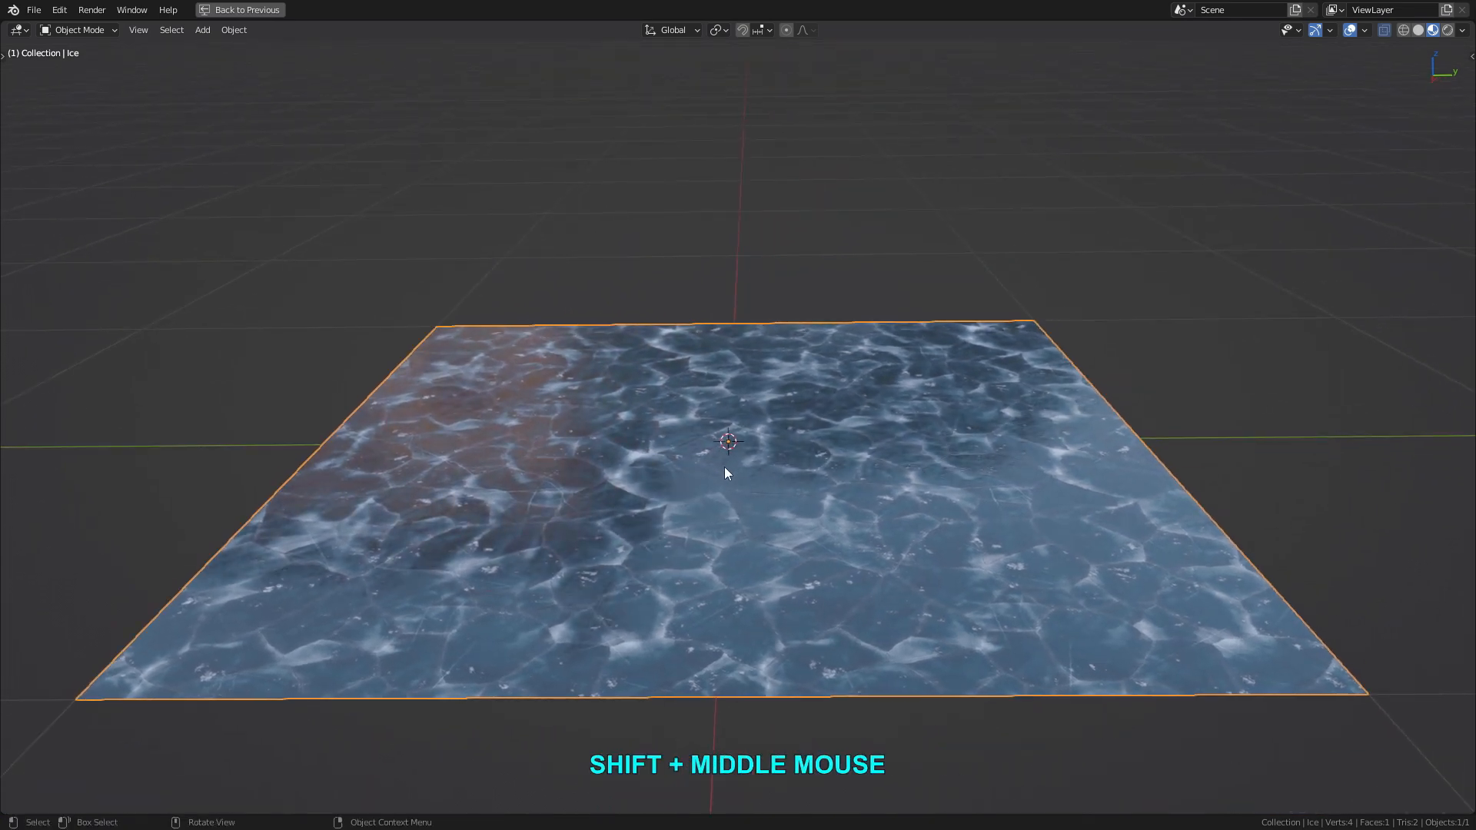
{"action": "key", "text": "shift+d"}
{"action": "key", "text": "z"}
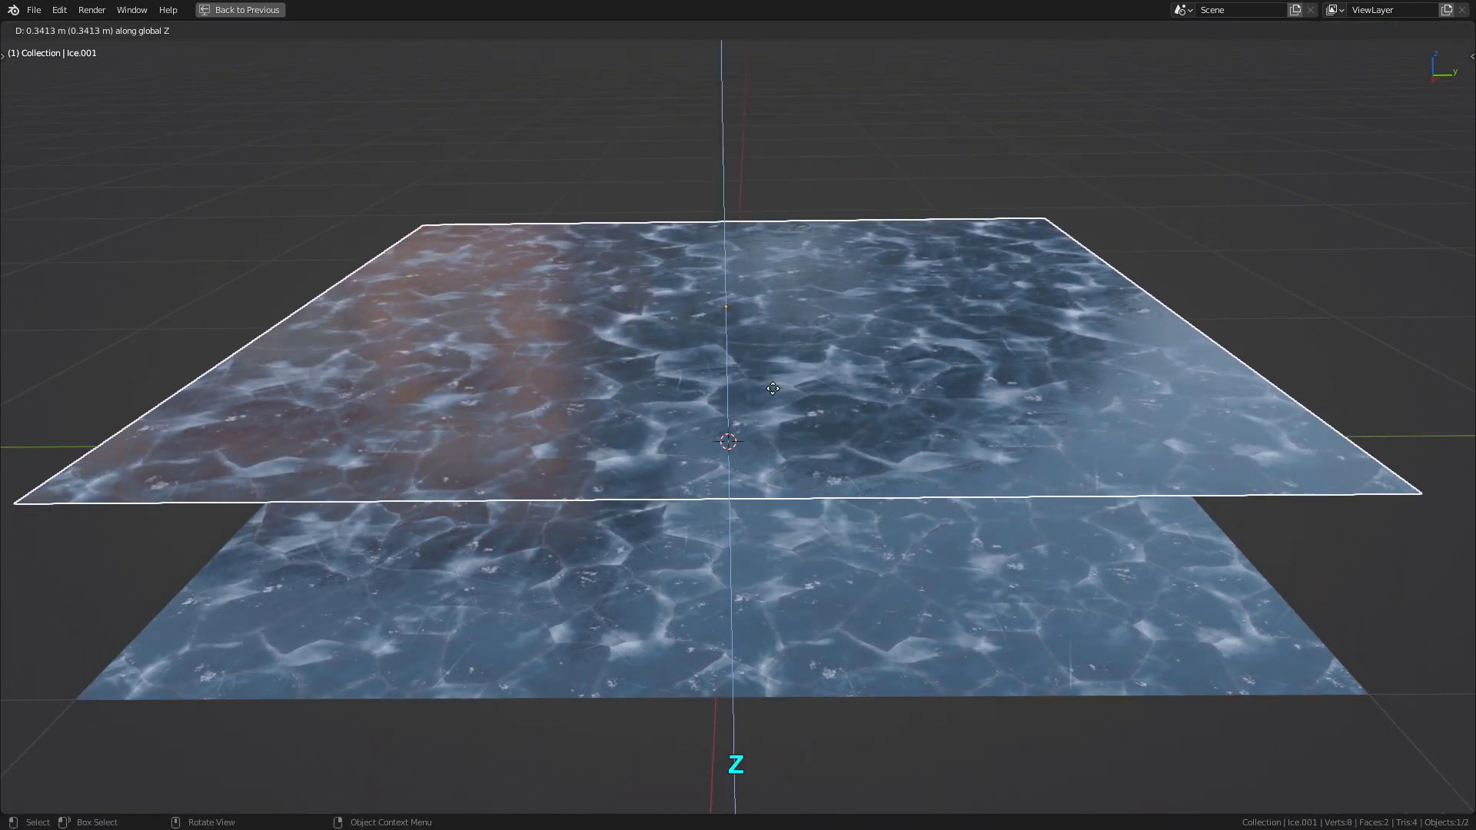
{"action": "left_click", "coordinate": [772, 386]}
View the stacked planes from the side, delete the upper copy, then reselect the original plane and restore the editor layout.
{"action": "middle_click_drag", "start_coordinate": [772, 386], "coordinate": [1198, 418]}
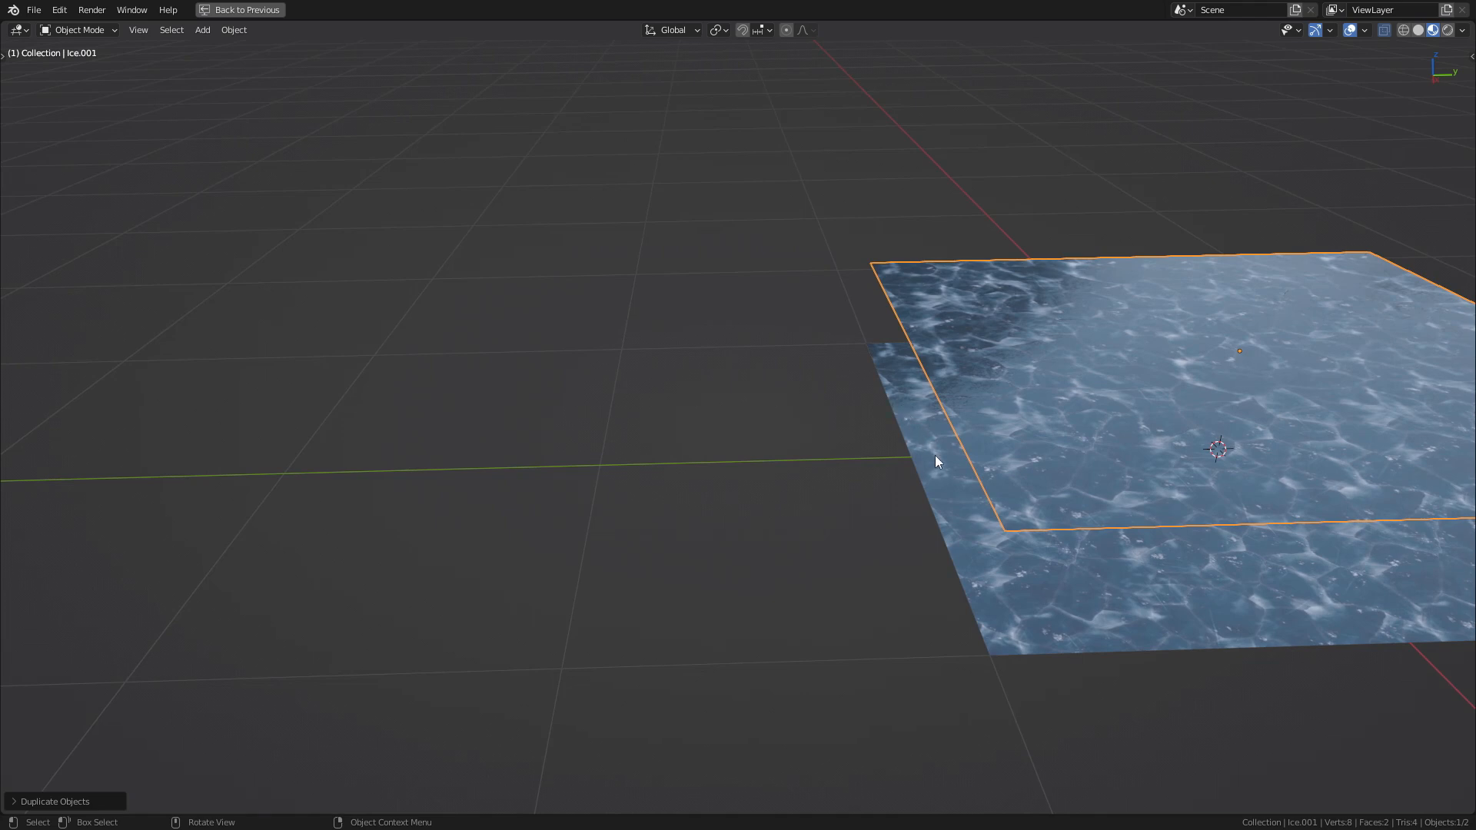
{"action": "middle_click_drag", "start_coordinate": [1298, 428], "coordinate": [749, 424], "text": "shift"}
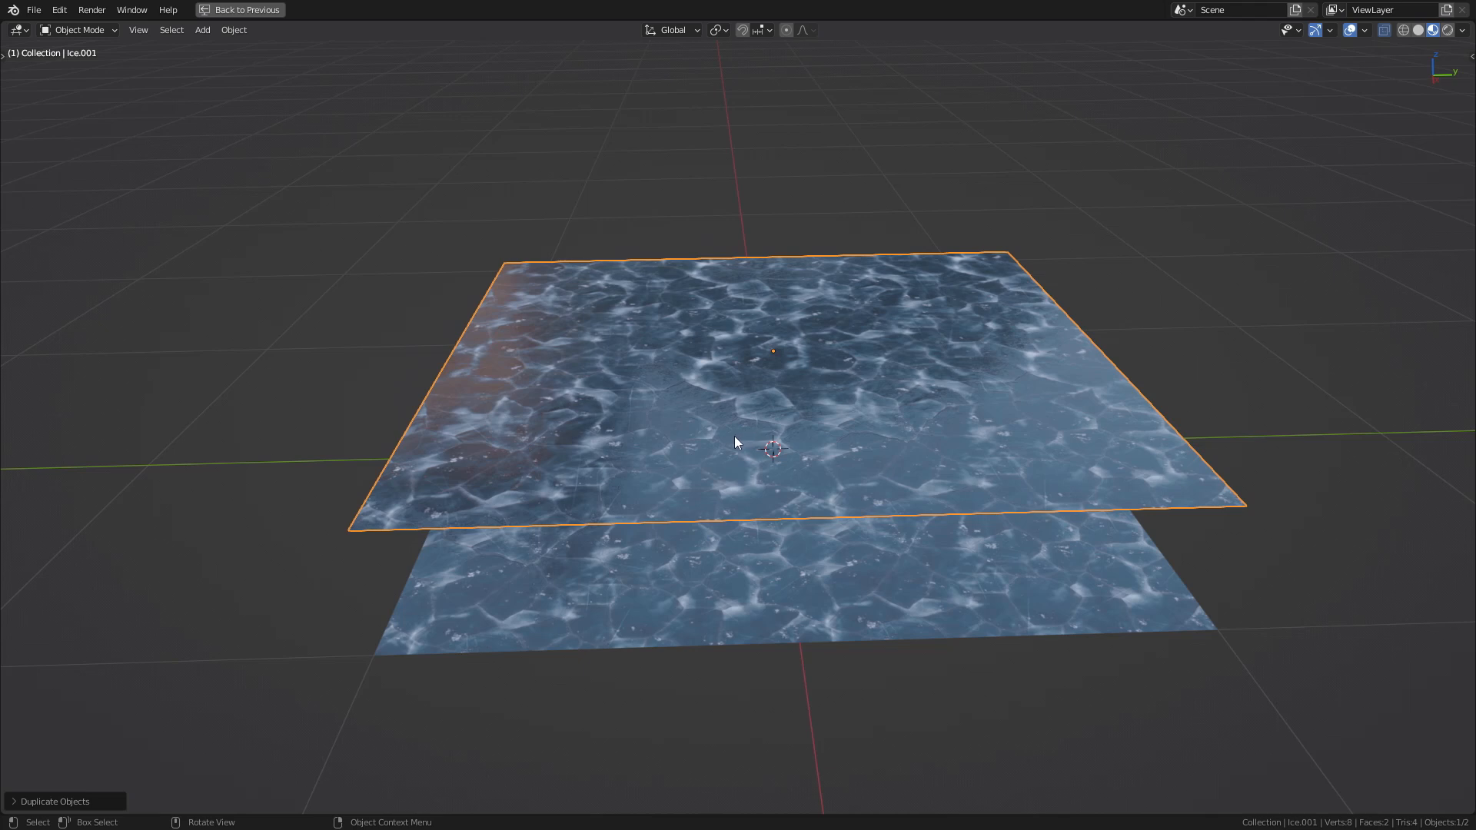
{"action": "key", "text": "x"}
{"action": "left_click", "coordinate": [764, 437]}
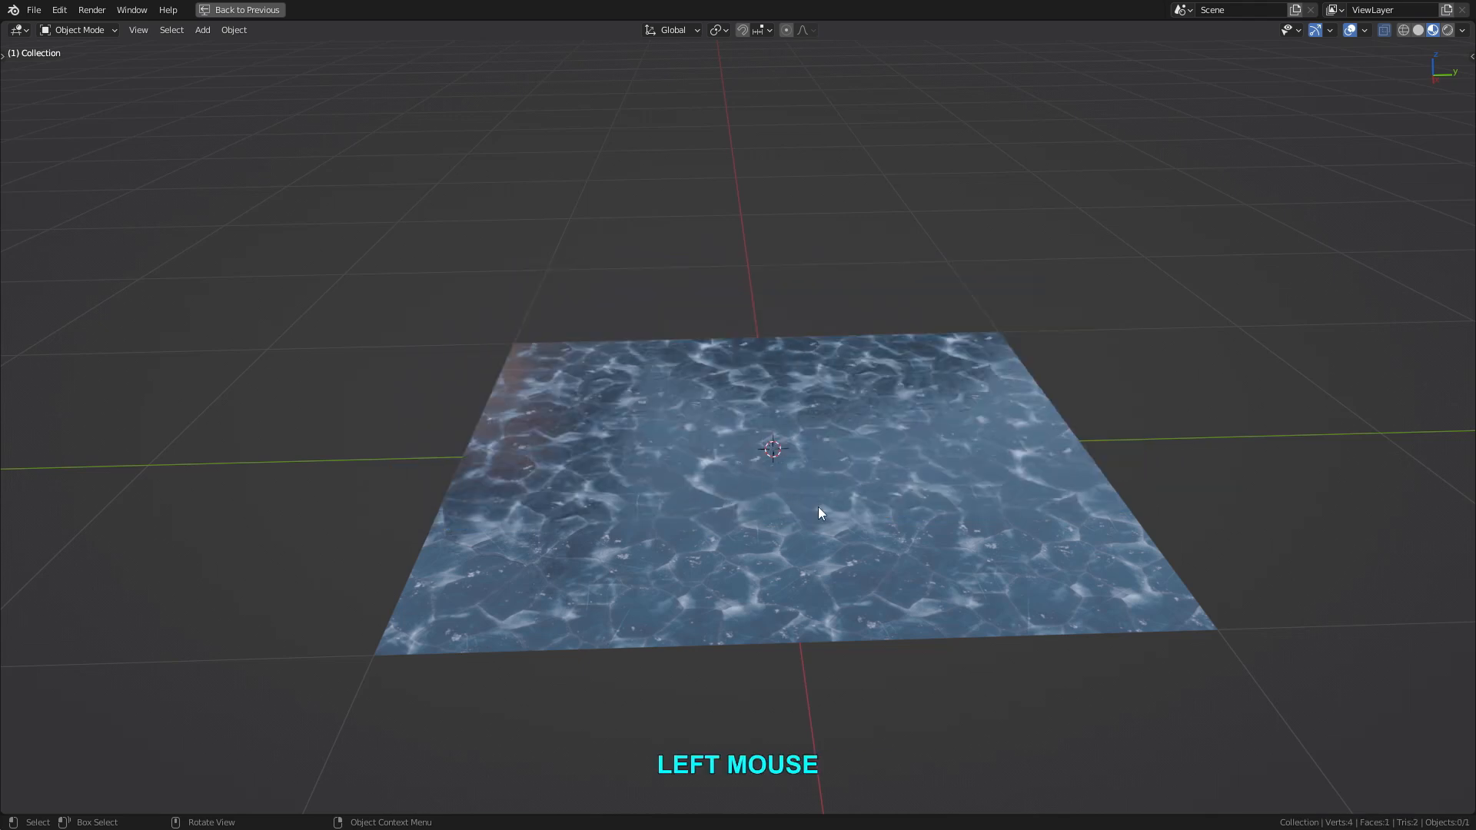
{"action": "left_click", "coordinate": [768, 500]}
{"action": "key", "text": "ctrl+space"}
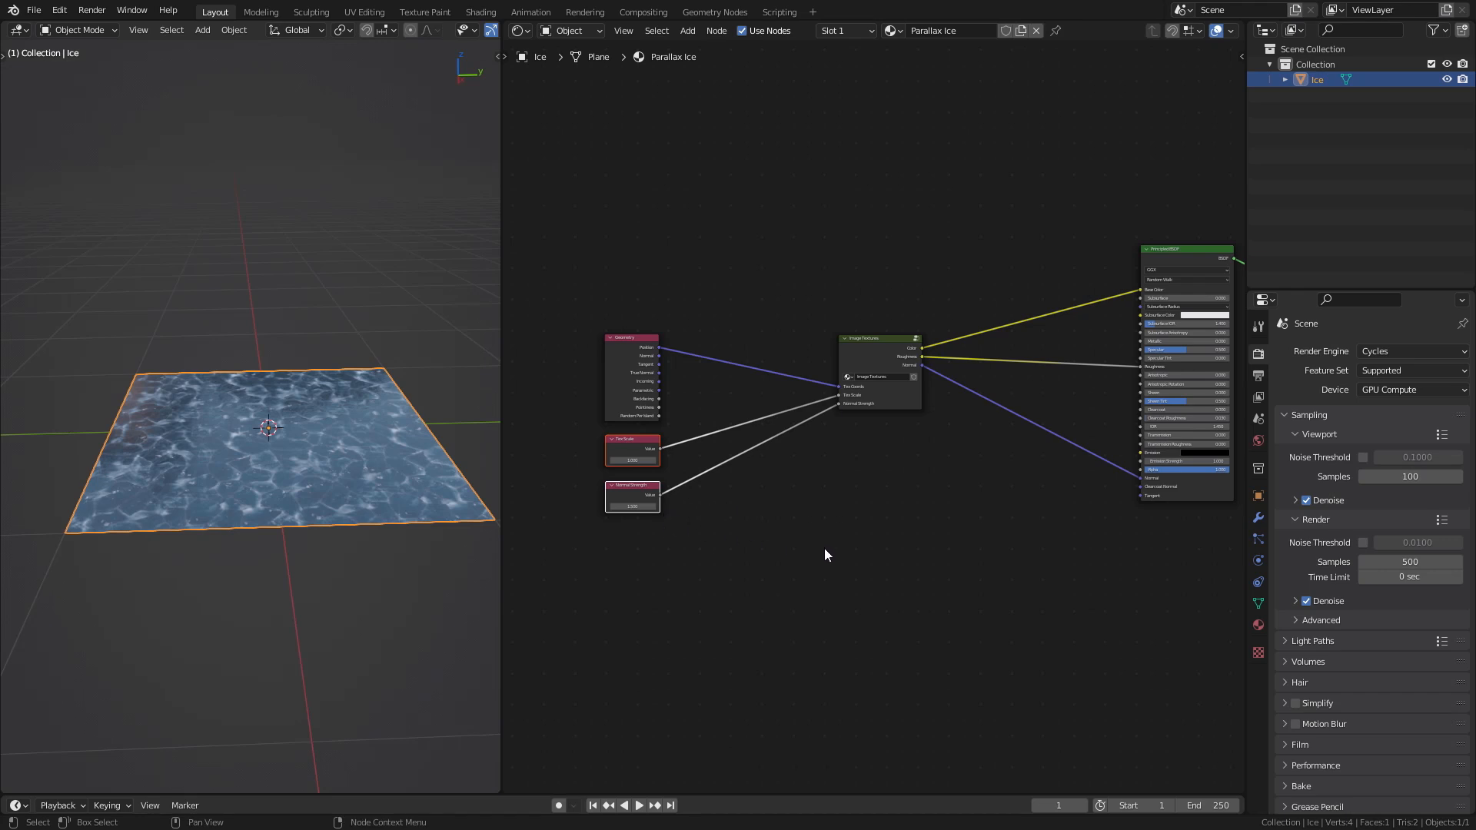
Duplicate the Image Textures group node and place the copy well below the original.
{"action": "left_click", "coordinate": [870, 348]}
{"action": "scroll", "coordinate": [865, 389], "scroll_direction": "down", "scroll_amount": 2}
{"action": "middle_click_drag", "start_coordinate": [889, 413], "coordinate": [870, 264]}
{"action": "key", "text": "shift+d"}
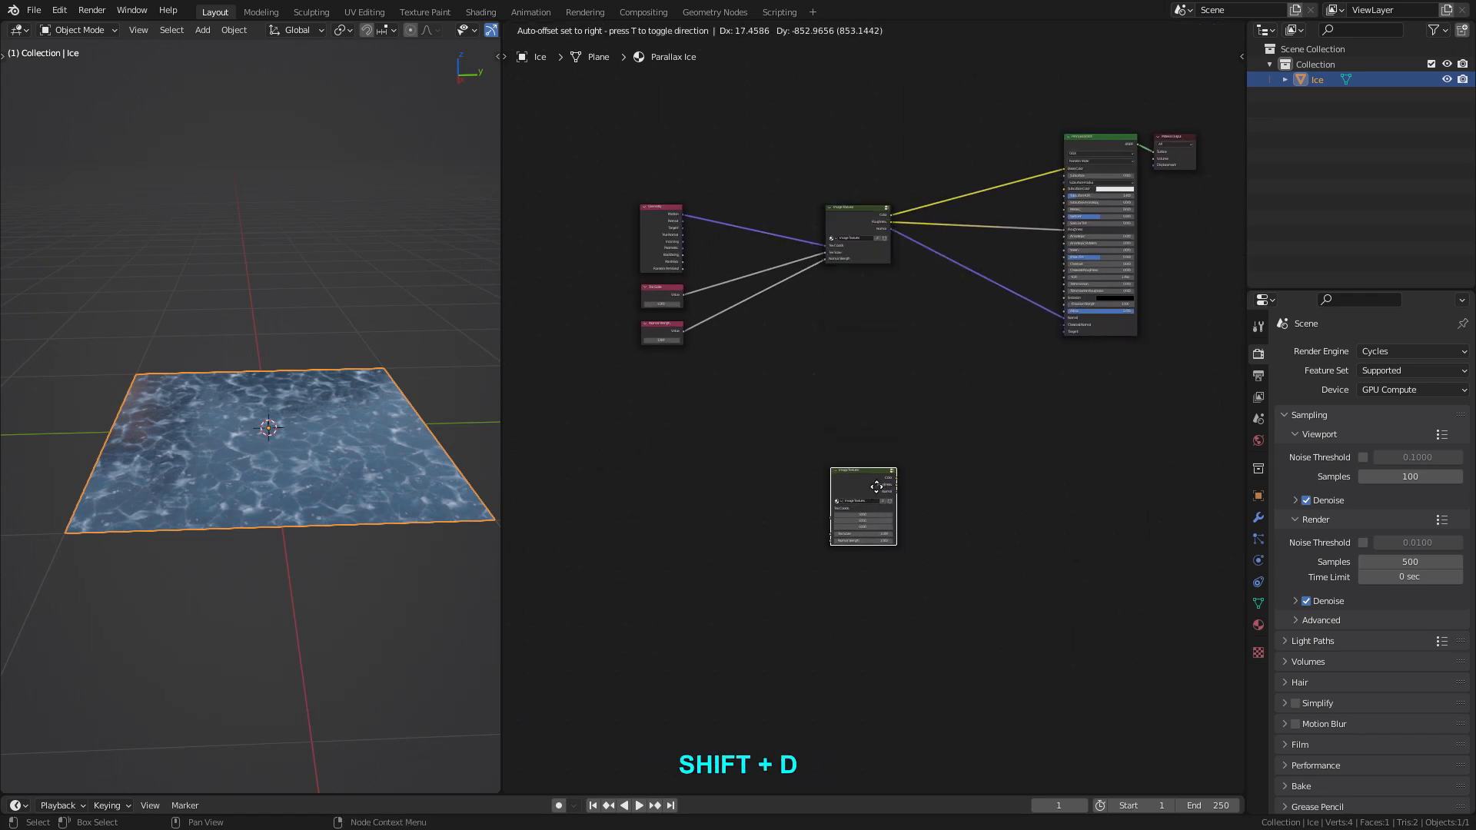
{"action": "left_click", "coordinate": [876, 512]}
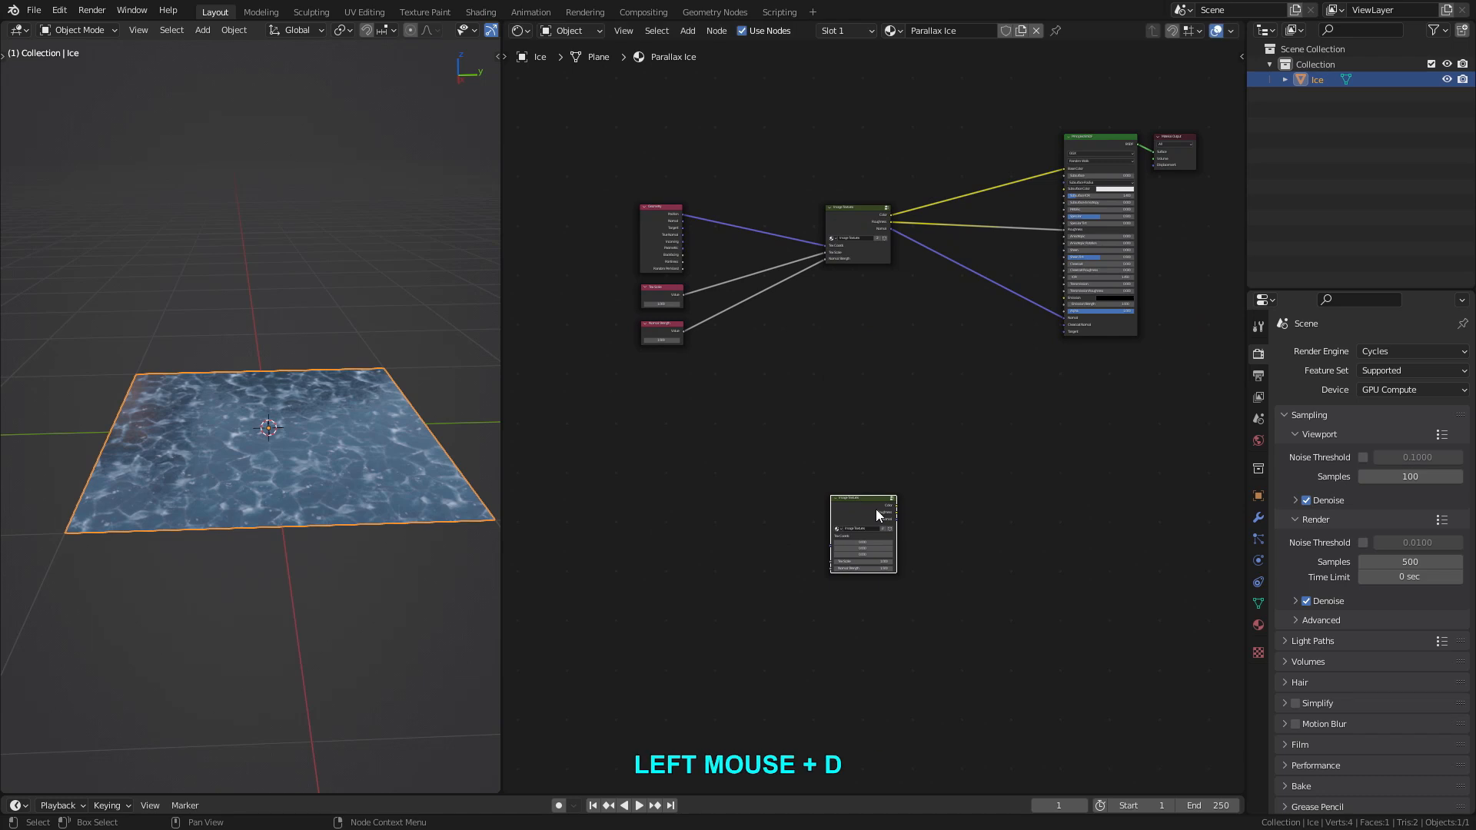
Link Geometry Position, Tex Scale and Normal Strength to the duplicated group's matching inputs and preview its Color output.
{"action": "scroll", "coordinate": [828, 509], "scroll_direction": "up", "scroll_amount": 2}
{"action": "middle_click_drag", "start_coordinate": [792, 444], "coordinate": [804, 486]}
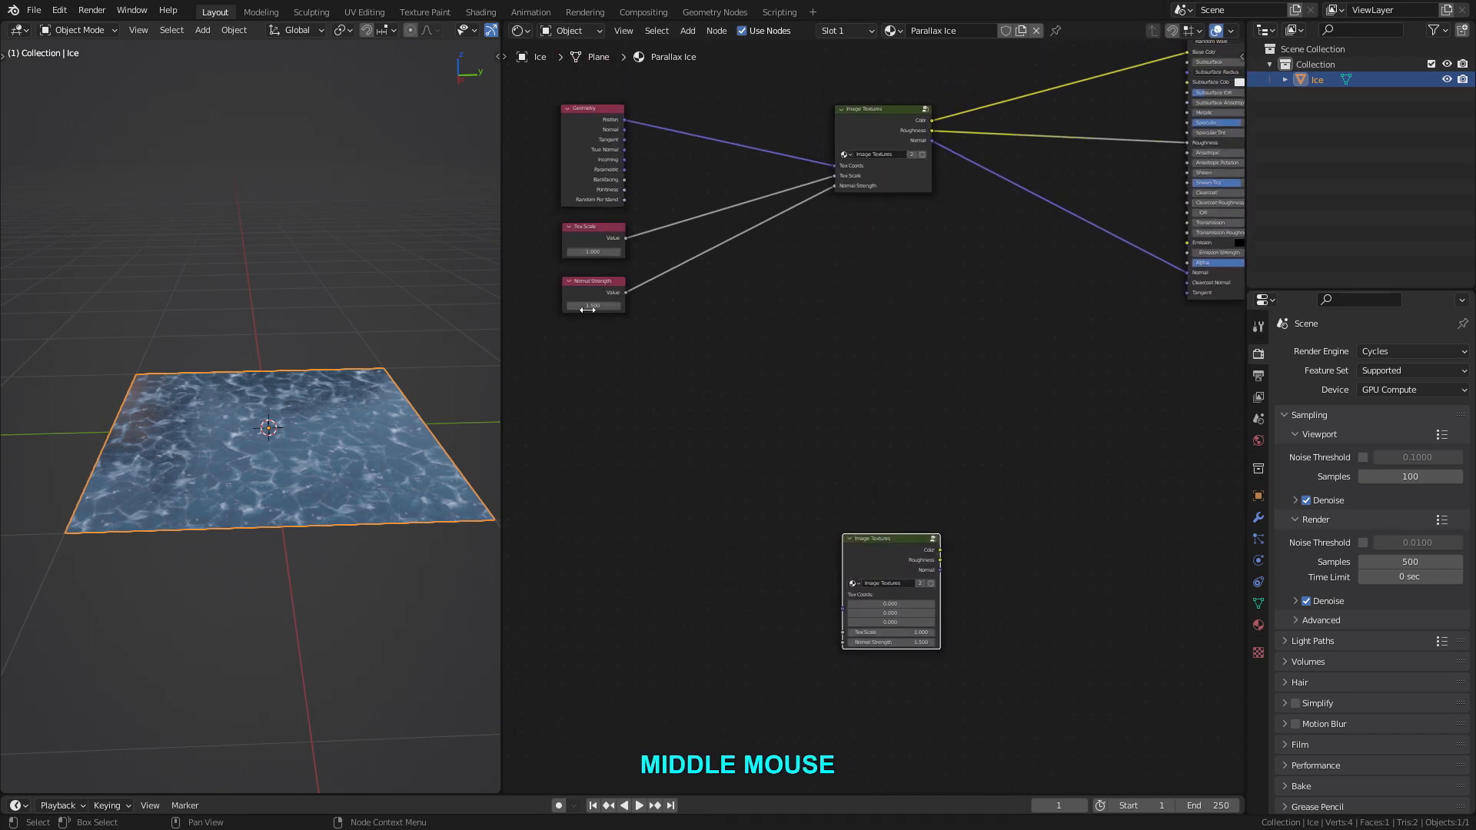
{"action": "left_click_drag", "start_coordinate": [624, 119], "coordinate": [846, 605]}
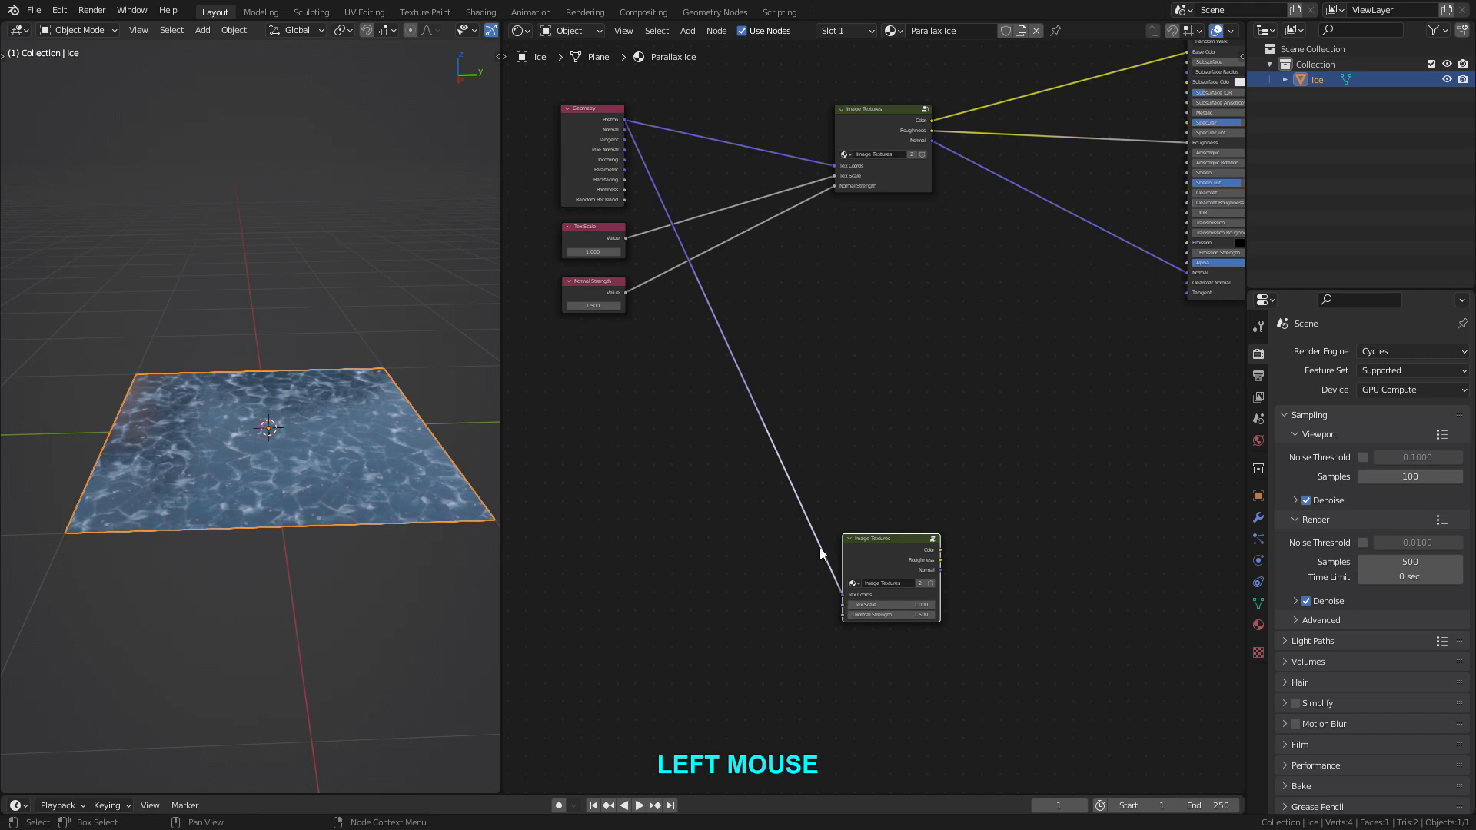
{"action": "scroll", "coordinate": [822, 557], "scroll_direction": "up", "scroll_amount": 1}
{"action": "left_click_drag", "start_coordinate": [612, 212], "coordinate": [844, 612]}
{"action": "left_click_drag", "start_coordinate": [611, 274], "coordinate": [844, 621]}
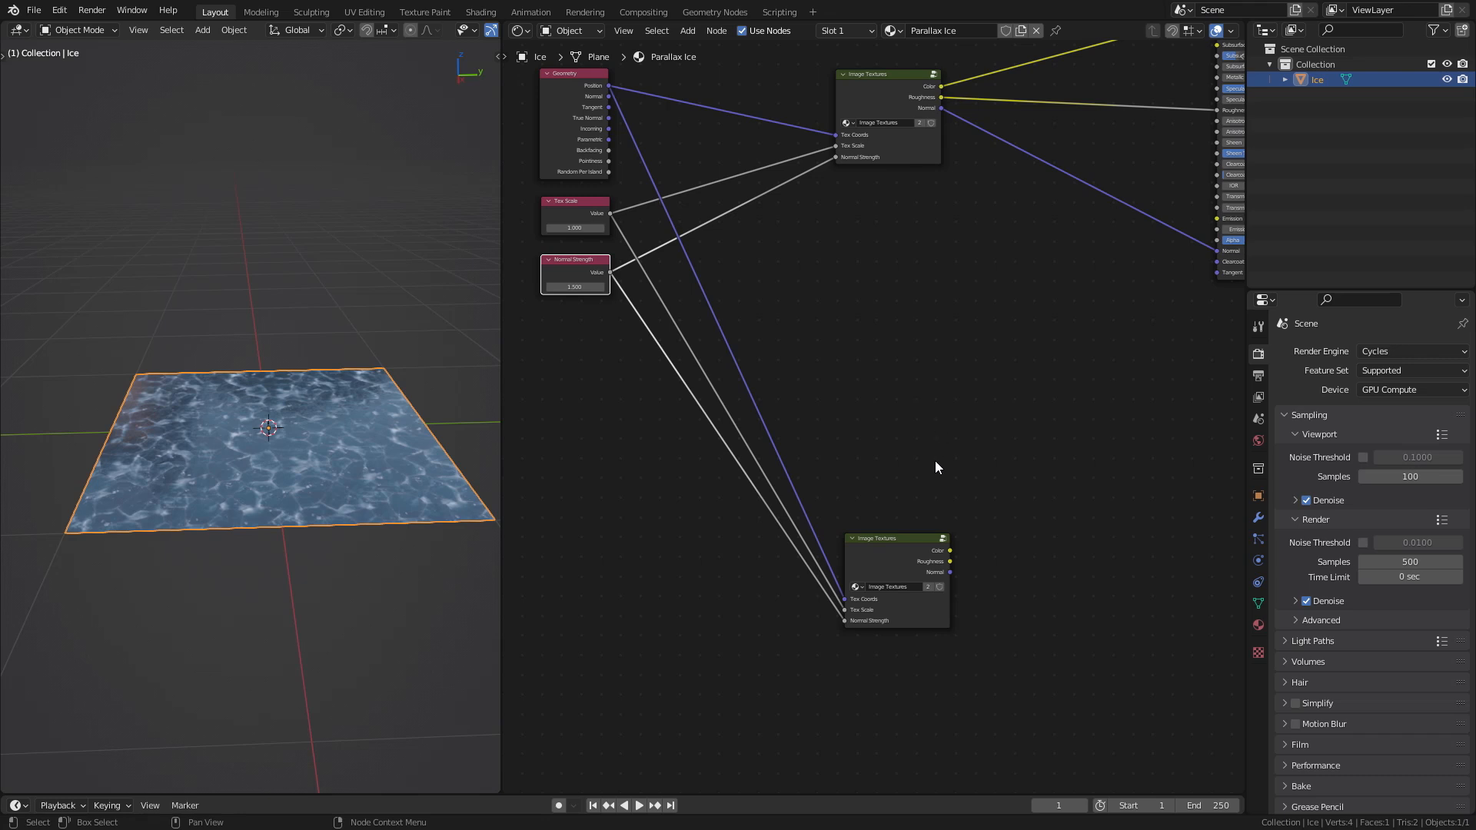
{"action": "left_click", "coordinate": [919, 540], "text": "ctrl+shift"}
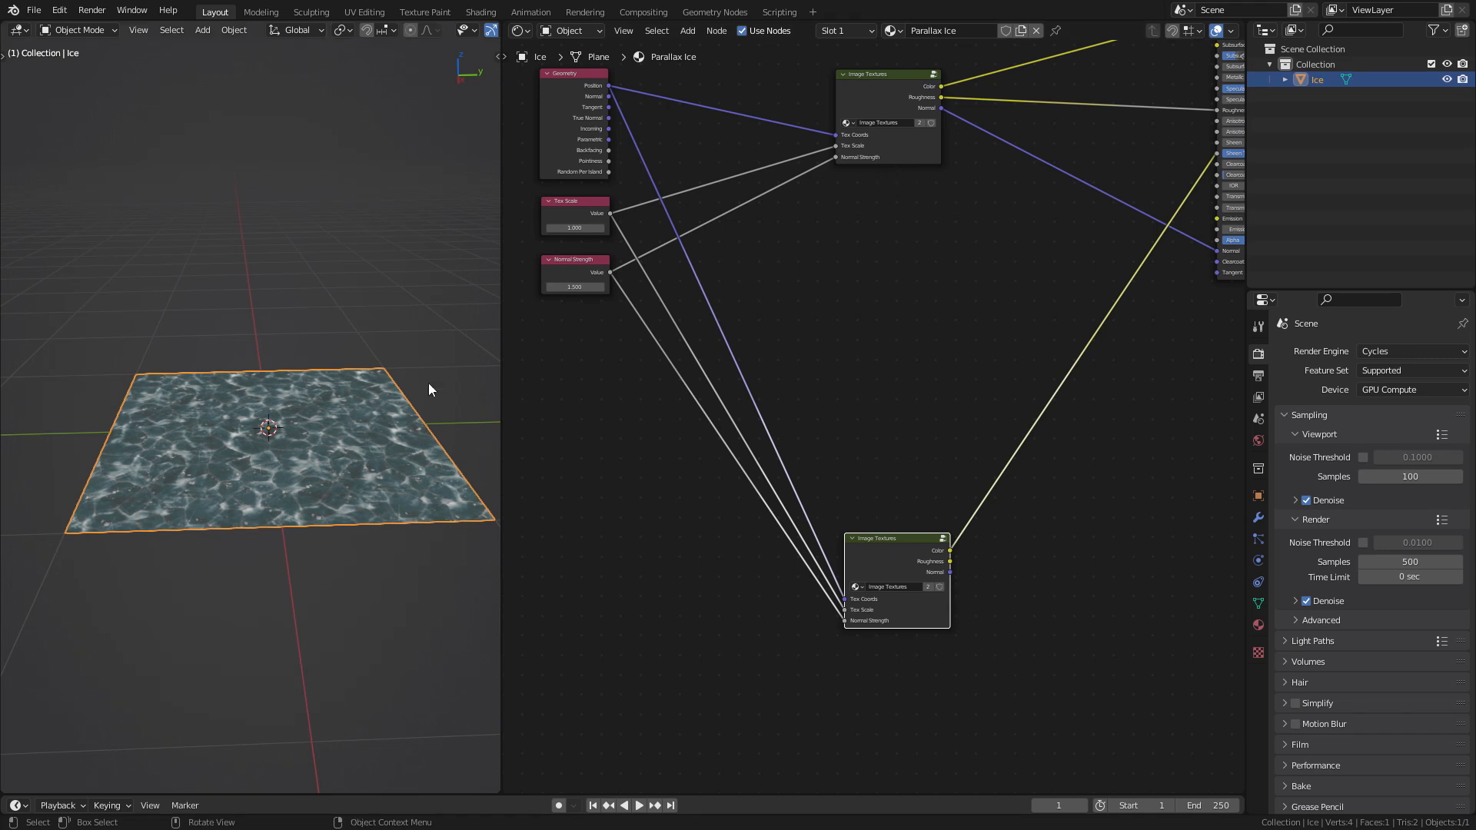
Preview the Geometry node's Incoming output on the ice plane.
{"action": "middle_click_drag", "start_coordinate": [290, 457], "coordinate": [321, 433]}
{"action": "scroll", "coordinate": [328, 458], "scroll_direction": "up", "scroll_amount": 3}
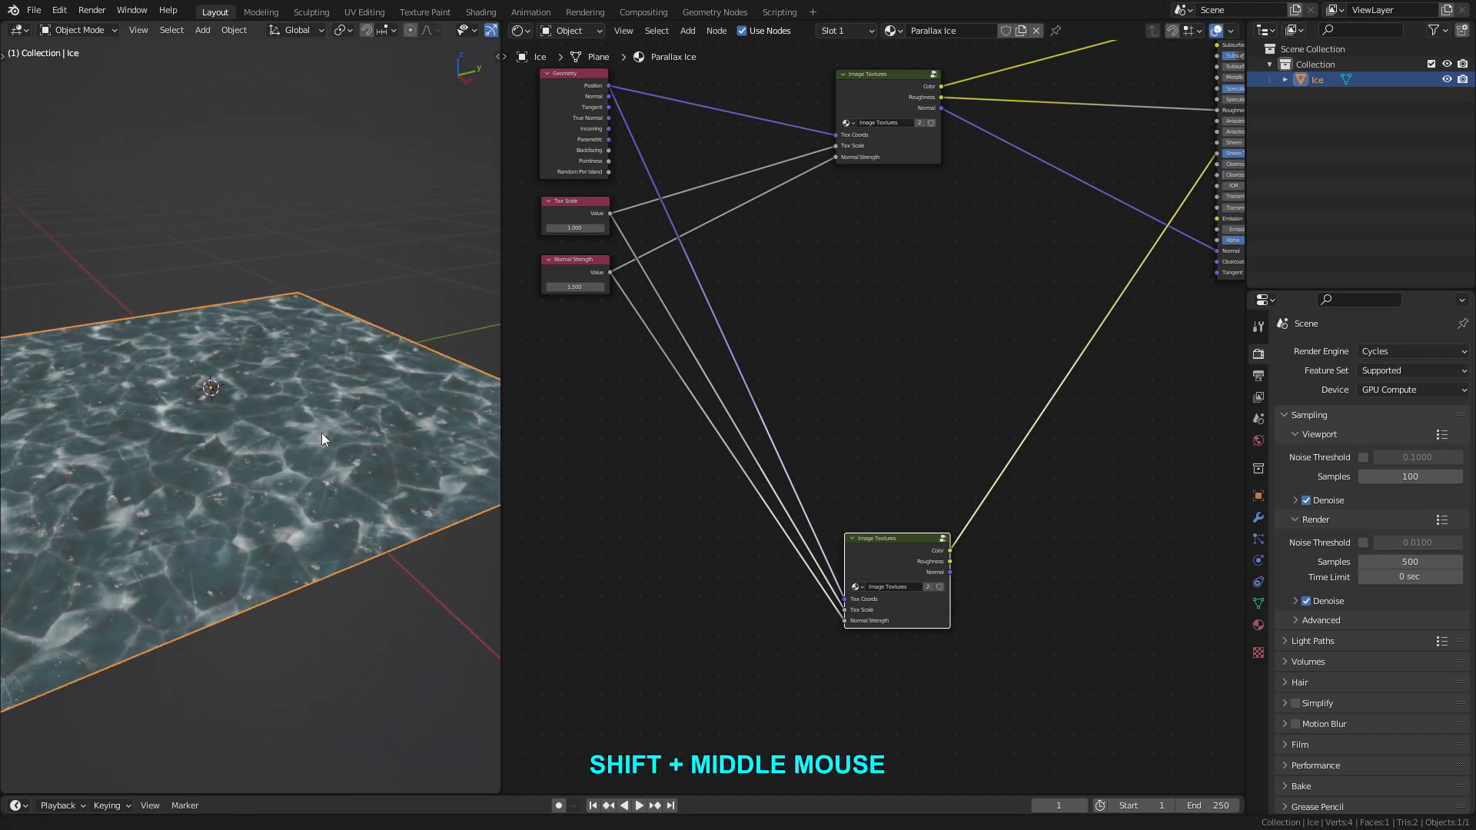
{"action": "middle_click_drag", "start_coordinate": [206, 414], "coordinate": [248, 462]}
{"action": "scroll", "coordinate": [240, 415], "scroll_direction": "down", "scroll_amount": 2}
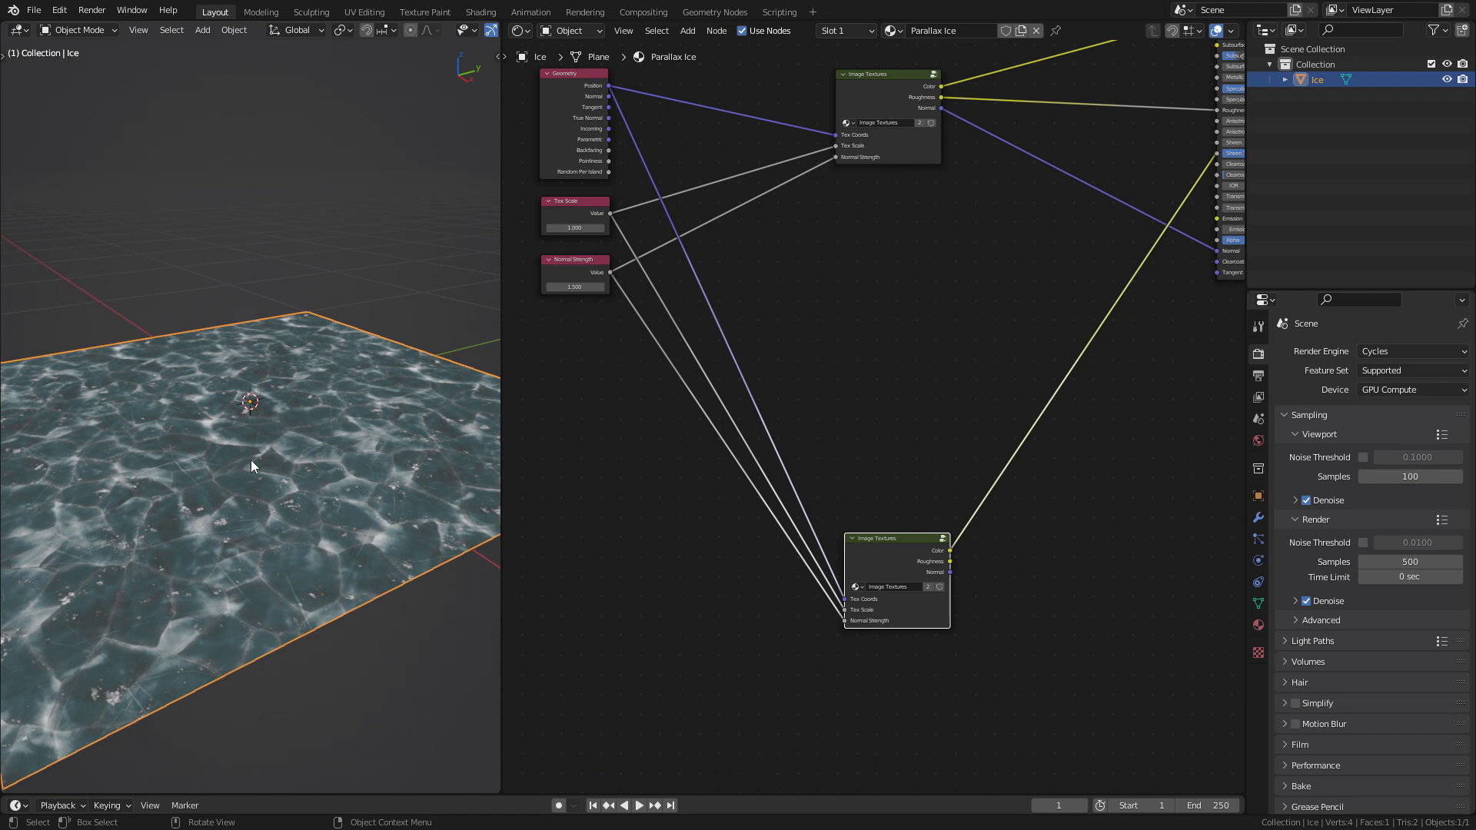
{"action": "middle_click_drag", "start_coordinate": [547, 274], "coordinate": [630, 360]}
{"action": "scroll", "coordinate": [685, 232], "scroll_direction": "up", "scroll_amount": 5}
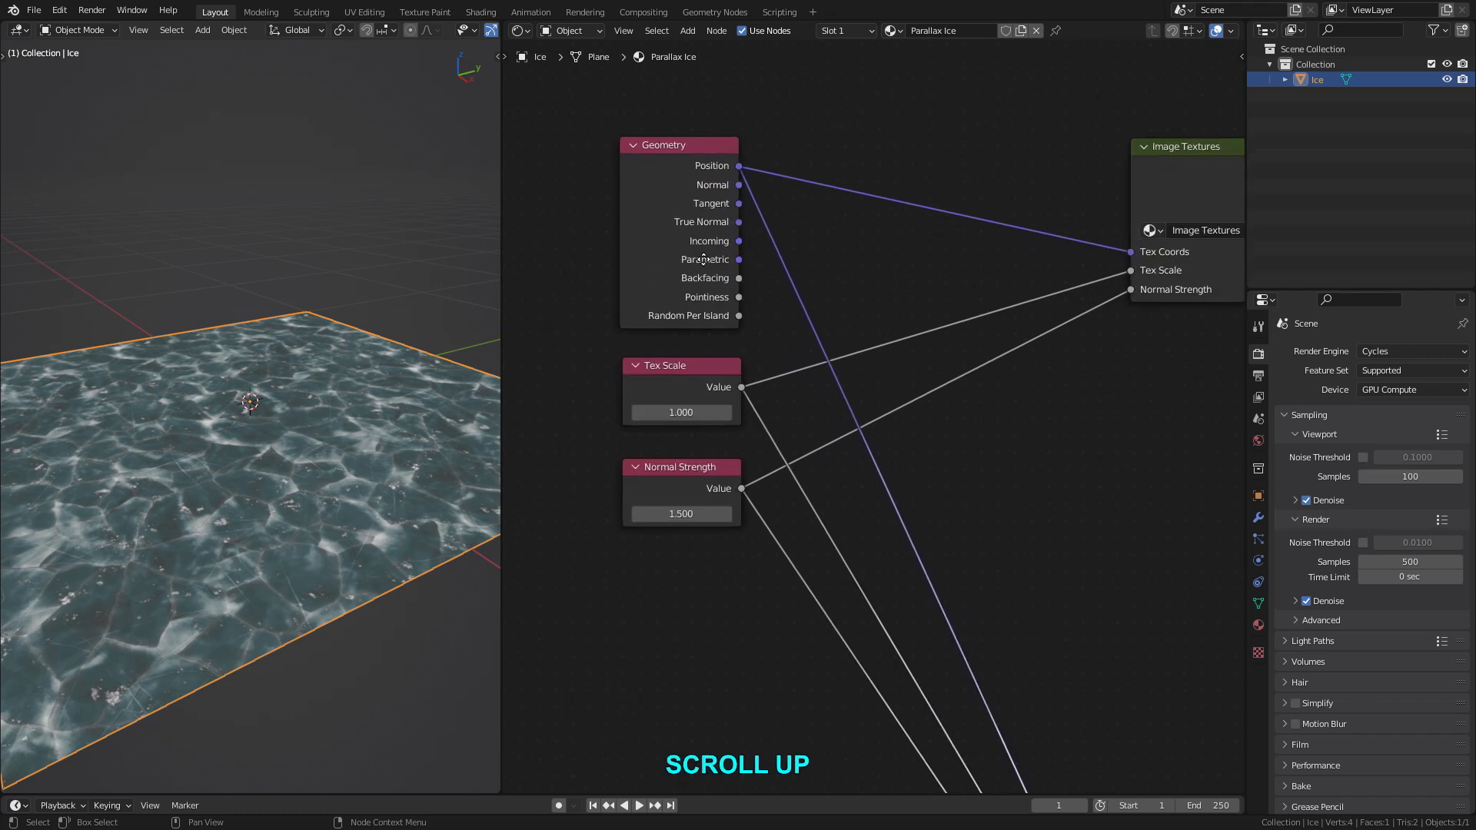
{"action": "middle_click_drag", "start_coordinate": [696, 246], "coordinate": [726, 293]}
{"action": "scroll", "coordinate": [738, 292], "scroll_direction": "up", "scroll_amount": 2}
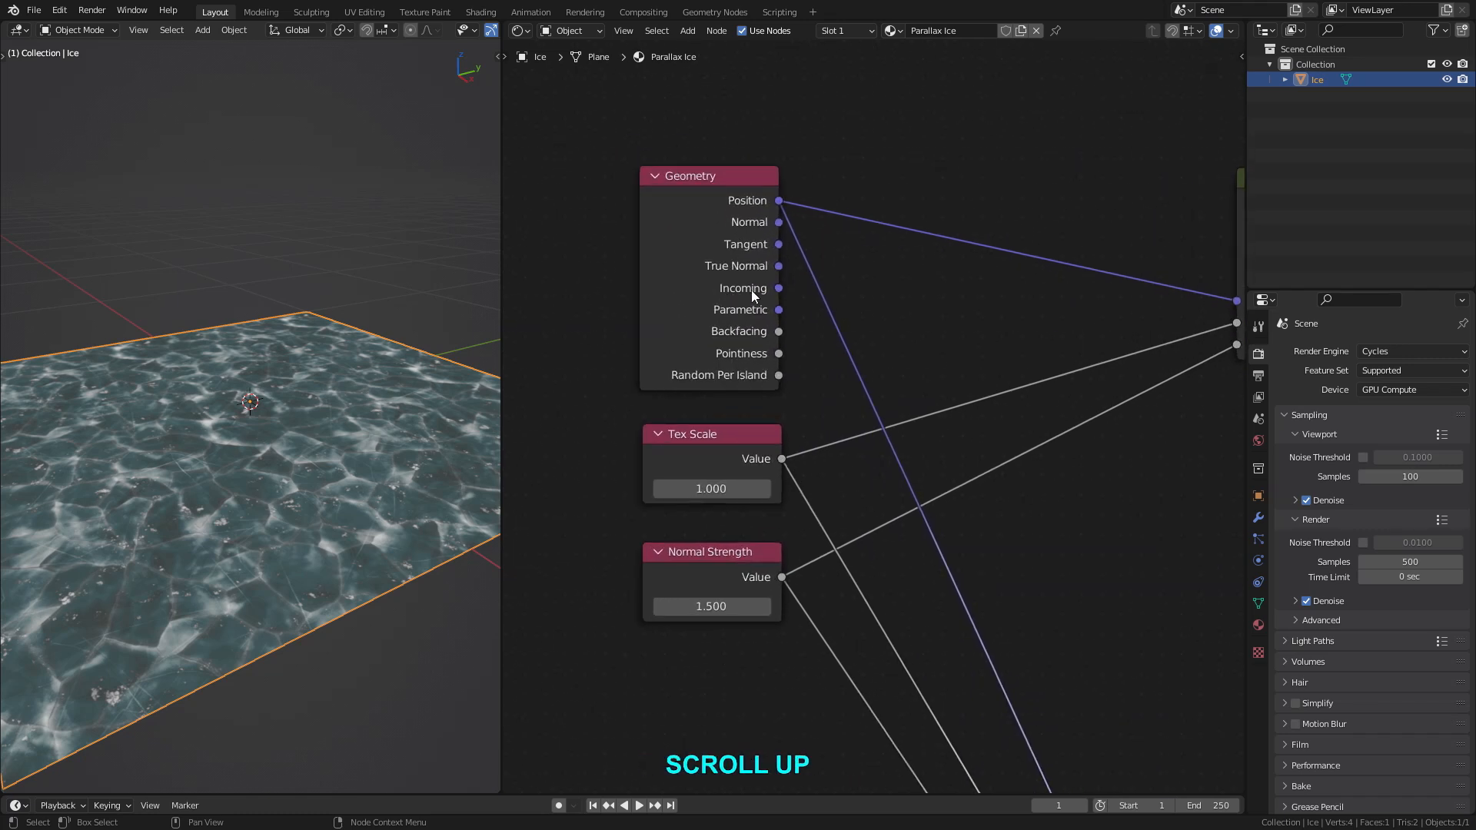
{"action": "left_click", "coordinate": [723, 185], "text": "ctrl+shift"}
{"action": "left_click", "coordinate": [722, 185], "text": "ctrl+shift"}
{"action": "left_click", "coordinate": [722, 185], "text": "ctrl+shift"}
{"action": "left_click", "coordinate": [722, 184], "text": "ctrl+shift"}
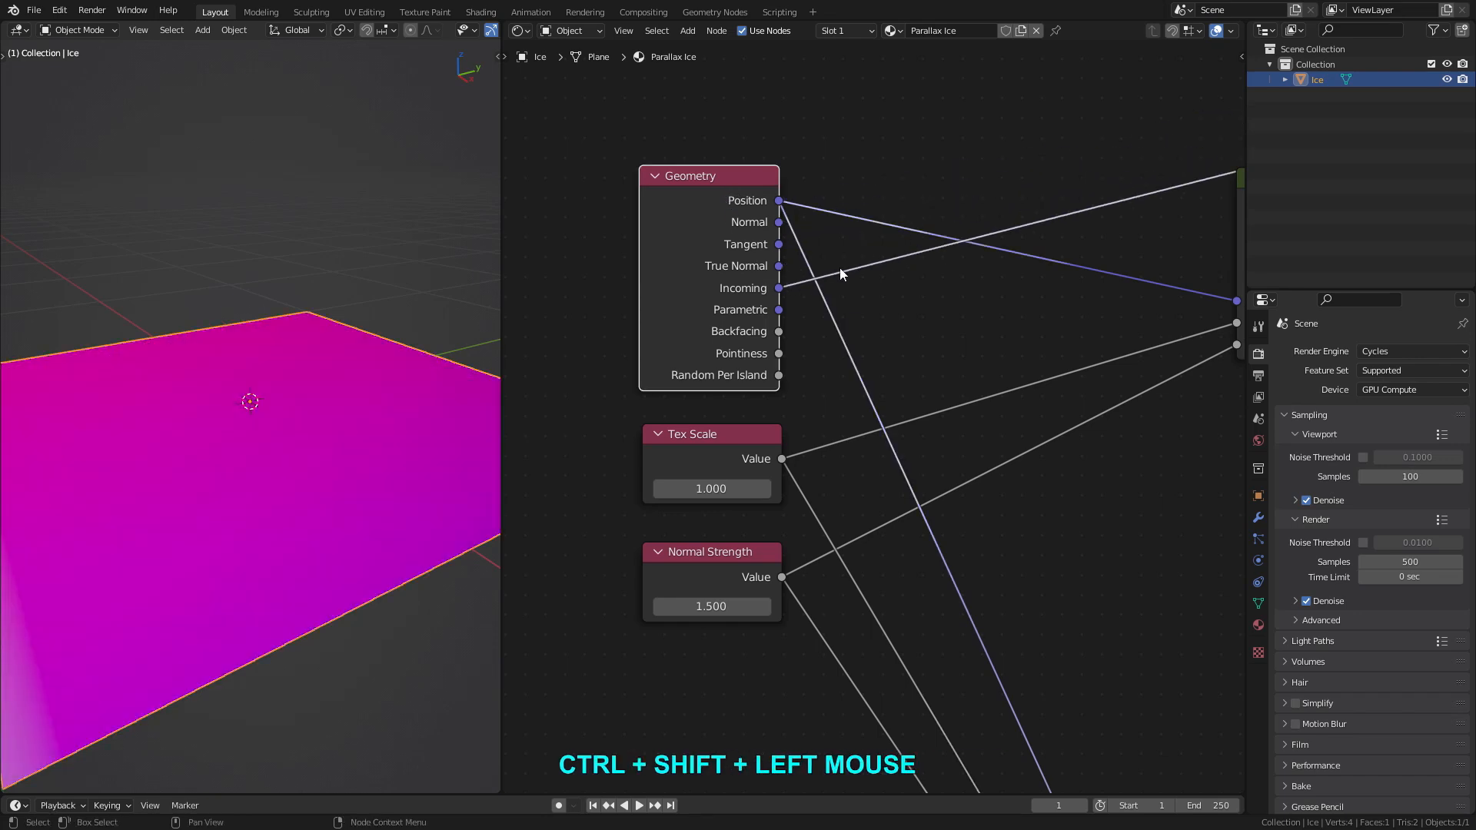
Examine how the Incoming vector colours shift on the plane from the top view and several angled views.
{"action": "mouse_move", "coordinate": [268, 380]}
{"action": "middle_mouse_down"}
{"action": "mouse_move", "coordinate": [200, 446]}
{"action": "mouse_move", "coordinate": [202, 539]}
{"action": "mouse_move", "coordinate": [249, 423]}
{"action": "mouse_move", "coordinate": [301, 472]}
{"action": "mouse_move", "coordinate": [317, 555]}
{"action": "mouse_move", "coordinate": [383, 441]}
{"action": "mouse_move", "coordinate": [424, 436]}
{"action": "mouse_move", "coordinate": [395, 517]}
{"action": "mouse_move", "coordinate": [293, 488]}
{"action": "mouse_move", "coordinate": [244, 425]}
{"action": "mouse_move", "coordinate": [231, 479]}
{"action": "mouse_move", "coordinate": [290, 402]}
{"action": "mouse_move", "coordinate": [284, 453]}
{"action": "mouse_move", "coordinate": [284, 407]}
{"action": "middle_mouse_up"}
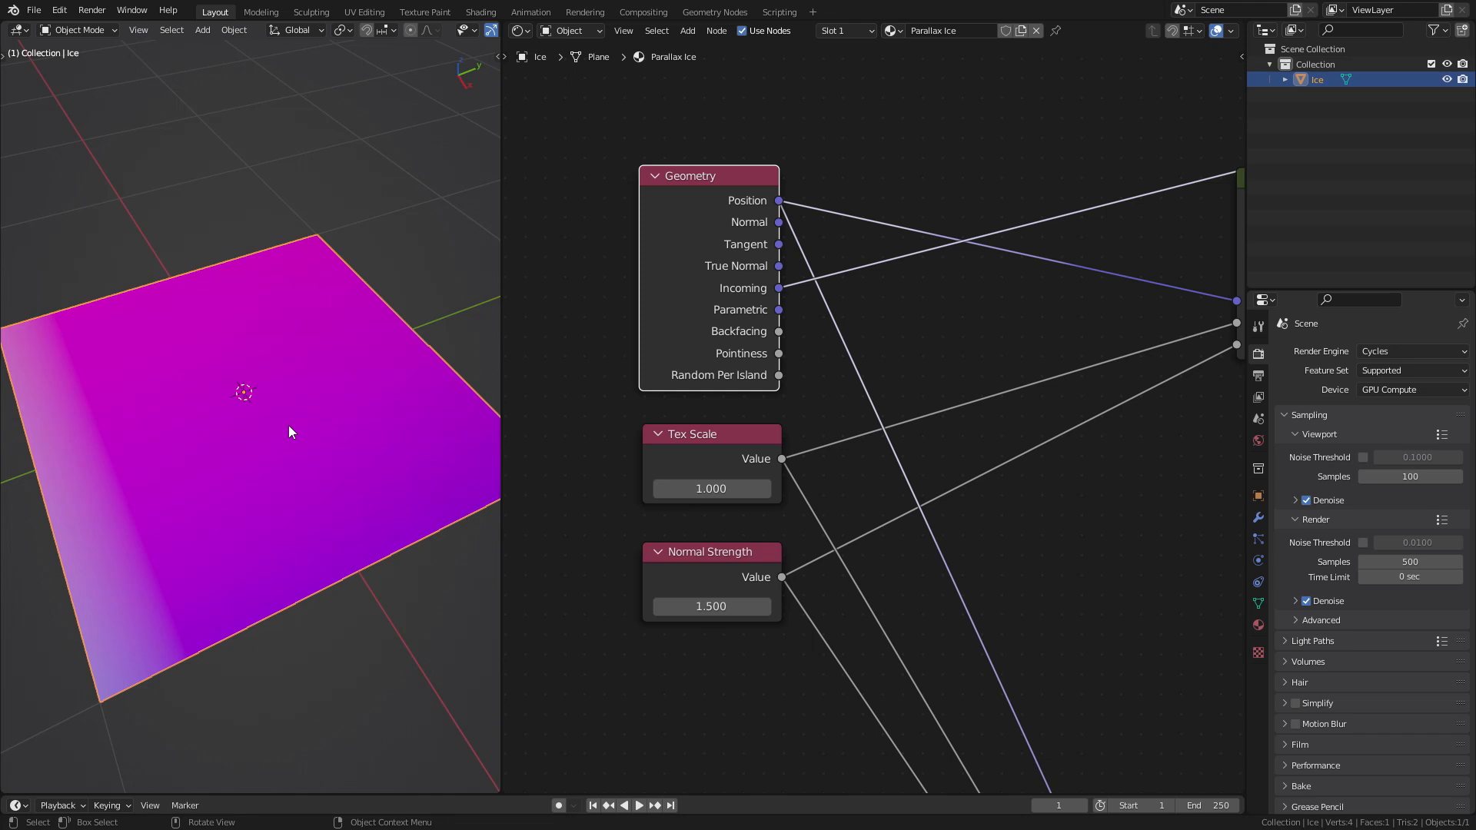
{"action": "key", "text": "KP_7"}
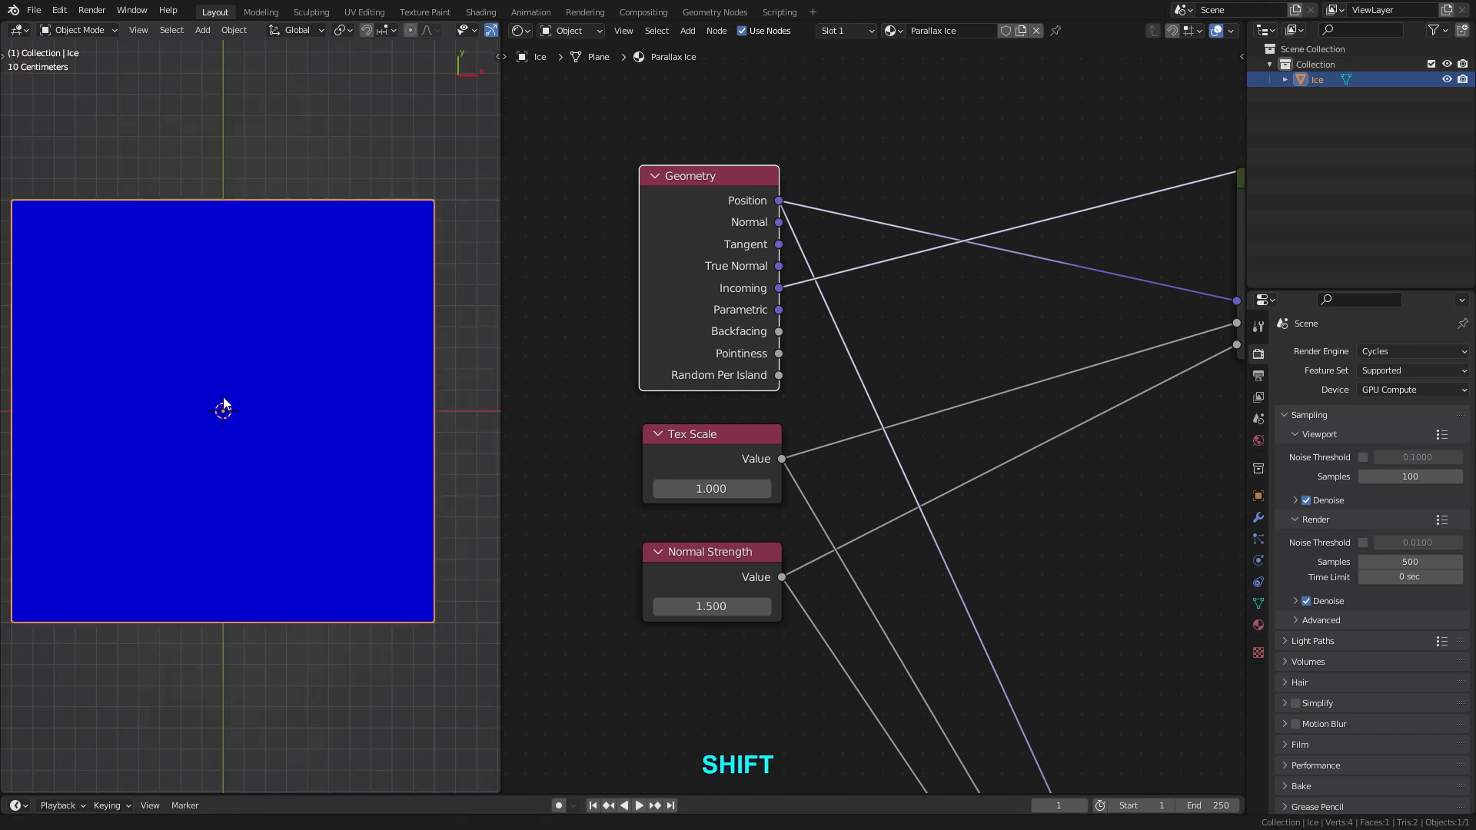
{"action": "middle_click_drag", "start_coordinate": [221, 406], "coordinate": [261, 419], "text": "shift"}
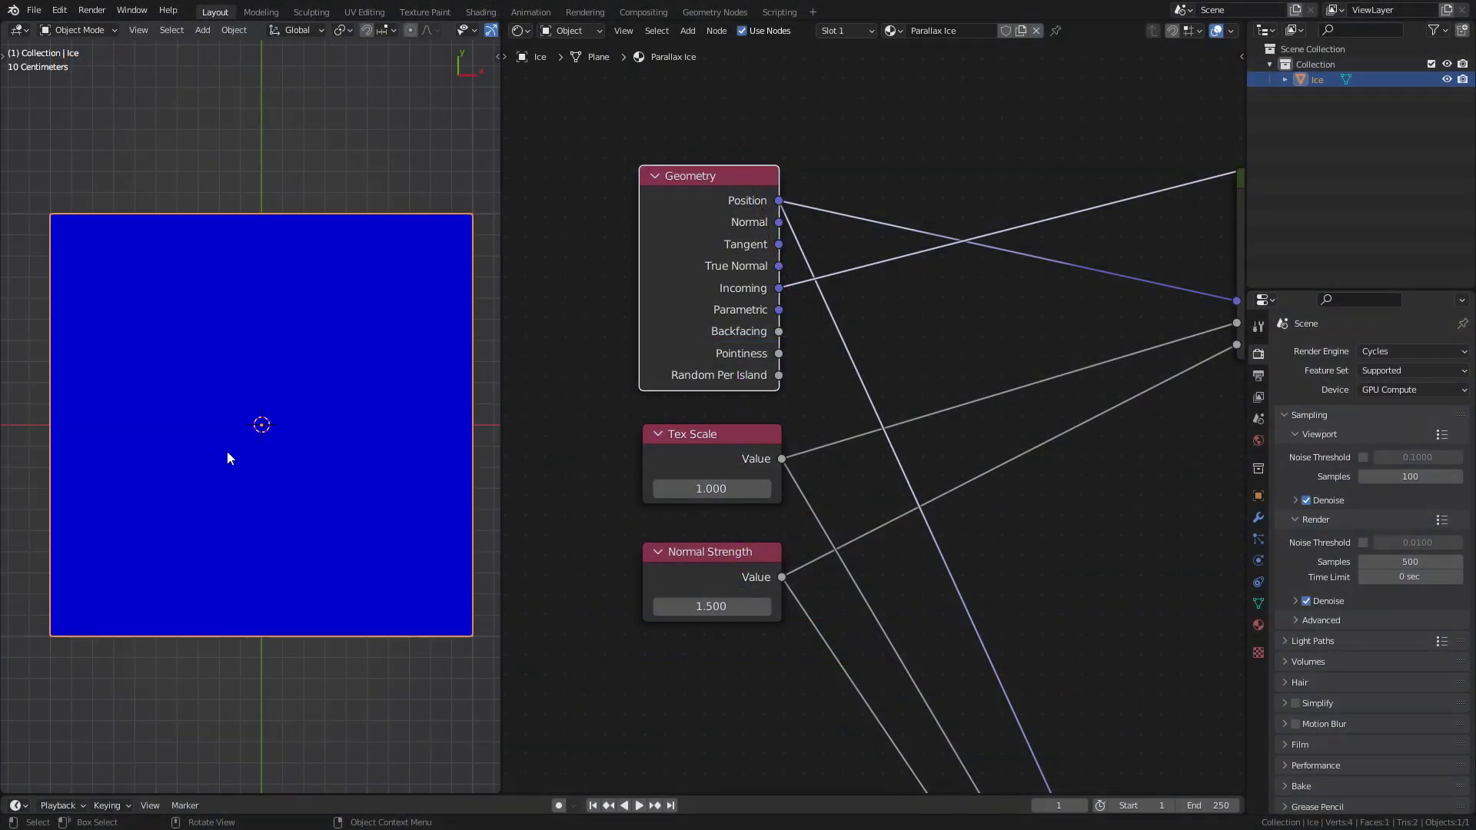
{"action": "mouse_move", "coordinate": [227, 451]}
{"action": "middle_mouse_down"}
{"action": "mouse_move", "coordinate": [224, 432]}
{"action": "mouse_move", "coordinate": [246, 412]}
{"action": "mouse_move", "coordinate": [247, 566]}
{"action": "mouse_move", "coordinate": [251, 438]}
{"action": "middle_mouse_up"}
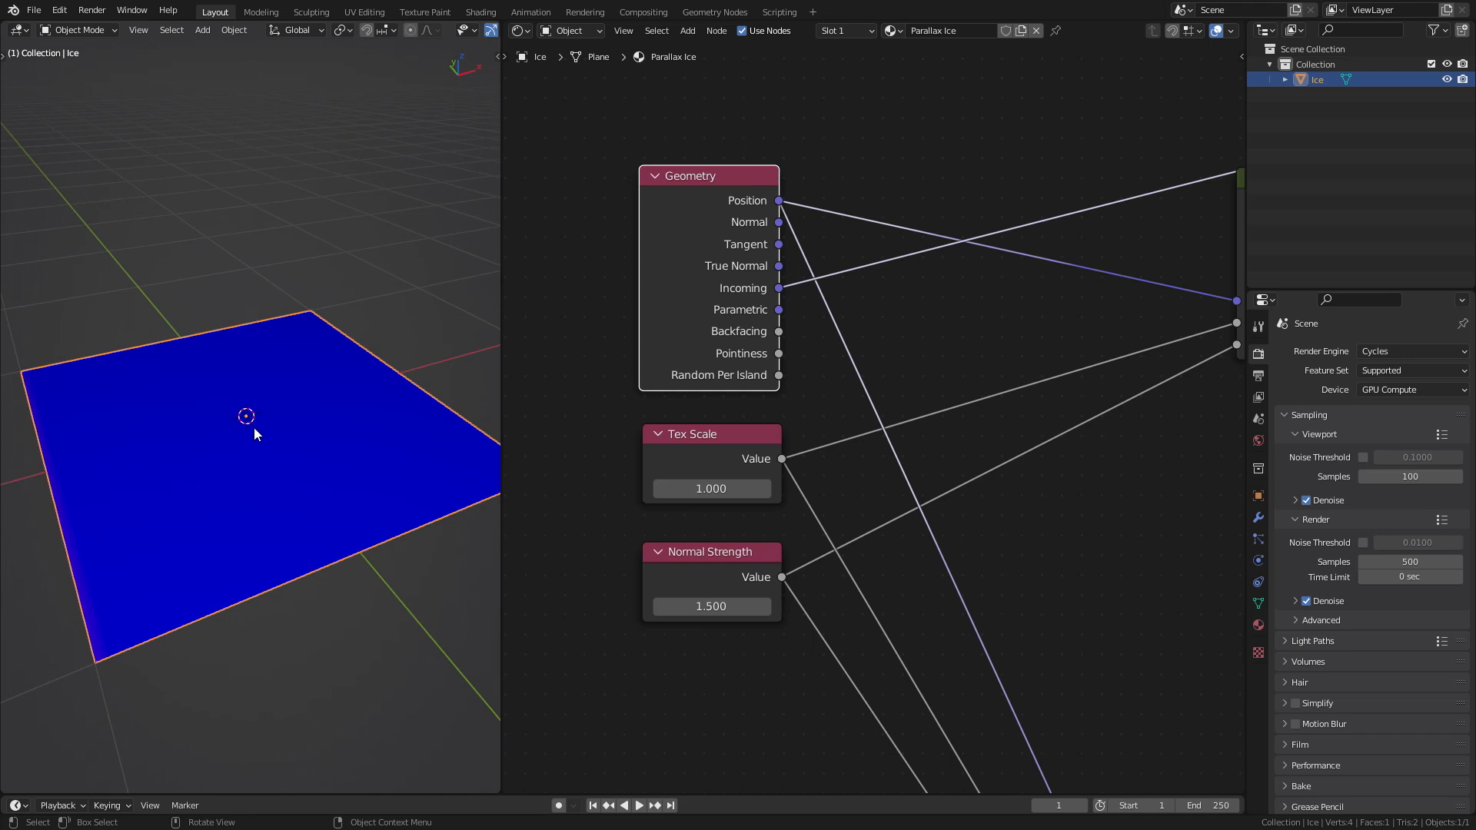
{"action": "mouse_move", "coordinate": [295, 421]}
{"action": "middle_mouse_down"}
{"action": "mouse_move", "coordinate": [187, 419]}
{"action": "mouse_move", "coordinate": [290, 416]}
{"action": "middle_mouse_up"}
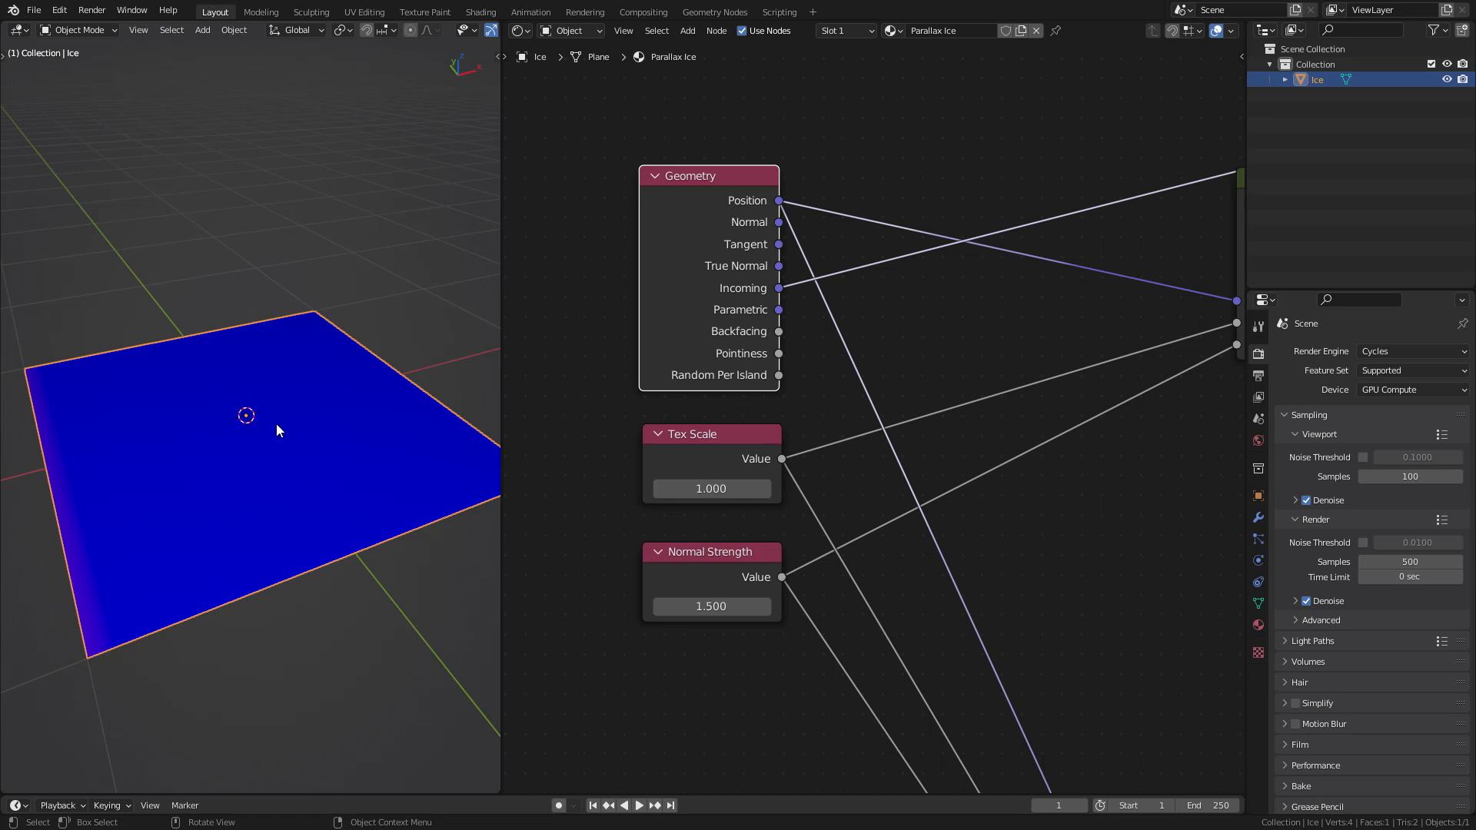
{"action": "mouse_move", "coordinate": [269, 431]}
{"action": "middle_mouse_down"}
{"action": "mouse_move", "coordinate": [263, 487]}
{"action": "mouse_move", "coordinate": [181, 438]}
{"action": "mouse_move", "coordinate": [281, 393]}
{"action": "mouse_move", "coordinate": [306, 450]}
{"action": "mouse_move", "coordinate": [265, 443]}
{"action": "middle_mouse_up"}
{"action": "middle_click_drag", "start_coordinate": [259, 422], "coordinate": [292, 447]}
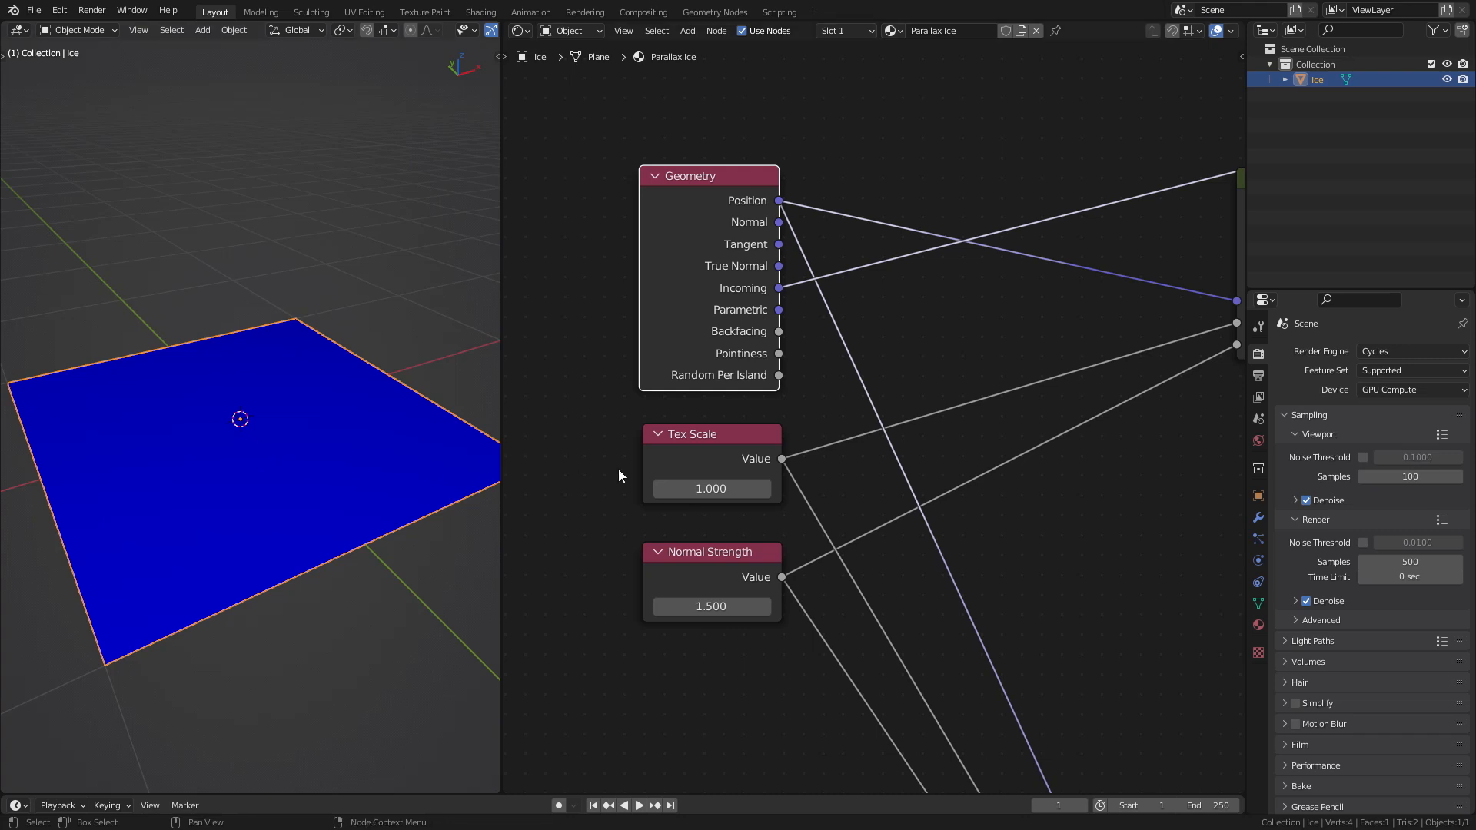
Preview the Color output of the duplicated Image Textures group on the plane again.
{"action": "scroll", "coordinate": [649, 491], "scroll_direction": "down", "scroll_amount": 3}
{"action": "middle_click_drag", "start_coordinate": [799, 580], "coordinate": [800, 431]}
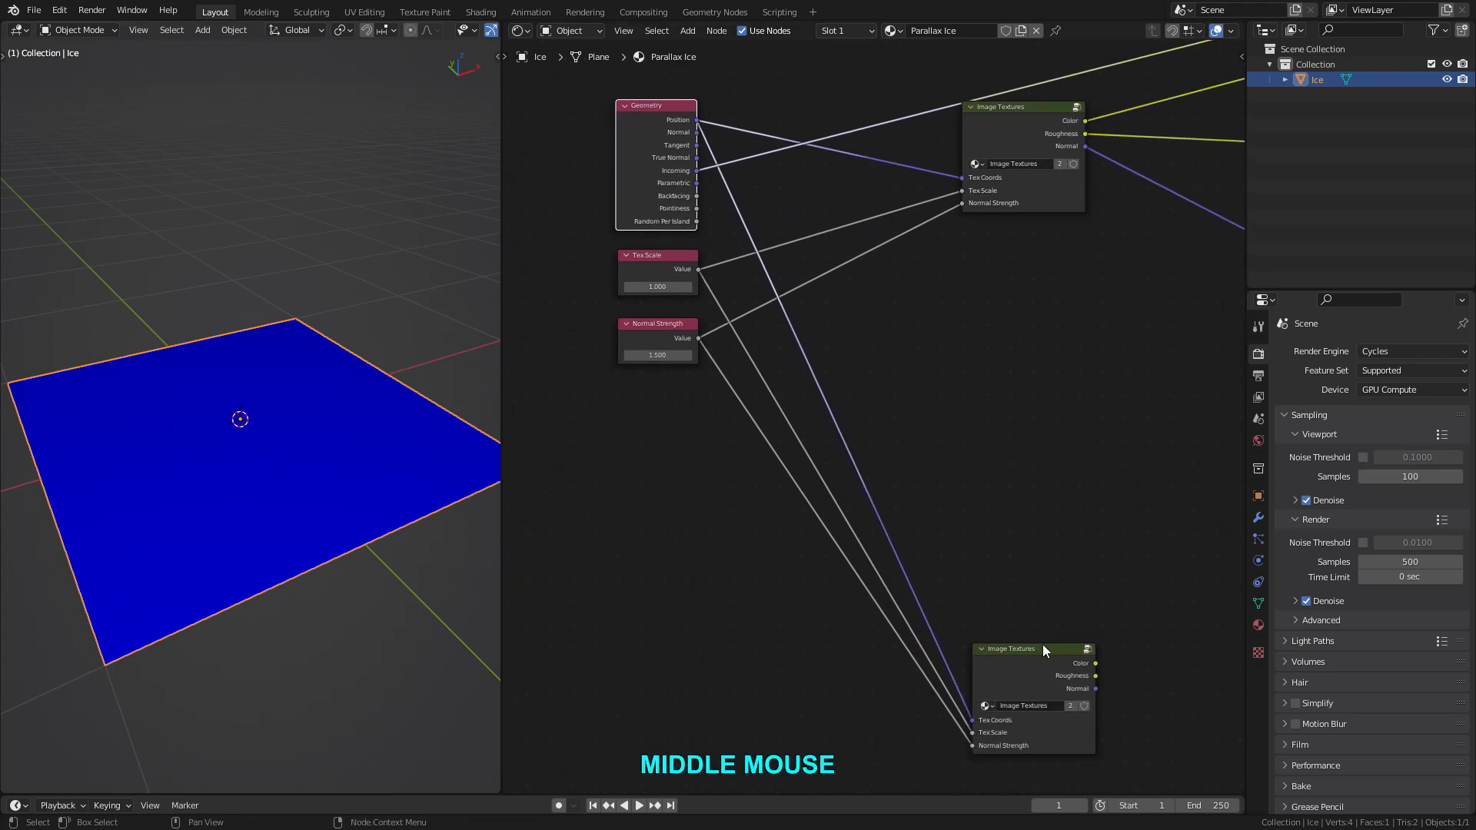
{"action": "left_click", "coordinate": [1022, 654], "text": "ctrl+shift"}
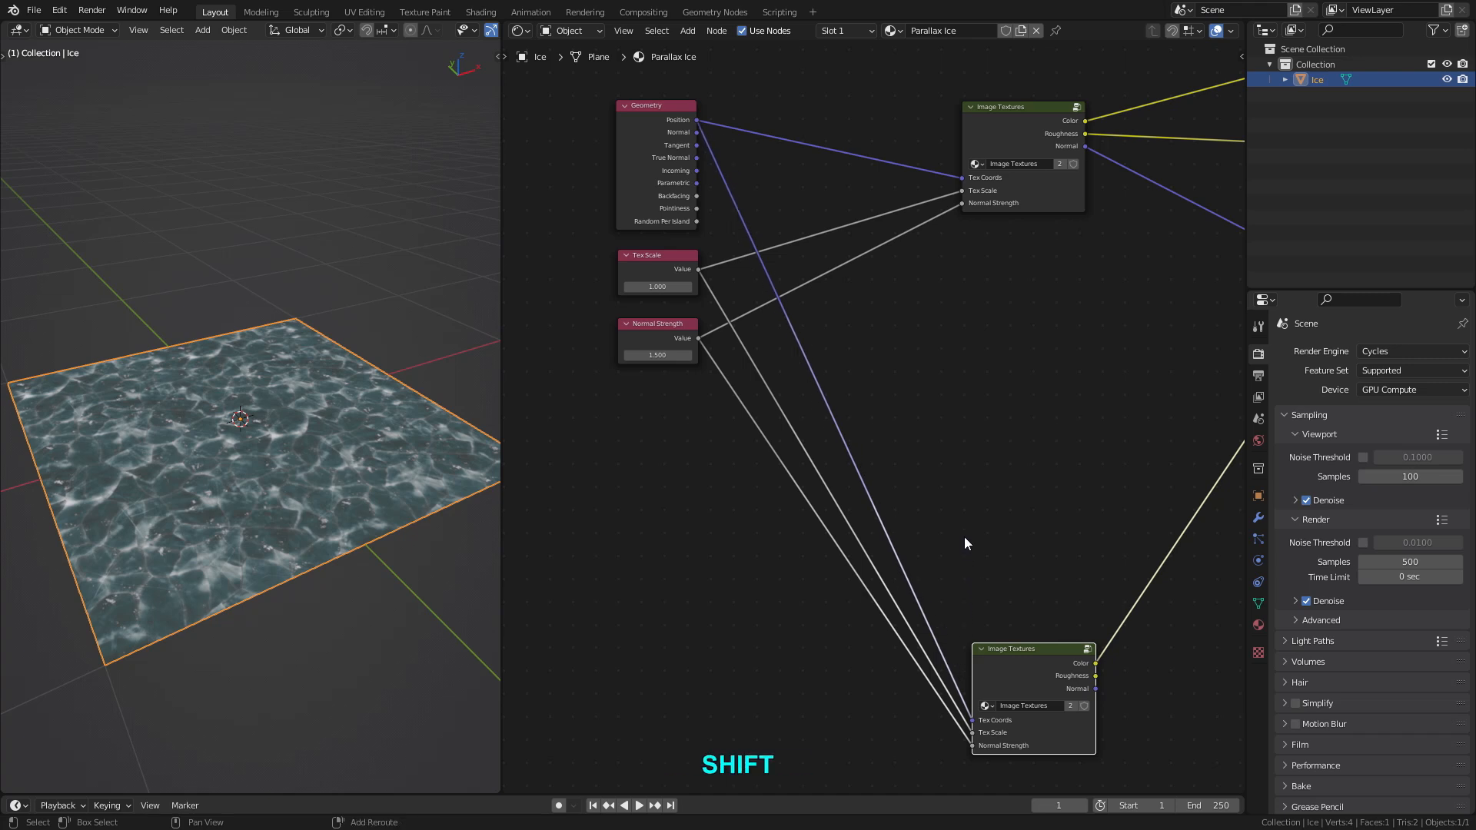
Insert a Vector Math node on the link from Geometry Position to the duplicated group's Tex Coords, placing it just before that group.
{"action": "key", "text": "shift+a"}
{"action": "mouse_move", "coordinate": [962, 537]}
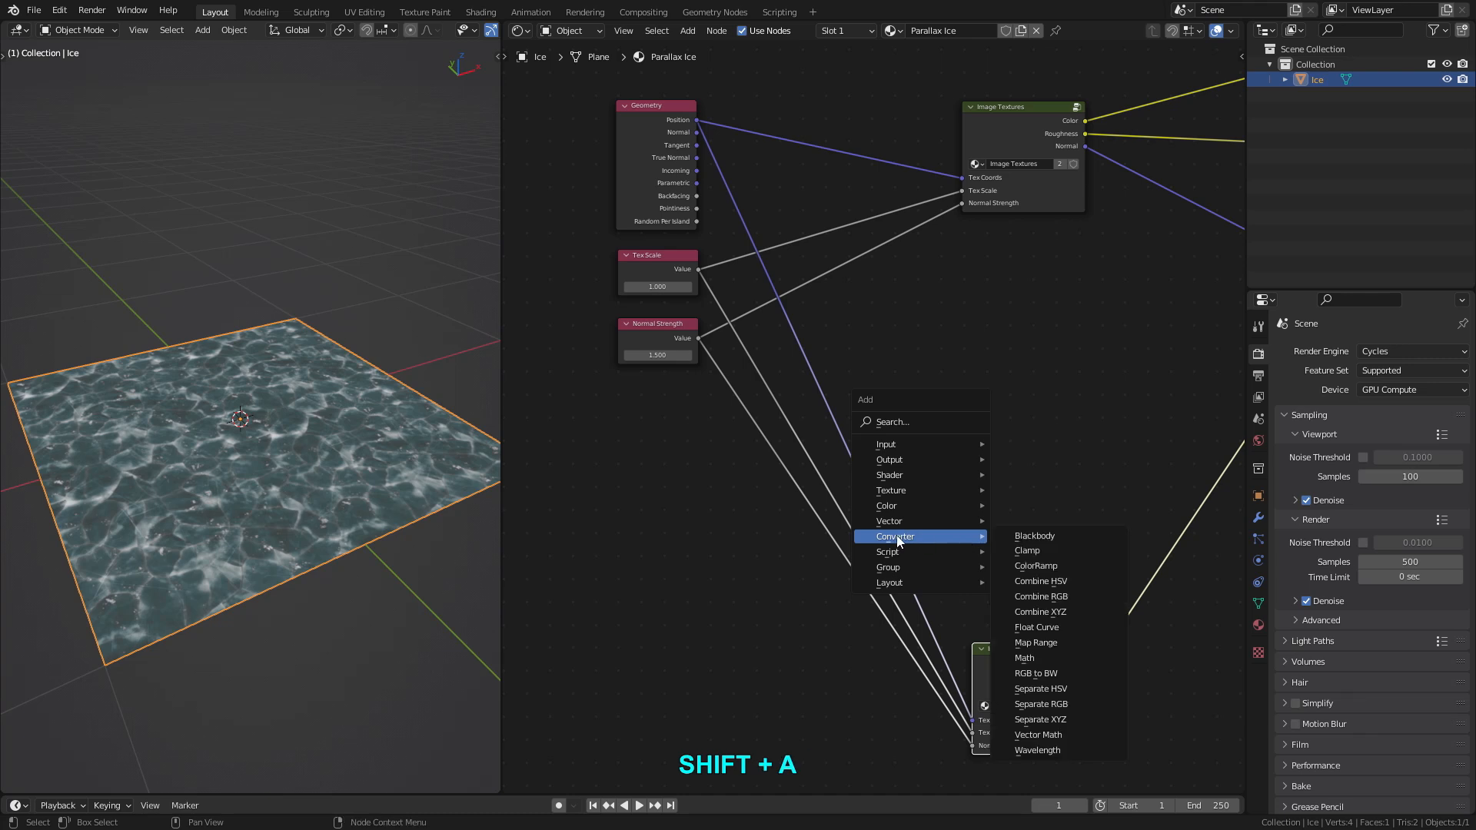
{"action": "left_click", "coordinate": [1056, 736]}
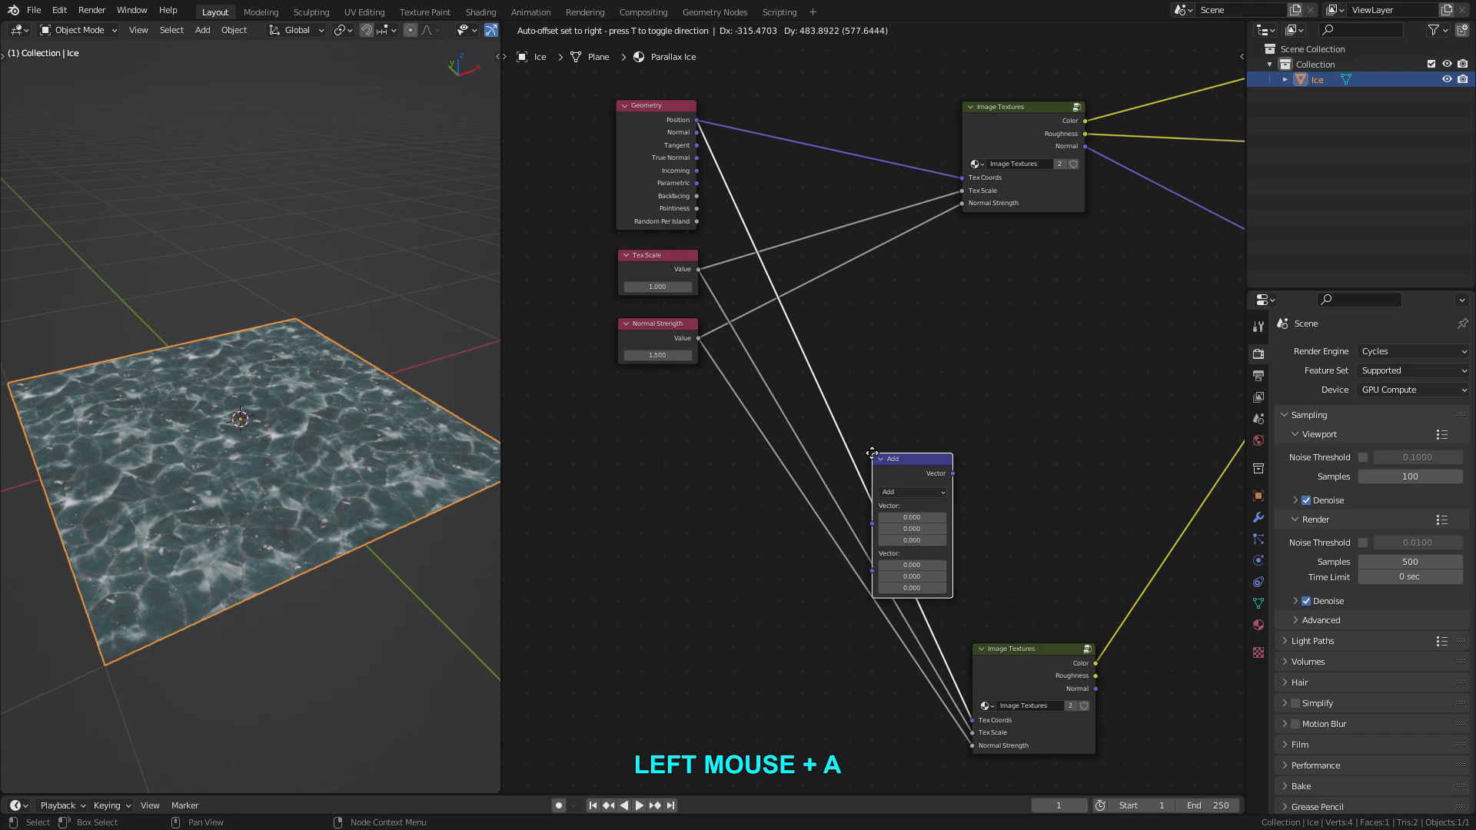
{"action": "left_click", "coordinate": [846, 454]}
{"action": "key", "text": "g"}
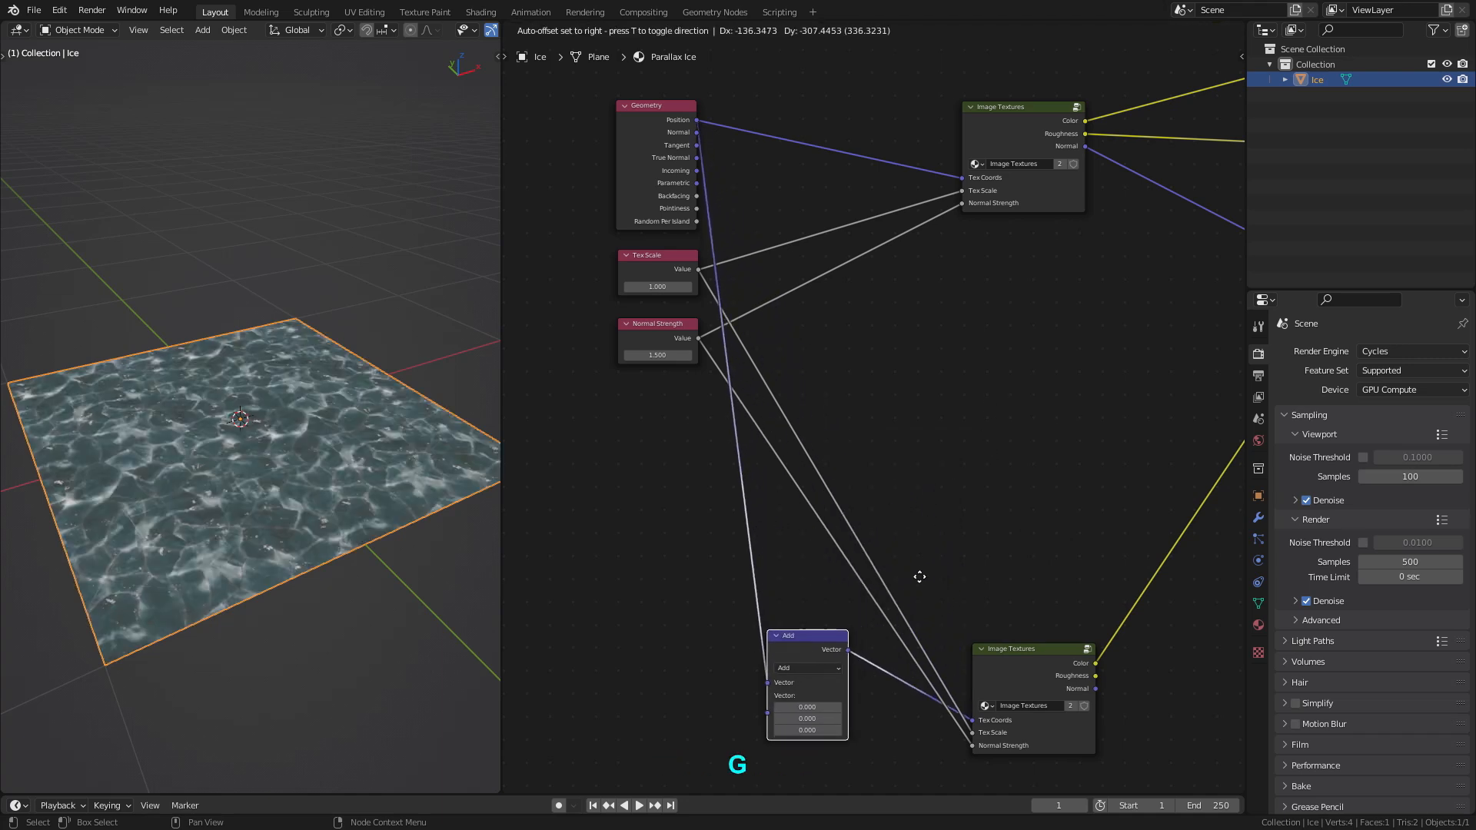
{"action": "left_click", "coordinate": [932, 582]}
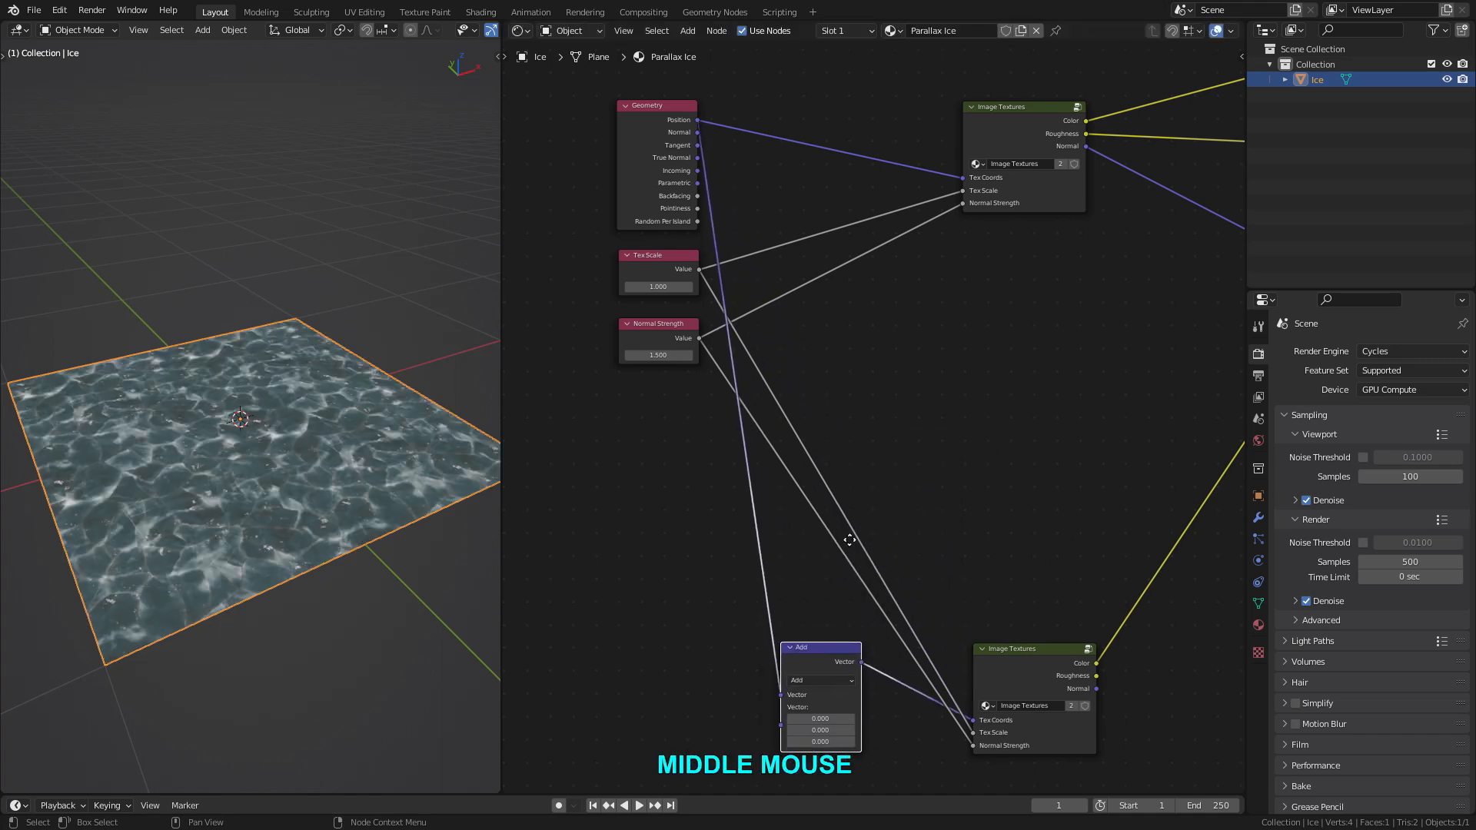
Move the Geometry, Tex Scale and Normal Strength nodes together along X, farther away from the Image Textures groups.
{"action": "middle_click_drag", "start_coordinate": [932, 581], "coordinate": [1001, 584]}
{"action": "left_click_drag", "start_coordinate": [629, 109], "coordinate": [732, 375]}
{"action": "key", "text": "g"}
{"action": "key", "text": "x"}
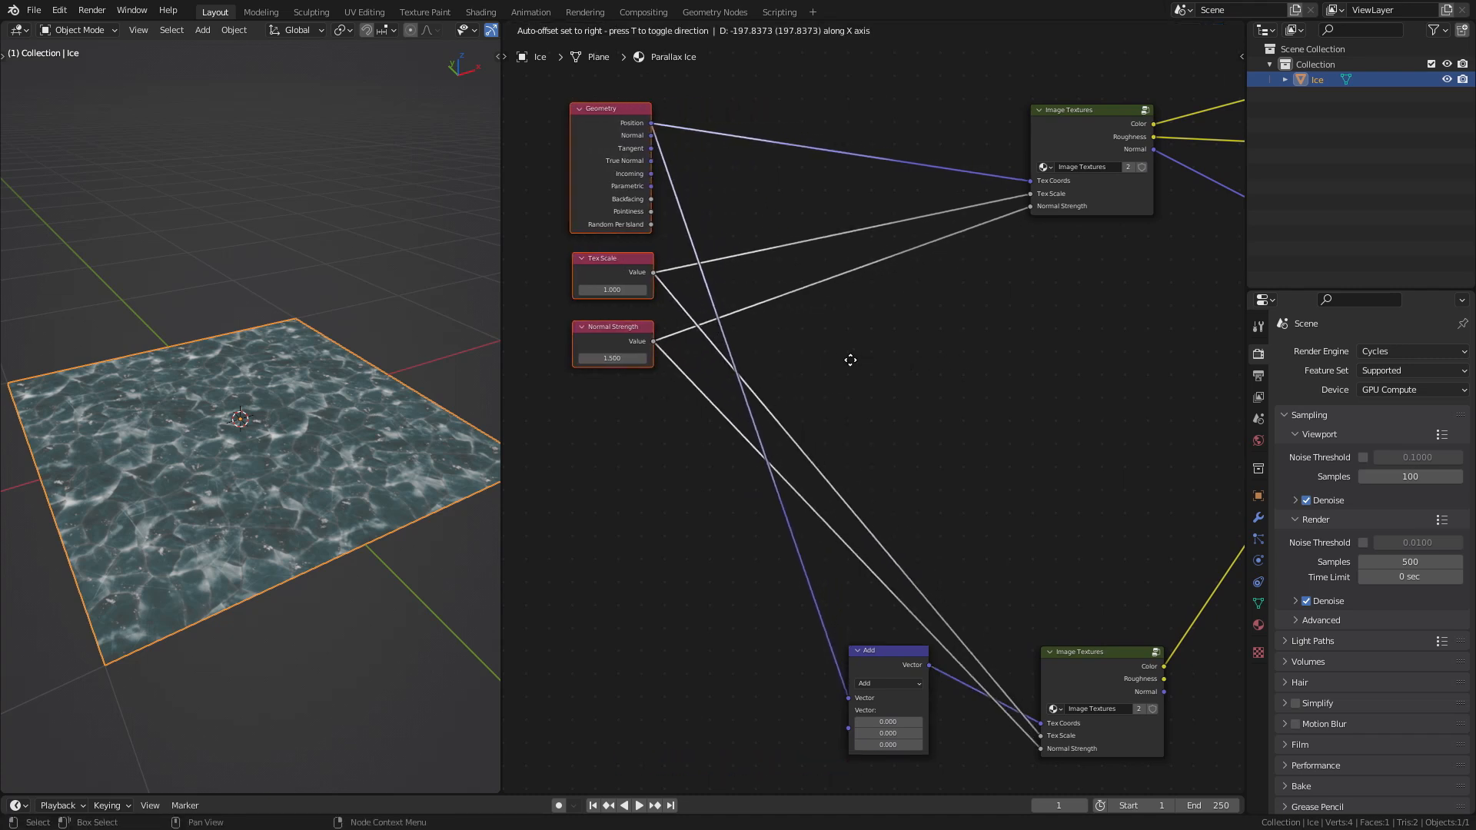
{"action": "left_click", "coordinate": [810, 355]}
{"action": "middle_click_drag", "start_coordinate": [810, 355], "coordinate": [915, 385]}
{"action": "scroll", "coordinate": [923, 400], "scroll_direction": "down", "scroll_amount": 1}
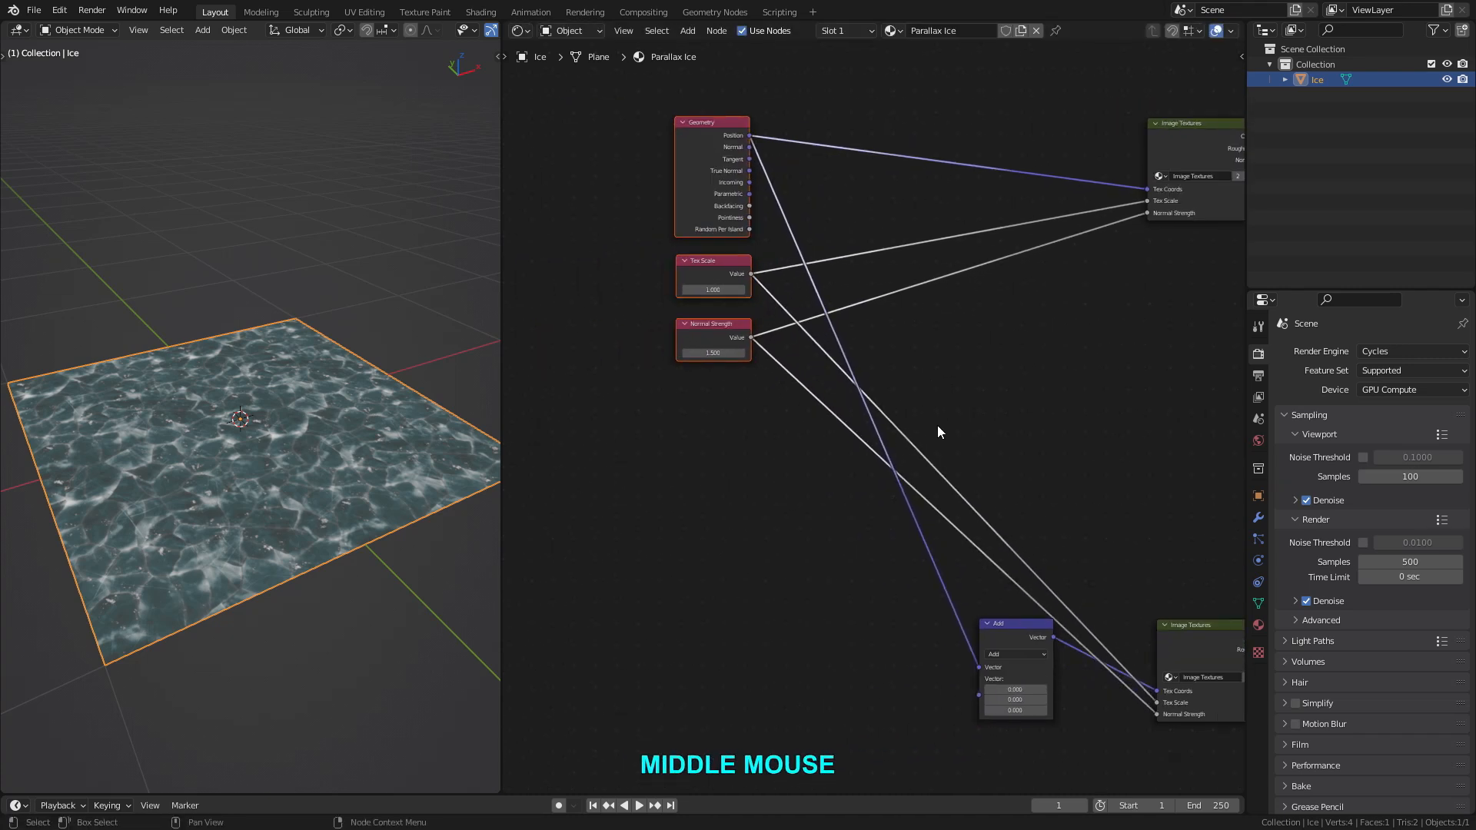
Link Geometry Incoming to the Add node's second Vector input and widen the 3D viewport to inspect the plane.
{"action": "middle_click_drag", "start_coordinate": [904, 542], "coordinate": [898, 538]}
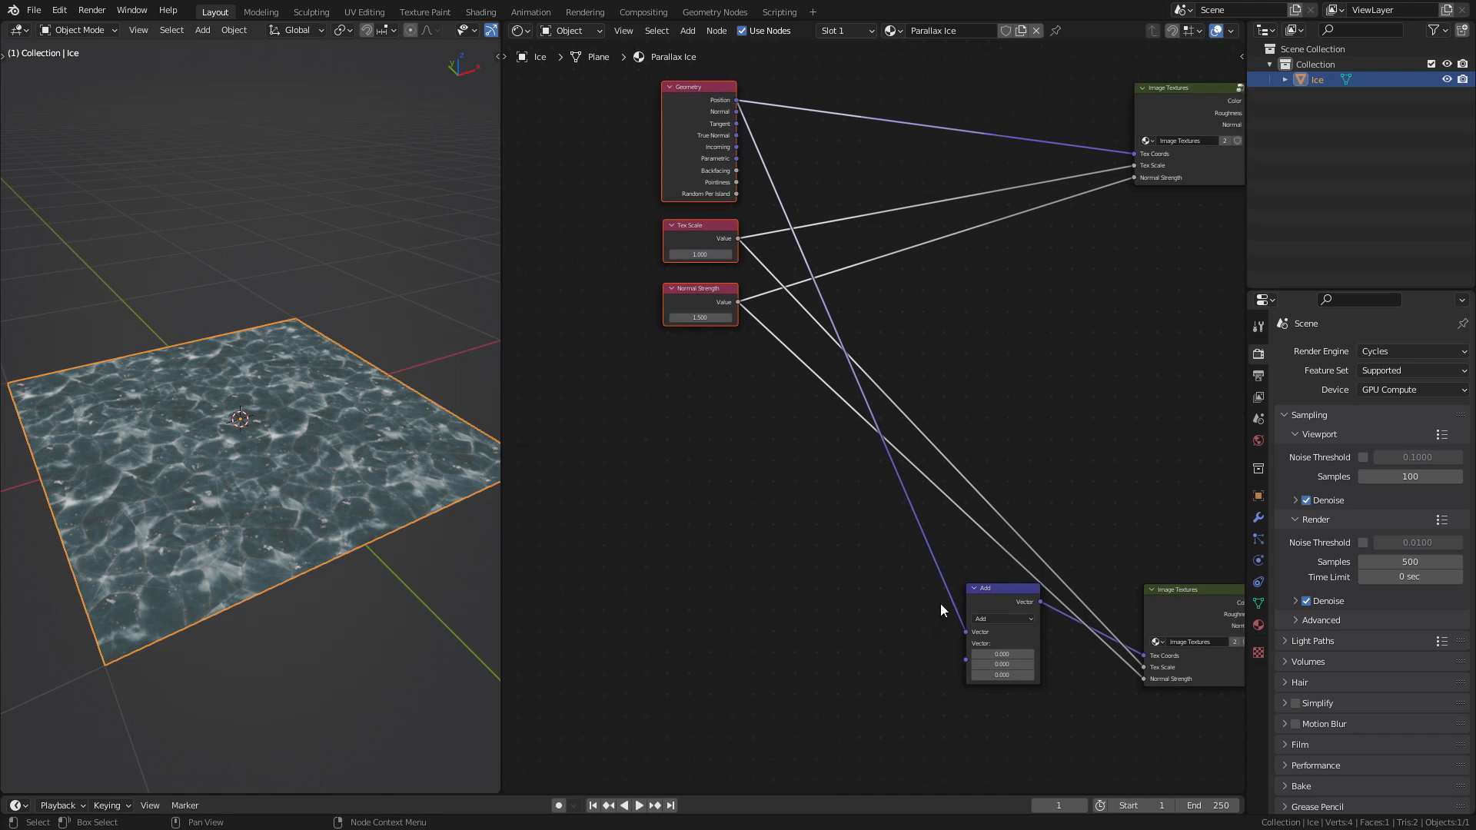
{"action": "left_click_drag", "start_coordinate": [736, 146], "coordinate": [967, 658]}
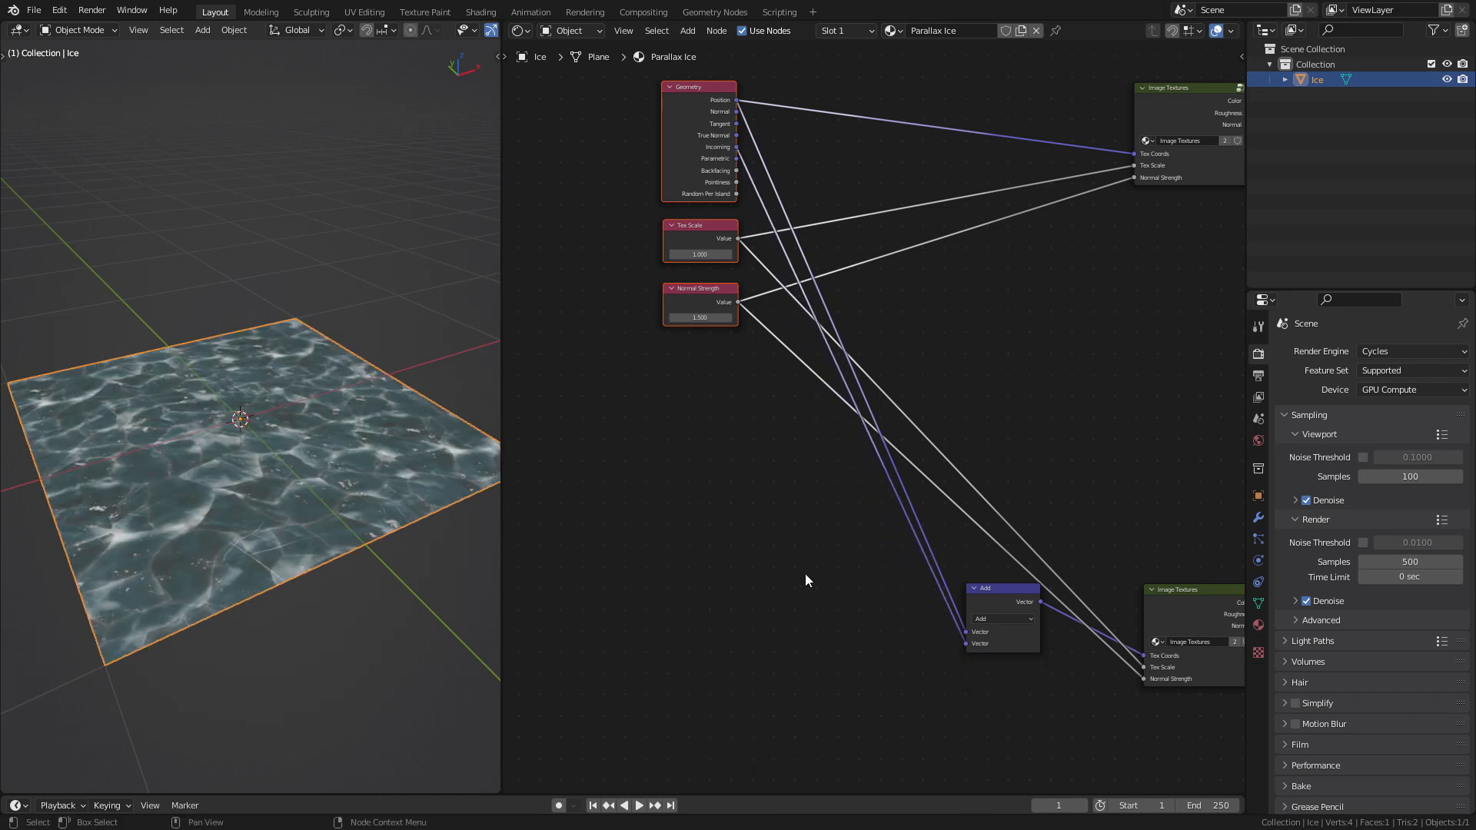
{"action": "left_click_drag", "start_coordinate": [504, 494], "coordinate": [644, 492]}
{"action": "middle_click_drag", "start_coordinate": [439, 450], "coordinate": [332, 444]}
{"action": "mouse_move", "coordinate": [225, 443]}
{"action": "middle_mouse_down", "text": "shift"}
{"action": "mouse_move", "coordinate": [399, 445]}
{"action": "mouse_move", "coordinate": [25, 442]}
{"action": "mouse_move", "coordinate": [225, 445]}
{"action": "middle_mouse_up", "text": "shift"}
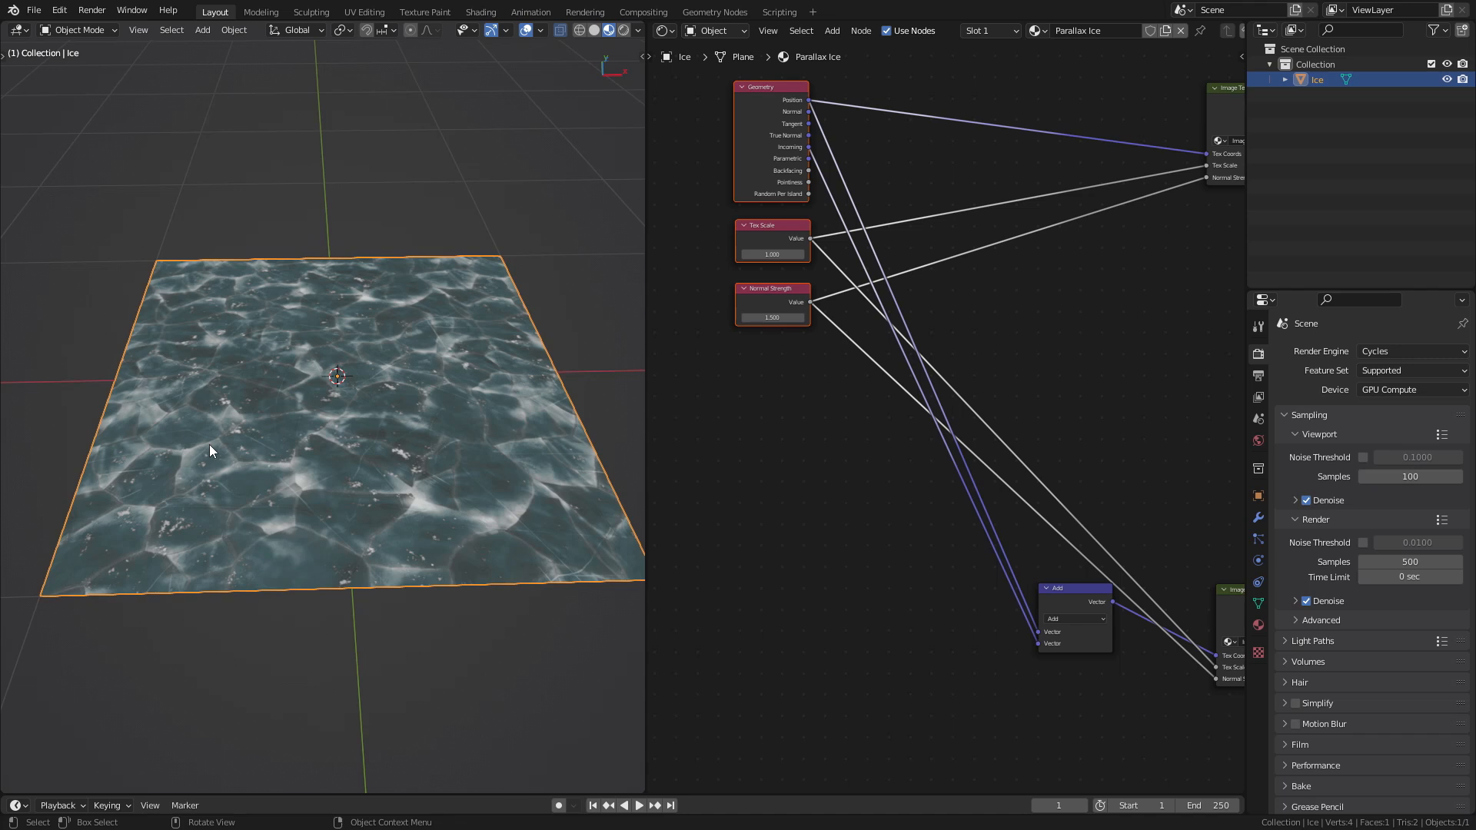
{"action": "middle_click_drag", "start_coordinate": [182, 441], "coordinate": [346, 395], "text": "shift"}
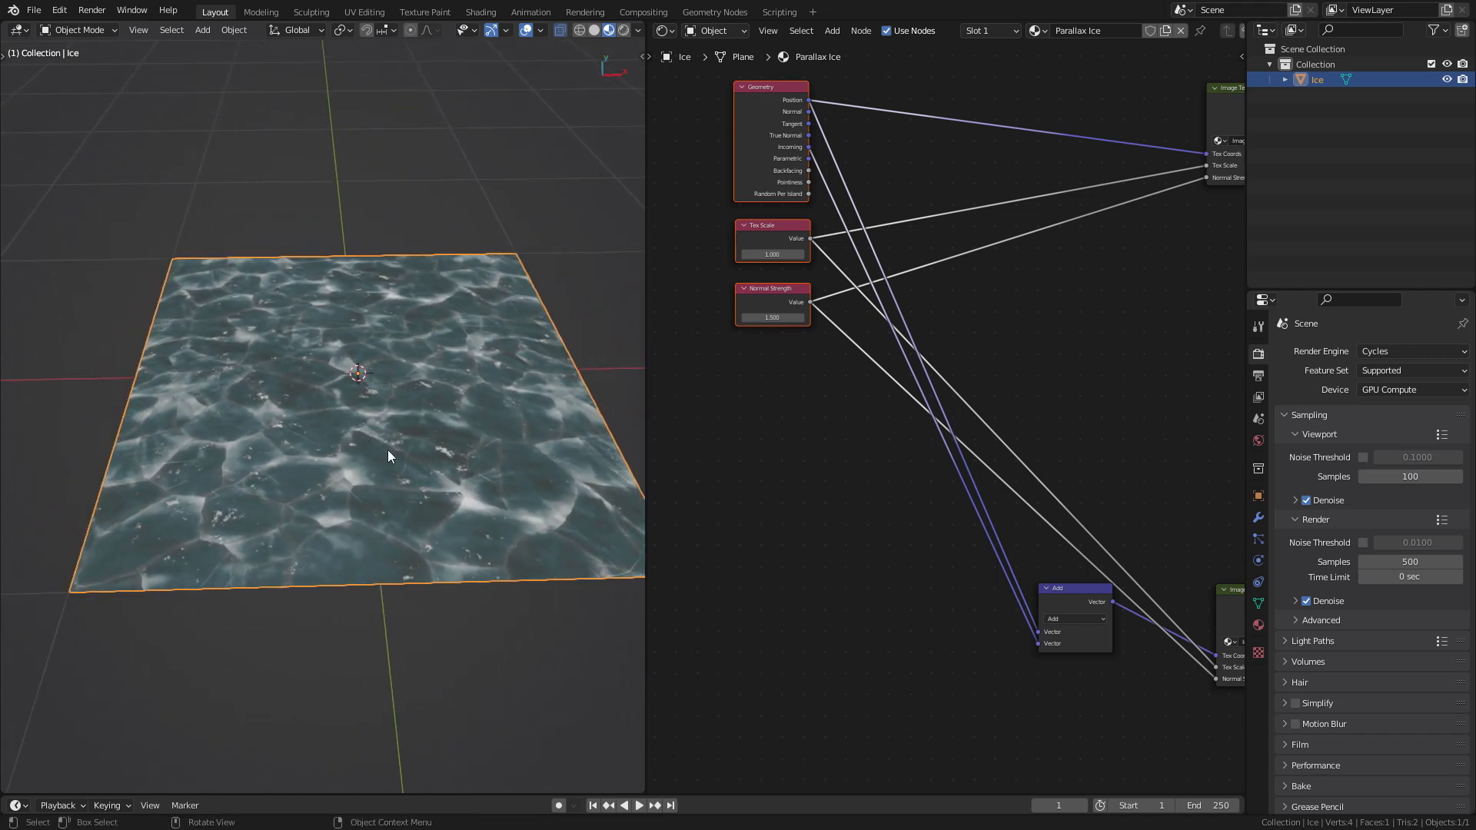
Examine the texture shift by raising the plane along Z, cancelling that move, and panning the view from side to side.
{"action": "key", "text": "g"}
{"action": "key", "text": "z"}
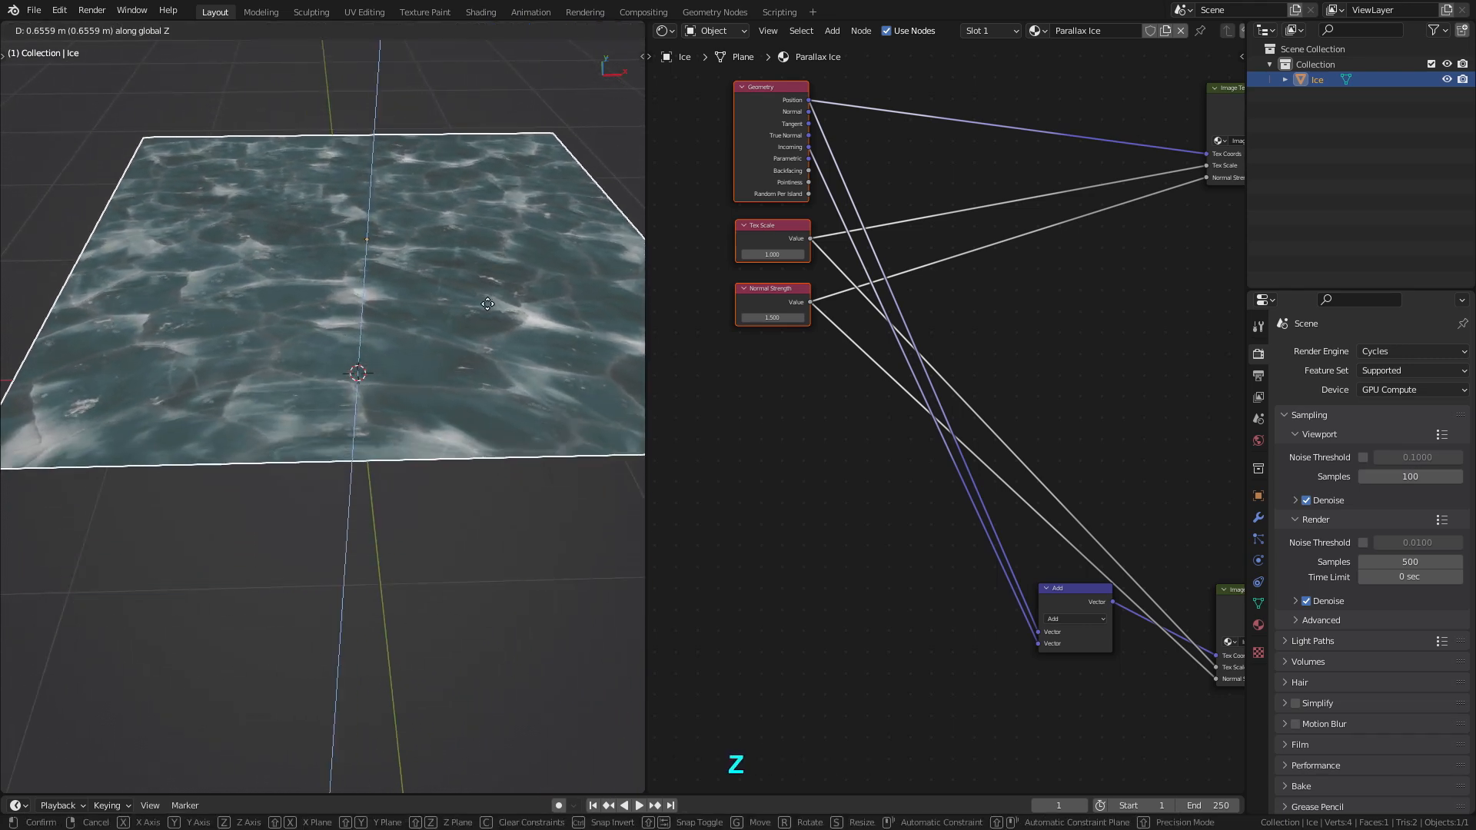
{"action": "right_click", "coordinate": [473, 541]}
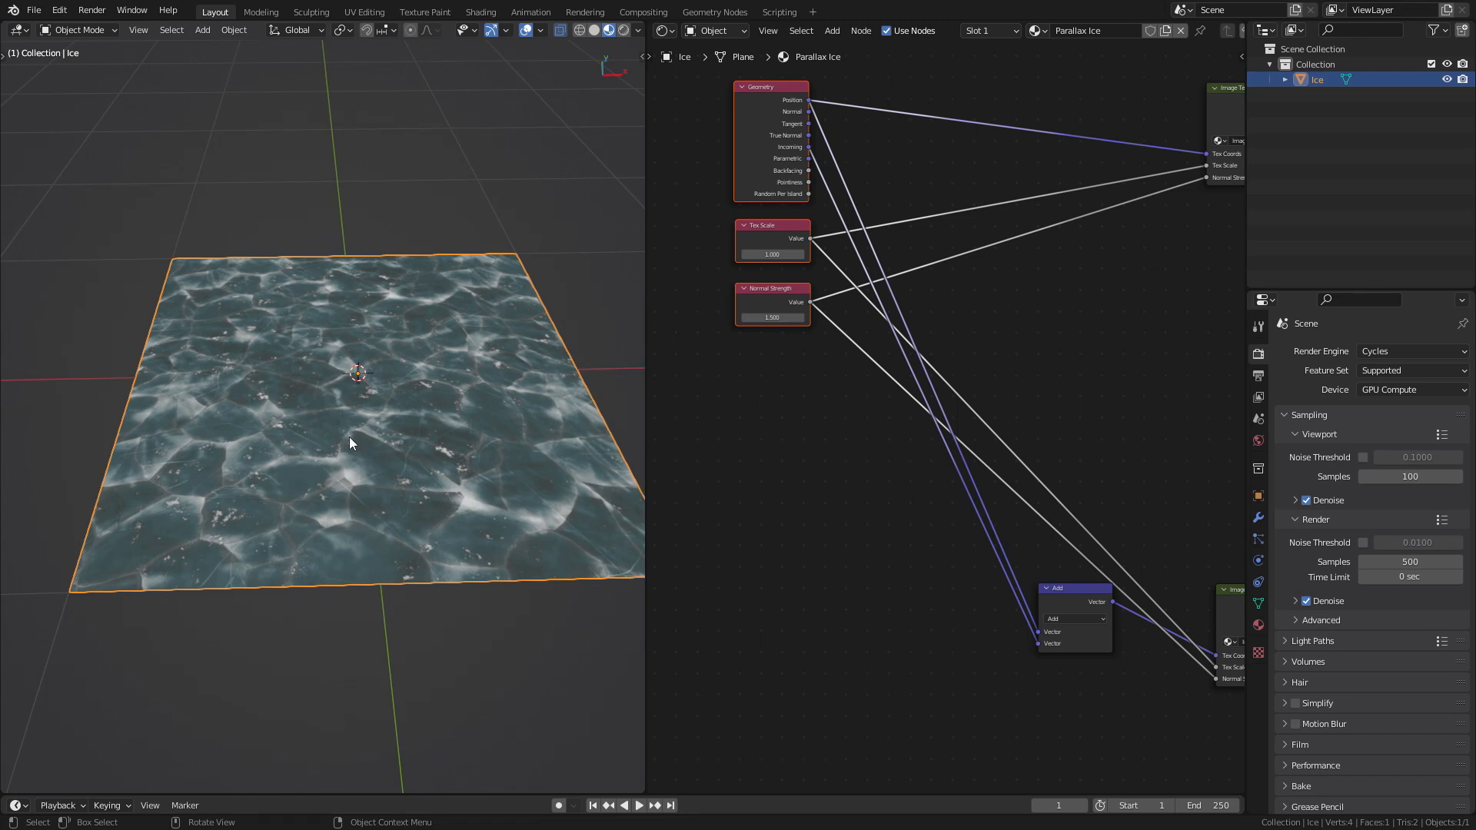
{"action": "middle_click_drag", "start_coordinate": [264, 454], "coordinate": [488, 437], "text": "shift"}
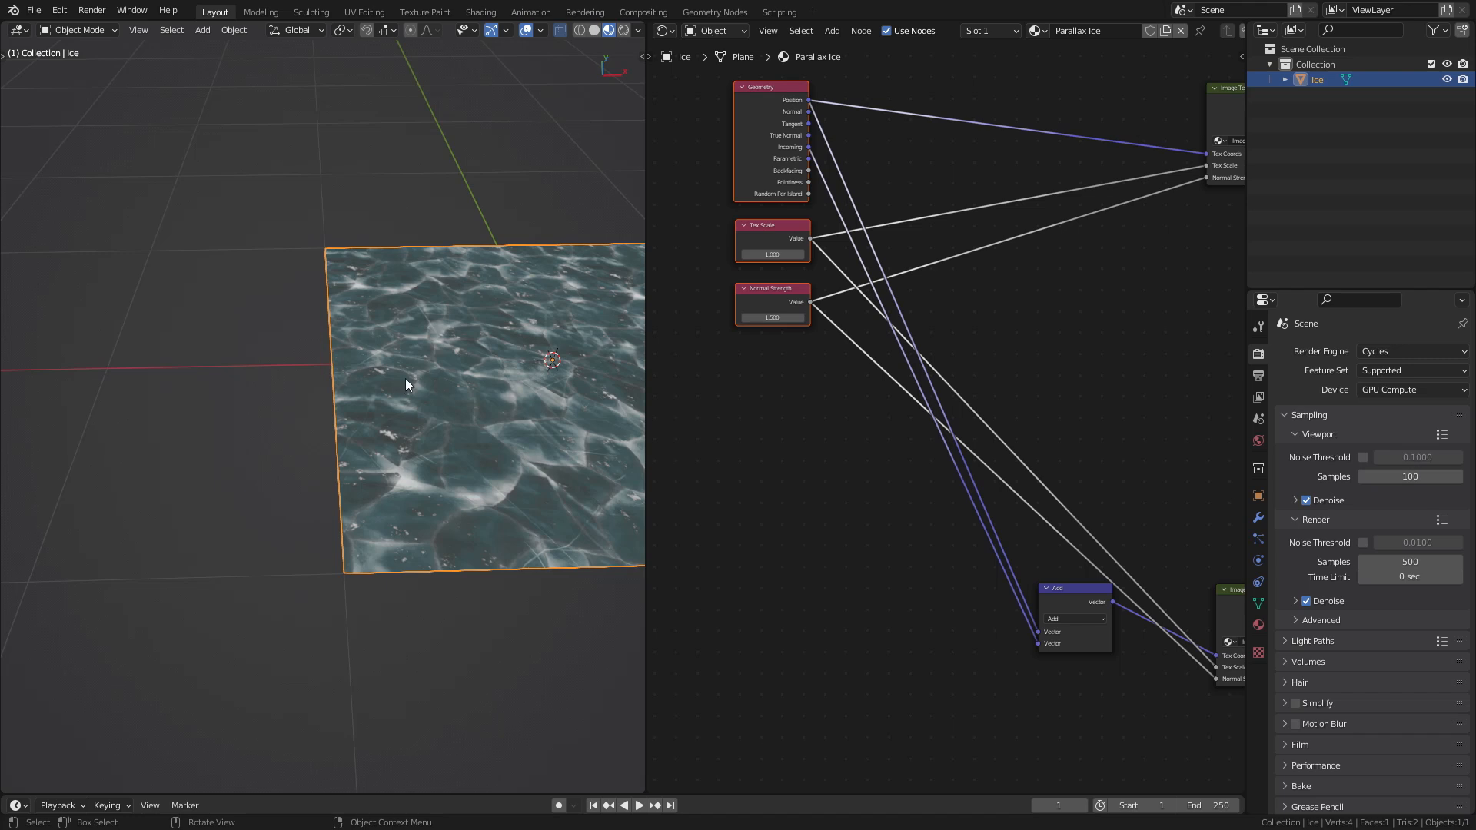
{"action": "middle_click_drag", "start_coordinate": [167, 418], "coordinate": [355, 400], "text": "shift"}
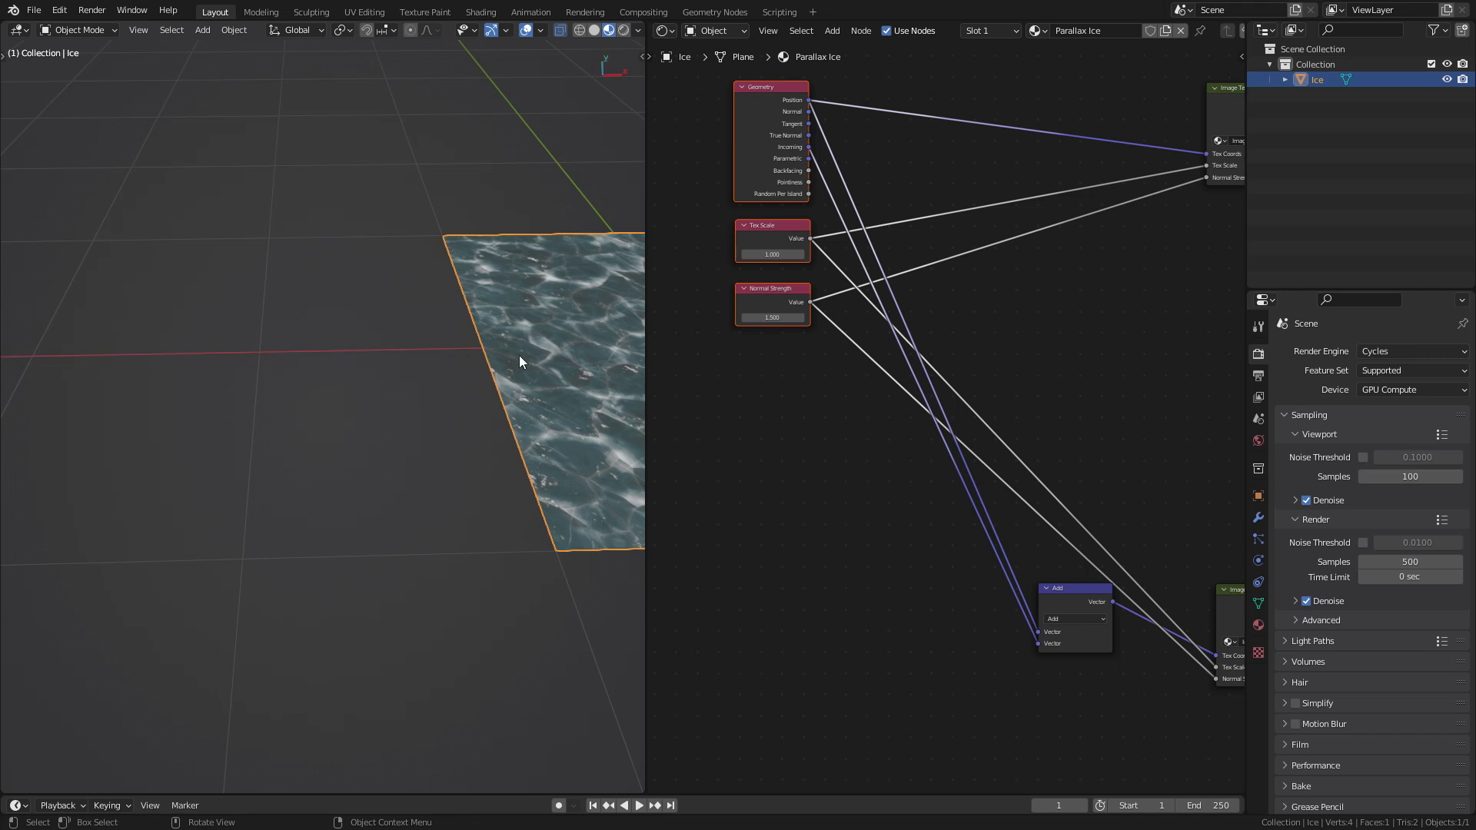
{"action": "middle_click_drag", "start_coordinate": [596, 362], "coordinate": [203, 380], "text": "shift"}
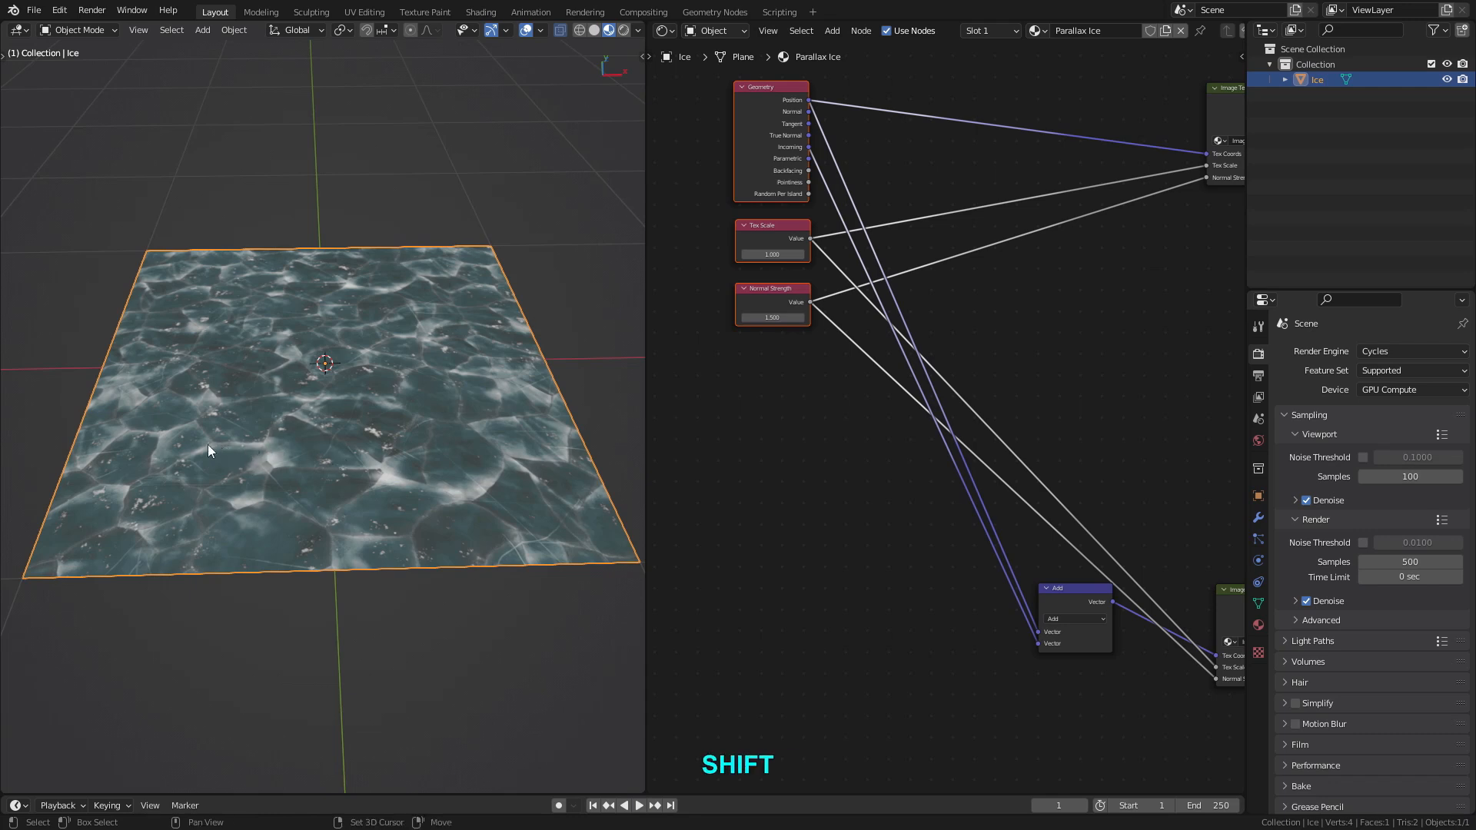
{"action": "mouse_move", "coordinate": [186, 443]}
{"action": "middle_mouse_down", "text": "shift"}
{"action": "mouse_move", "coordinate": [372, 426]}
{"action": "mouse_move", "coordinate": [114, 438]}
{"action": "mouse_move", "coordinate": [203, 437]}
{"action": "middle_mouse_up", "text": "shift"}
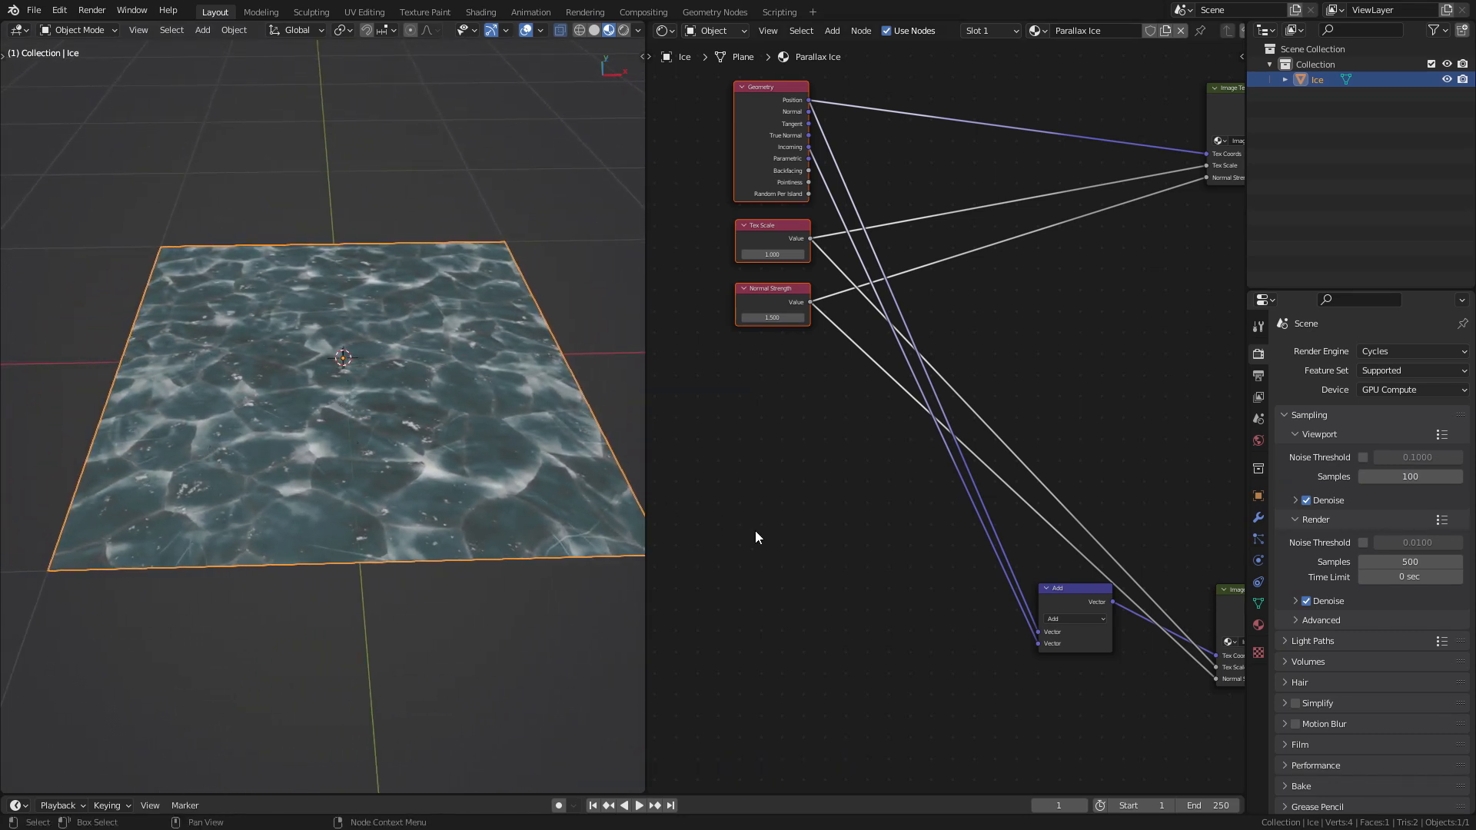
Change the Vector Math node's operation to Subtract.
{"action": "middle_click_drag", "start_coordinate": [962, 588], "coordinate": [948, 471]}
{"action": "scroll", "coordinate": [953, 481], "scroll_direction": "up", "scroll_amount": 2}
{"action": "left_click", "coordinate": [951, 452]}
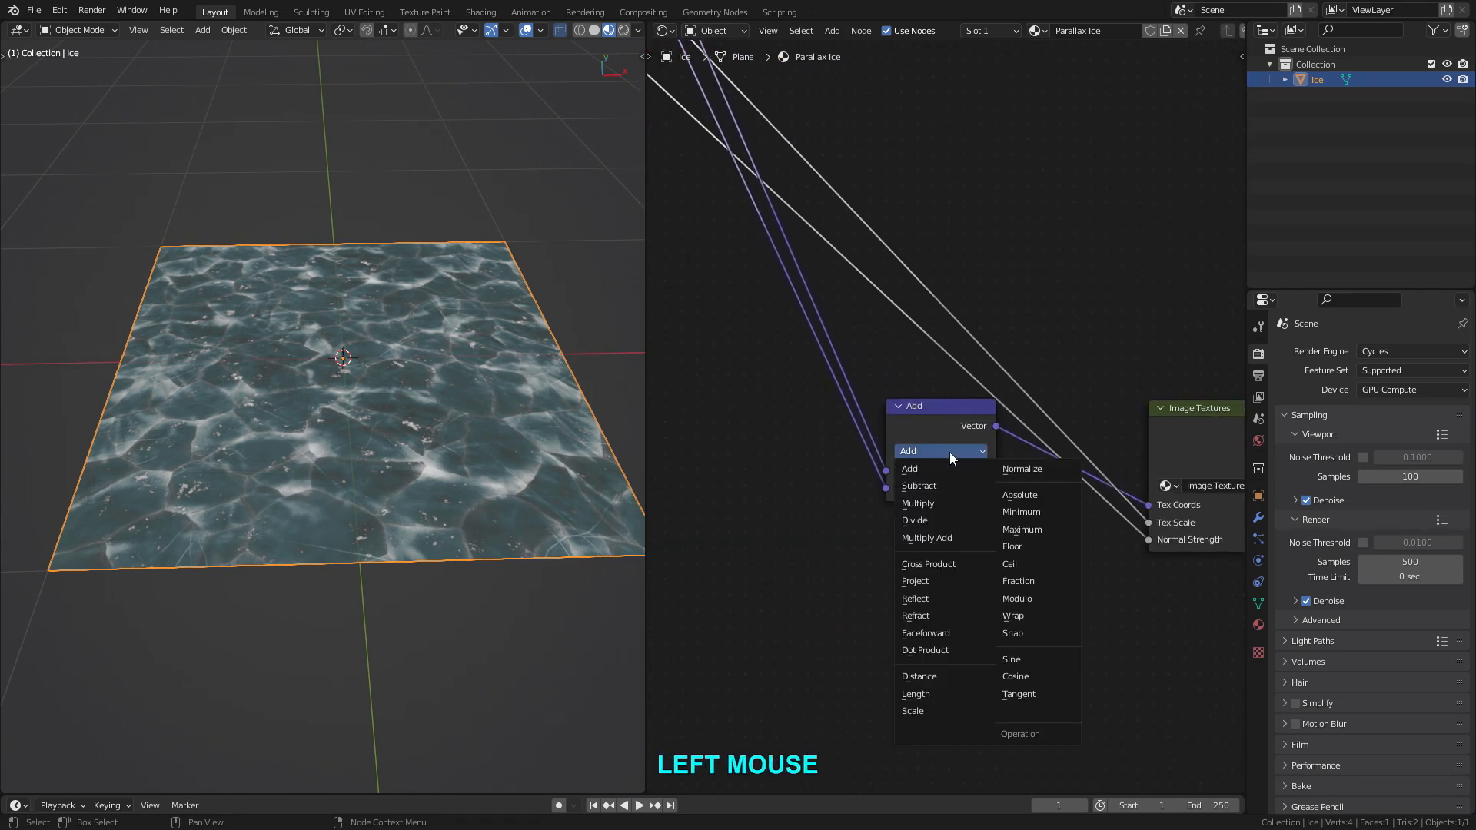
{"action": "left_click", "coordinate": [952, 487]}
Examine the ice texture's parallax with the subtracted Incoming vector by moving the view across the plane.
{"action": "mouse_move", "coordinate": [369, 404]}
{"action": "middle_mouse_down", "text": "shift"}
{"action": "mouse_move", "coordinate": [201, 395]}
{"action": "mouse_move", "coordinate": [547, 386]}
{"action": "mouse_move", "coordinate": [240, 400]}
{"action": "mouse_move", "coordinate": [567, 404]}
{"action": "mouse_move", "coordinate": [229, 400]}
{"action": "mouse_move", "coordinate": [472, 403]}
{"action": "mouse_move", "coordinate": [354, 400]}
{"action": "middle_mouse_up", "text": "shift"}
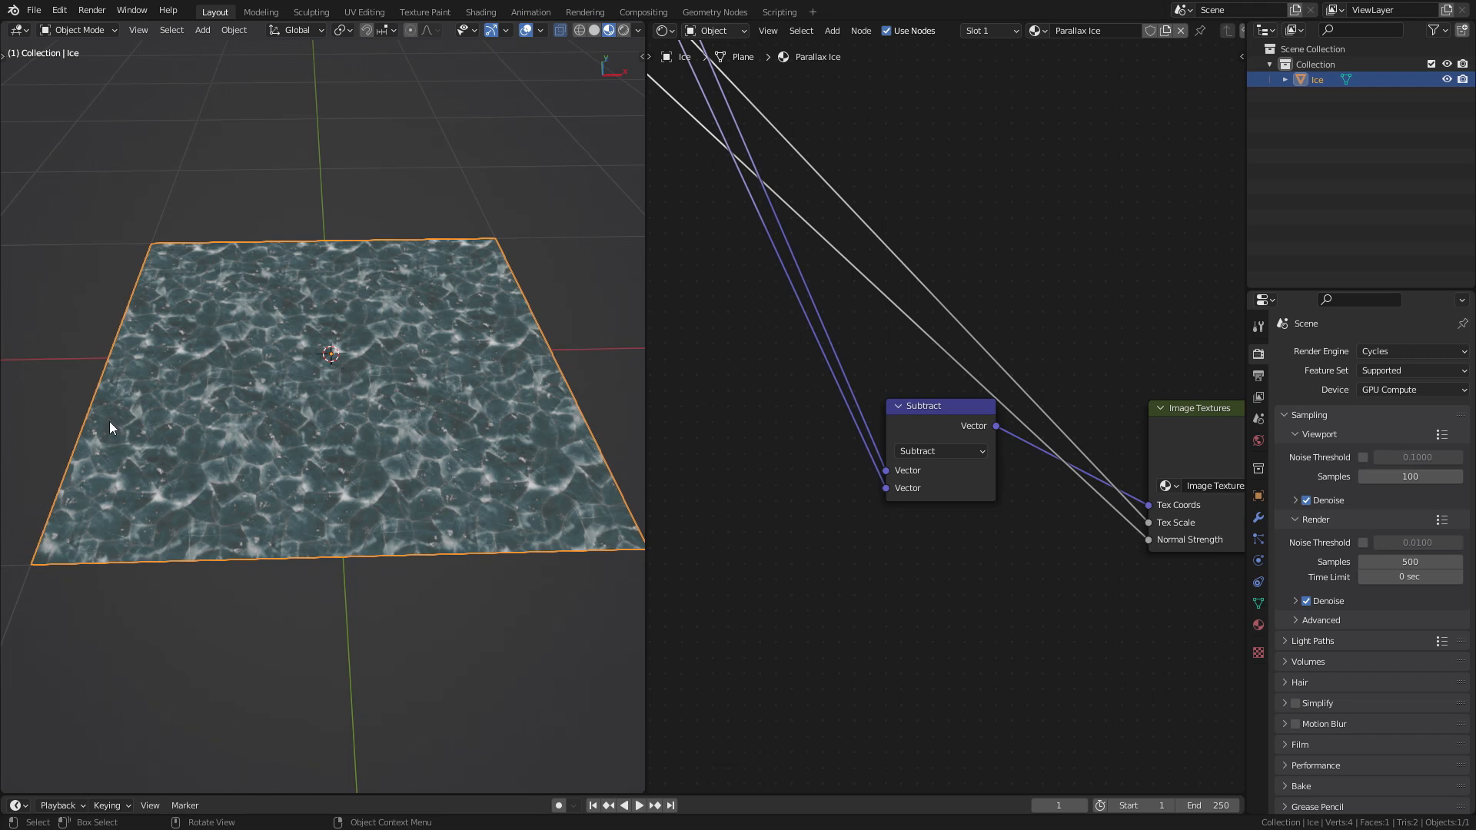
{"action": "scroll", "coordinate": [113, 419], "scroll_direction": "up", "scroll_amount": 2}
{"action": "middle_click_drag", "start_coordinate": [118, 418], "coordinate": [215, 415], "text": "shift"}
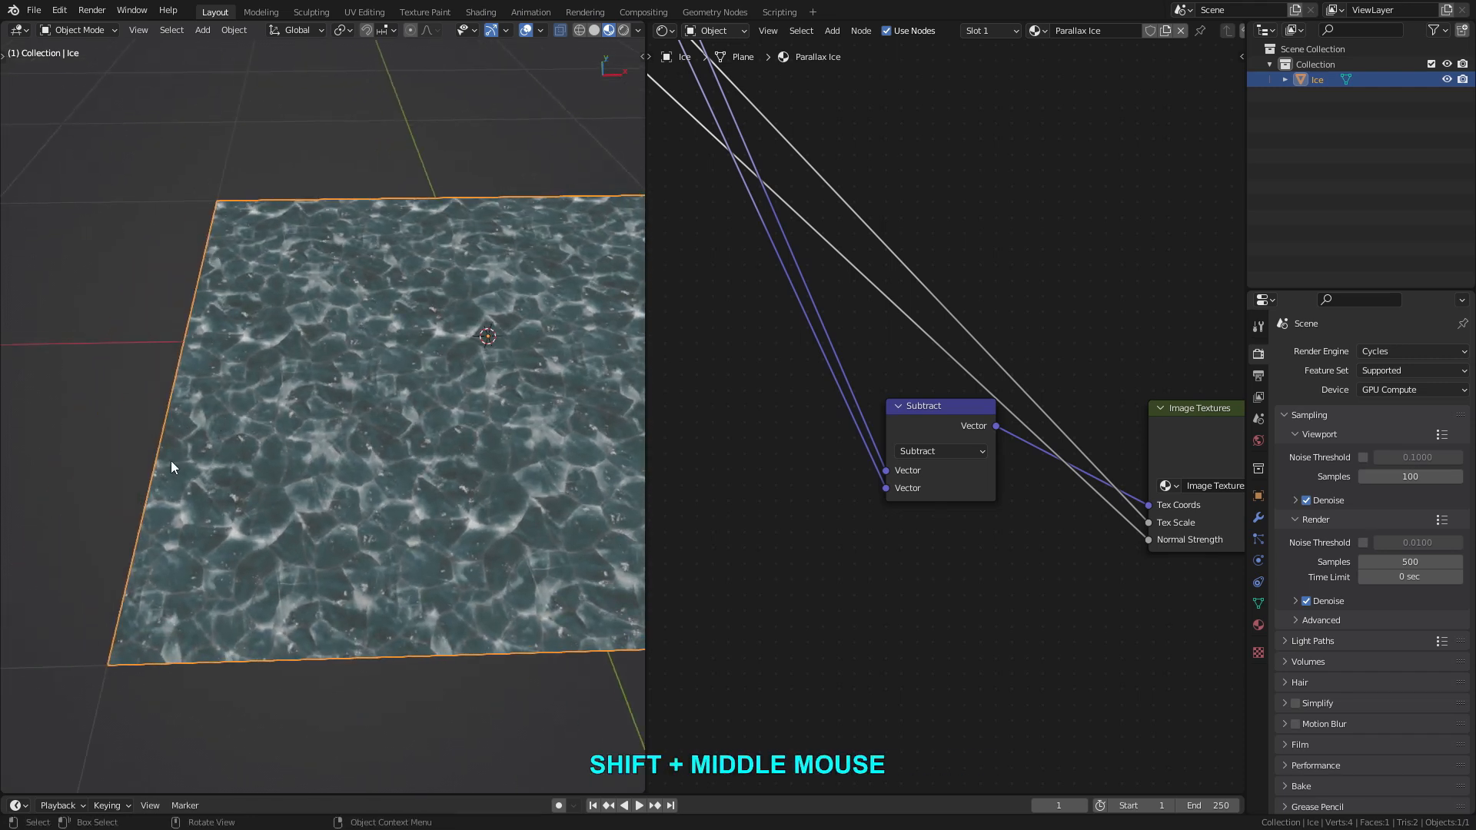
{"action": "middle_click_drag", "start_coordinate": [355, 414], "coordinate": [162, 418], "text": "shift"}
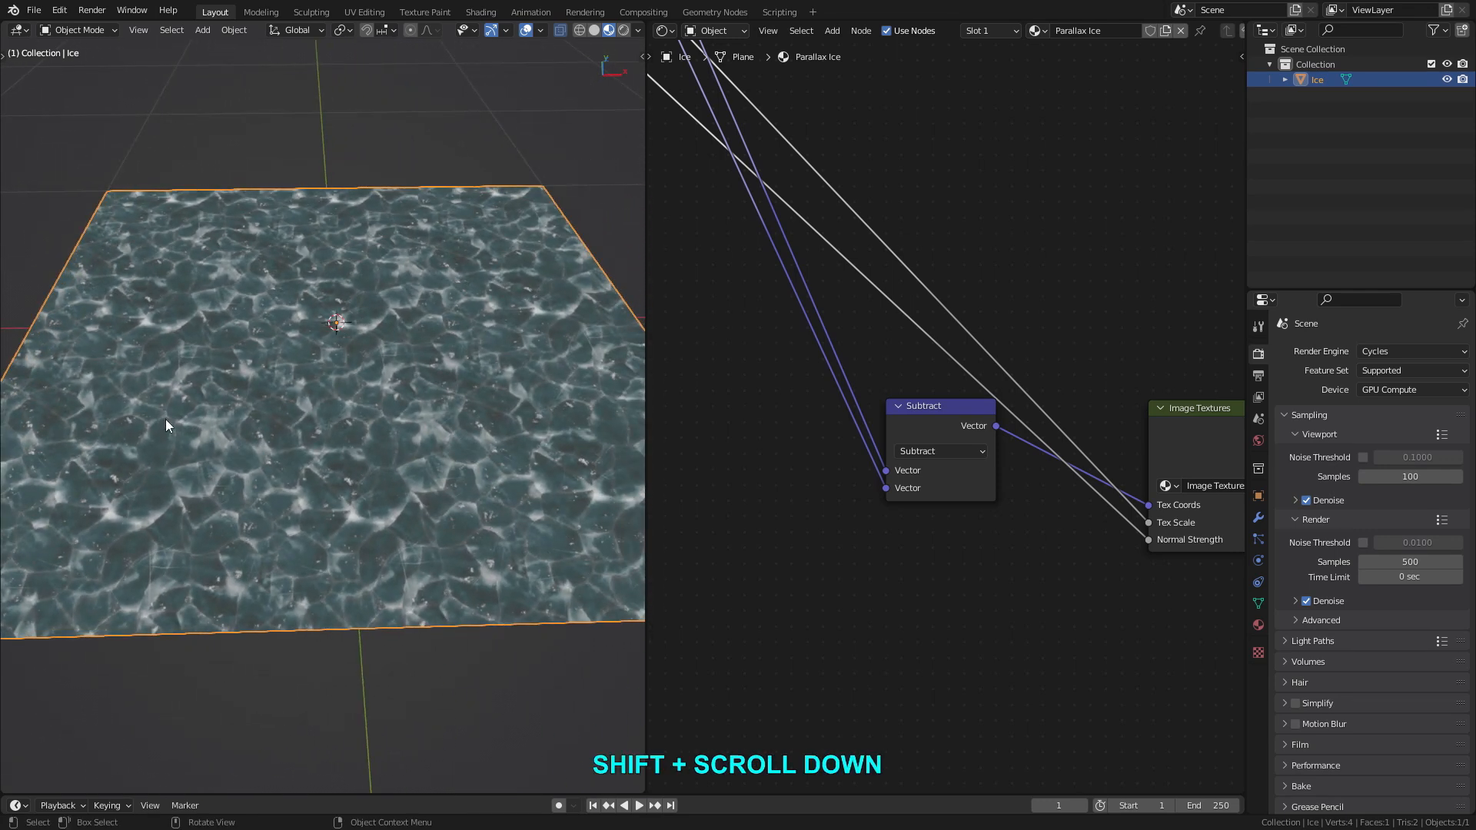
{"action": "scroll", "coordinate": [246, 420], "scroll_direction": "down", "scroll_amount": 2}
{"action": "middle_click_drag", "start_coordinate": [290, 410], "coordinate": [323, 418], "text": "shift"}
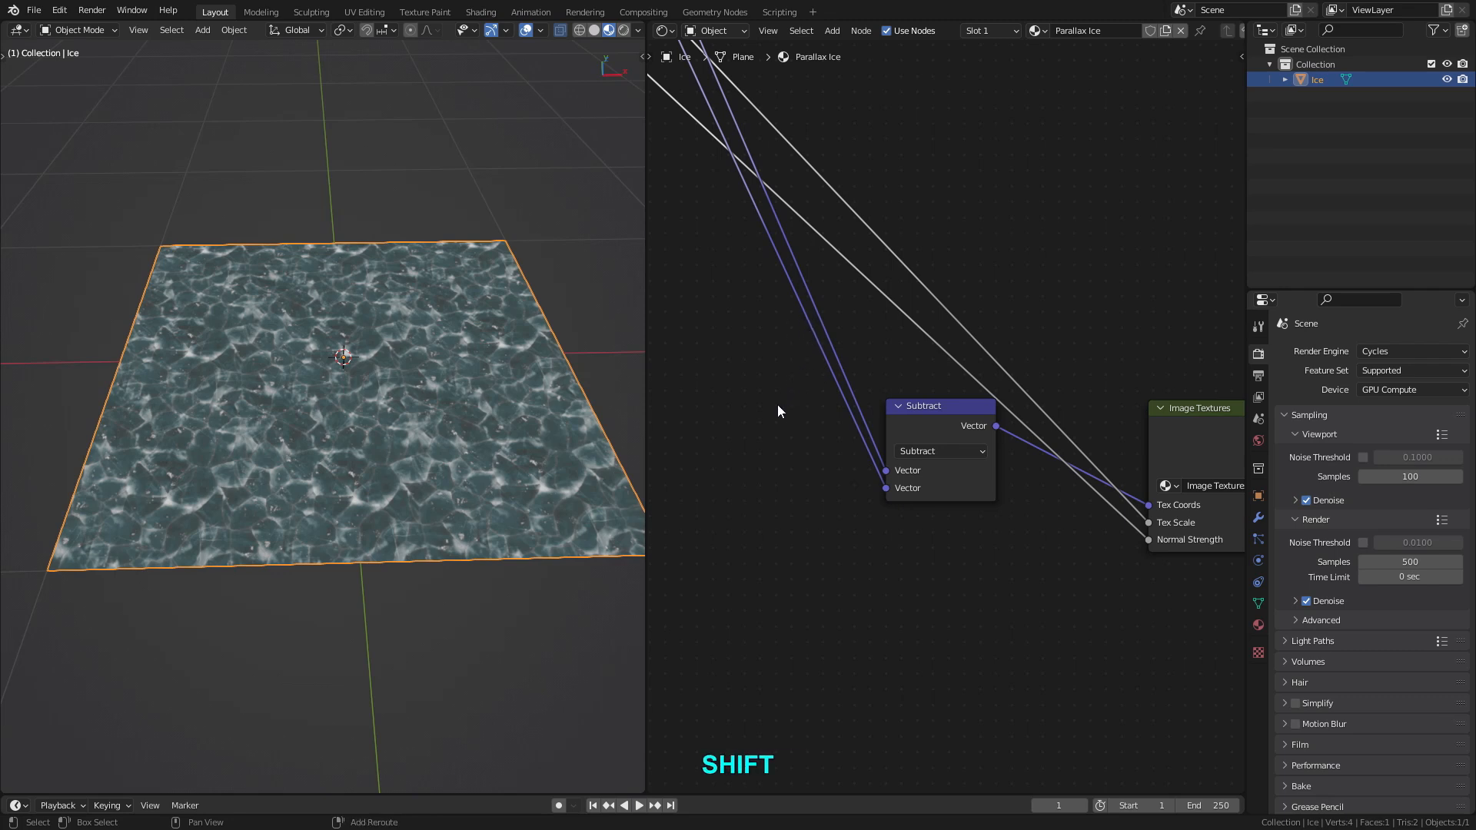
Insert a Vector Math node on the Geometry Incoming link ahead of the Subtract node and set its operation to Scale.
{"action": "key", "text": "shift+a"}
{"action": "mouse_move", "coordinate": [748, 407]}
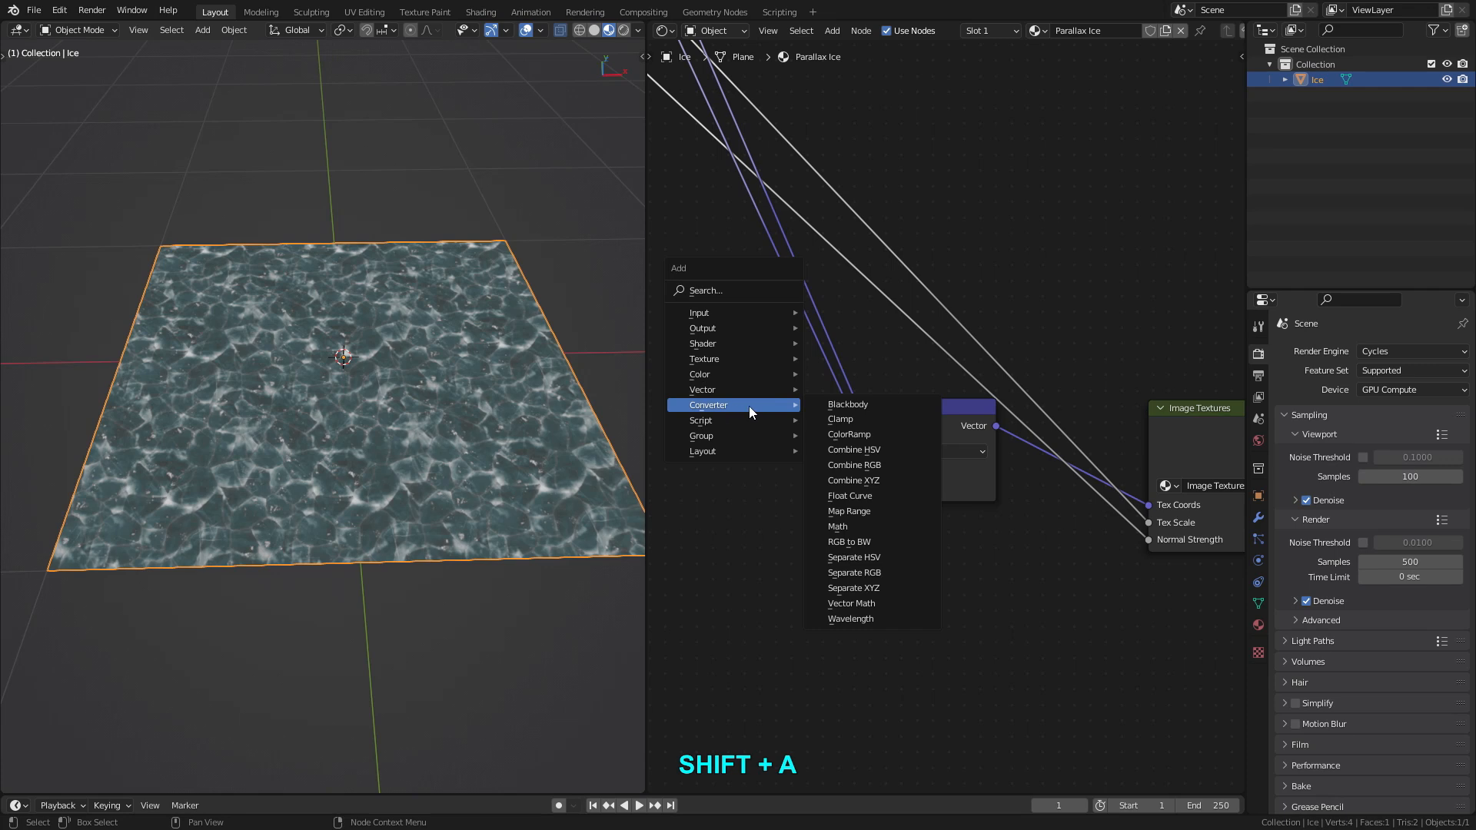
{"action": "left_click", "coordinate": [886, 601]}
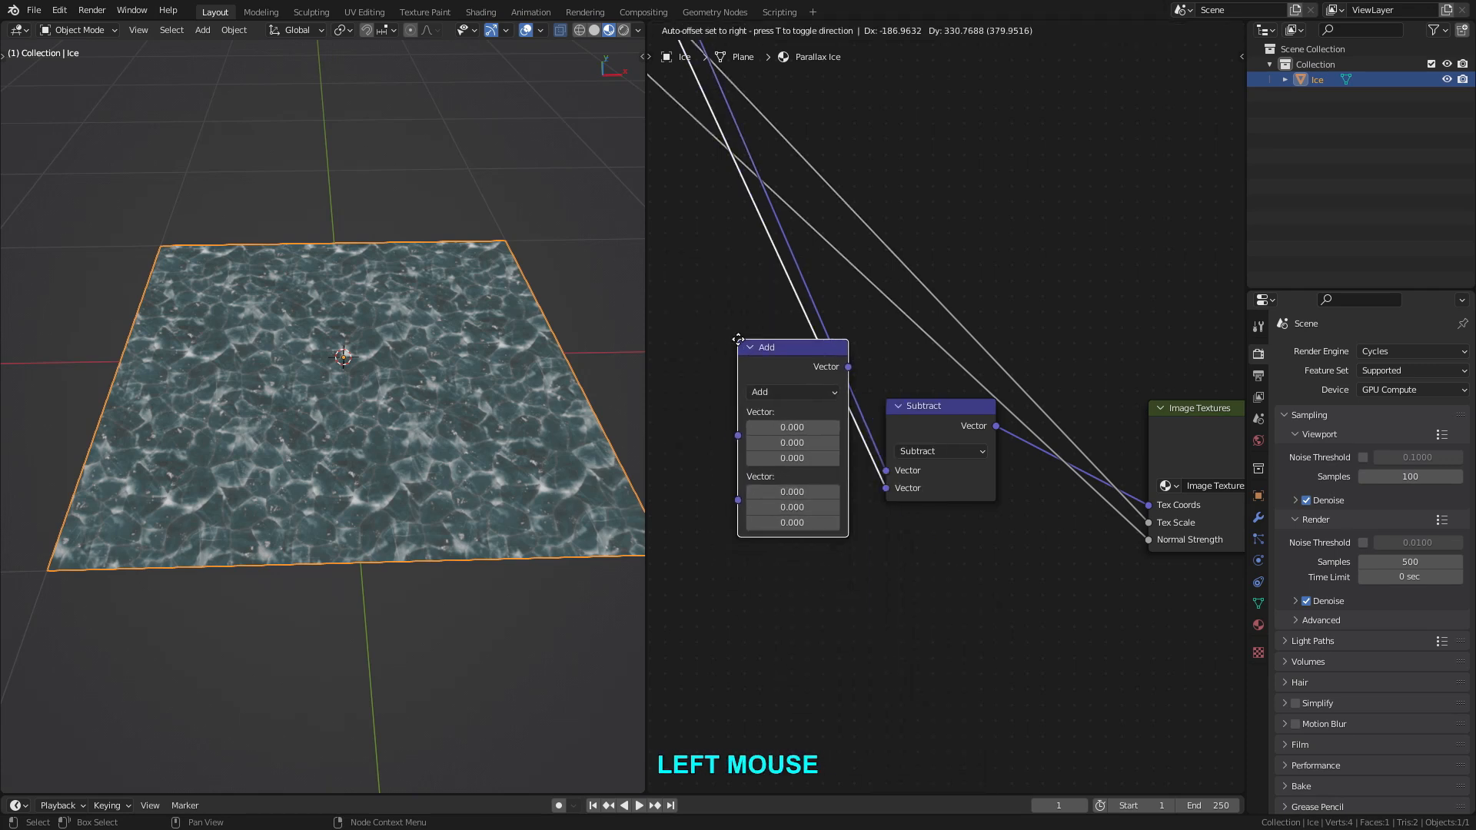
{"action": "left_click", "coordinate": [739, 339]}
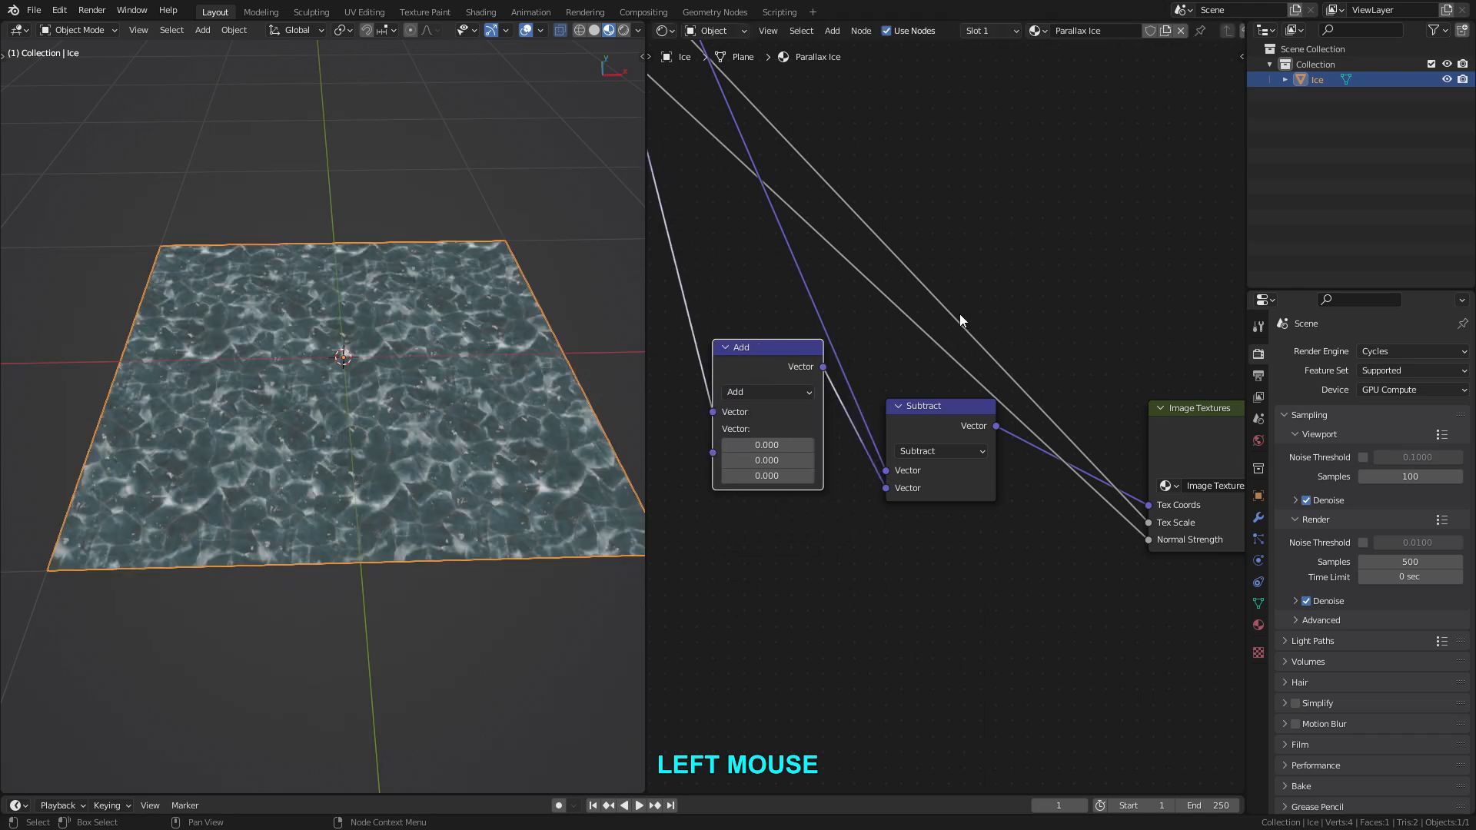
{"action": "key", "text": "g"}
{"action": "left_click", "coordinate": [905, 361]}
{"action": "middle_click_drag", "start_coordinate": [906, 356], "coordinate": [905, 430]}
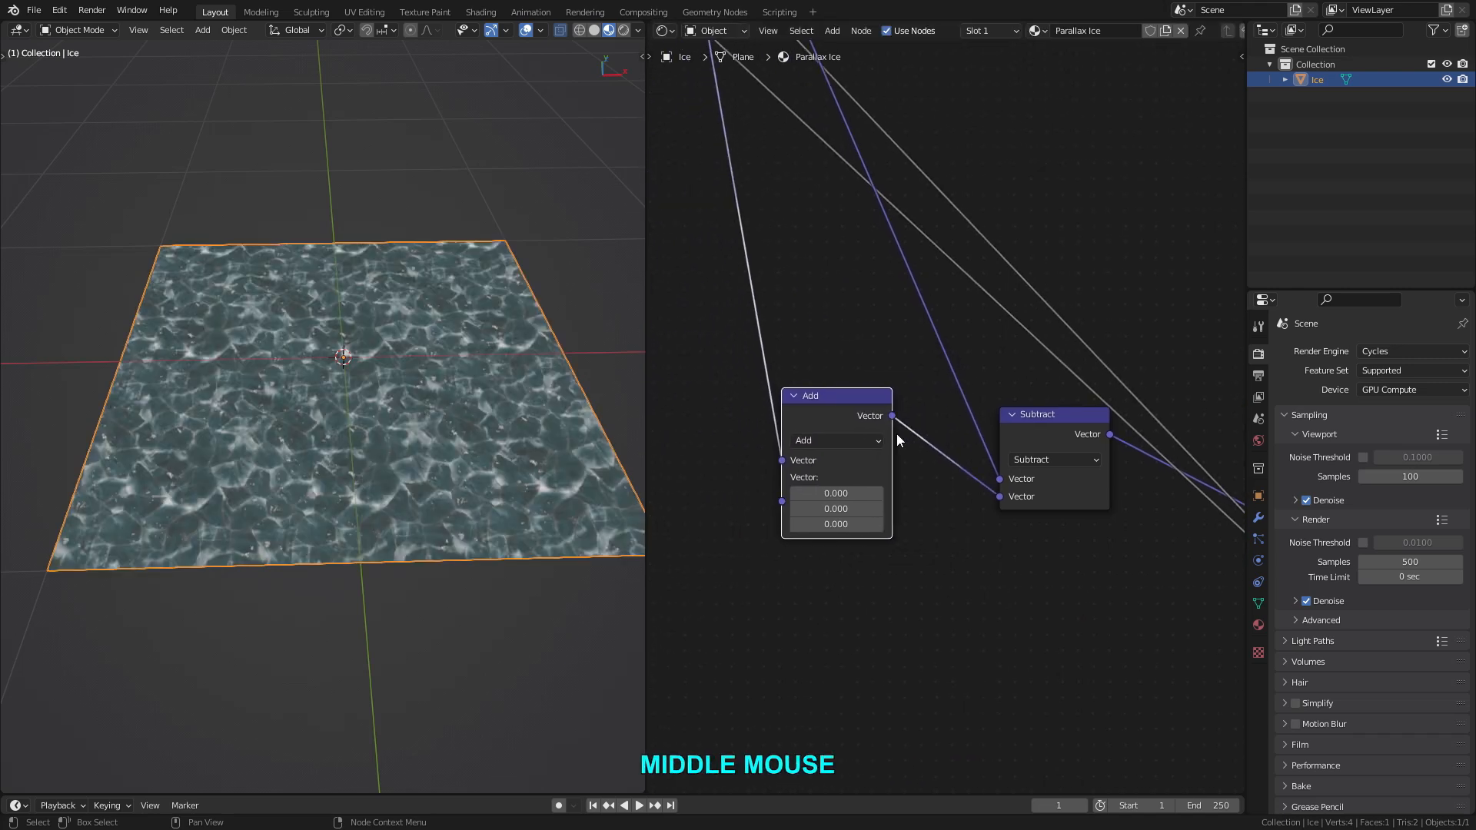
{"action": "left_click", "coordinate": [850, 441]}
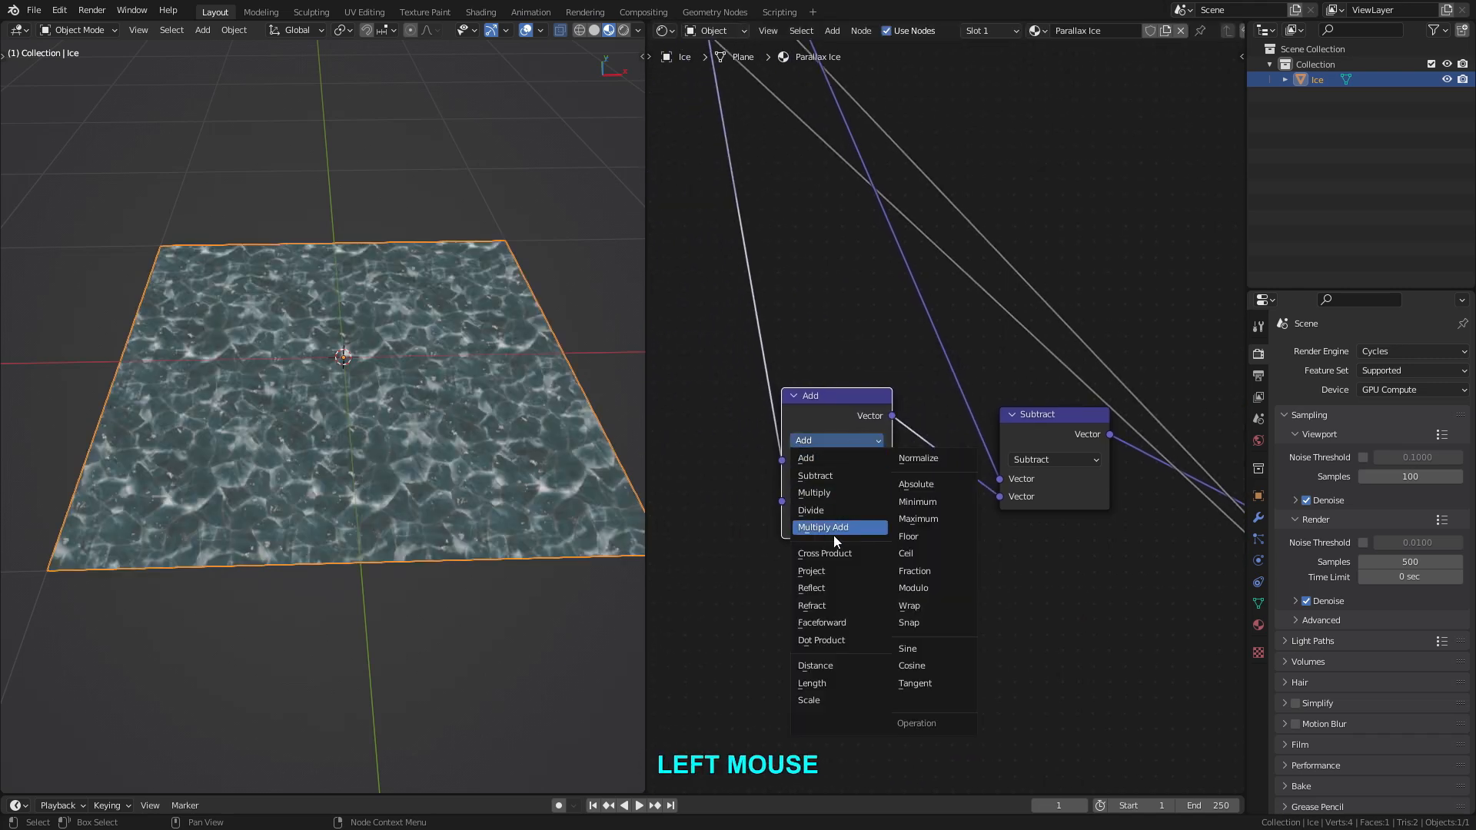
{"action": "left_click", "coordinate": [833, 698]}
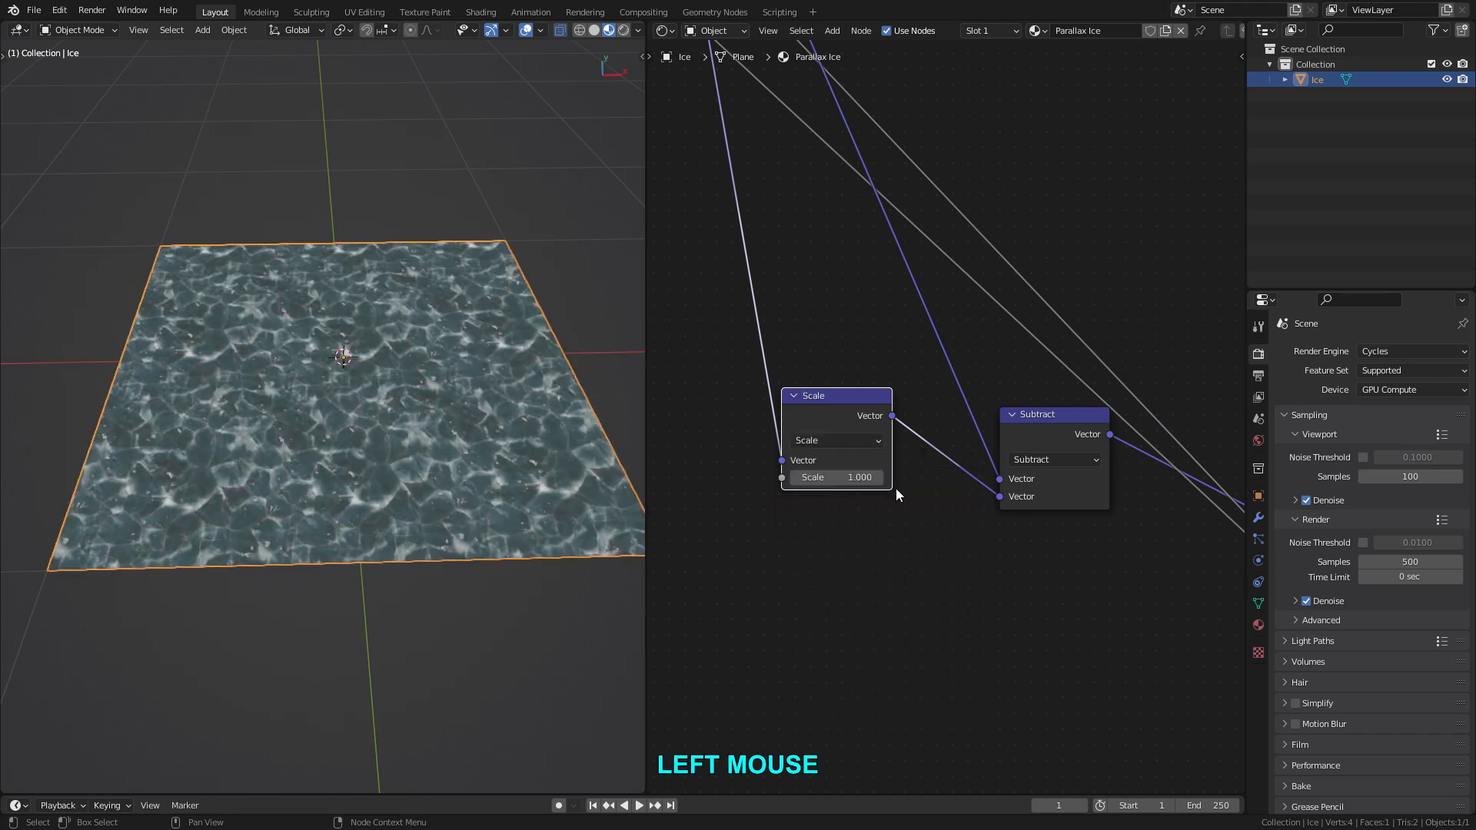
Try raising the Scale node's factor to about 9.6 and cancel the change.
{"action": "scroll", "coordinate": [815, 477], "scroll_direction": "up", "scroll_amount": 2}
{"action": "middle_click_drag", "start_coordinate": [799, 481], "coordinate": [807, 489]}
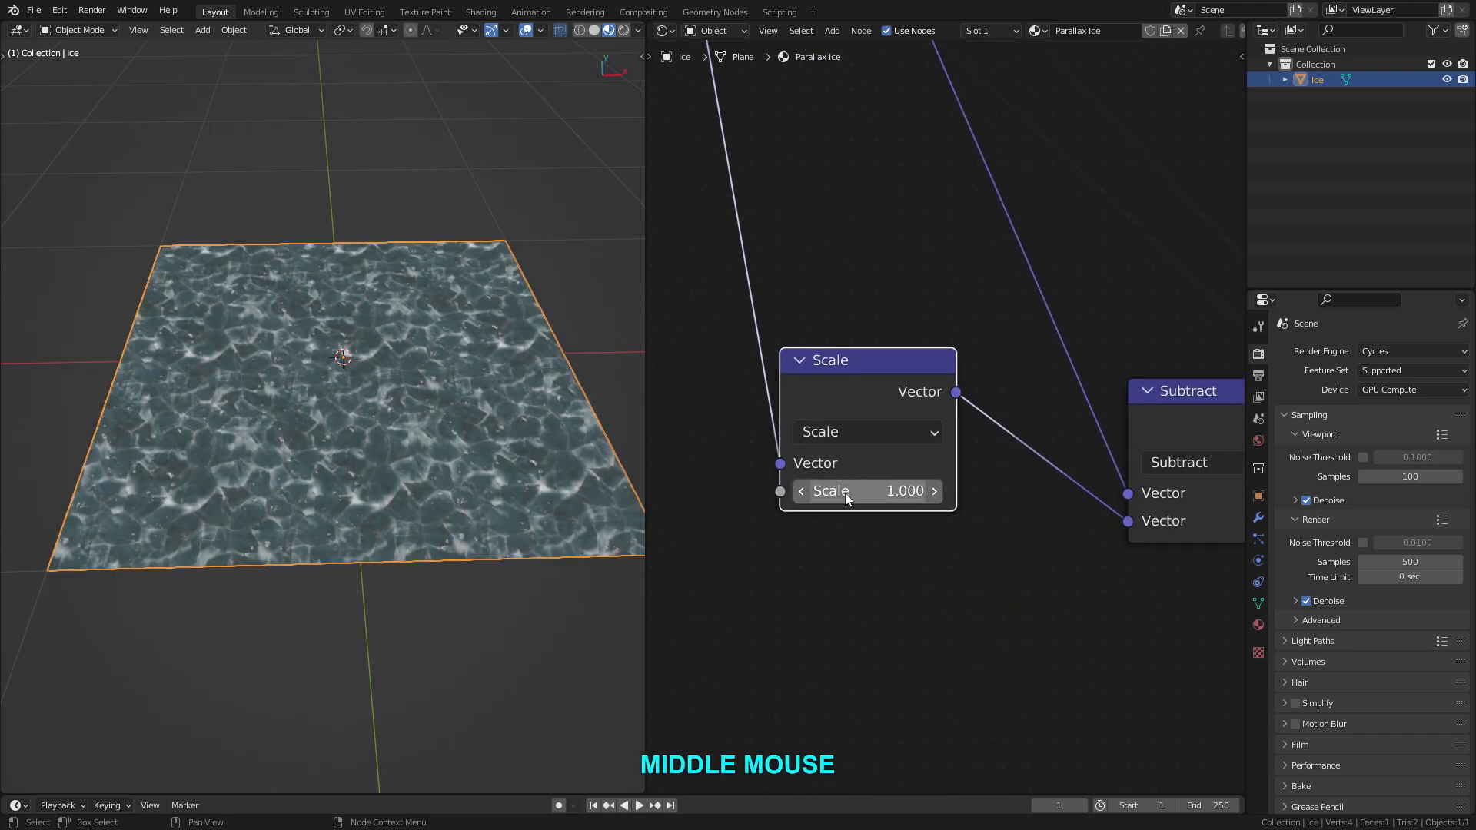
{"action": "left_click_drag", "start_coordinate": [808, 490], "coordinate": [843, 491], "text": "shift"}
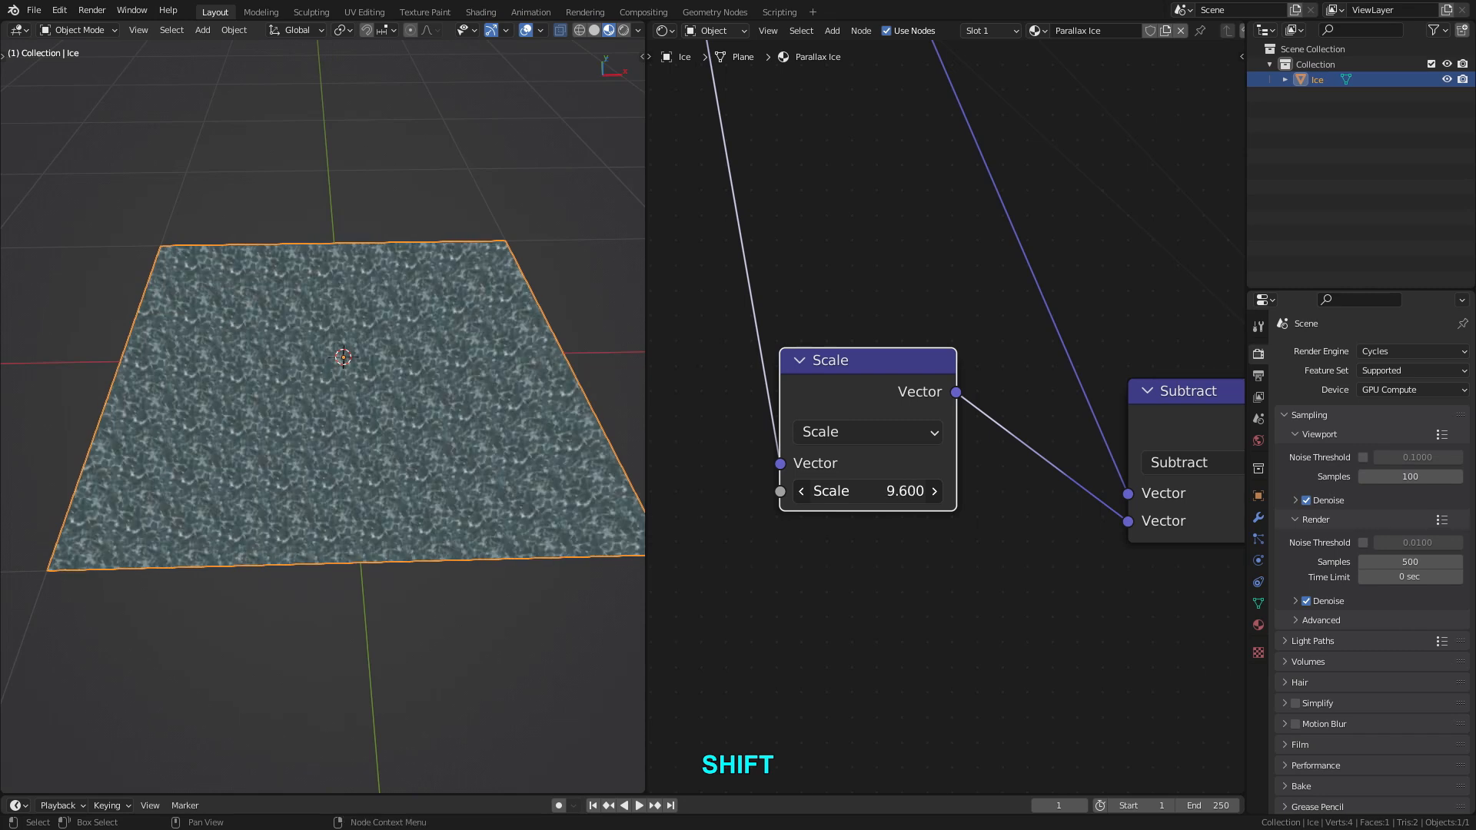
{"action": "key", "text": "Escape"}
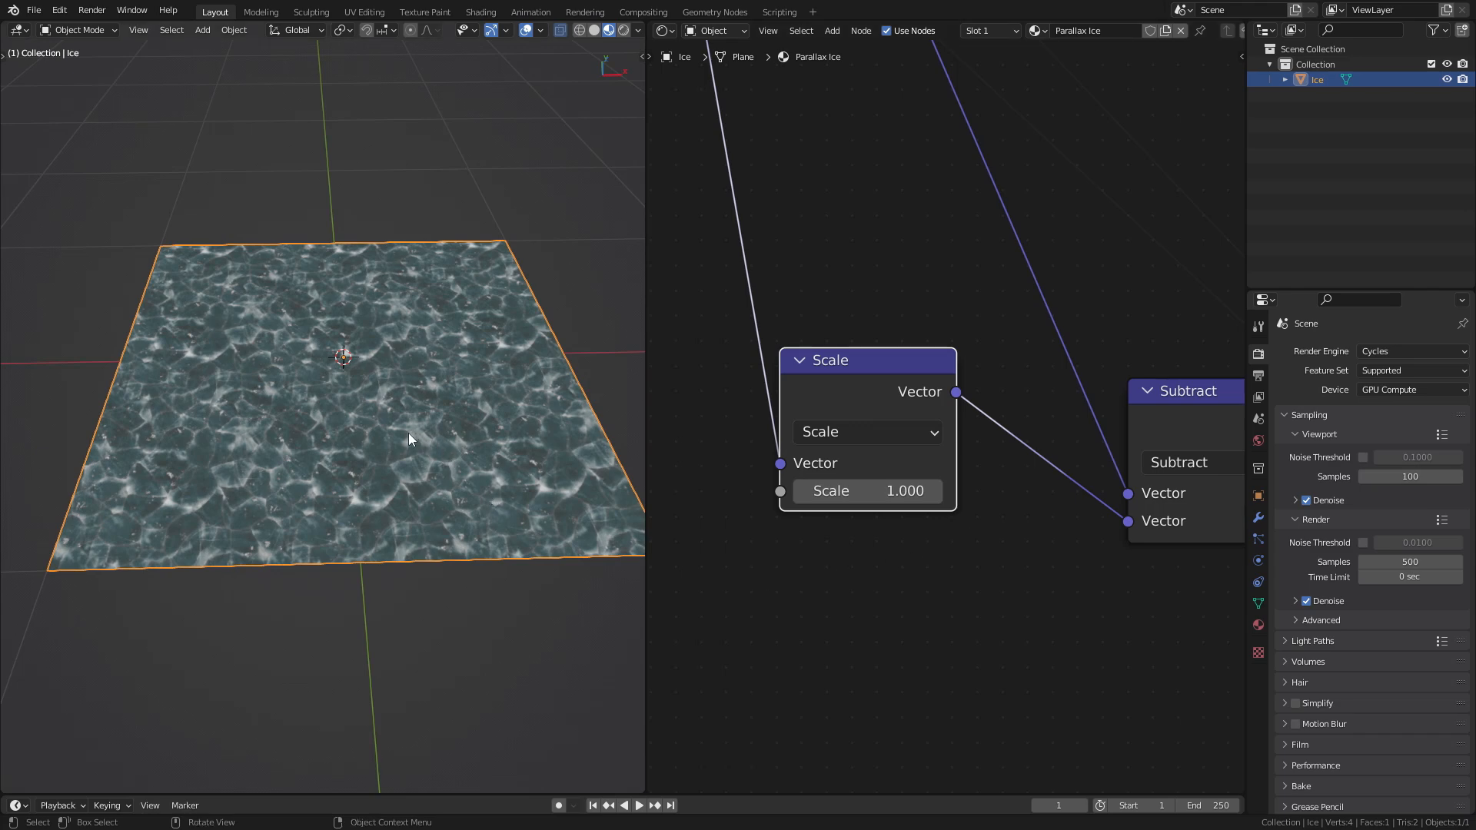
Examine how the ice texture stretches across the plane at a low grazing angle, with the plane deselected.
{"action": "scroll", "coordinate": [380, 434], "scroll_direction": "up", "scroll_amount": 3}
{"action": "middle_click_drag", "start_coordinate": [353, 436], "coordinate": [302, 362]}
{"action": "scroll", "coordinate": [343, 418], "scroll_direction": "up", "scroll_amount": 3}
{"action": "middle_click_drag", "start_coordinate": [343, 453], "coordinate": [352, 388]}
{"action": "scroll", "coordinate": [381, 415], "scroll_direction": "up", "scroll_amount": 2}
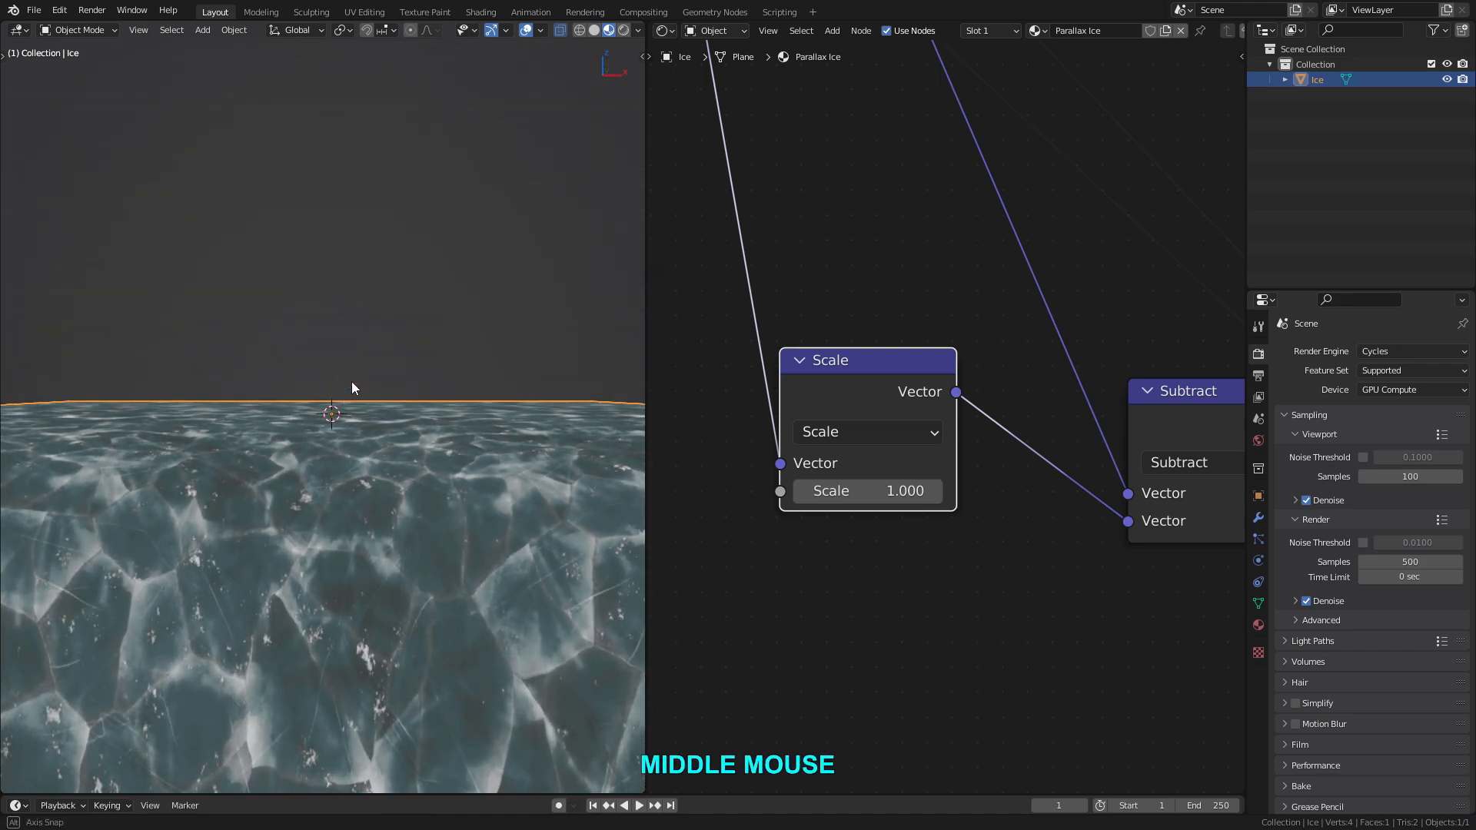
{"action": "mouse_move", "coordinate": [362, 440]}
{"action": "middle_mouse_down", "text": "shift"}
{"action": "mouse_move", "coordinate": [363, 409]}
{"action": "mouse_move", "coordinate": [359, 447]}
{"action": "middle_mouse_up", "text": "shift"}
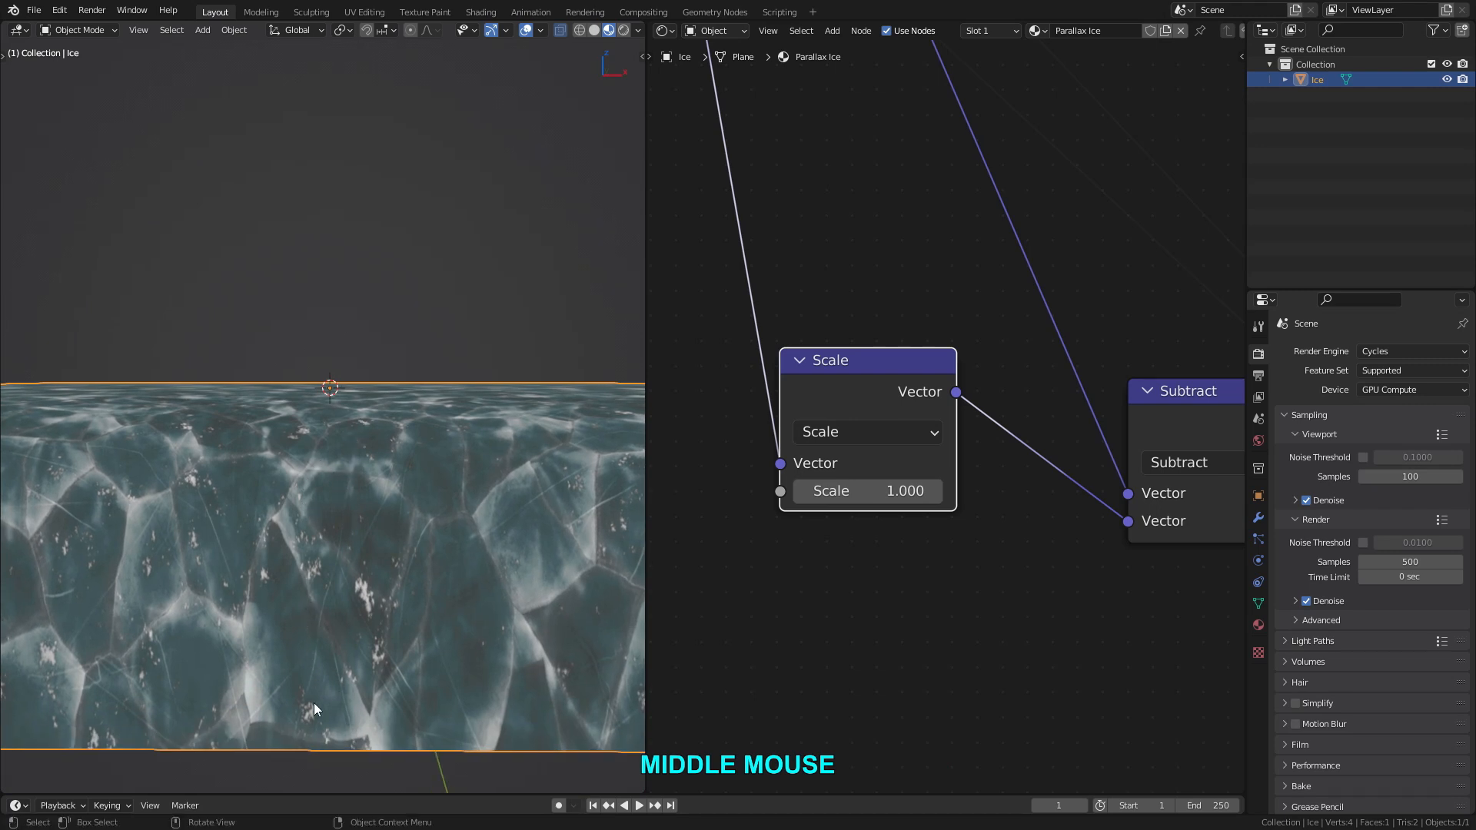
{"action": "left_click", "coordinate": [362, 766]}
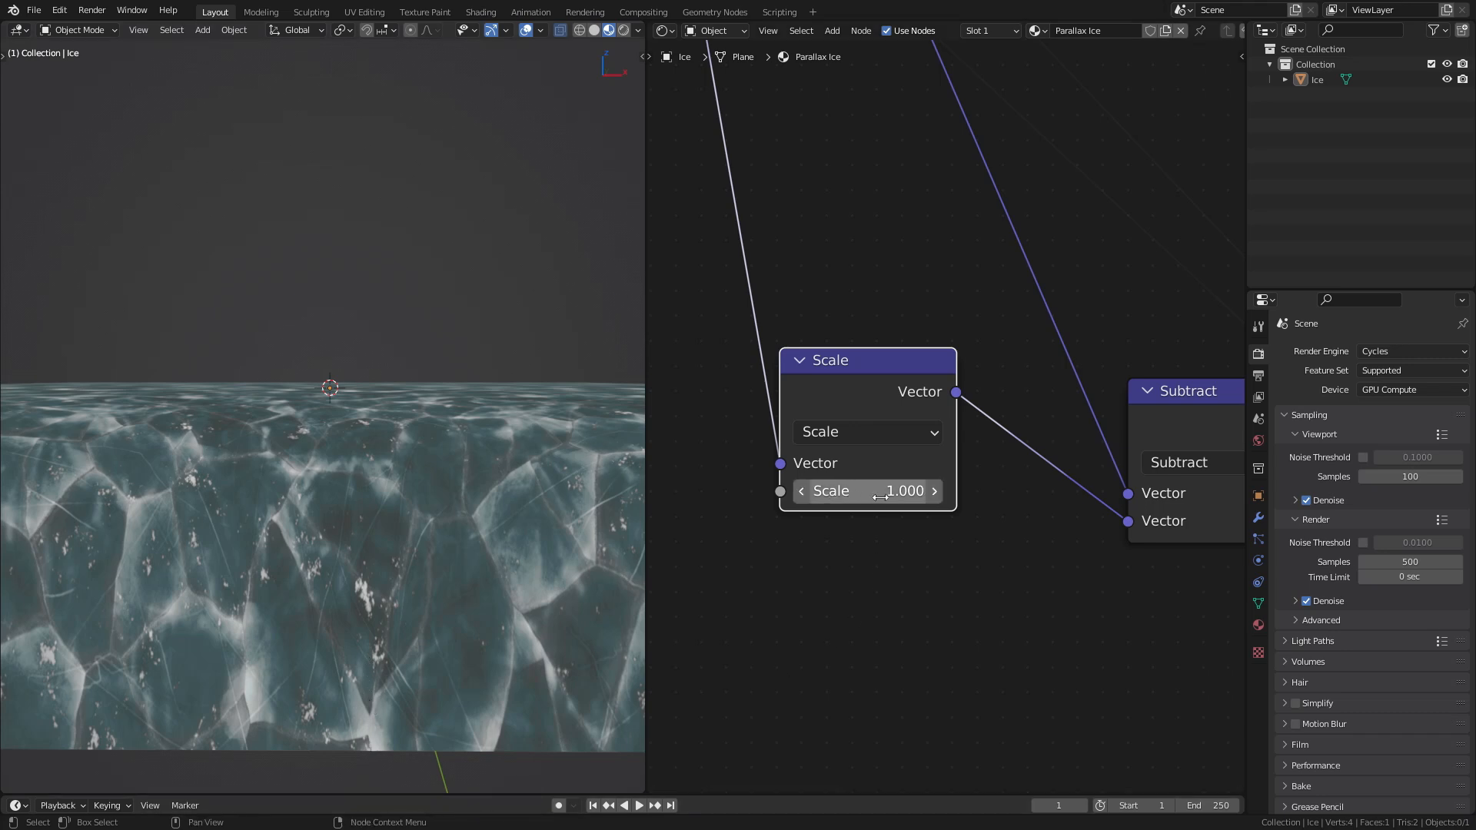
Try varying the Scale node's factor twice at the grazing view angle, cancelling each change.
{"action": "left_click_drag", "start_coordinate": [879, 505], "coordinate": [1137, 491], "text": "shift"}
{"action": "key", "text": "Escape"}
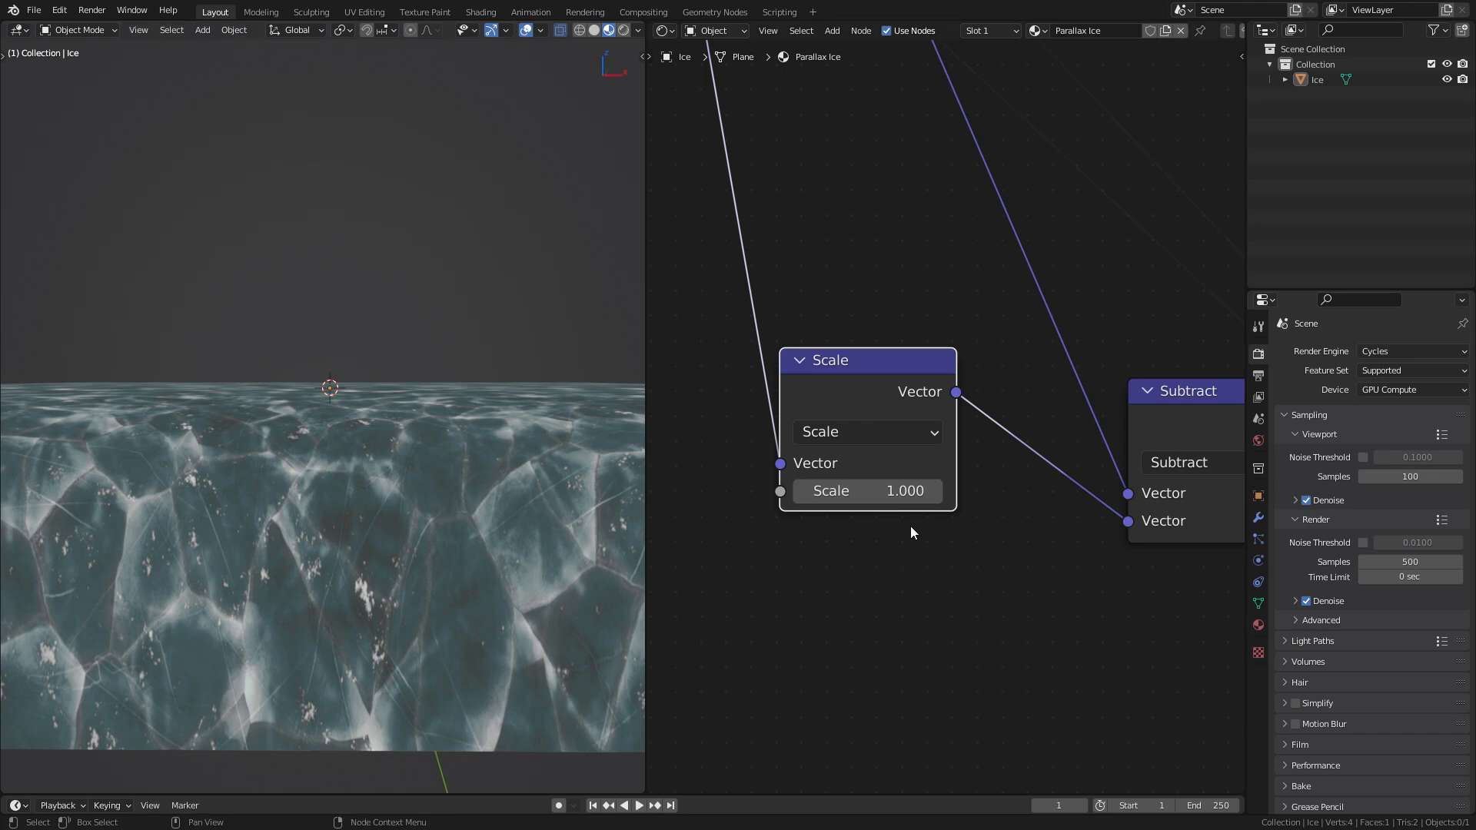
{"action": "left_click_drag", "start_coordinate": [903, 490], "coordinate": [1084, 491], "text": "shift"}
{"action": "key", "text": "Escape"}
Add a Separate XYZ node in the empty space ahead of the Scale node.
{"action": "scroll", "coordinate": [897, 602], "scroll_direction": "down", "scroll_amount": 3}
{"action": "middle_click_drag", "start_coordinate": [936, 588], "coordinate": [956, 512]}
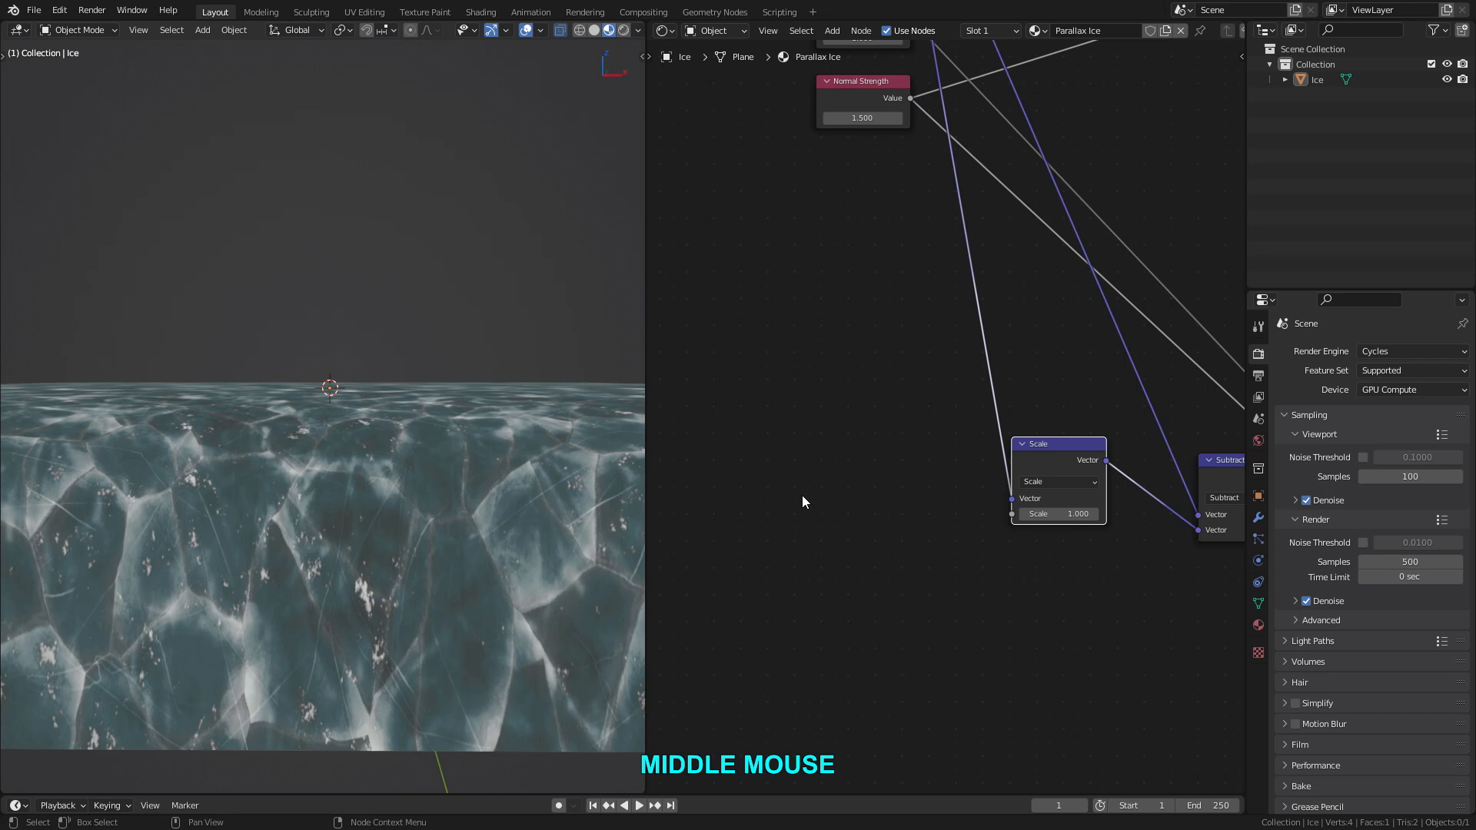
{"action": "key", "text": "shift"}
{"action": "key", "text": "shift+a"}
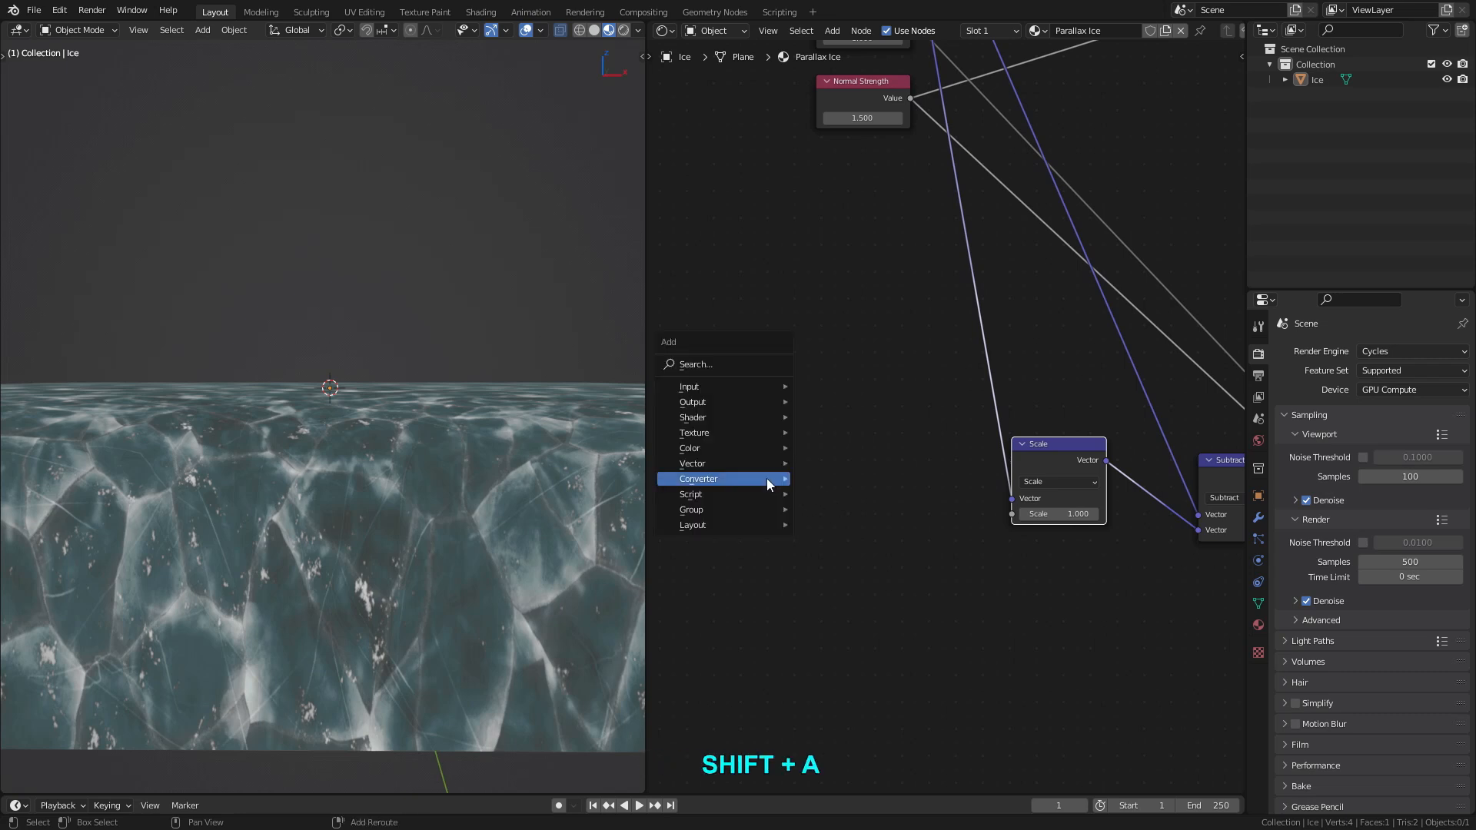
{"action": "mouse_move", "coordinate": [767, 479]}
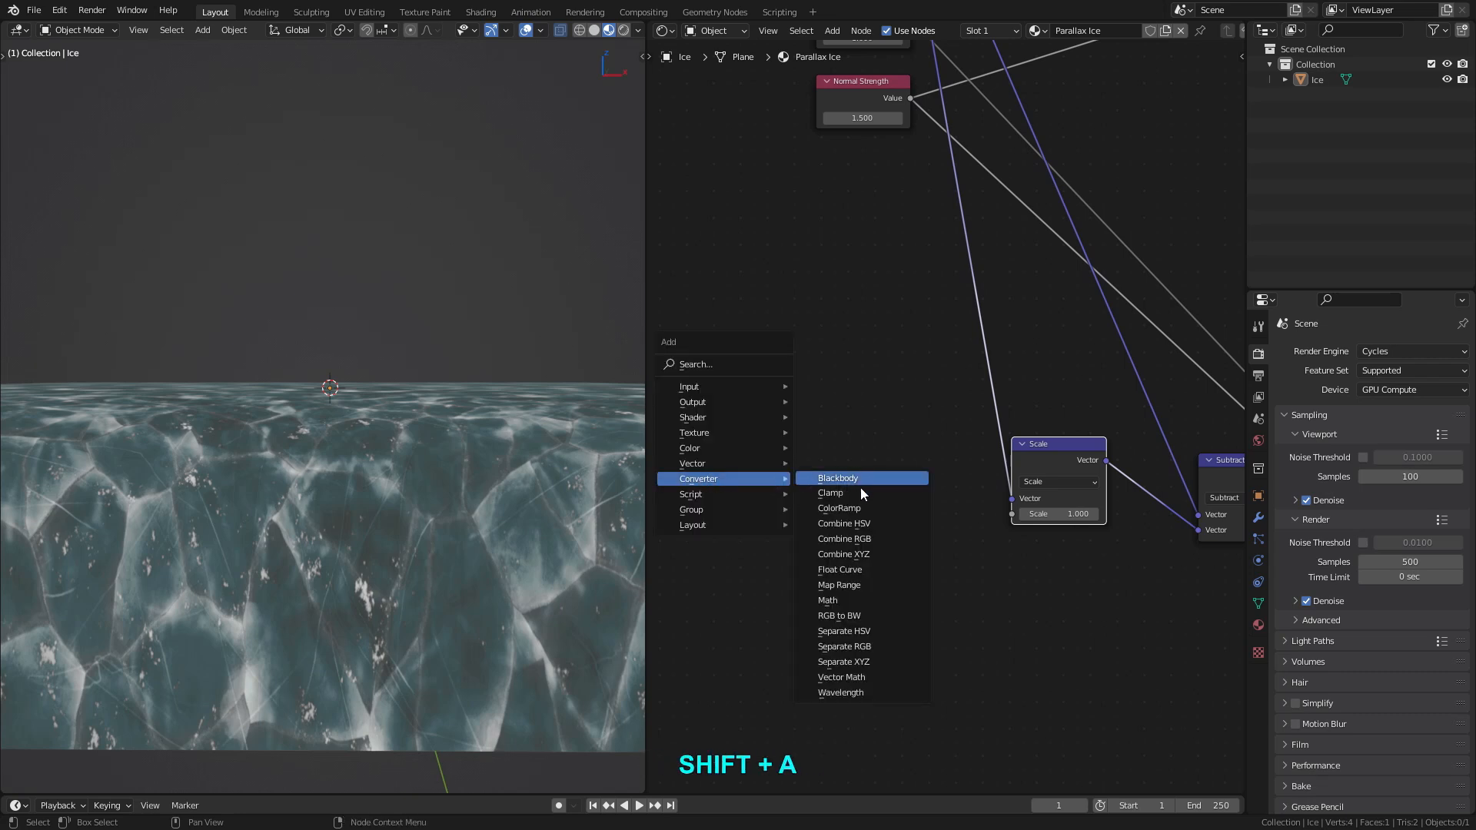
{"action": "left_click", "coordinate": [888, 660]}
{"action": "left_click", "coordinate": [742, 437]}
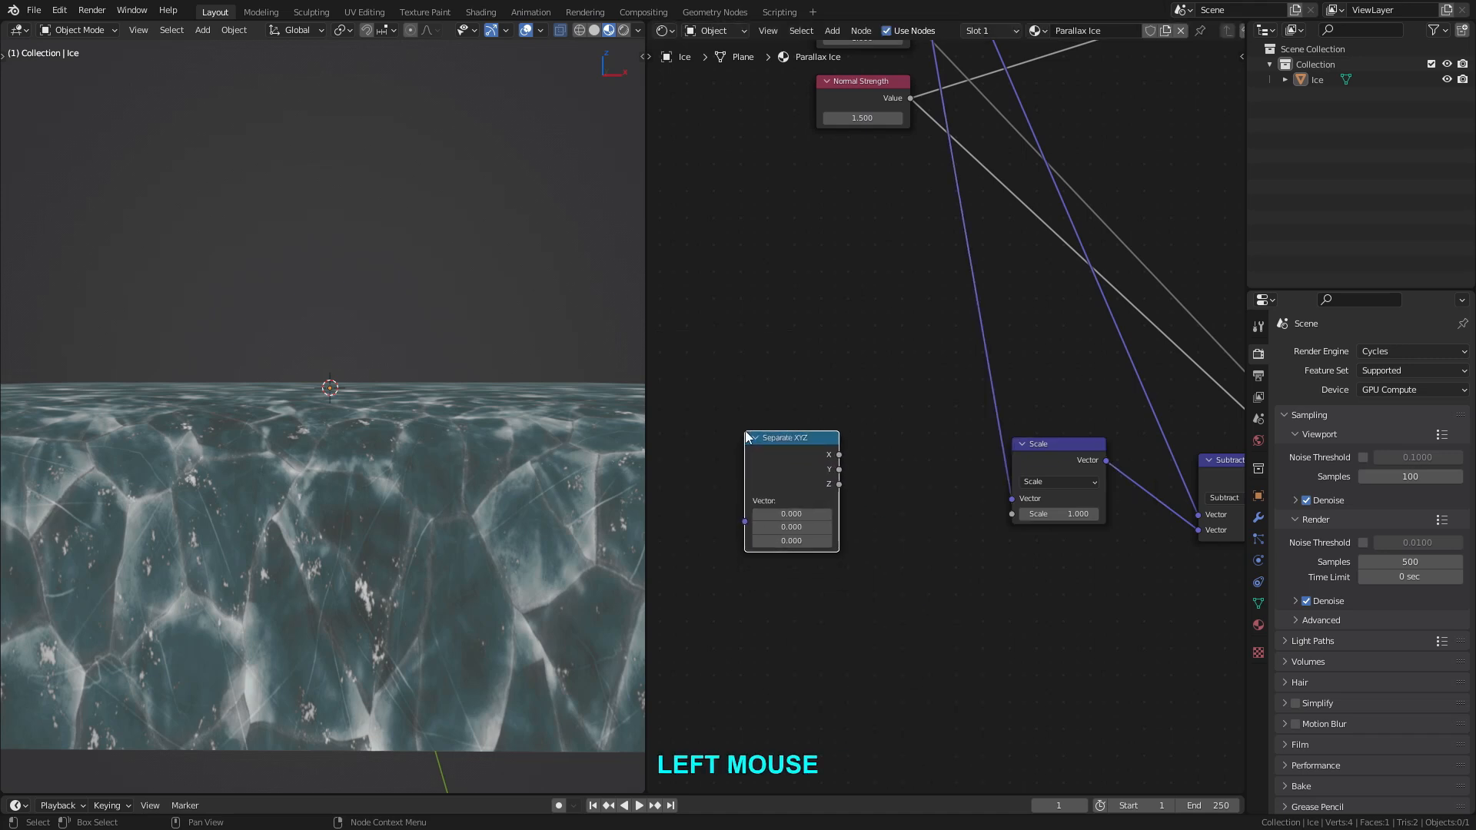
Shift the Geometry, Tex Scale and Normal Strength nodes together along X, away from the Scale node, to make room.
{"action": "middle_click_drag", "start_coordinate": [762, 477], "coordinate": [850, 462]}
{"action": "scroll", "coordinate": [855, 485], "scroll_direction": "up", "scroll_amount": 2}
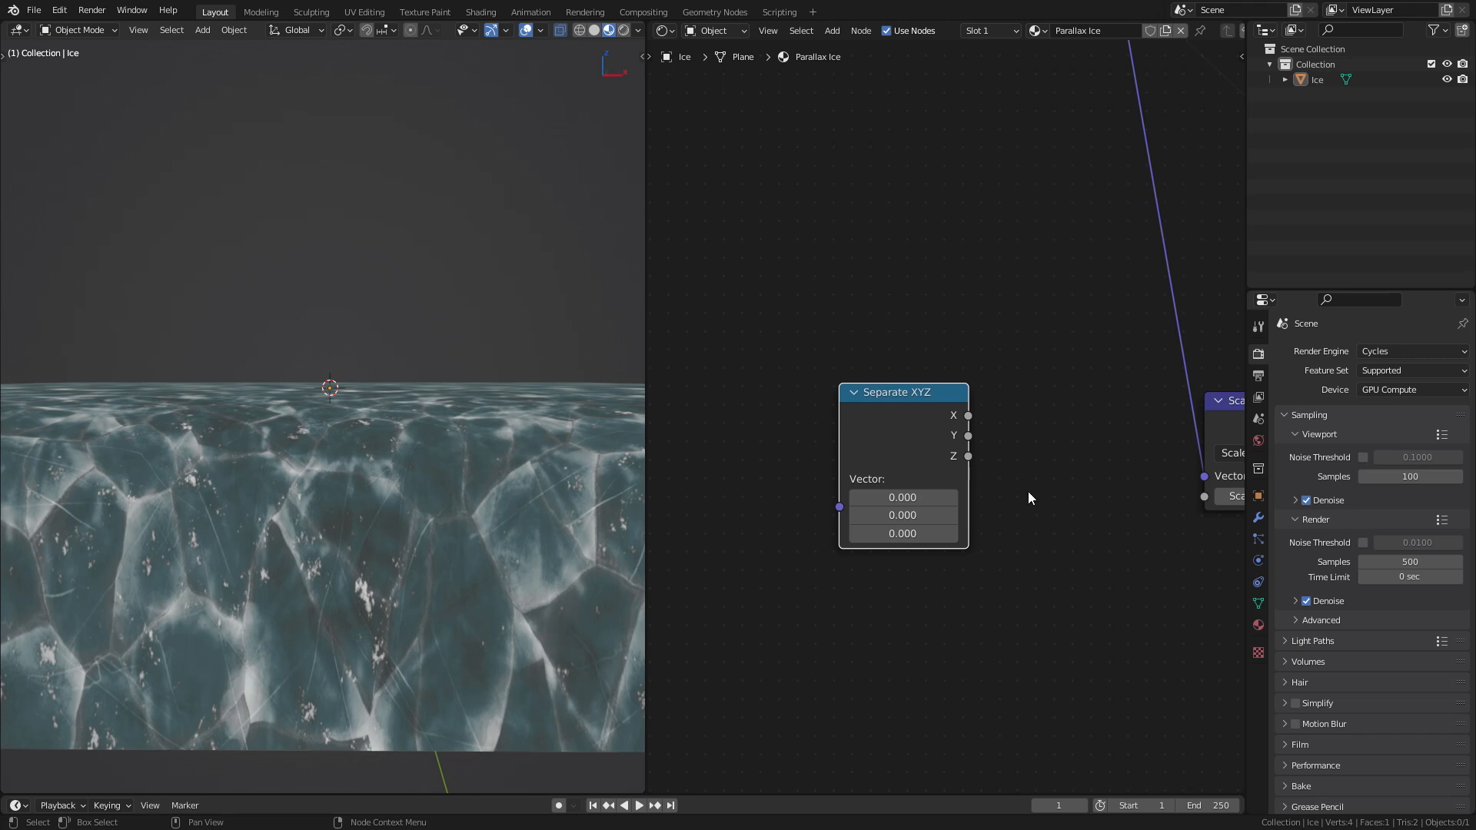
{"action": "scroll", "coordinate": [1027, 491], "scroll_direction": "down", "scroll_amount": 4}
{"action": "middle_click_drag", "start_coordinate": [1072, 393], "coordinate": [1028, 484]}
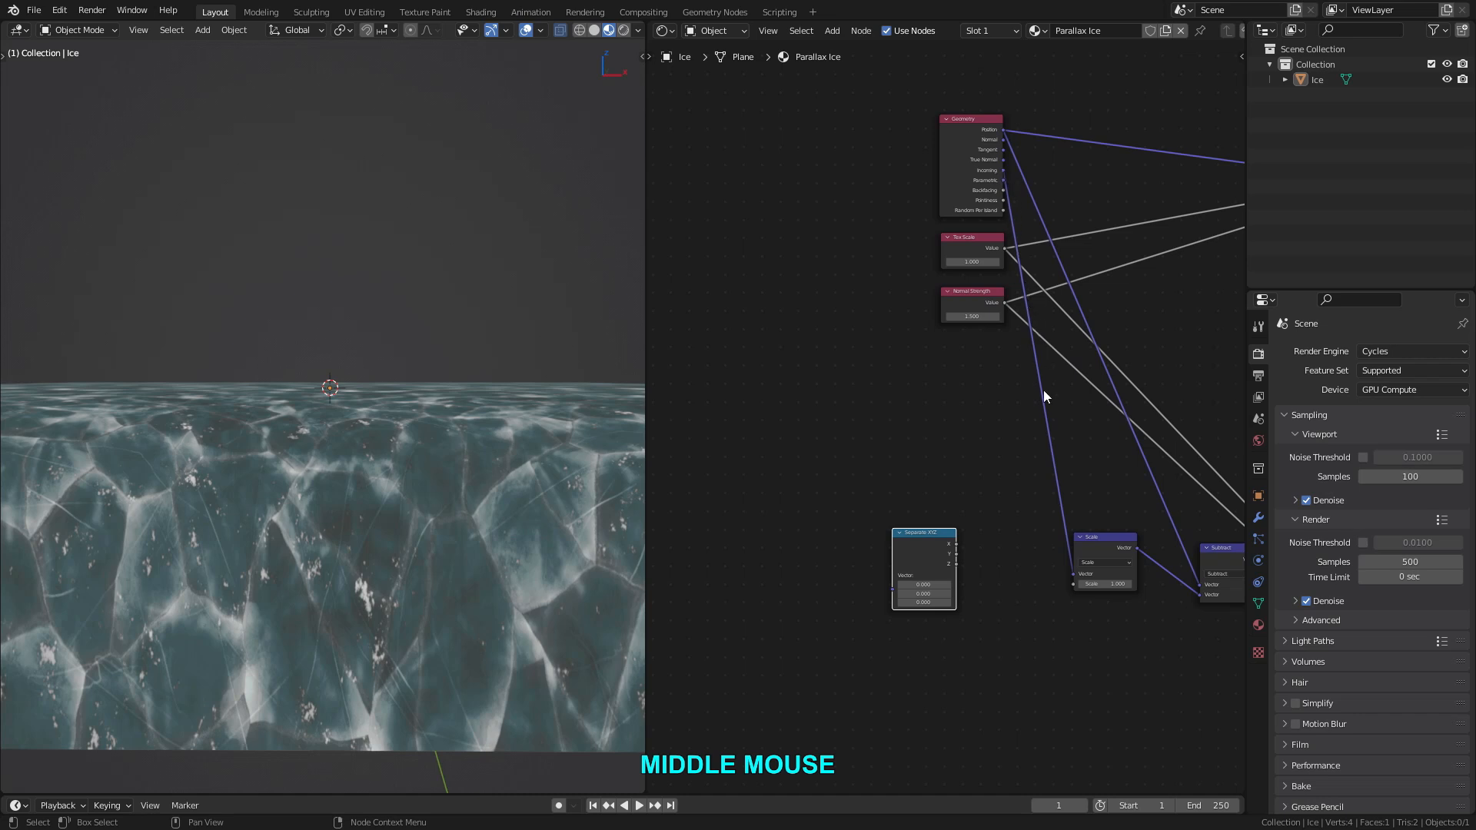
{"action": "left_click_drag", "start_coordinate": [850, 102], "coordinate": [1013, 348]}
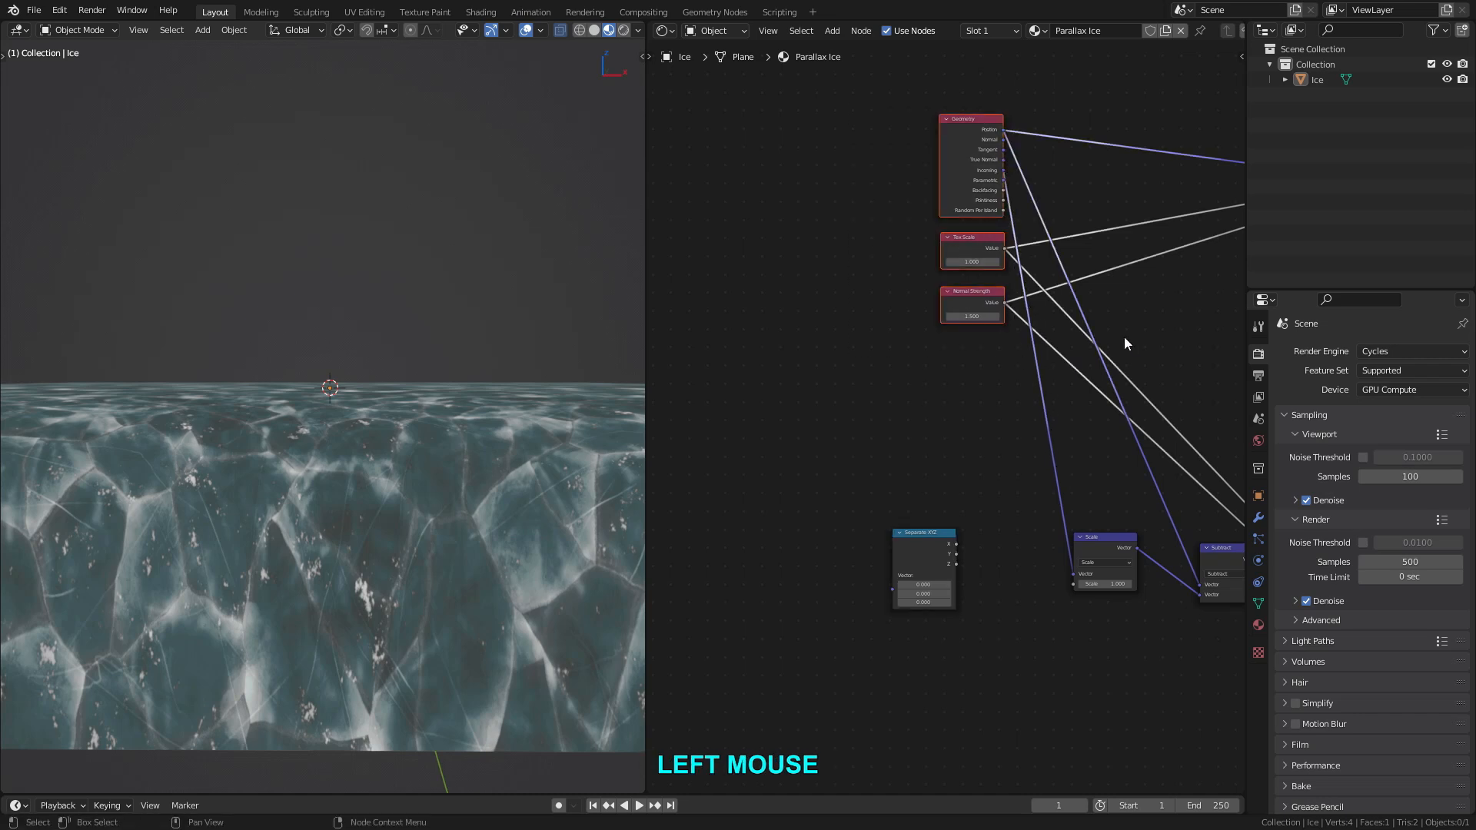
{"action": "key", "text": "g"}
{"action": "middle_click_drag", "start_coordinate": [1096, 331], "coordinate": [820, 326]}
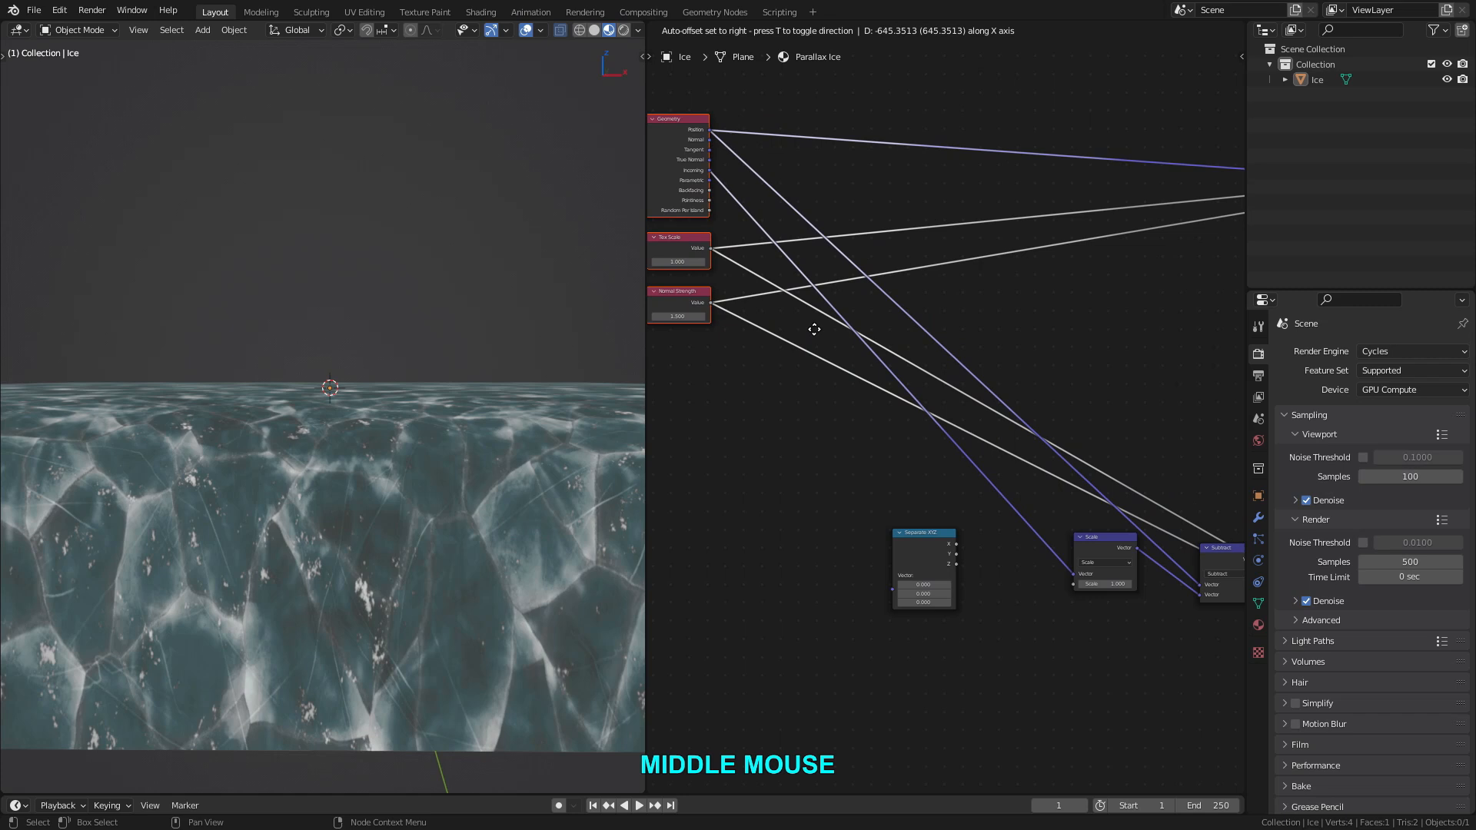
{"action": "left_click", "coordinate": [815, 330]}
Add a reroute on the Geometry Incoming link, place it above Separate XYZ, and link it to that node's Vector input.
{"action": "middle_click_drag", "start_coordinate": [716, 187], "coordinate": [773, 175]}
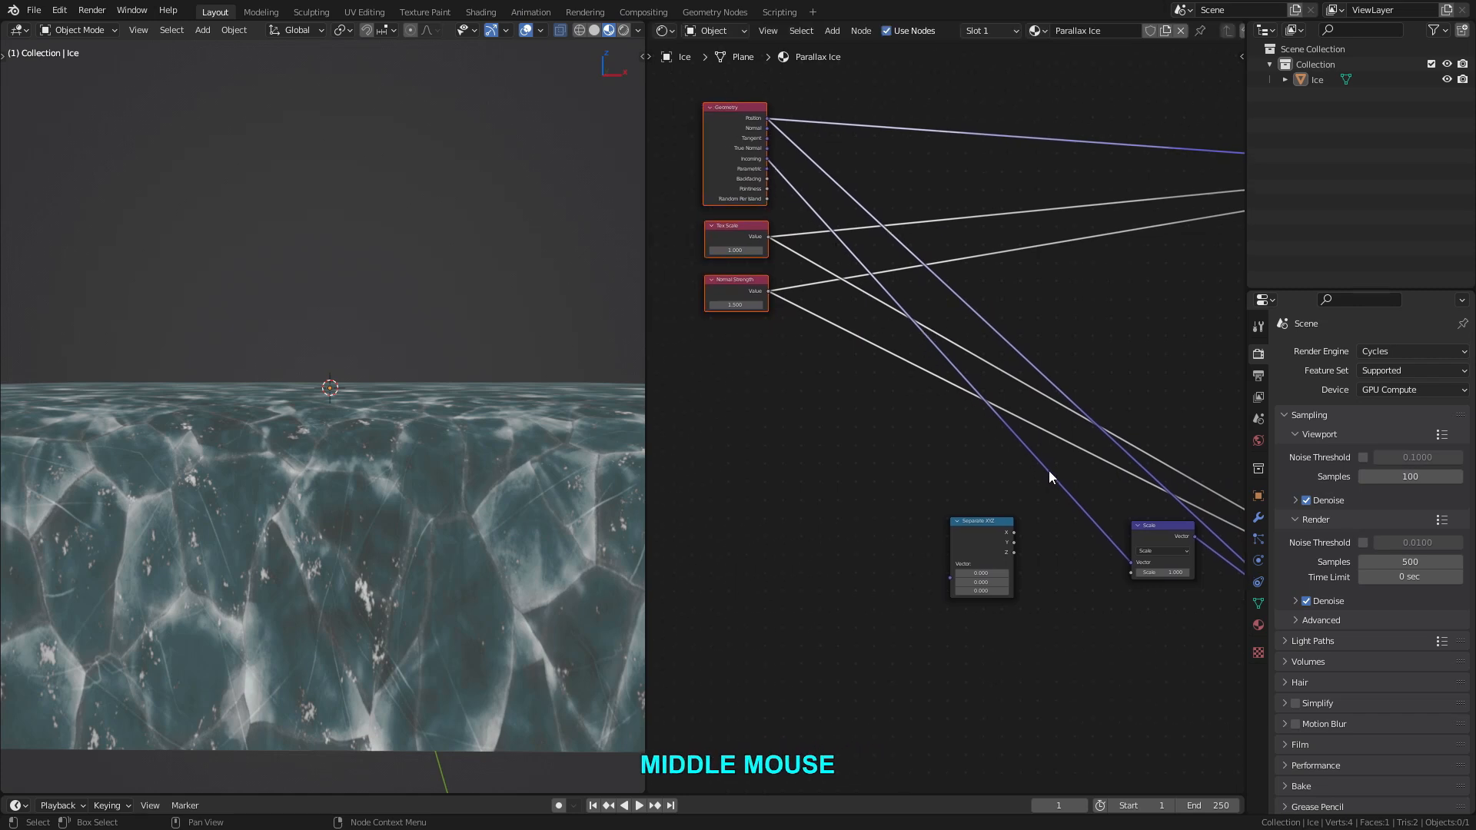
{"action": "right_click_drag", "start_coordinate": [1051, 454], "coordinate": [1001, 484], "text": "shift"}
{"action": "key", "text": "g"}
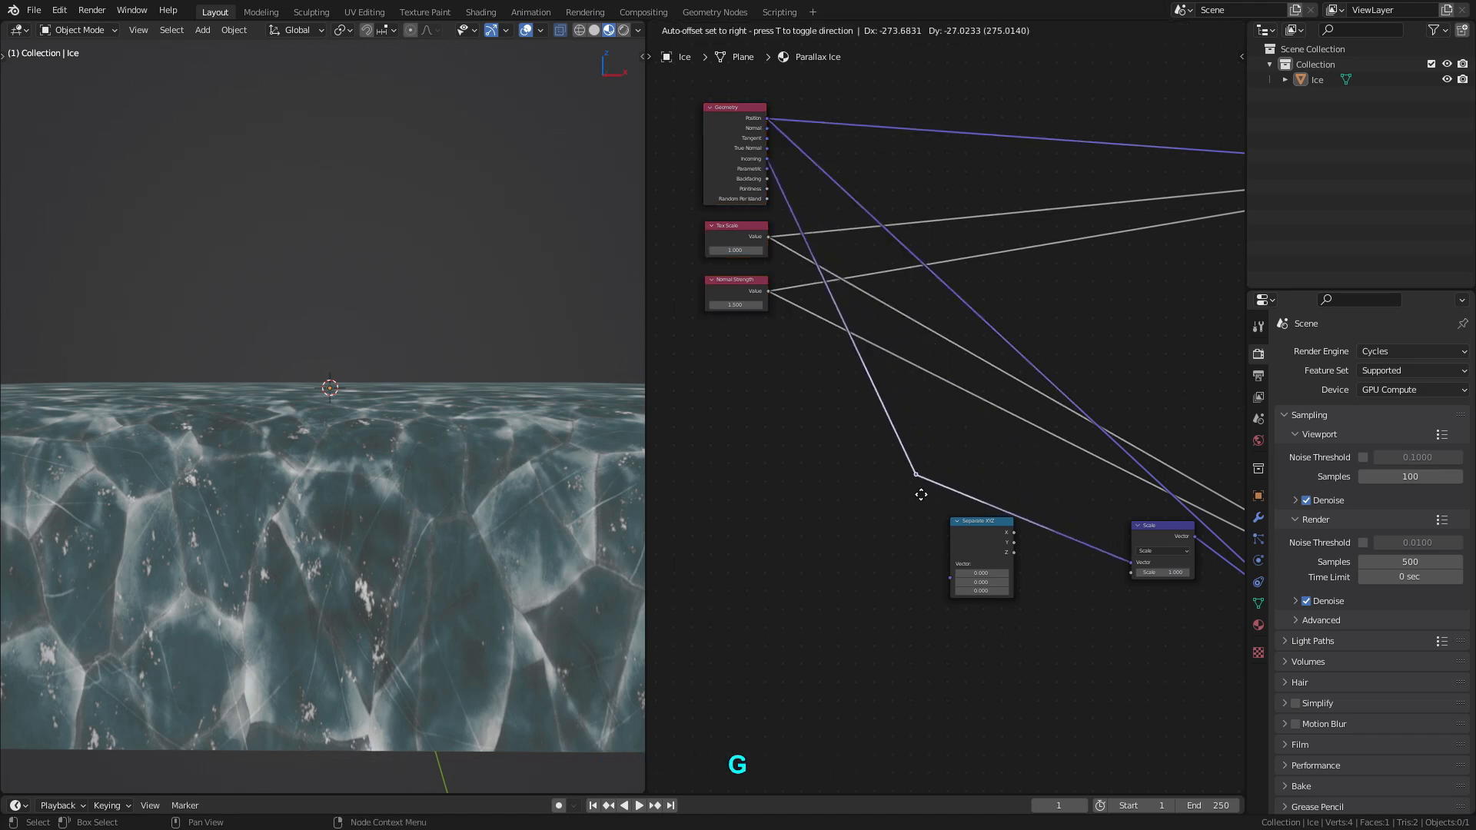
{"action": "left_click", "coordinate": [910, 468]}
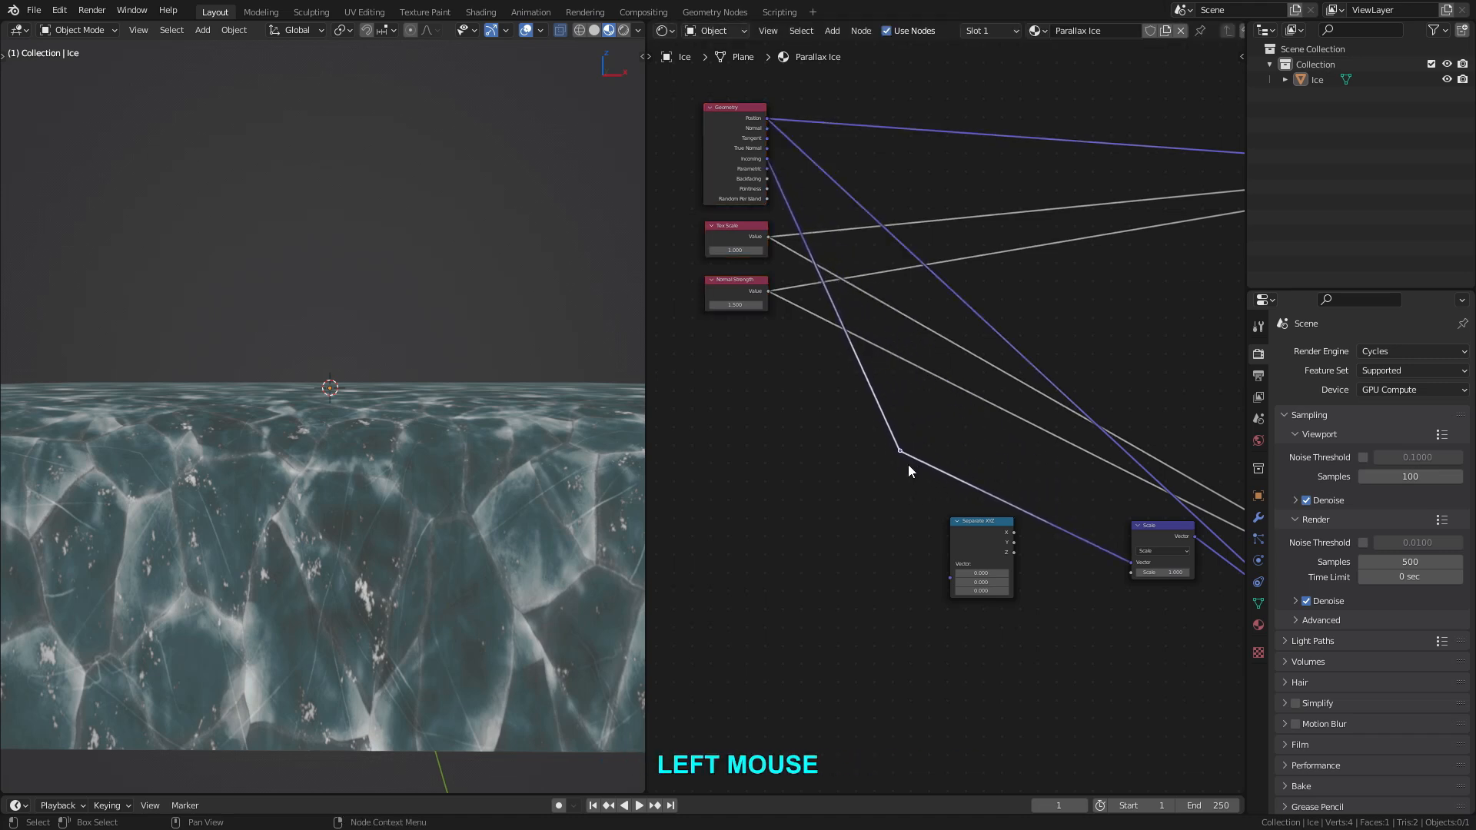
{"action": "left_click_drag", "start_coordinate": [902, 454], "coordinate": [911, 474]}
{"action": "left_click_drag", "start_coordinate": [948, 554], "coordinate": [954, 579]}
{"action": "scroll", "coordinate": [995, 580], "scroll_direction": "up", "scroll_amount": 3}
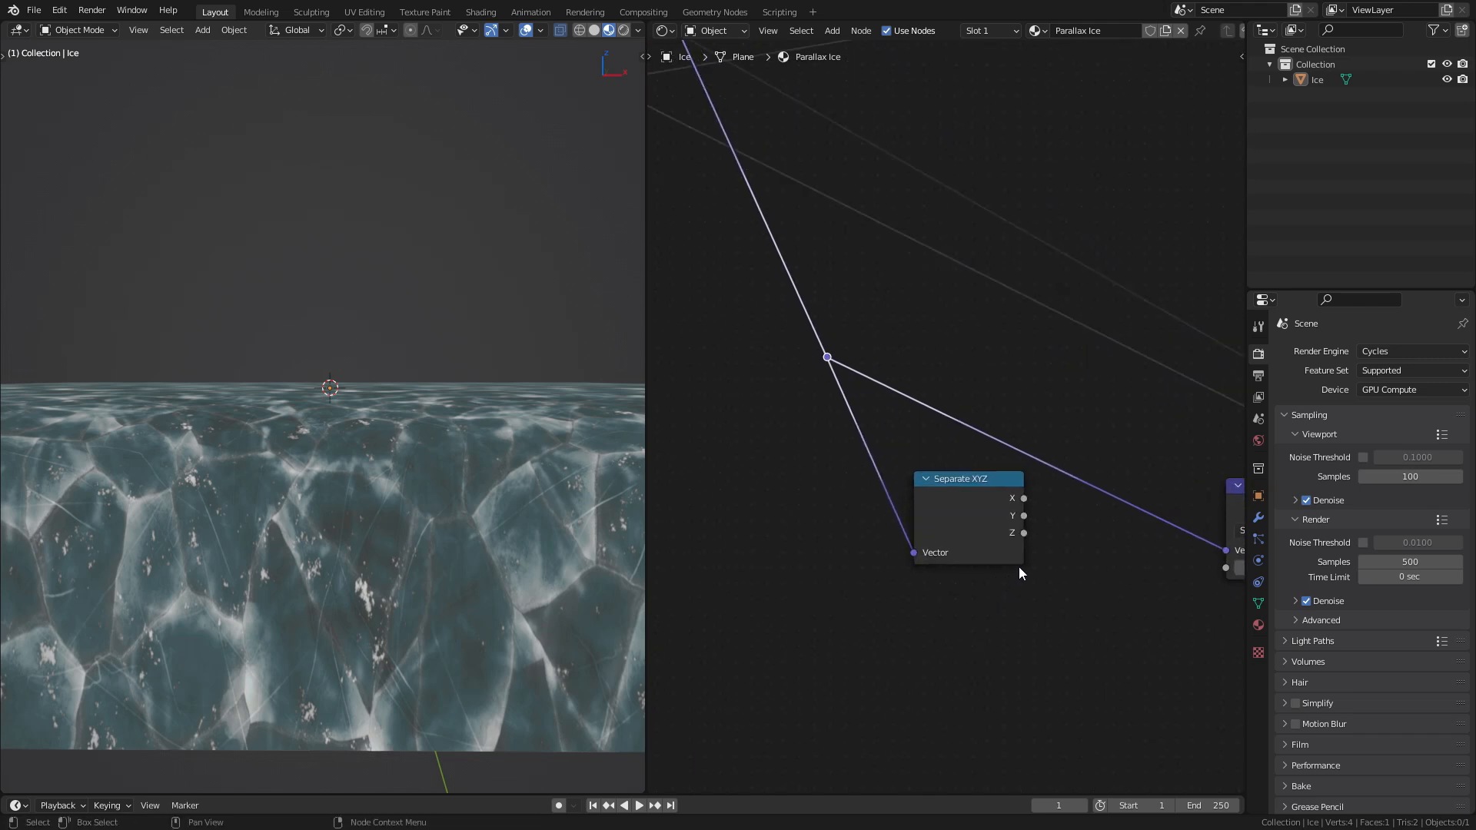
Add a Math node between Separate XYZ and Scale, moving Separate XYZ aside to line up with it.
{"action": "middle_click_drag", "start_coordinate": [1090, 594], "coordinate": [958, 572]}
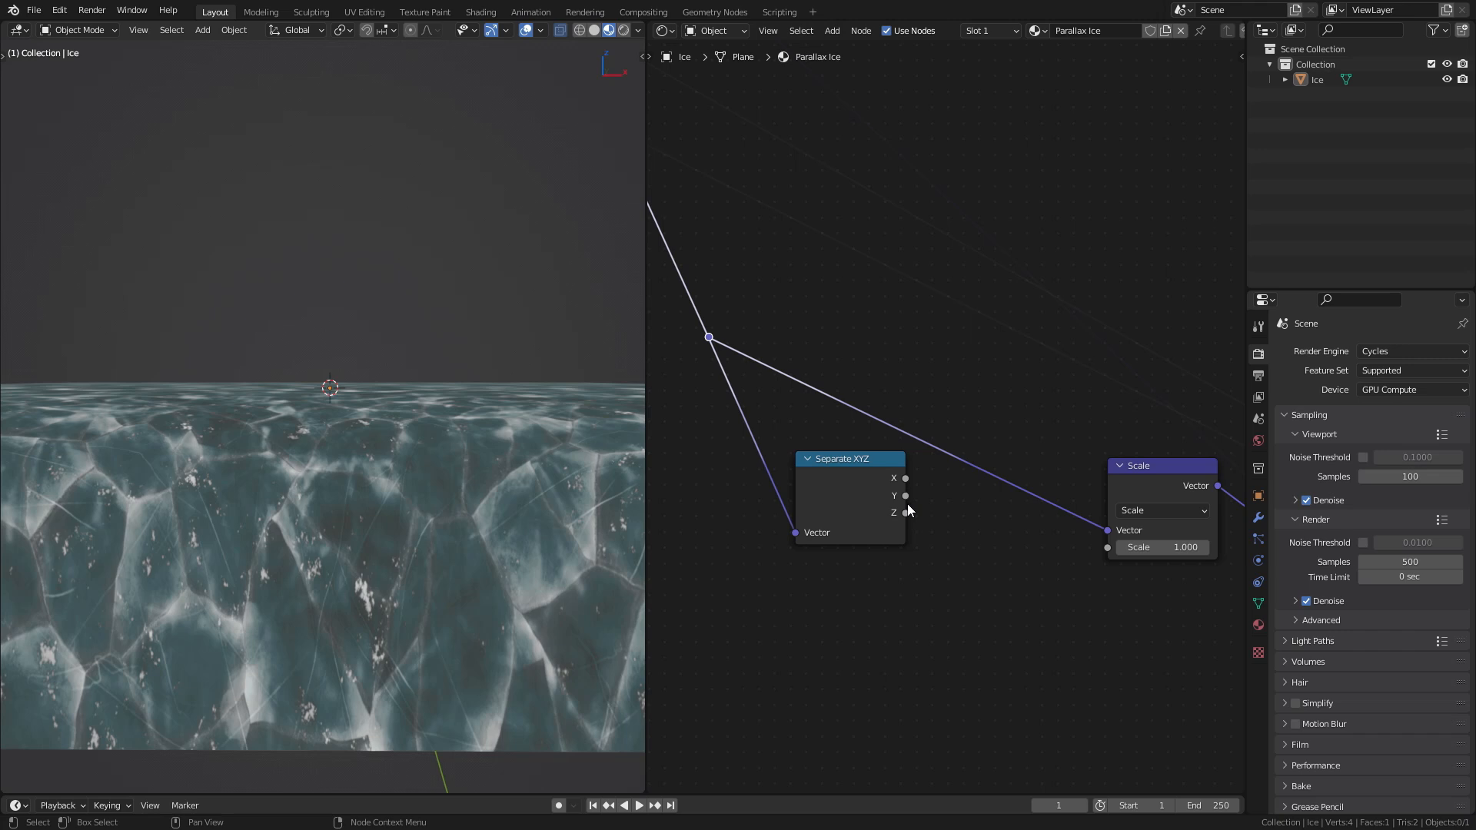
{"action": "left_click_drag", "start_coordinate": [847, 469], "coordinate": [790, 473]}
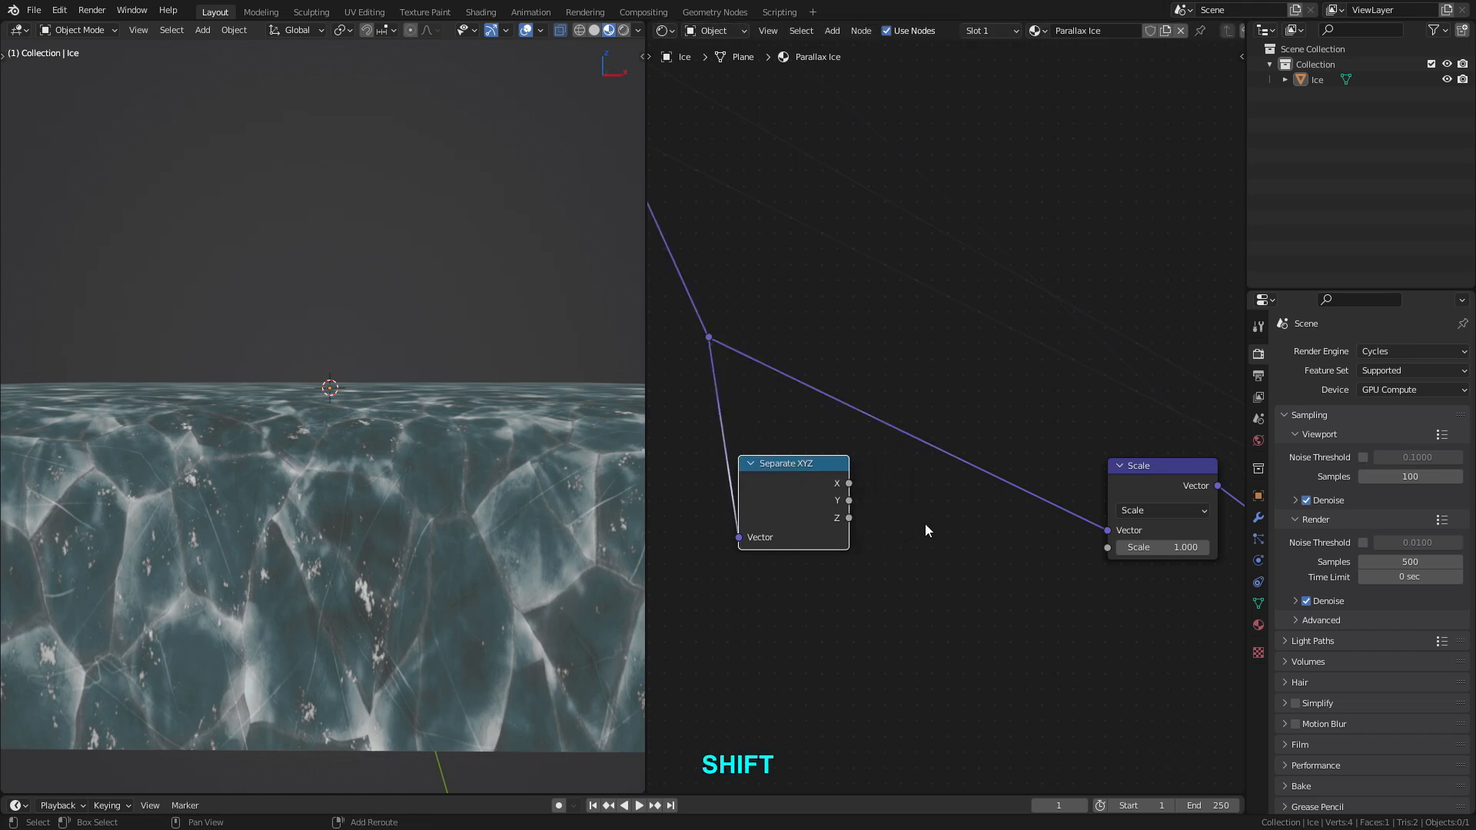
{"action": "key", "text": "shift+a"}
{"action": "mouse_move", "coordinate": [925, 529]}
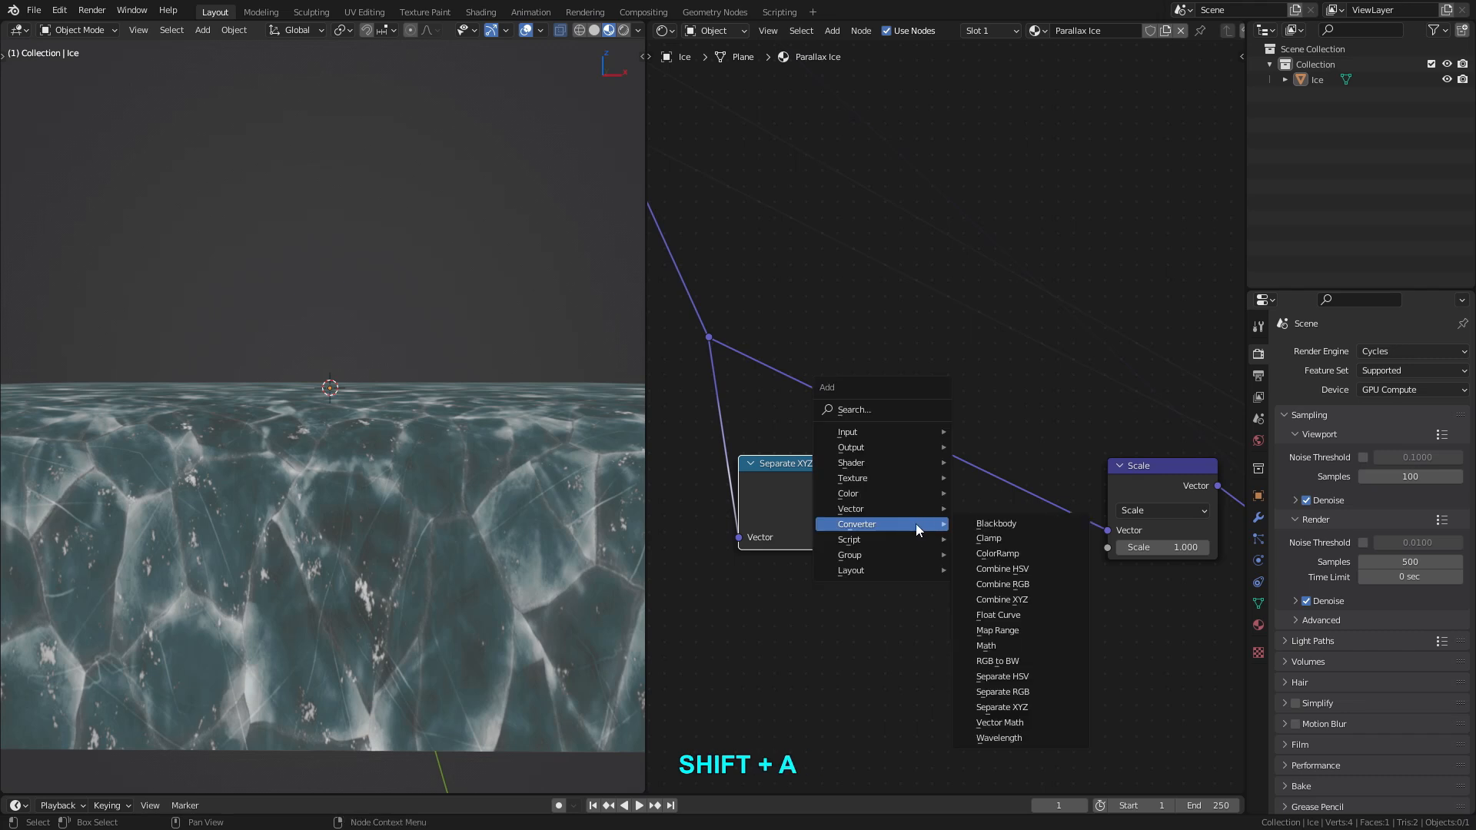
{"action": "left_click", "coordinate": [1041, 646]}
{"action": "left_click", "coordinate": [868, 490]}
{"action": "left_click_drag", "start_coordinate": [822, 475], "coordinate": [806, 521]}
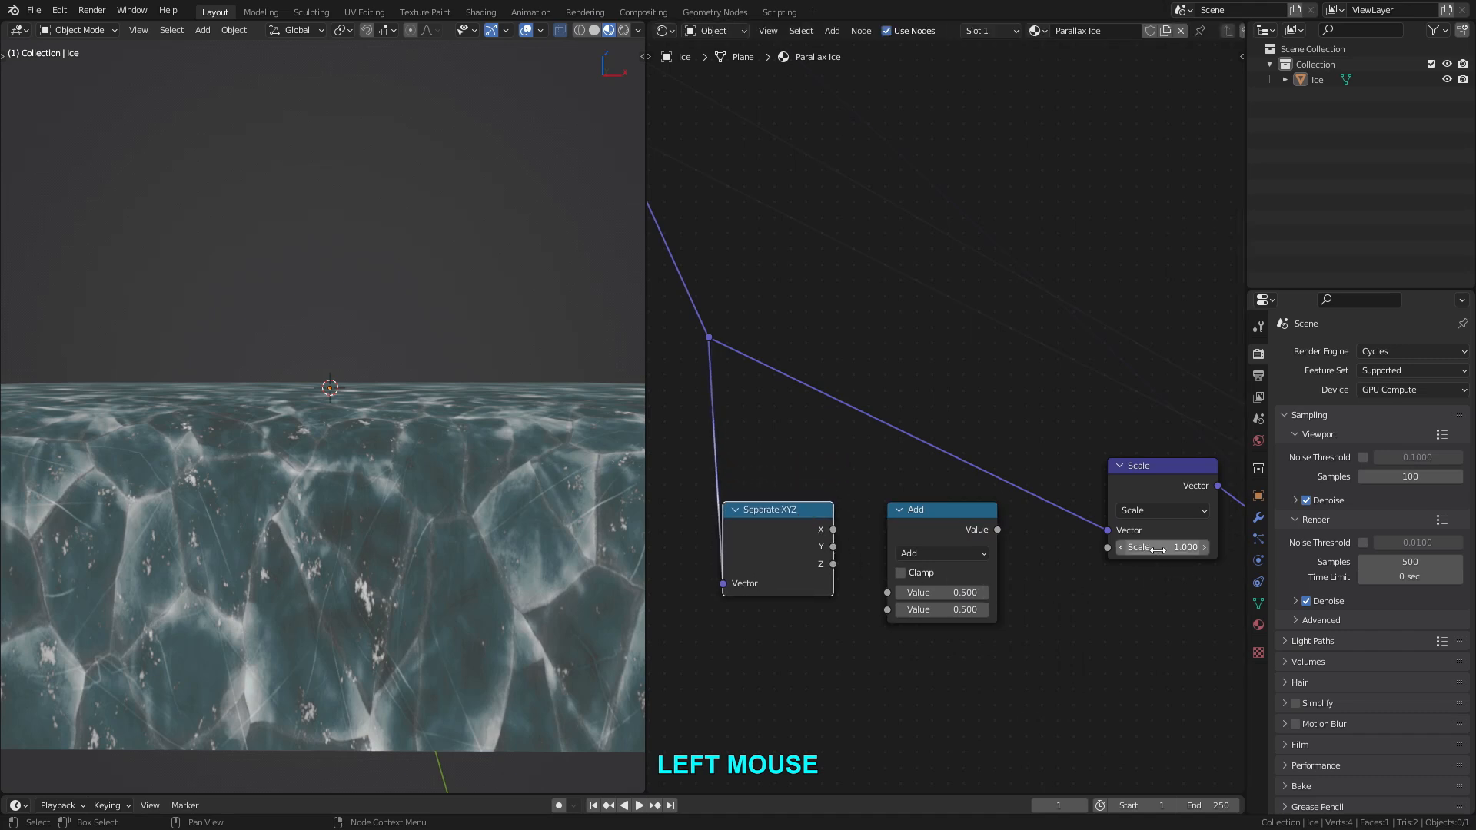
Make the Math node Divide, with 1 as its first Value and the Separate XYZ node's Z output as its second.
{"action": "left_click", "coordinate": [940, 589]}
{"action": "type", "text": "1"}
{"action": "key", "text": "Return"}
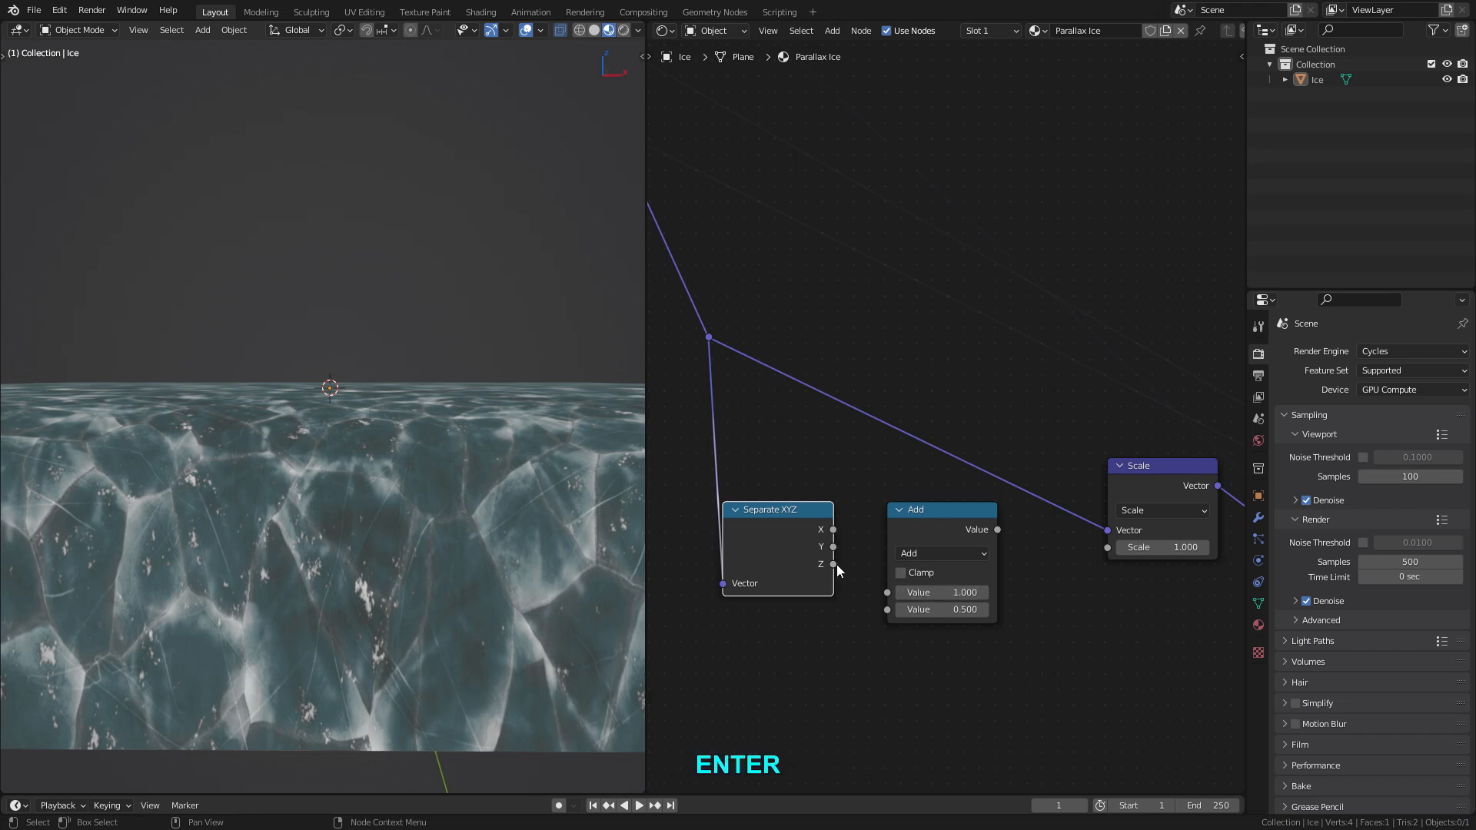
{"action": "left_click_drag", "start_coordinate": [833, 565], "coordinate": [884, 609]}
{"action": "scroll", "coordinate": [911, 592], "scroll_direction": "up", "scroll_amount": 1}
{"action": "left_click", "coordinate": [956, 544]}
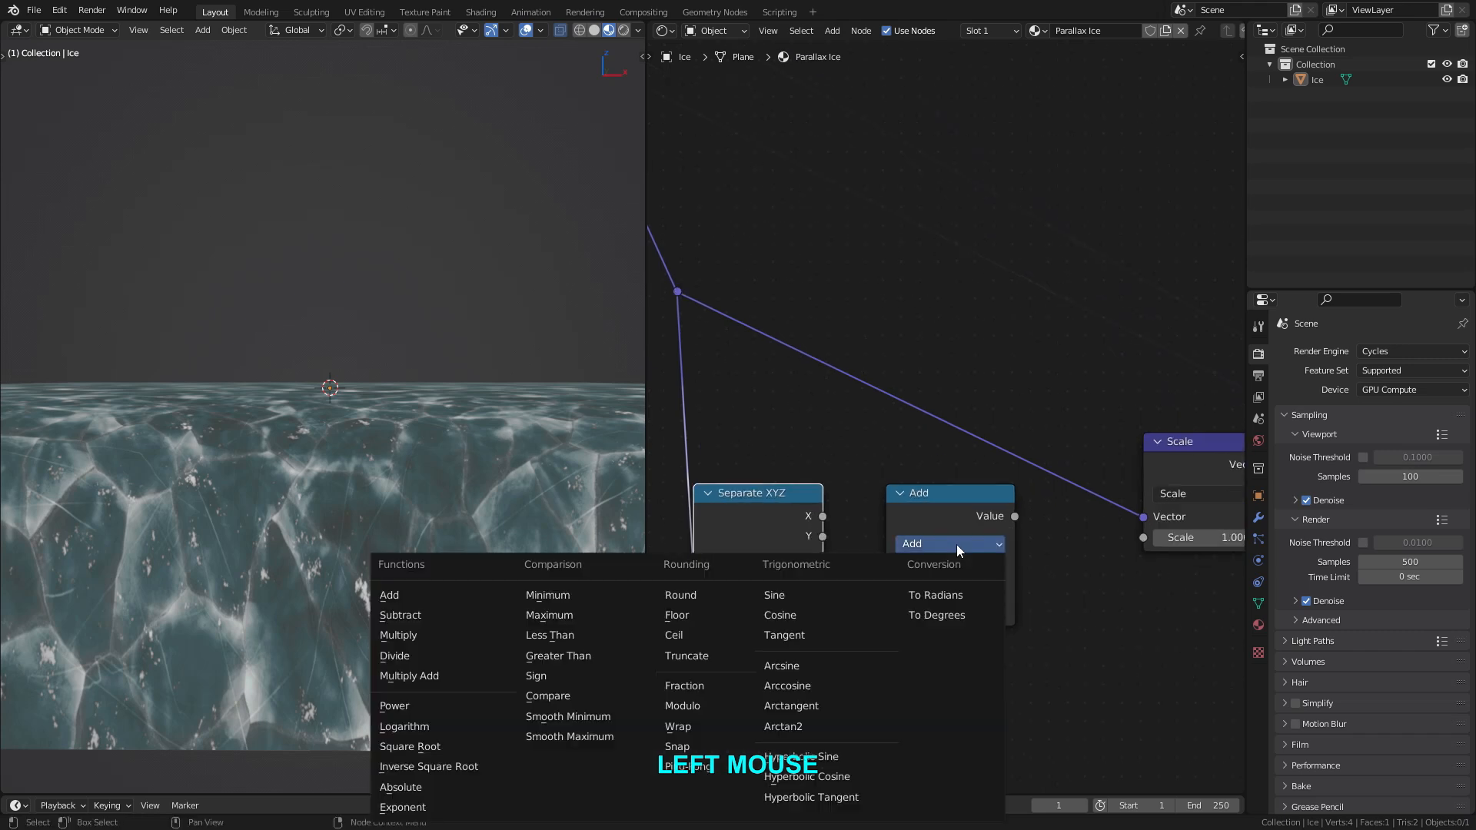
{"action": "left_click", "coordinate": [481, 655]}
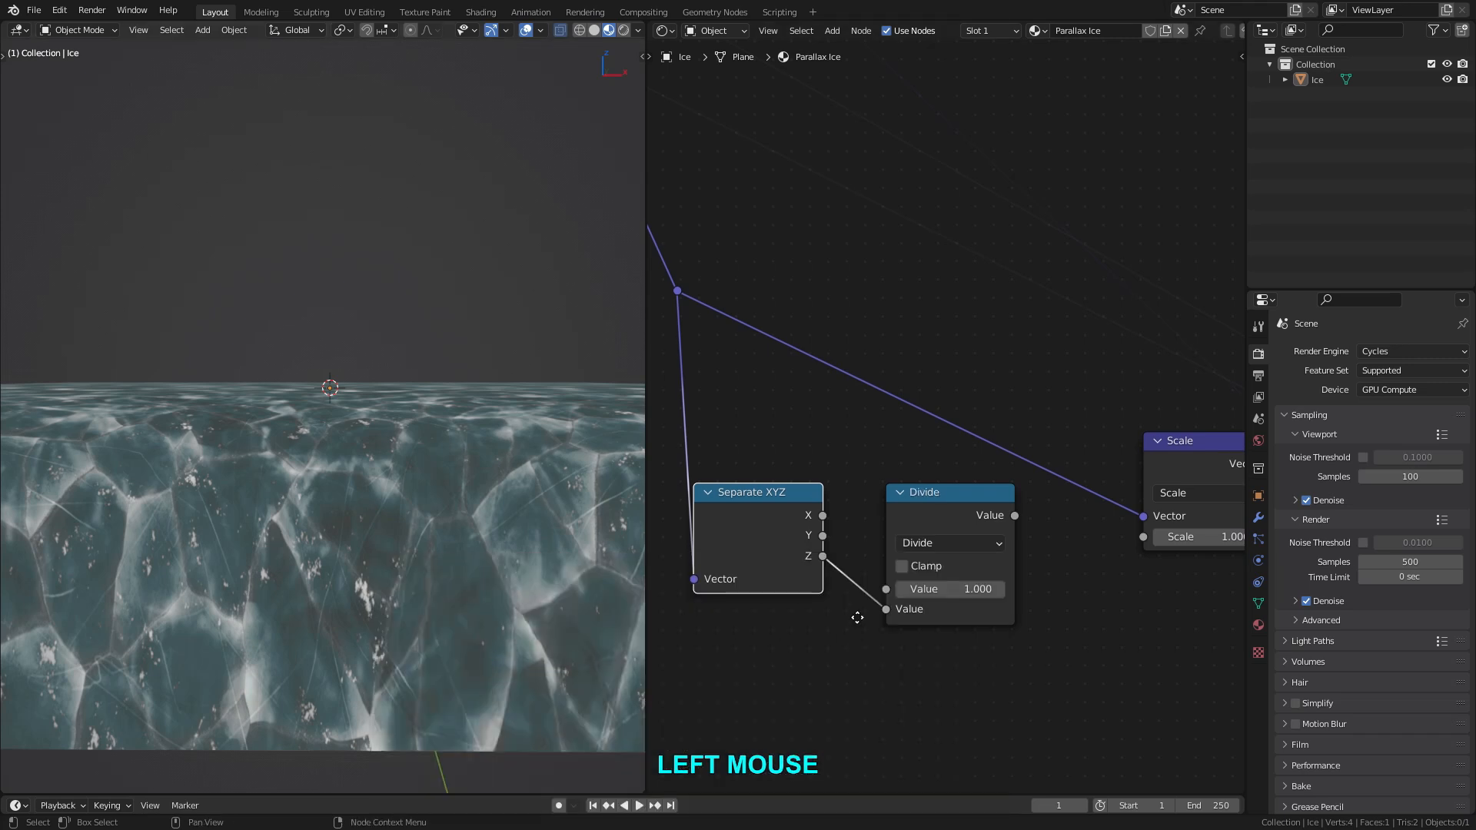
Link the Divide node's Value output to the Scale node's Scale input.
{"action": "middle_click_drag", "start_coordinate": [851, 623], "coordinate": [865, 589]}
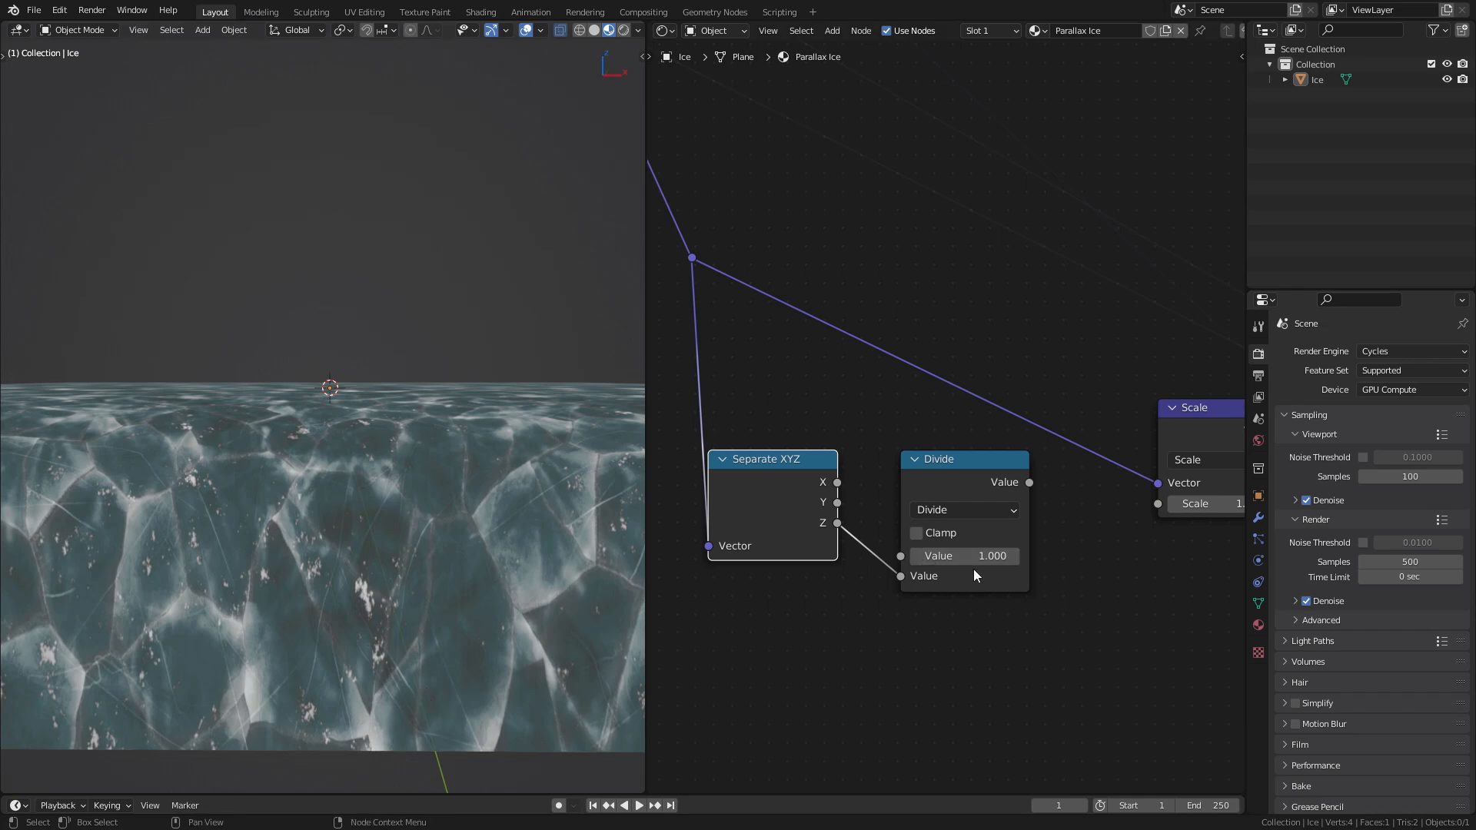
{"action": "middle_click_drag", "start_coordinate": [1077, 518], "coordinate": [1041, 515]}
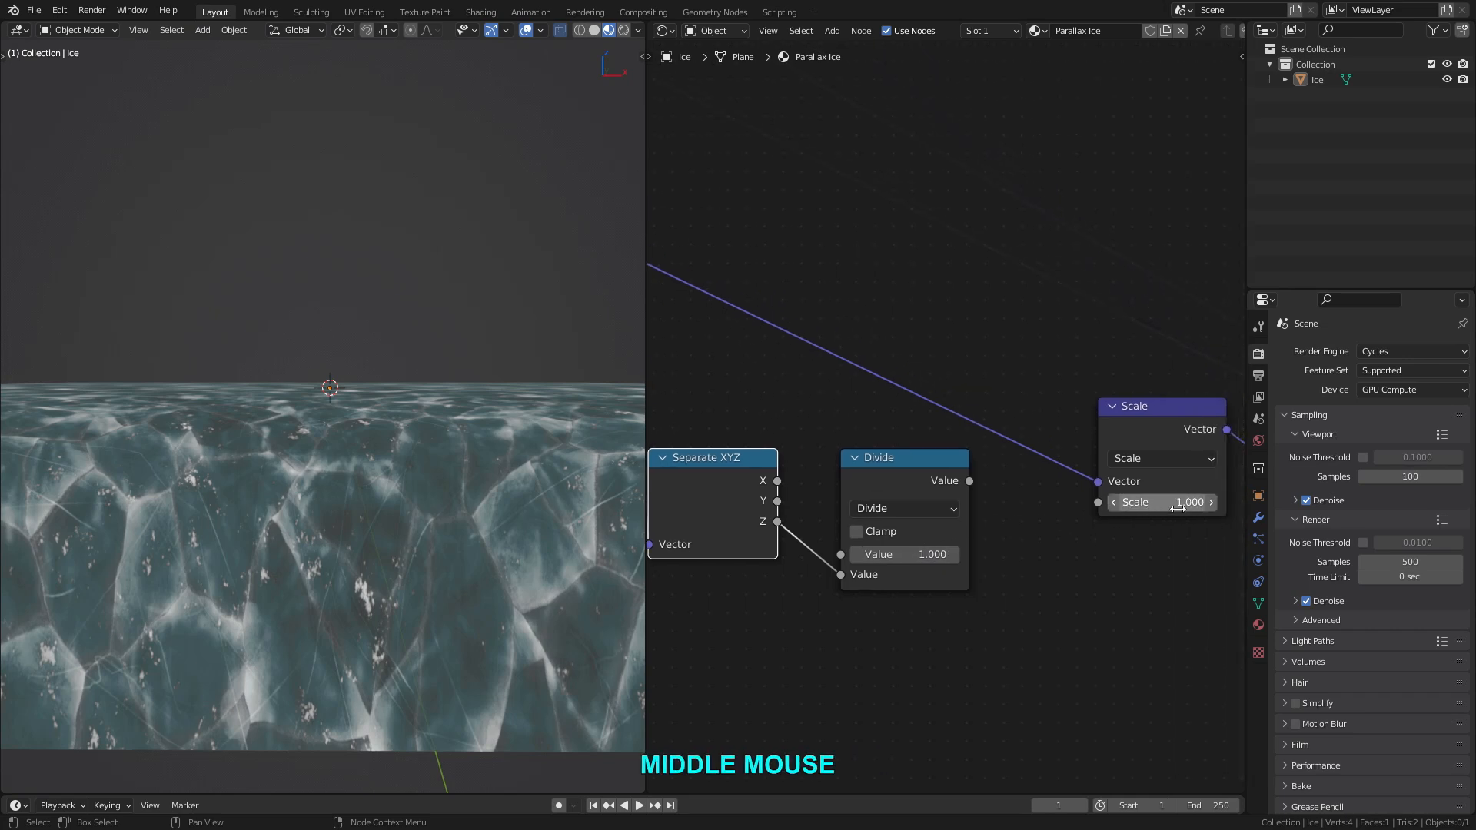
{"action": "left_click_drag", "start_coordinate": [969, 480], "coordinate": [1098, 503]}
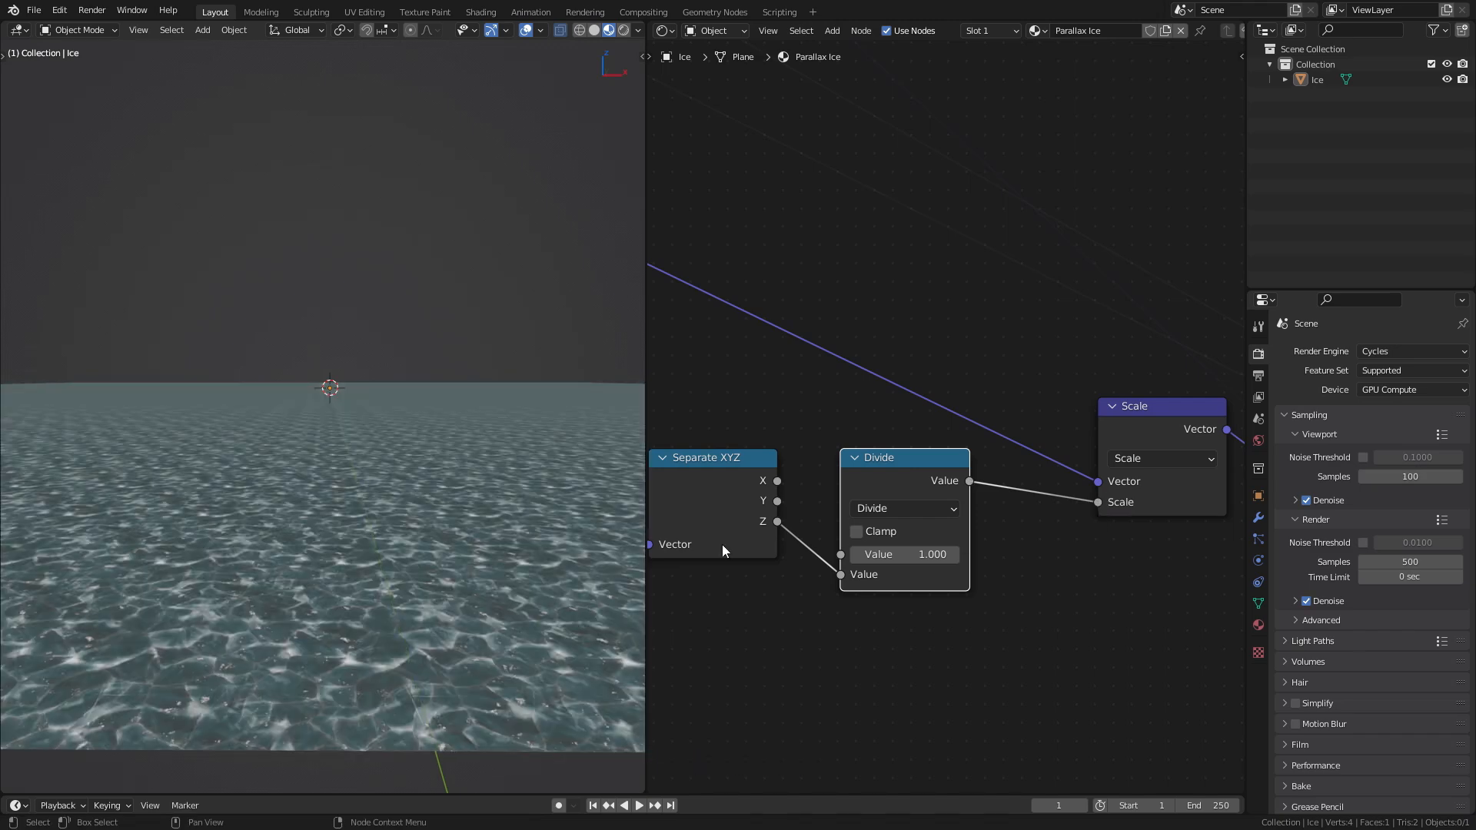
Set the Divide node's first Value to 0.2.
{"action": "mouse_move", "coordinate": [403, 527]}
{"action": "middle_mouse_down"}
{"action": "mouse_move", "coordinate": [330, 510]}
{"action": "mouse_move", "coordinate": [270, 524]}
{"action": "mouse_move", "coordinate": [255, 510]}
{"action": "mouse_move", "coordinate": [293, 506]}
{"action": "mouse_move", "coordinate": [363, 610]}
{"action": "mouse_move", "coordinate": [471, 556]}
{"action": "mouse_move", "coordinate": [459, 516]}
{"action": "mouse_move", "coordinate": [407, 526]}
{"action": "middle_mouse_up"}
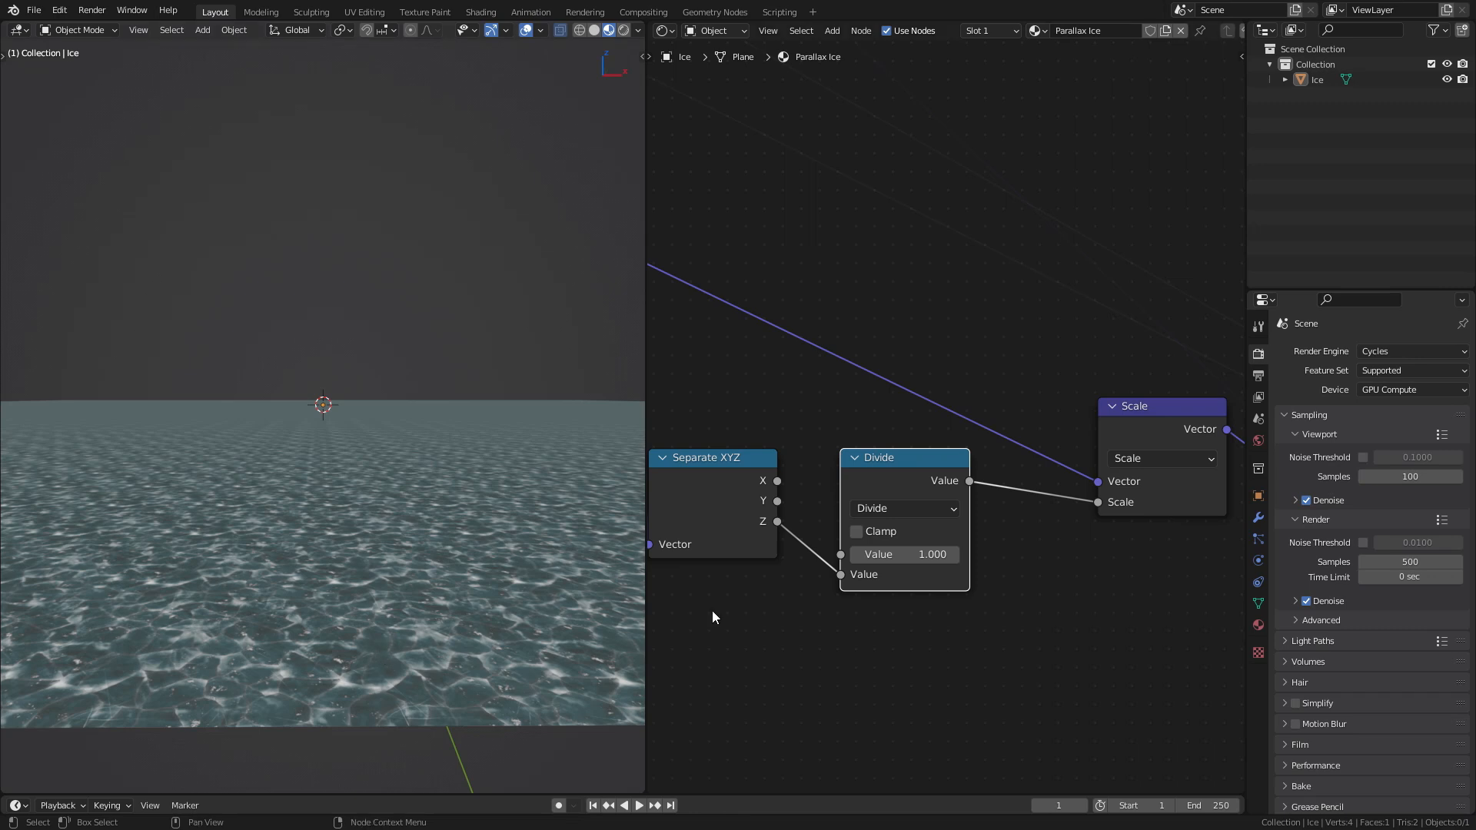
{"action": "mouse_move", "coordinate": [905, 560]}
{"action": "left_mouse_down", "text": "shift"}
{"action": "mouse_move", "coordinate": [777, 561]}
{"action": "mouse_move", "coordinate": [926, 554]}
{"action": "left_mouse_up", "text": "shift"}
{"action": "left_click", "coordinate": [907, 555]}
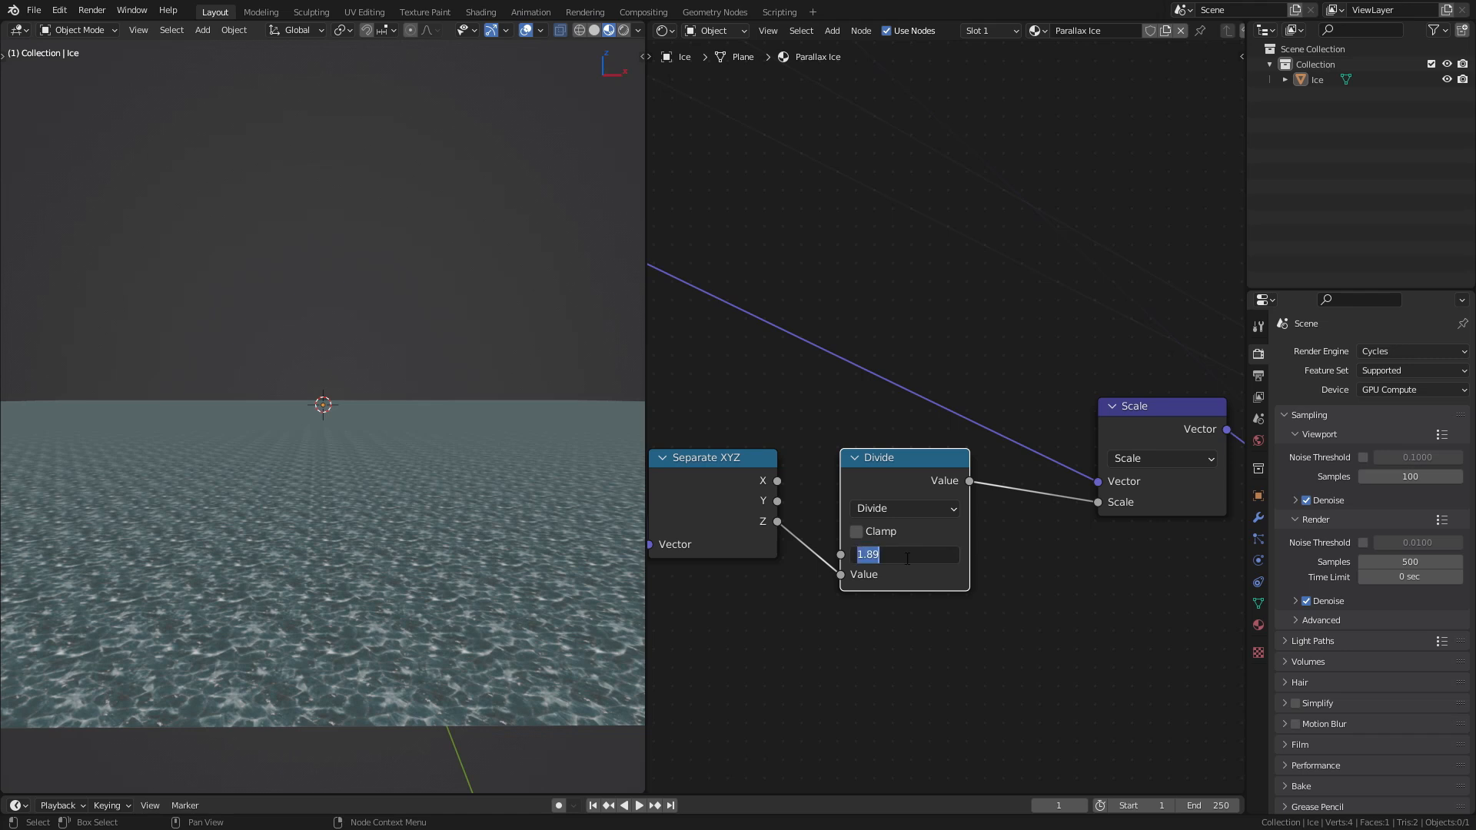
{"action": "key", "text": "KP_Delete"}
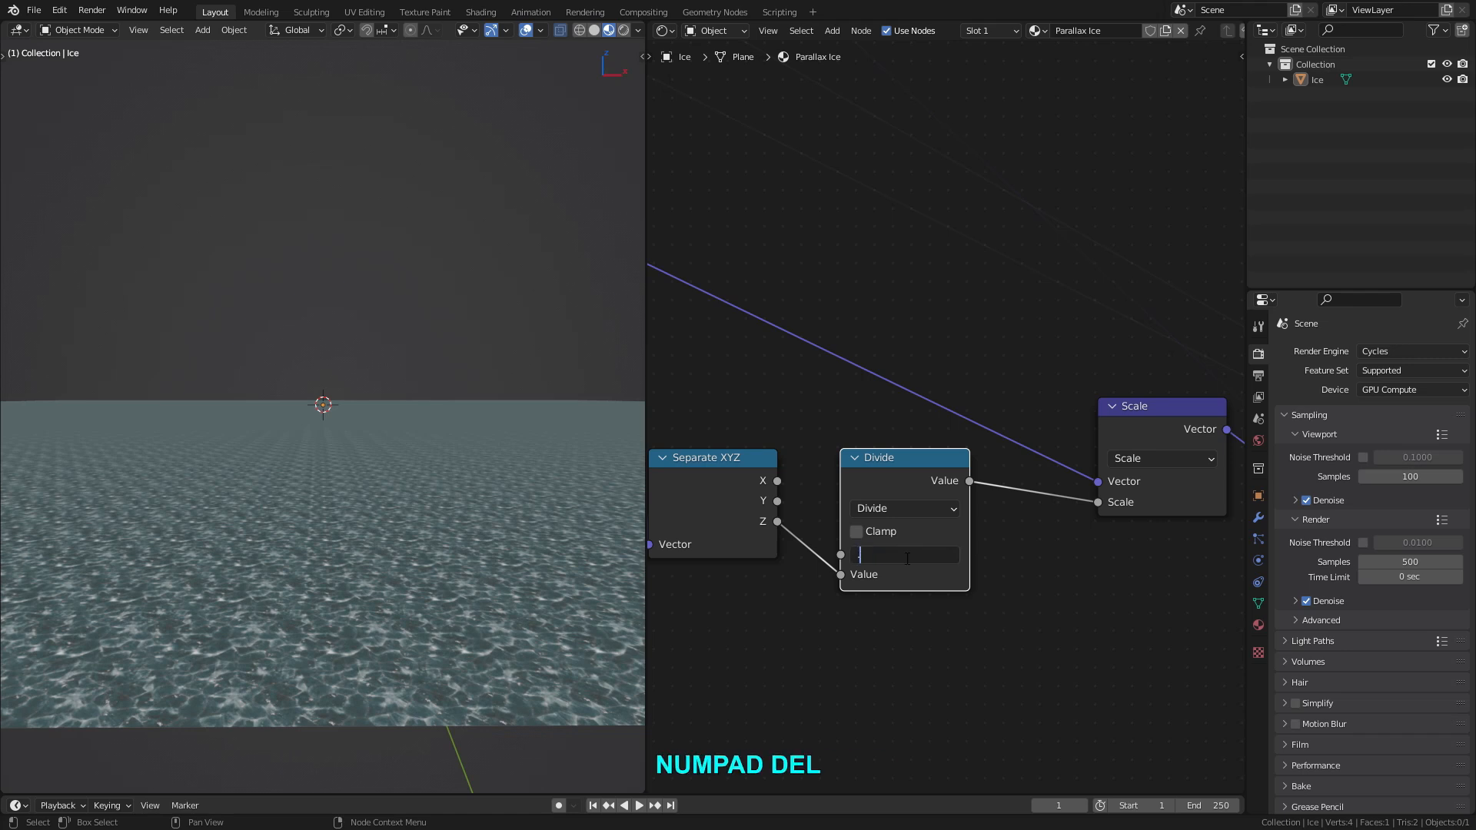
{"action": "type", "text": "2"}
{"action": "key", "text": "Return"}
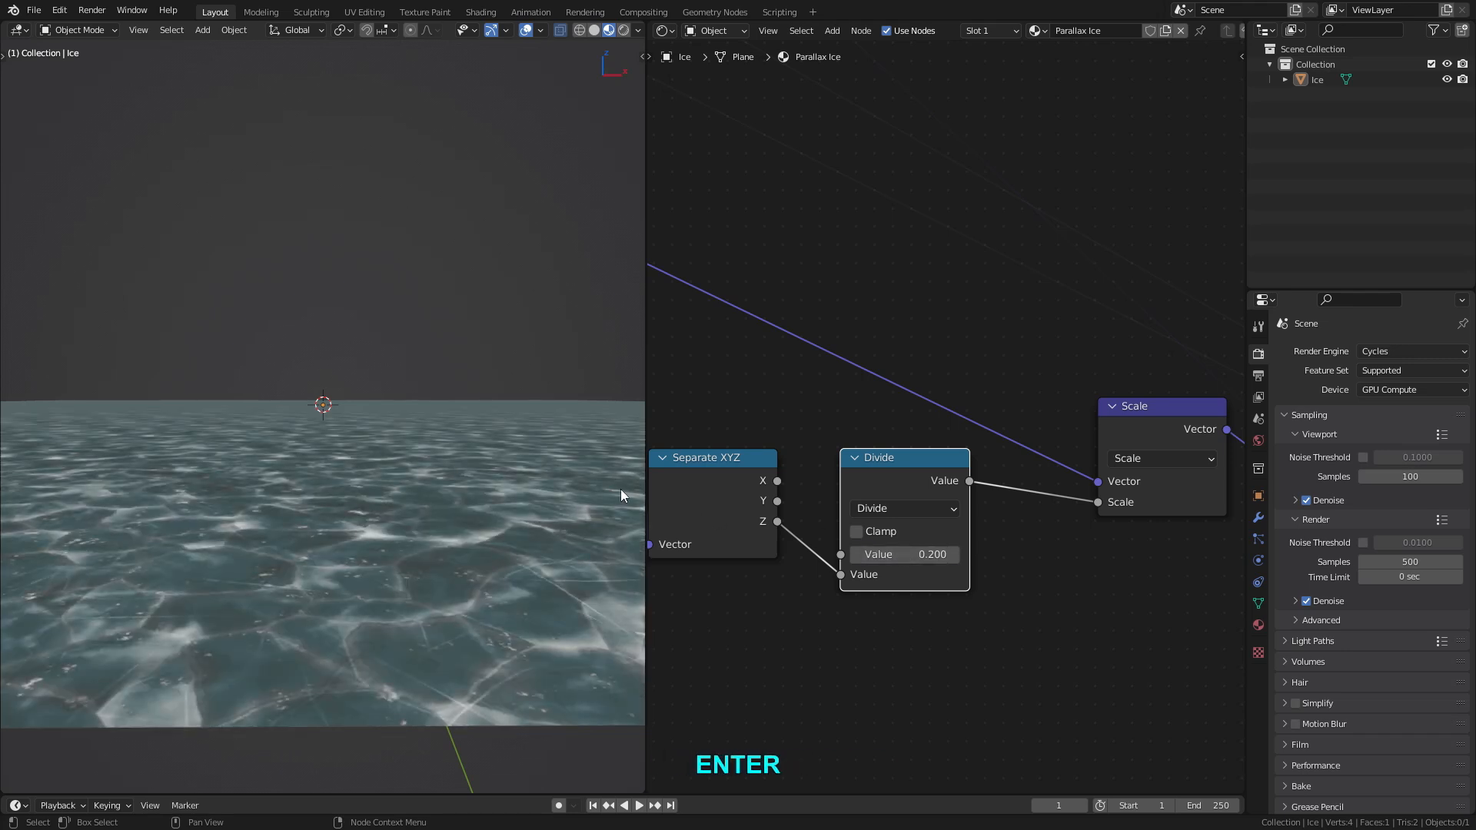
Add a MixRGB node on the link between the upper Image Textures Color output and the Principled BSDF Base Color.
{"action": "middle_click_drag", "start_coordinate": [402, 501], "coordinate": [355, 483]}
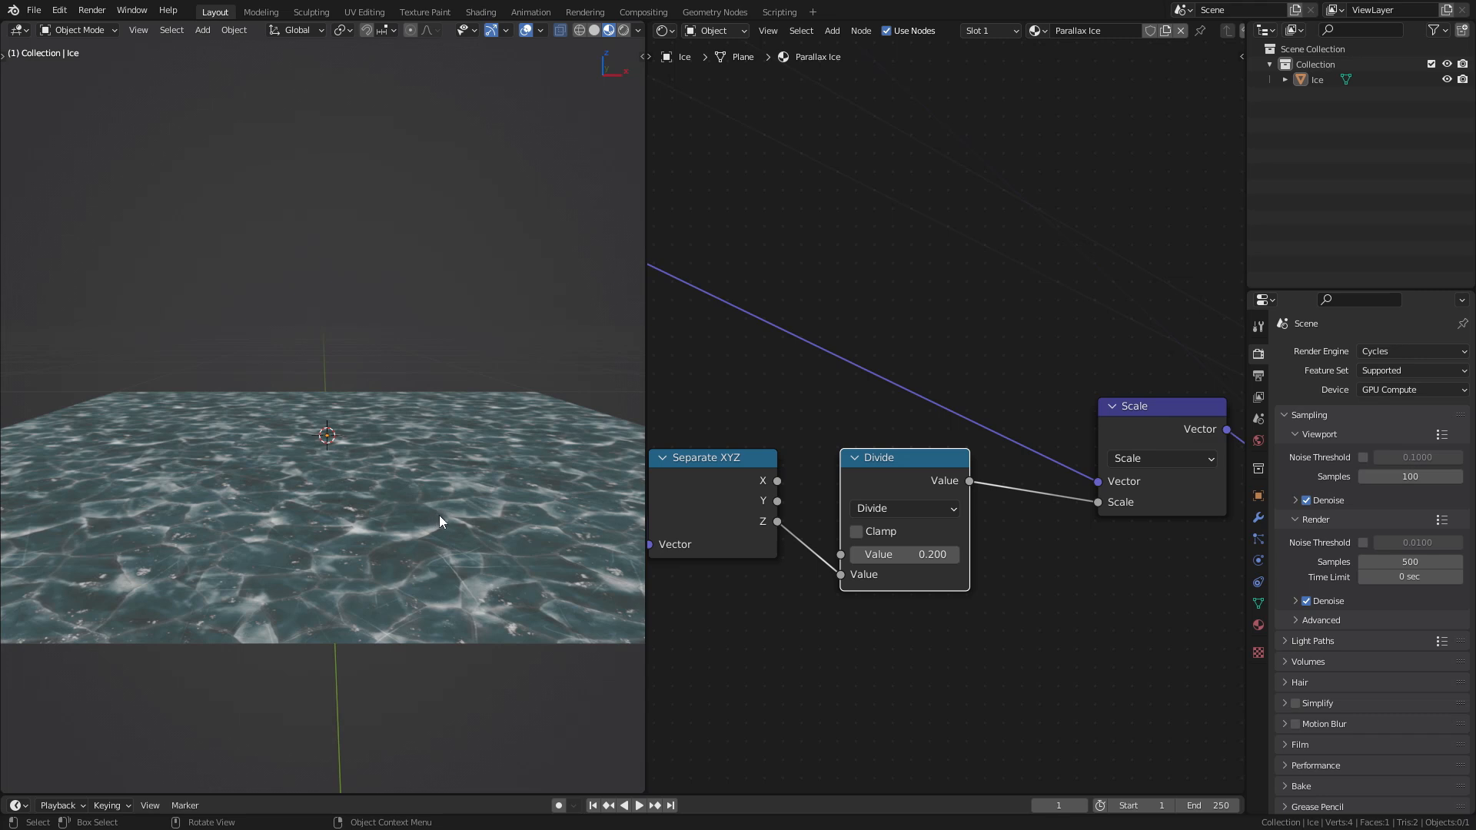
{"action": "scroll", "coordinate": [965, 487], "scroll_direction": "down", "scroll_amount": 5}
{"action": "middle_click_drag", "start_coordinate": [1087, 445], "coordinate": [897, 466]}
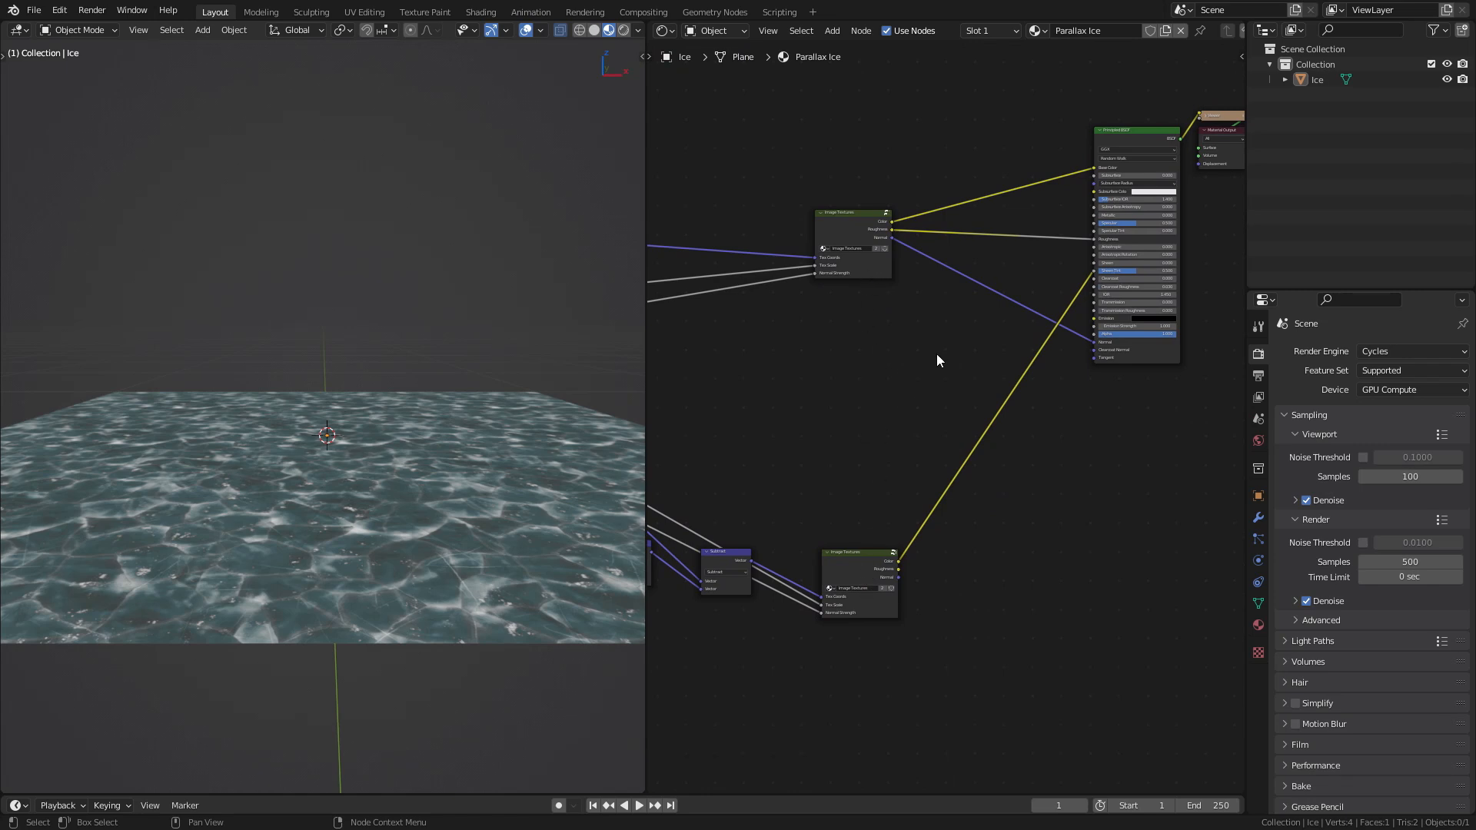
{"action": "scroll", "coordinate": [937, 353], "scroll_direction": "up", "scroll_amount": 1}
{"action": "key", "text": "shift+a"}
{"action": "mouse_move", "coordinate": [938, 354]}
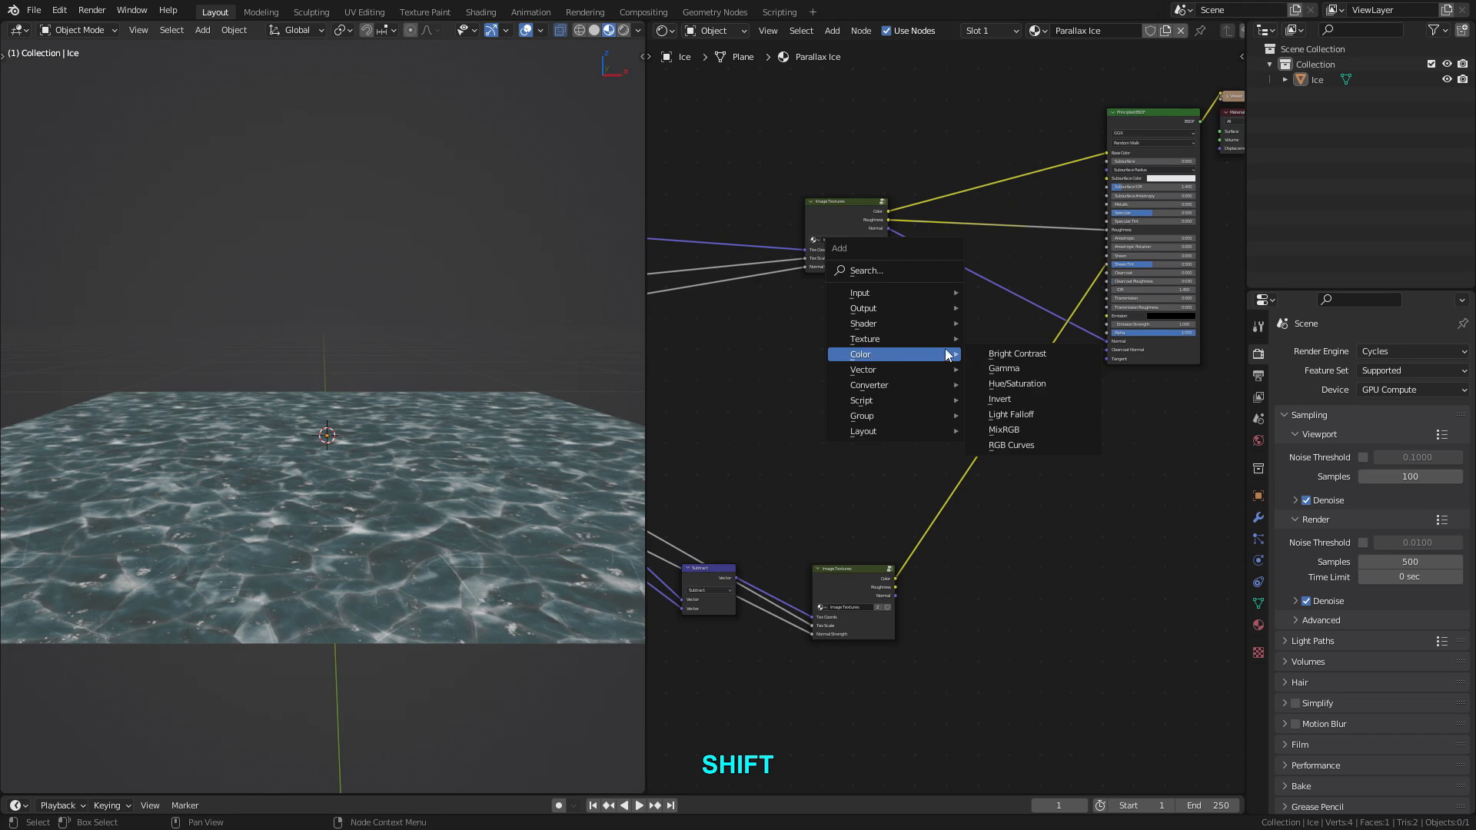
{"action": "left_click", "coordinate": [1045, 427]}
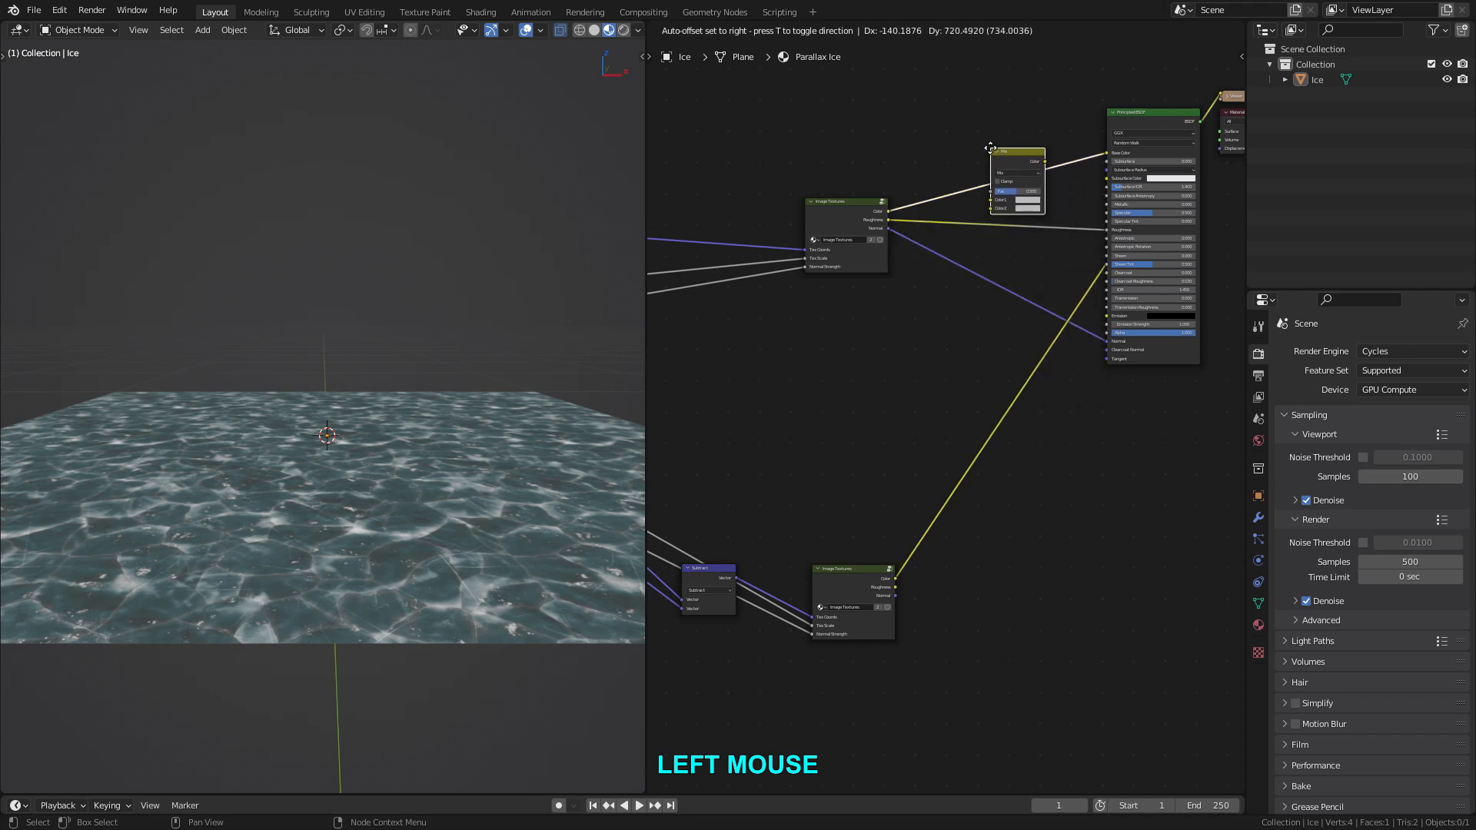
{"action": "left_click", "coordinate": [990, 147]}
{"action": "key", "text": "g"}
{"action": "left_click", "coordinate": [1003, 160]}
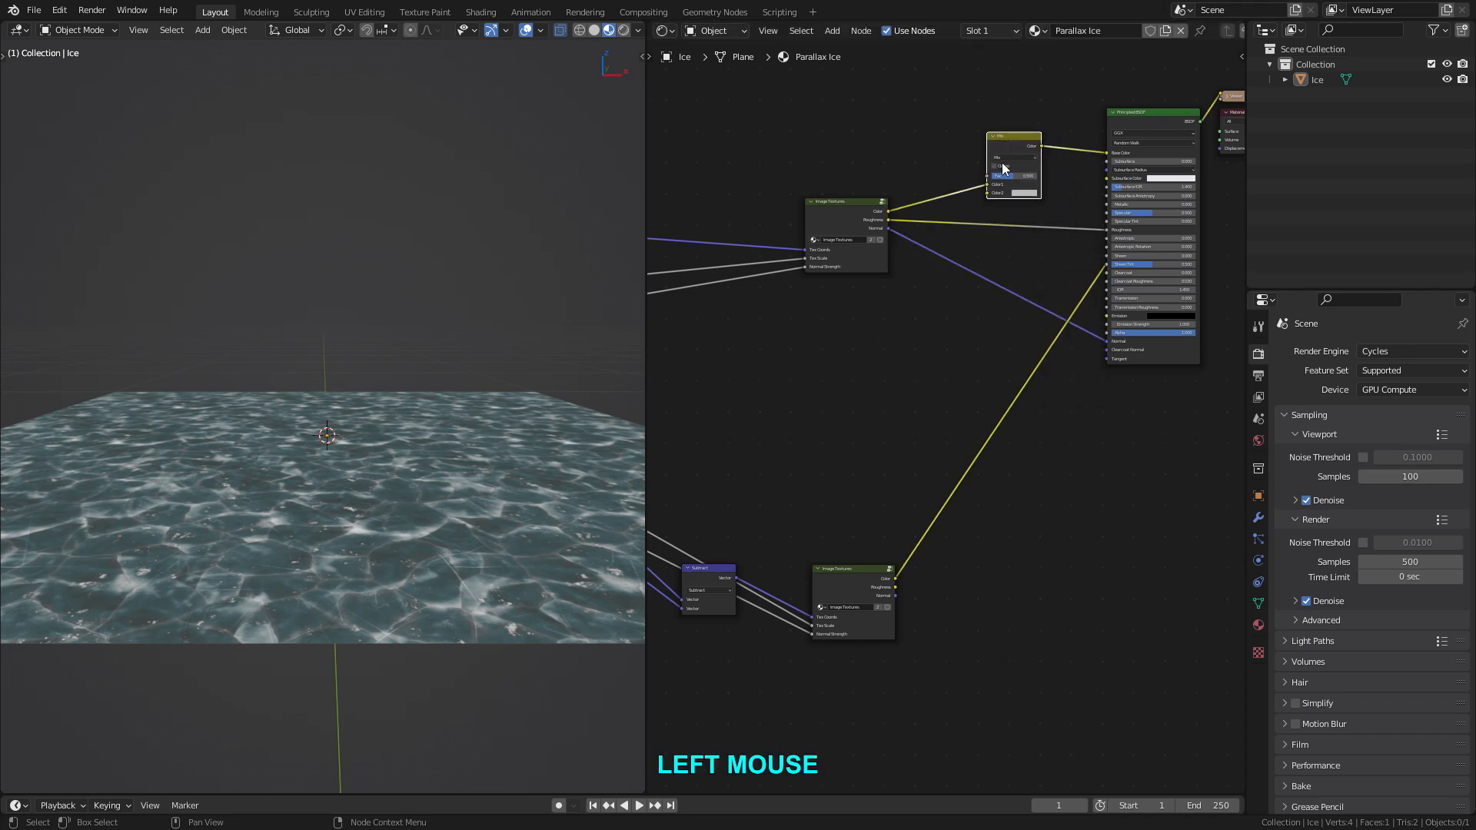
Link the lower Image Textures node's Color output to the Mix node's Color2 input.
{"action": "scroll", "coordinate": [1000, 169], "scroll_direction": "up", "scroll_amount": 1}
{"action": "middle_click_drag", "start_coordinate": [972, 359], "coordinate": [971, 344]}
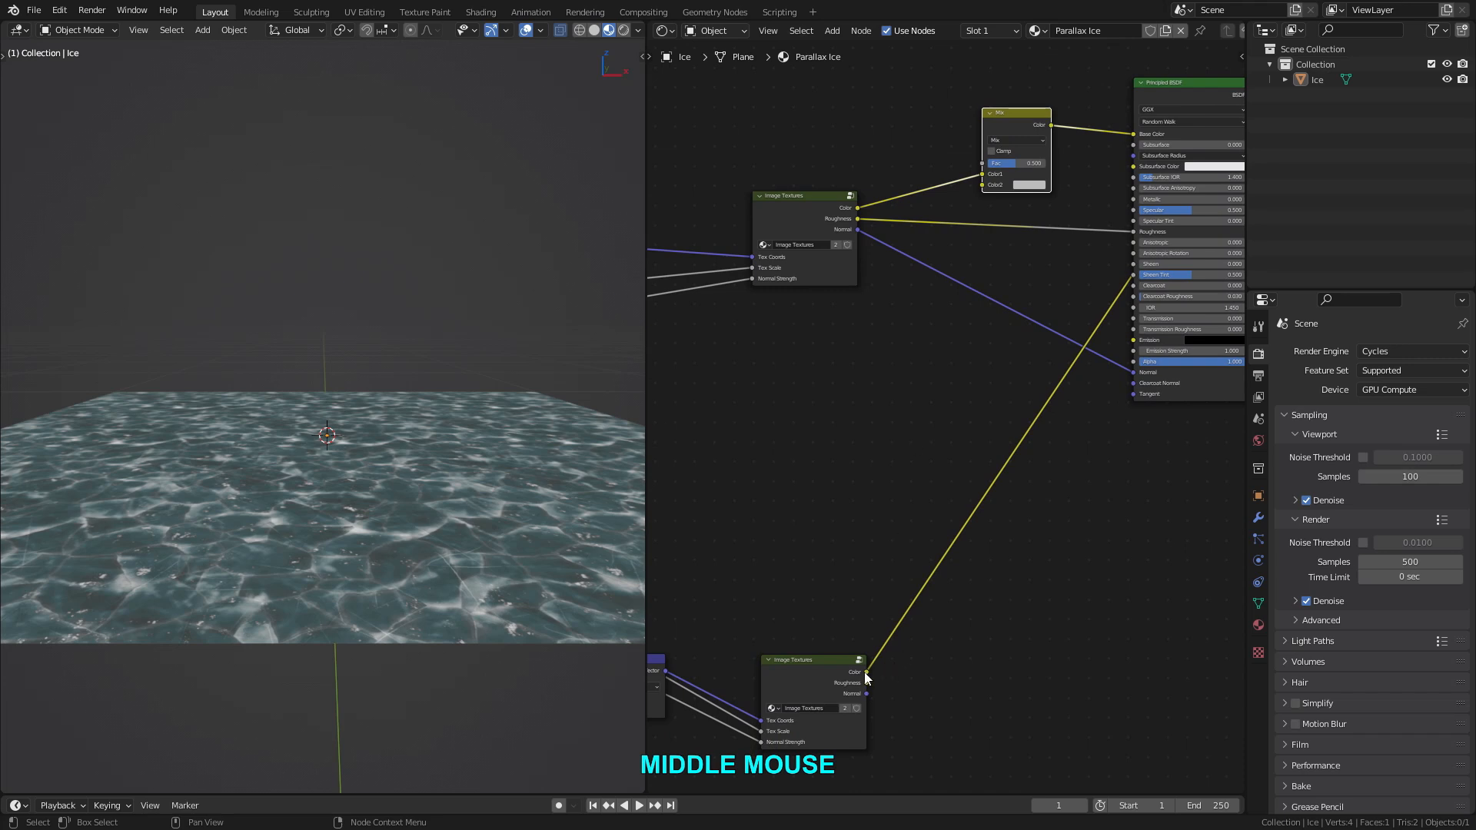
{"action": "left_click_drag", "start_coordinate": [867, 674], "coordinate": [982, 190]}
{"action": "middle_click_drag", "start_coordinate": [1030, 181], "coordinate": [906, 258]}
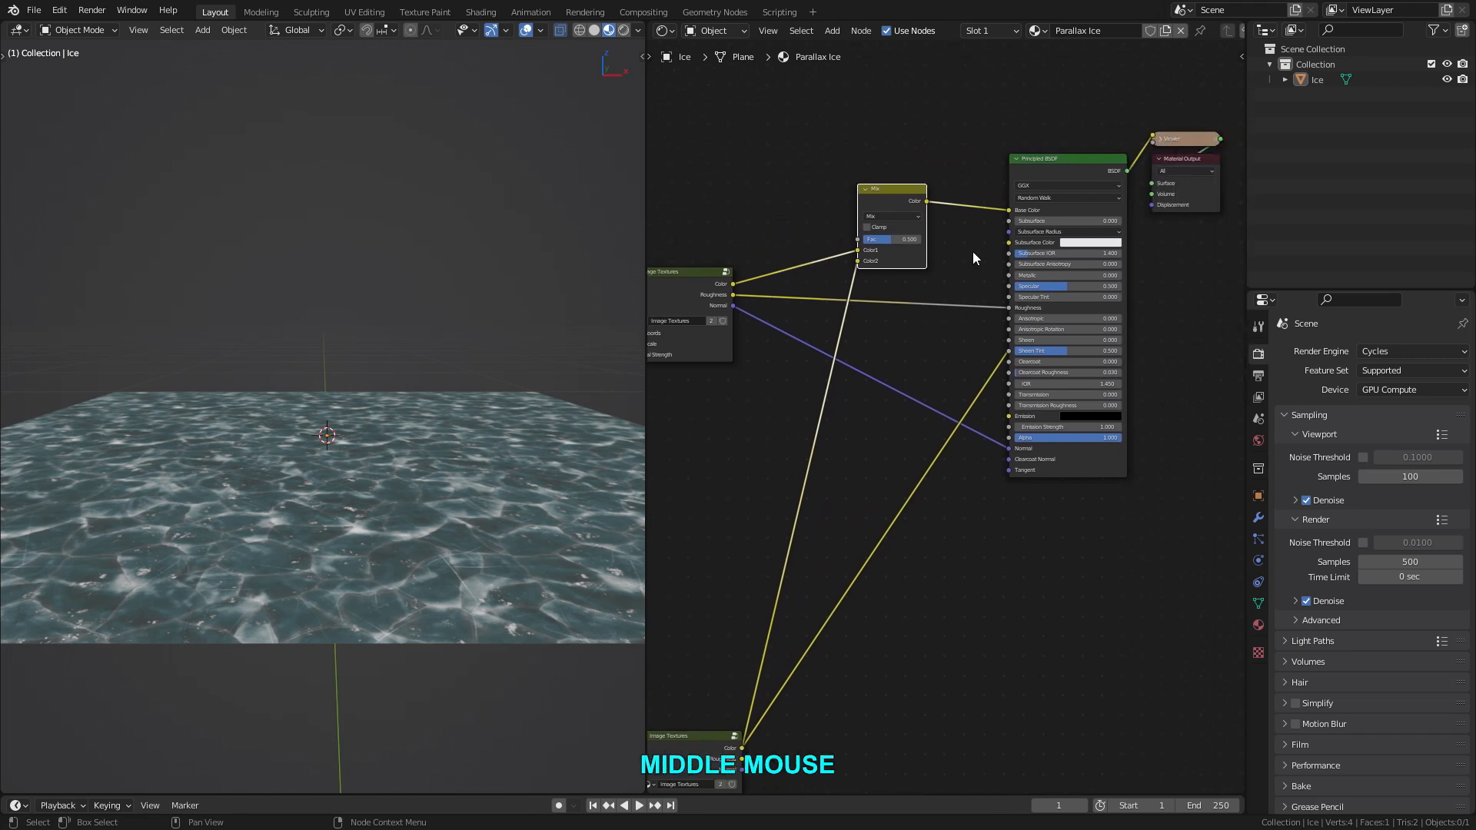
Connect the Principled BSDF back to the Material Output and inspect the ice in a maximized 3D viewport.
{"action": "left_click", "coordinate": [1062, 158], "text": "ctrl+shift"}
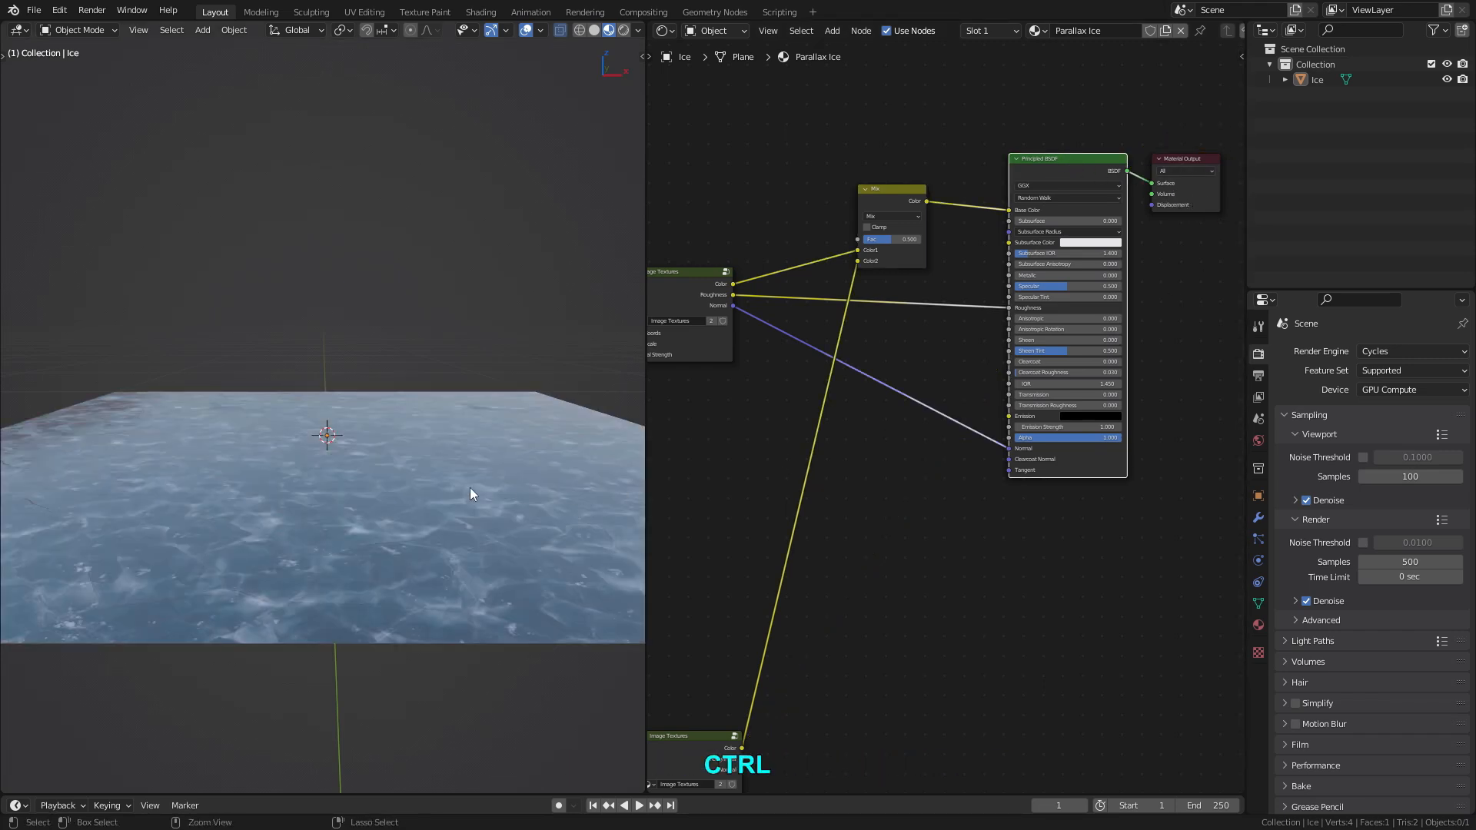
{"action": "key", "text": "ctrl+space"}
{"action": "middle_click_drag", "start_coordinate": [751, 461], "coordinate": [690, 470]}
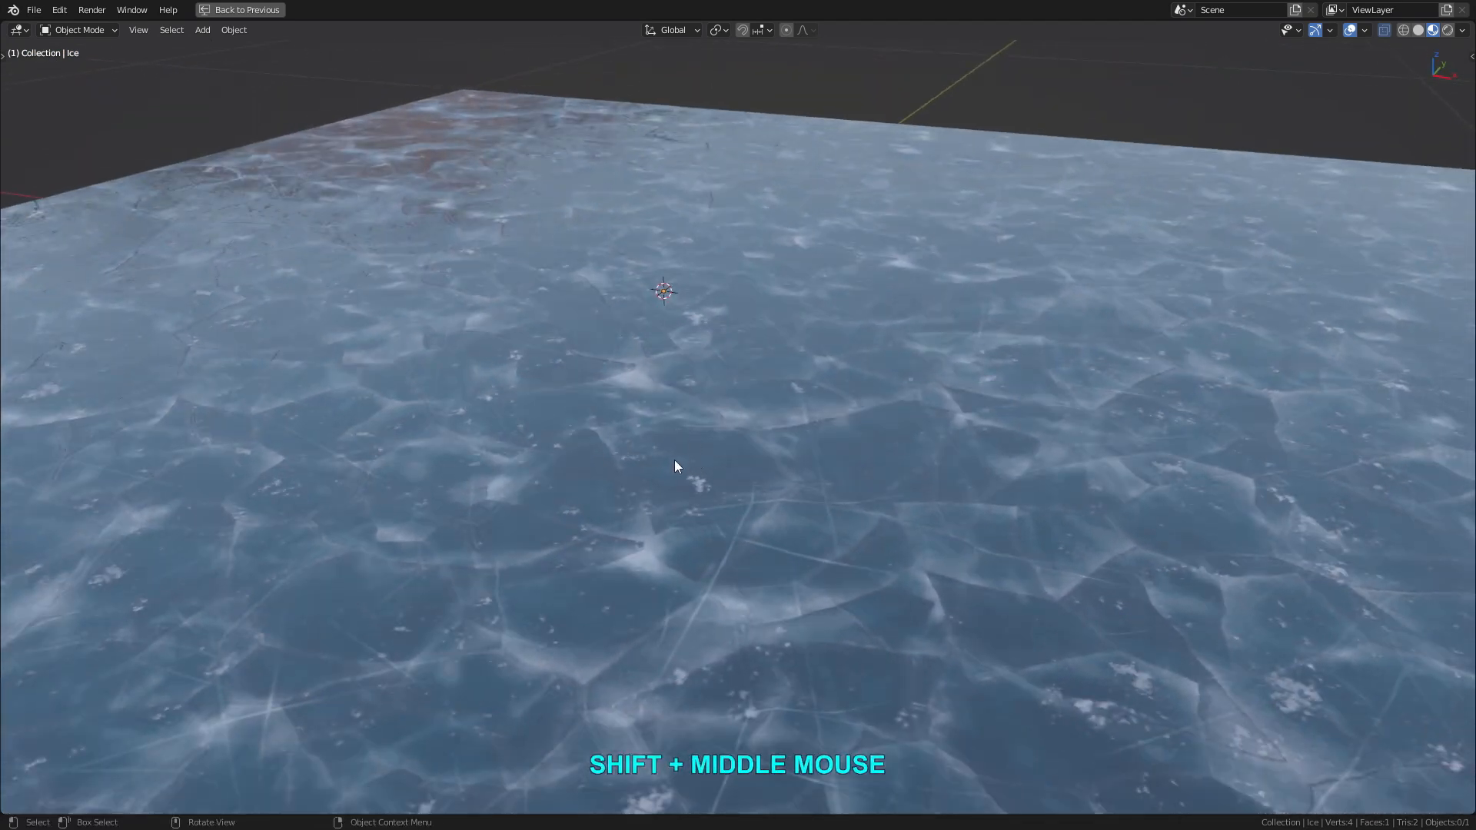
{"action": "key", "text": "ctrl+space"}
Try a first Value of 0 on the Divide node and raise it gradually to compare the depth effect.
{"action": "scroll", "coordinate": [899, 454], "scroll_direction": "down", "scroll_amount": 3}
{"action": "middle_click_drag", "start_coordinate": [822, 505], "coordinate": [981, 455]}
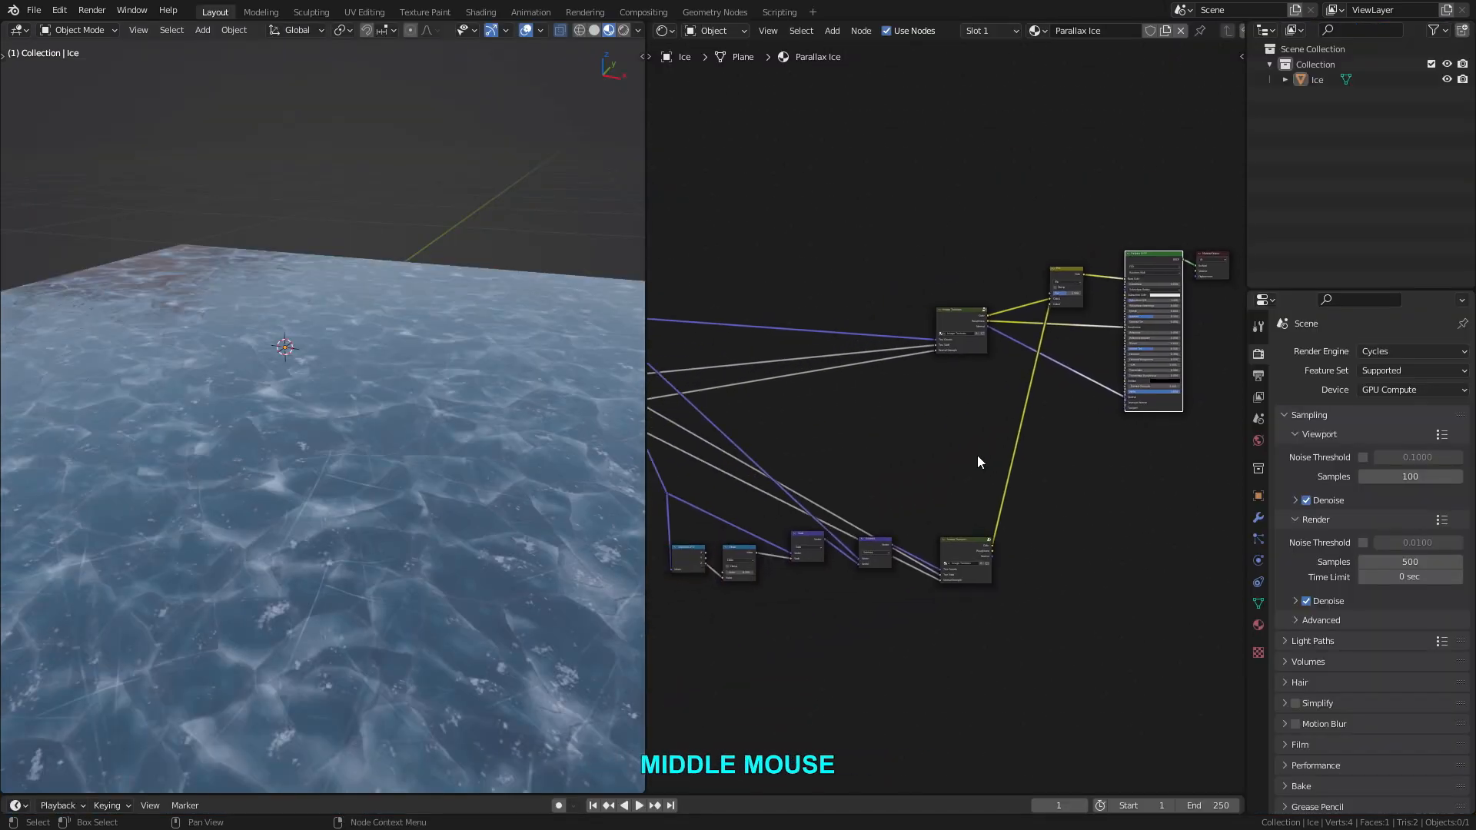
{"action": "middle_click_drag", "start_coordinate": [897, 506], "coordinate": [958, 494]}
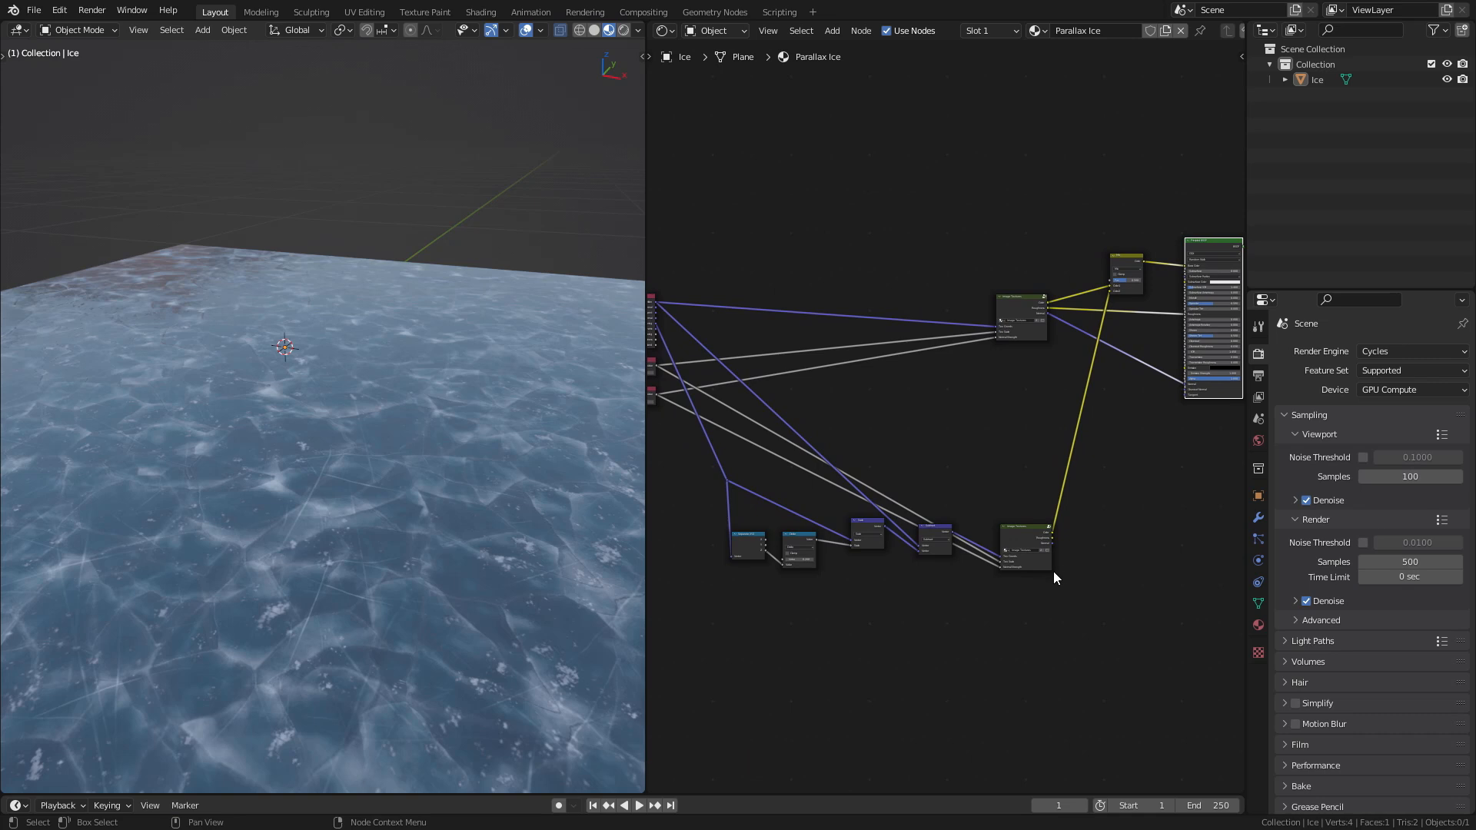
{"action": "scroll", "coordinate": [1054, 572], "scroll_direction": "up", "scroll_amount": 1}
{"action": "middle_click_drag", "start_coordinate": [796, 596], "coordinate": [944, 544]}
{"action": "scroll", "coordinate": [861, 519], "scroll_direction": "up", "scroll_amount": 4}
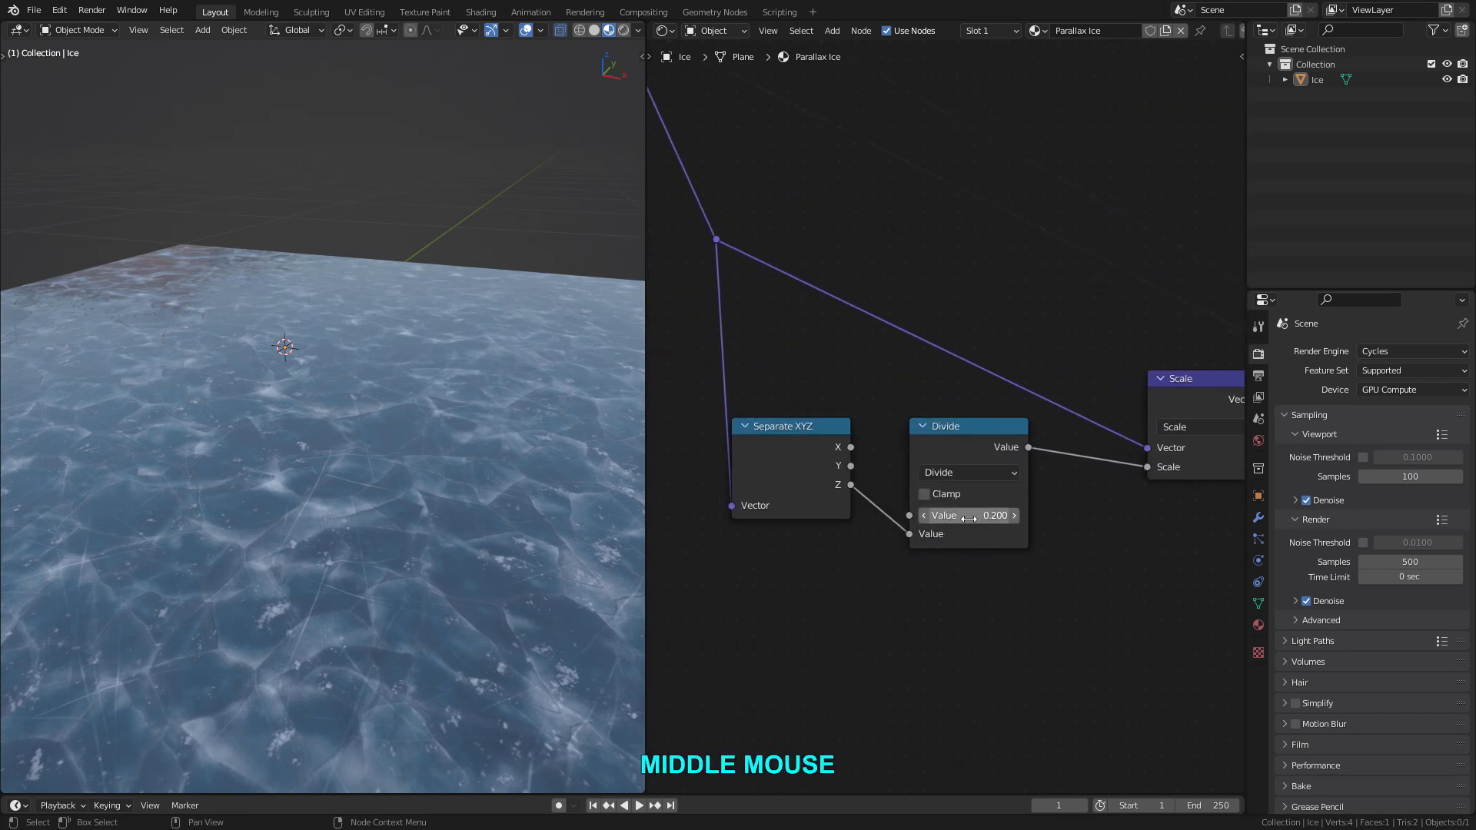
{"action": "middle_click_drag", "start_coordinate": [523, 419], "coordinate": [492, 430], "text": "shift"}
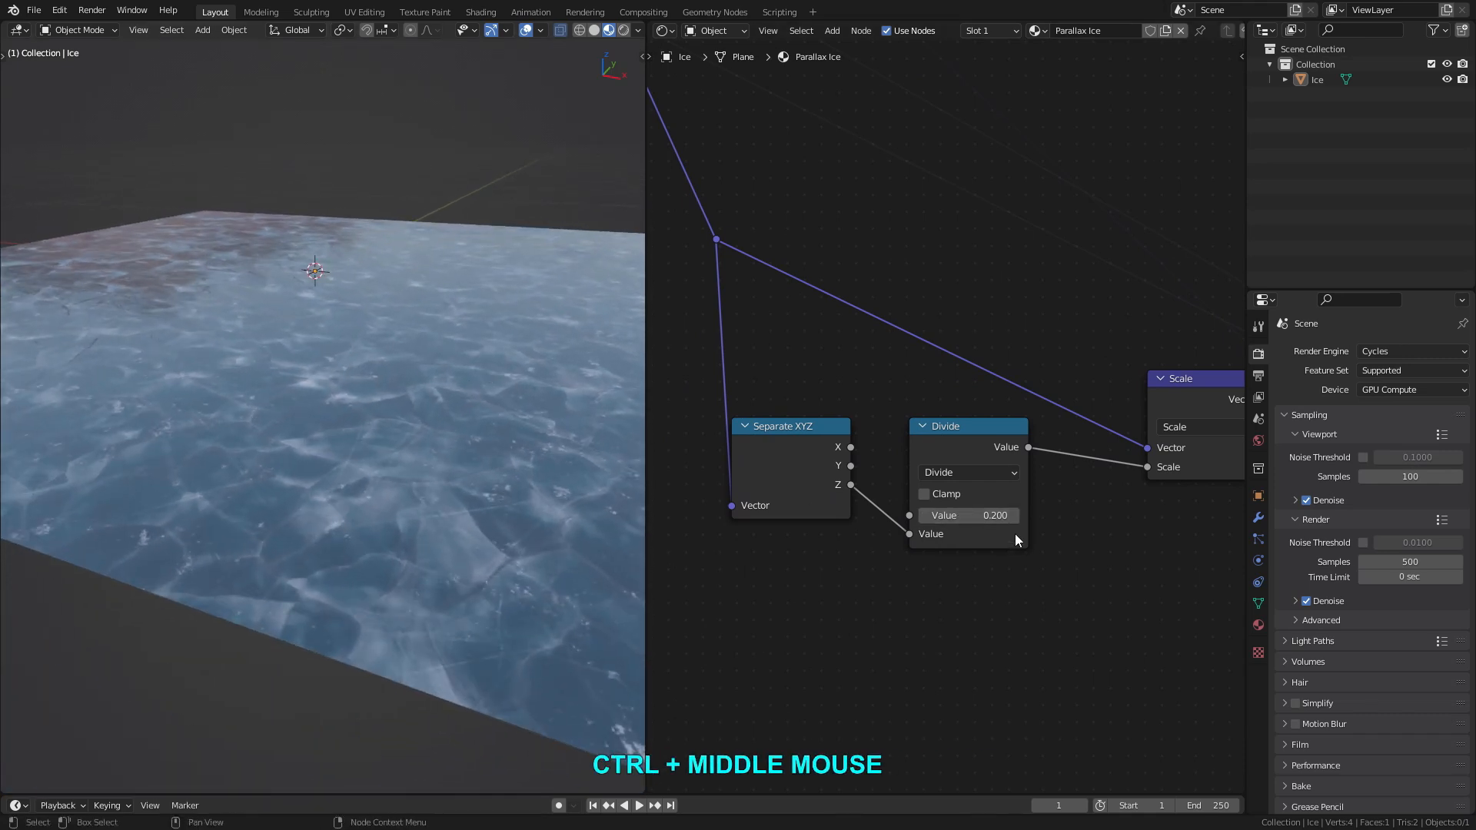
{"action": "left_click", "coordinate": [963, 515]}
{"action": "type", "text": "0"}
{"action": "key", "text": "Return"}
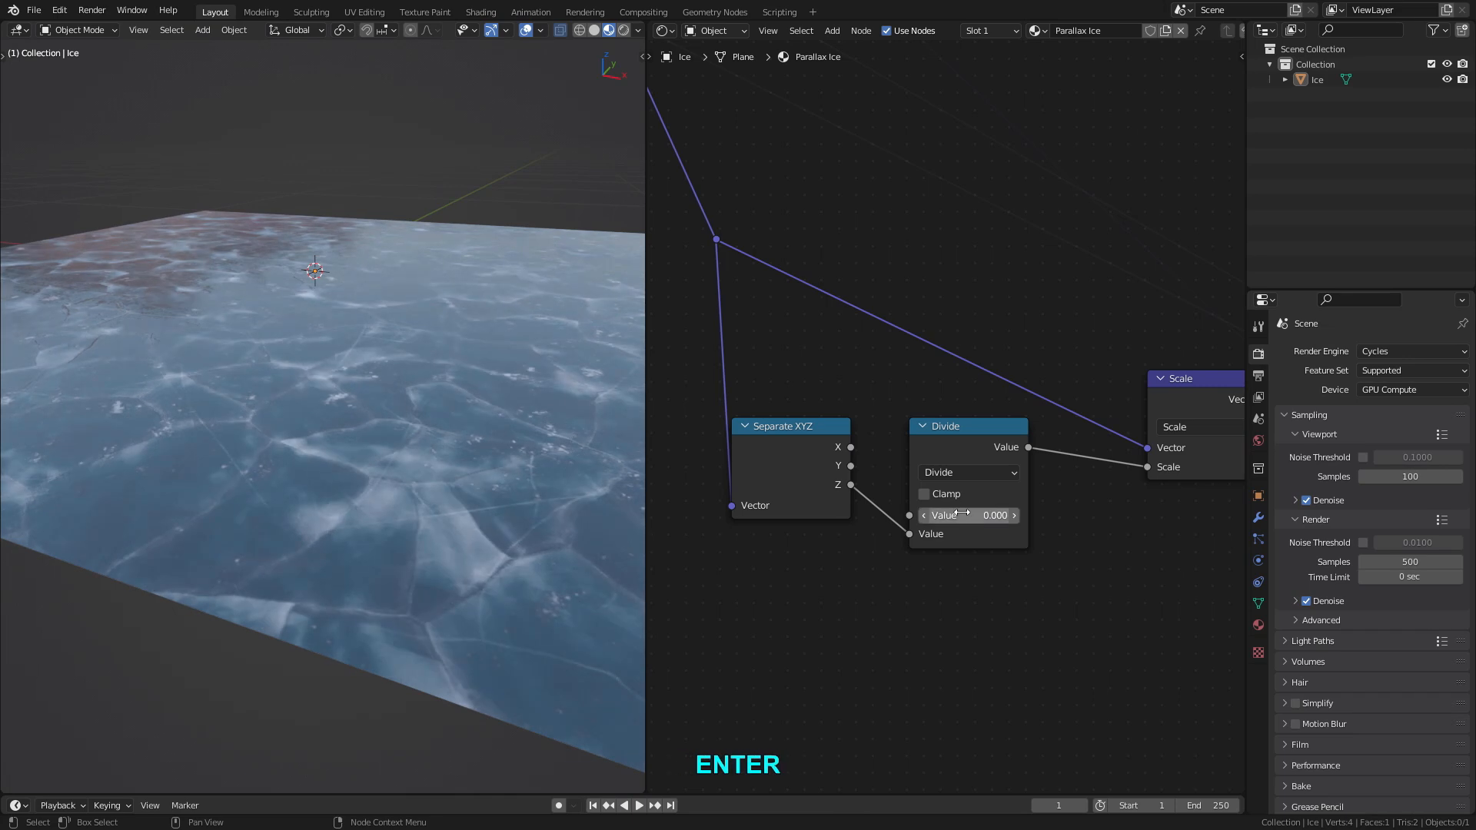
{"action": "left_click_drag", "start_coordinate": [962, 516], "coordinate": [1022, 516], "text": "shift"}
Set the Divide node's first Value to 0.1.
{"action": "middle_click_drag", "start_coordinate": [369, 462], "coordinate": [399, 388]}
{"action": "scroll", "coordinate": [390, 396], "scroll_direction": "up", "scroll_amount": 2}
{"action": "left_click", "coordinate": [970, 516]}
{"action": "type", "text": ".1"}
{"action": "key", "text": "Return"}
Examine the ice depth up close and preview the upper Image Textures node's Roughness output on the plane.
{"action": "middle_click_drag", "start_coordinate": [492, 471], "coordinate": [327, 446]}
{"action": "scroll", "coordinate": [311, 492], "scroll_direction": "up", "scroll_amount": 3}
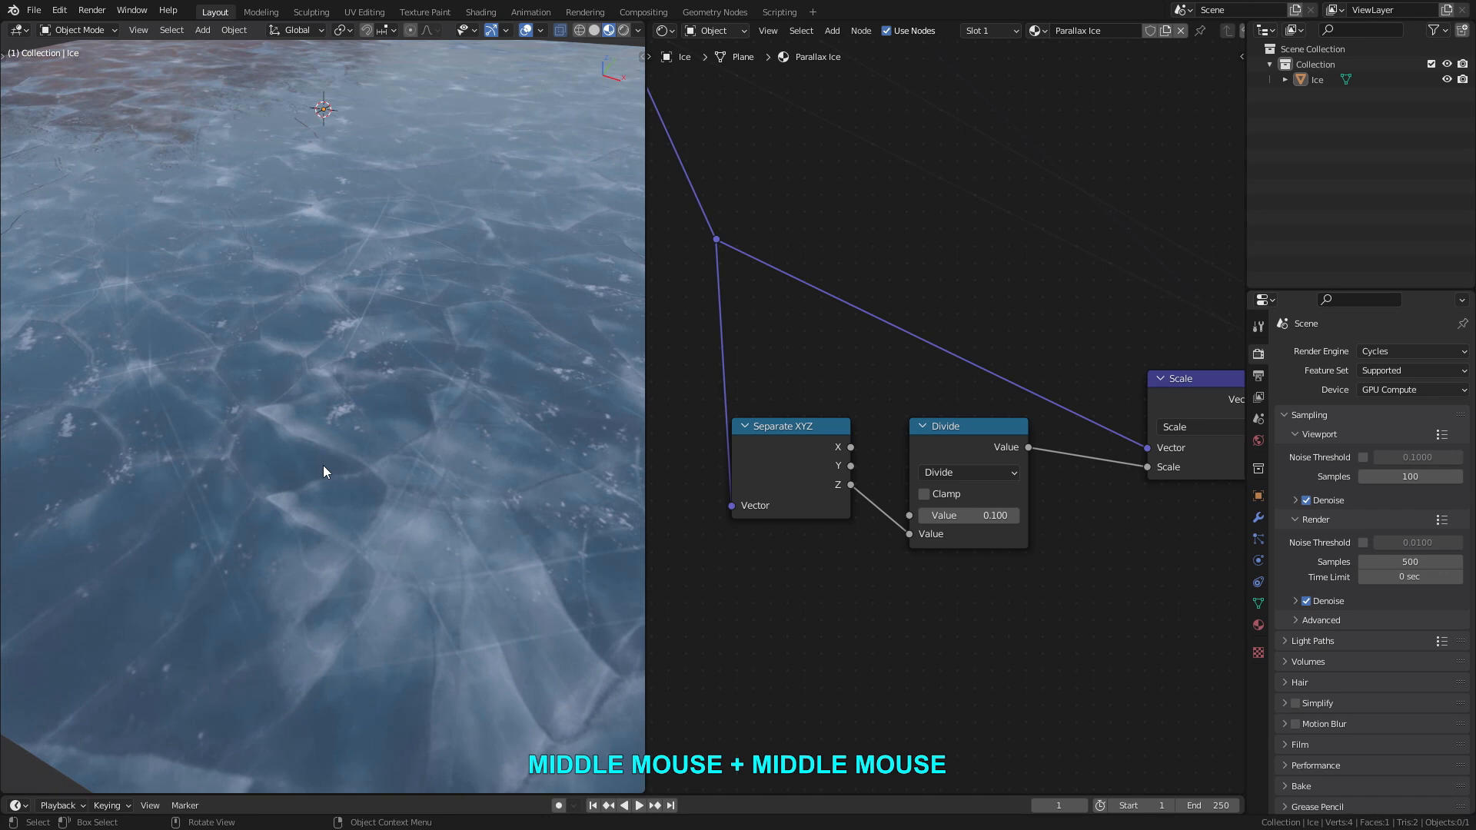
{"action": "mouse_move", "coordinate": [302, 514]}
{"action": "middle_mouse_down"}
{"action": "mouse_move", "coordinate": [273, 513]}
{"action": "mouse_move", "coordinate": [297, 463]}
{"action": "mouse_move", "coordinate": [285, 500]}
{"action": "mouse_move", "coordinate": [247, 529]}
{"action": "mouse_move", "coordinate": [292, 533]}
{"action": "middle_mouse_up"}
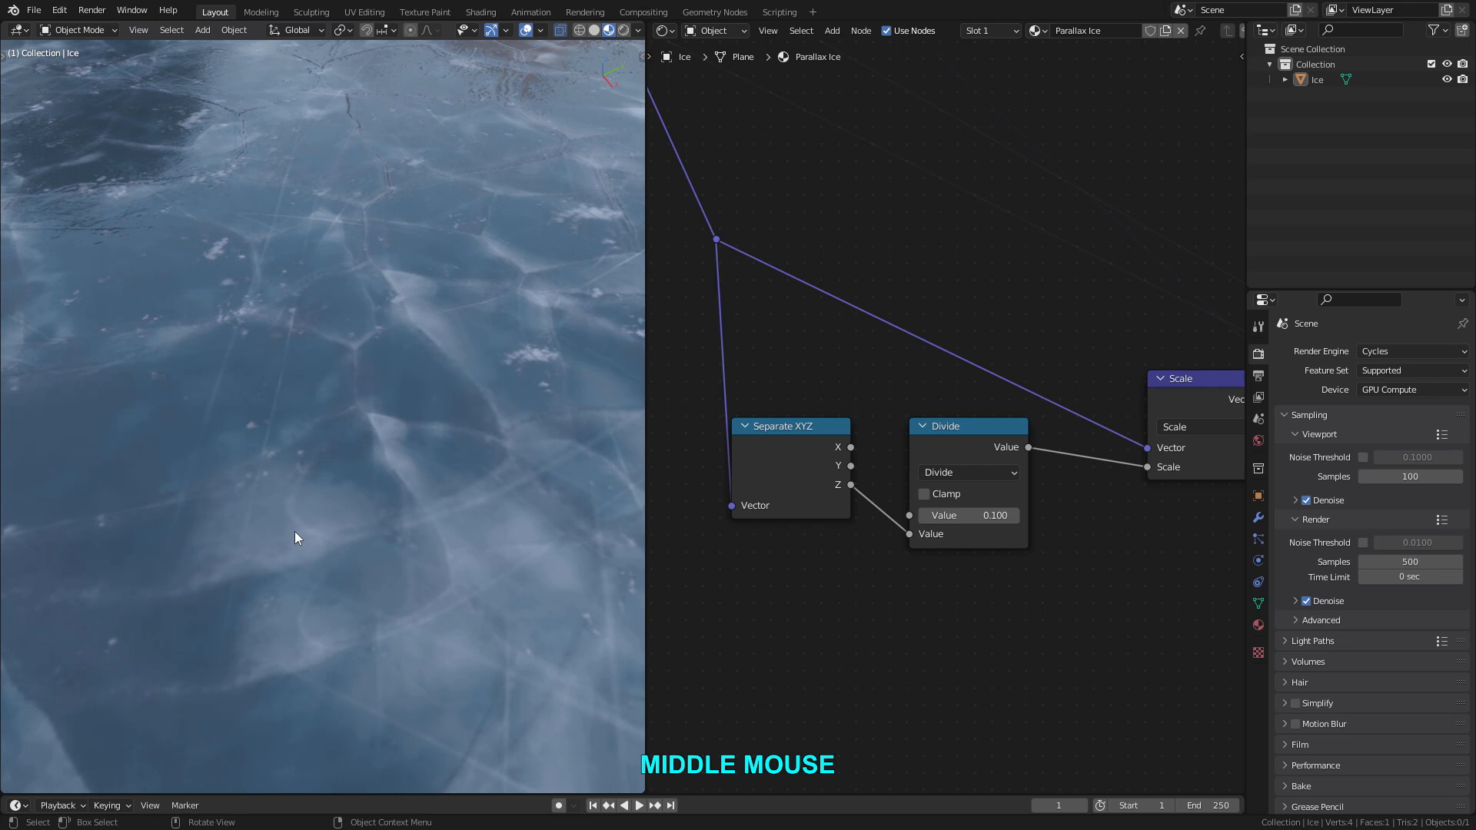
{"action": "middle_click_drag", "start_coordinate": [297, 537], "coordinate": [260, 584]}
{"action": "scroll", "coordinate": [343, 510], "scroll_direction": "down", "scroll_amount": 3}
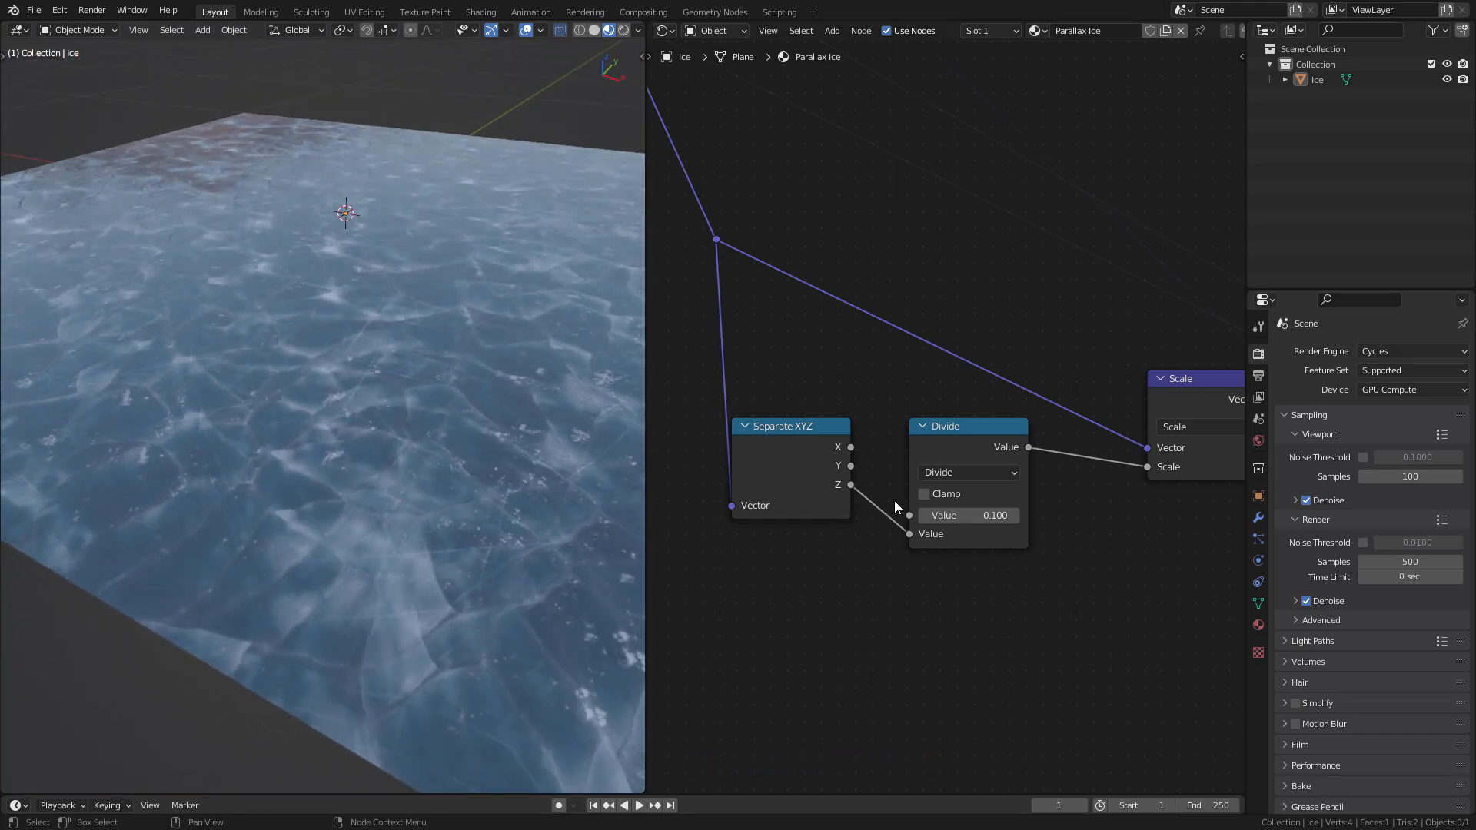
{"action": "scroll", "coordinate": [893, 501], "scroll_direction": "down", "scroll_amount": 5}
{"action": "middle_click_drag", "start_coordinate": [925, 478], "coordinate": [932, 313]}
{"action": "scroll", "coordinate": [934, 276], "scroll_direction": "up", "scroll_amount": 5}
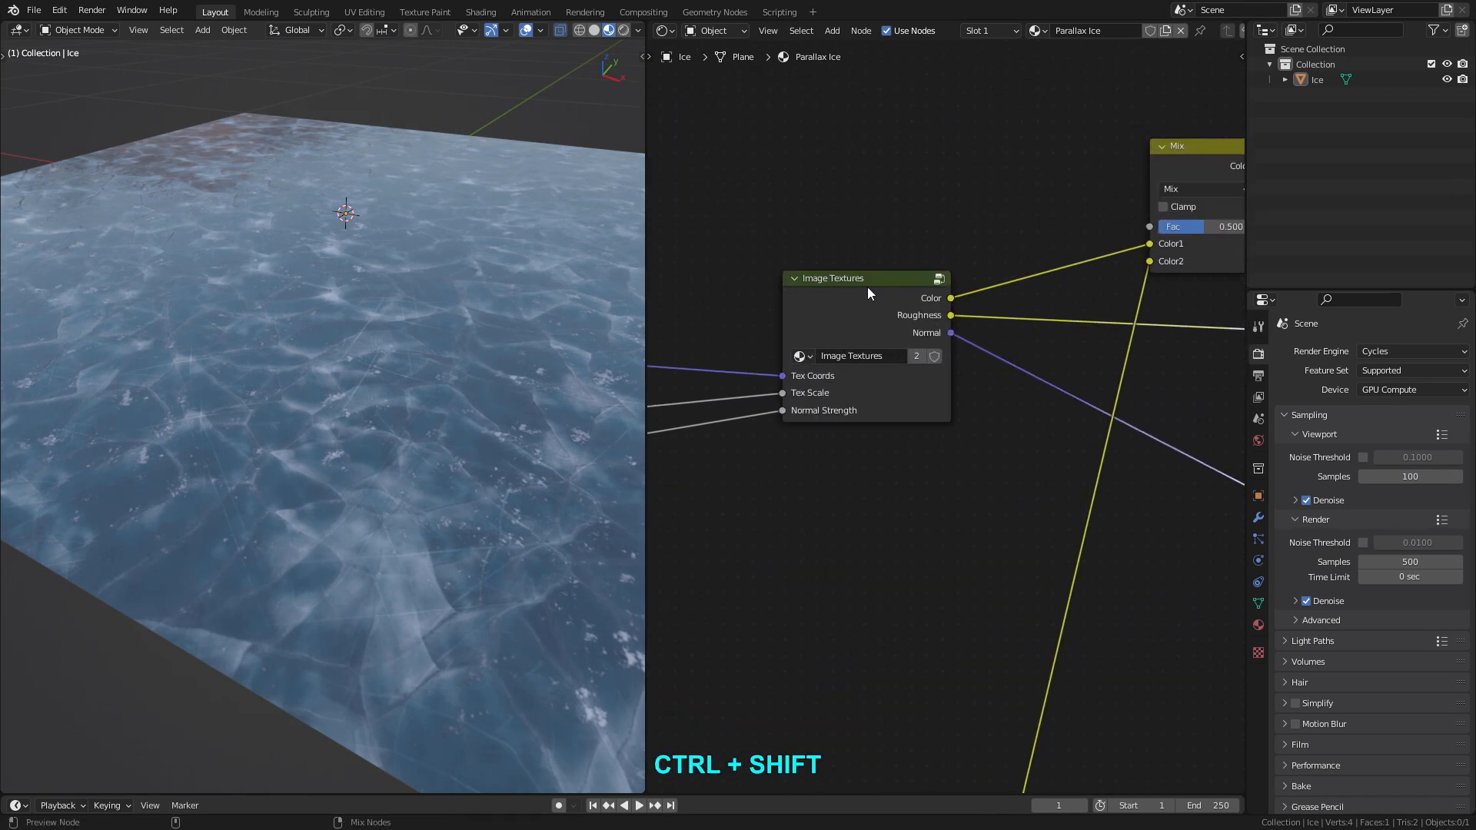
{"action": "left_click", "coordinate": [867, 288], "text": "ctrl+shift"}
{"action": "left_click", "coordinate": [869, 286], "text": "ctrl+shift"}
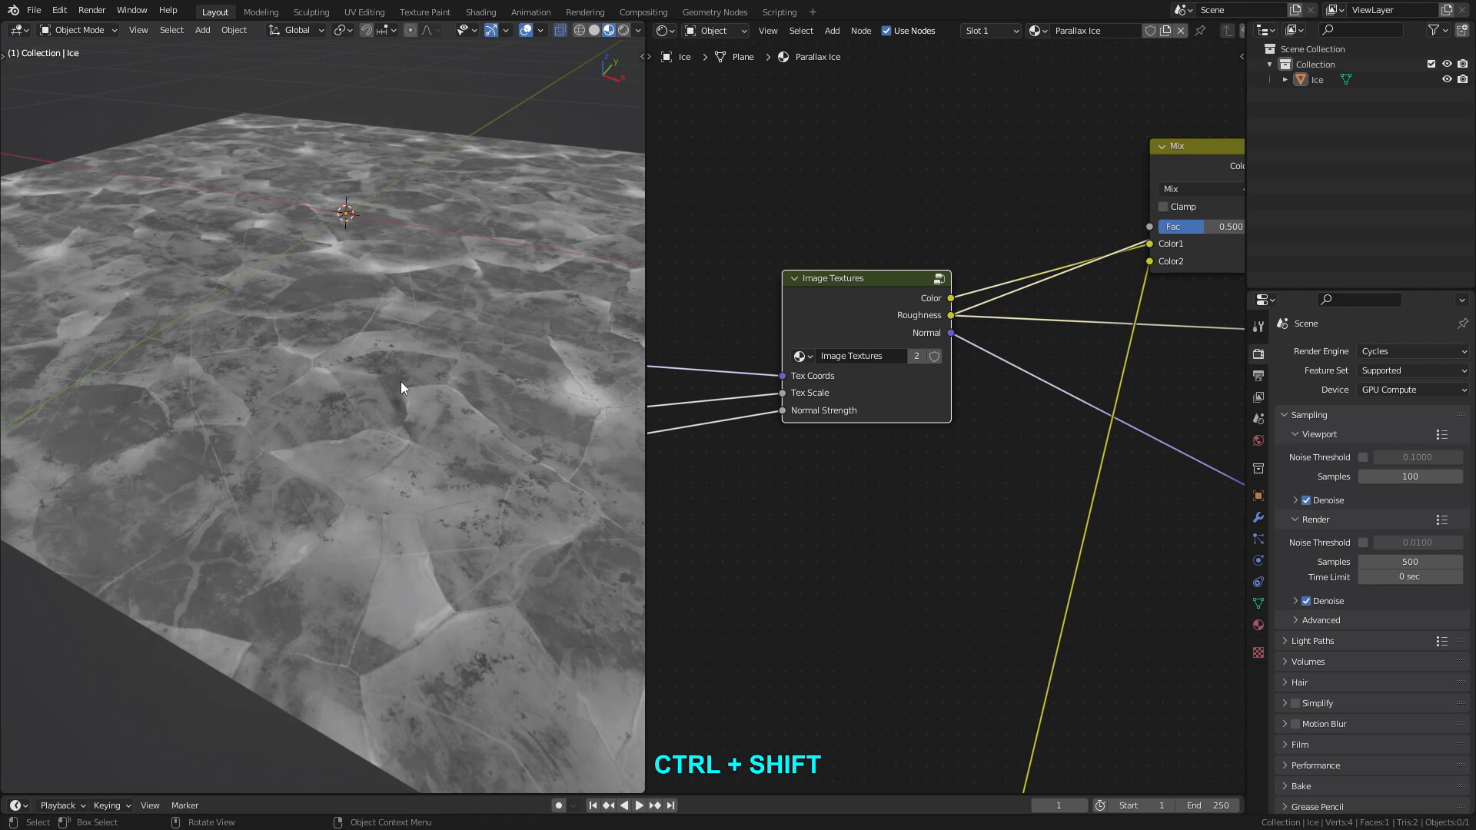
Switch the plane's preview back to the Principled BSDF shader.
{"action": "scroll", "coordinate": [879, 433], "scroll_direction": "down", "scroll_amount": 3}
{"action": "middle_click_drag", "start_coordinate": [914, 395], "coordinate": [986, 330]}
{"action": "left_click", "coordinate": [1128, 229], "text": "ctrl+shift"}
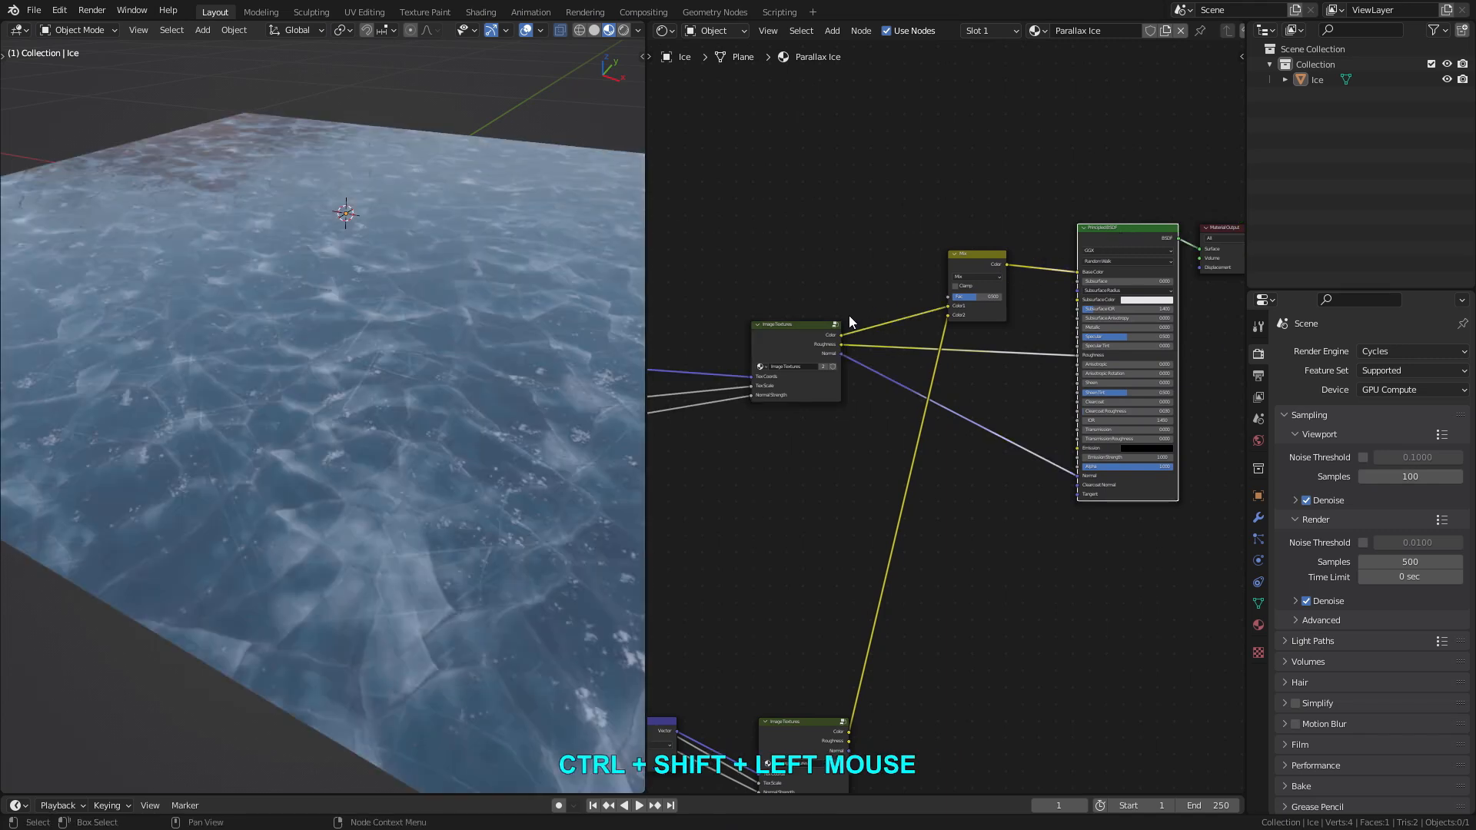
Move the upper Image Textures node away from the Mix node and place a new ColorRamp node between them, above the links.
{"action": "middle_click_drag", "start_coordinate": [857, 329], "coordinate": [927, 414]}
{"action": "left_click_drag", "start_coordinate": [927, 409], "coordinate": [745, 418]}
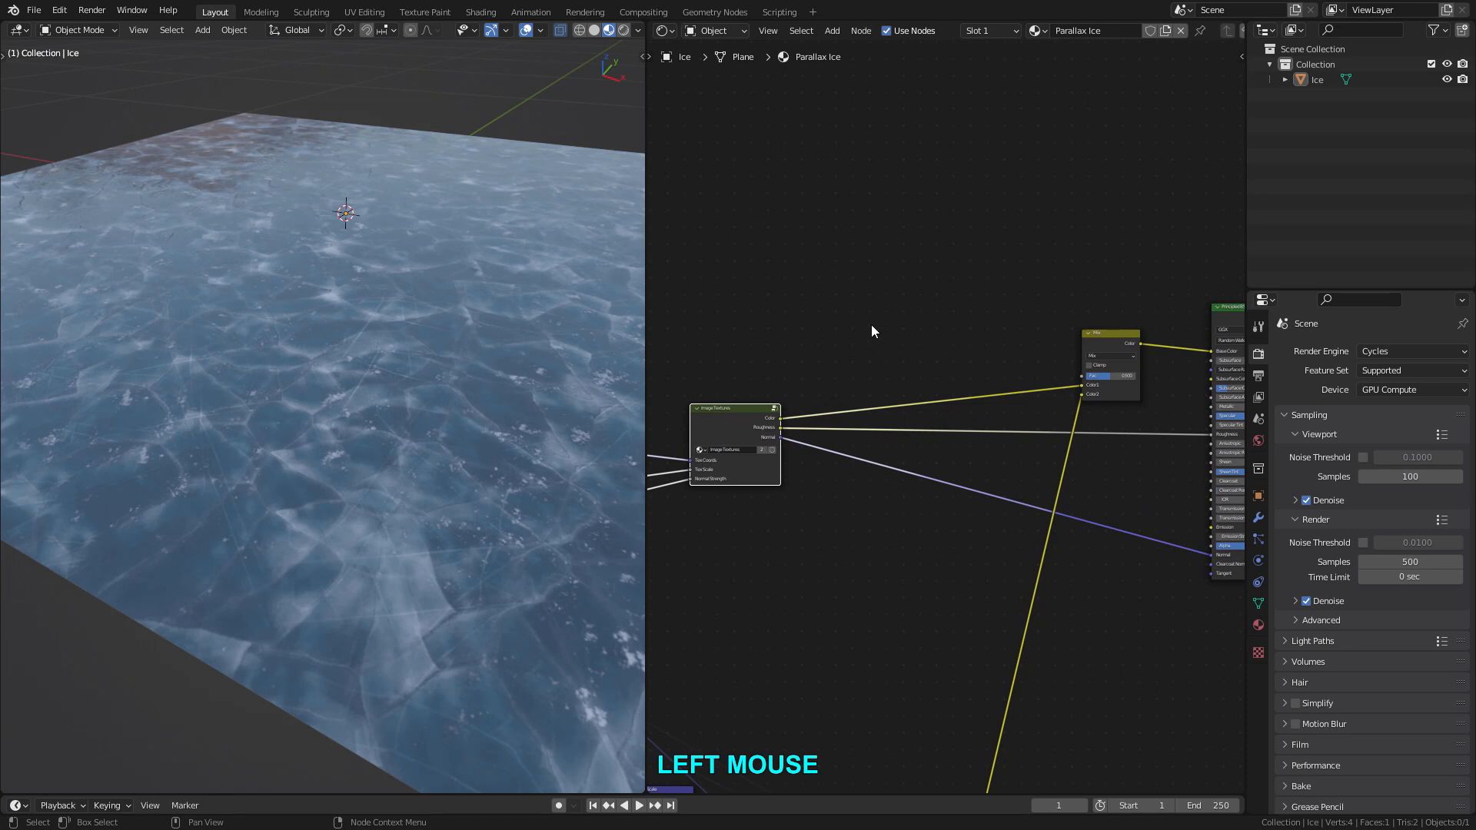
{"action": "key", "text": "shift+a"}
{"action": "mouse_move", "coordinate": [869, 331]}
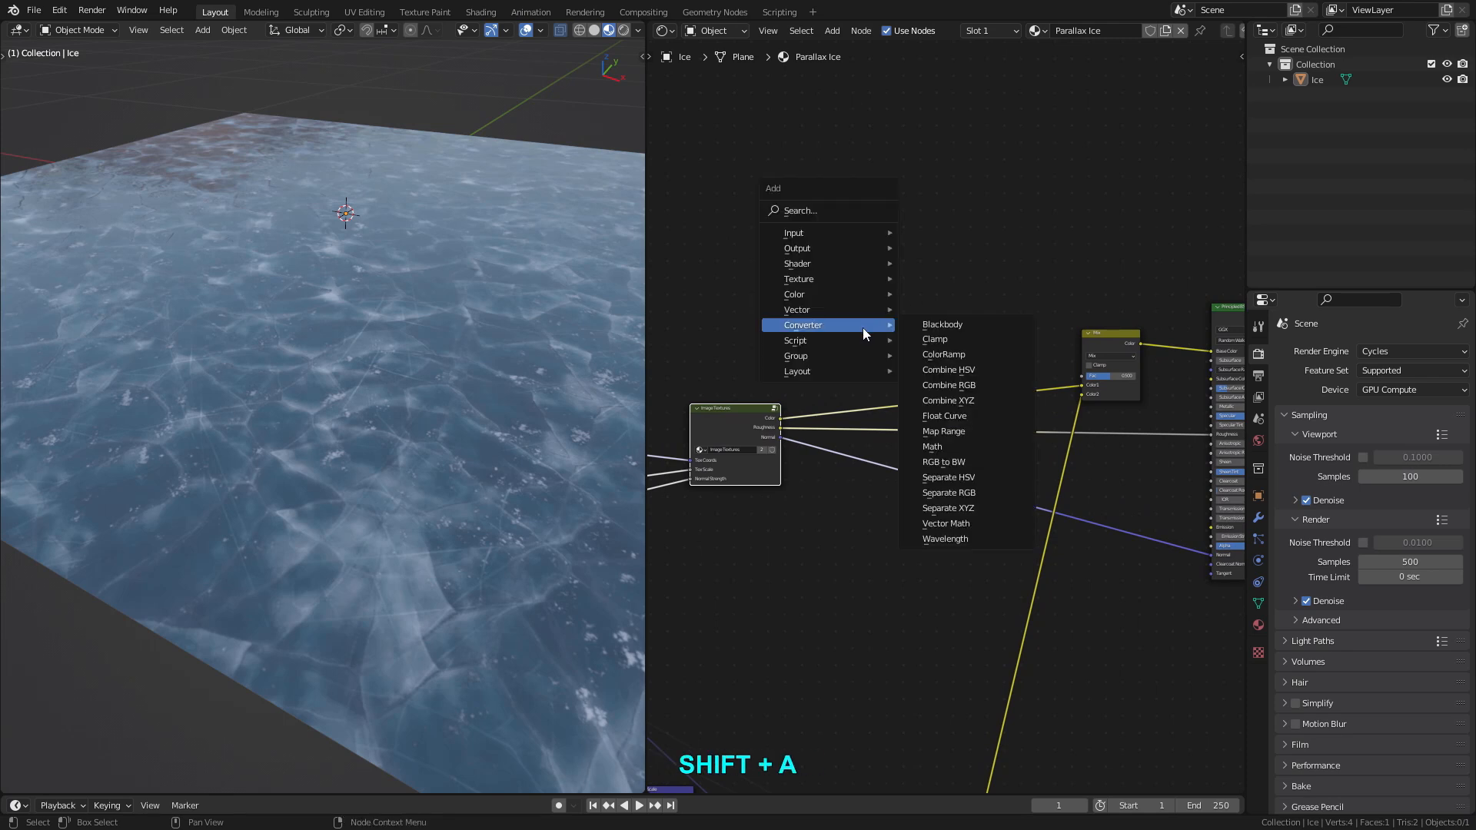
{"action": "left_click", "coordinate": [981, 355]}
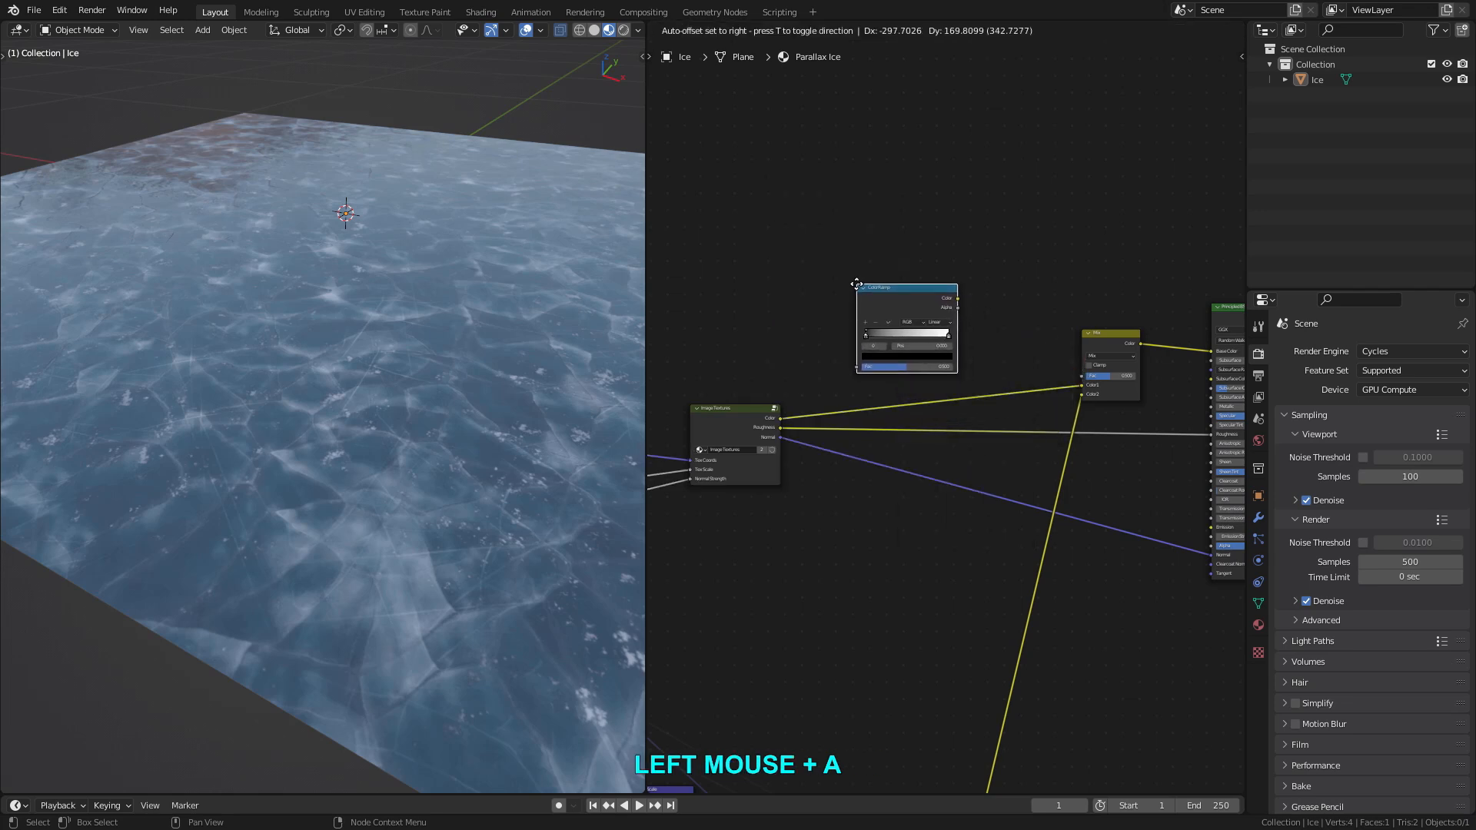
{"action": "left_click", "coordinate": [860, 283]}
Link the upper Image Textures Roughness output to the ColorRamp's Fac input and preview the ramp on the plane.
{"action": "scroll", "coordinate": [858, 307], "scroll_direction": "up", "scroll_amount": 2}
{"action": "middle_click_drag", "start_coordinate": [750, 462], "coordinate": [794, 461]}
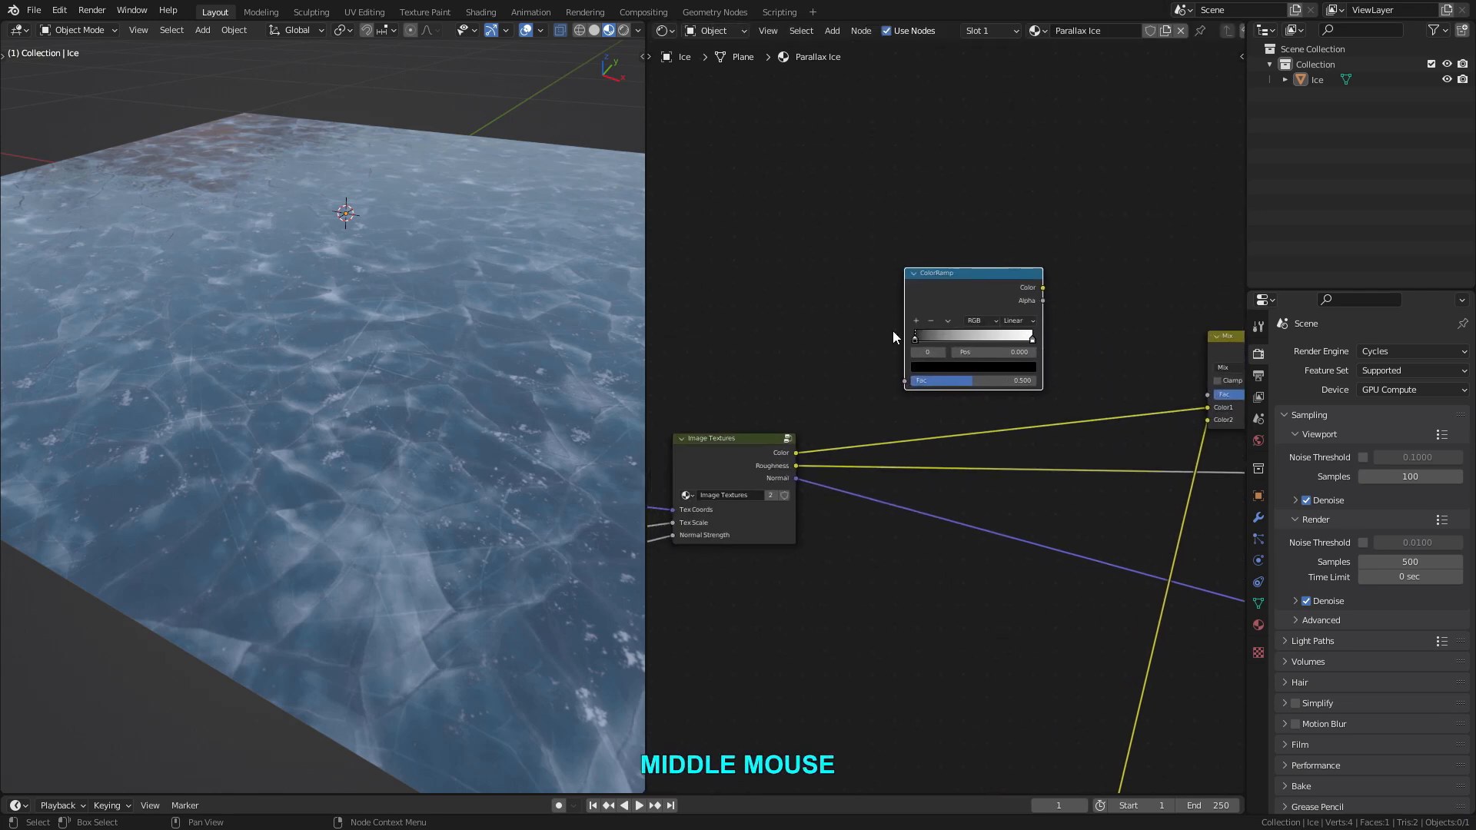
{"action": "left_click_drag", "start_coordinate": [795, 465], "coordinate": [906, 385]}
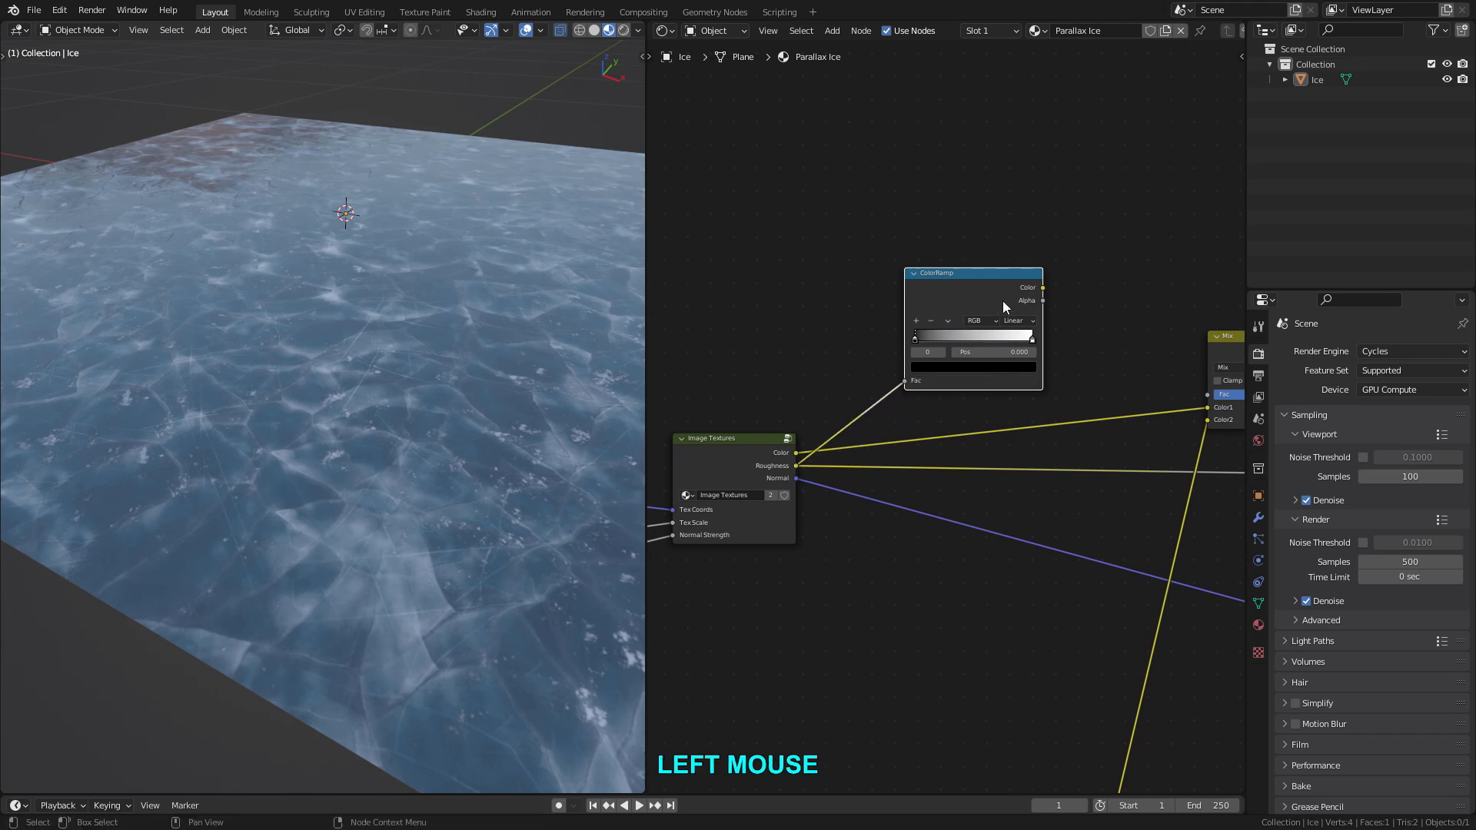
{"action": "left_click", "coordinate": [1034, 279], "text": "ctrl+shift"}
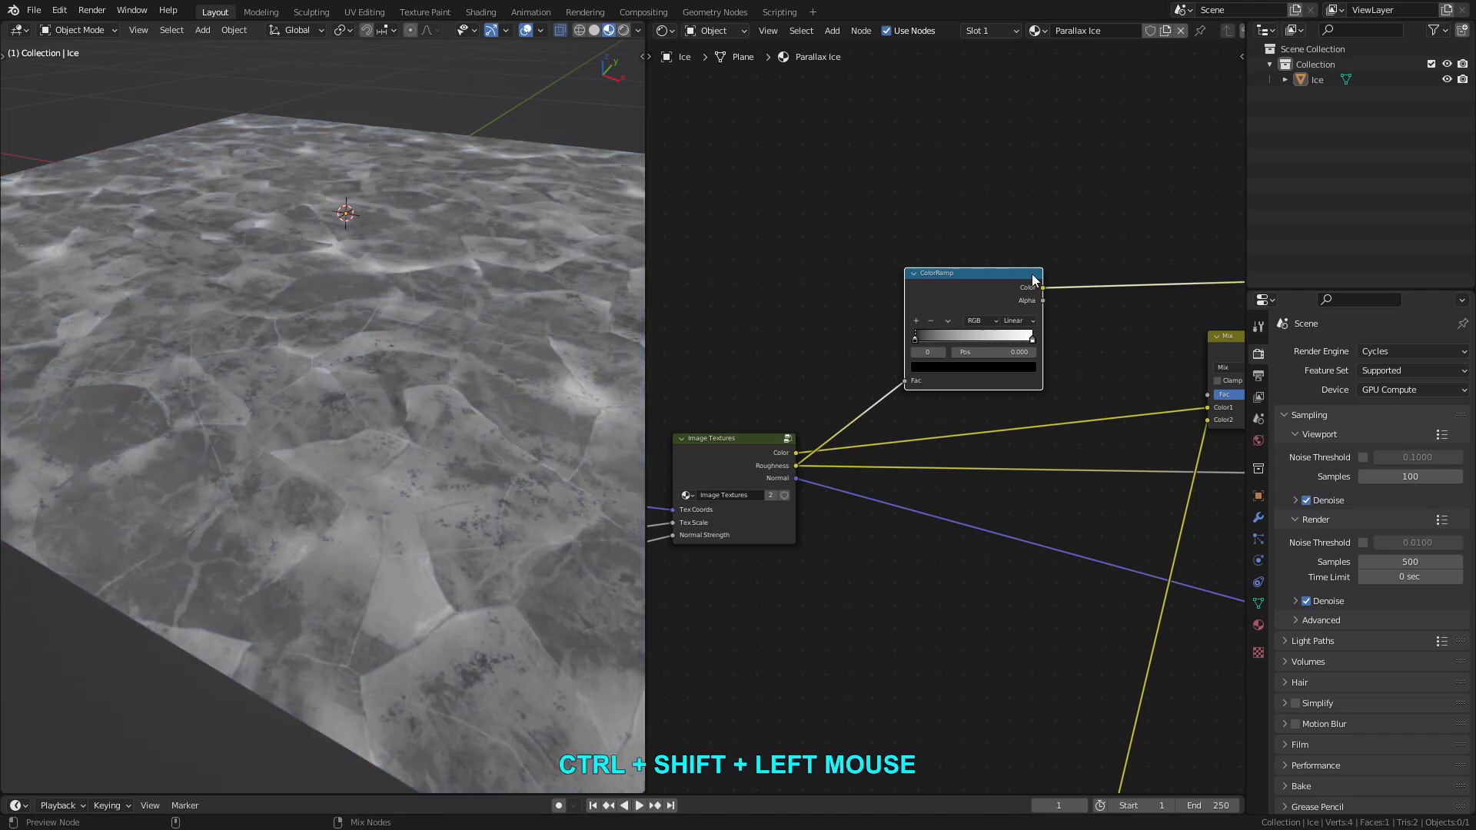
Compare the upper Image Textures Color preview with the ColorRamp preview on the plane.
{"action": "middle_click_drag", "start_coordinate": [1050, 274], "coordinate": [1020, 306]}
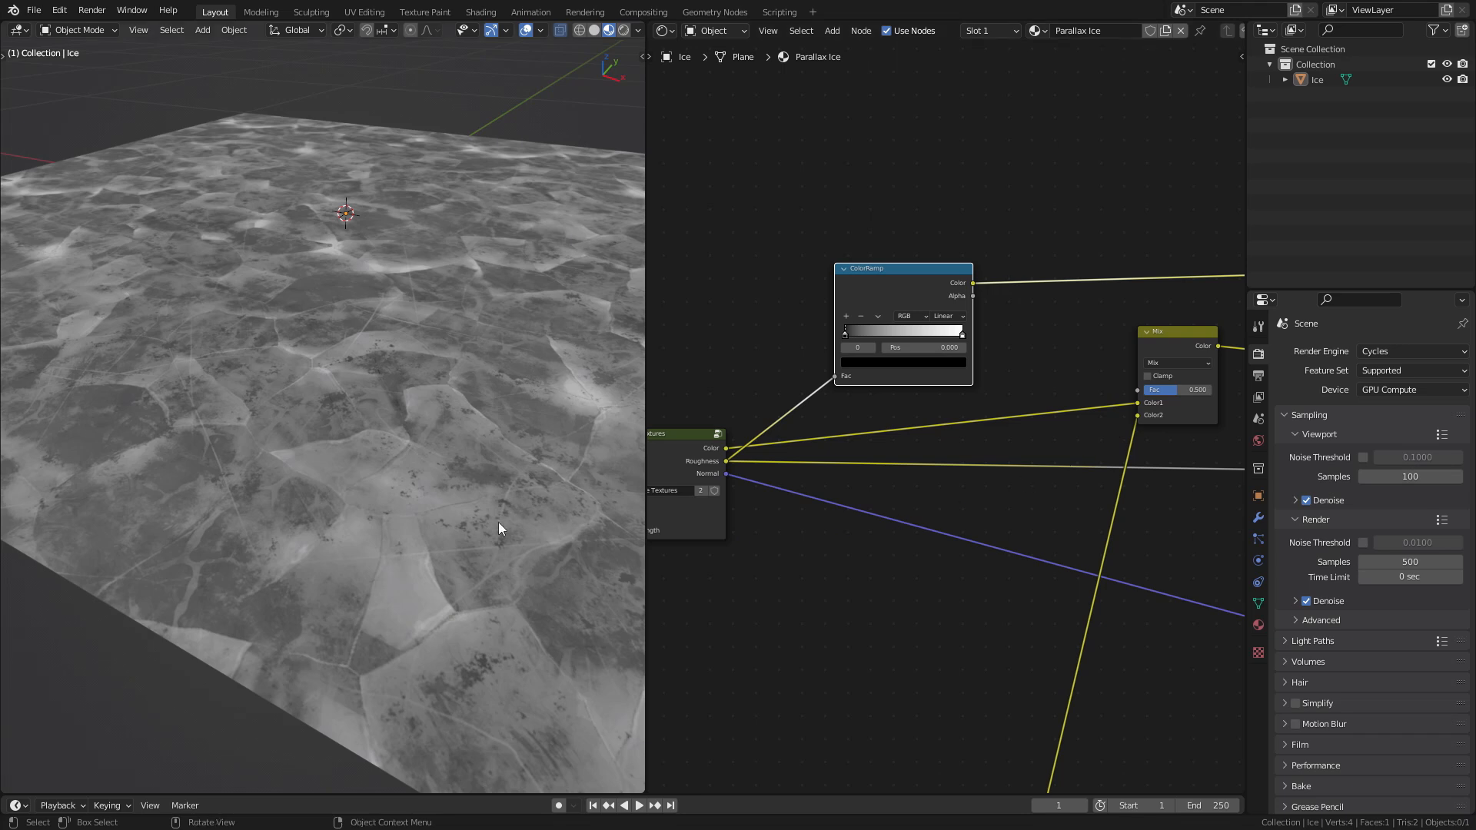
{"action": "left_click", "coordinate": [664, 439], "text": "ctrl+shift"}
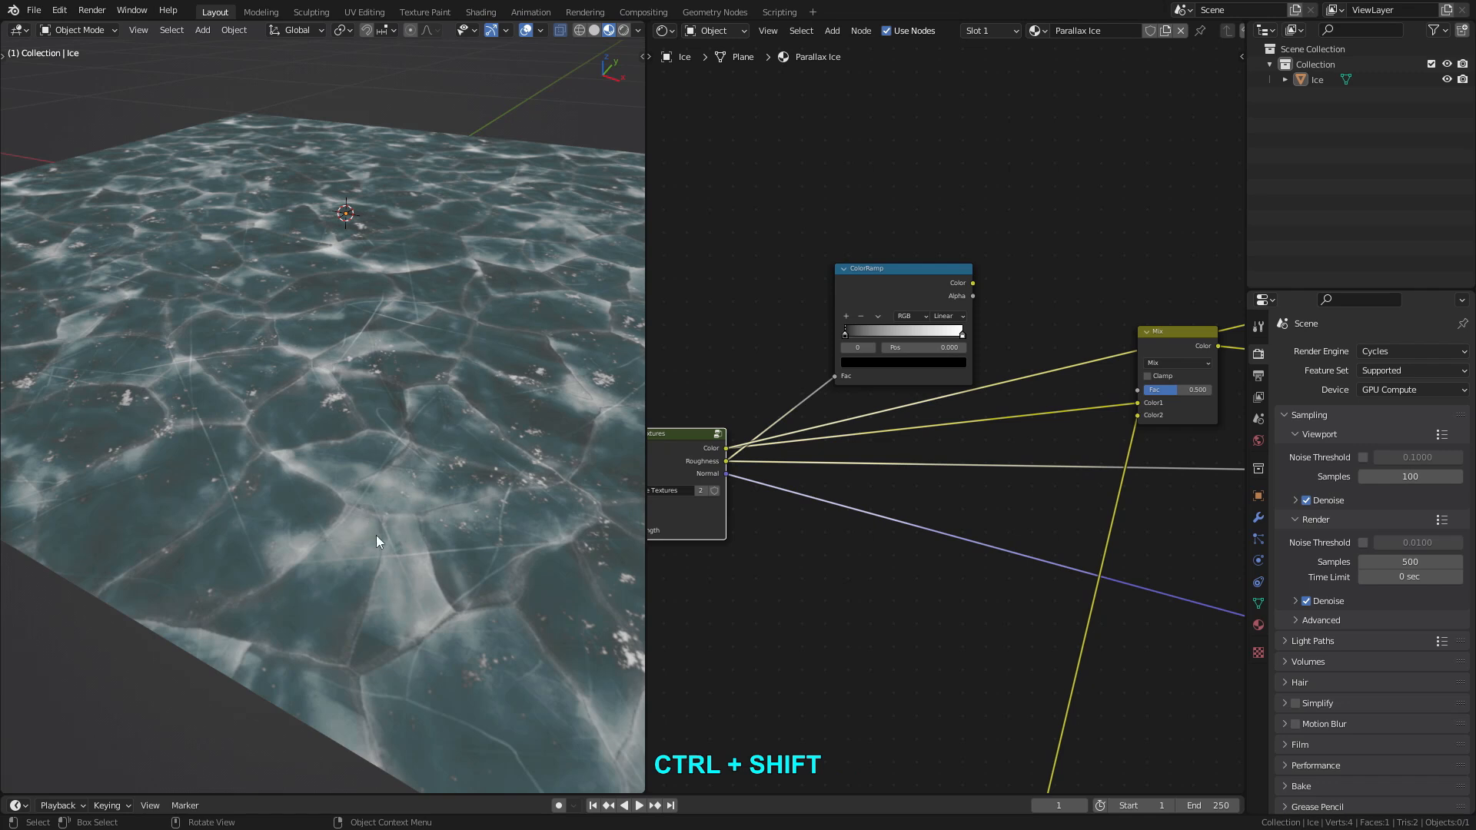
{"action": "left_click", "coordinate": [898, 274], "text": "ctrl+shift"}
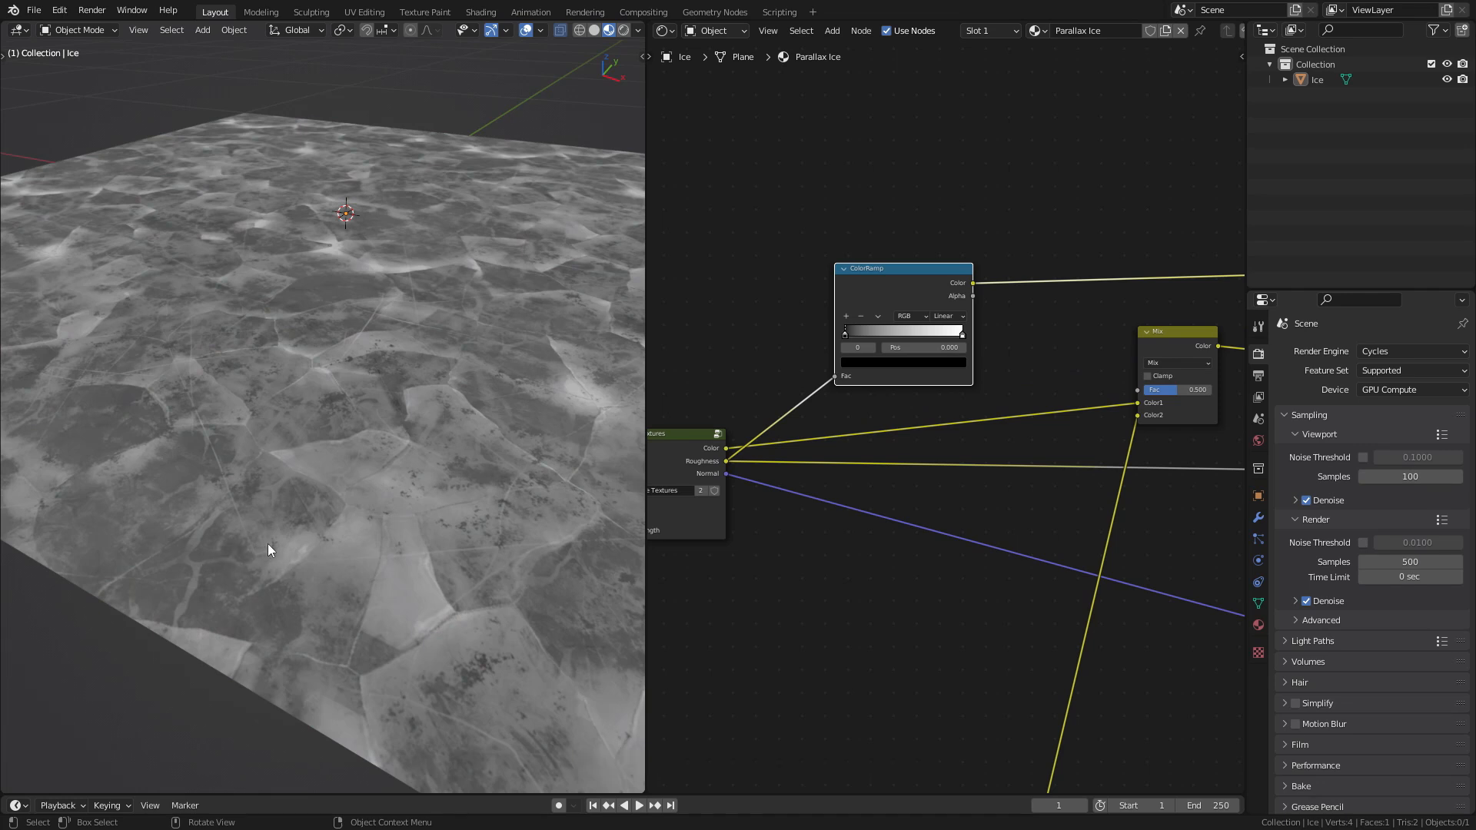
Flip the ColorRamp so it runs from white to black.
{"action": "middle_click_drag", "start_coordinate": [884, 309], "coordinate": [891, 334]}
{"action": "scroll", "coordinate": [885, 349], "scroll_direction": "up", "scroll_amount": 2}
{"action": "left_click", "coordinate": [882, 346]}
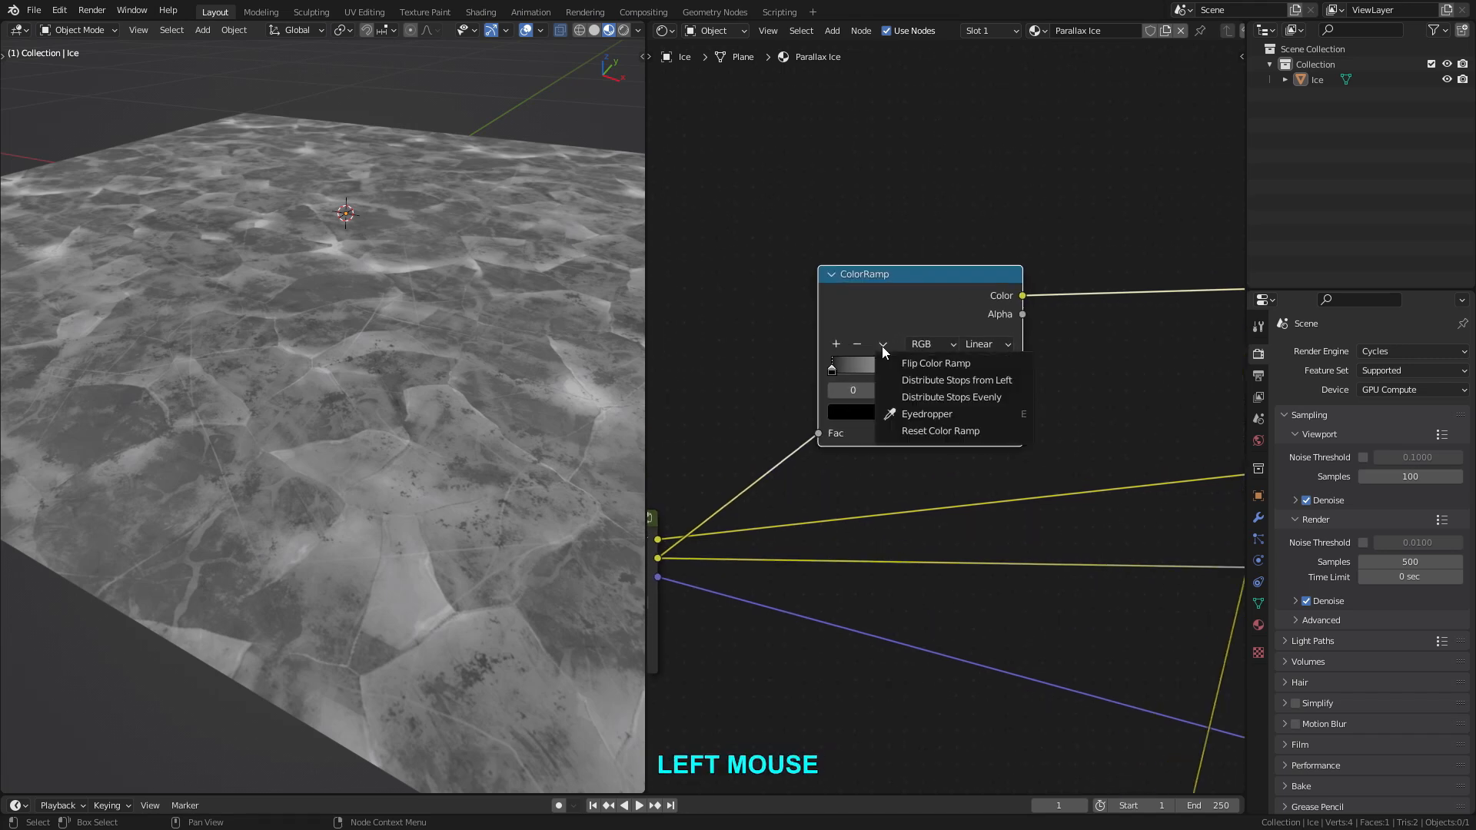
{"action": "left_click", "coordinate": [953, 365]}
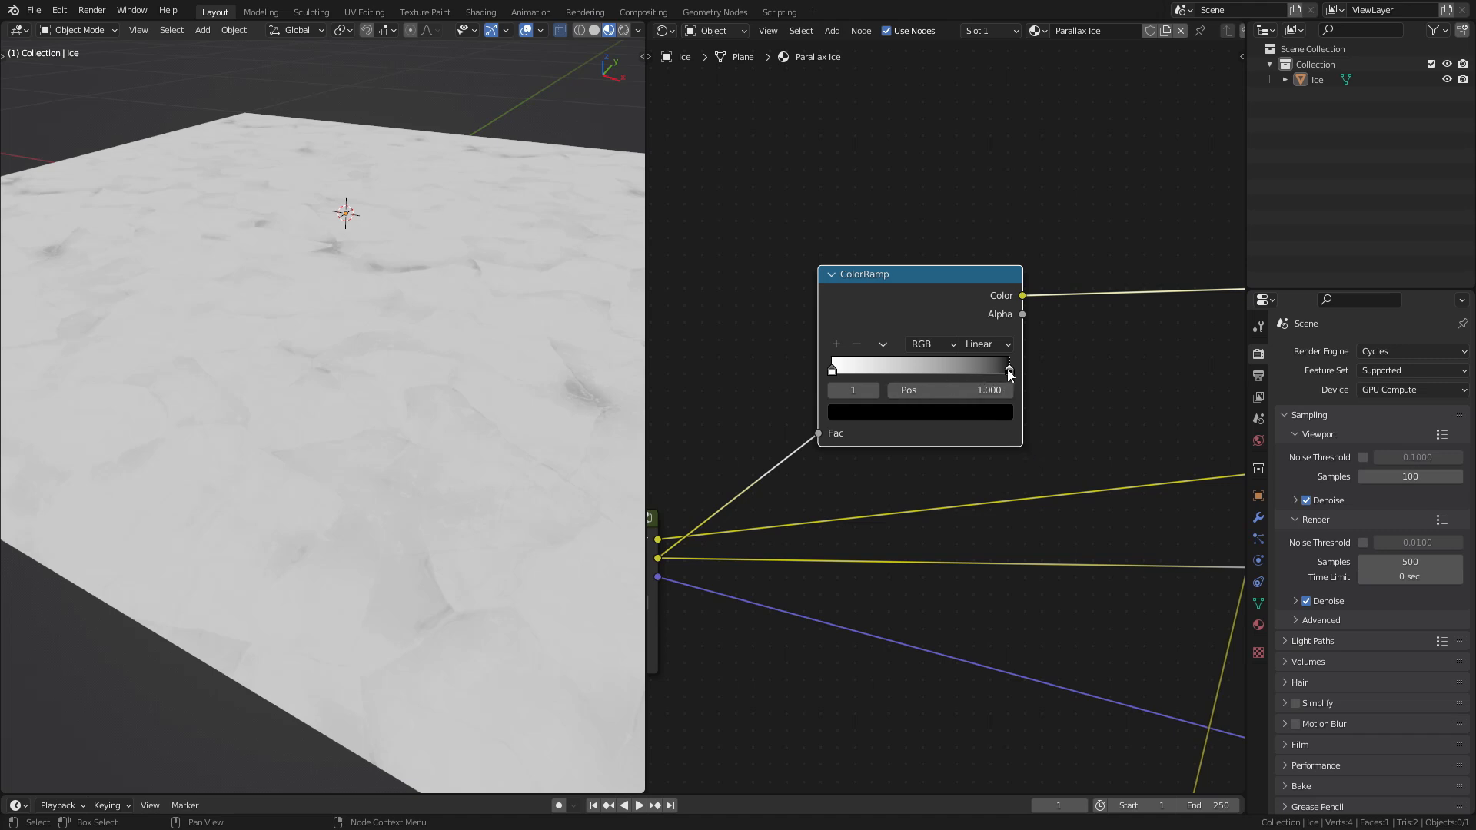
Move the ColorRamp's black stop to position 0.241 and compare the mask with the upper Image Textures preview on the plane.
{"action": "left_click_drag", "start_coordinate": [1011, 374], "coordinate": [866, 378]}
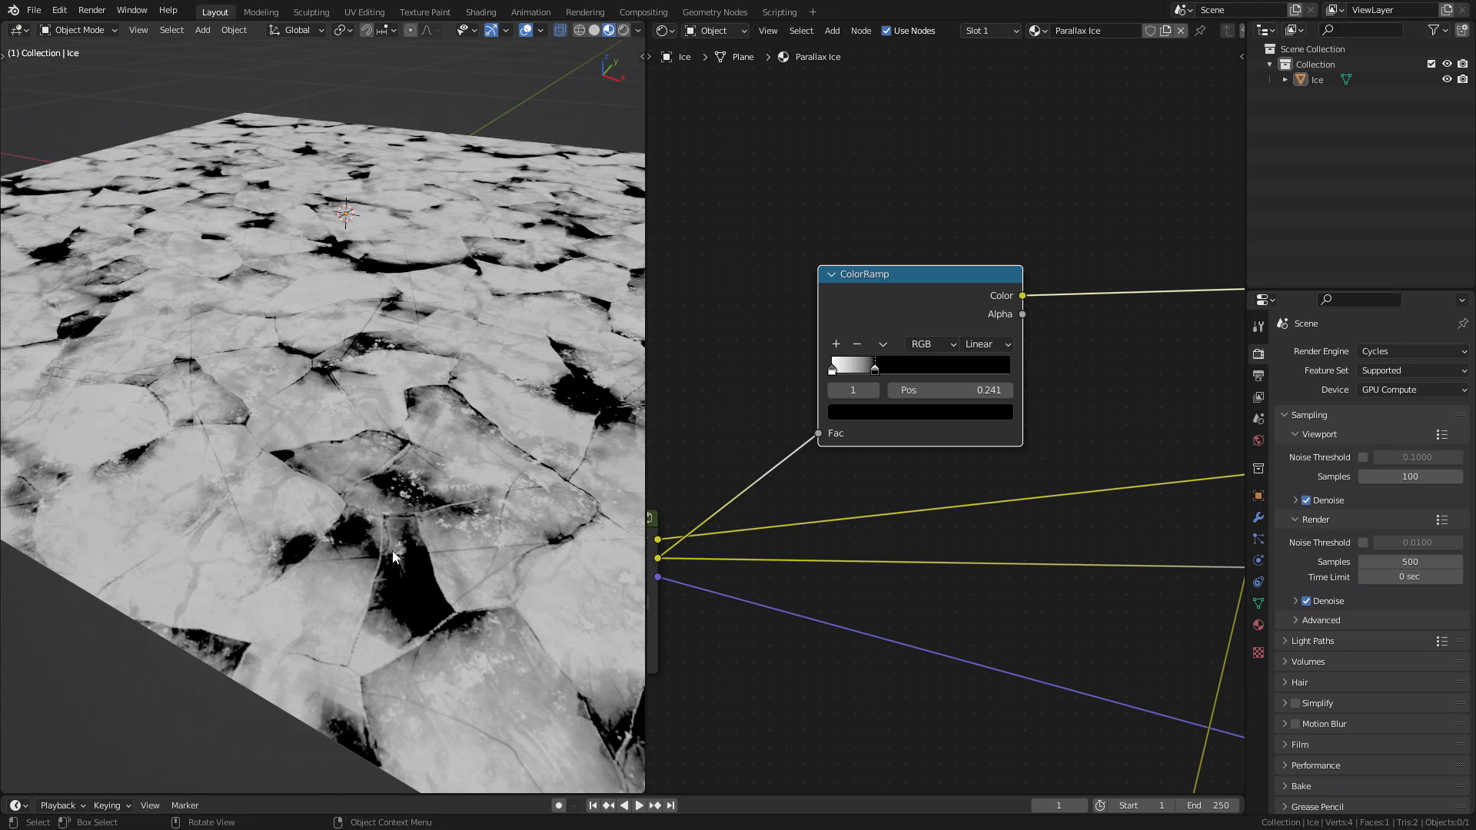
{"action": "middle_click_drag", "start_coordinate": [730, 514], "coordinate": [807, 489]}
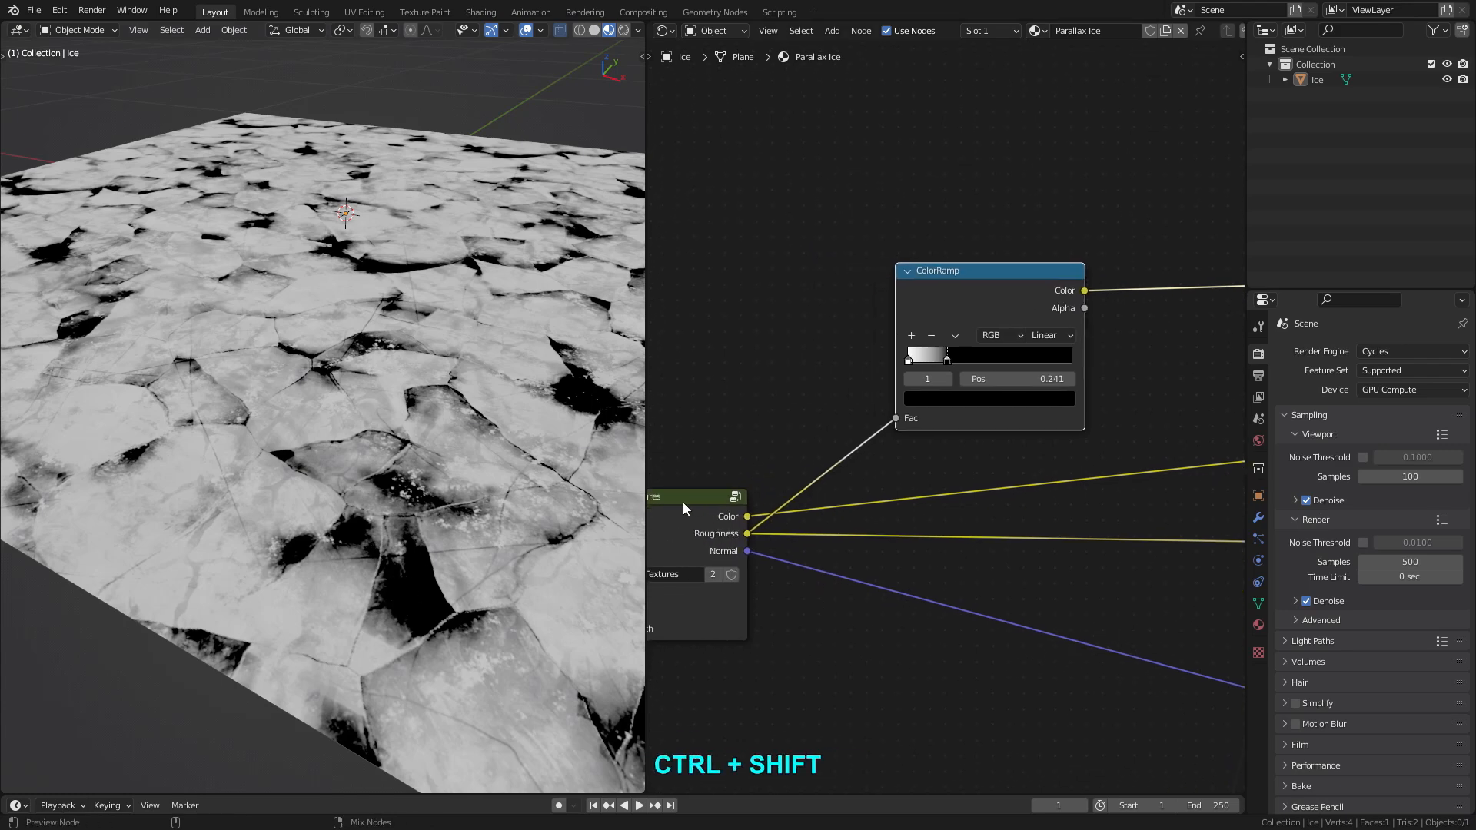
{"action": "left_click", "coordinate": [683, 502], "text": "ctrl+shift"}
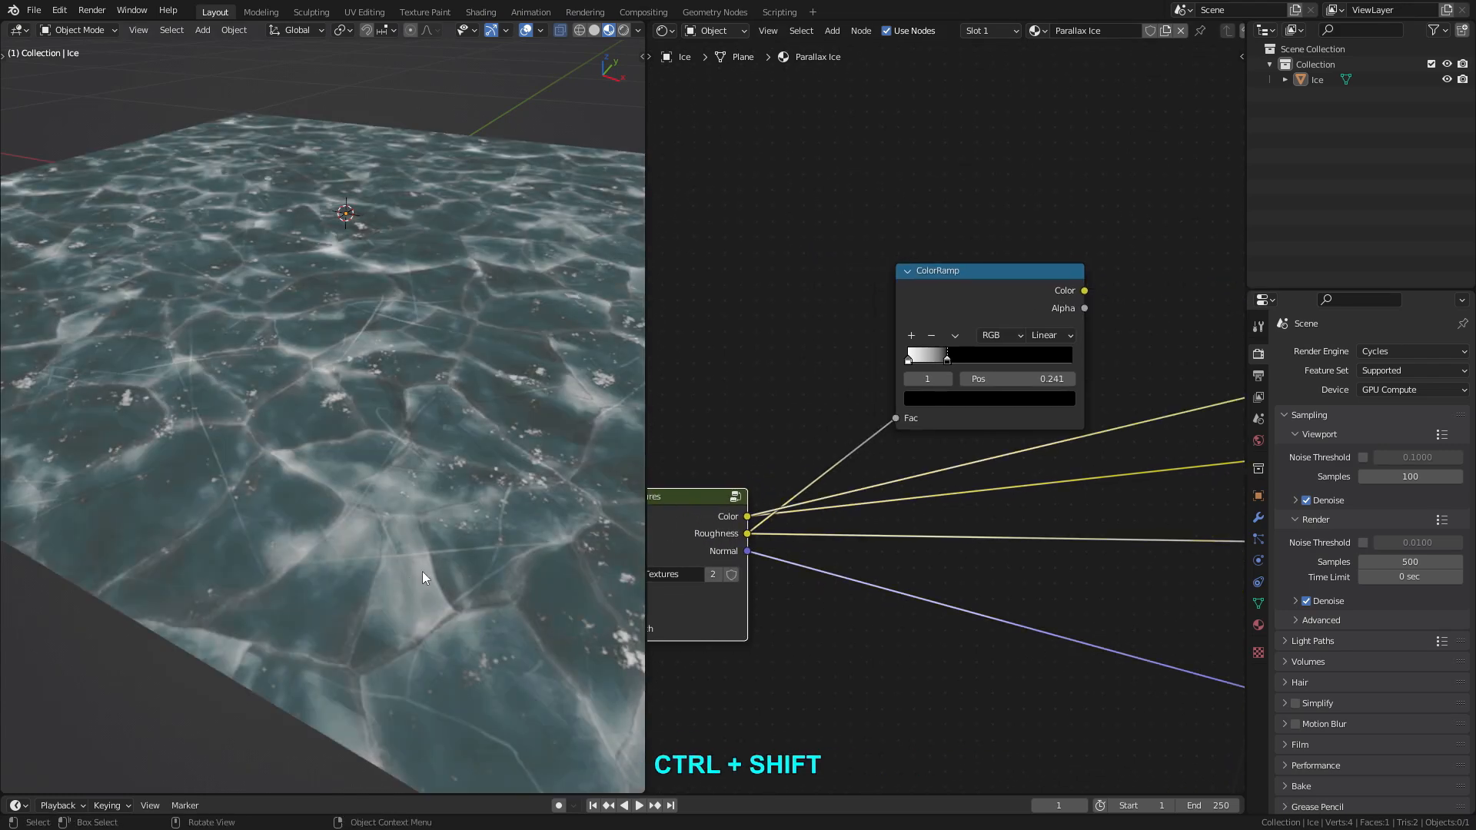
{"action": "left_click", "coordinate": [986, 280], "text": "ctrl+shift"}
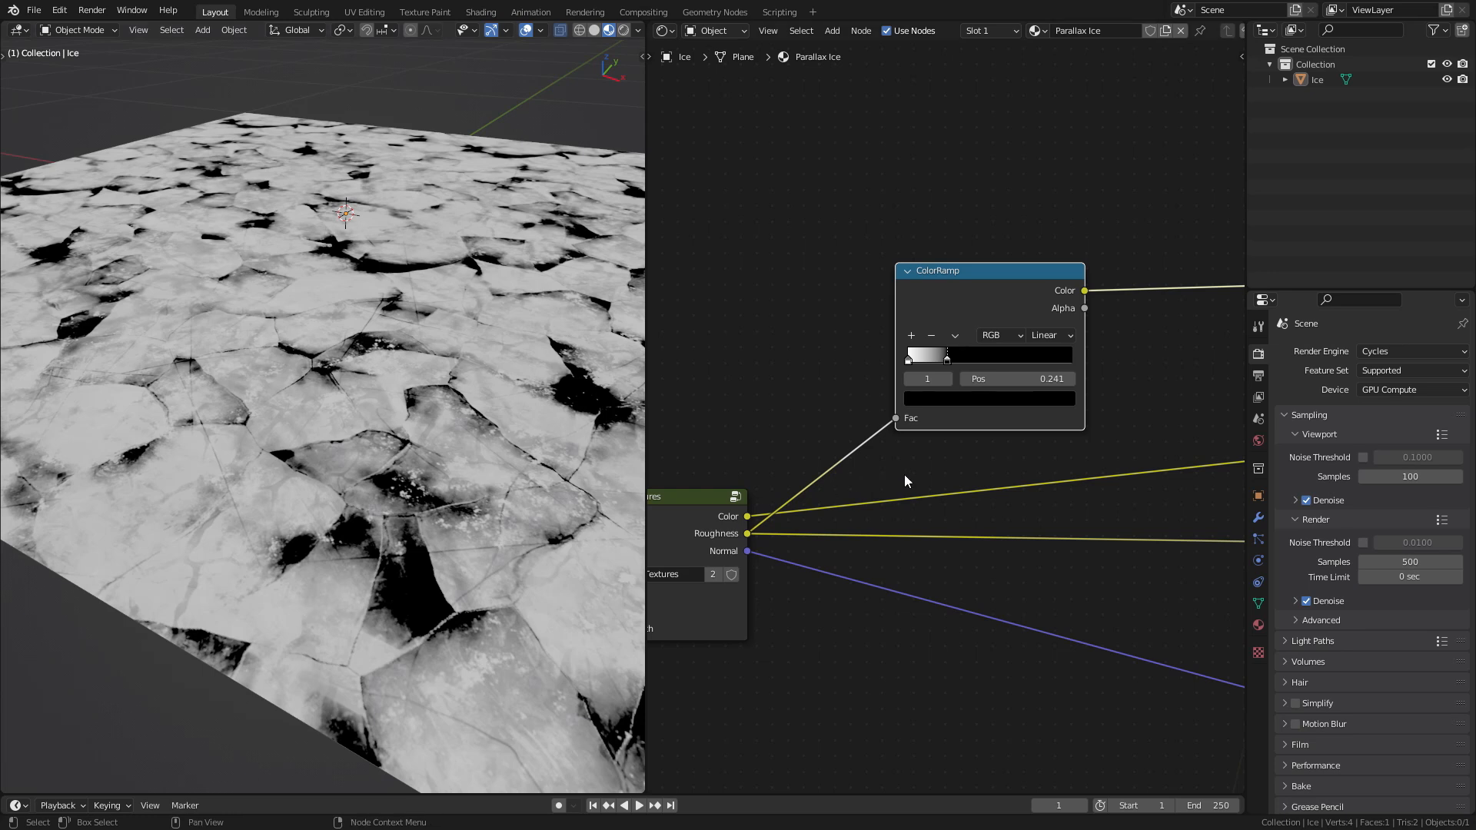
Link the ColorRamp's Color output to the Mix node's Fac input and preview the Principled BSDF on the plane.
{"action": "scroll", "coordinate": [904, 474], "scroll_direction": "down", "scroll_amount": 3}
{"action": "middle_click_drag", "start_coordinate": [946, 461], "coordinate": [917, 459]}
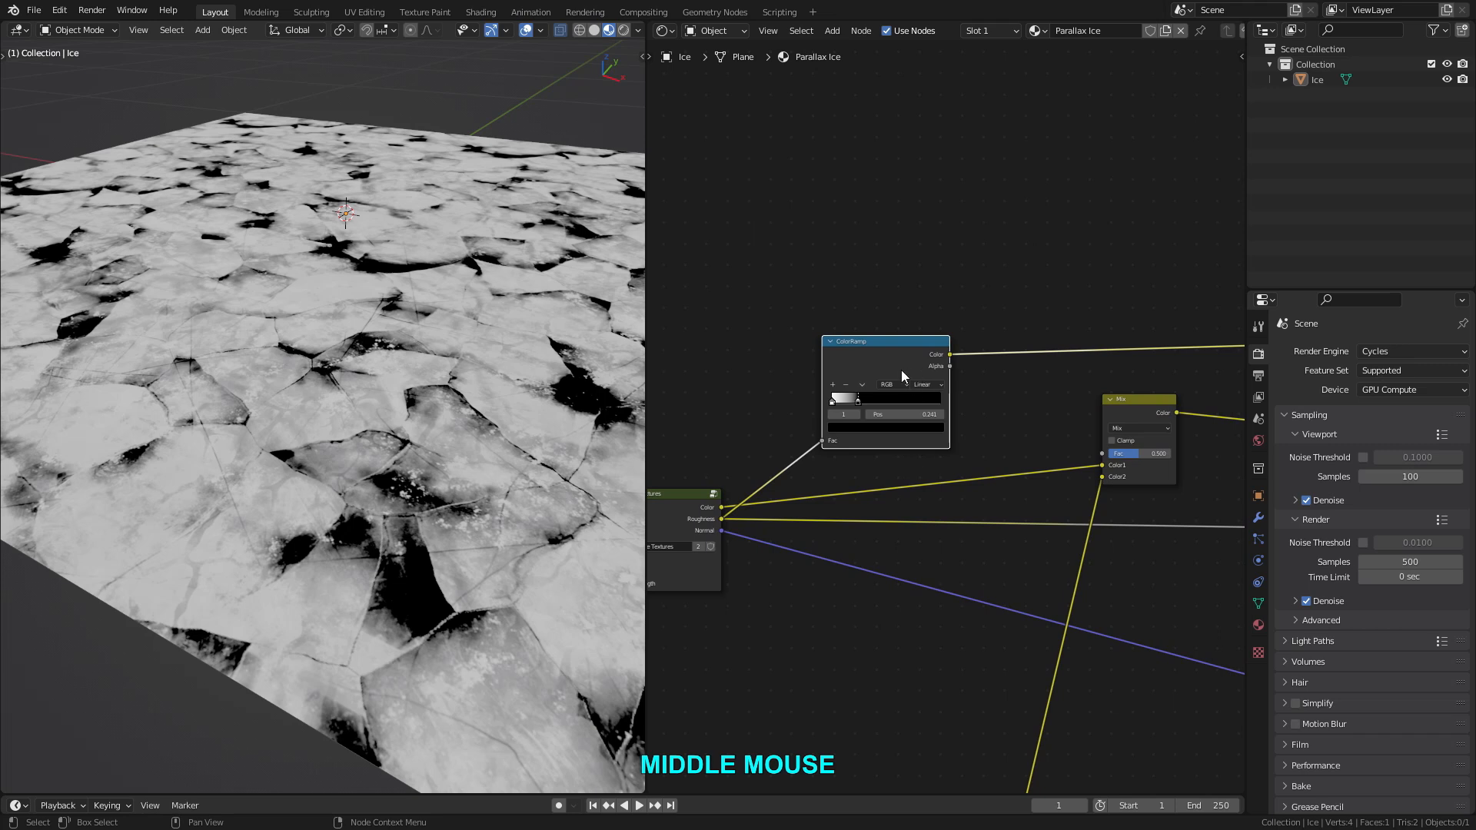
{"action": "scroll", "coordinate": [1128, 432], "scroll_direction": "up", "scroll_amount": 2}
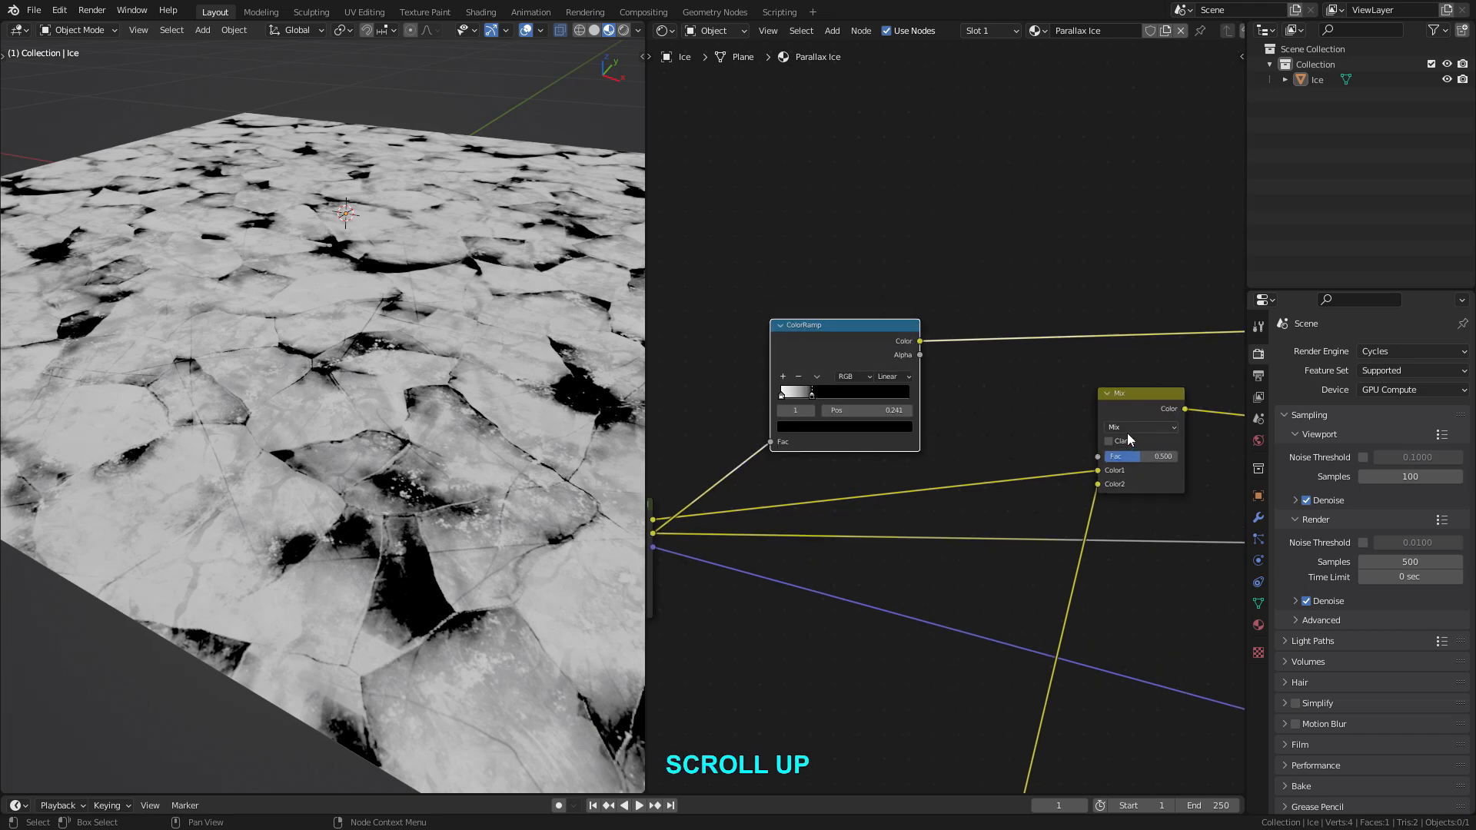
{"action": "middle_click_drag", "start_coordinate": [1069, 411], "coordinate": [1021, 401]}
{"action": "left_click_drag", "start_coordinate": [856, 329], "coordinate": [1048, 455]}
{"action": "scroll", "coordinate": [1047, 453], "scroll_direction": "down", "scroll_amount": 2}
{"action": "middle_click_drag", "start_coordinate": [1084, 439], "coordinate": [912, 429]}
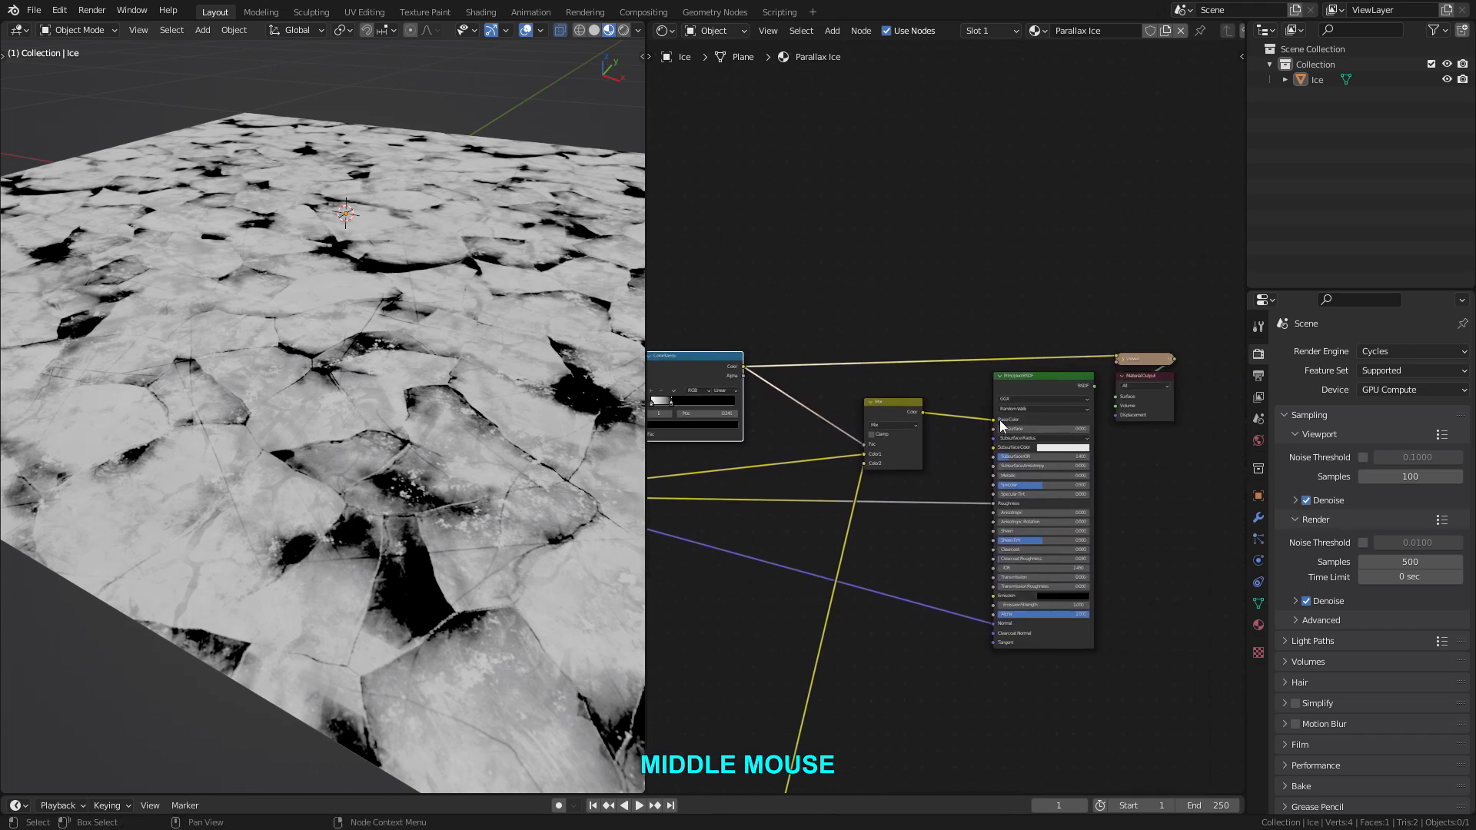
{"action": "left_click", "coordinate": [1043, 375], "text": "ctrl+shift"}
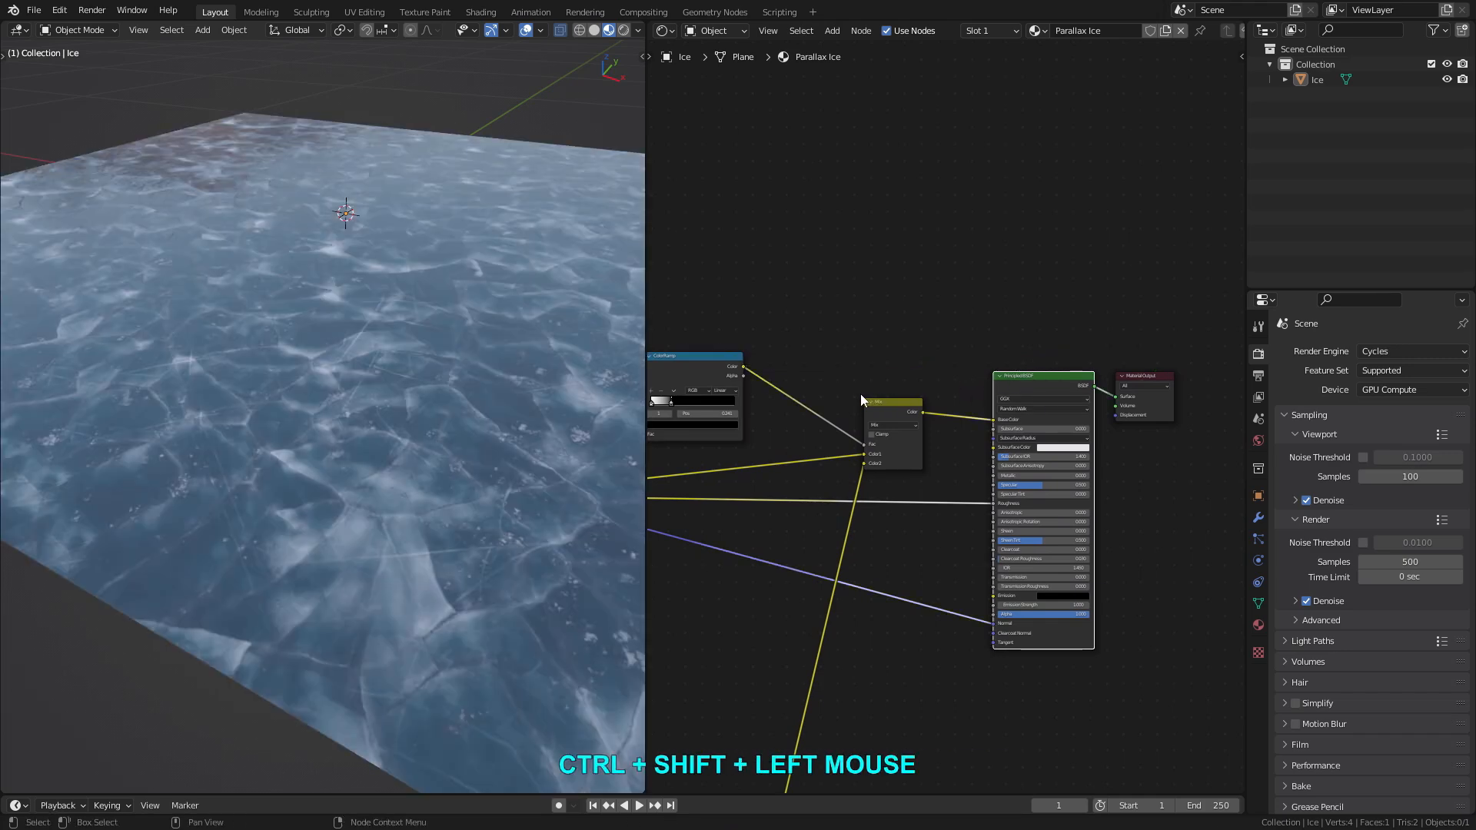
{"action": "middle_click_drag", "start_coordinate": [492, 440], "coordinate": [345, 366]}
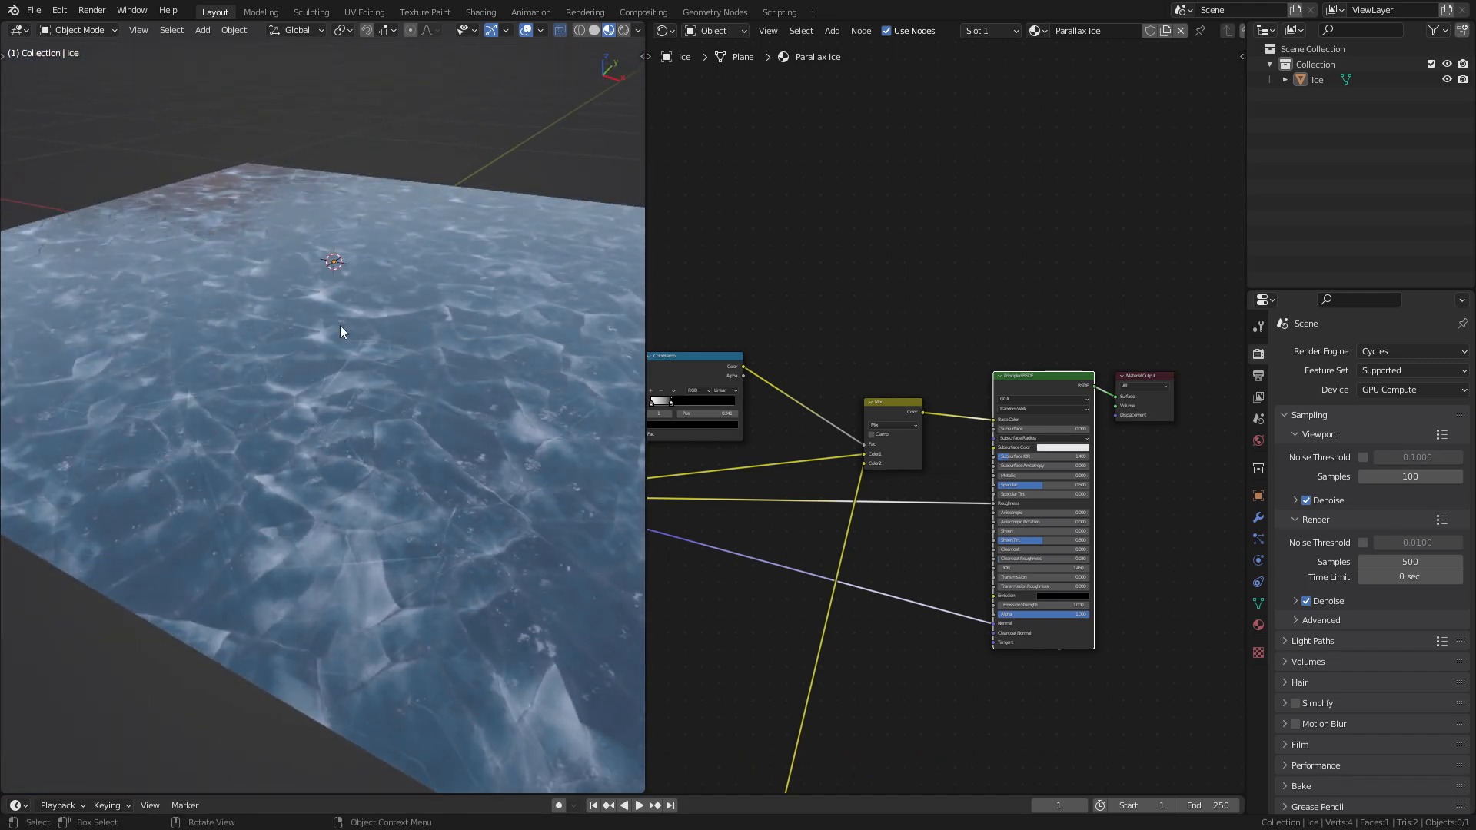
{"action": "mouse_move", "coordinate": [347, 418]}
{"action": "middle_mouse_down"}
{"action": "mouse_move", "coordinate": [385, 500]}
{"action": "mouse_move", "coordinate": [461, 427]}
{"action": "mouse_move", "coordinate": [372, 423]}
{"action": "middle_mouse_up"}
Insert a Bright/Contrast node on the link from the lower Image Textures Color output to the Mix node, beside the Image Textures node.
{"action": "middle_click_drag", "start_coordinate": [866, 560], "coordinate": [1037, 275]}
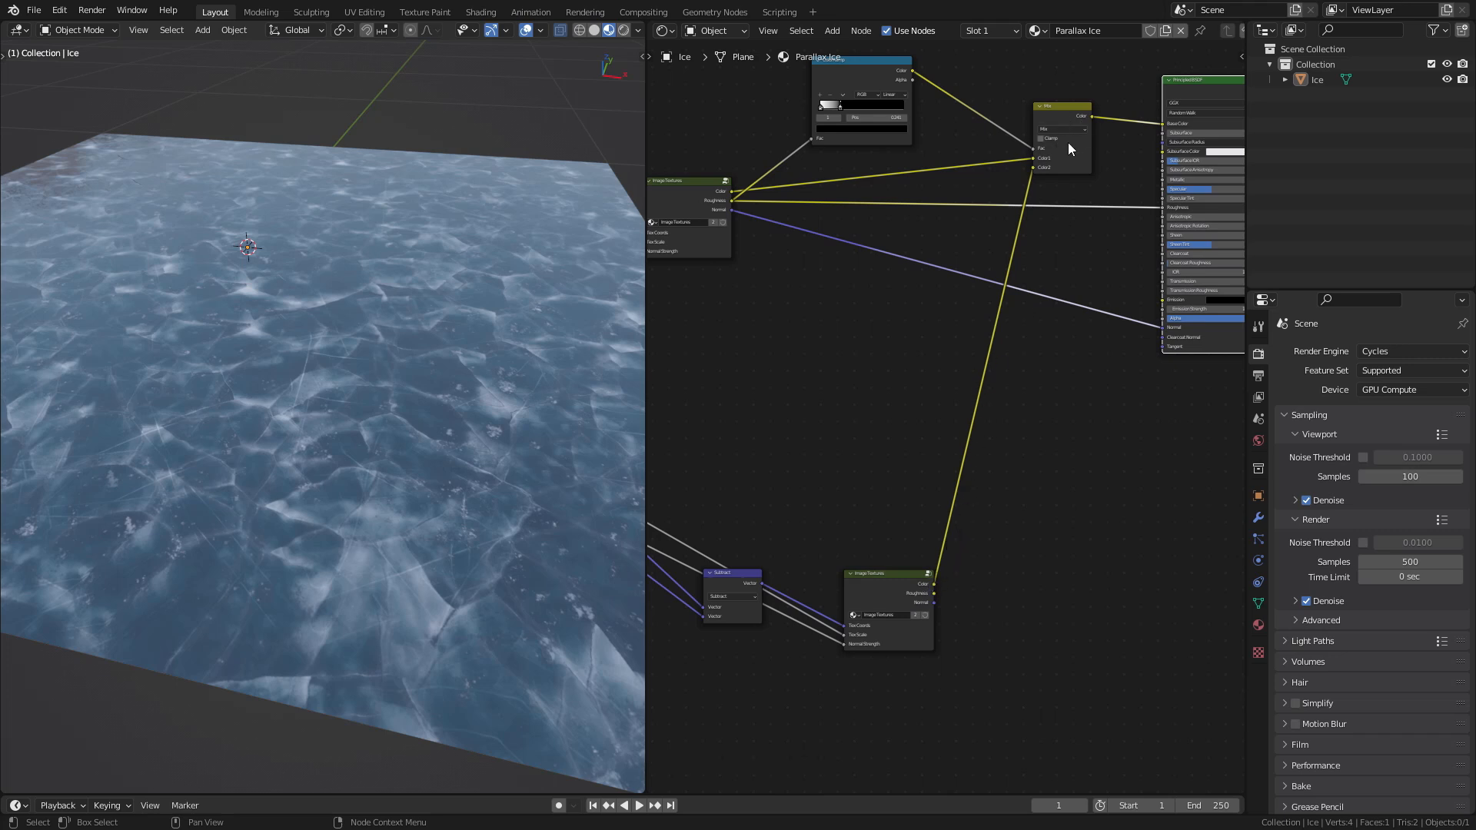
{"action": "middle_click_drag", "start_coordinate": [994, 541], "coordinate": [960, 511]}
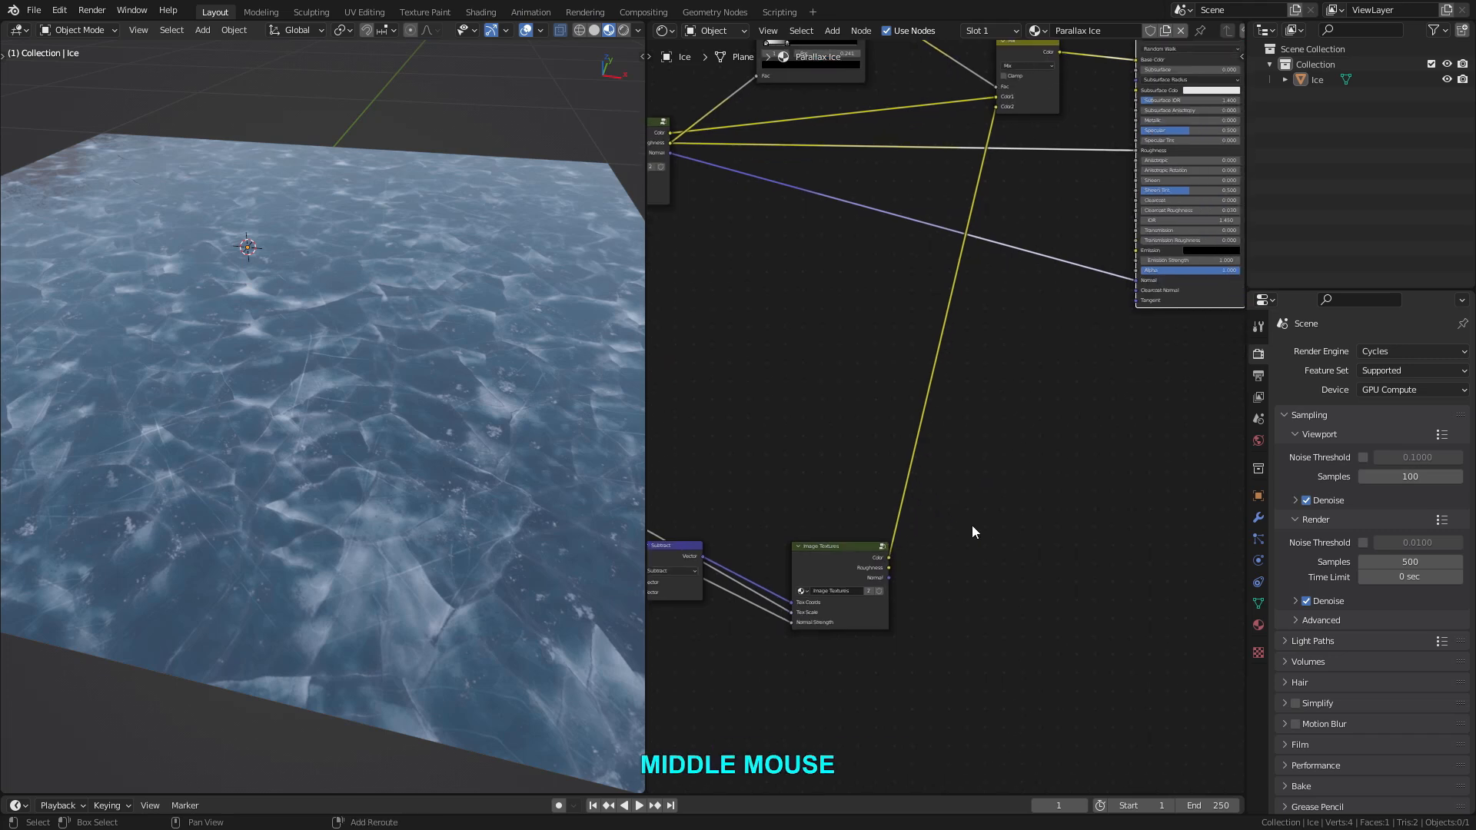
{"action": "key", "text": "shift+a"}
{"action": "mouse_move", "coordinate": [953, 480]}
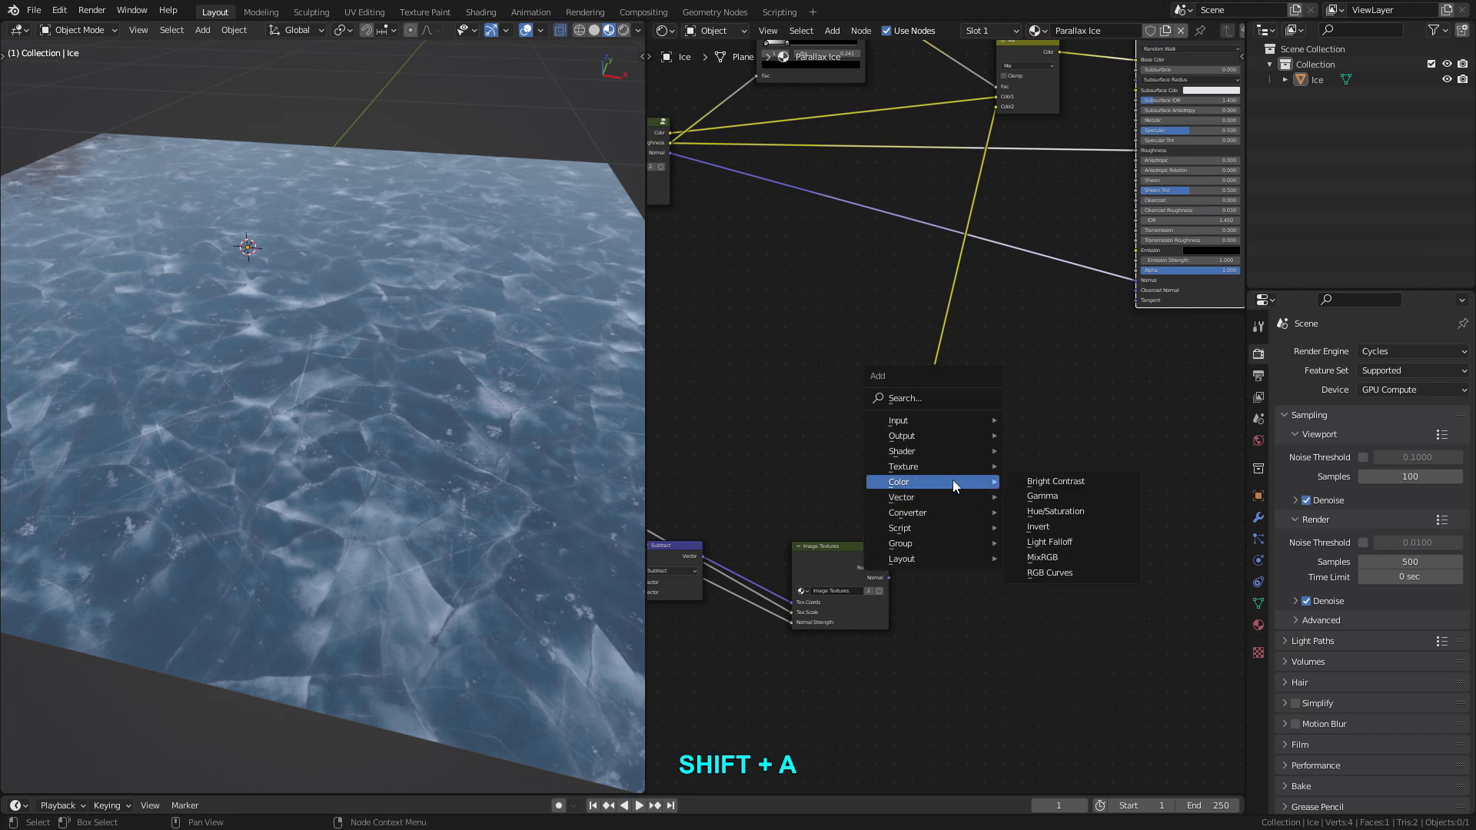
{"action": "left_click", "coordinate": [1090, 481]}
{"action": "left_click", "coordinate": [923, 444]}
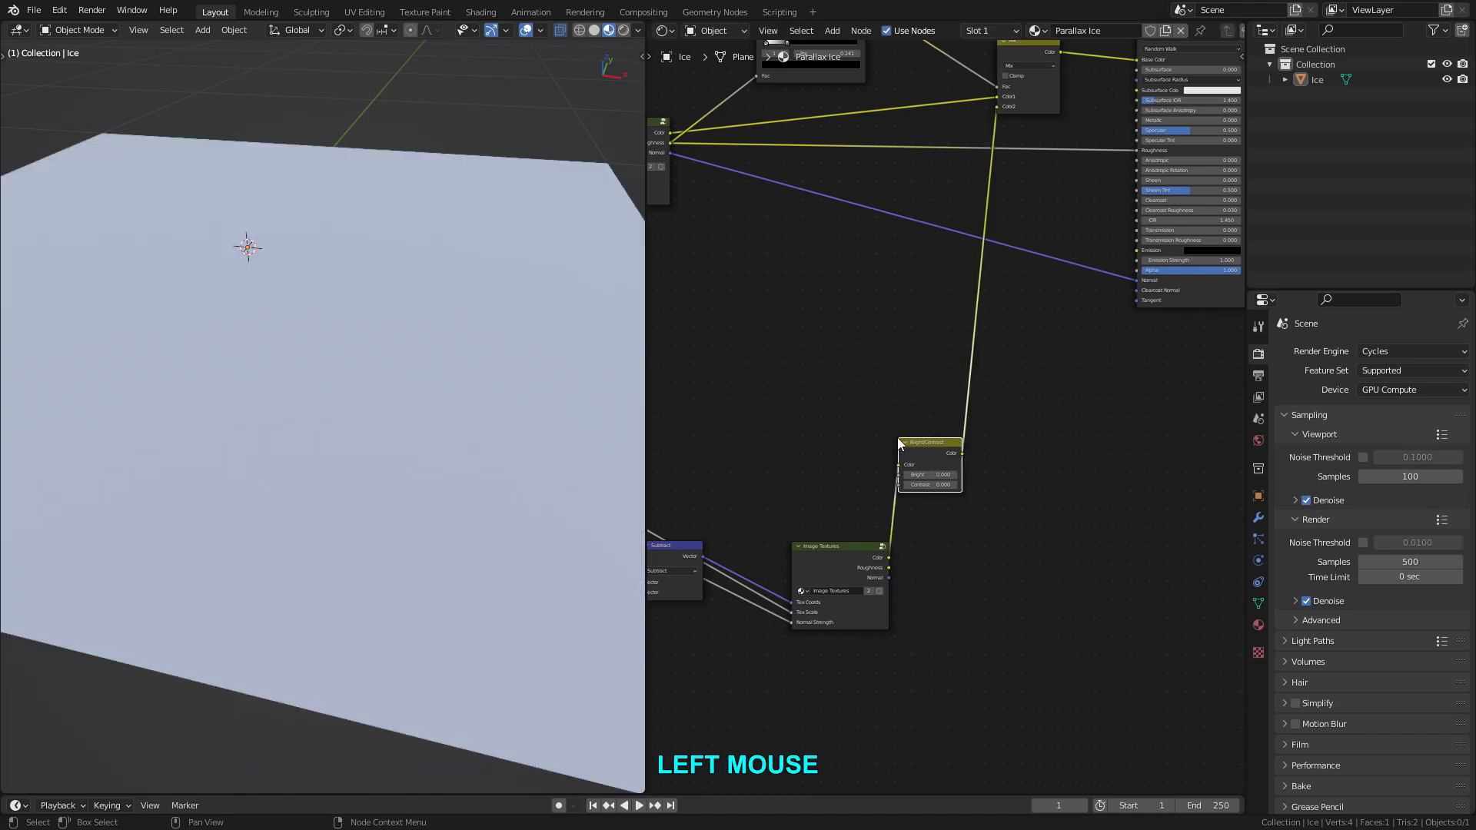
{"action": "key", "text": "g"}
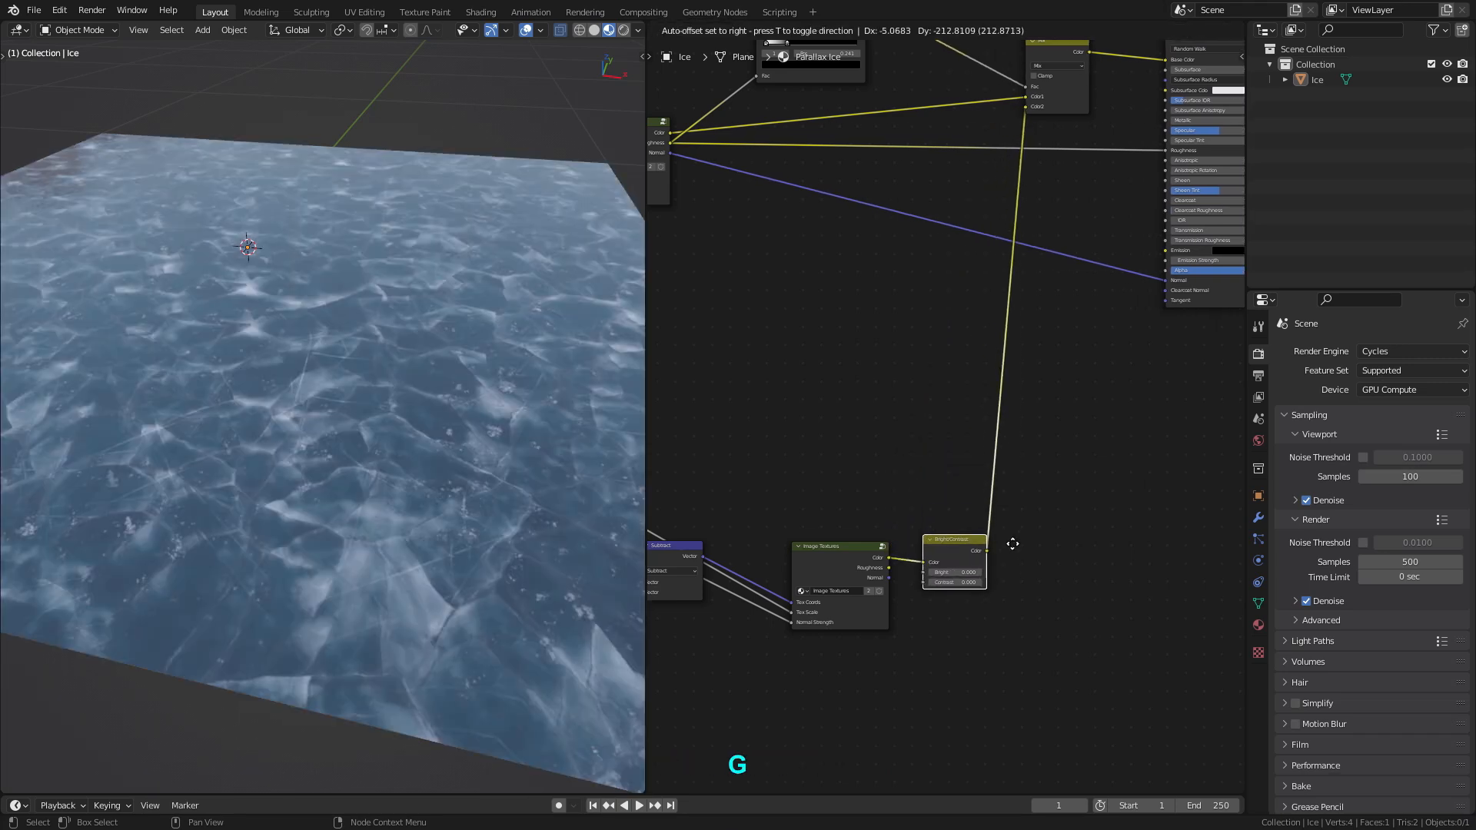
{"action": "left_click", "coordinate": [1013, 544]}
Set the Bright/Contrast node's Contrast to 0.3 and Bright to 0.07, and inspect the ice surface up close.
{"action": "scroll", "coordinate": [943, 608], "scroll_direction": "up", "scroll_amount": 4}
{"action": "middle_click_drag", "start_coordinate": [986, 581], "coordinate": [1030, 538]}
{"action": "scroll", "coordinate": [1031, 565], "scroll_direction": "up", "scroll_amount": 2}
{"action": "left_click", "coordinate": [1025, 536]}
{"action": "type", "text": ".3"}
{"action": "key", "text": "Return"}
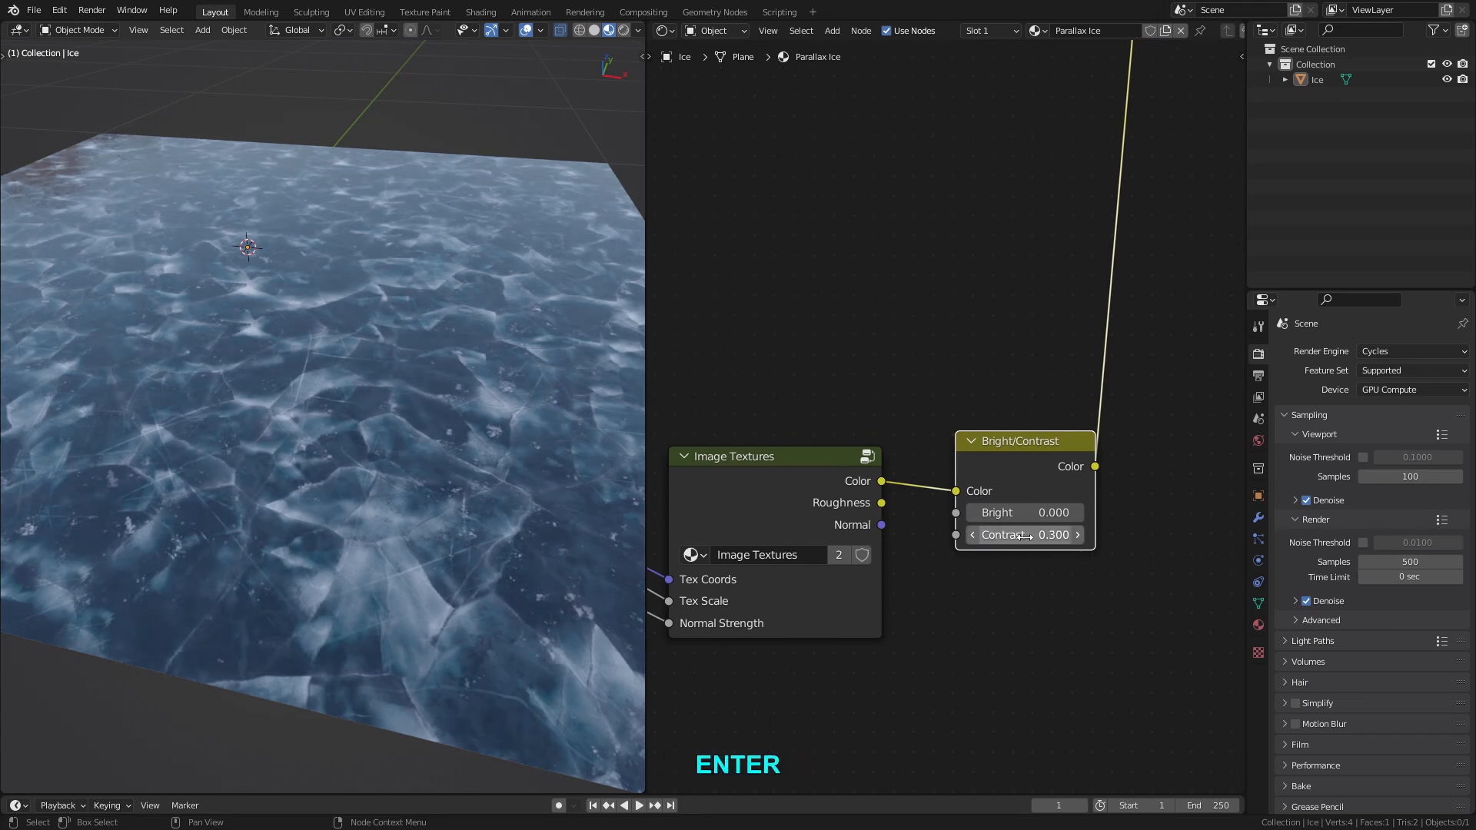
{"action": "left_click", "coordinate": [1010, 513]}
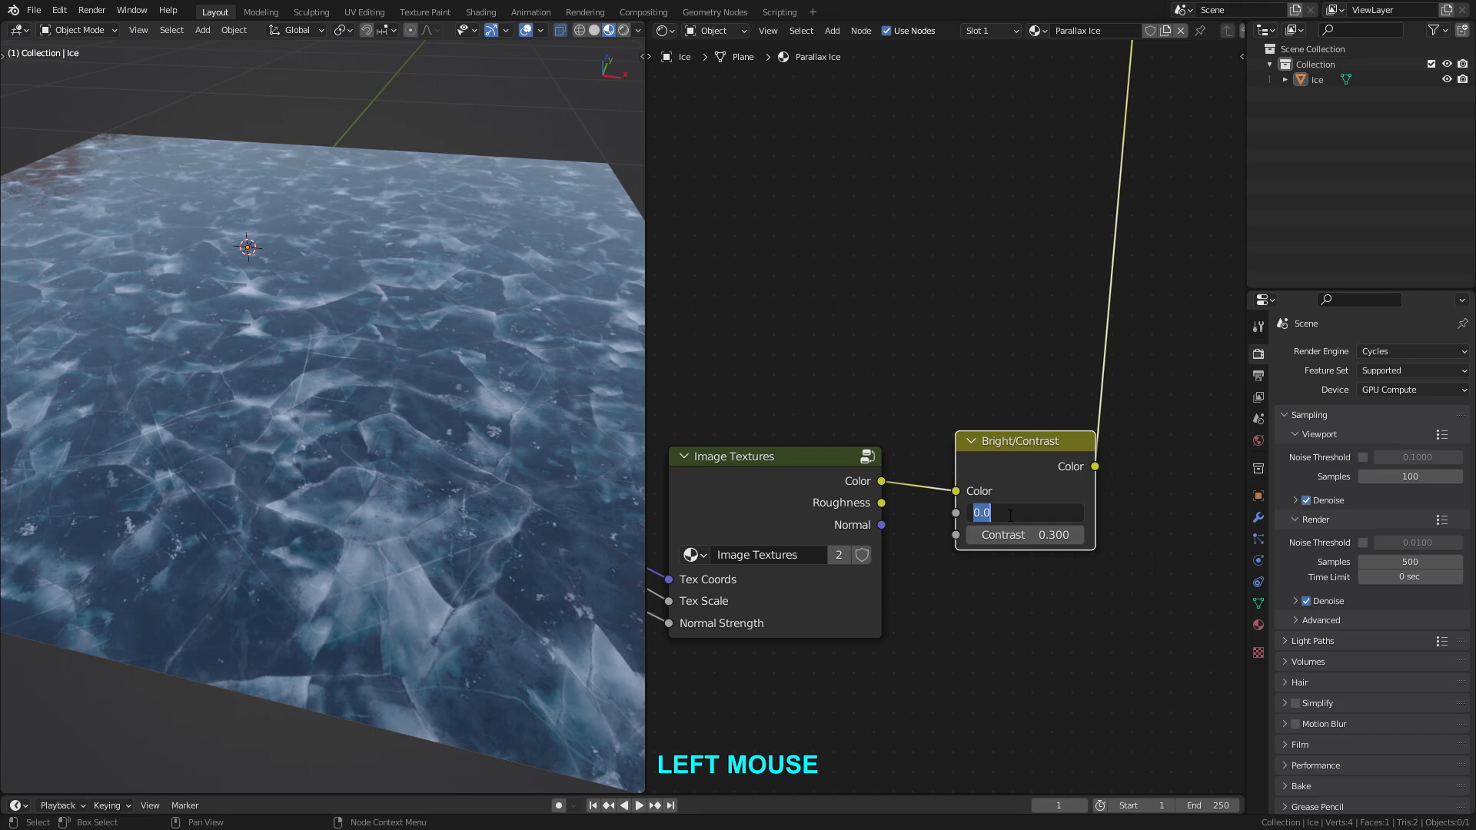
{"action": "type", "text": ".07"}
{"action": "key", "text": "Return"}
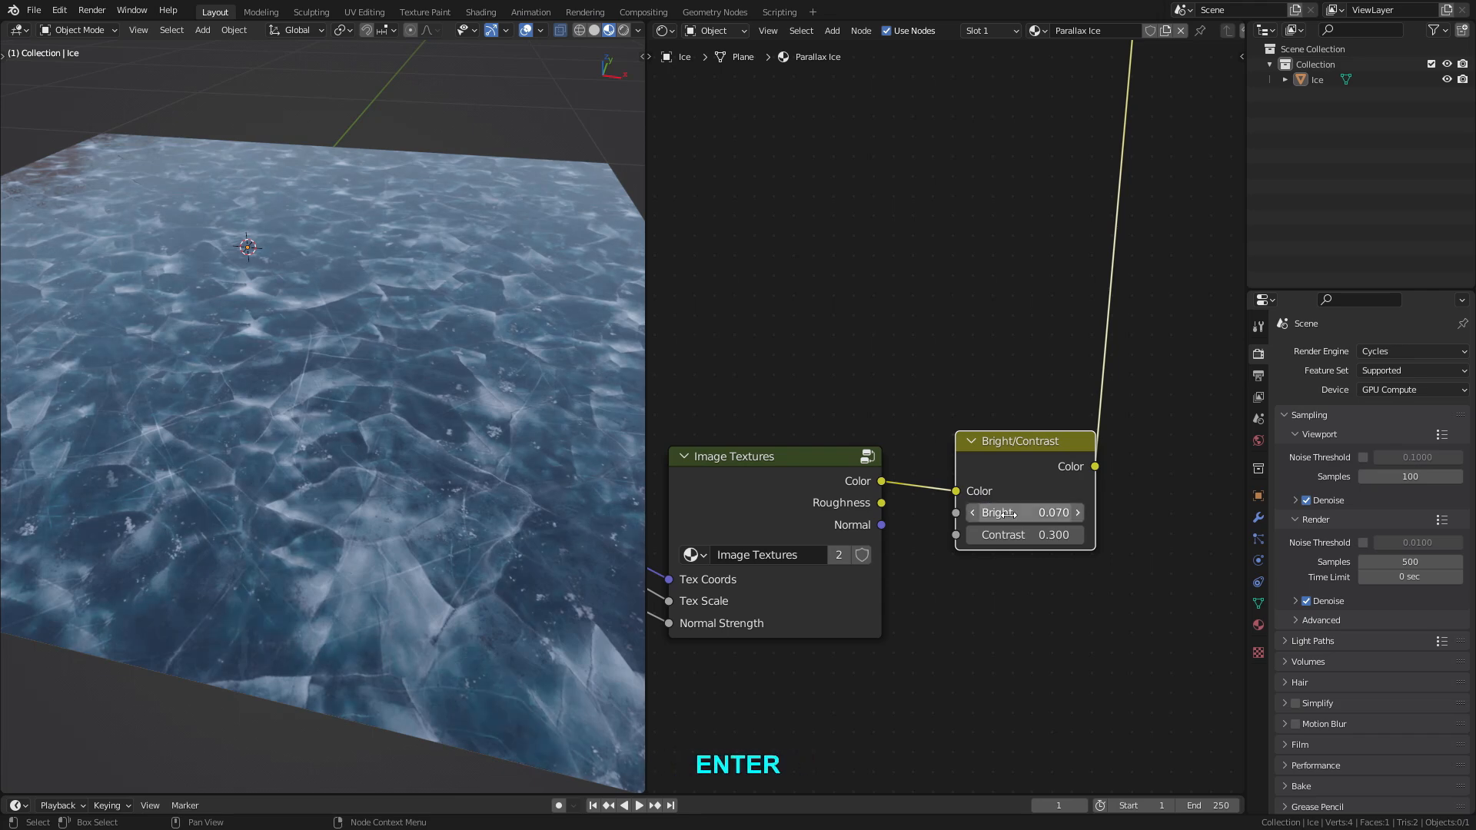
{"action": "middle_click_drag", "start_coordinate": [375, 385], "coordinate": [315, 311]}
{"action": "scroll", "coordinate": [378, 441], "scroll_direction": "up", "scroll_amount": 3}
{"action": "scroll", "coordinate": [353, 373], "scroll_direction": "up", "scroll_amount": 3}
{"action": "middle_click_drag", "start_coordinate": [312, 323], "coordinate": [380, 357], "text": "shift"}
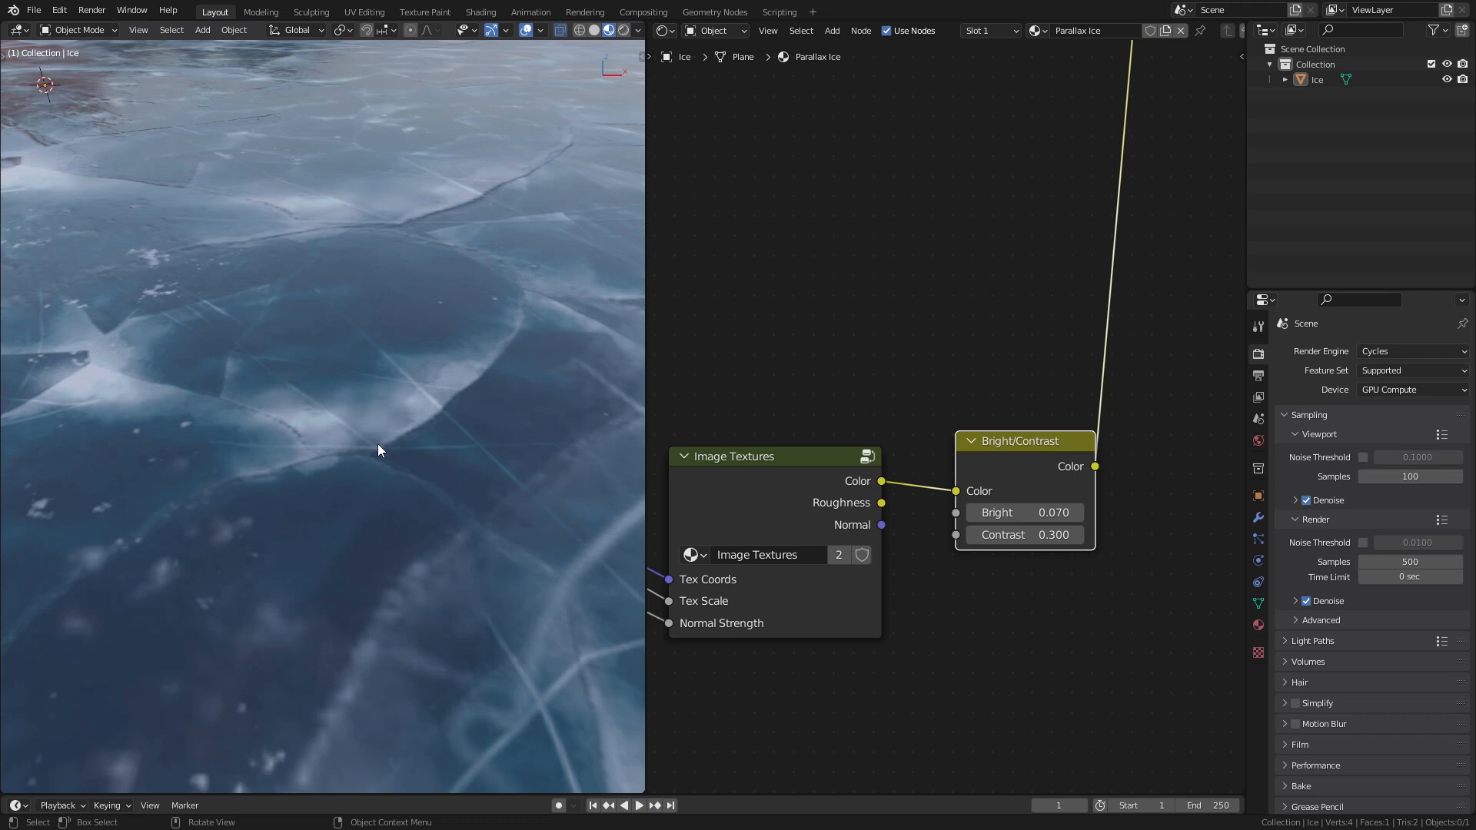
Move the Geometry, Tex Scale and Normal Strength nodes away from the Separate XYZ node and lower the reroute point near it.
{"action": "scroll", "coordinate": [915, 432], "scroll_direction": "down", "scroll_amount": 3}
{"action": "middle_click_drag", "start_coordinate": [915, 431], "coordinate": [1073, 425]}
{"action": "middle_click_drag", "start_coordinate": [869, 401], "coordinate": [1075, 438]}
{"action": "middle_click_drag", "start_coordinate": [910, 384], "coordinate": [1039, 428]}
{"action": "middle_click_drag", "start_coordinate": [934, 383], "coordinate": [969, 420]}
{"action": "scroll", "coordinate": [962, 406], "scroll_direction": "down", "scroll_amount": 1}
{"action": "scroll", "coordinate": [955, 392], "scroll_direction": "up", "scroll_amount": 1}
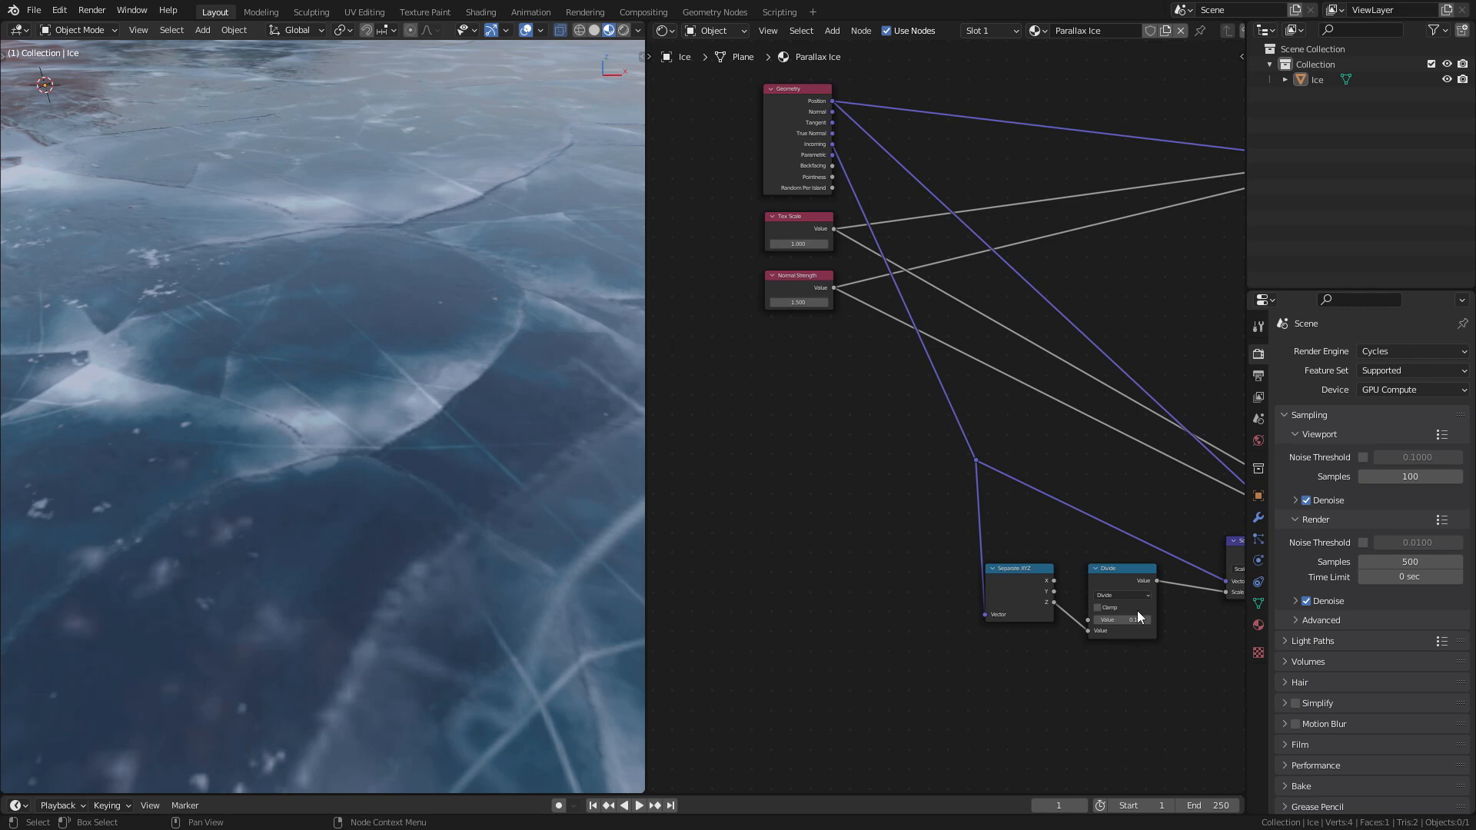
{"action": "left_click_drag", "start_coordinate": [757, 165], "coordinate": [818, 330]}
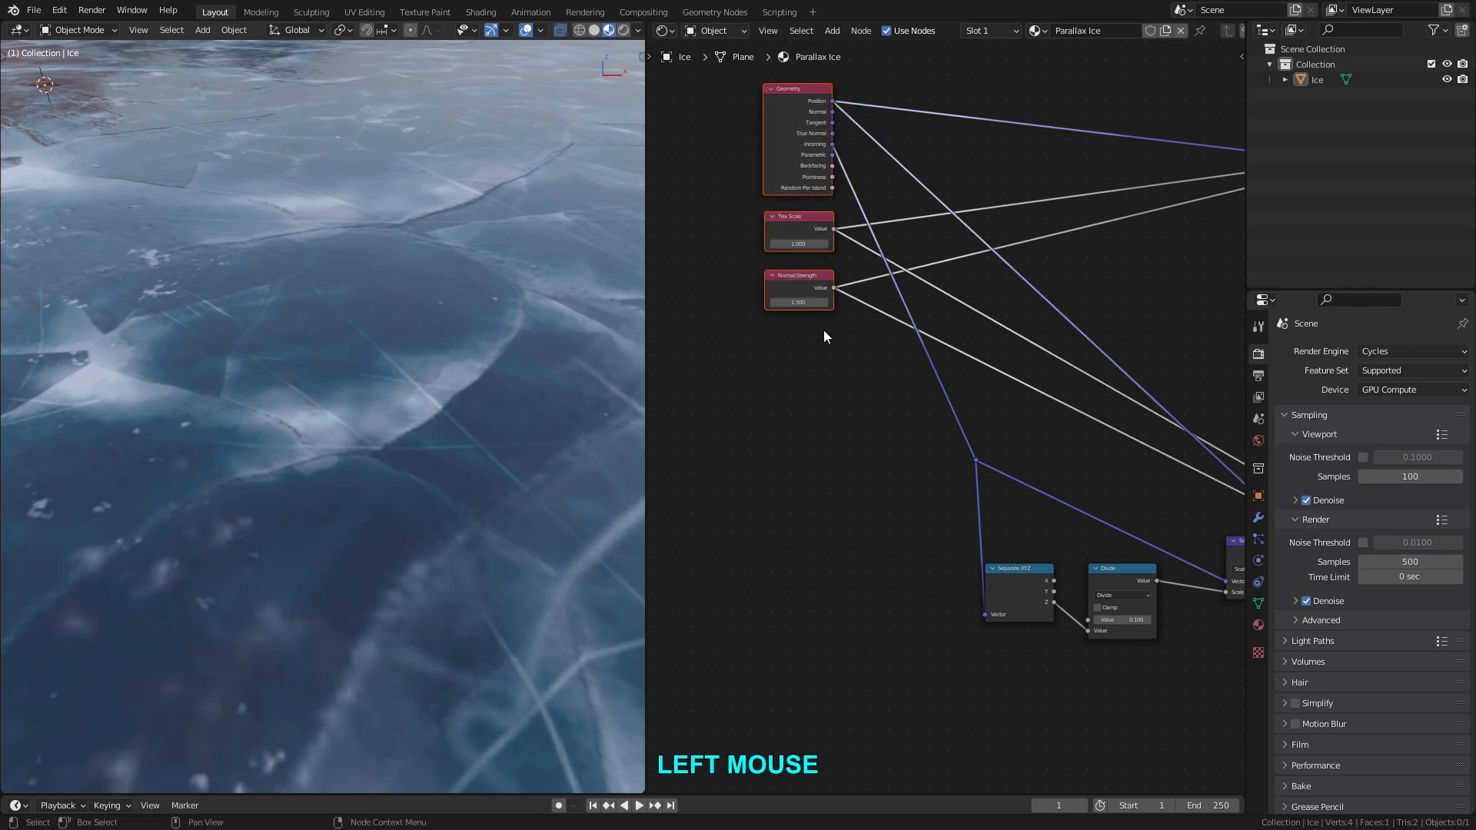
{"action": "key", "text": "g"}
{"action": "left_click", "coordinate": [905, 324]}
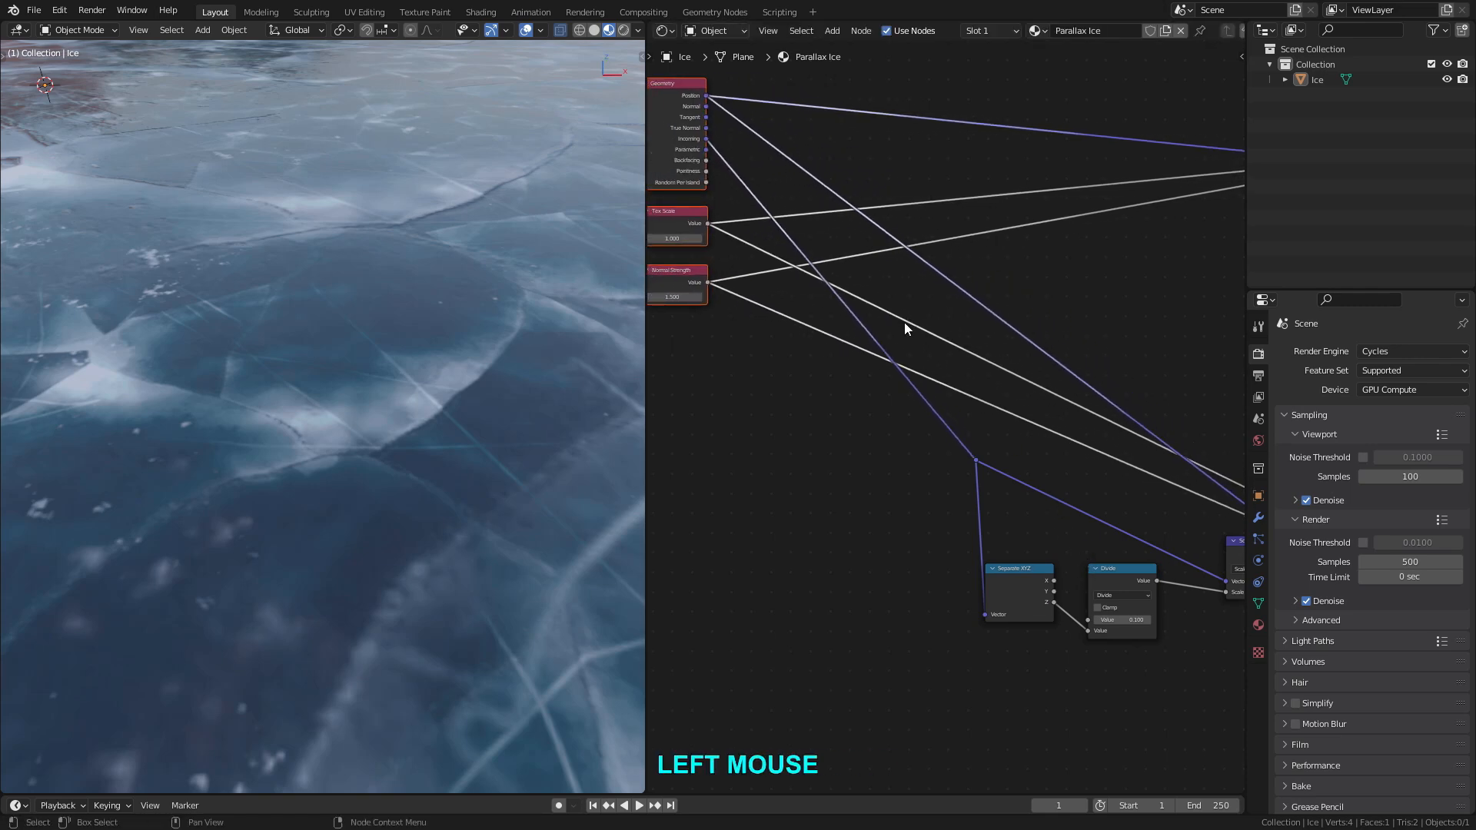
{"action": "left_click", "coordinate": [974, 461]}
{"action": "key", "text": "g"}
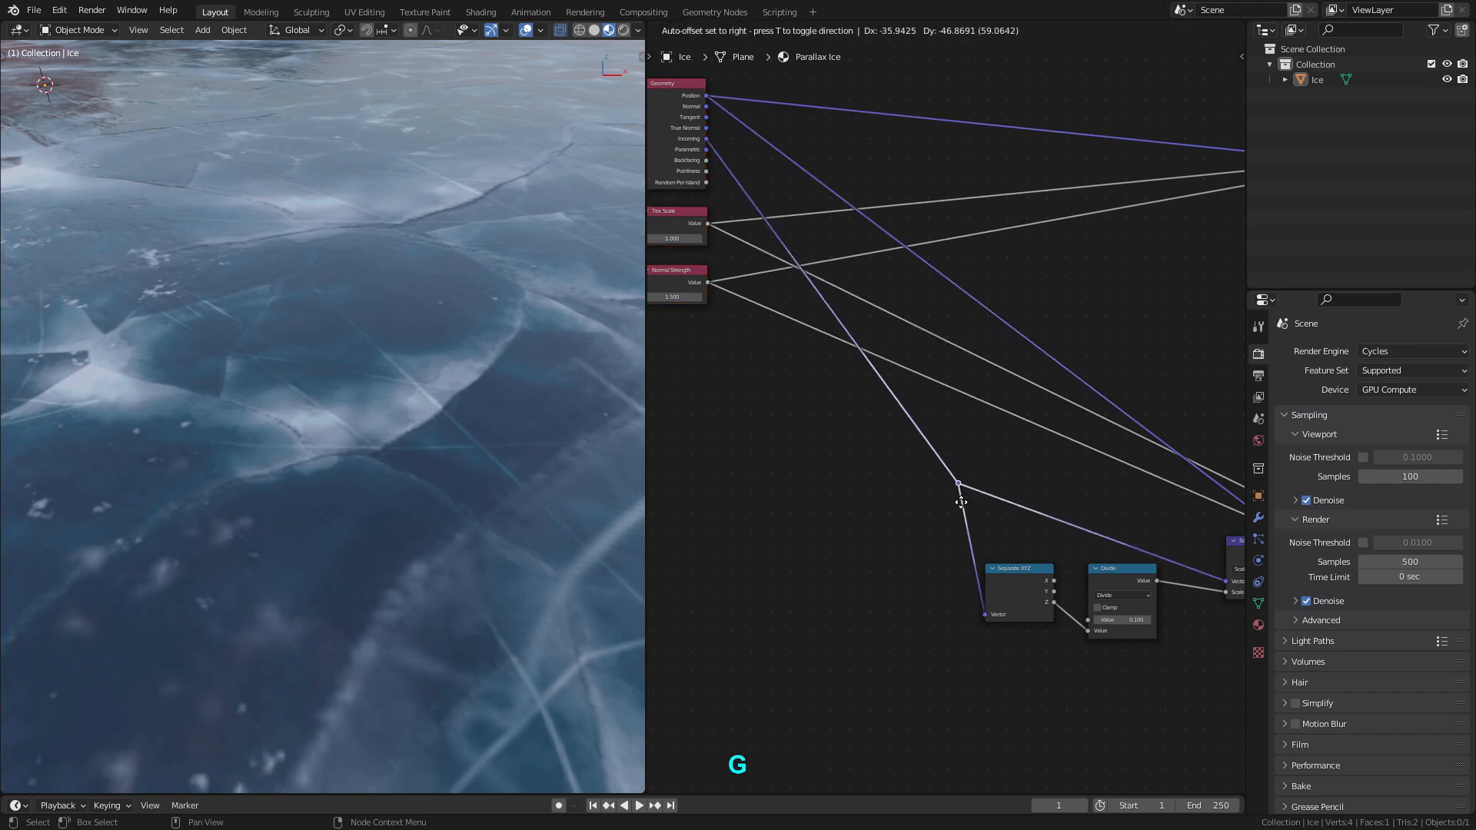
{"action": "left_click", "coordinate": [956, 524]}
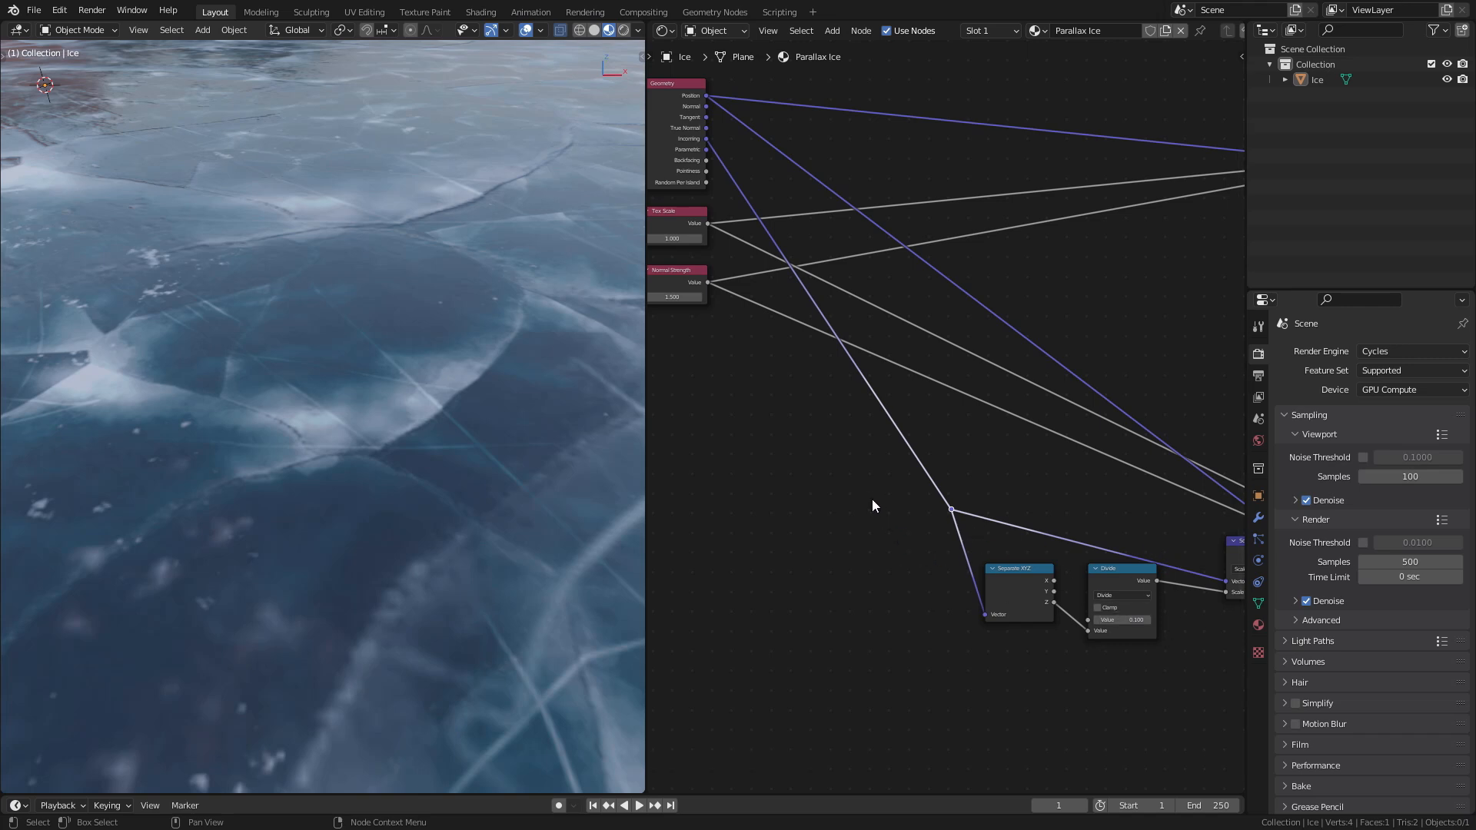
Insert a Vector Math node on the Geometry Incoming link, just before the reroute point.
{"action": "key", "text": "shift"}
{"action": "key", "text": "shift+a"}
{"action": "mouse_move", "coordinate": [869, 494]}
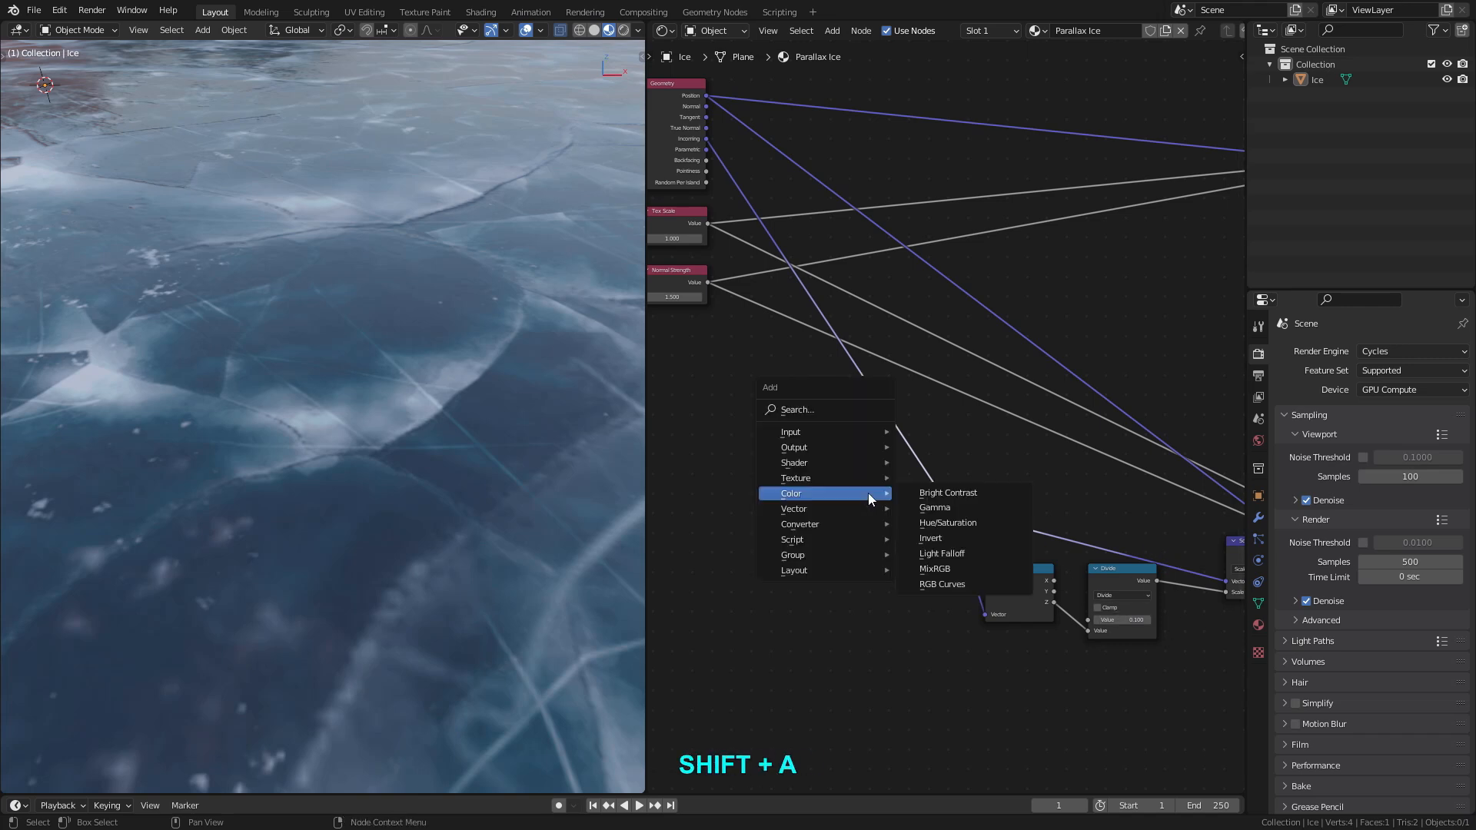
{"action": "mouse_move", "coordinate": [834, 525]}
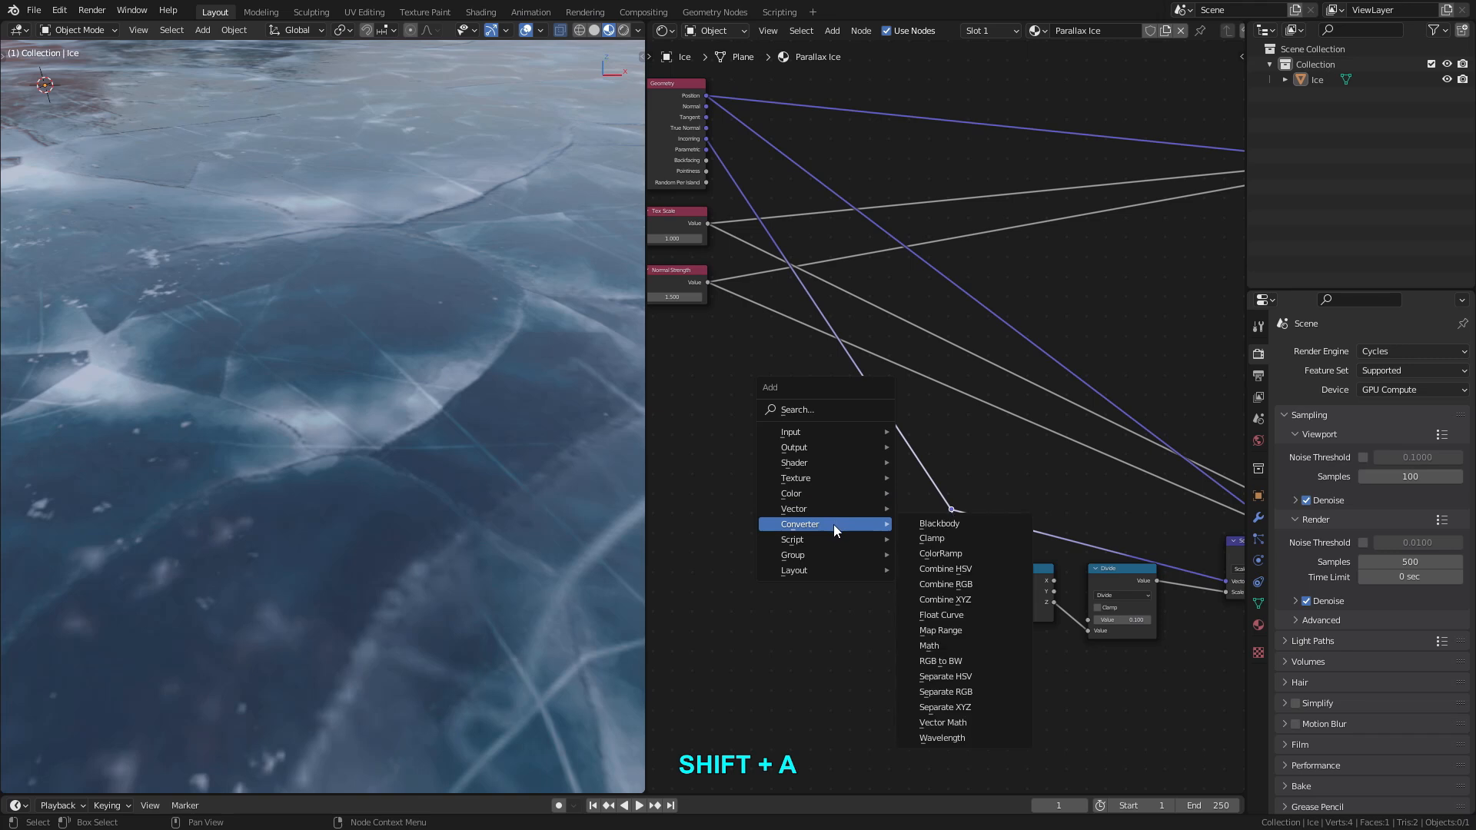
{"action": "left_click", "coordinate": [981, 722]}
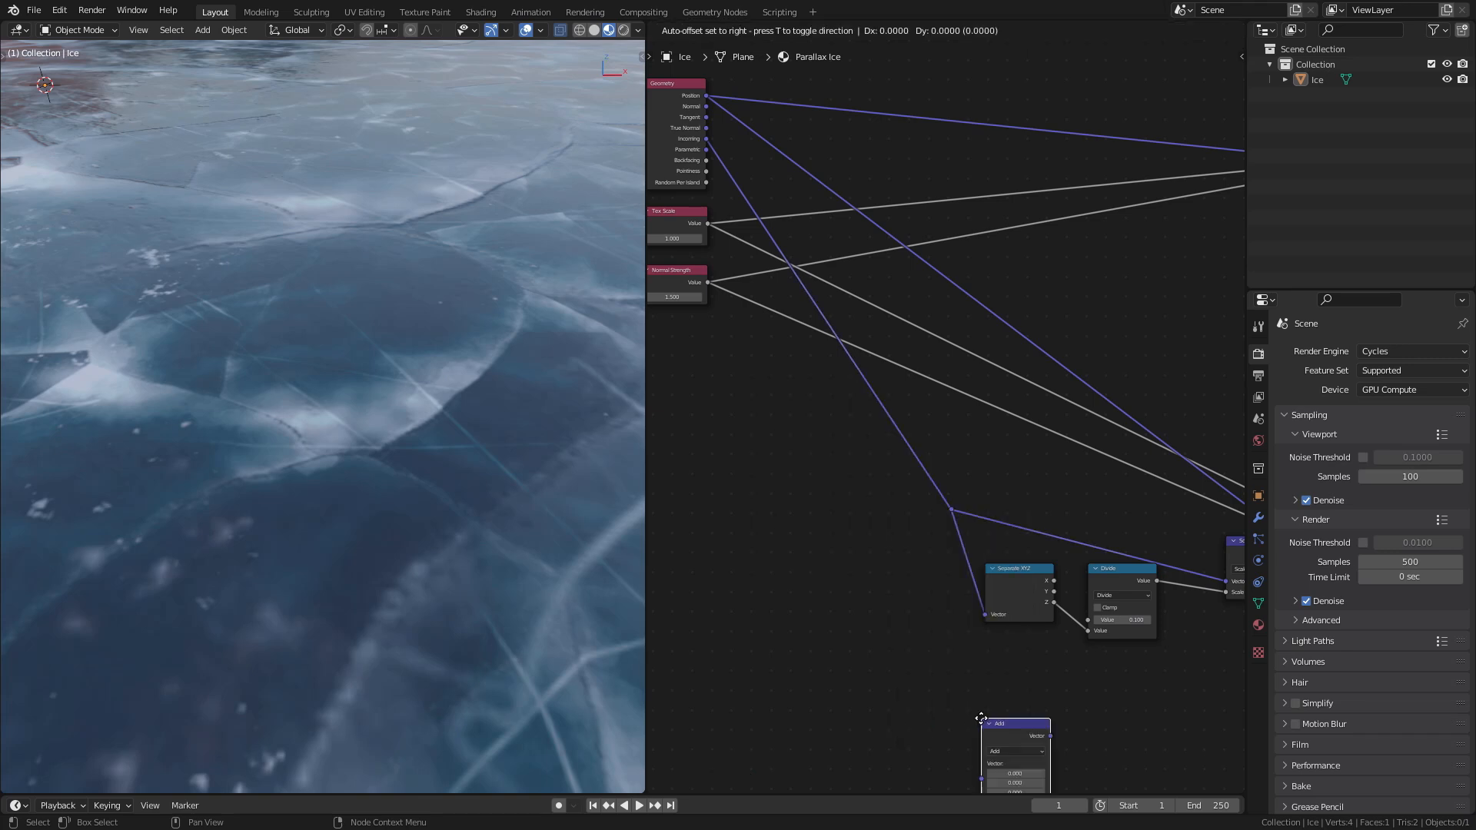
{"action": "left_click", "coordinate": [858, 417]}
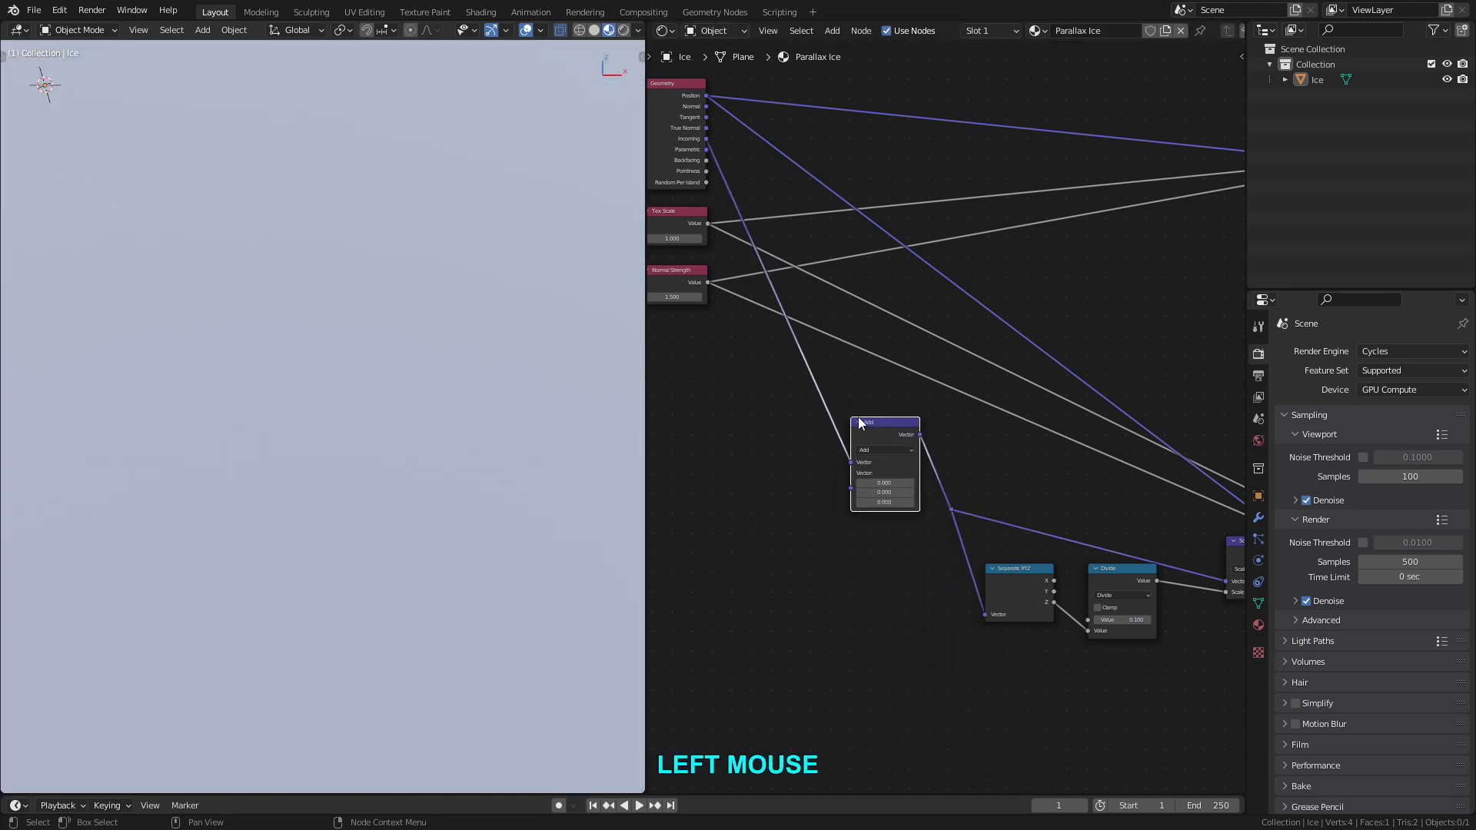
{"action": "key", "text": "g"}
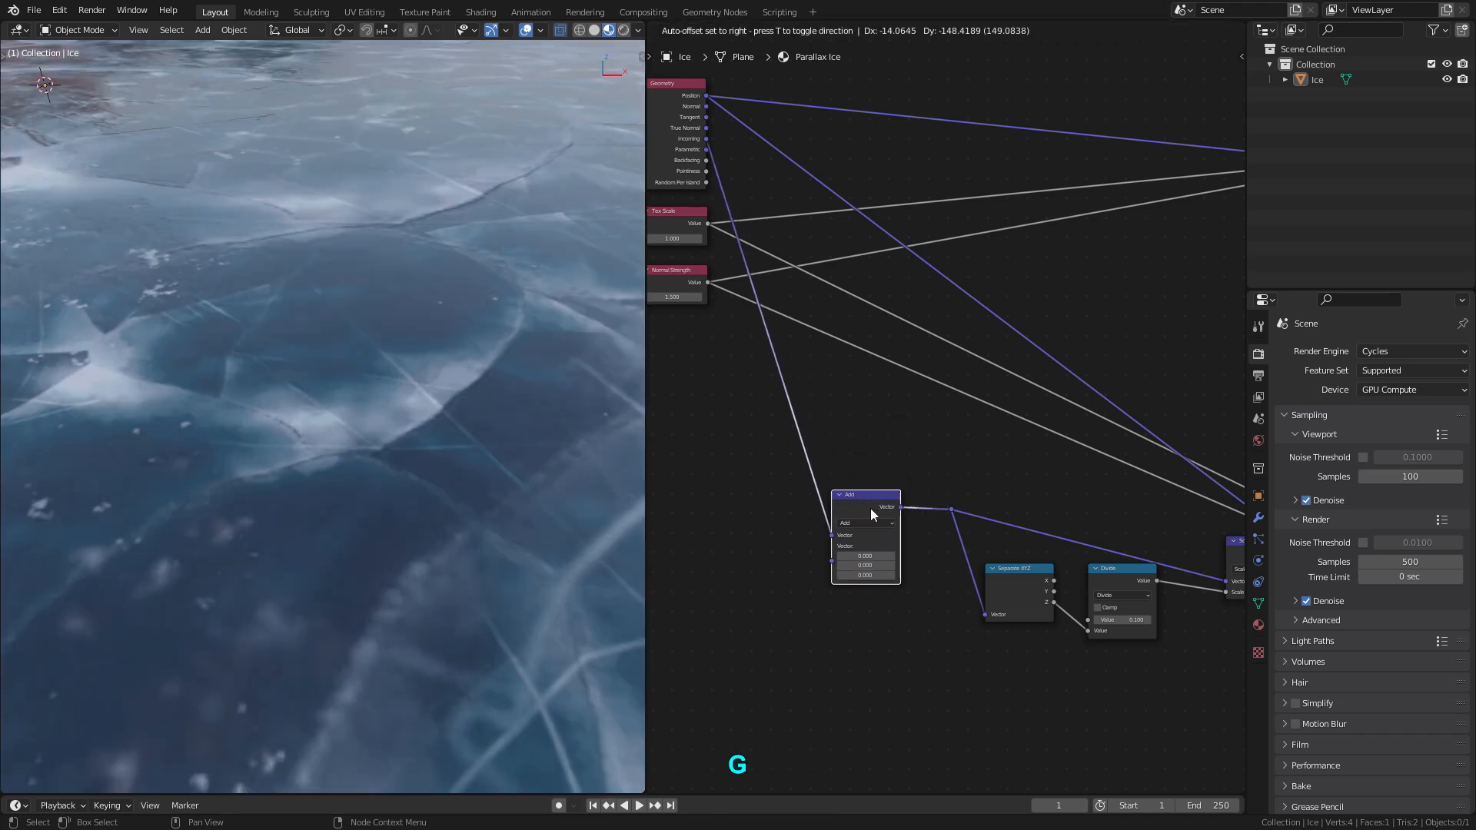
{"action": "left_click", "coordinate": [847, 544]}
Set the new Vector Math node's operation to Reflect.
{"action": "scroll", "coordinate": [847, 545], "scroll_direction": "up", "scroll_amount": 3}
{"action": "middle_click_drag", "start_coordinate": [842, 546], "coordinate": [926, 500]}
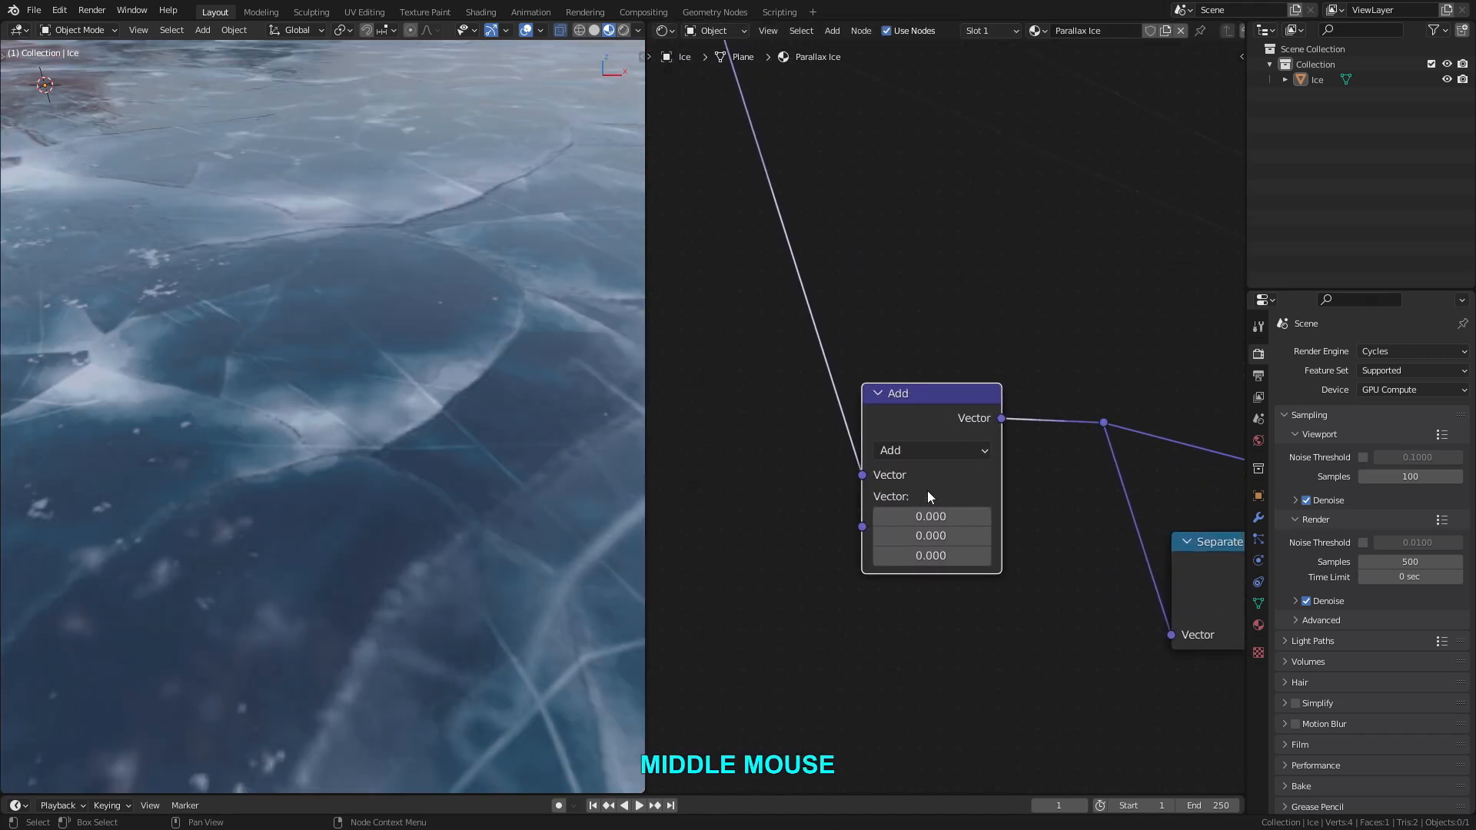
{"action": "left_click", "coordinate": [940, 451]}
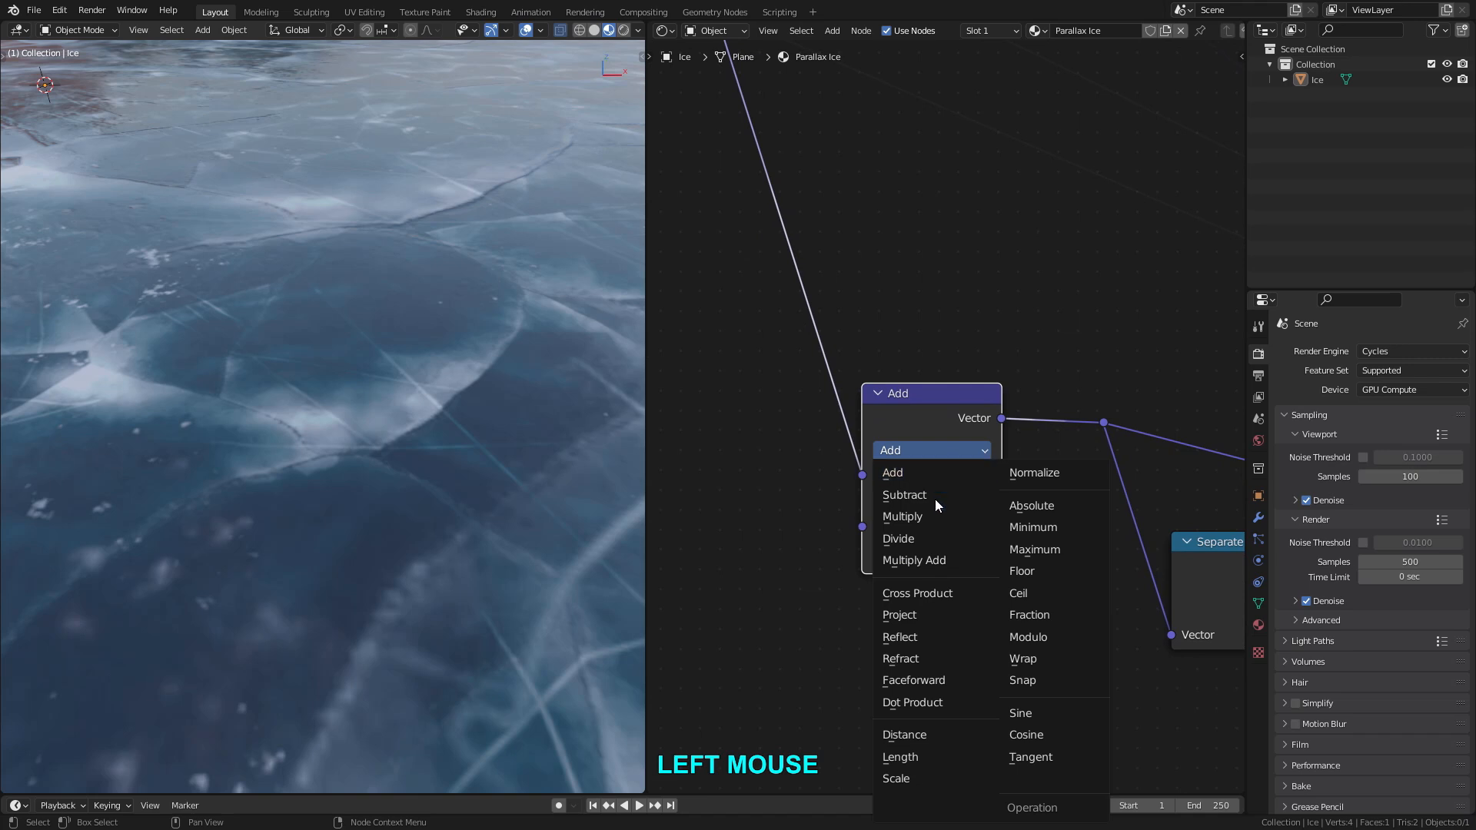
{"action": "left_click", "coordinate": [955, 637]}
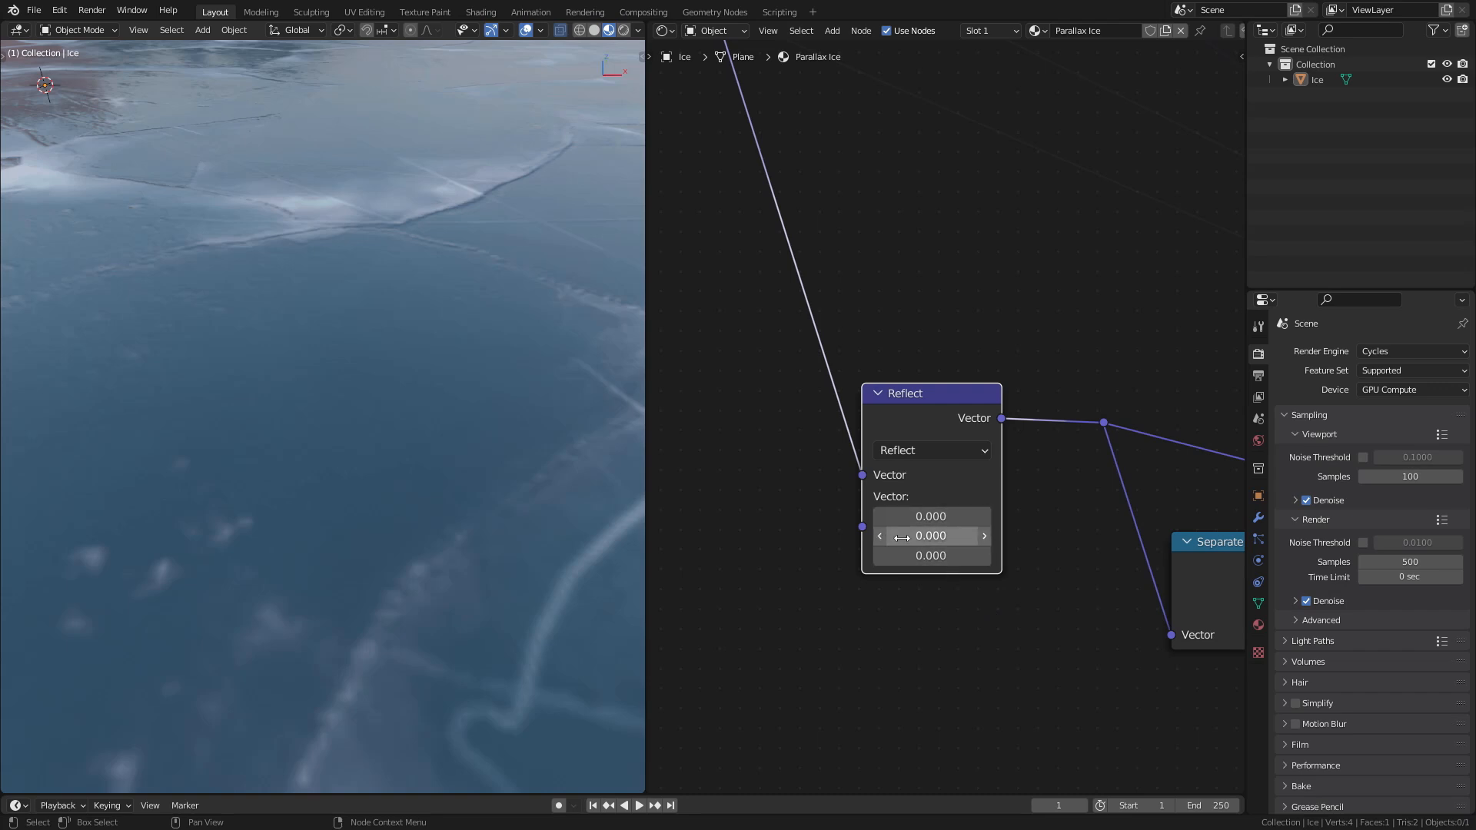
Move the Geometry and value nodes farther out and place the upper Image Textures node close beside them, ahead of the Reflect node.
{"action": "scroll", "coordinate": [906, 525], "scroll_direction": "down", "scroll_amount": 5}
{"action": "middle_click_drag", "start_coordinate": [944, 519], "coordinate": [945, 469]}
{"action": "middle_click_drag", "start_coordinate": [1211, 216], "coordinate": [1193, 220]}
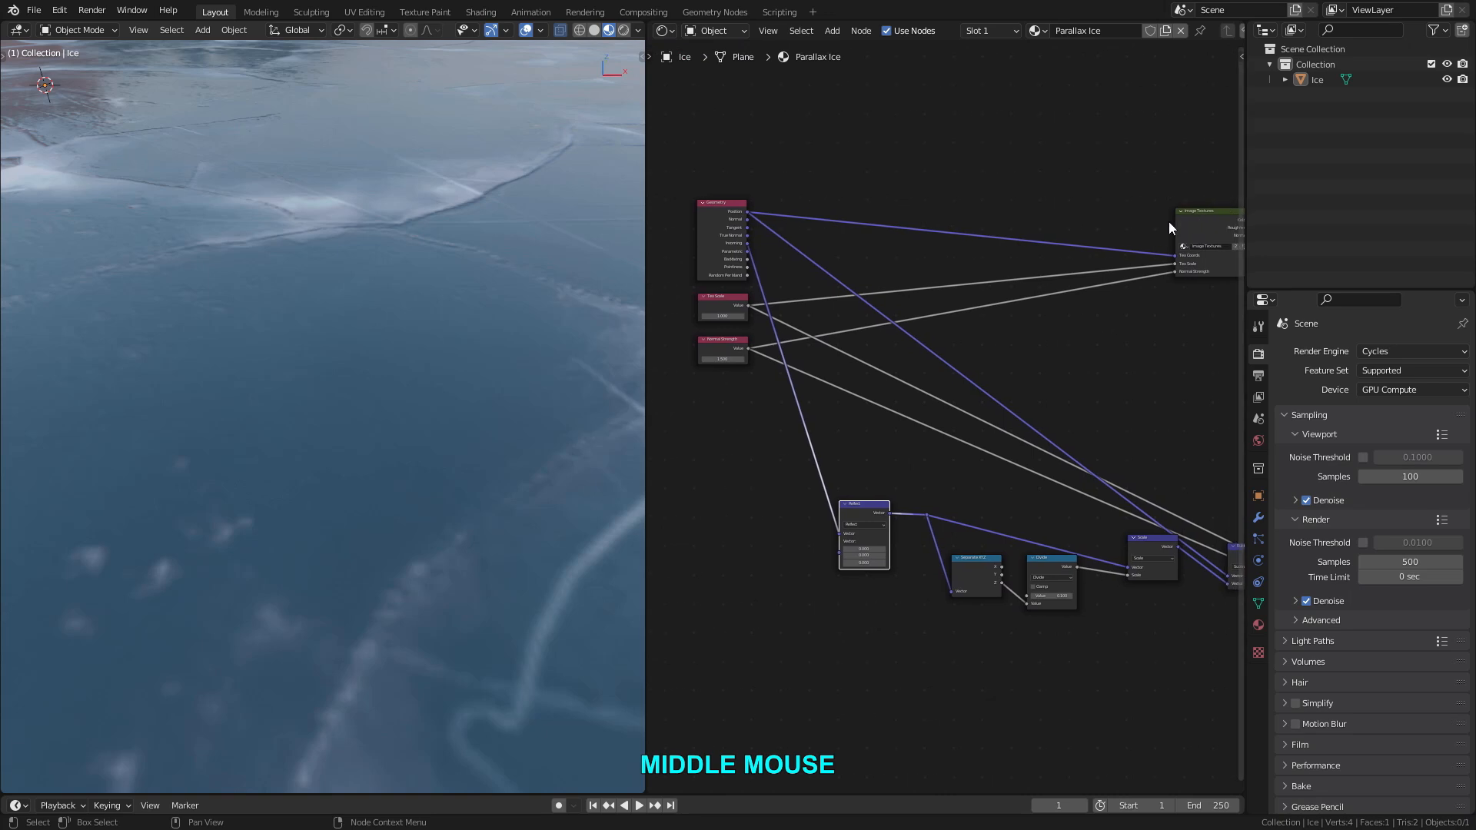
{"action": "left_click_drag", "start_coordinate": [686, 172], "coordinate": [746, 358]}
{"action": "middle_click_drag", "start_coordinate": [860, 374], "coordinate": [1121, 267]}
{"action": "key", "text": "g"}
{"action": "left_click", "coordinate": [898, 363]}
{"action": "left_click", "coordinate": [1209, 239]}
{"action": "key", "text": "g"}
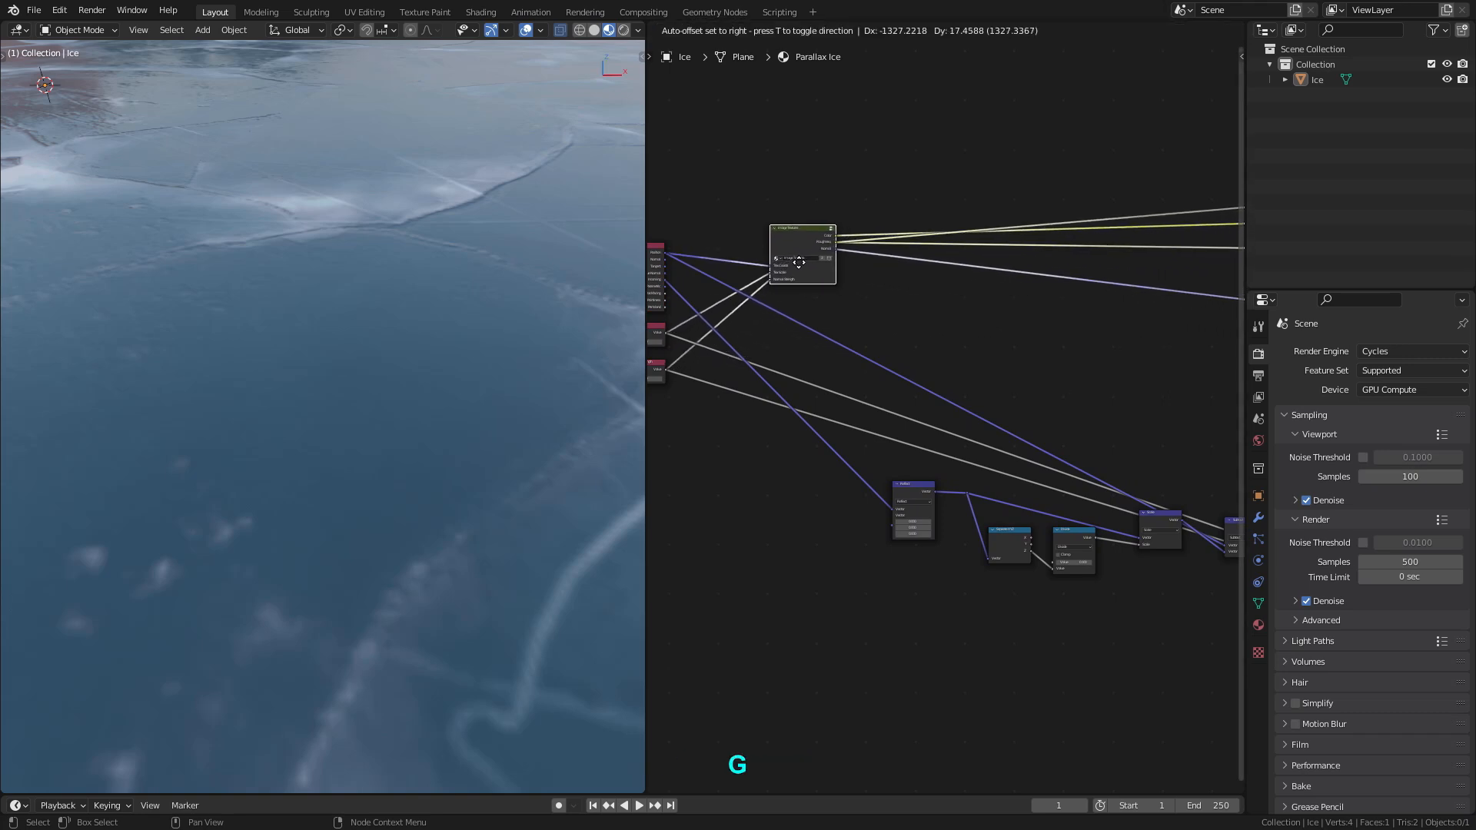
{"action": "left_click", "coordinate": [777, 263]}
Link the upper Image Textures Normal output to the Reflect node's second Vector input.
{"action": "scroll", "coordinate": [838, 308], "scroll_direction": "up", "scroll_amount": 3}
{"action": "scroll", "coordinate": [858, 313], "scroll_direction": "up", "scroll_amount": 2}
{"action": "middle_click_drag", "start_coordinate": [920, 323], "coordinate": [968, 305]}
{"action": "scroll", "coordinate": [951, 301], "scroll_direction": "down", "scroll_amount": 1}
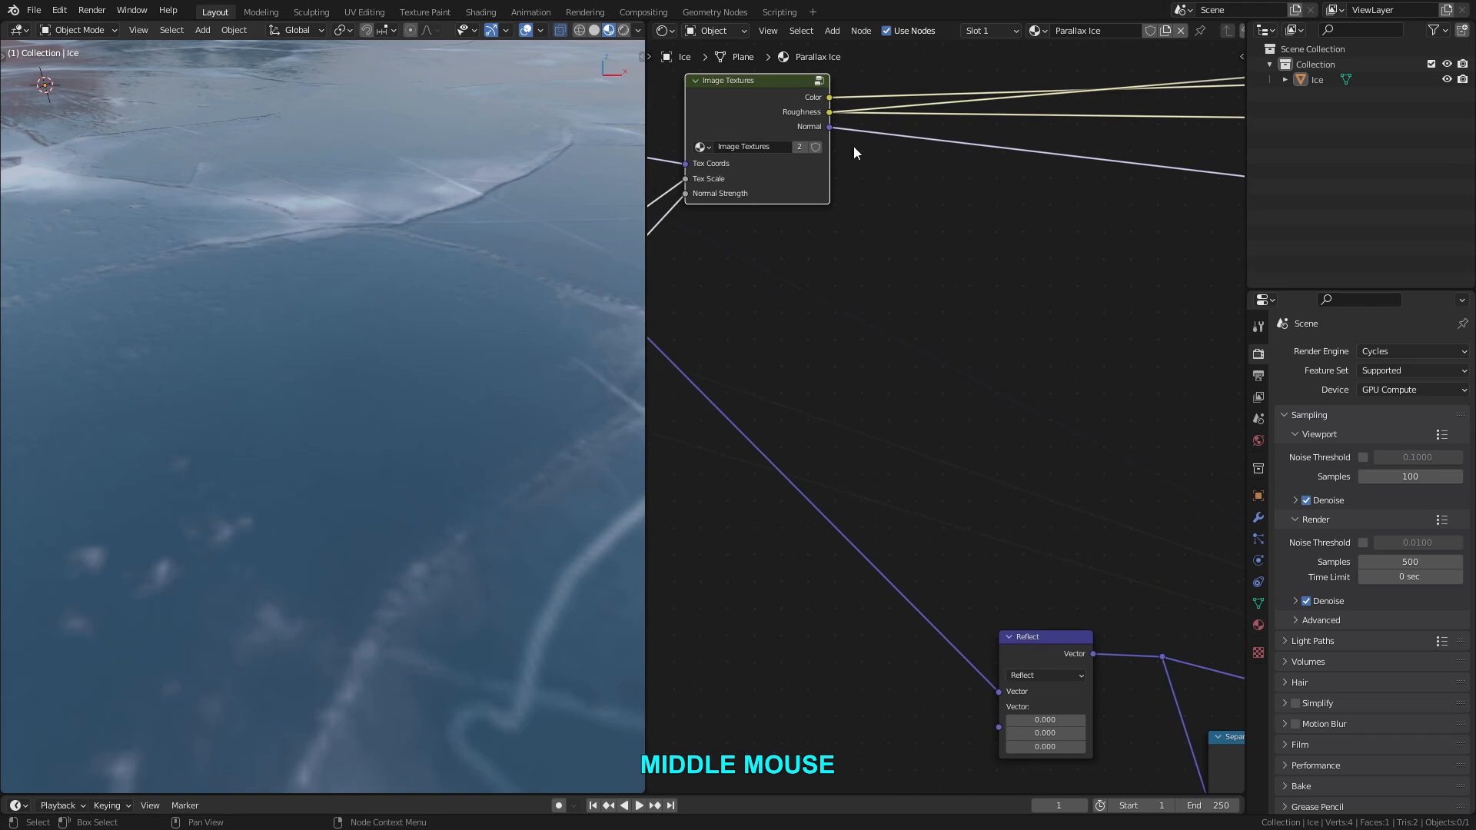
{"action": "left_click_drag", "start_coordinate": [829, 127], "coordinate": [998, 726]}
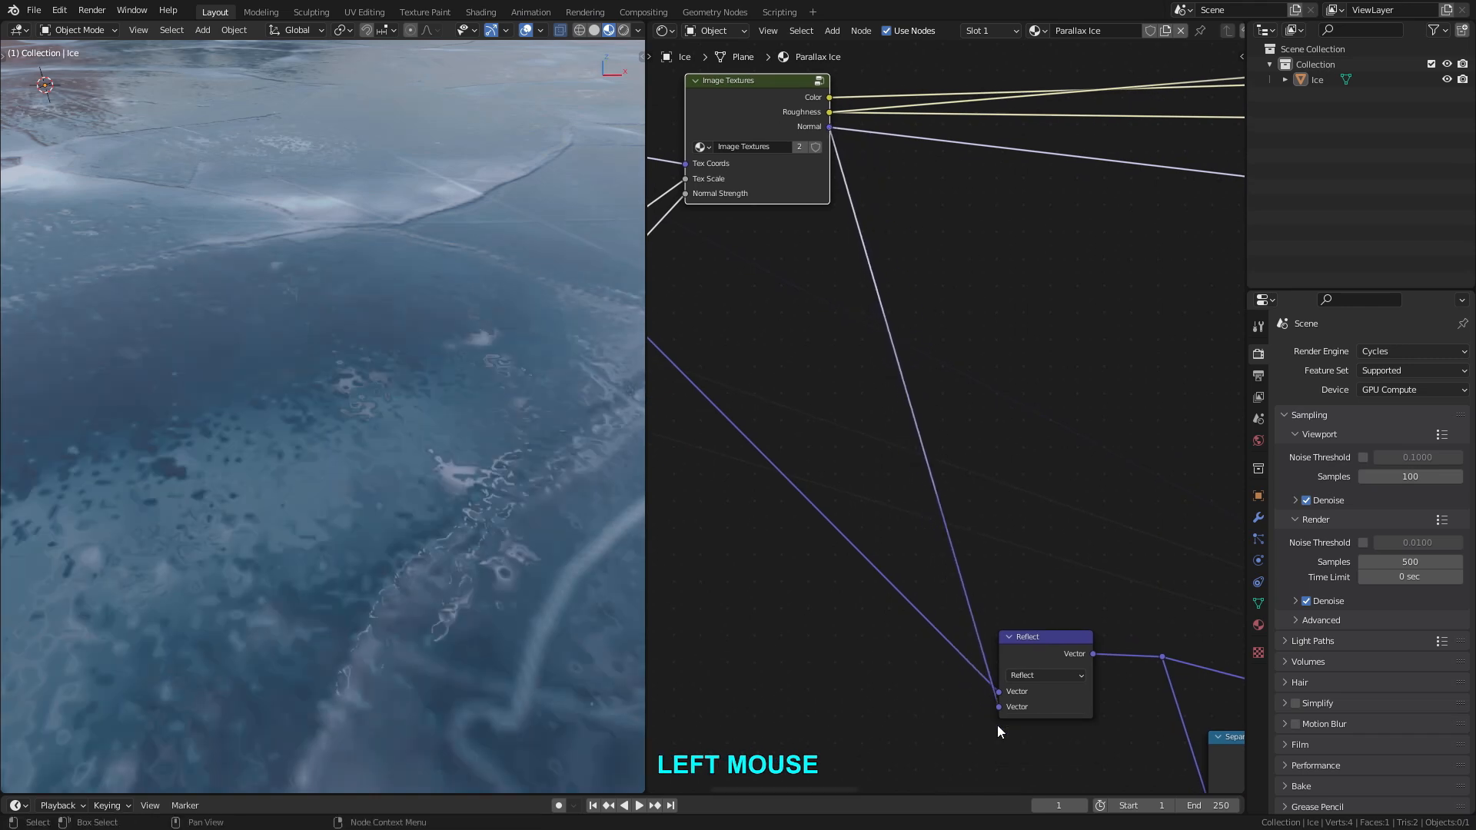
Set the first value of the Divide node feeding the Scale node to -0.1.
{"action": "scroll", "coordinate": [398, 424], "scroll_direction": "down", "scroll_amount": 4}
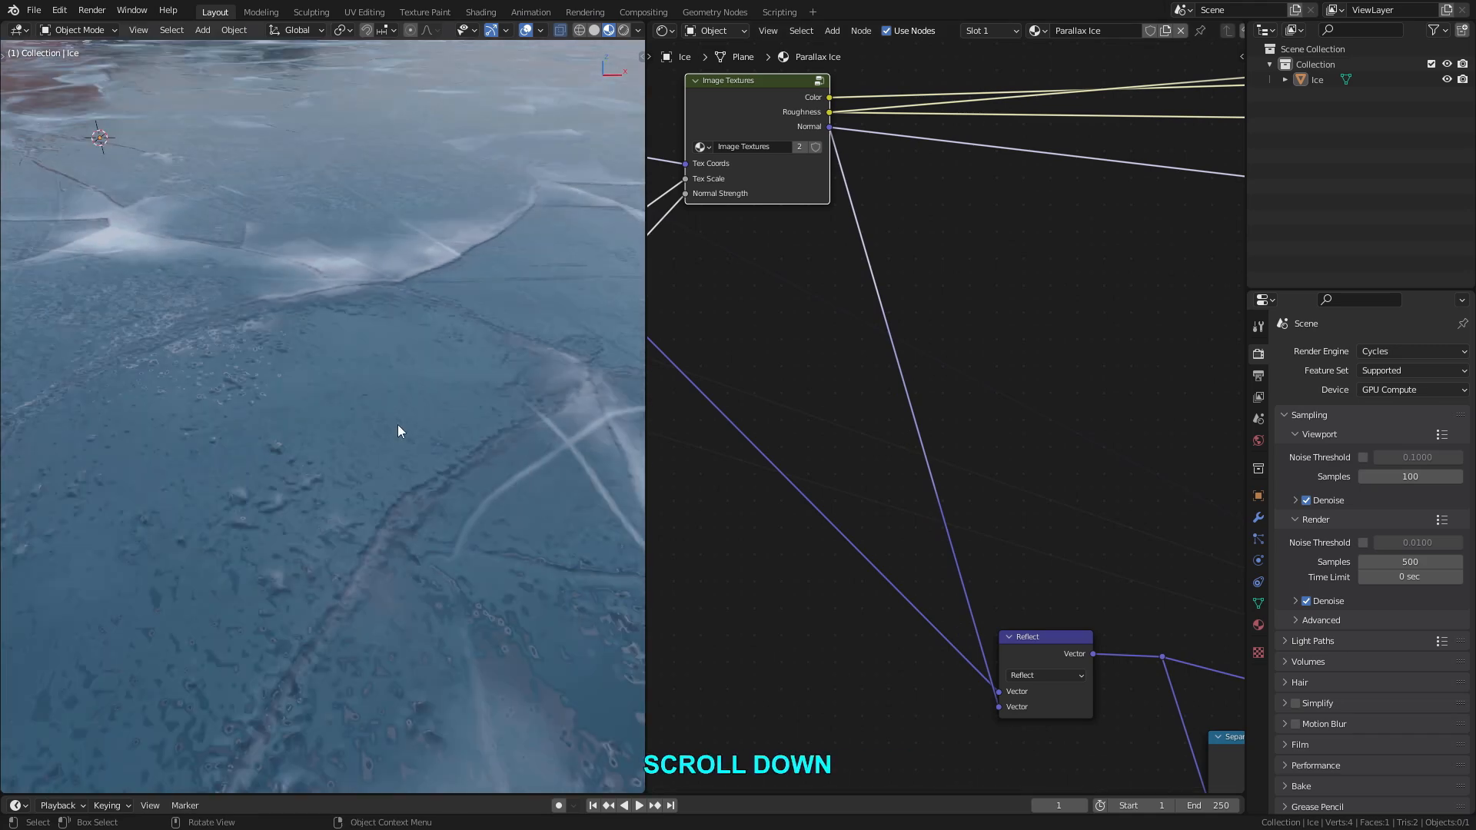
{"action": "scroll", "coordinate": [398, 425], "scroll_direction": "down", "scroll_amount": 3}
{"action": "middle_click_drag", "start_coordinate": [399, 425], "coordinate": [336, 419]}
{"action": "scroll", "coordinate": [447, 398], "scroll_direction": "up", "scroll_amount": 3}
{"action": "scroll", "coordinate": [438, 393], "scroll_direction": "down", "scroll_amount": 2}
{"action": "scroll", "coordinate": [884, 531], "scroll_direction": "down", "scroll_amount": 2}
{"action": "middle_click_drag", "start_coordinate": [901, 542], "coordinate": [817, 426]}
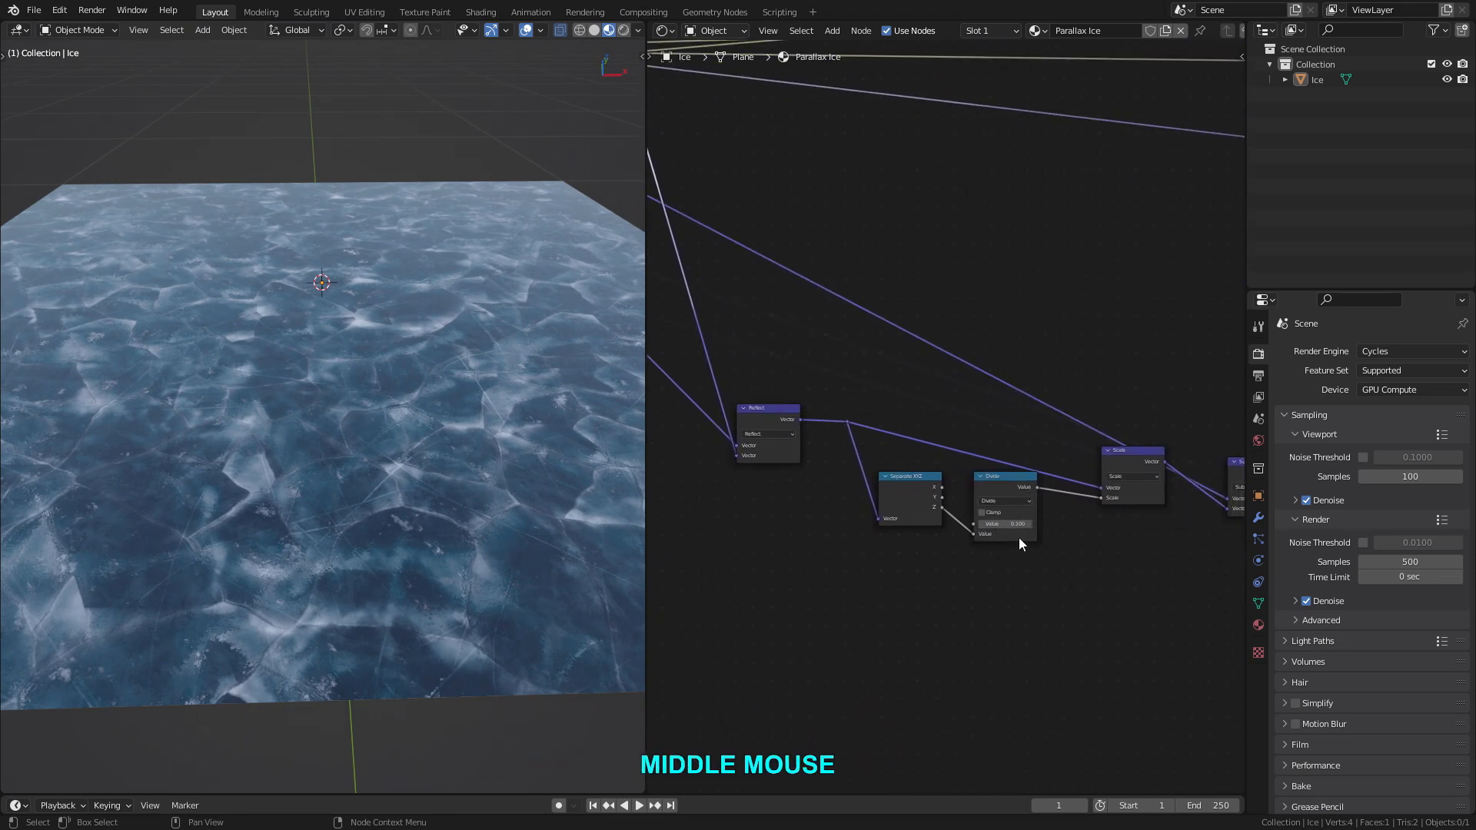
{"action": "scroll", "coordinate": [1013, 539], "scroll_direction": "up", "scroll_amount": 5}
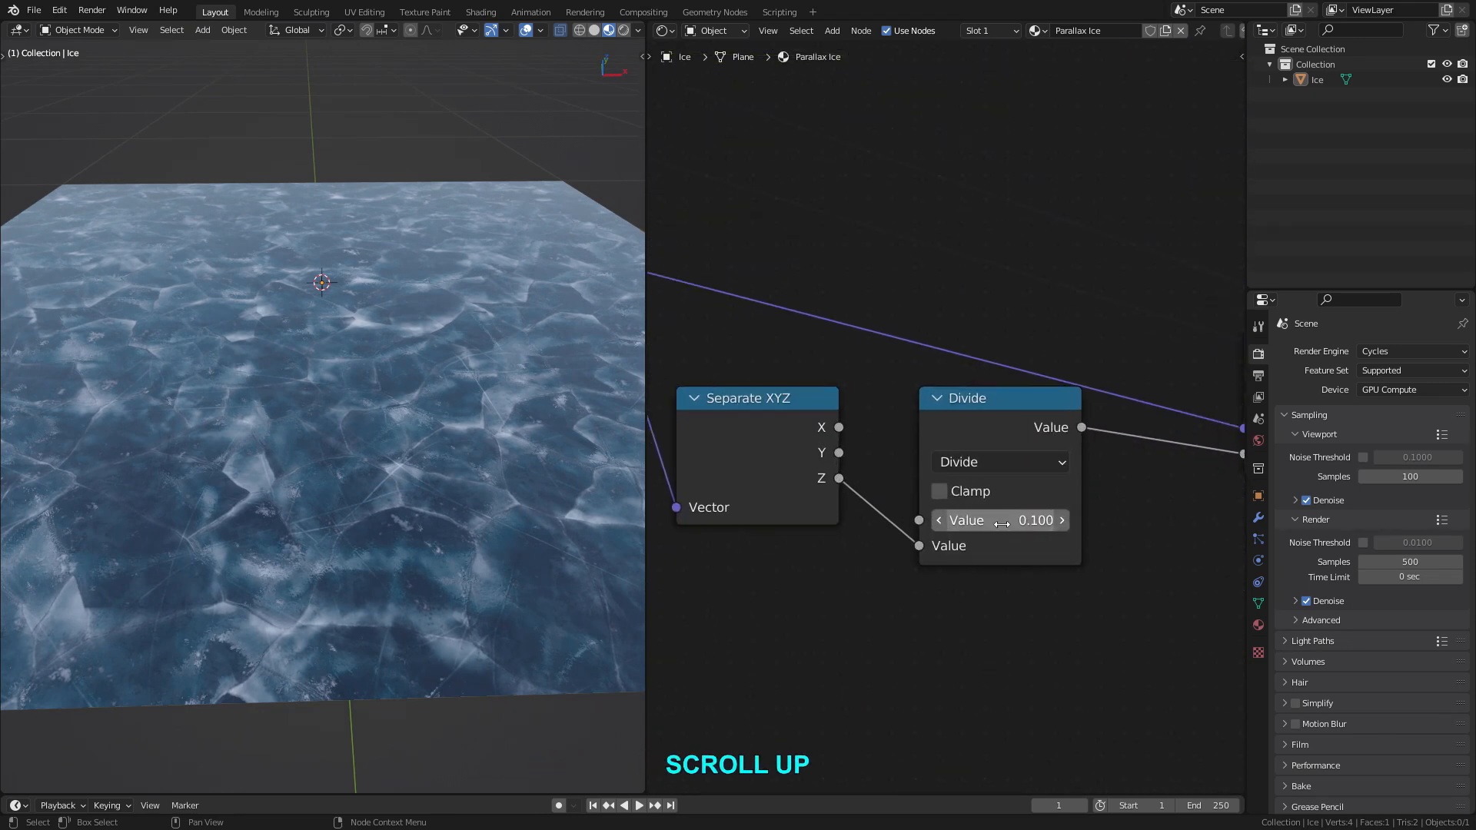
{"action": "left_click", "coordinate": [998, 521]}
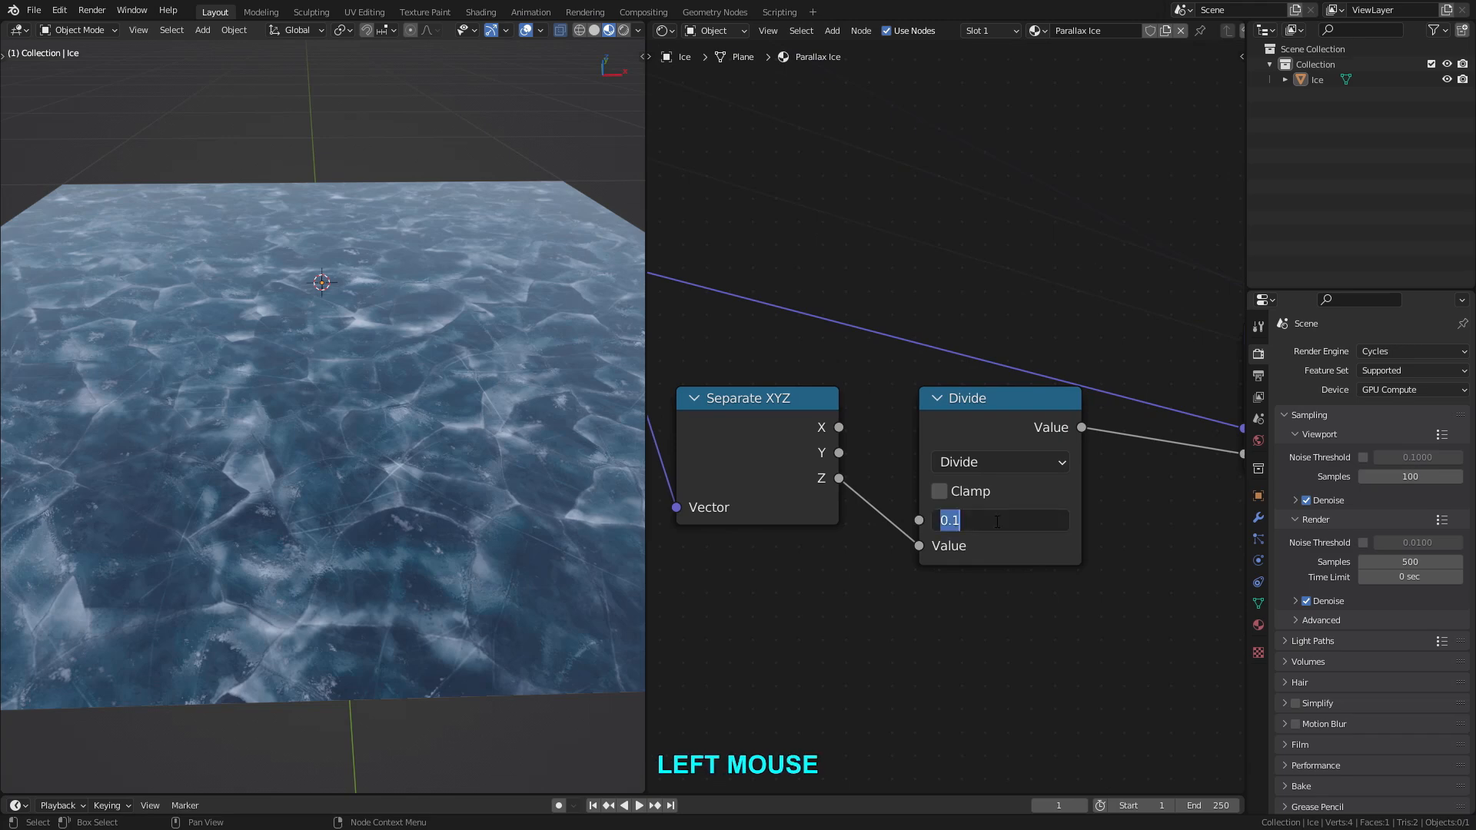
{"action": "type", "text": "-0.1"}
{"action": "key", "text": "Return"}
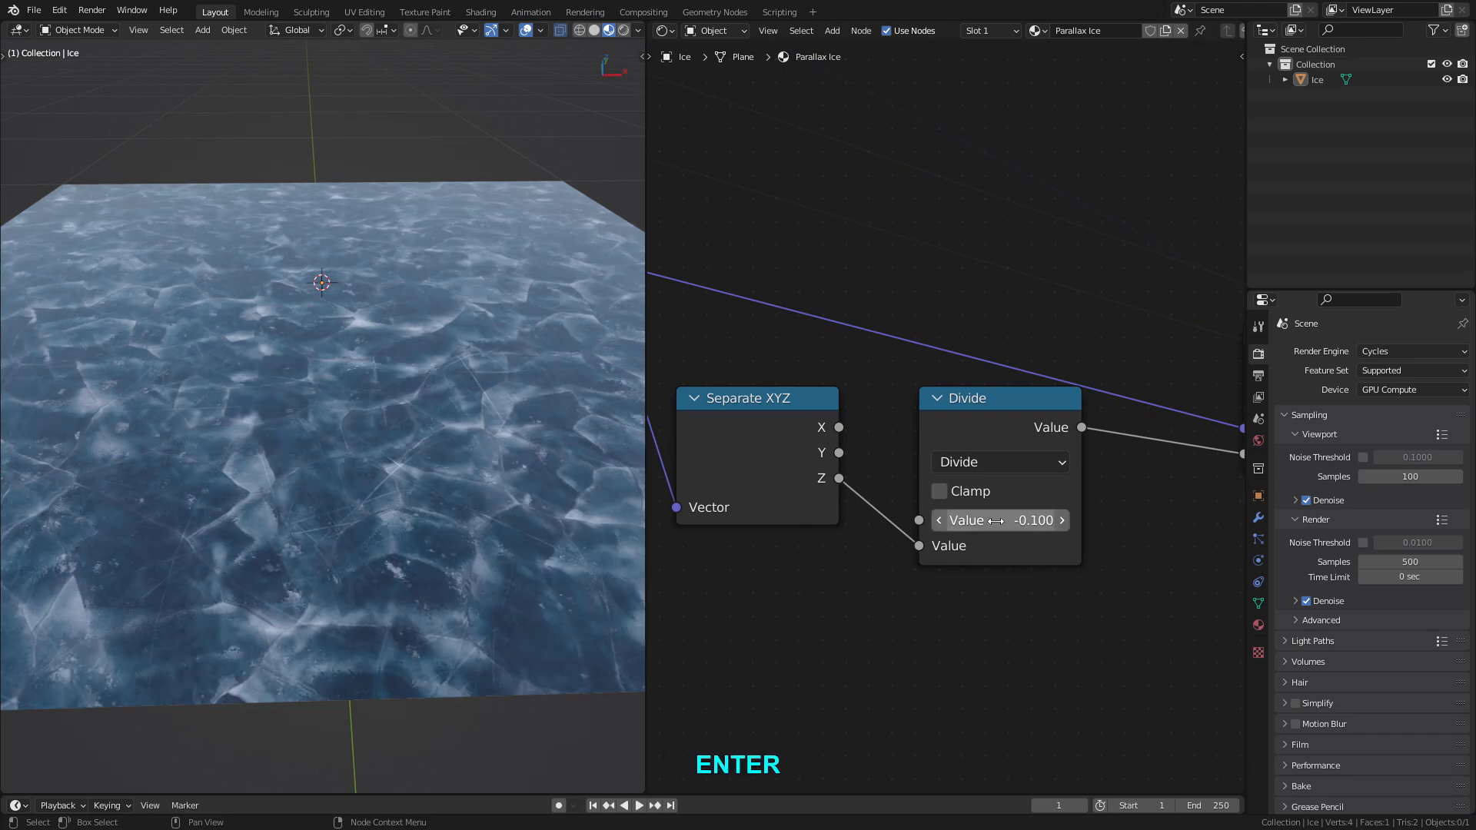
Examine the distorted depth layer on the ice plane from several angles, along with the Reflect, Scale and Subtract nodes.
{"action": "middle_click_drag", "start_coordinate": [492, 503], "coordinate": [570, 541]}
{"action": "scroll", "coordinate": [373, 491], "scroll_direction": "up", "scroll_amount": 2}
{"action": "scroll", "coordinate": [363, 489], "scroll_direction": "up", "scroll_amount": 3}
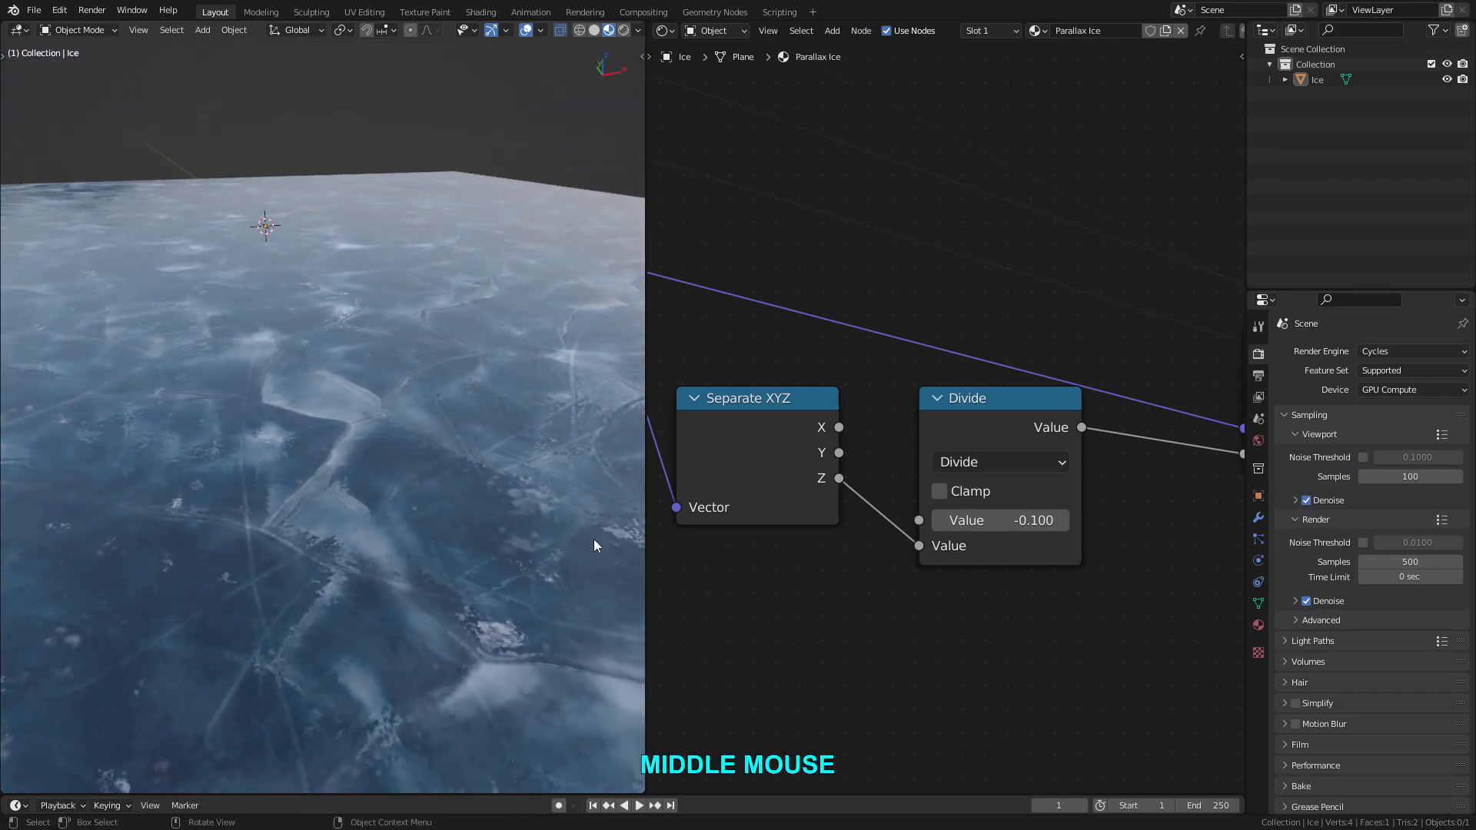
{"action": "middle_click_drag", "start_coordinate": [319, 493], "coordinate": [465, 450]}
{"action": "middle_click_drag", "start_coordinate": [809, 495], "coordinate": [997, 486]}
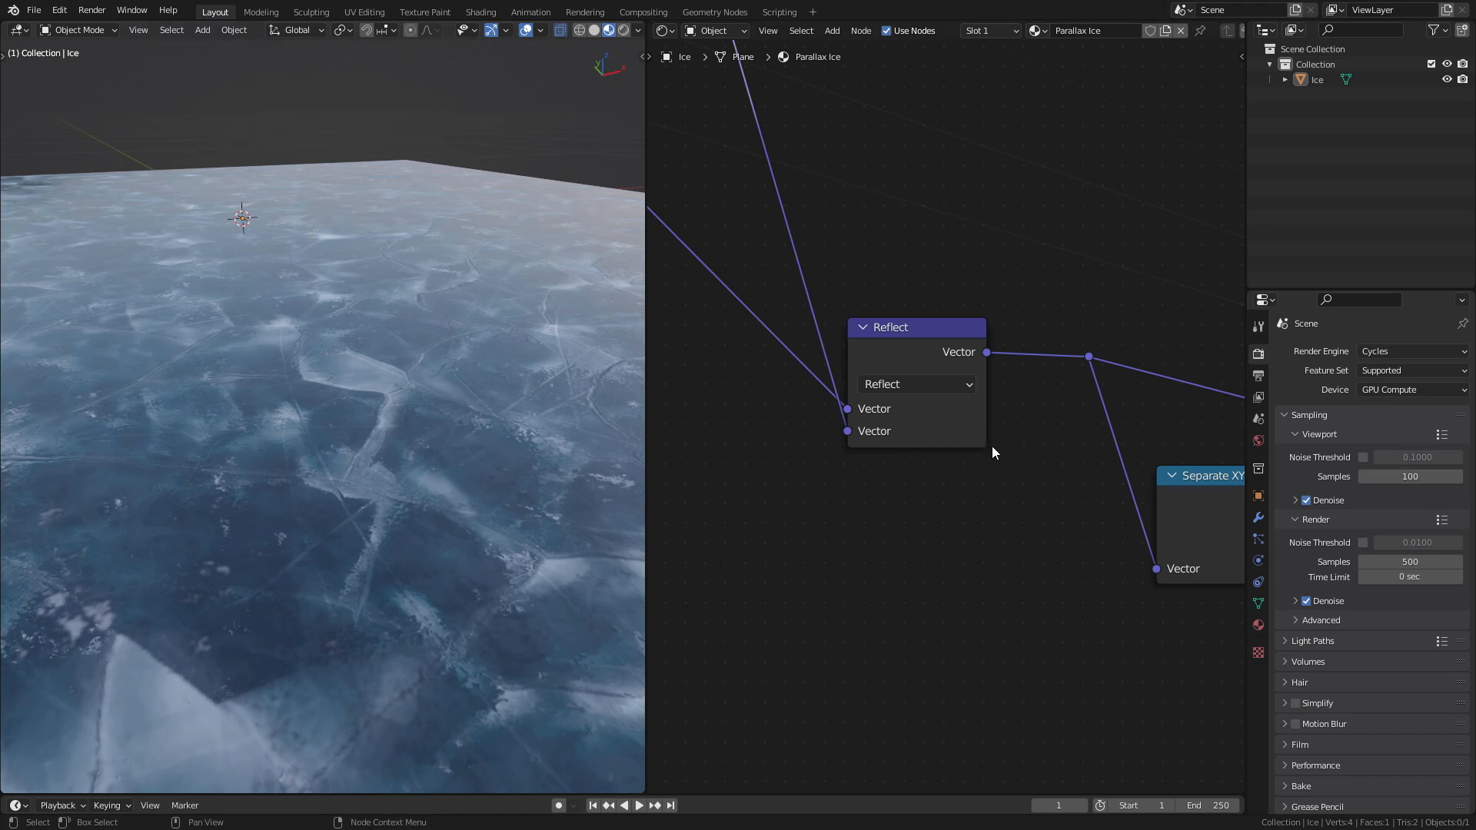
{"action": "middle_click_drag", "start_coordinate": [529, 482], "coordinate": [508, 460]}
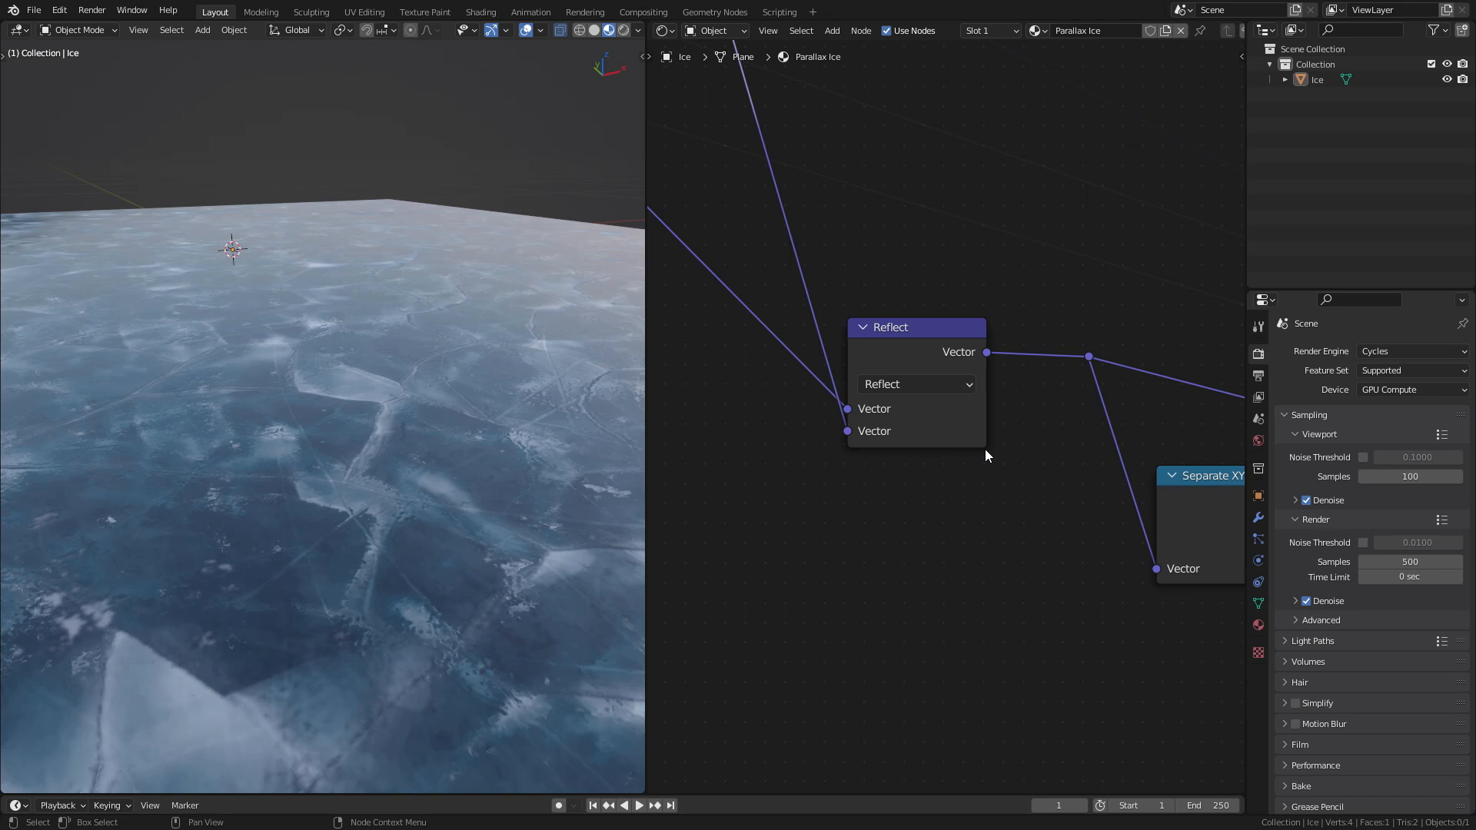
{"action": "middle_click_drag", "start_coordinate": [533, 477], "coordinate": [491, 471]}
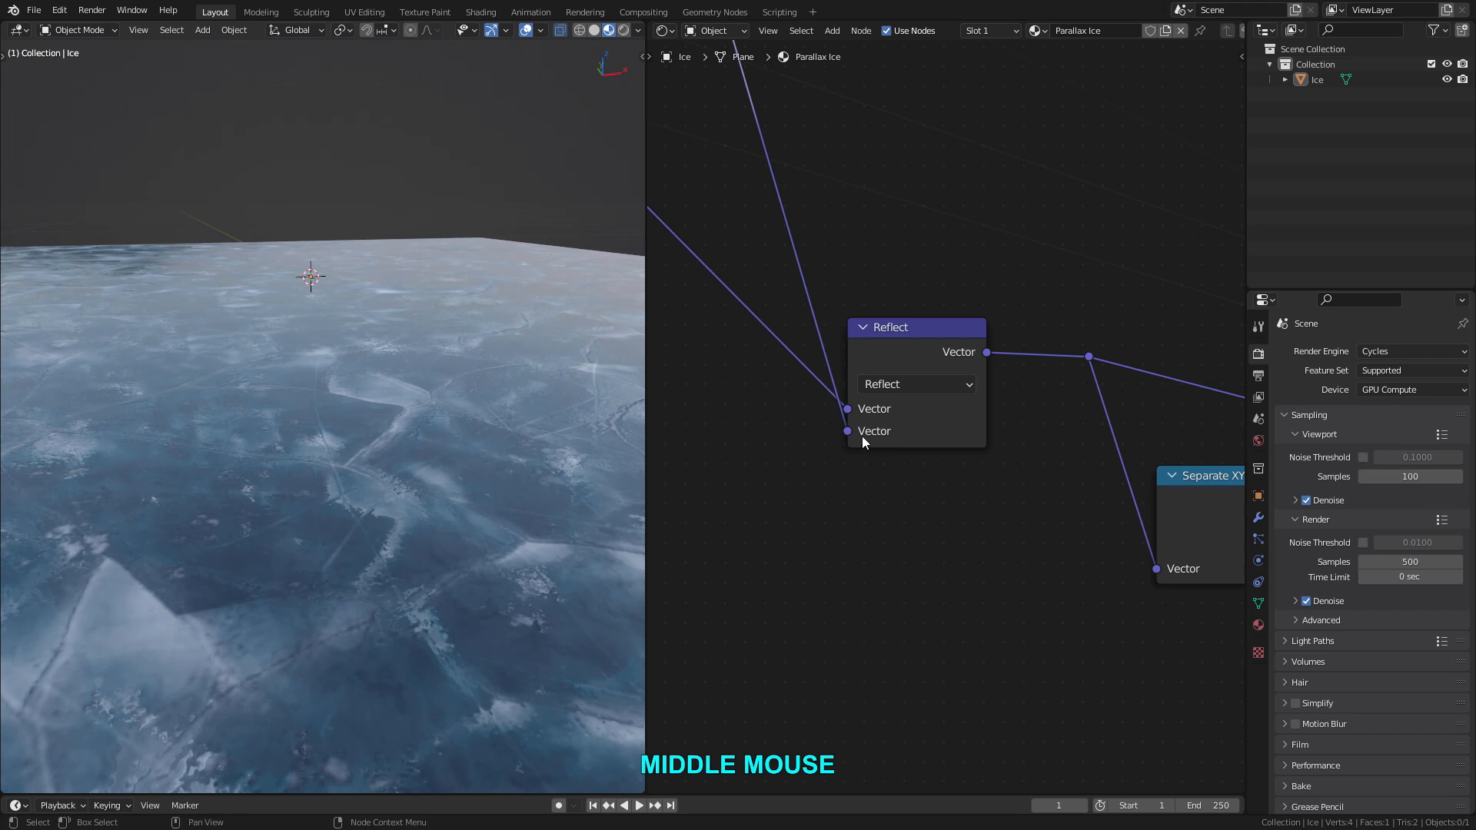
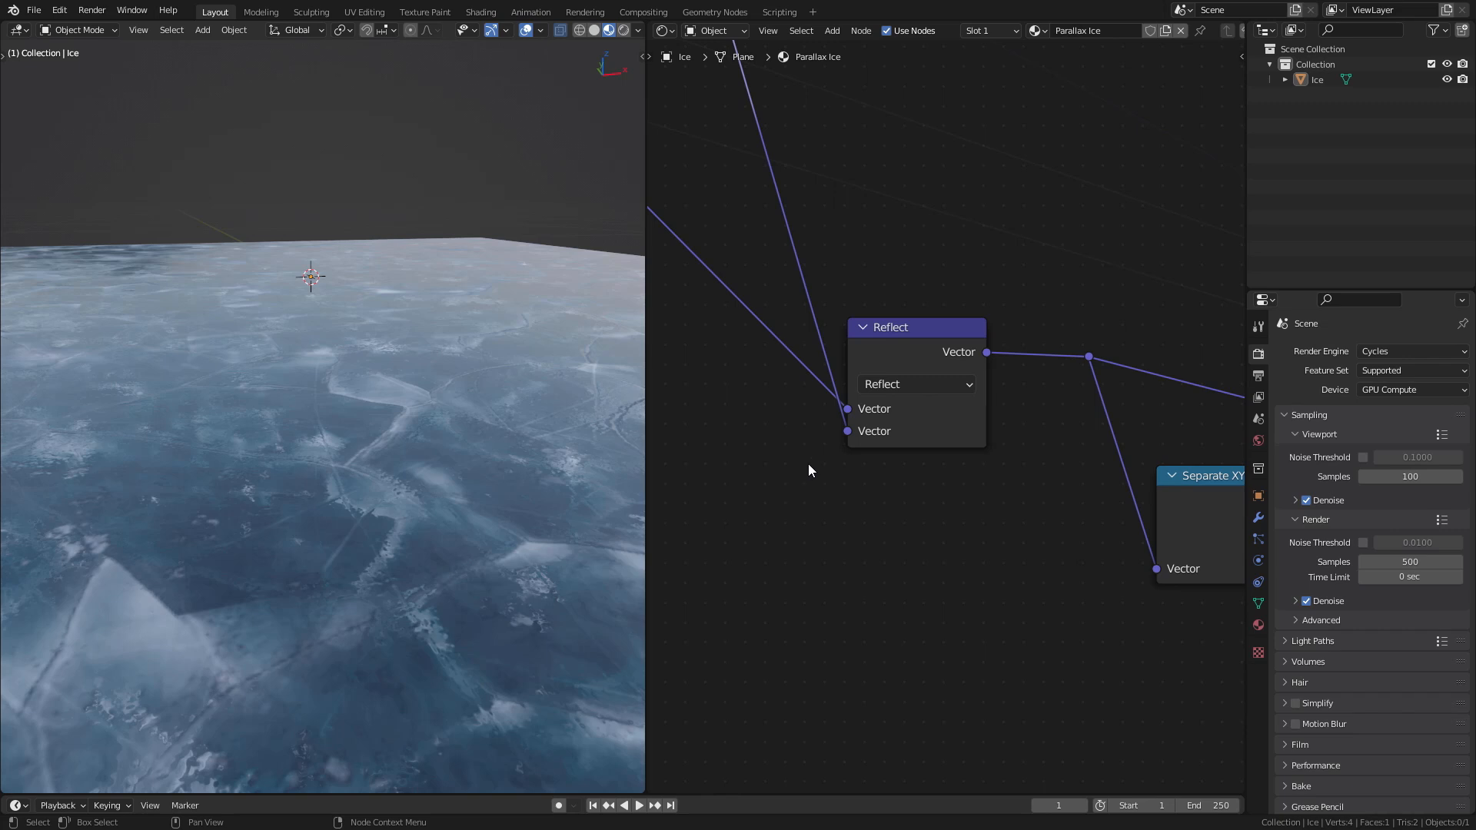
{"action": "middle_click_drag", "start_coordinate": [382, 514], "coordinate": [509, 524]}
{"action": "scroll", "coordinate": [900, 513], "scroll_direction": "down", "scroll_amount": 4}
{"action": "middle_click_drag", "start_coordinate": [913, 507], "coordinate": [909, 441]}
{"action": "scroll", "coordinate": [936, 449], "scroll_direction": "up", "scroll_amount": 1}
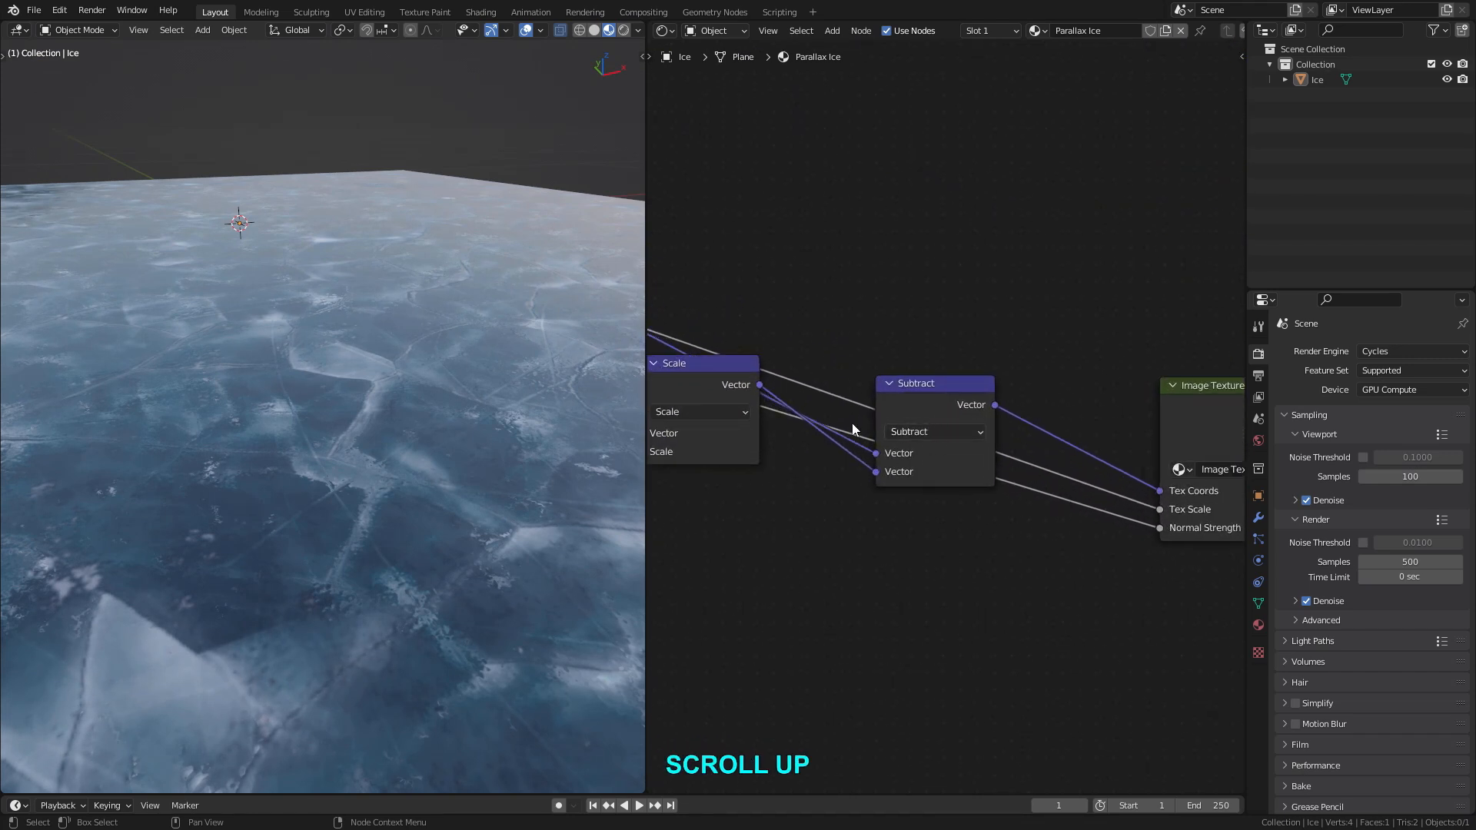
{"action": "middle_click_drag", "start_coordinate": [367, 500], "coordinate": [336, 432]}
{"action": "scroll", "coordinate": [385, 431], "scroll_direction": "down", "scroll_amount": 4}
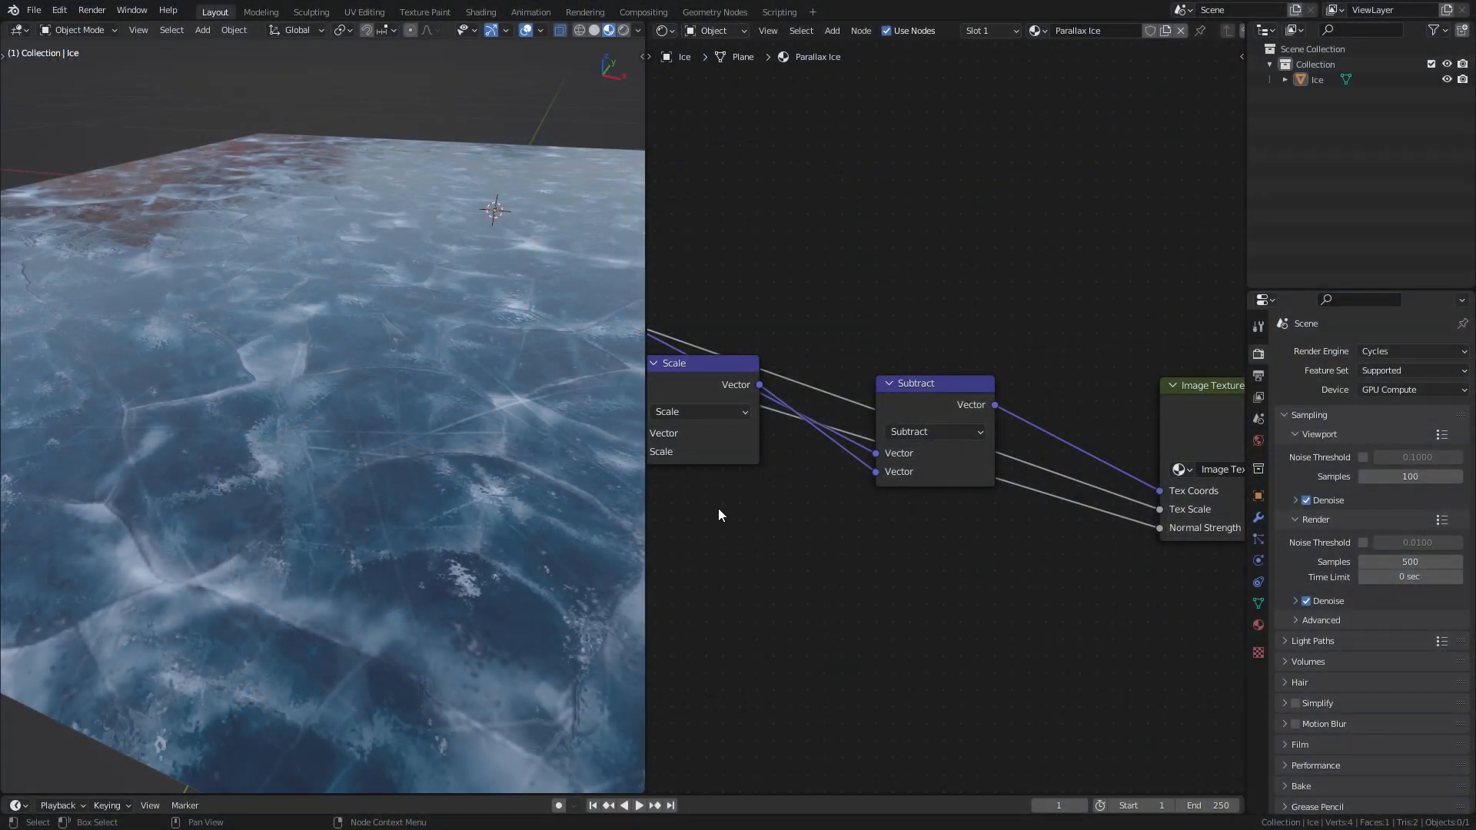
Try 0 as the Divide node's first value, vary it, and bring it back to -0.1.
{"action": "middle_click_drag", "start_coordinate": [718, 509], "coordinate": [925, 497]}
{"action": "scroll", "coordinate": [930, 493], "scroll_direction": "up", "scroll_amount": 2}
{"action": "left_click", "coordinate": [933, 490]}
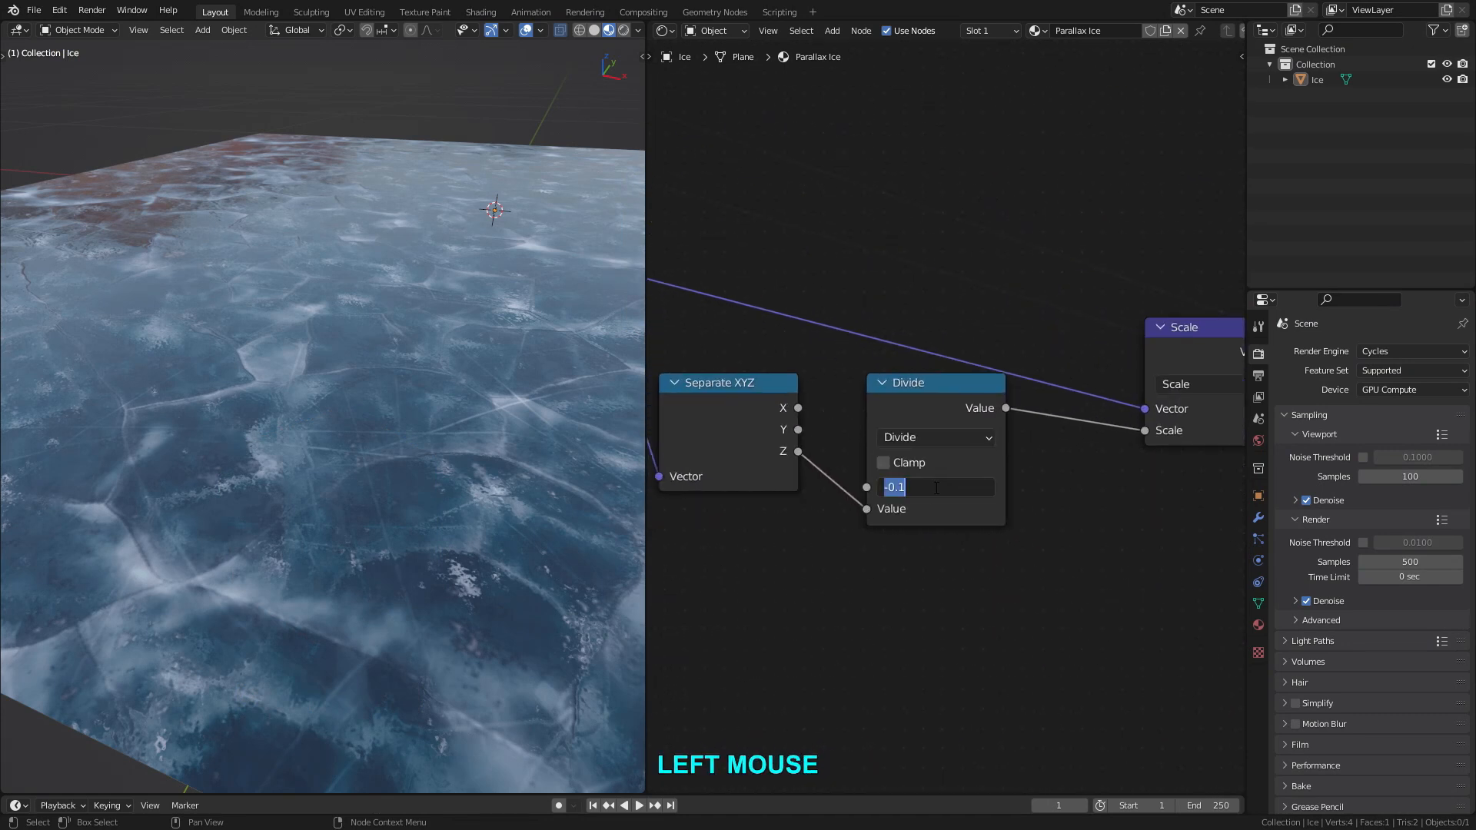
{"action": "type", "text": "0"}
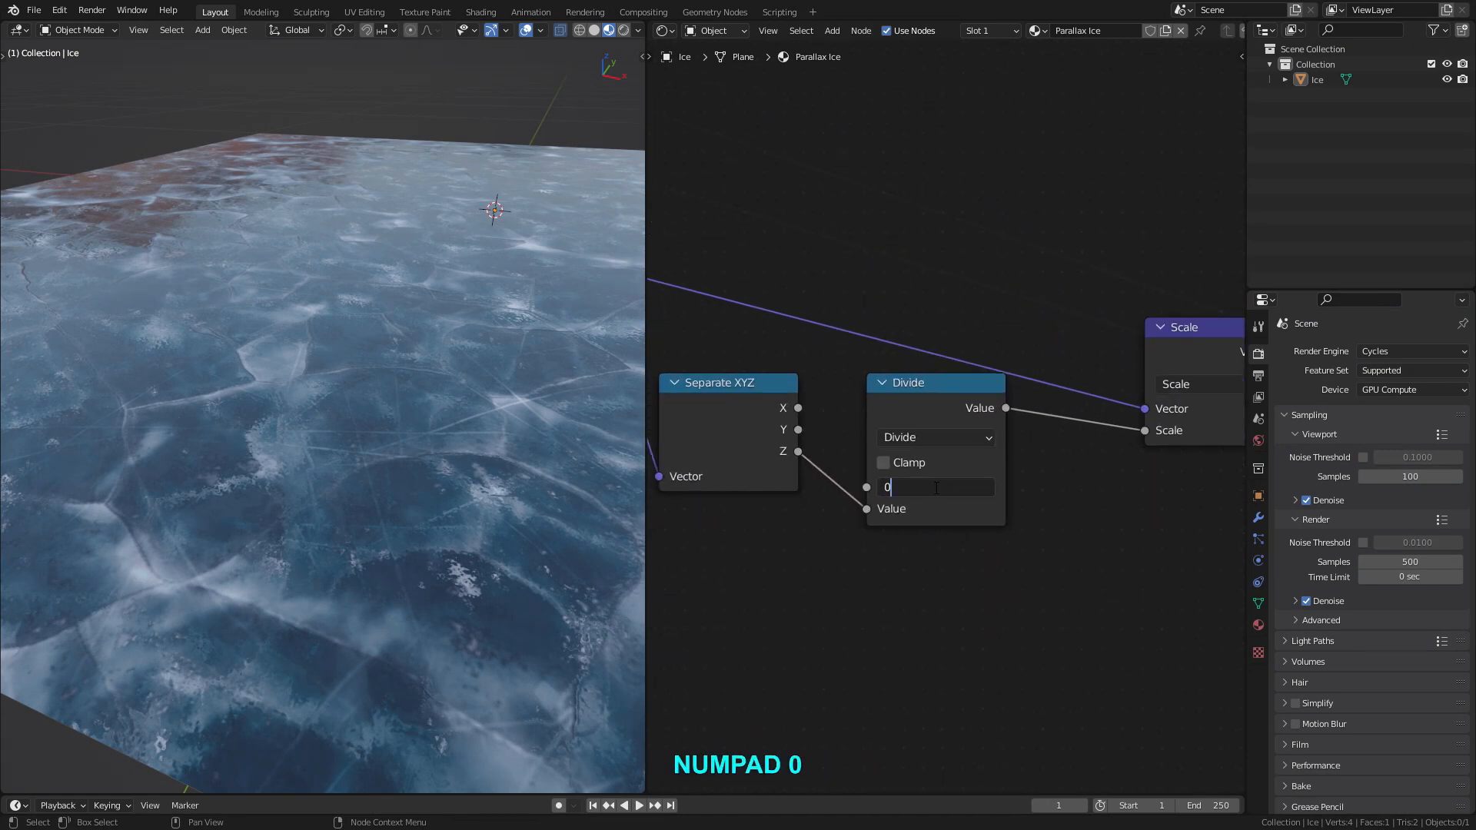
{"action": "key", "text": "Return"}
{"action": "mouse_move", "coordinate": [937, 488]}
{"action": "left_mouse_down", "text": "shift"}
{"action": "mouse_move", "coordinate": [893, 488]}
{"action": "mouse_move", "coordinate": [934, 505]}
{"action": "left_mouse_up", "text": "shift"}
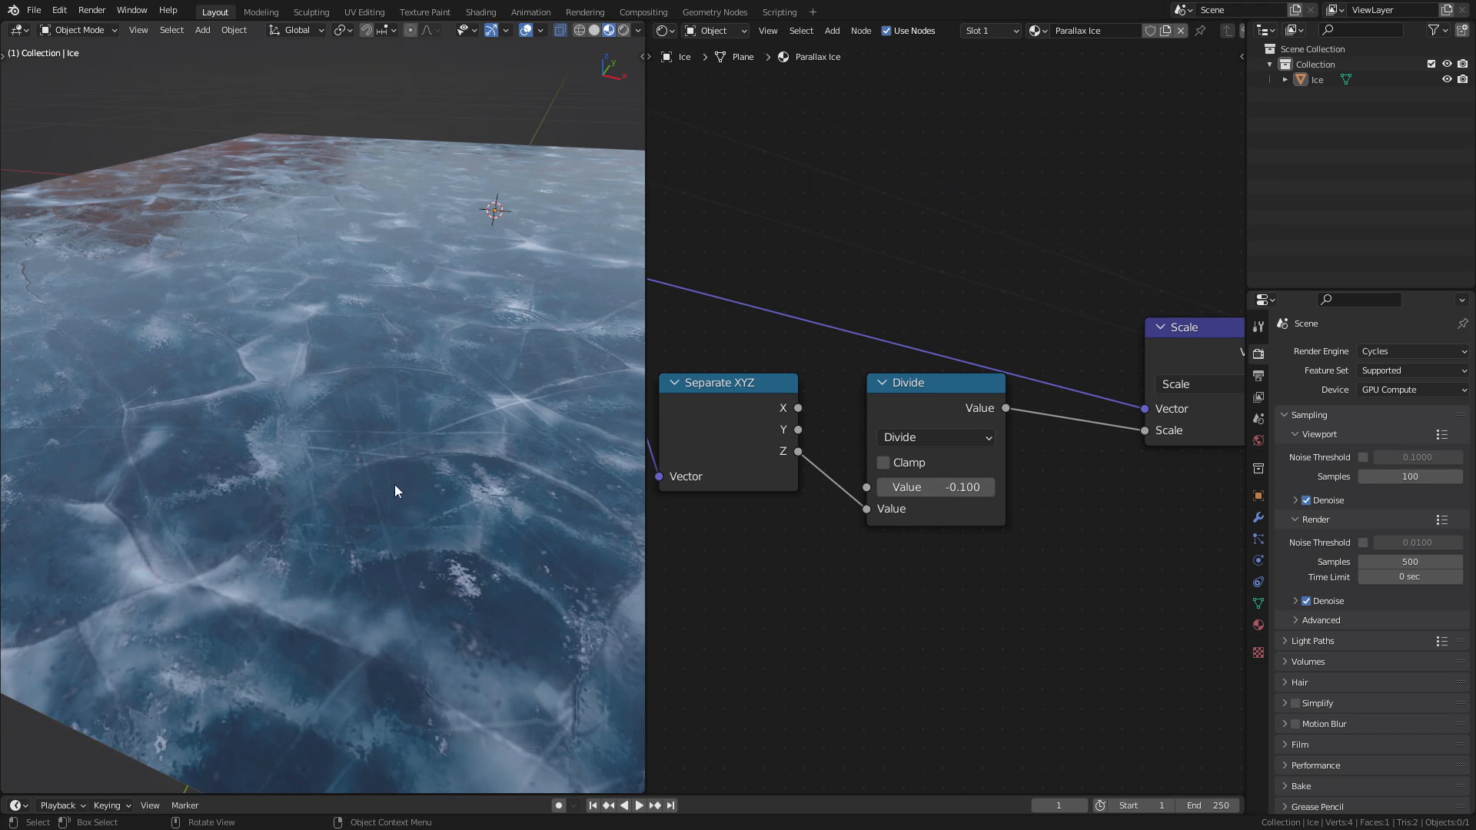
Add a White Noise Texture node below the Reflect node.
{"action": "mouse_move", "coordinate": [362, 483]}
{"action": "middle_mouse_down"}
{"action": "mouse_move", "coordinate": [404, 442]}
{"action": "mouse_move", "coordinate": [421, 453]}
{"action": "mouse_move", "coordinate": [424, 514]}
{"action": "mouse_move", "coordinate": [385, 521]}
{"action": "mouse_move", "coordinate": [362, 482]}
{"action": "mouse_move", "coordinate": [389, 501]}
{"action": "mouse_move", "coordinate": [321, 449]}
{"action": "mouse_move", "coordinate": [336, 492]}
{"action": "mouse_move", "coordinate": [385, 478]}
{"action": "middle_mouse_up"}
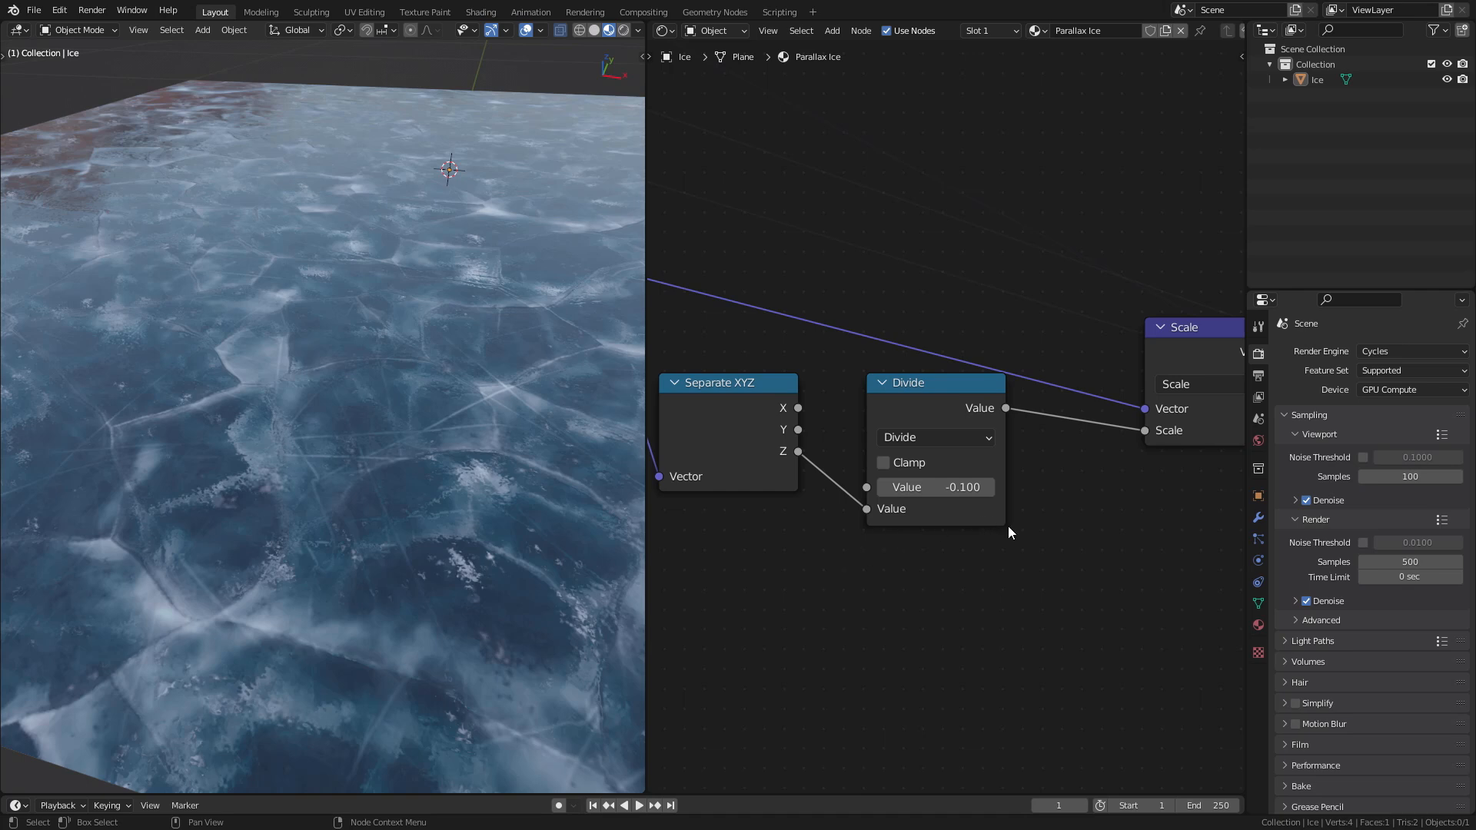
{"action": "scroll", "coordinate": [907, 503], "scroll_direction": "down", "scroll_amount": 3}
{"action": "middle_click_drag", "start_coordinate": [907, 503], "coordinate": [933, 417]}
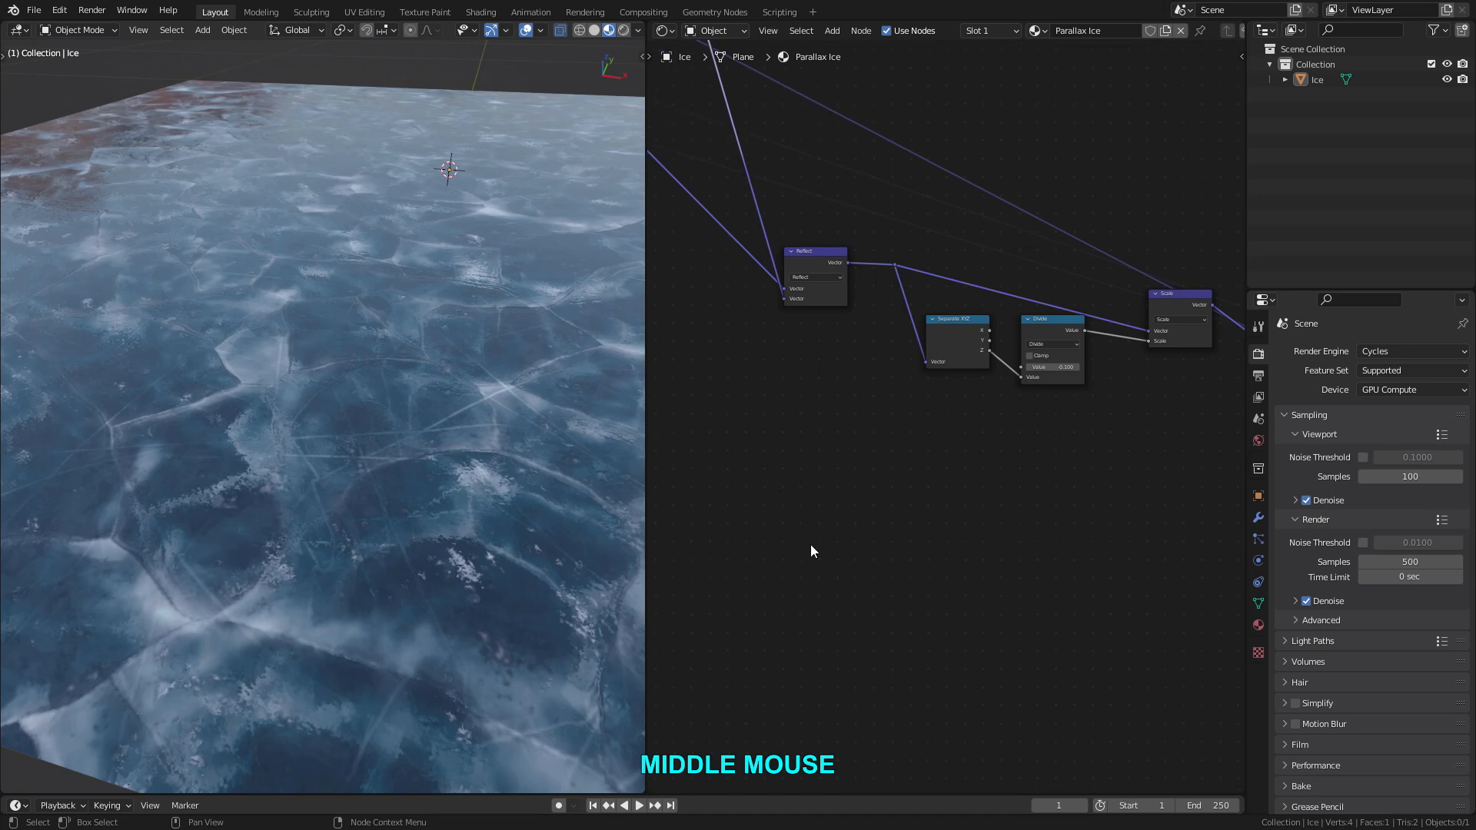
{"action": "key", "text": "shift"}
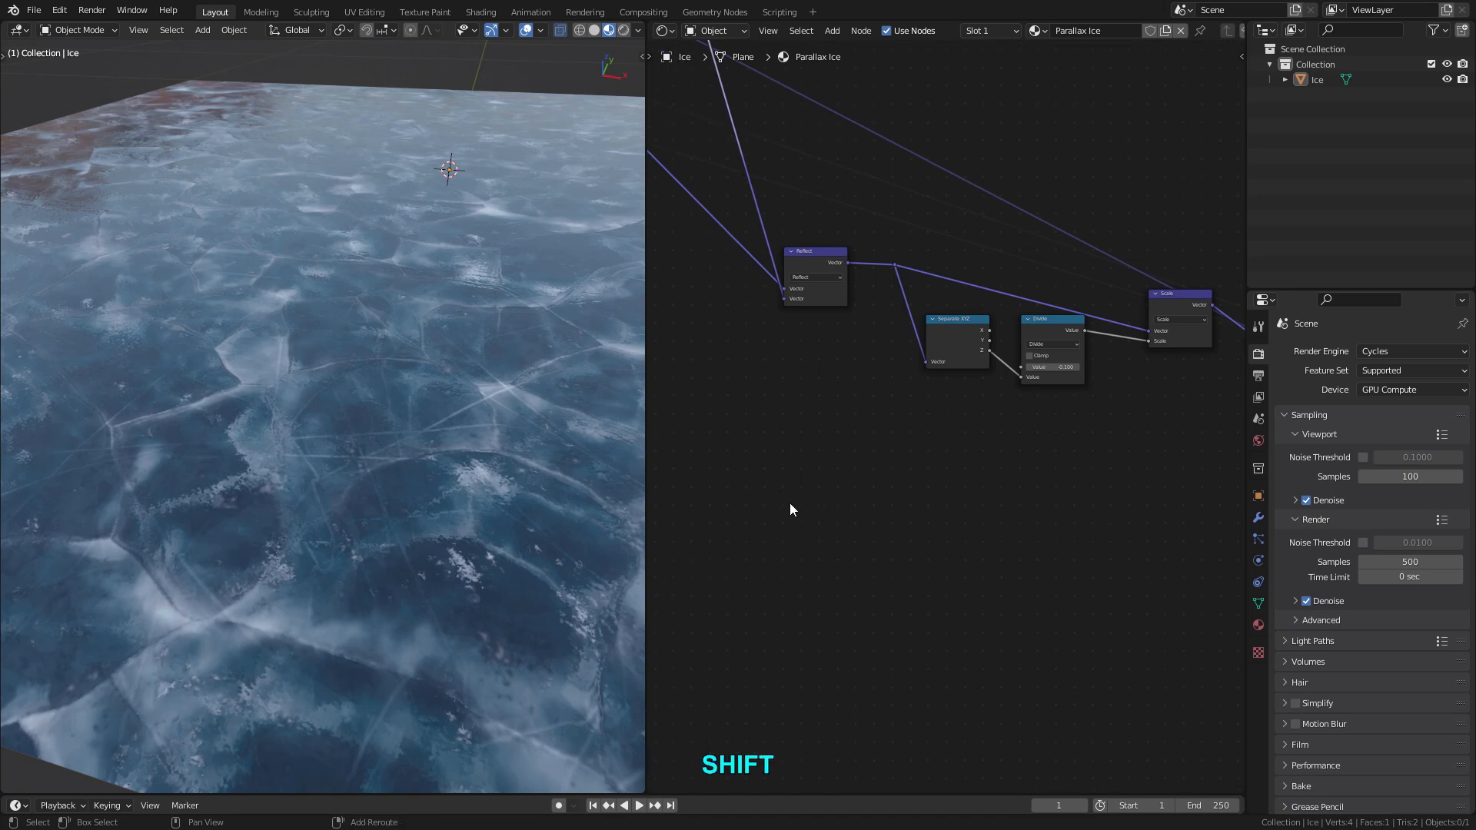
{"action": "key", "text": "shift+a"}
{"action": "mouse_move", "coordinate": [774, 457]}
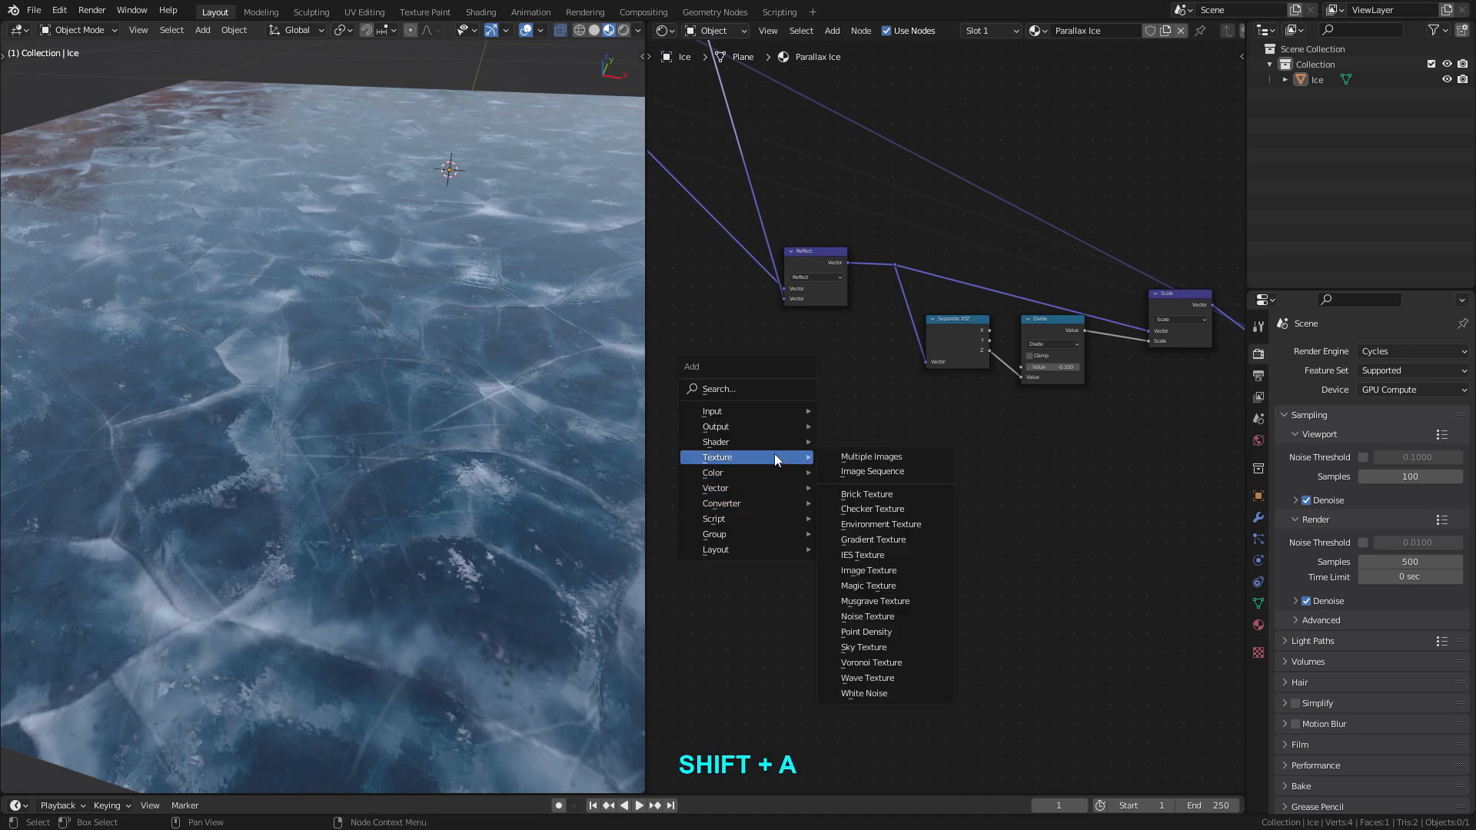
{"action": "left_click", "coordinate": [892, 689]}
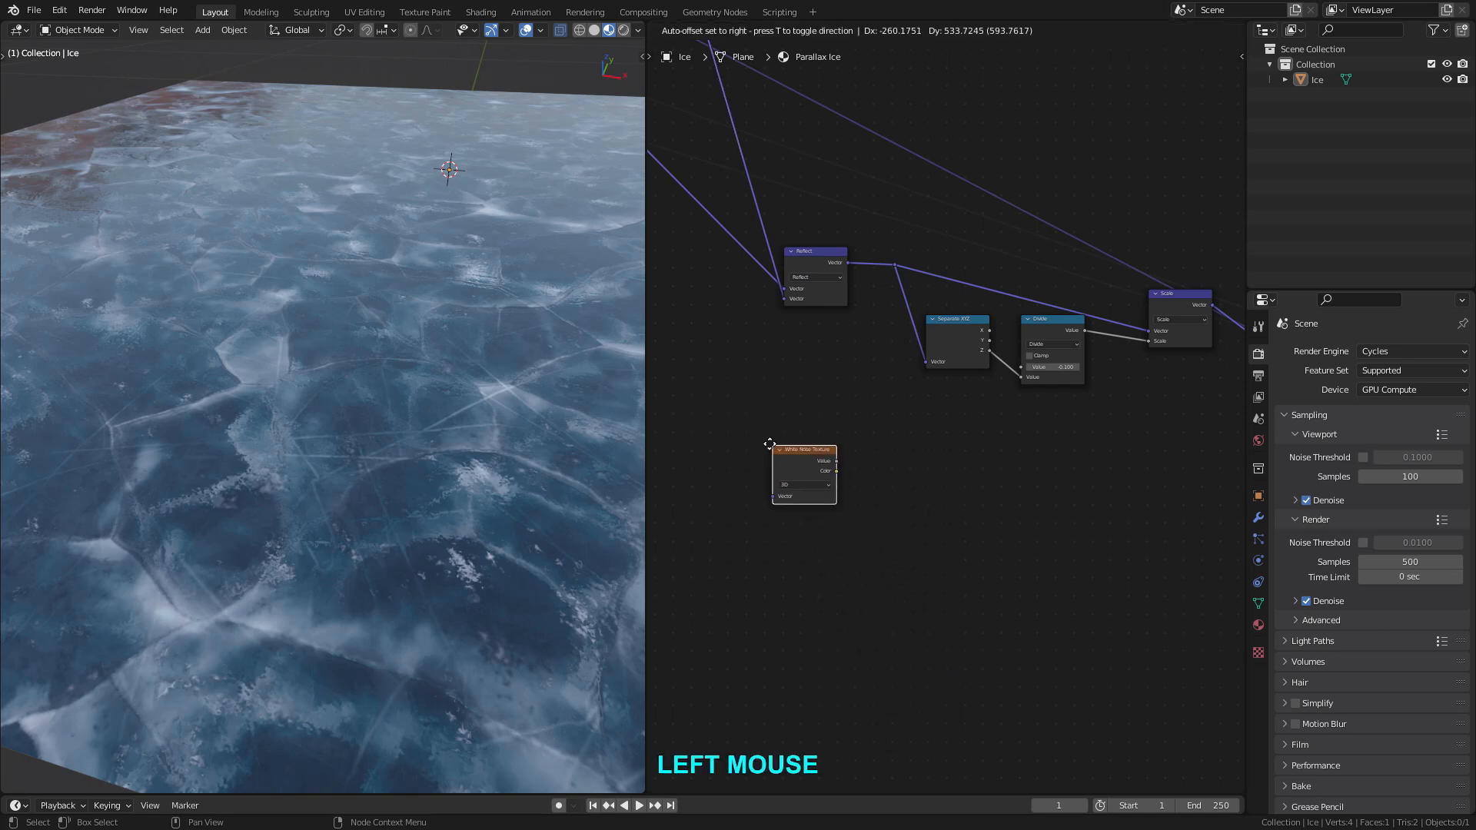
{"action": "left_click", "coordinate": [807, 476]}
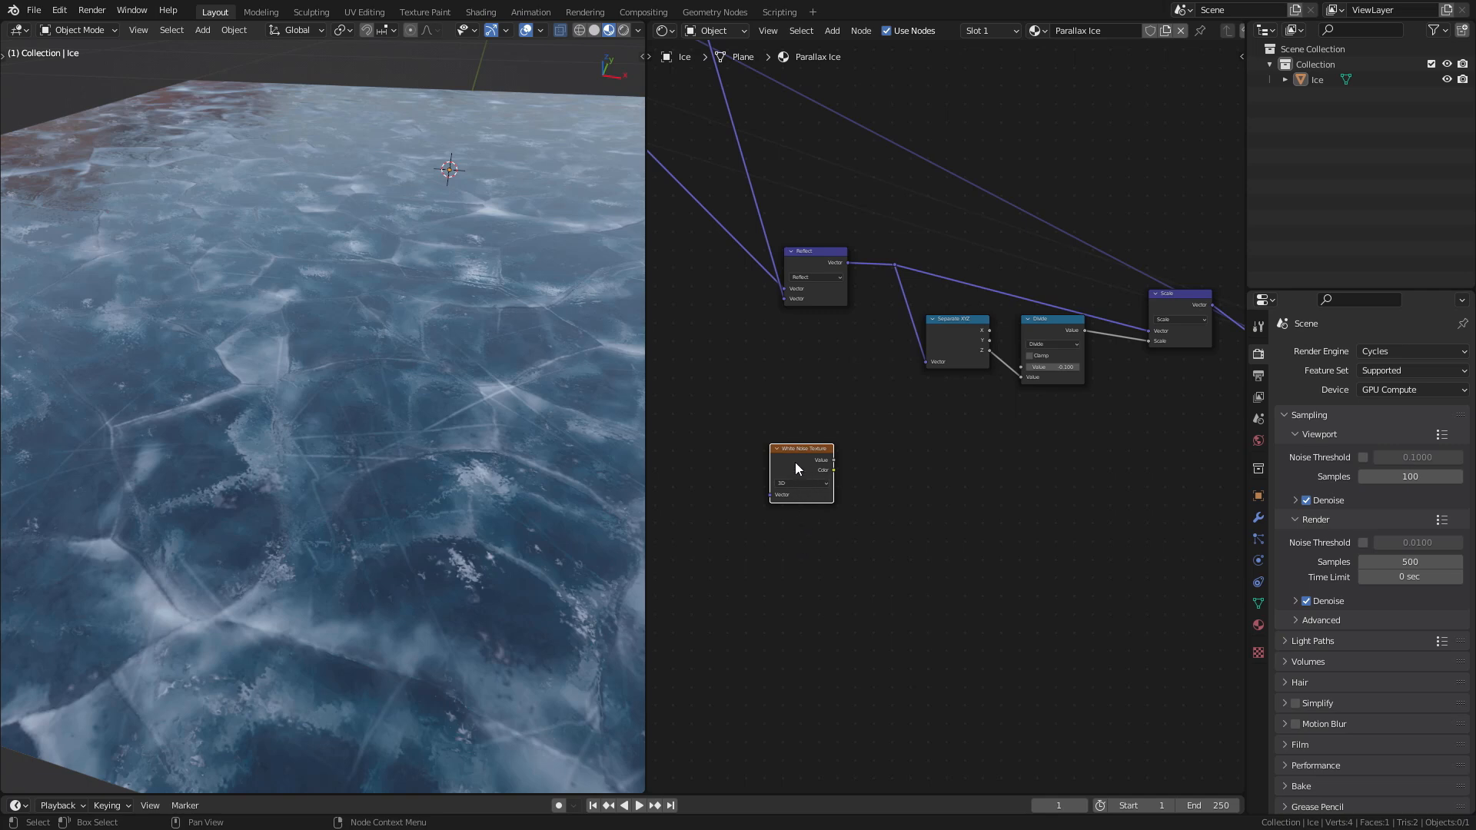
Link the Geometry node's Position output to the White Noise Texture's Vector input.
{"action": "middle_click_drag", "start_coordinate": [801, 463], "coordinate": [922, 439]}
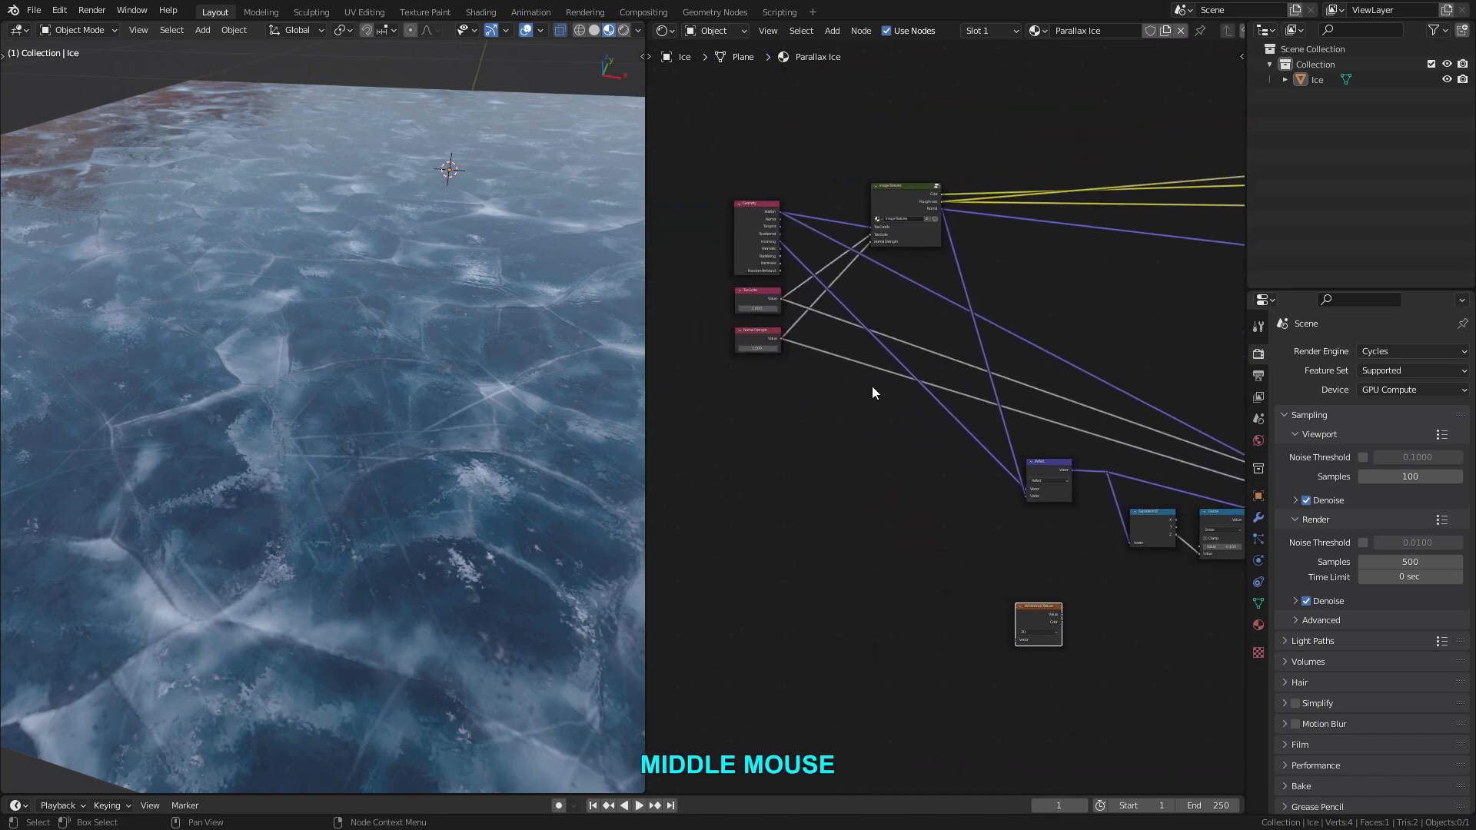
{"action": "scroll", "coordinate": [846, 331], "scroll_direction": "up", "scroll_amount": 1}
{"action": "left_click", "coordinate": [749, 192], "text": "shift"}
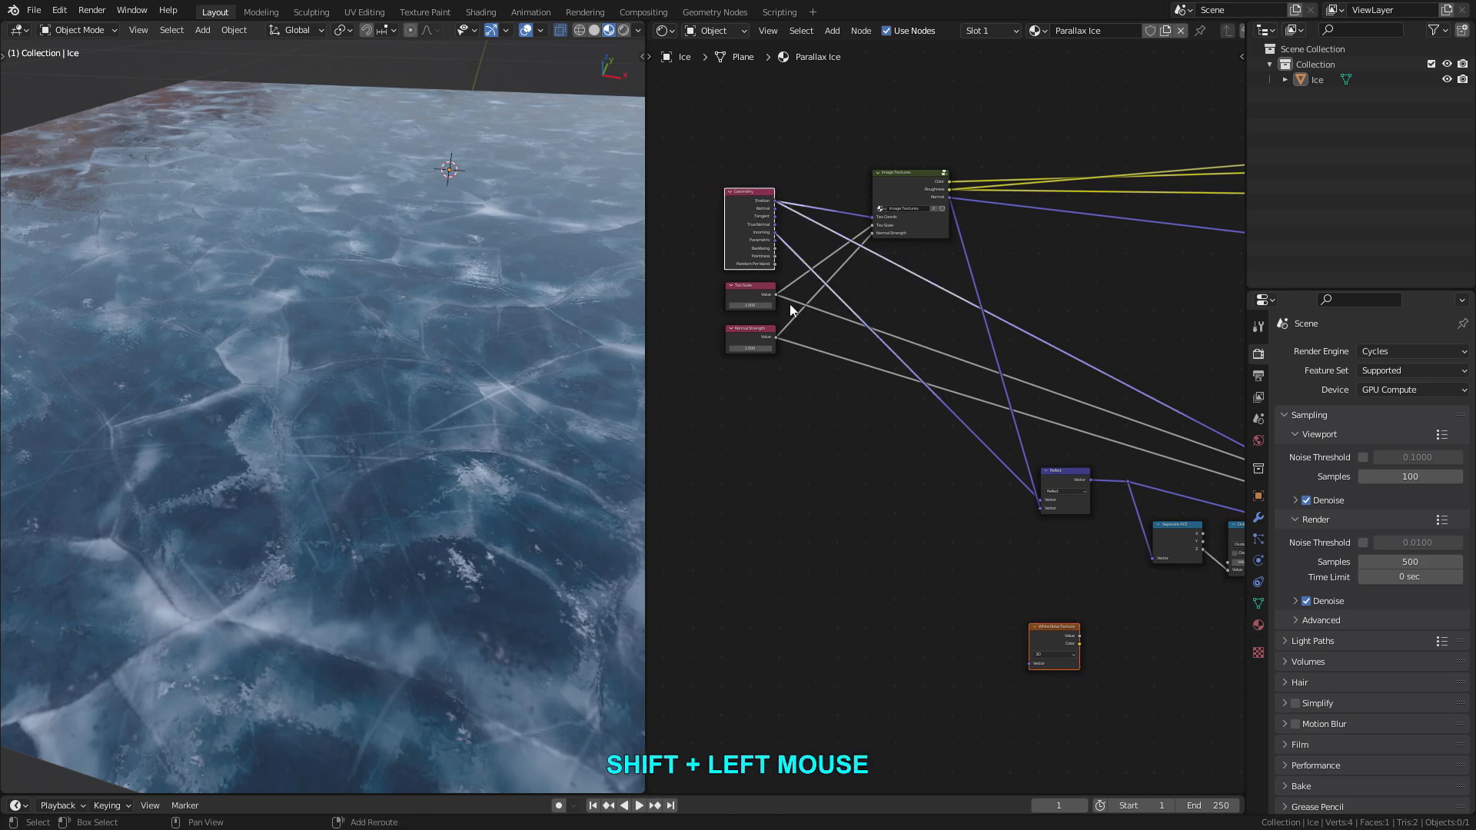
{"action": "key", "text": "f"}
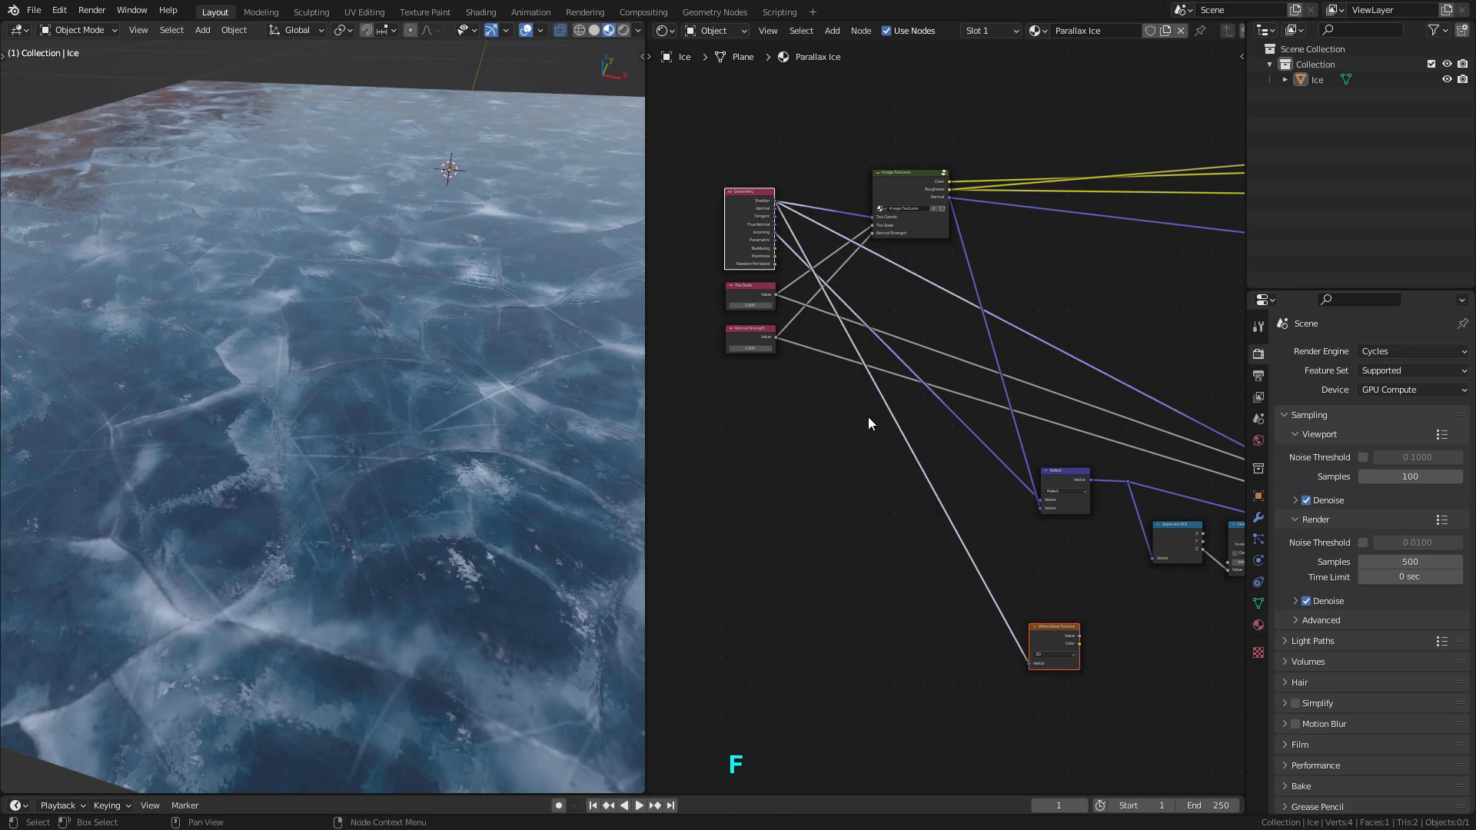
{"action": "scroll", "coordinate": [807, 233], "scroll_direction": "up", "scroll_amount": 3}
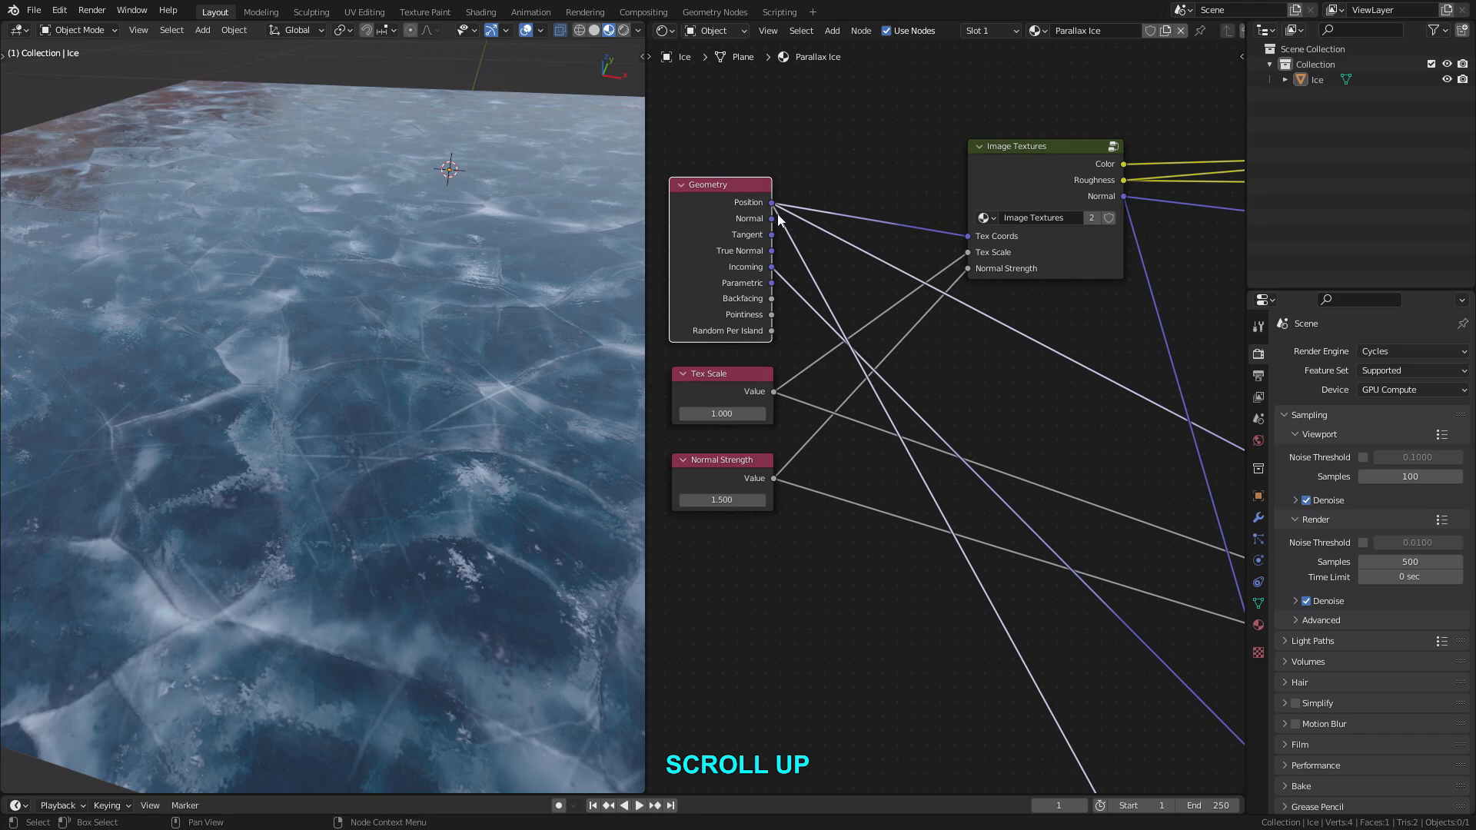
{"action": "scroll", "coordinate": [799, 252], "scroll_direction": "down", "scroll_amount": 2}
{"action": "middle_click_drag", "start_coordinate": [983, 525], "coordinate": [770, 141]}
{"action": "scroll", "coordinate": [946, 454], "scroll_direction": "up", "scroll_amount": 4}
{"action": "middle_click_drag", "start_coordinate": [957, 446], "coordinate": [966, 455]}
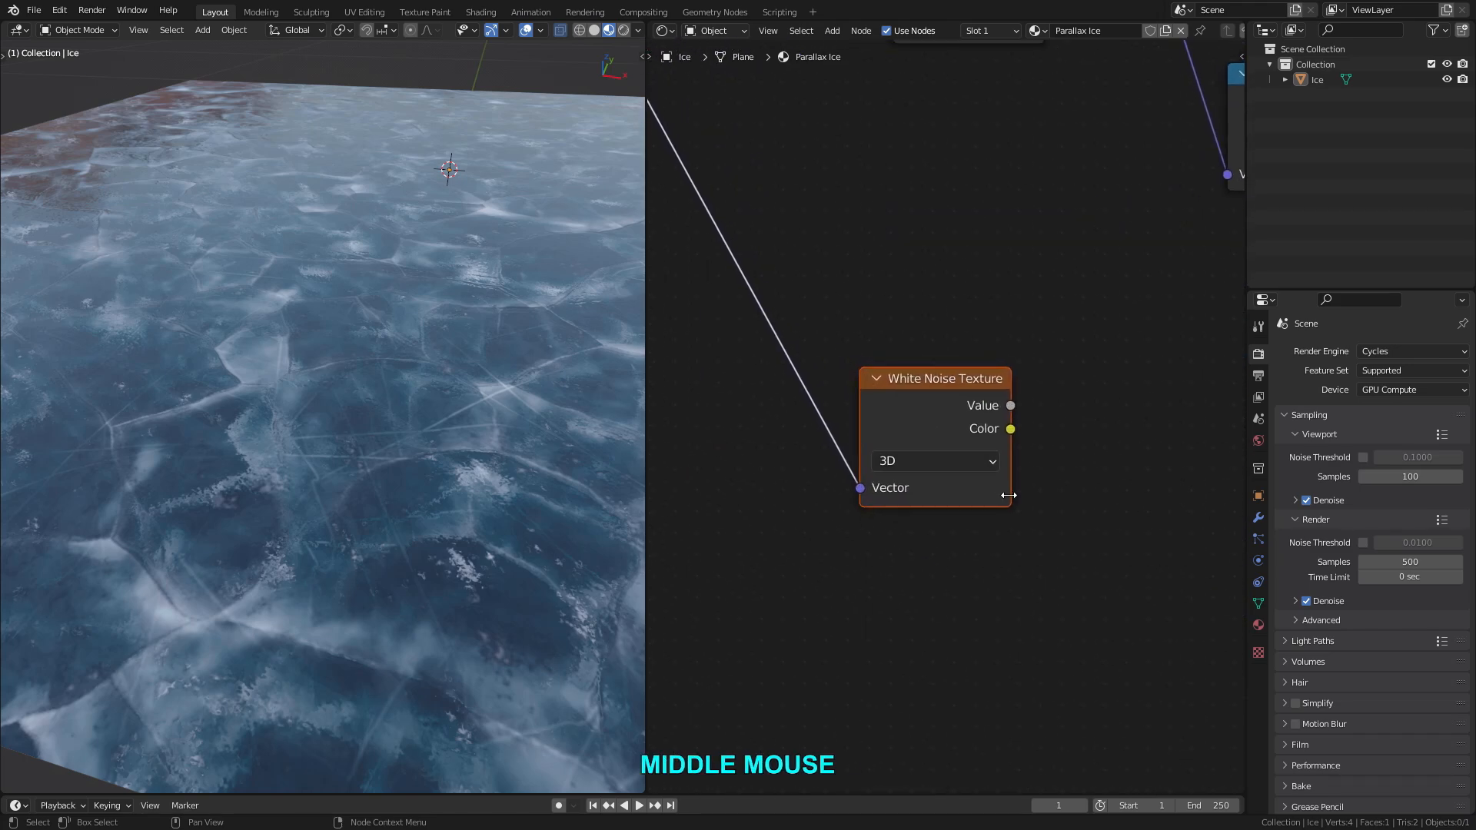
Preview the White Noise Texture's Value output on the ice plane and inspect the noise pattern.
{"action": "left_click", "coordinate": [943, 386], "text": "ctrl+shift"}
{"action": "middle_click_drag", "start_coordinate": [417, 316], "coordinate": [358, 340]}
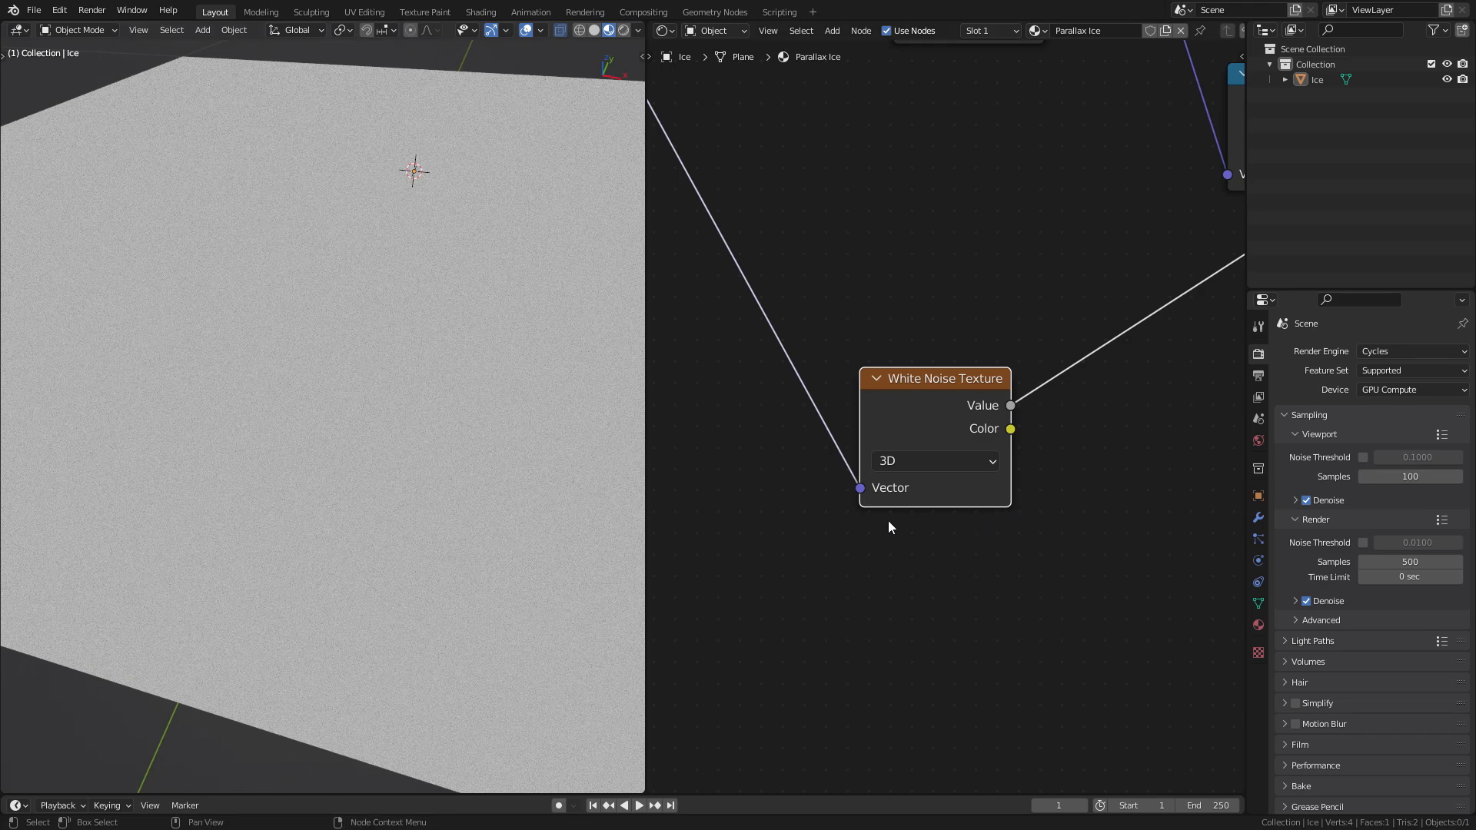
{"action": "mouse_move", "coordinate": [380, 405]}
{"action": "middle_mouse_down"}
{"action": "mouse_move", "coordinate": [340, 399]}
{"action": "mouse_move", "coordinate": [390, 410]}
{"action": "mouse_move", "coordinate": [366, 384]}
{"action": "mouse_move", "coordinate": [381, 374]}
{"action": "mouse_move", "coordinate": [377, 405]}
{"action": "mouse_move", "coordinate": [367, 381]}
{"action": "middle_mouse_up"}
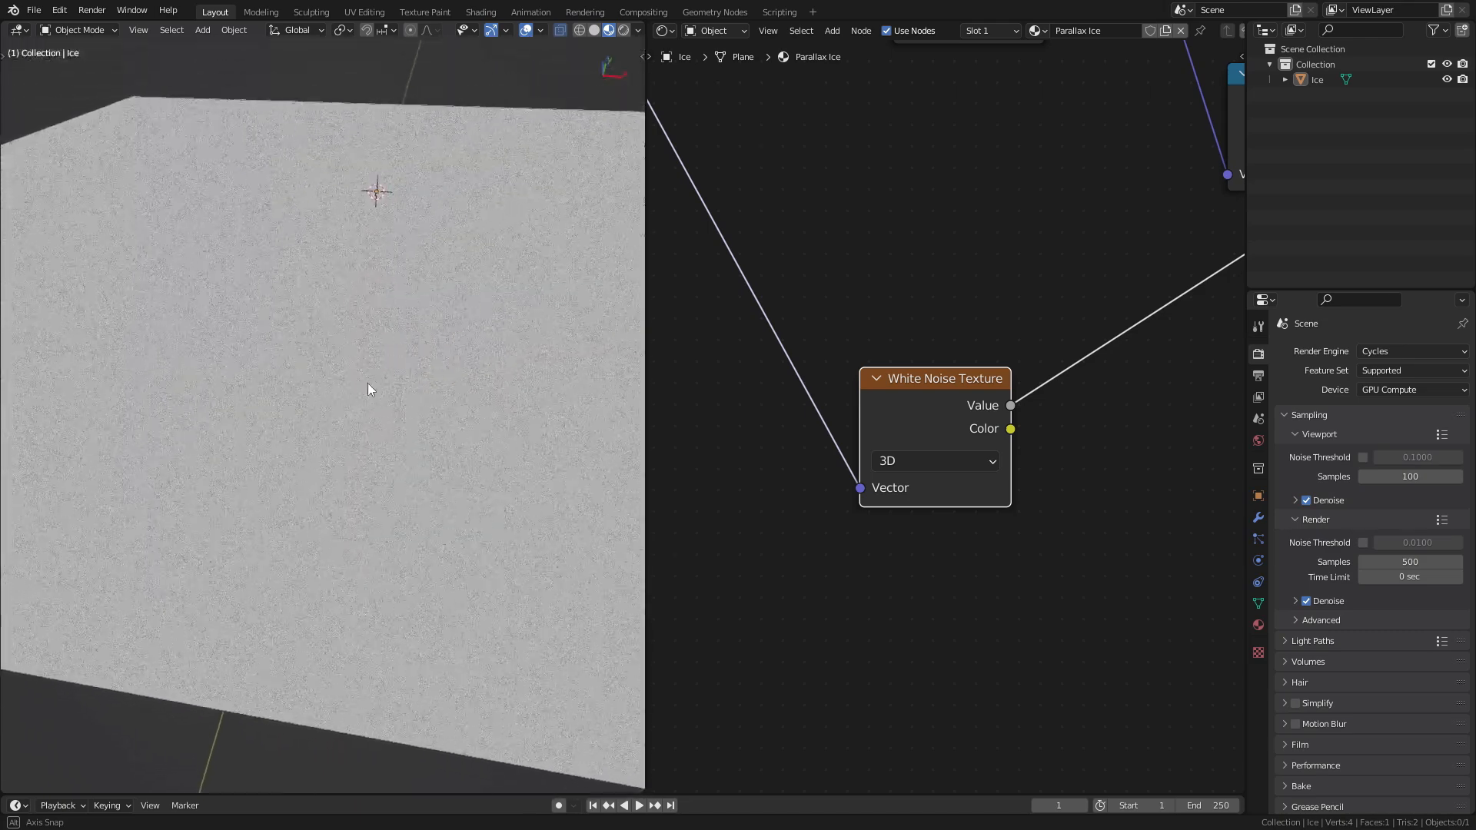
{"action": "scroll", "coordinate": [372, 391], "scroll_direction": "down", "scroll_amount": 2}
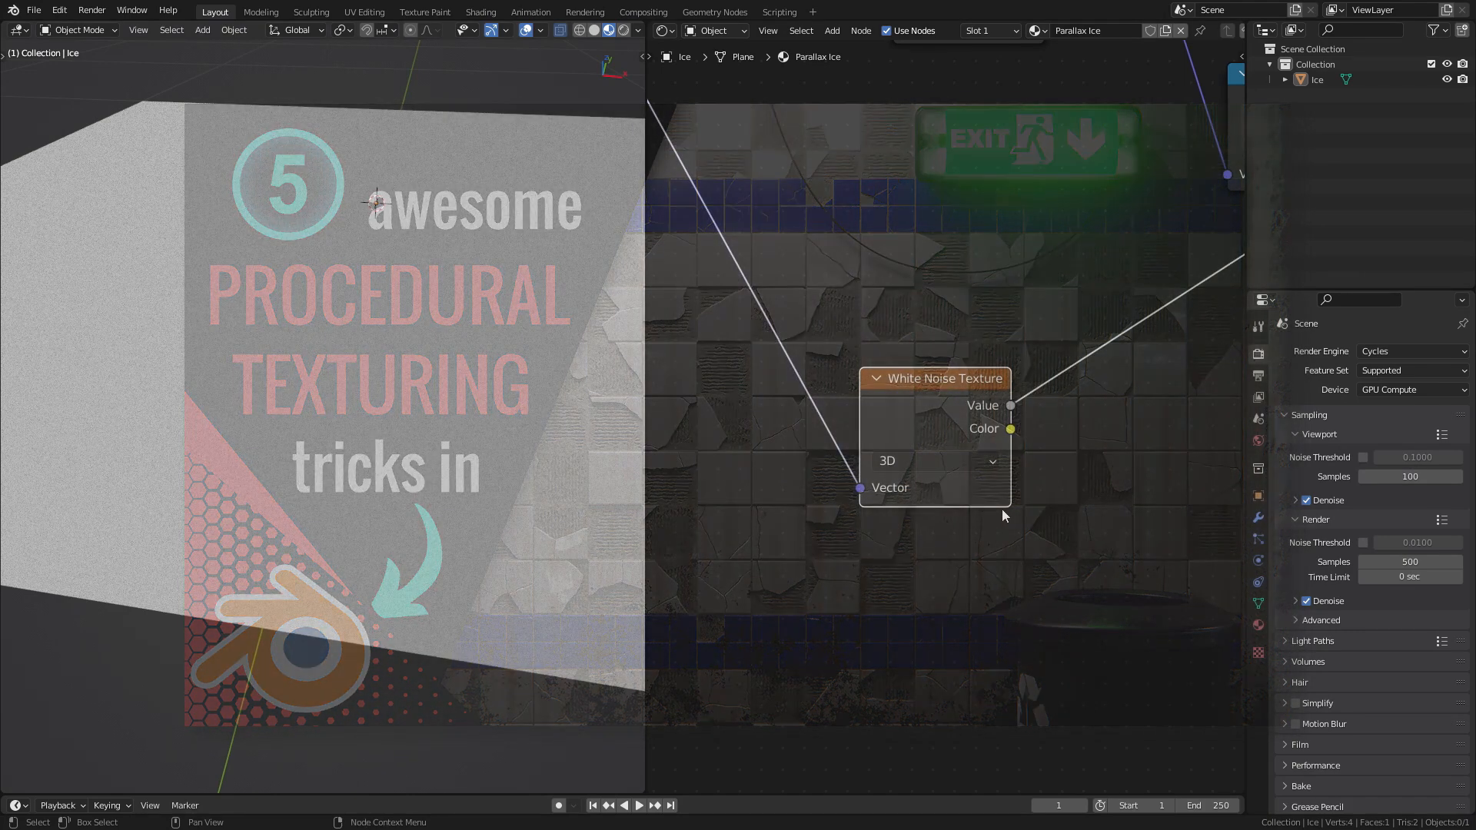
Preview the Color output of the depth layer's Image Textures node, between the Subtract and Bright/Contrast nodes.
{"action": "scroll", "coordinate": [1009, 507], "scroll_direction": "down", "scroll_amount": 3}
{"action": "scroll", "coordinate": [1009, 506], "scroll_direction": "down", "scroll_amount": 2}
{"action": "middle_click_drag", "start_coordinate": [1054, 495], "coordinate": [917, 425]}
{"action": "scroll", "coordinate": [952, 398], "scroll_direction": "up", "scroll_amount": 2}
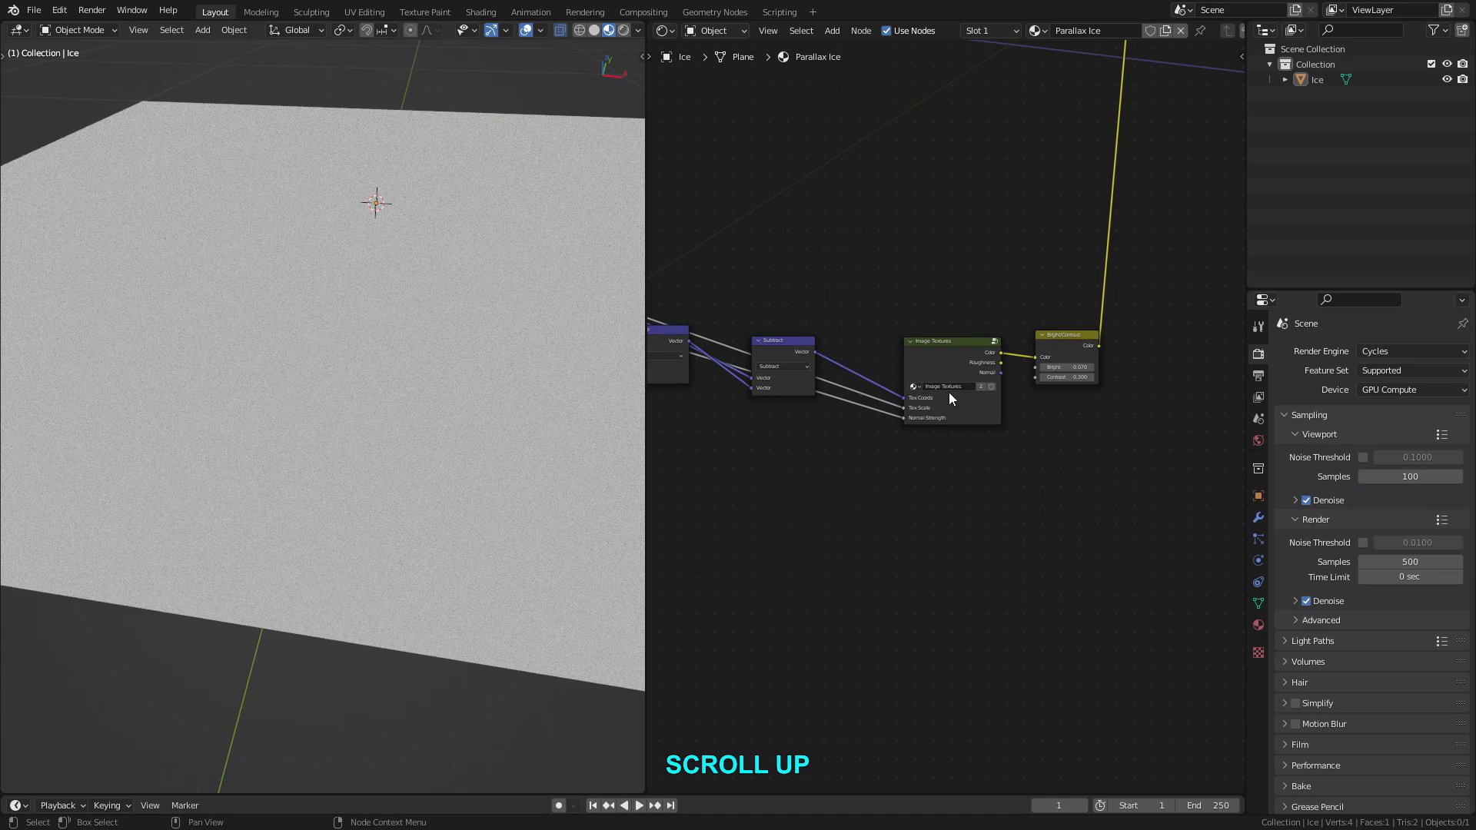
{"action": "left_click", "coordinate": [958, 343], "text": "ctrl+shift"}
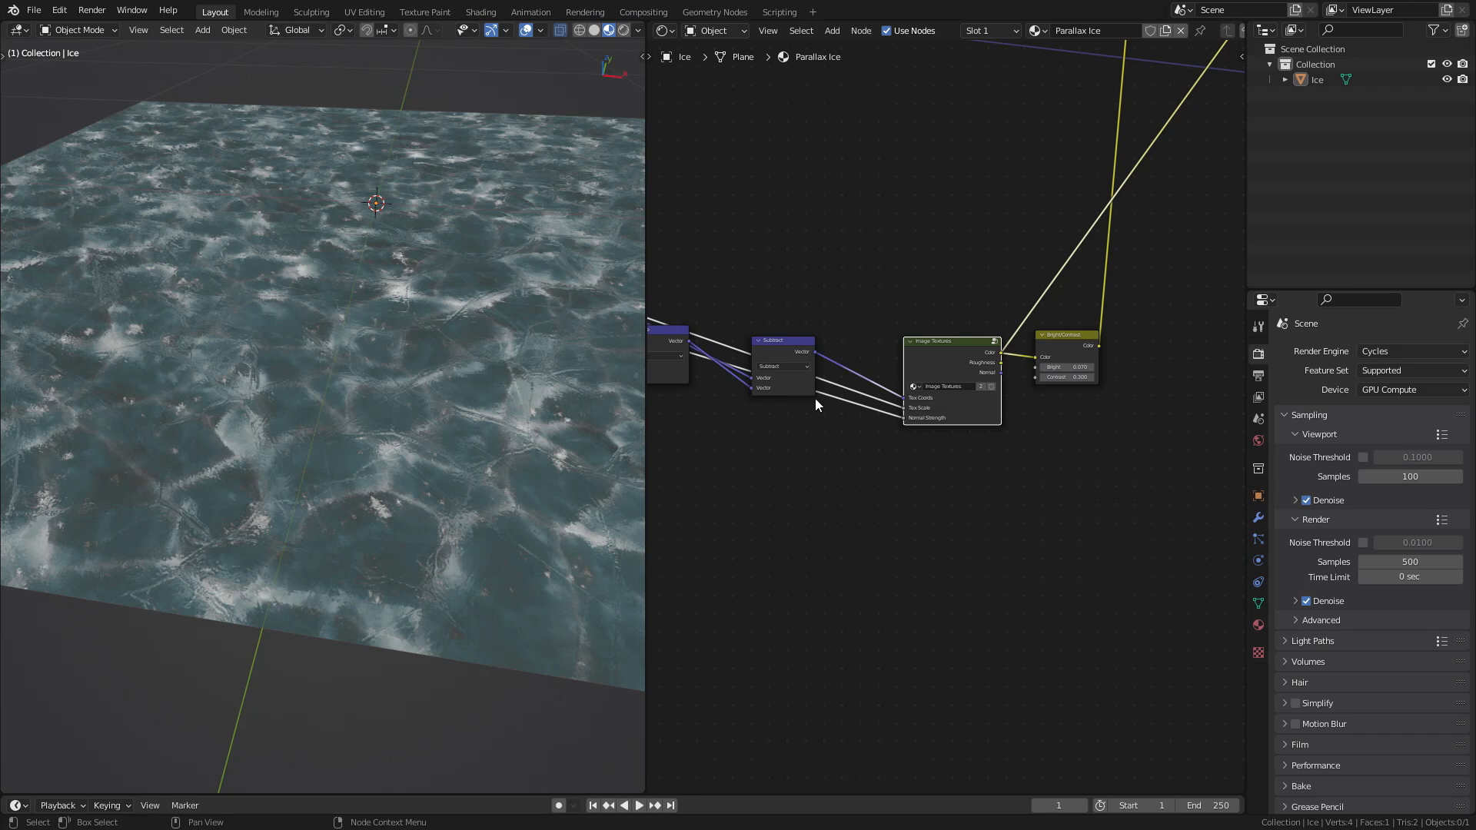
Add a Map Range node beside the White Noise Texture node, below Separate XYZ.
{"action": "middle_click_drag", "start_coordinate": [726, 447], "coordinate": [931, 469]}
{"action": "scroll", "coordinate": [945, 460], "scroll_direction": "up", "scroll_amount": 1}
{"action": "scroll", "coordinate": [929, 470], "scroll_direction": "up", "scroll_amount": 1}
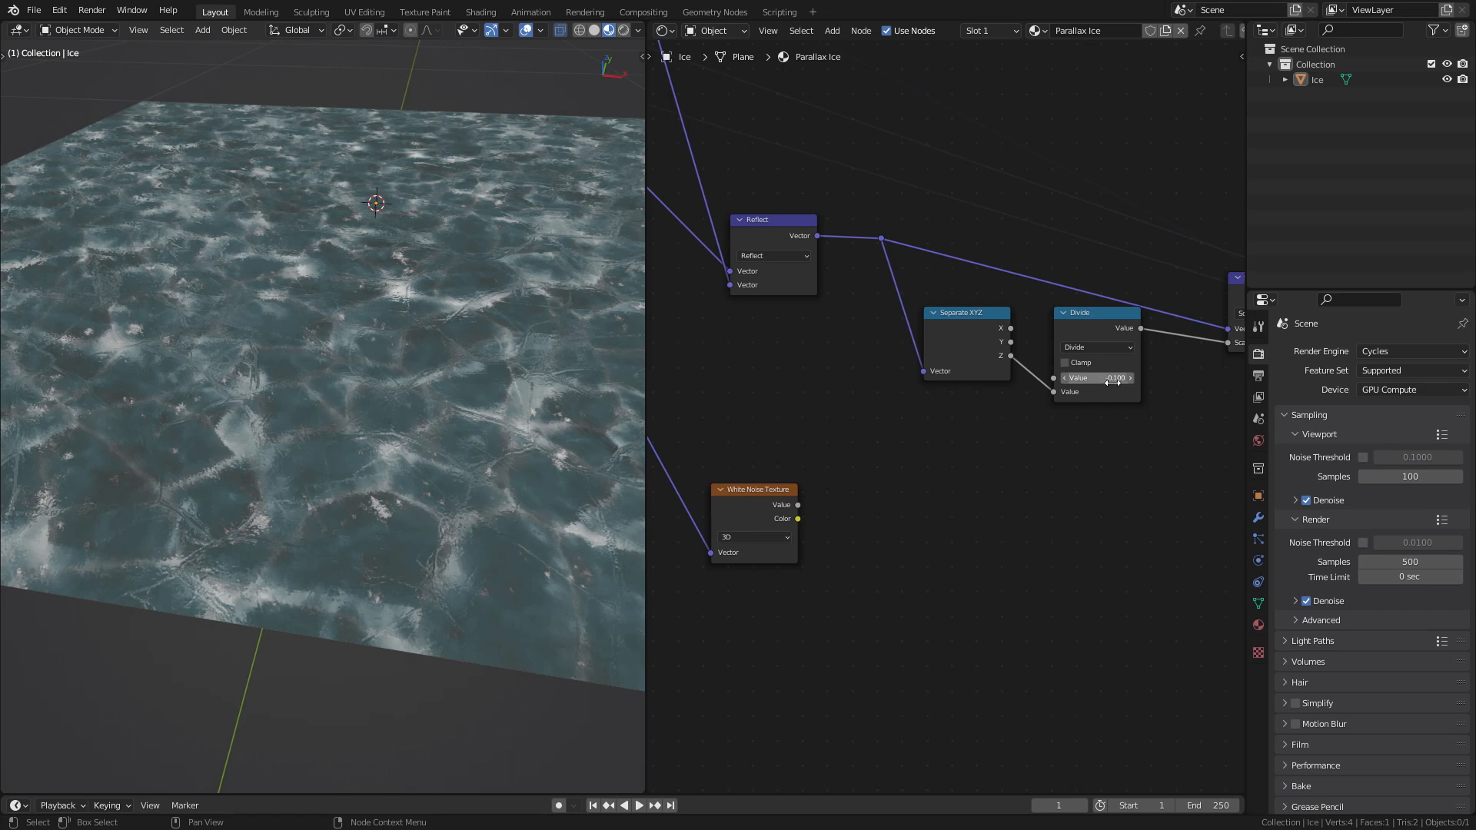
{"action": "key", "text": "minus"}
{"action": "key", "text": "shift+a"}
{"action": "mouse_move", "coordinate": [786, 529]}
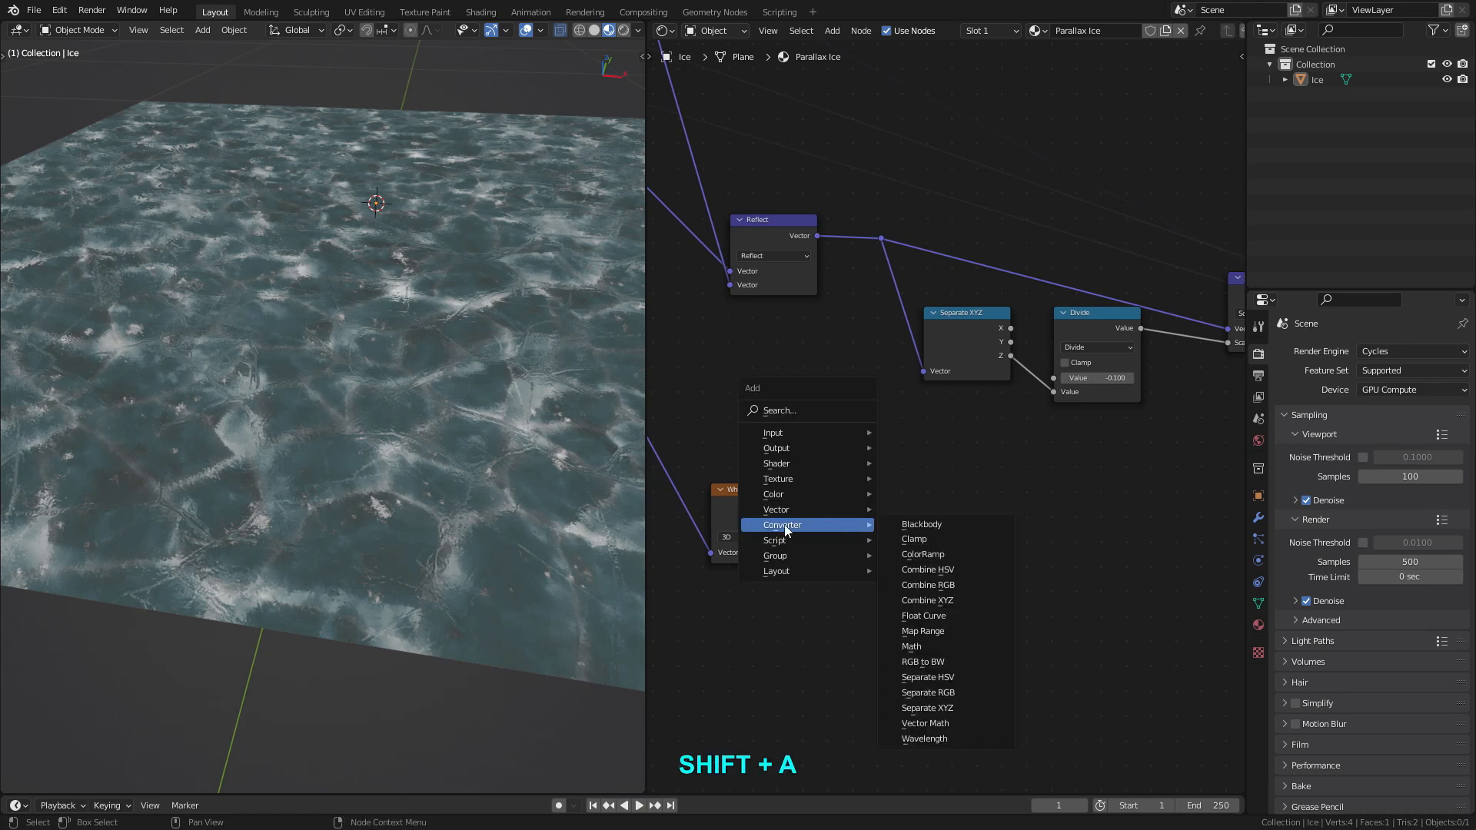
{"action": "left_click", "coordinate": [967, 630]}
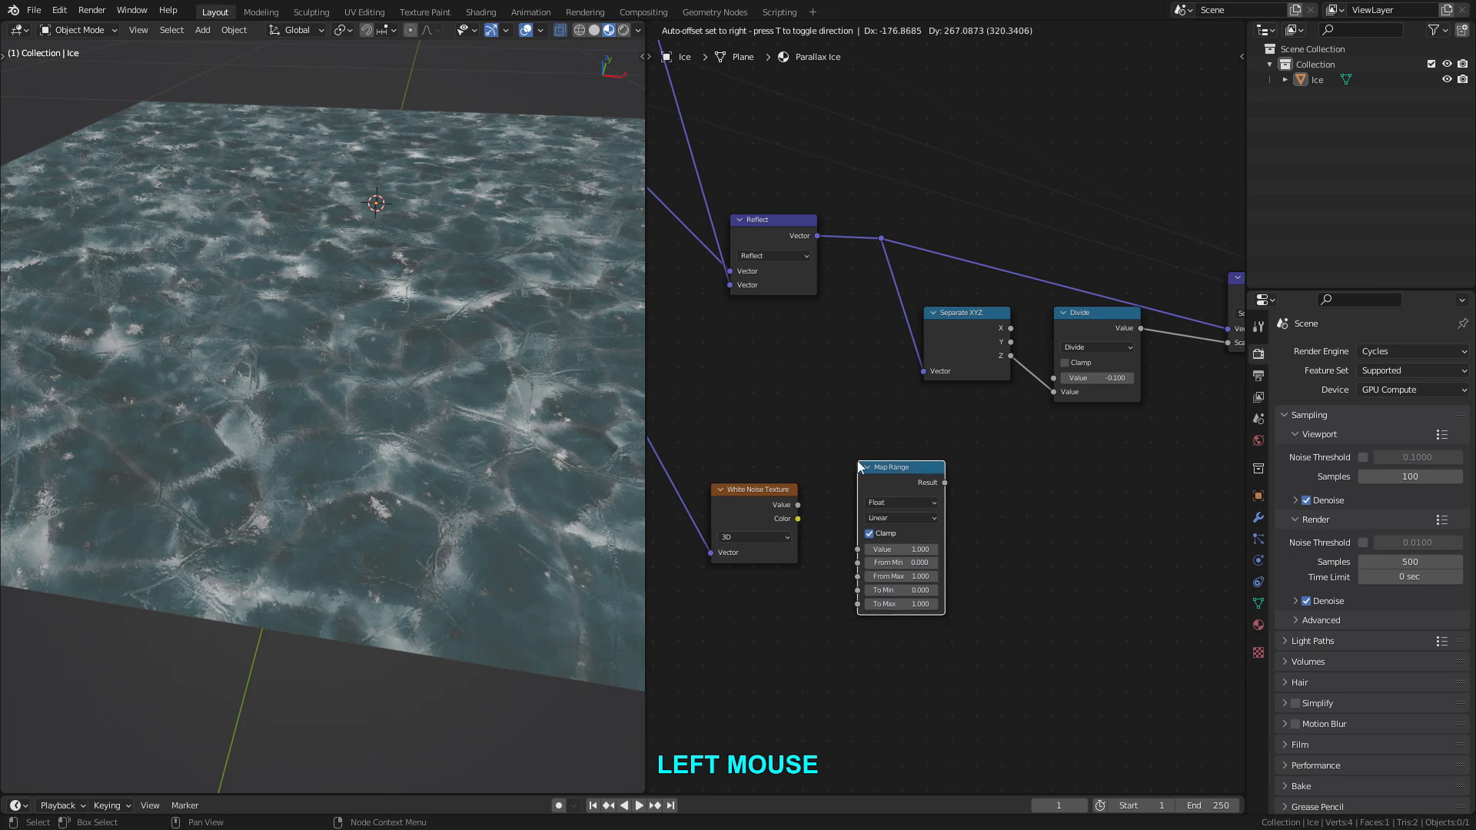
{"action": "left_click", "coordinate": [857, 462]}
{"action": "scroll", "coordinate": [837, 496], "scroll_direction": "up", "scroll_amount": 2}
{"action": "middle_click_drag", "start_coordinate": [833, 502], "coordinate": [852, 492]}
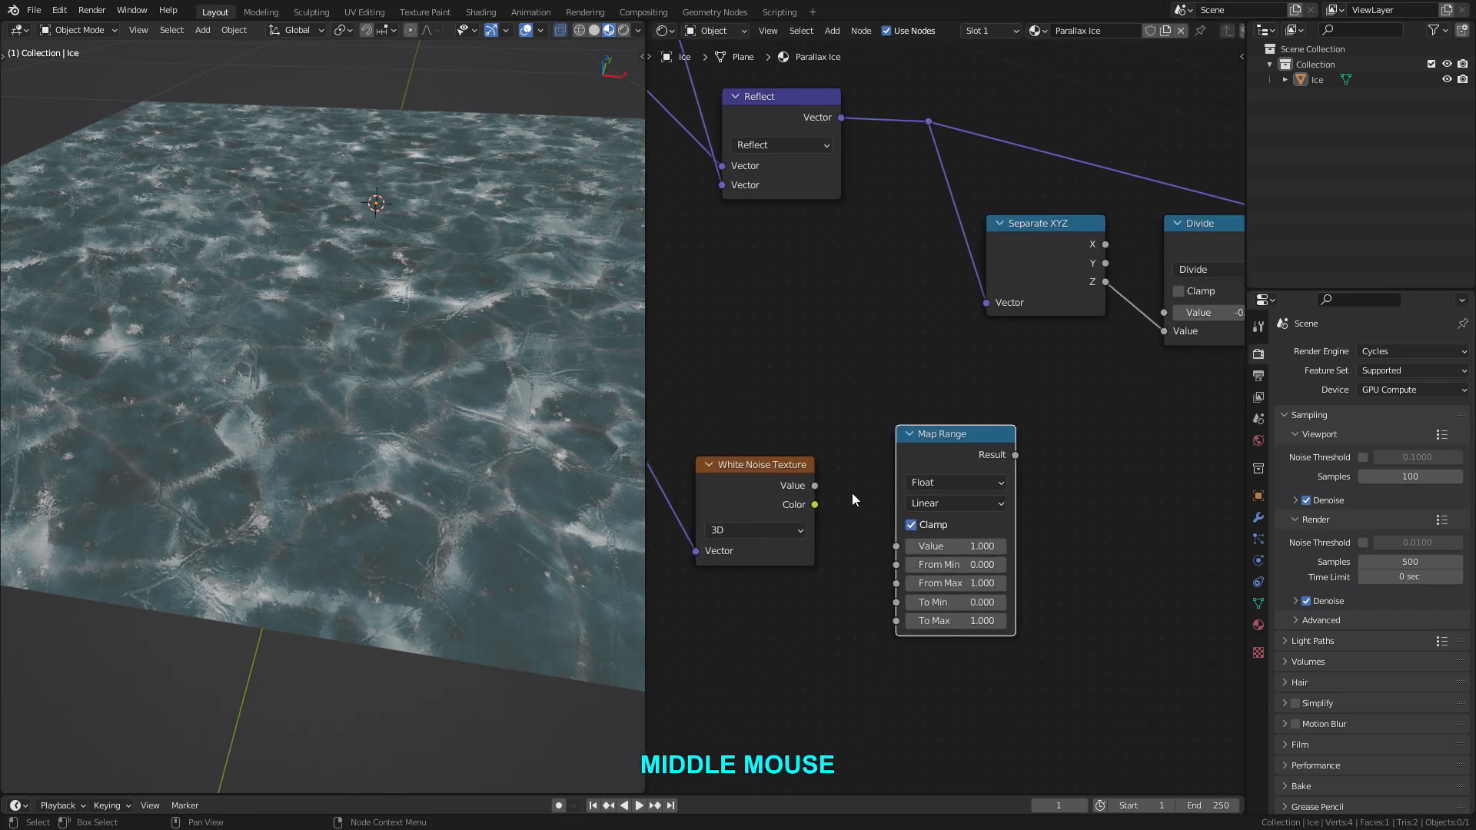
Link the White Noise Texture's Value output to the Map Range node's Value input and set To Max to -1.
{"action": "left_click_drag", "start_coordinate": [815, 485], "coordinate": [898, 546]}
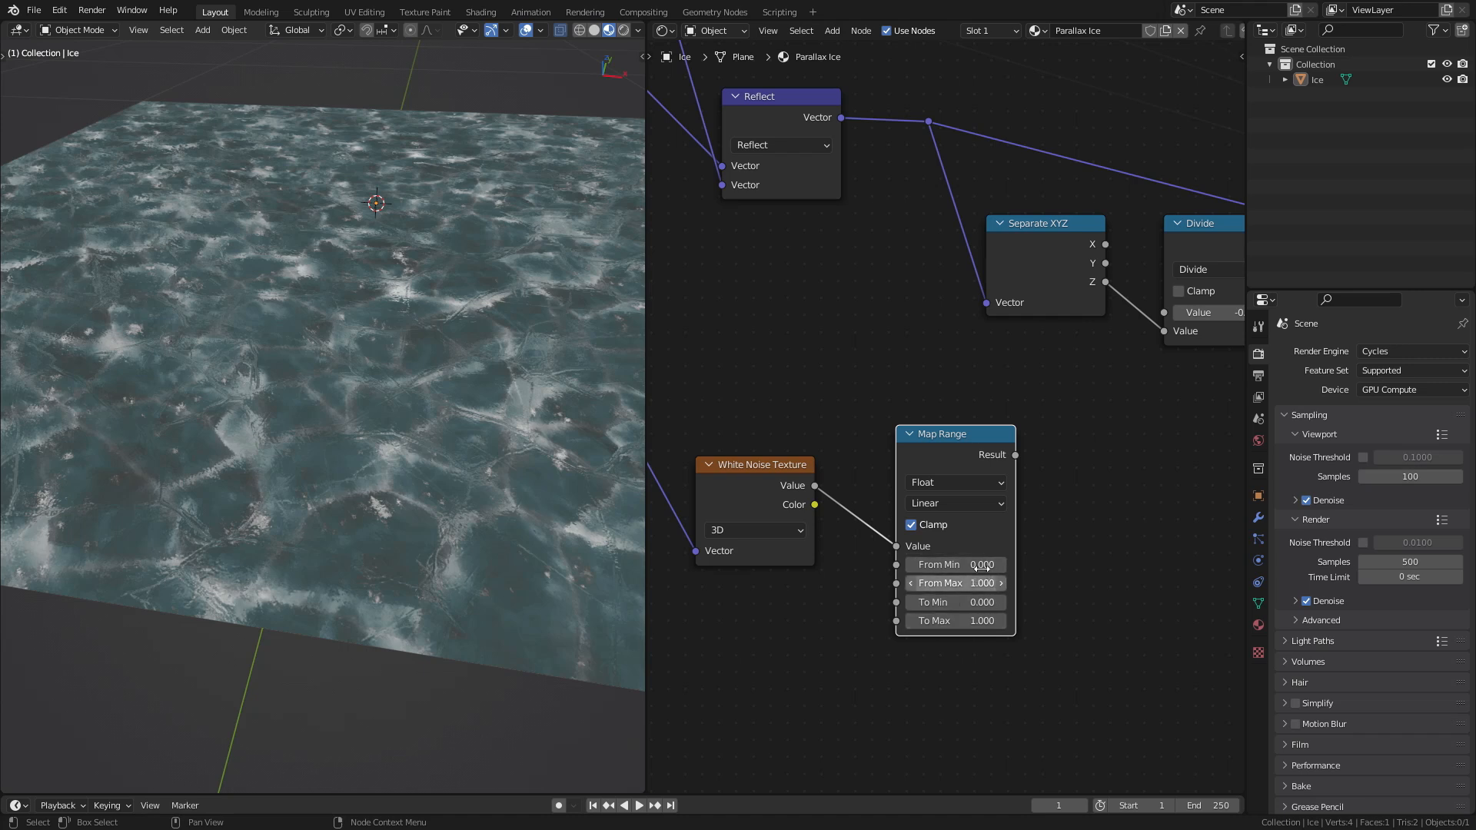
{"action": "left_click", "coordinate": [981, 622]}
{"action": "type", "text": "-1"}
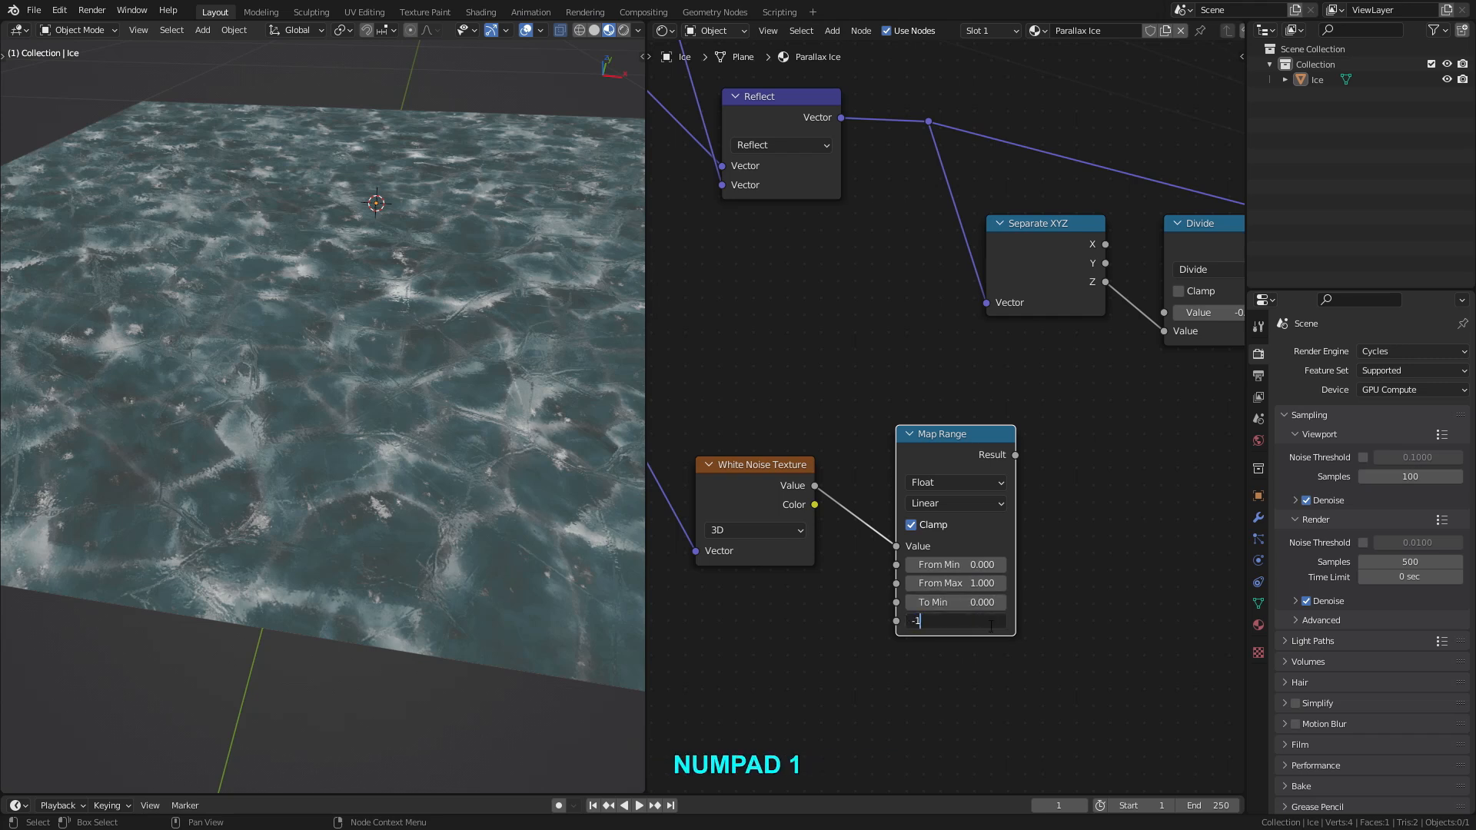
{"action": "key", "text": "Return"}
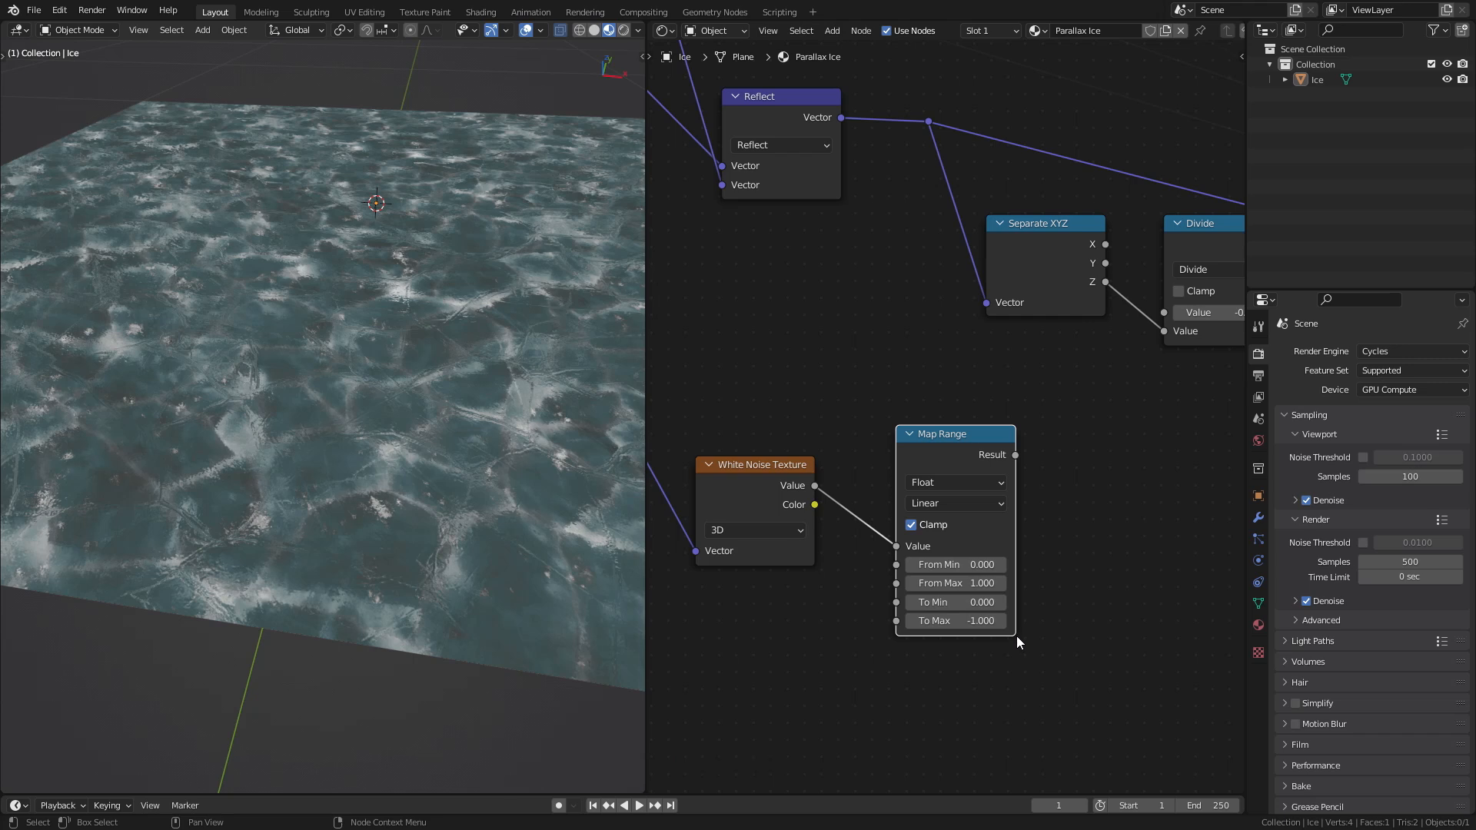
Link the Map Range Result to the Divide node's first Value input and display the ice plane in Rendered shading.
{"action": "middle_click_drag", "start_coordinate": [1113, 460], "coordinate": [1010, 464]}
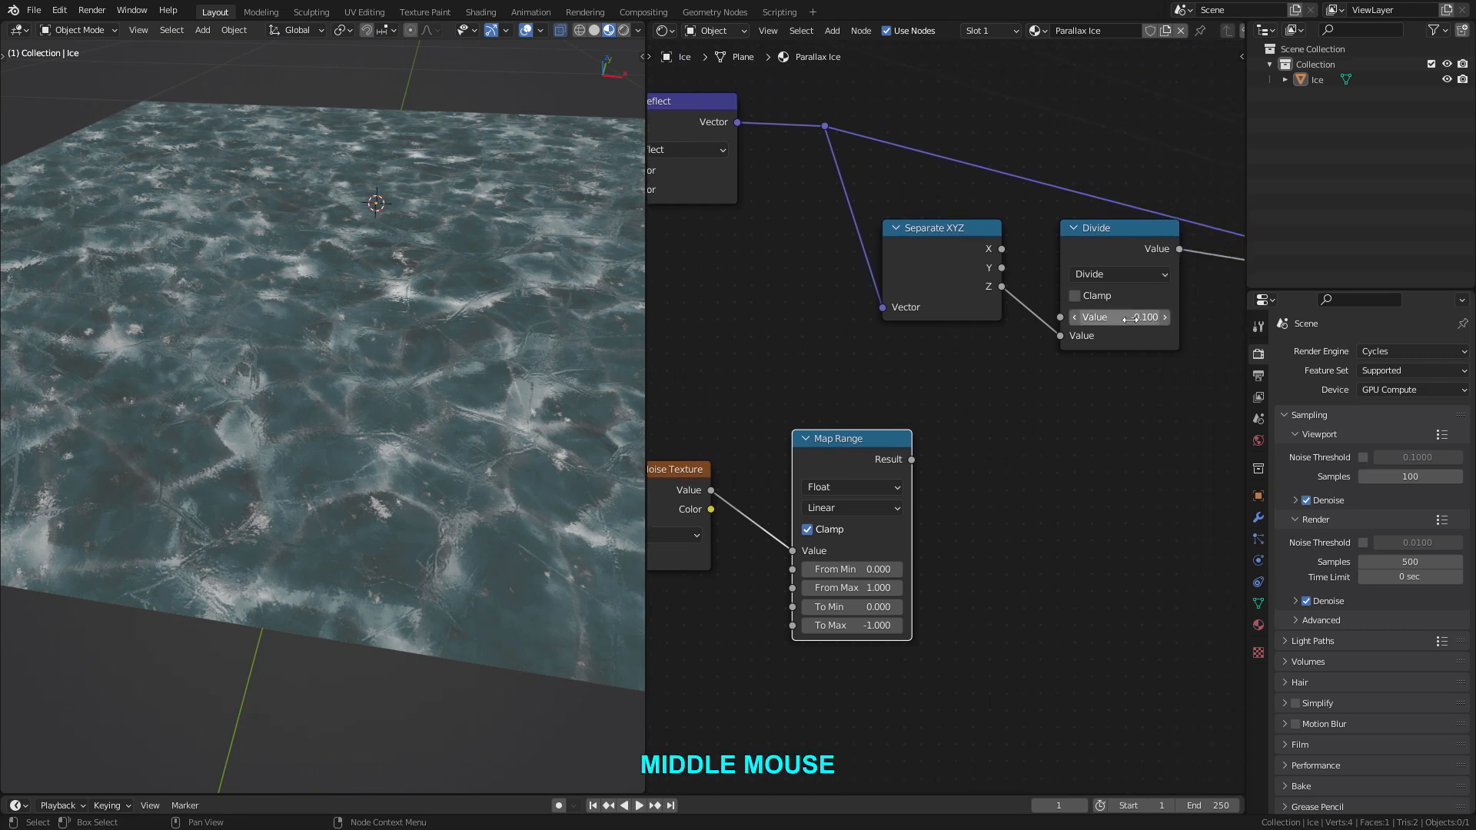
{"action": "left_click_drag", "start_coordinate": [912, 459], "coordinate": [1052, 317]}
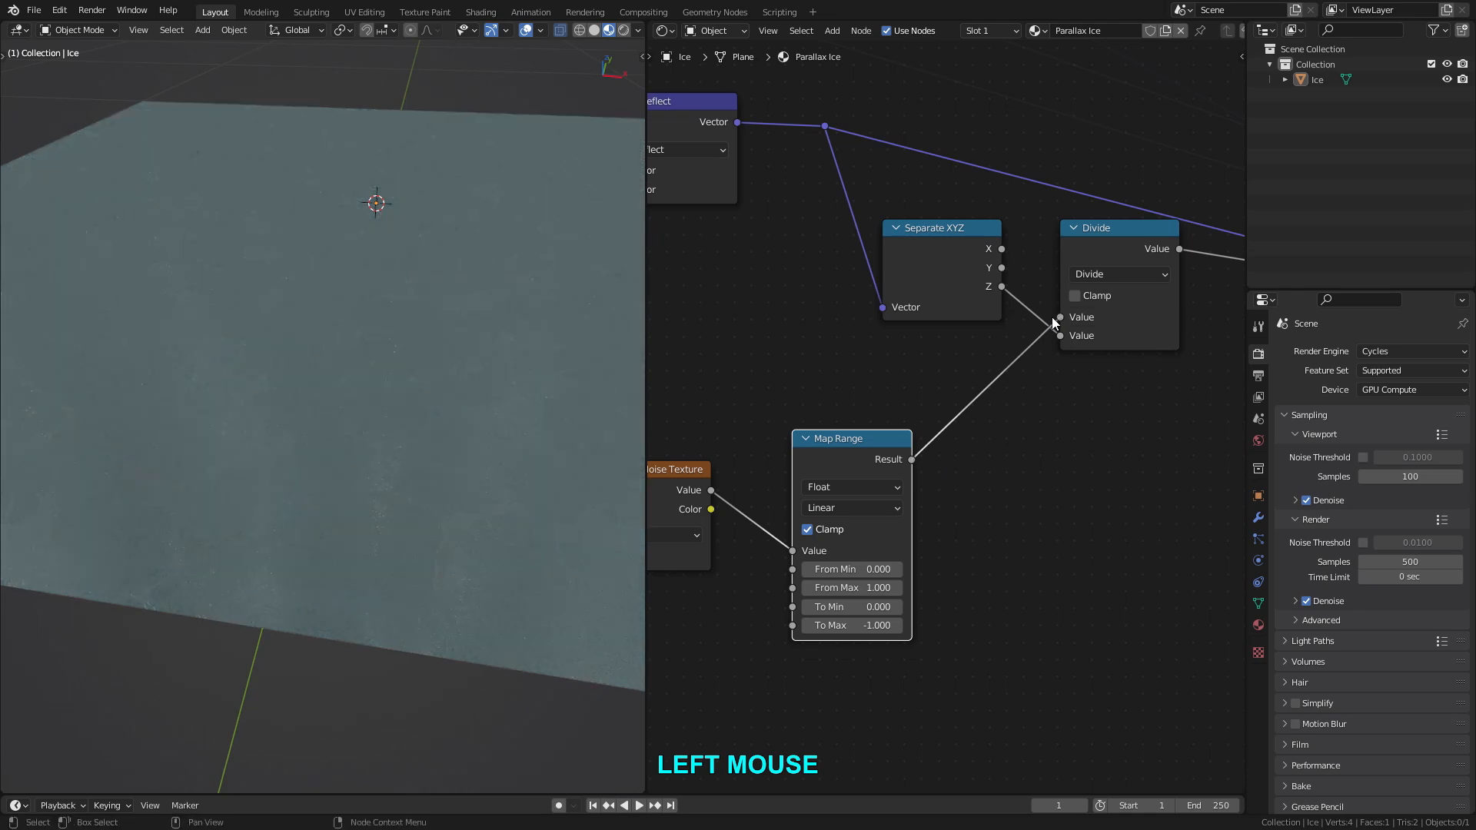
{"action": "middle_click_drag", "start_coordinate": [320, 356], "coordinate": [334, 389]}
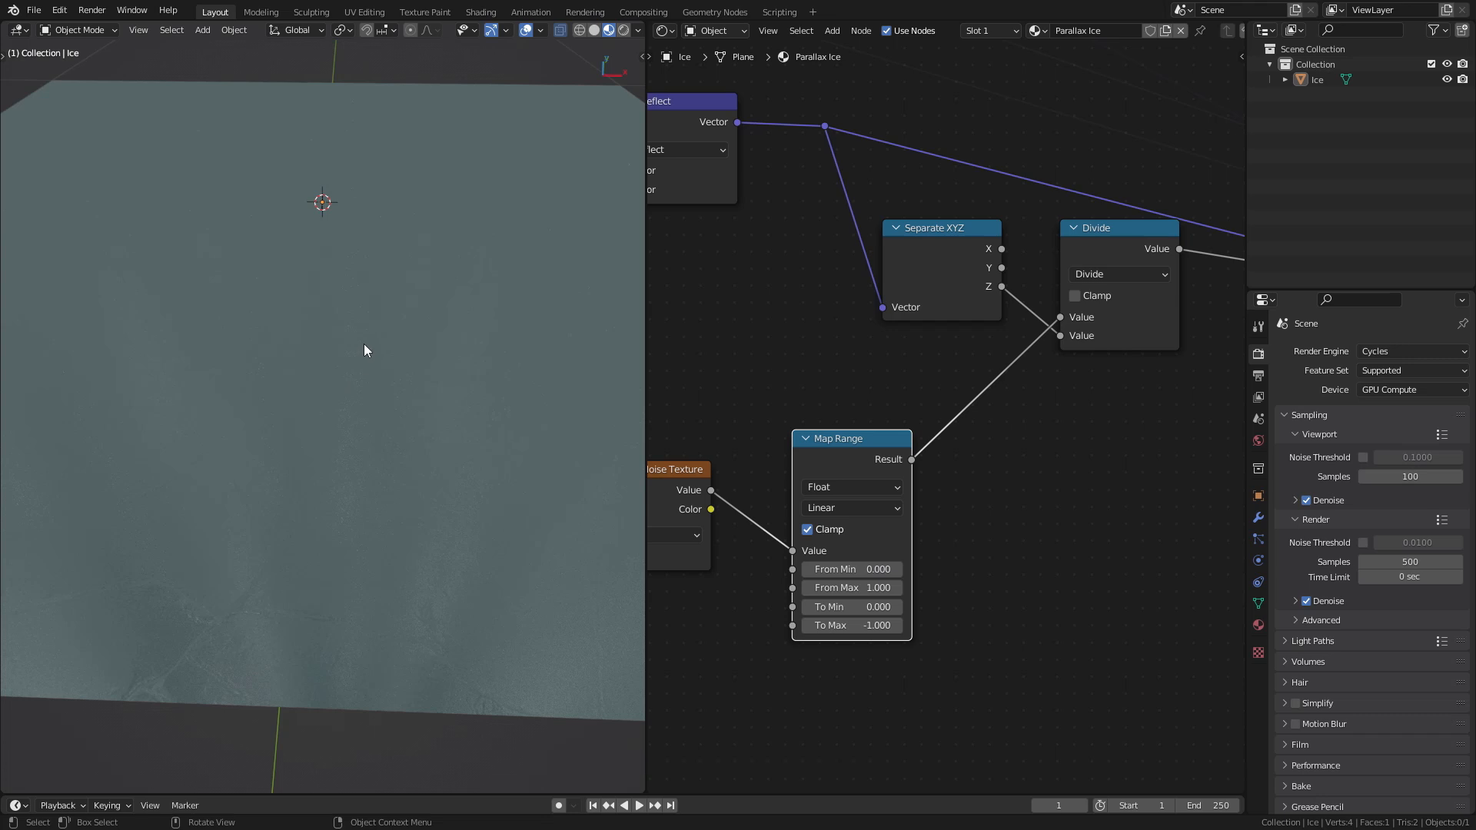
{"action": "key", "text": "z"}
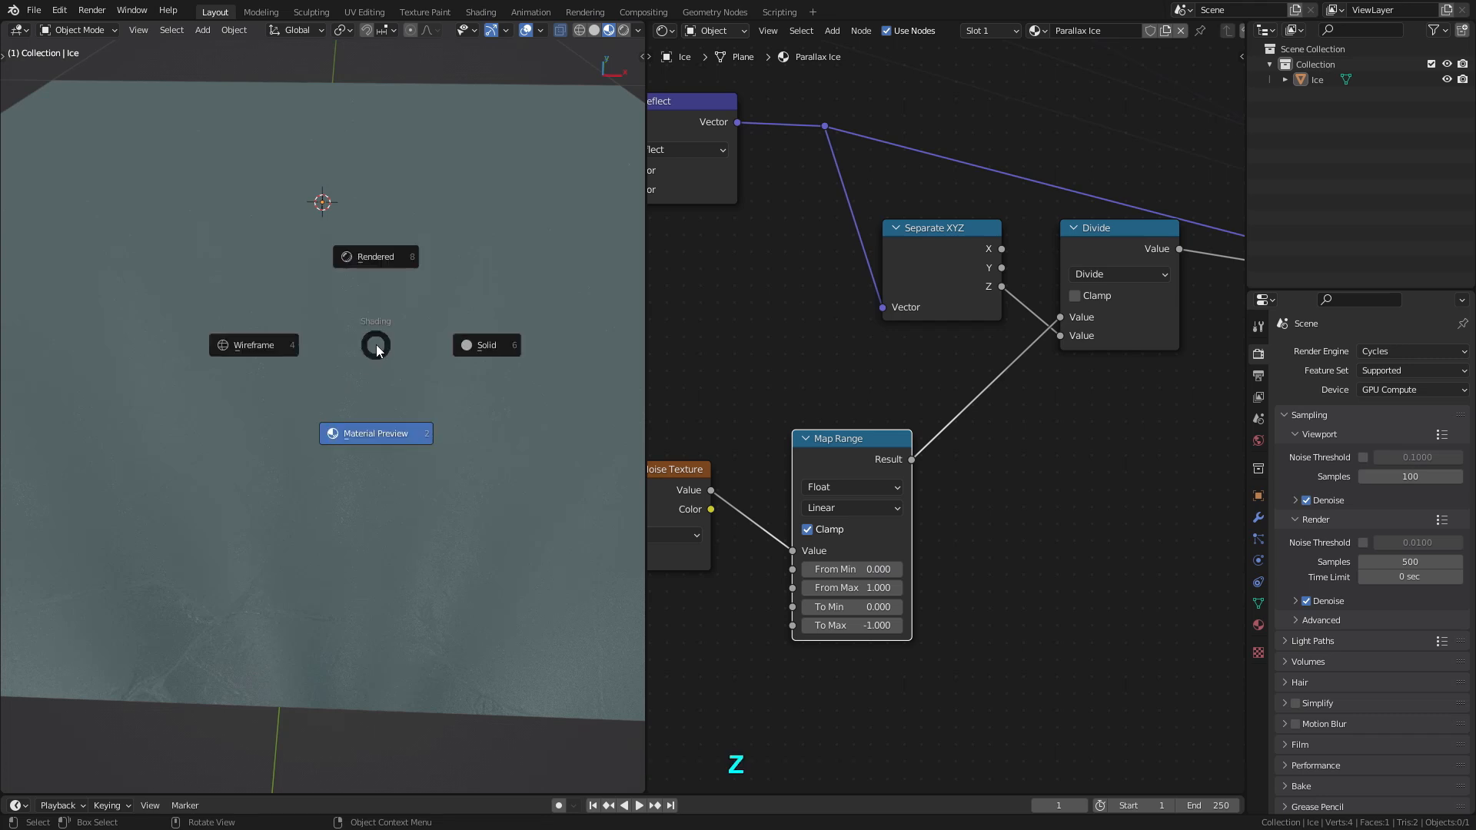
{"action": "left_click", "coordinate": [381, 261]}
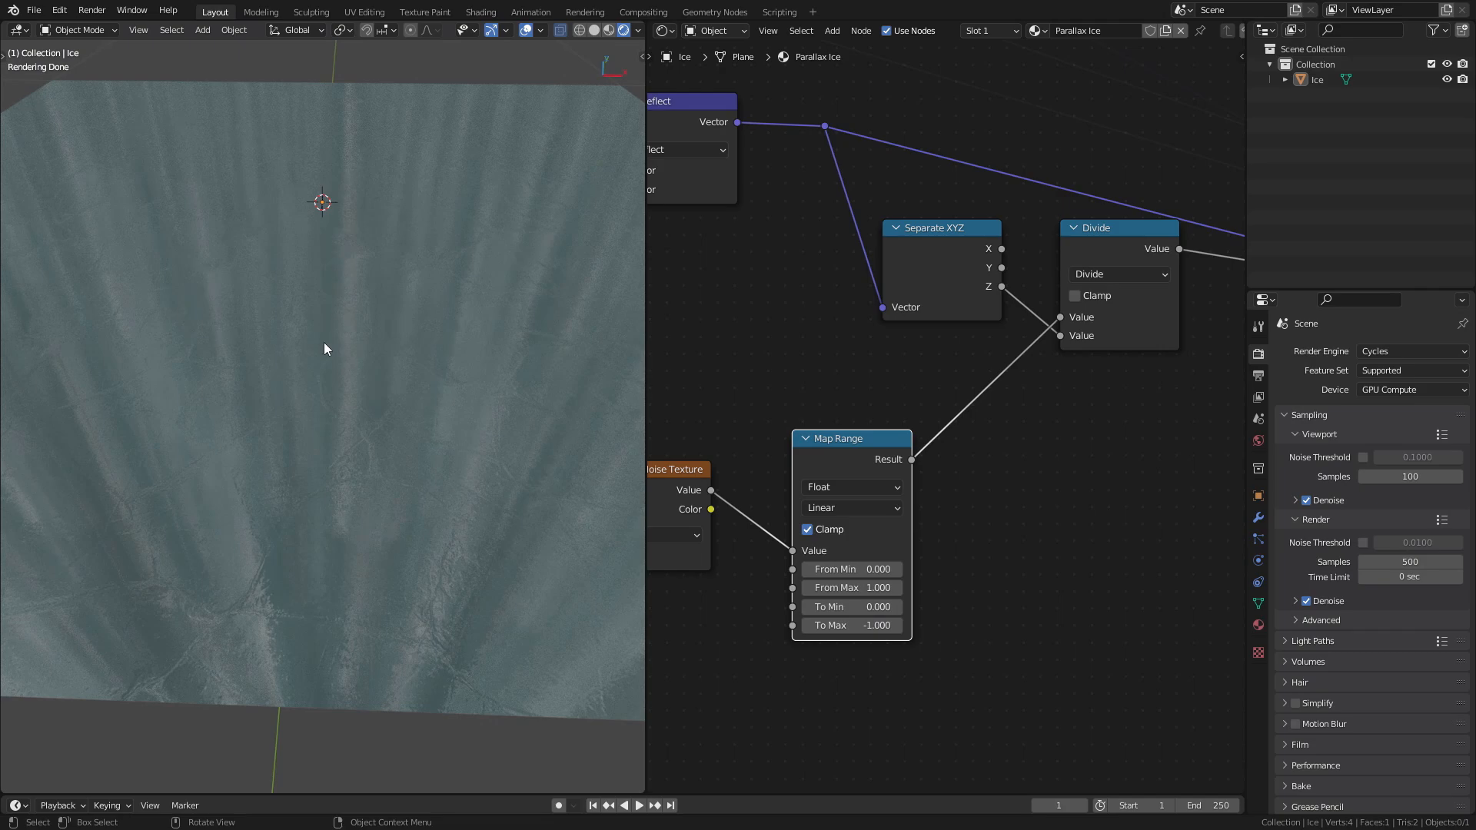
{"action": "middle_click_drag", "start_coordinate": [324, 342], "coordinate": [343, 367]}
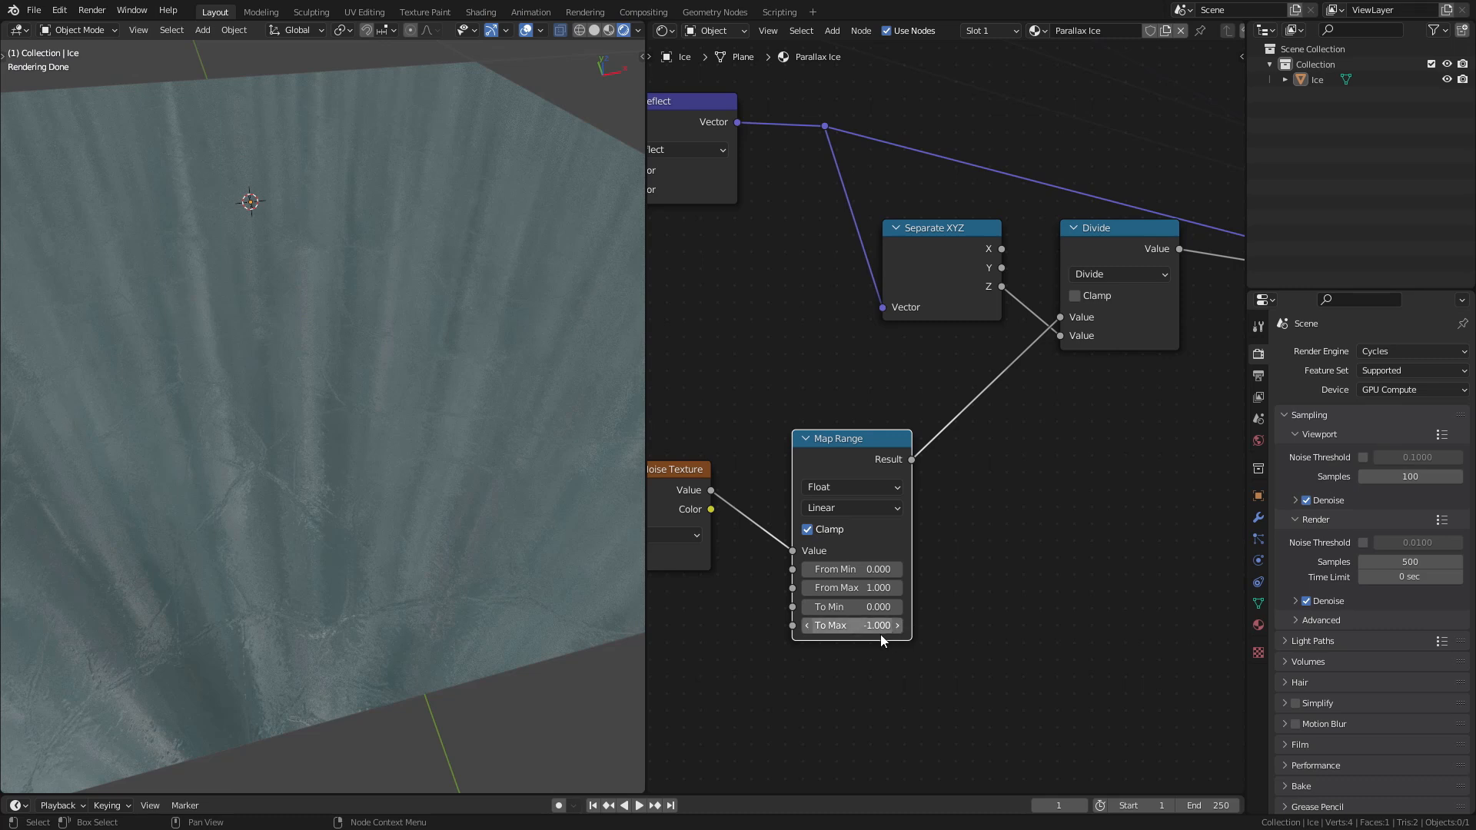
Set the Map Range node's To Max to -0.1 and inspect the depth effect on the ice plane.
{"action": "left_click", "coordinate": [882, 627]}
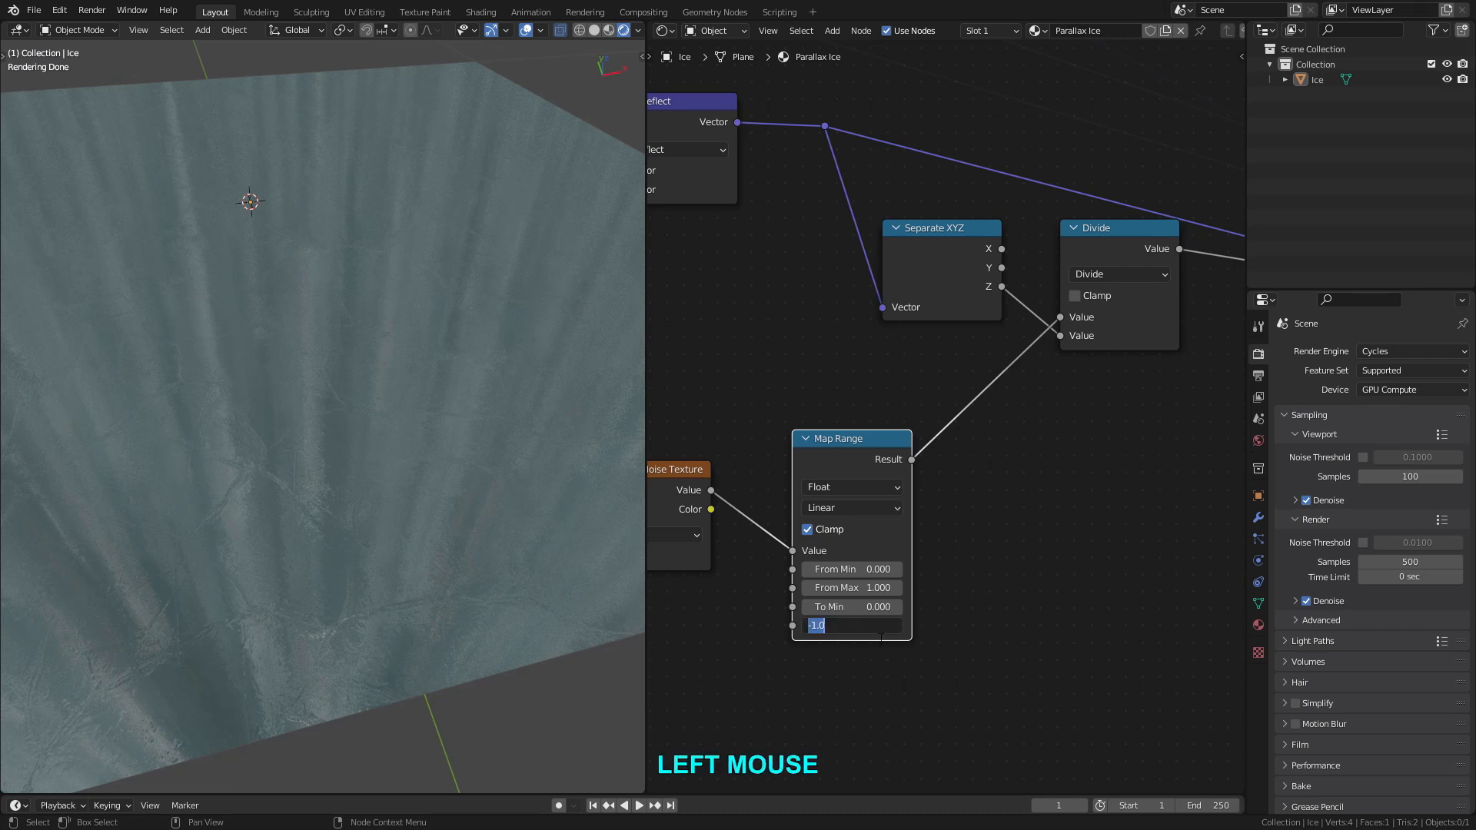
{"action": "type", "text": "-.1"}
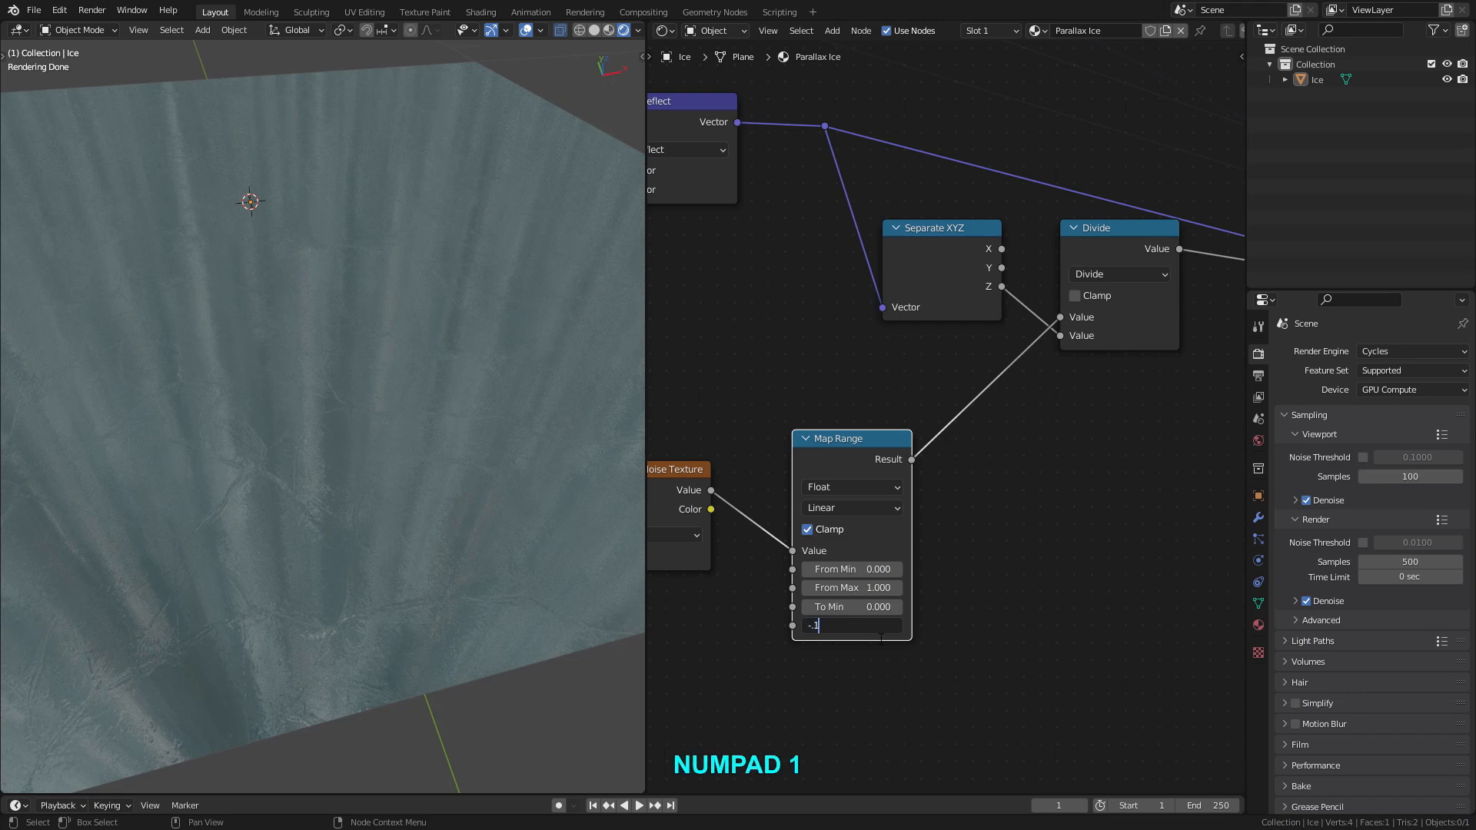
{"action": "key", "text": "Return"}
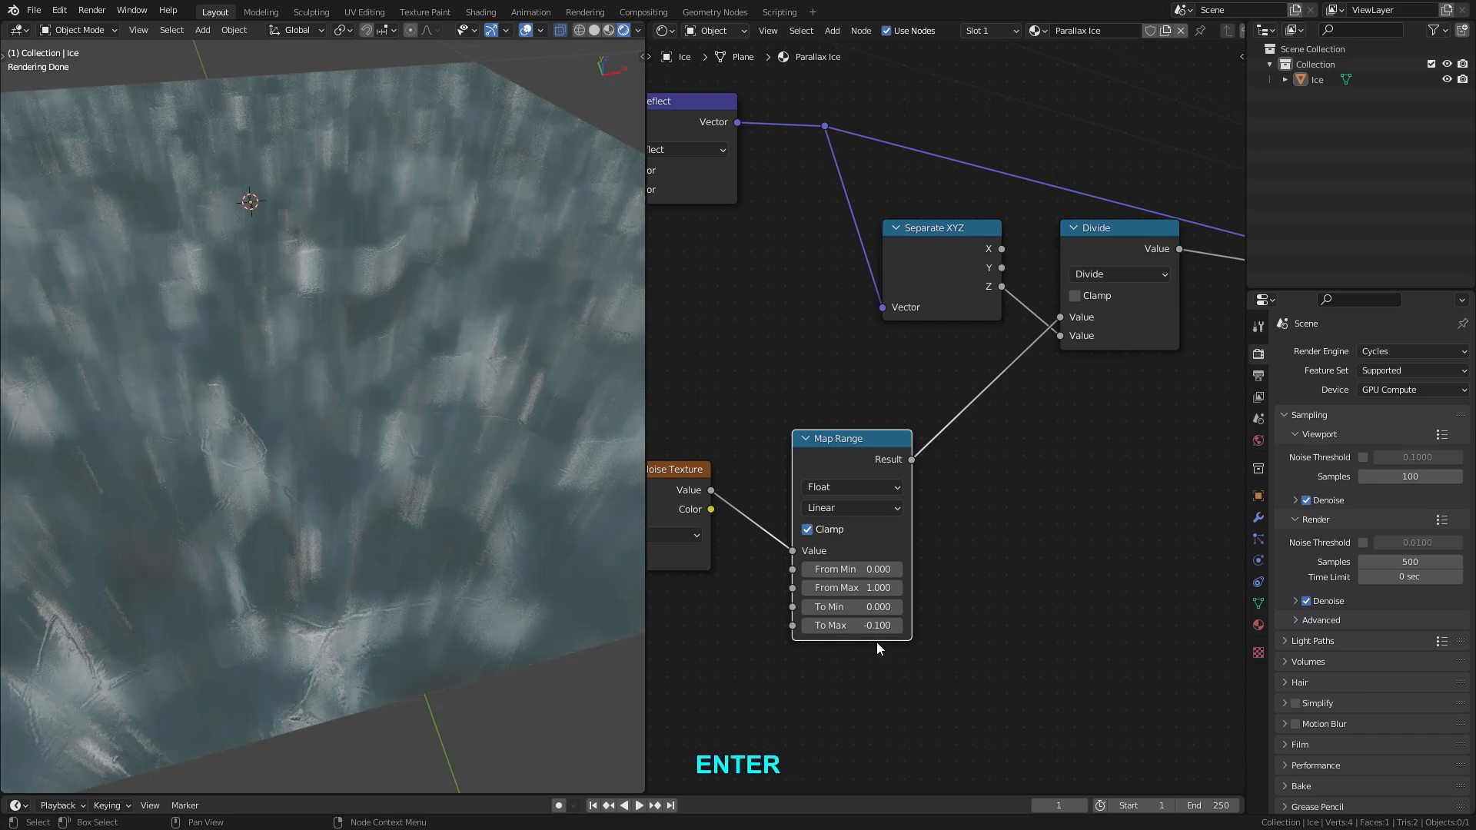
{"action": "middle_click_drag", "start_coordinate": [415, 439], "coordinate": [326, 349]}
{"action": "scroll", "coordinate": [315, 396], "scroll_direction": "up", "scroll_amount": 2}
{"action": "scroll", "coordinate": [394, 365], "scroll_direction": "down", "scroll_amount": 2}
{"action": "scroll", "coordinate": [418, 443], "scroll_direction": "up", "scroll_amount": 2}
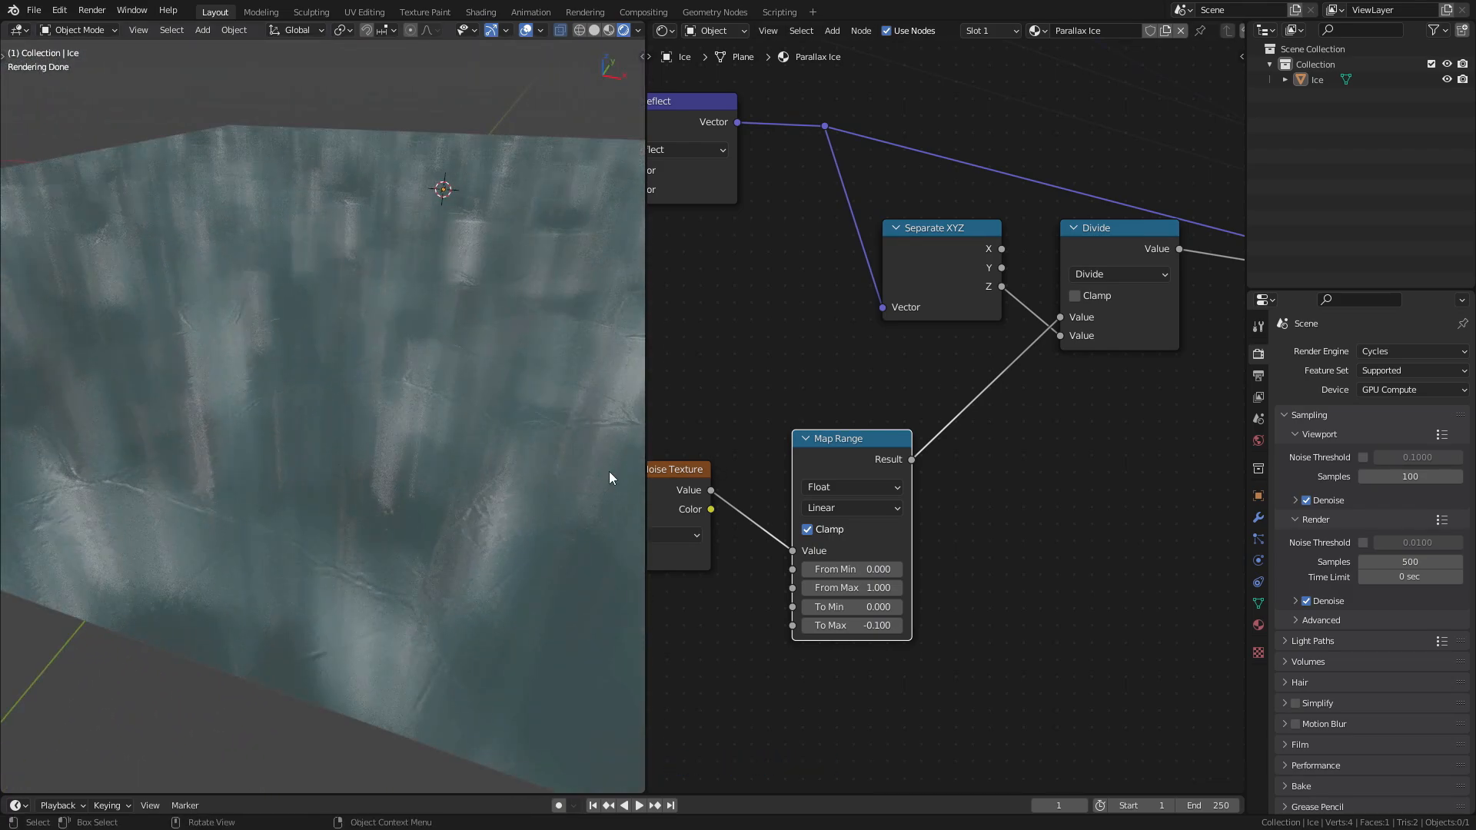
{"action": "middle_click_drag", "start_coordinate": [378, 478], "coordinate": [407, 377]}
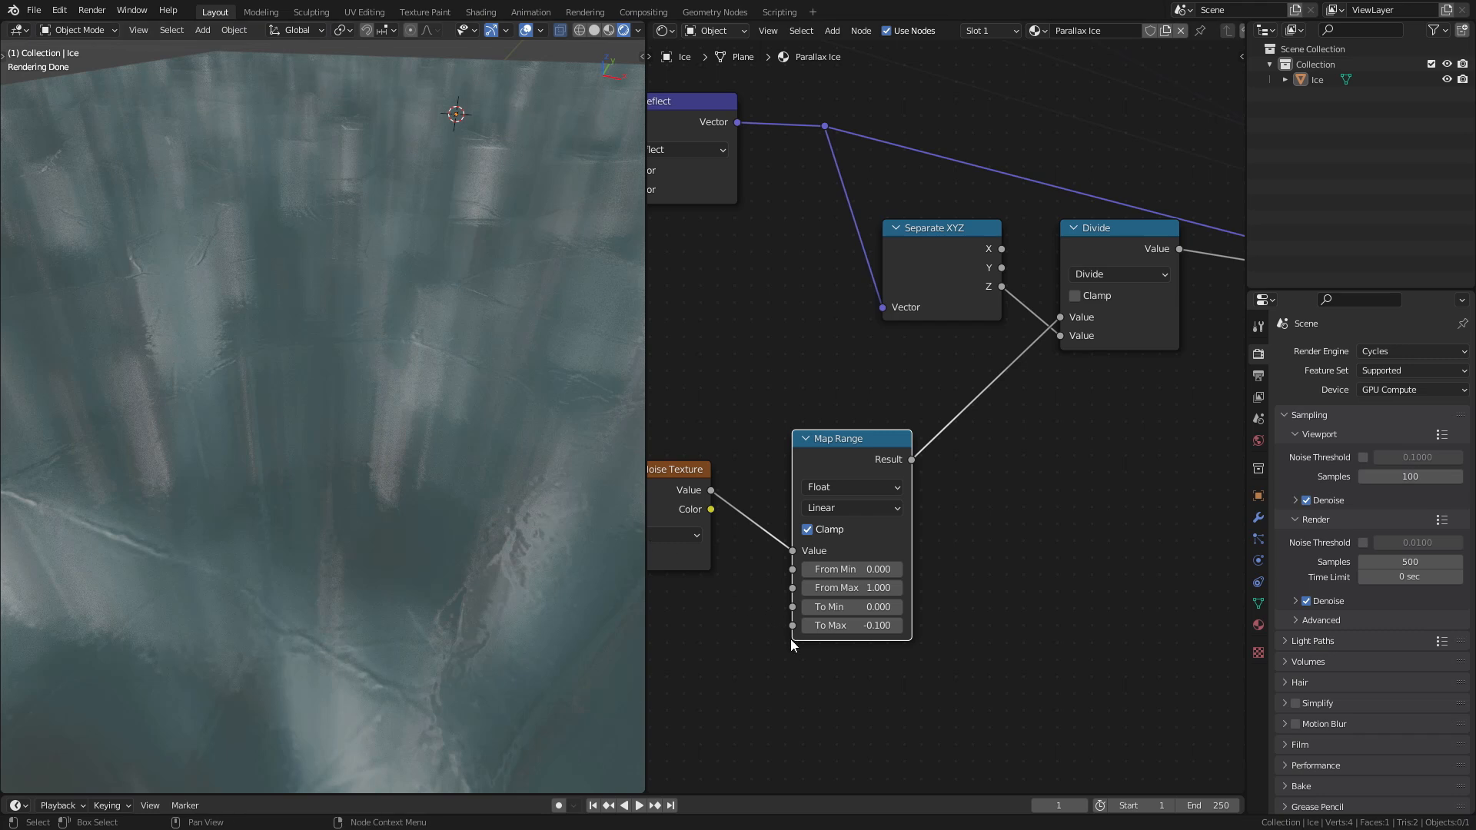
Make room beside the White Noise Texture node and insert an RGB Curves node on its link to Map Range.
{"action": "middle_click_drag", "start_coordinate": [745, 626], "coordinate": [905, 624]}
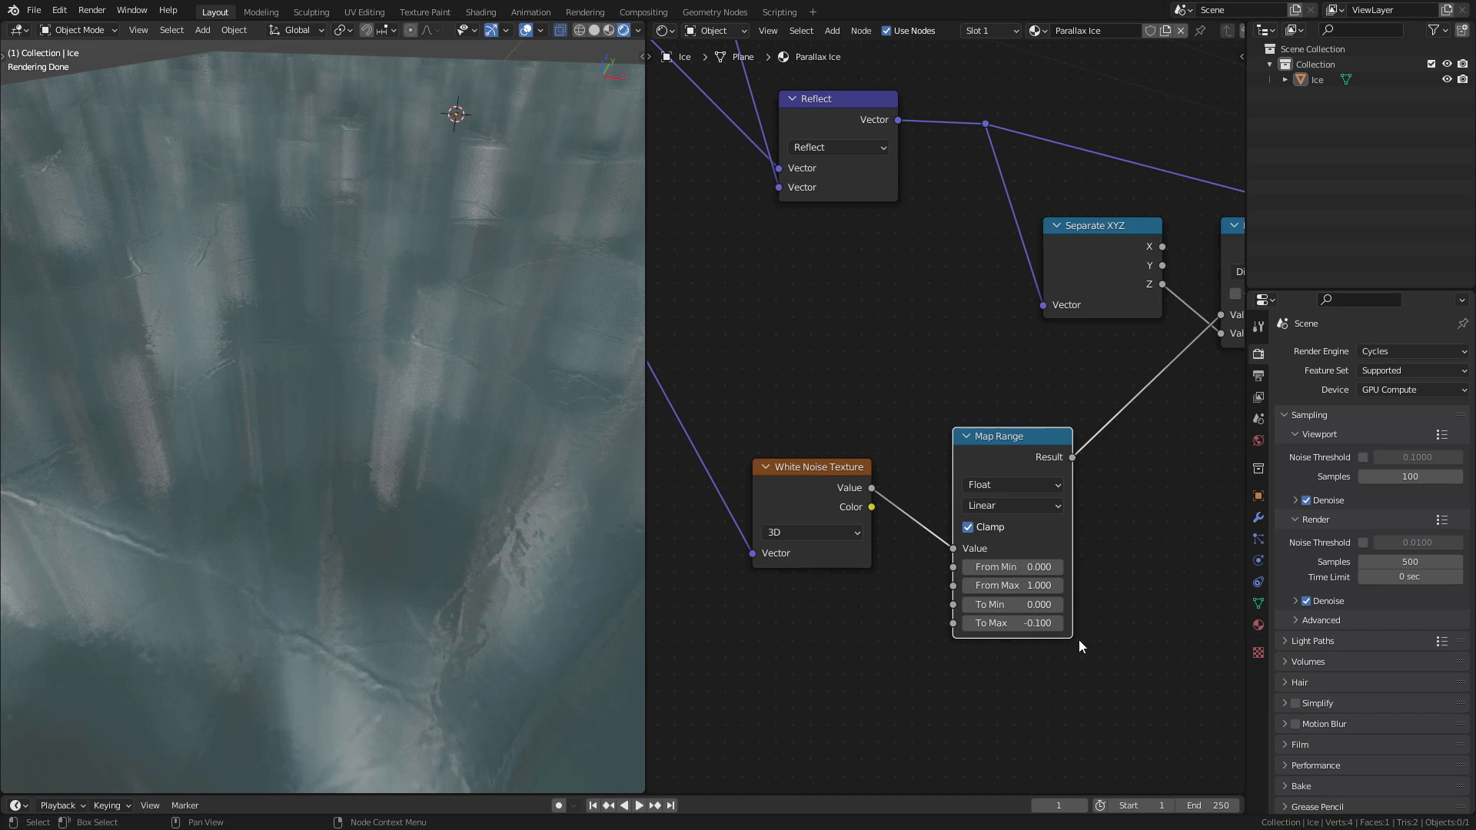
{"action": "middle_click_drag", "start_coordinate": [857, 494], "coordinate": [966, 432]}
{"action": "left_click_drag", "start_coordinate": [958, 412], "coordinate": [726, 420]}
{"action": "middle_click_drag", "start_coordinate": [812, 467], "coordinate": [866, 451]}
{"action": "key", "text": "shift+a"}
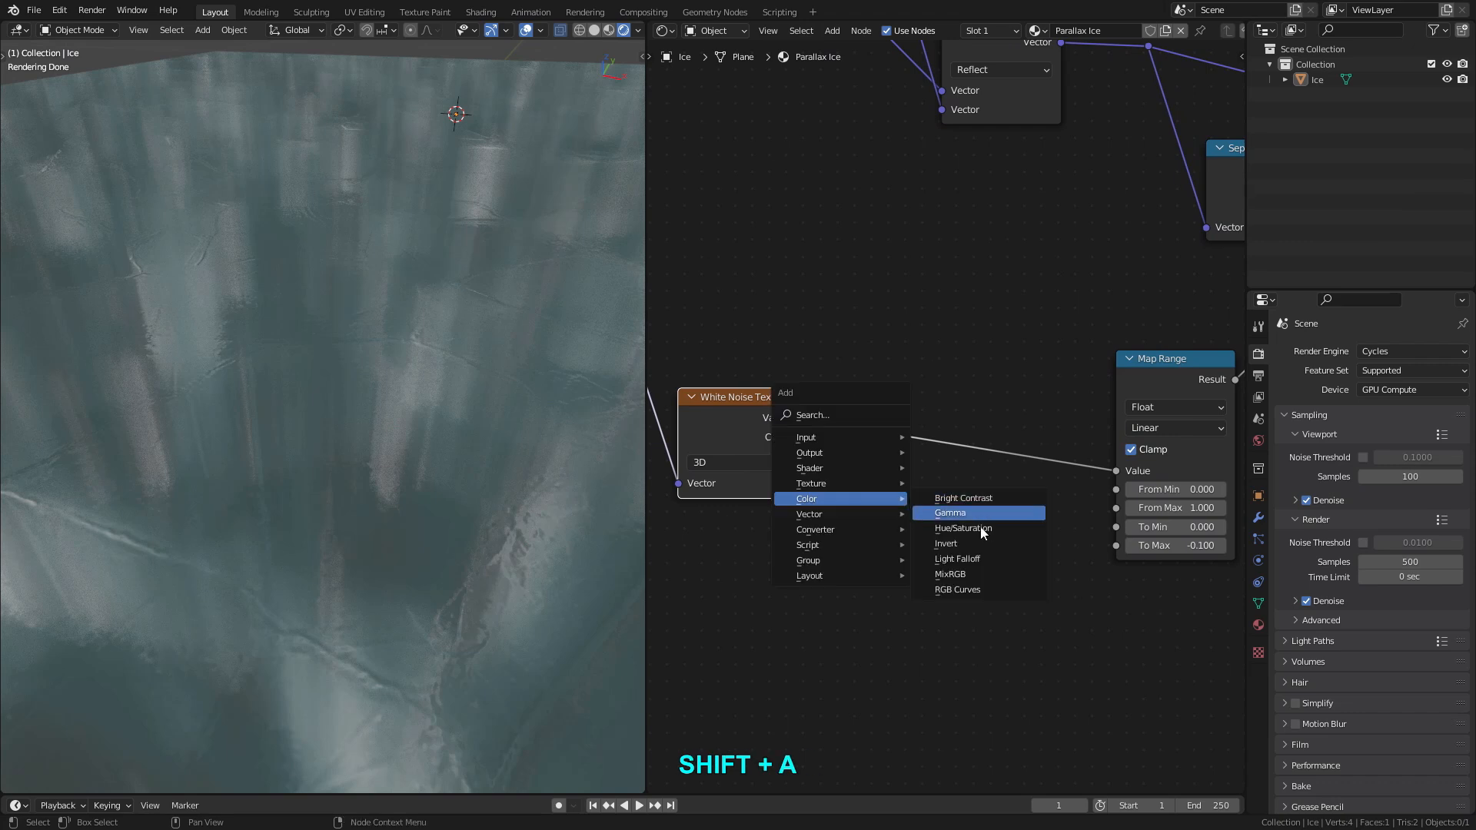
{"action": "left_click", "coordinate": [987, 593]}
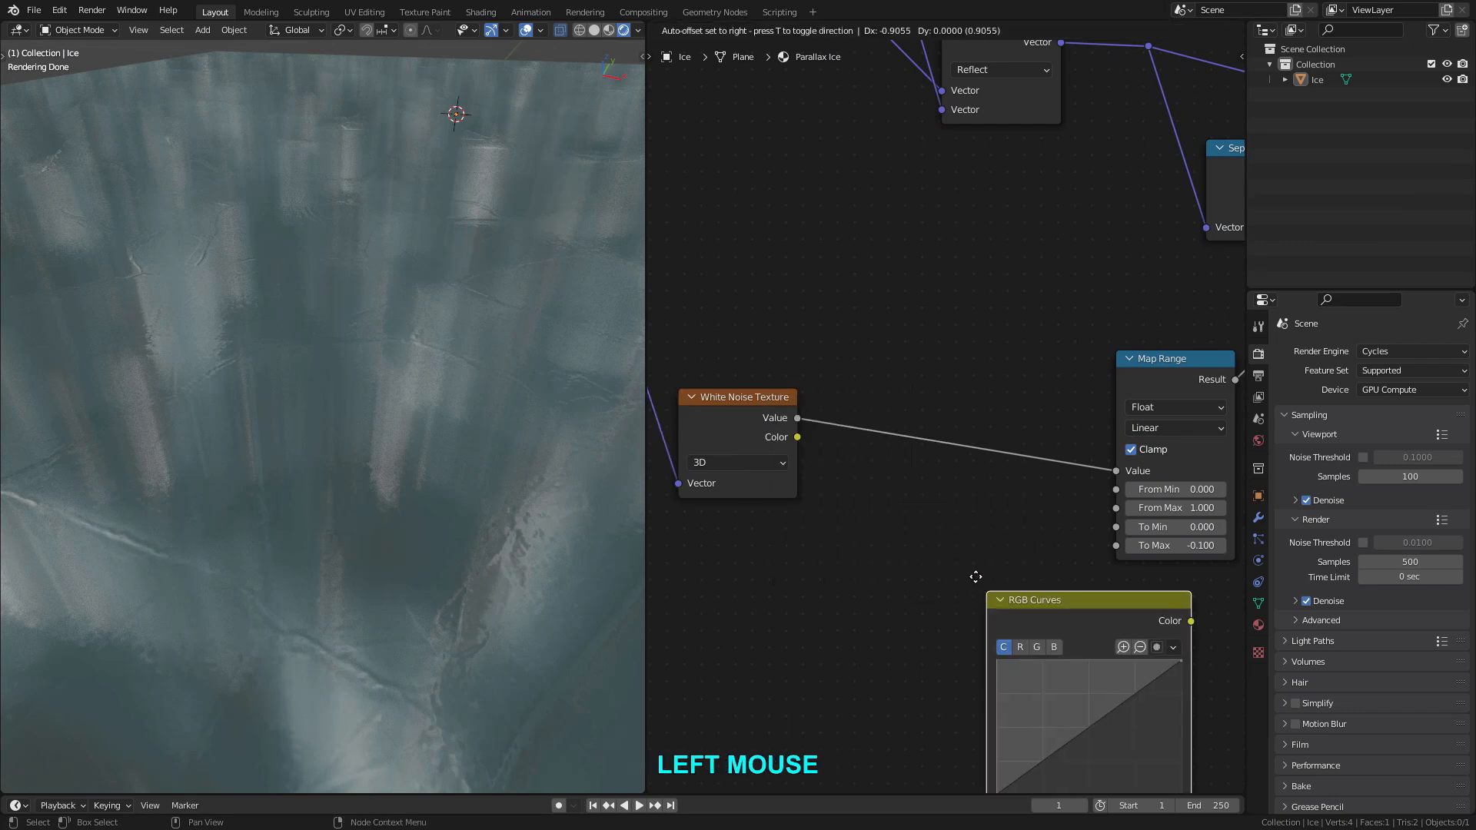
{"action": "left_click", "coordinate": [861, 347]}
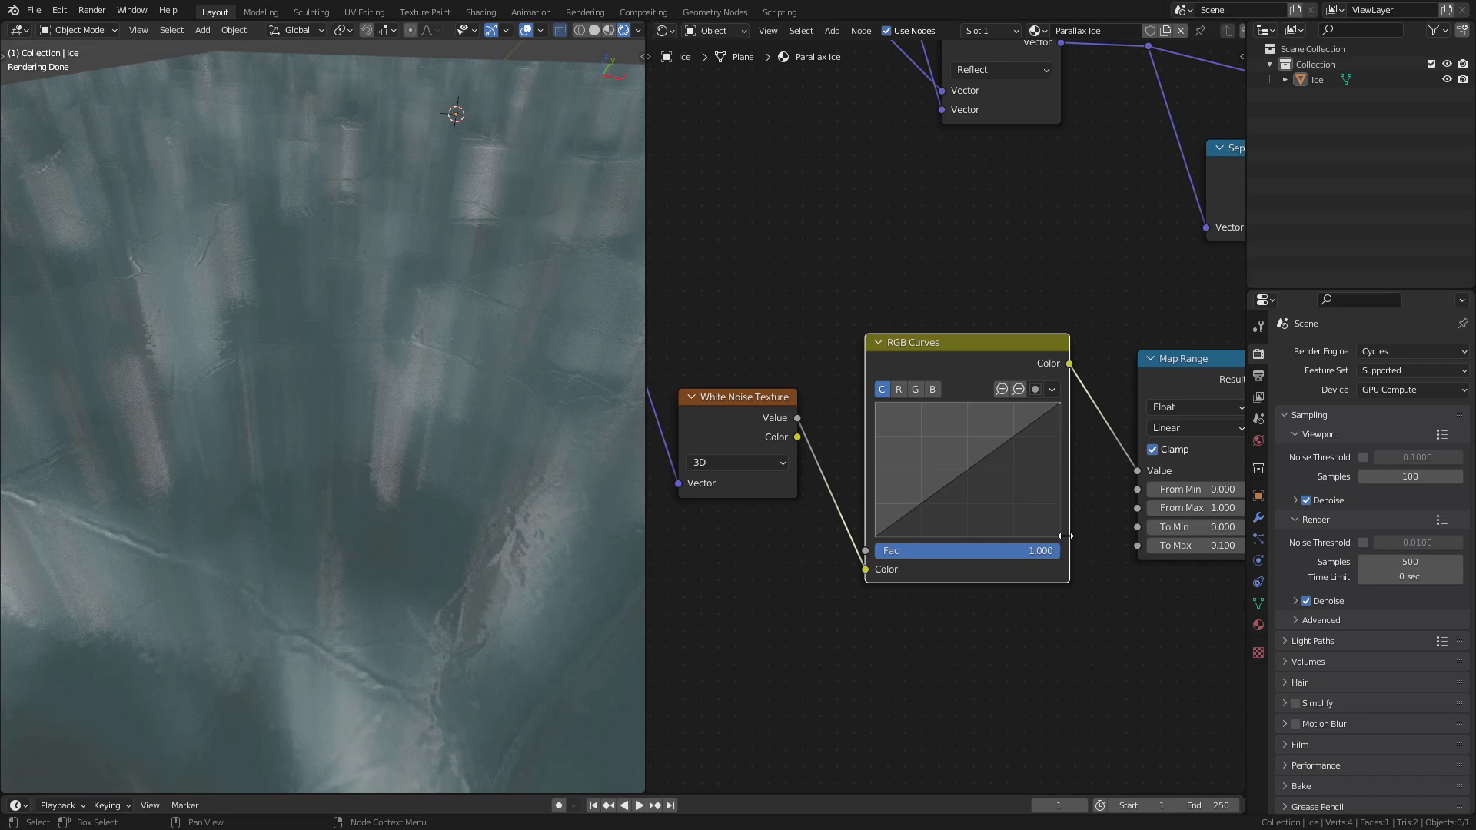
Add a middle point to the RGB Curves node's combined curve and pull it down to about 0.7136, 0.275.
{"action": "left_click", "coordinate": [969, 470]}
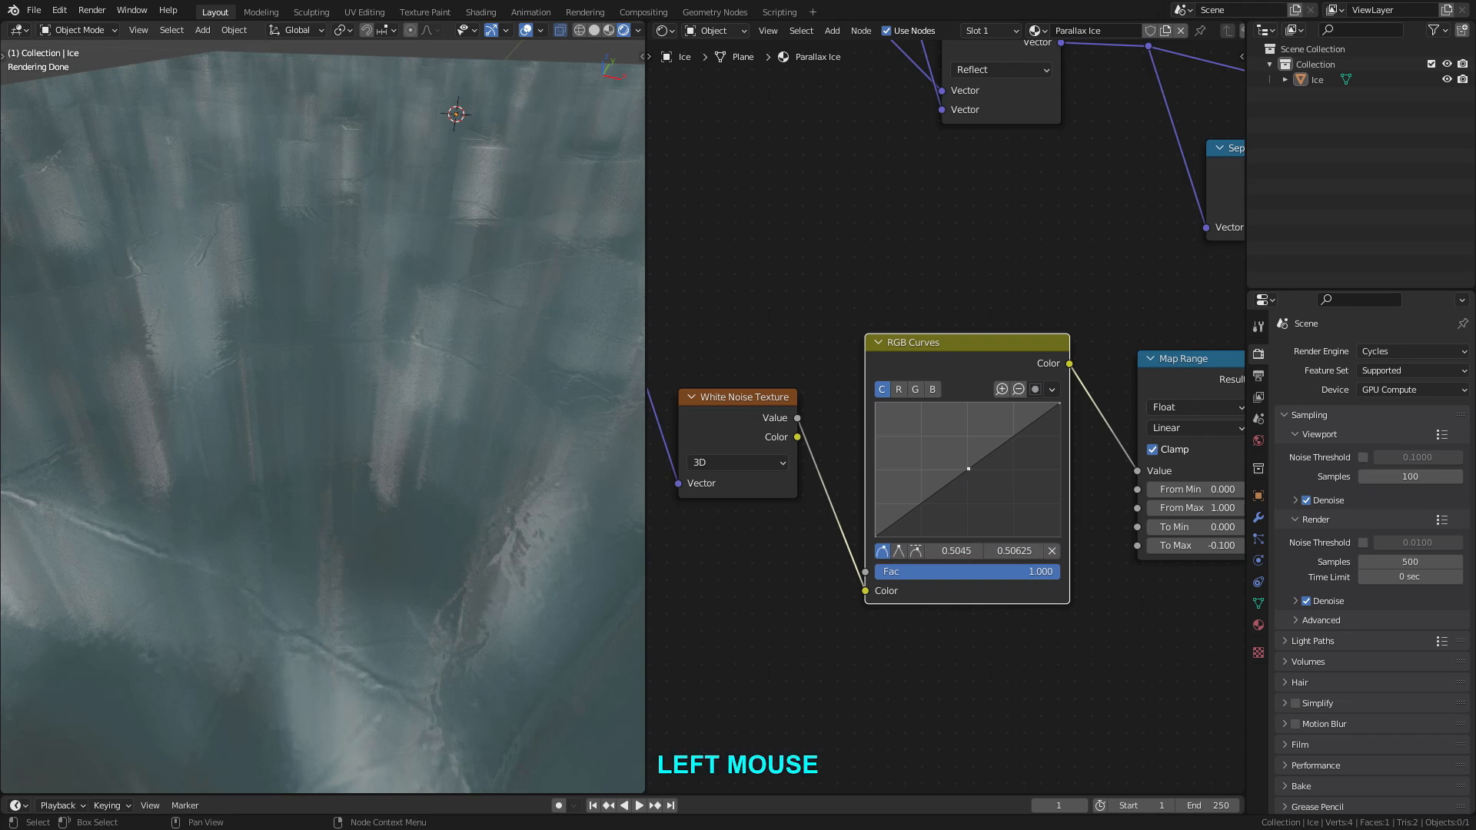
{"action": "left_click_drag", "start_coordinate": [968, 468], "coordinate": [1007, 507]}
{"action": "left_click_drag", "start_coordinate": [1014, 550], "coordinate": [1019, 550]}
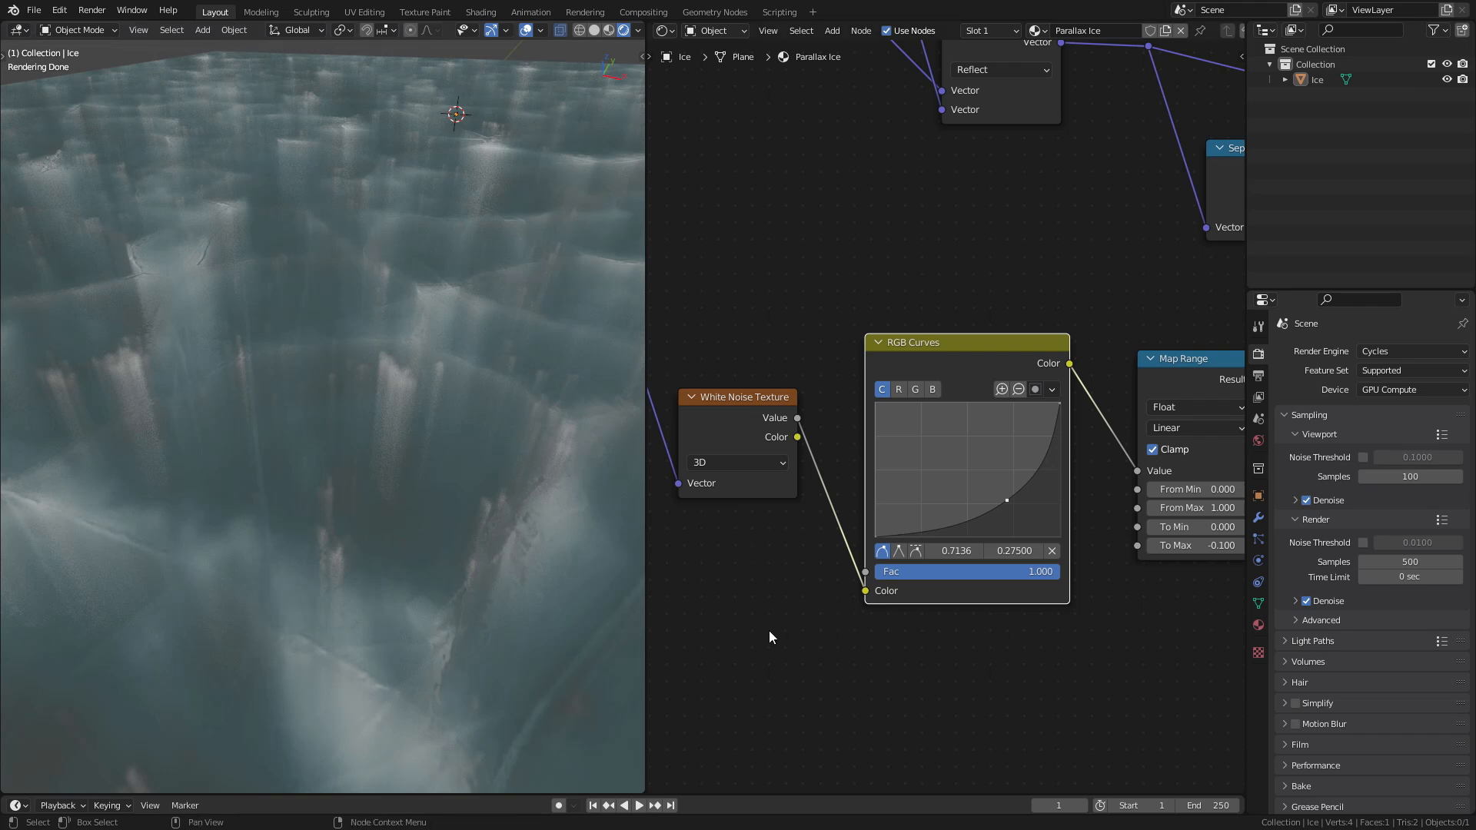
{"action": "middle_click_drag", "start_coordinate": [870, 608], "coordinate": [824, 597]}
{"action": "scroll", "coordinate": [847, 606], "scroll_direction": "down", "scroll_amount": 1}
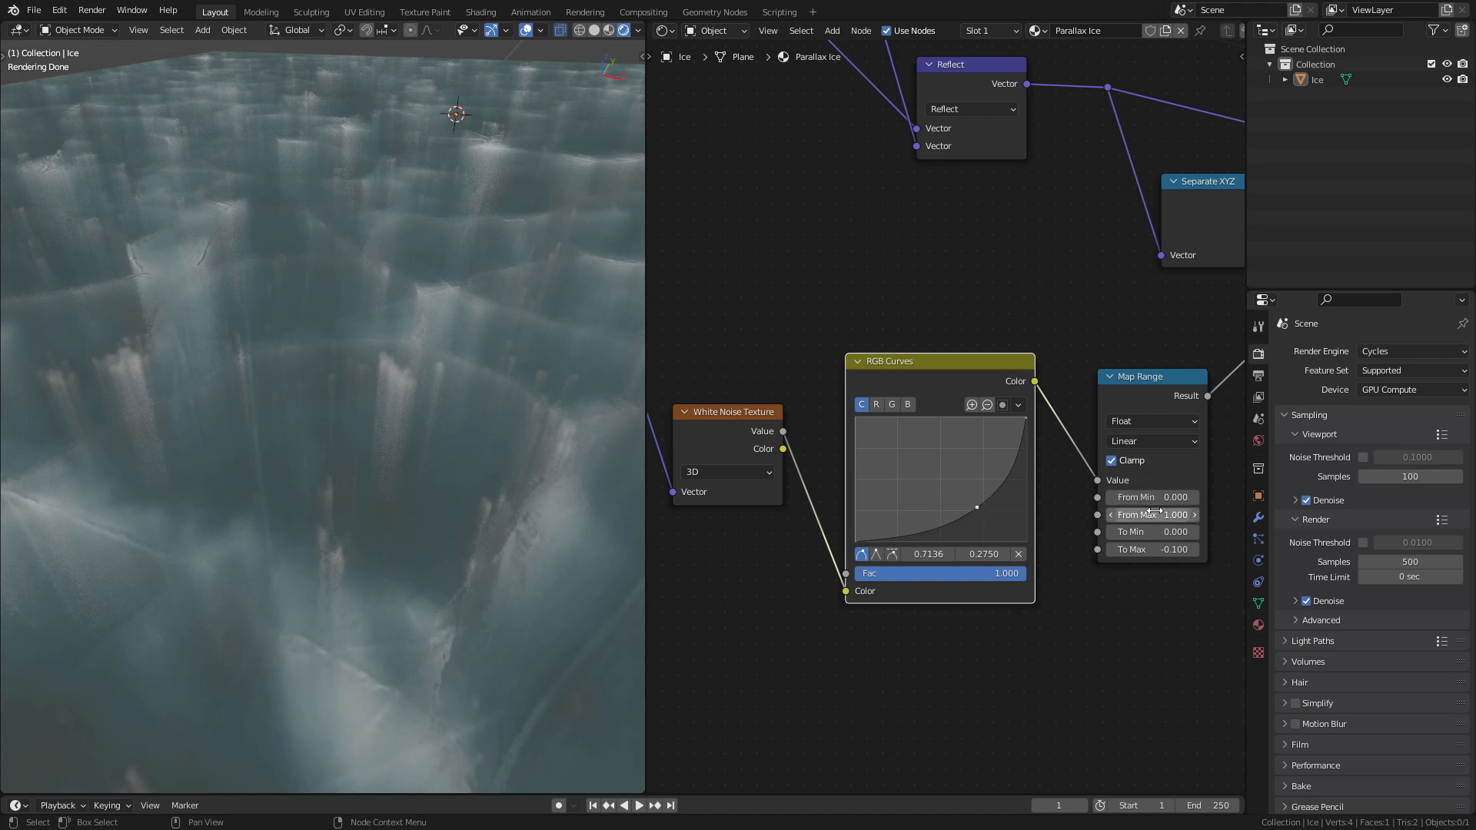
{"action": "middle_click_drag", "start_coordinate": [463, 443], "coordinate": [408, 372]}
{"action": "scroll", "coordinate": [412, 377], "scroll_direction": "down", "scroll_amount": 3}
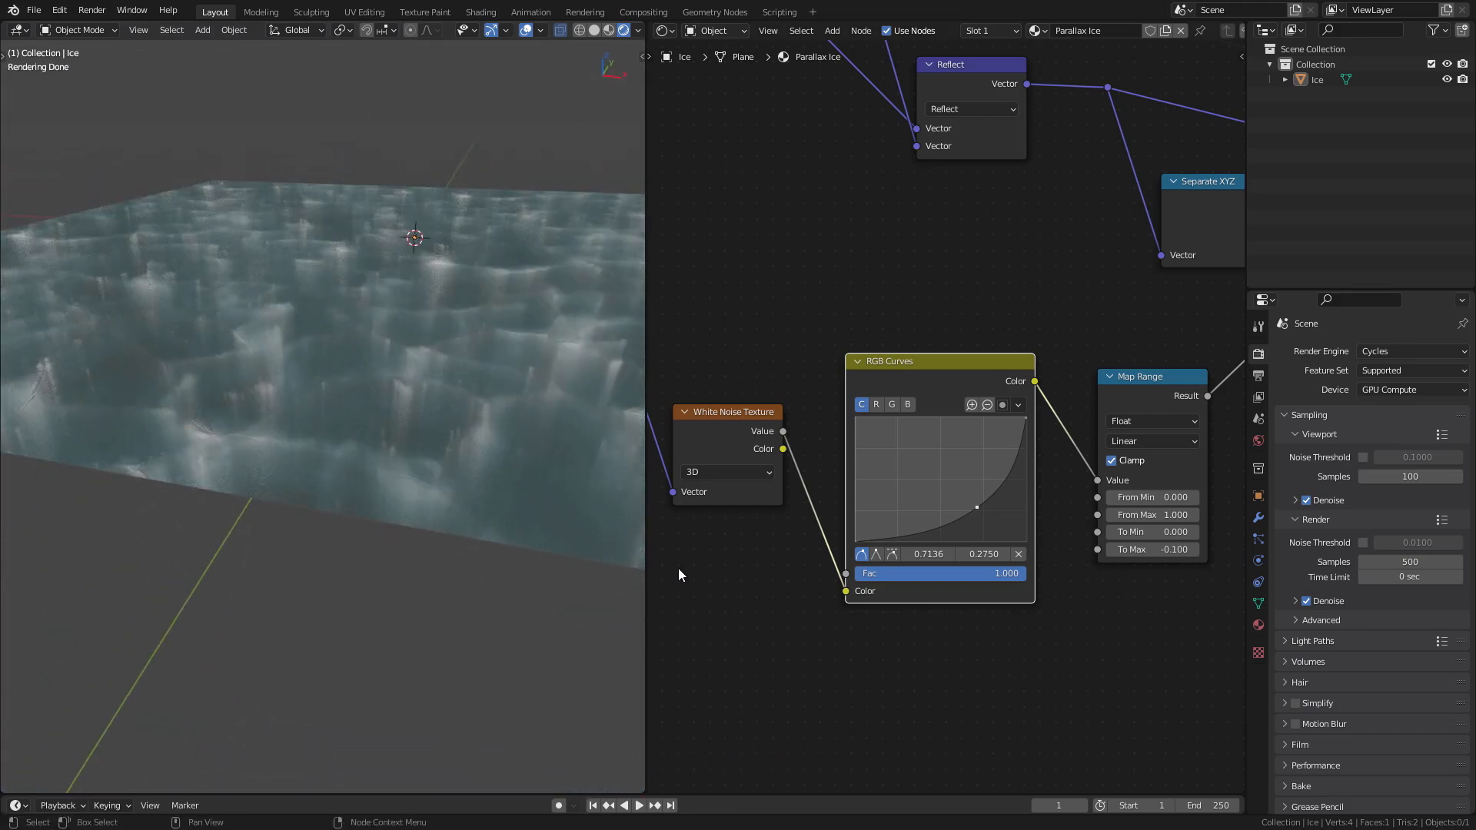
Connect the Principled BSDF back to the Material Output to show the full ice shader.
{"action": "scroll", "coordinate": [743, 538], "scroll_direction": "down", "scroll_amount": 8}
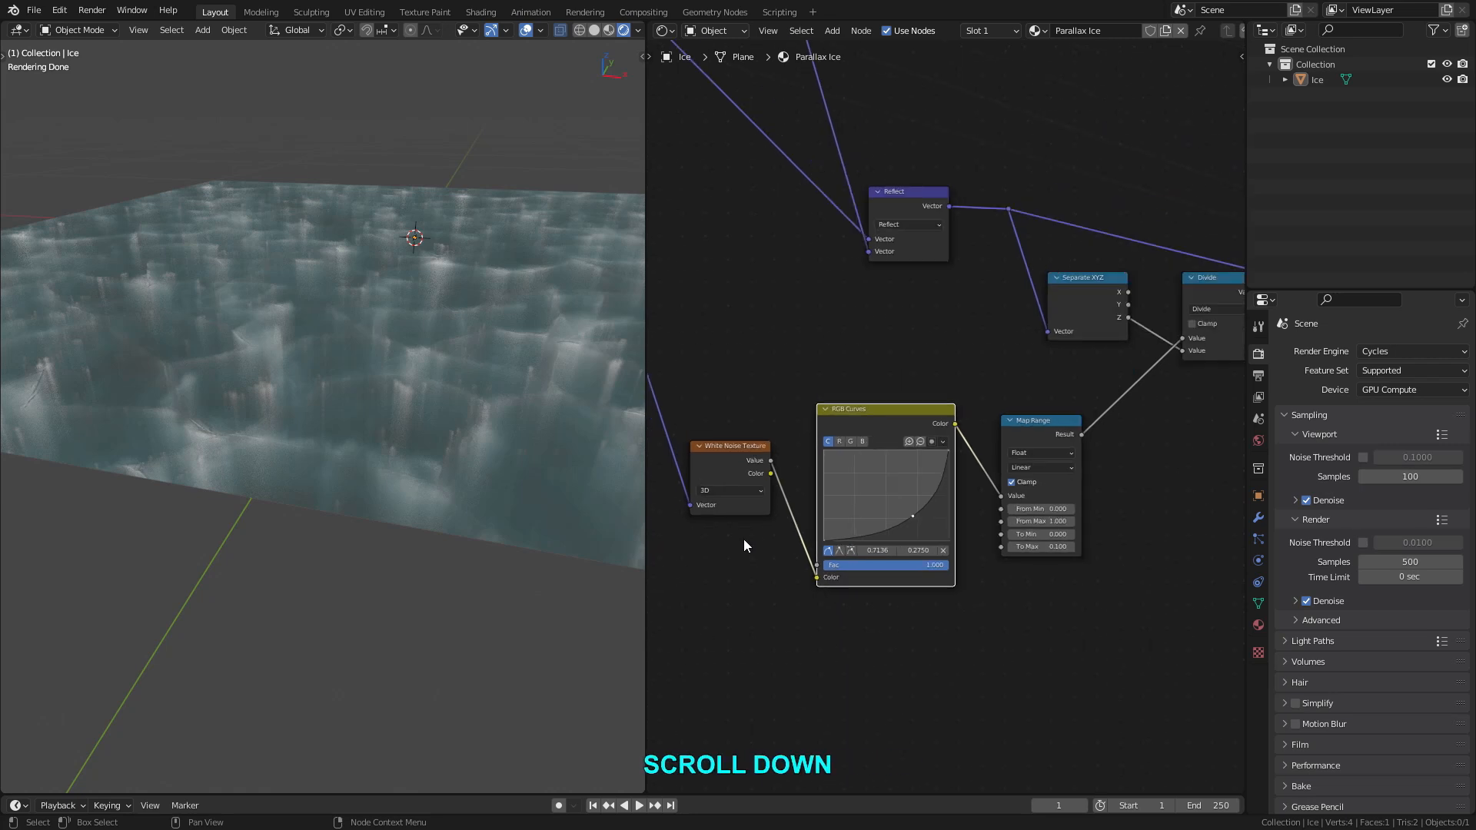
{"action": "middle_click_drag", "start_coordinate": [976, 459], "coordinate": [1063, 339]}
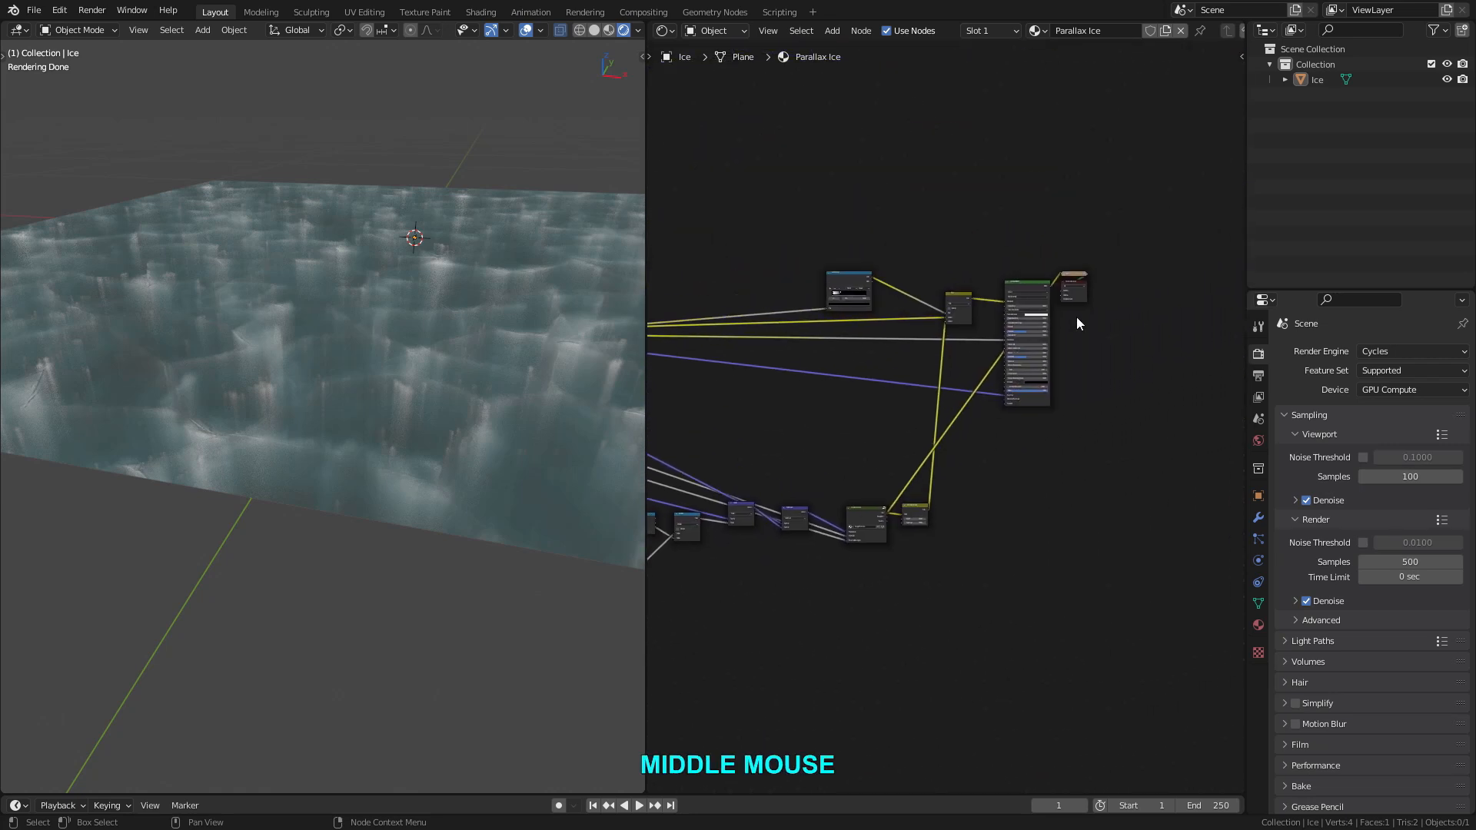
{"action": "scroll", "coordinate": [1067, 302], "scroll_direction": "up", "scroll_amount": 5}
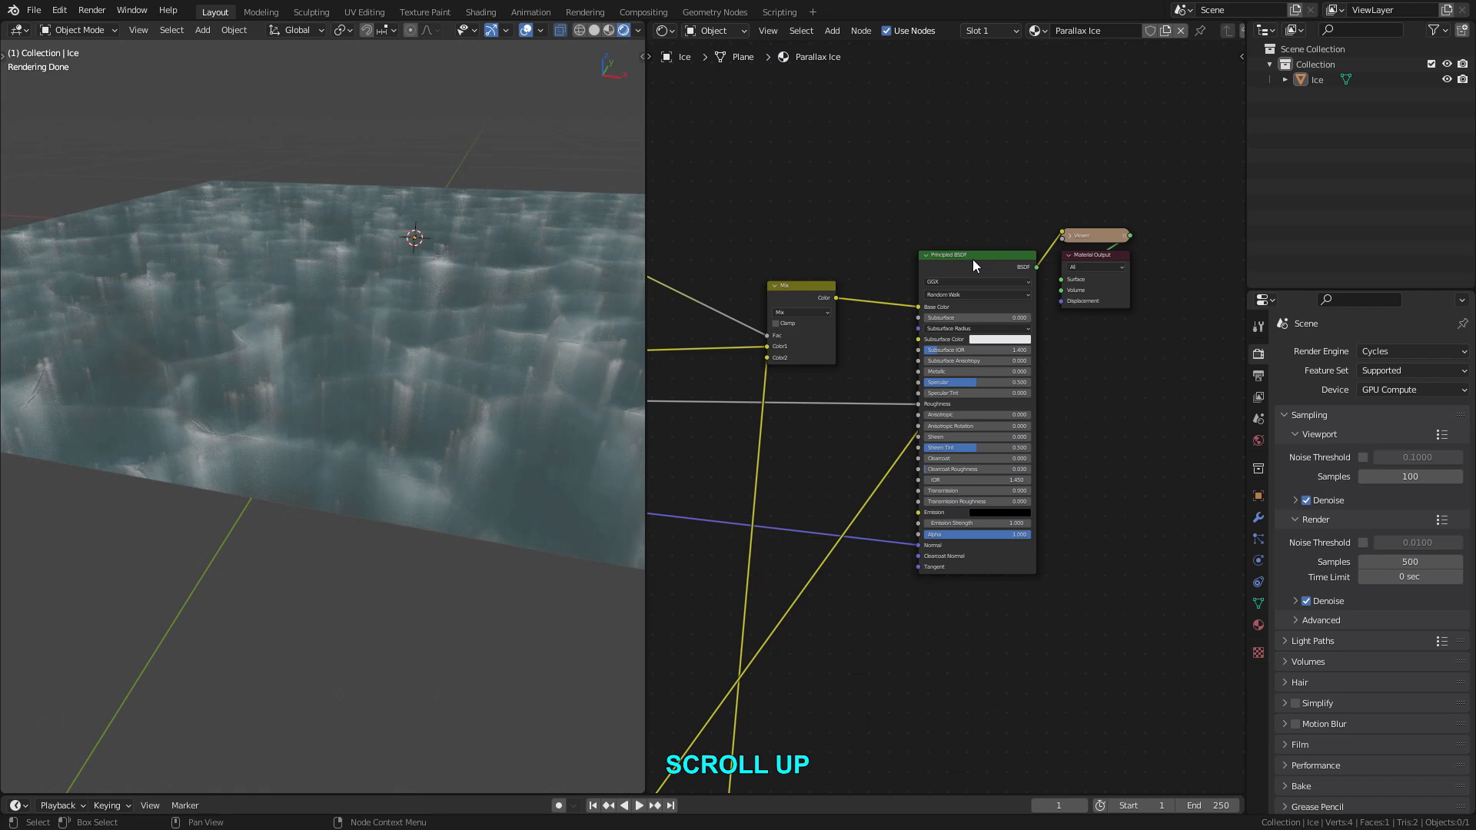
{"action": "left_click", "coordinate": [972, 257], "text": "ctrl+shift"}
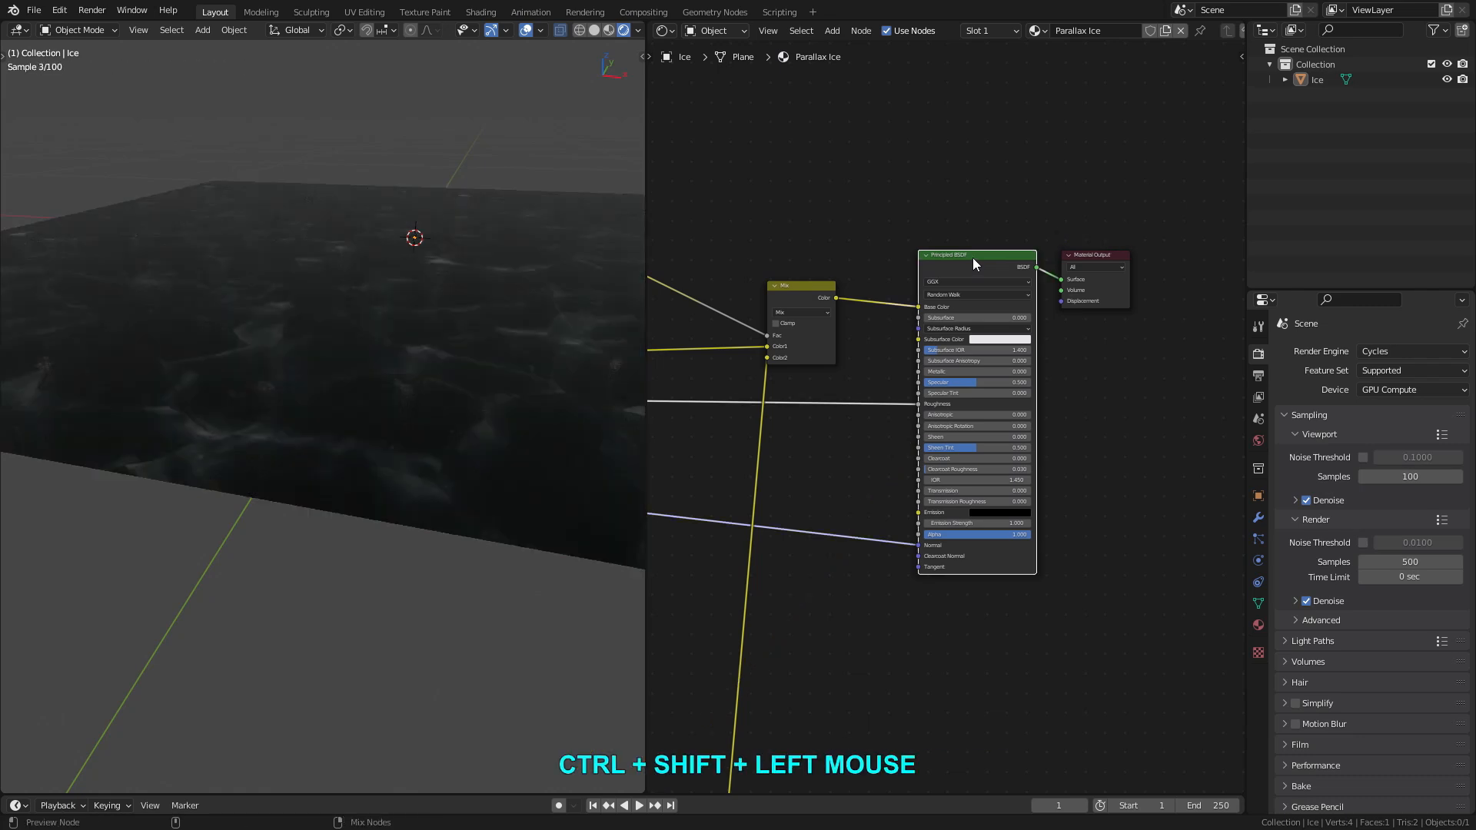
{"action": "middle_click_drag", "start_coordinate": [436, 317], "coordinate": [402, 346], "text": "shift"}
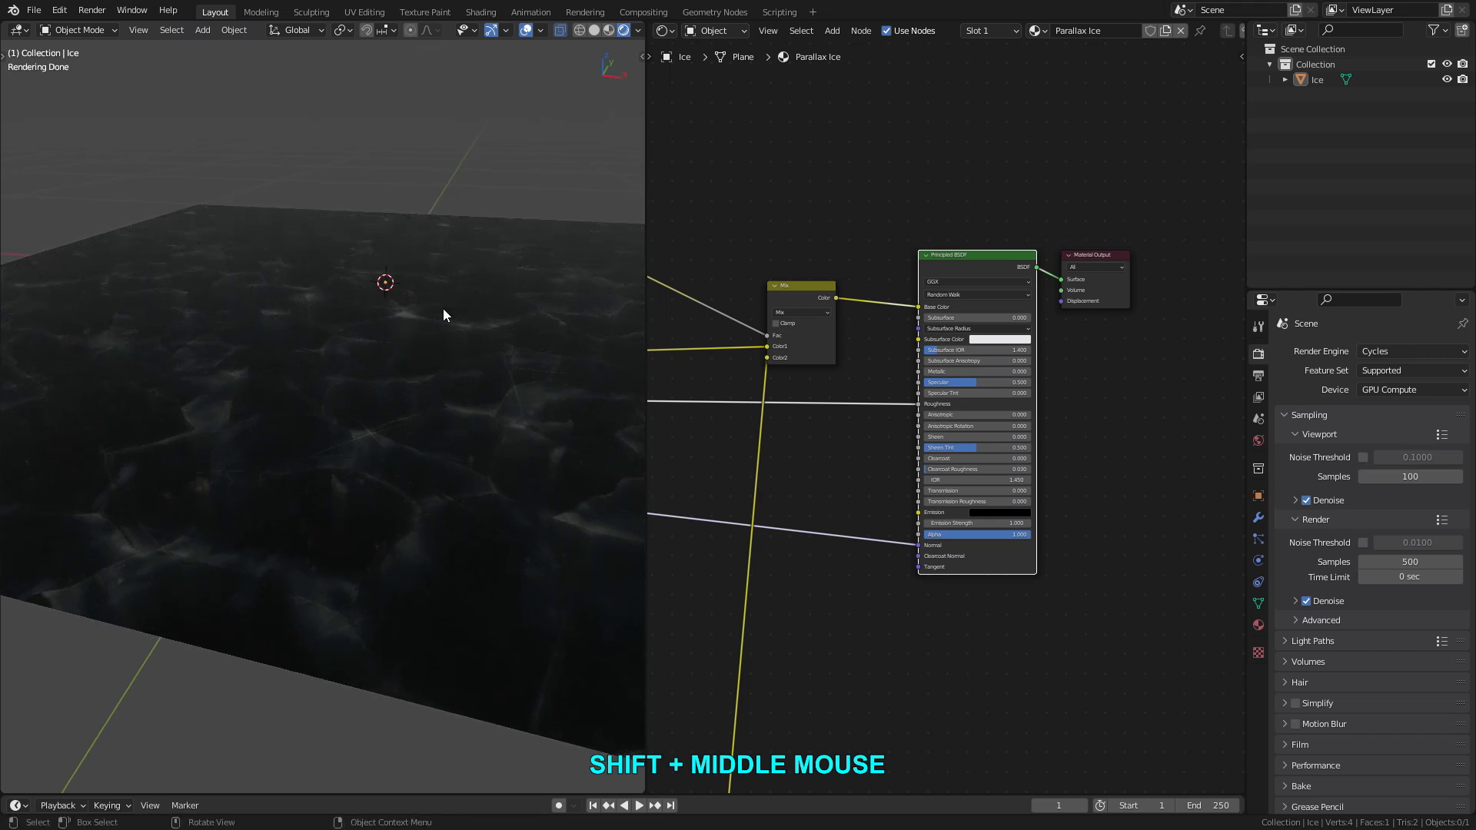
Turn off Scene Lights and Scene World in the viewport shading so the HDRI lights the ice, and inspect its surface.
{"action": "left_click", "coordinate": [637, 31]}
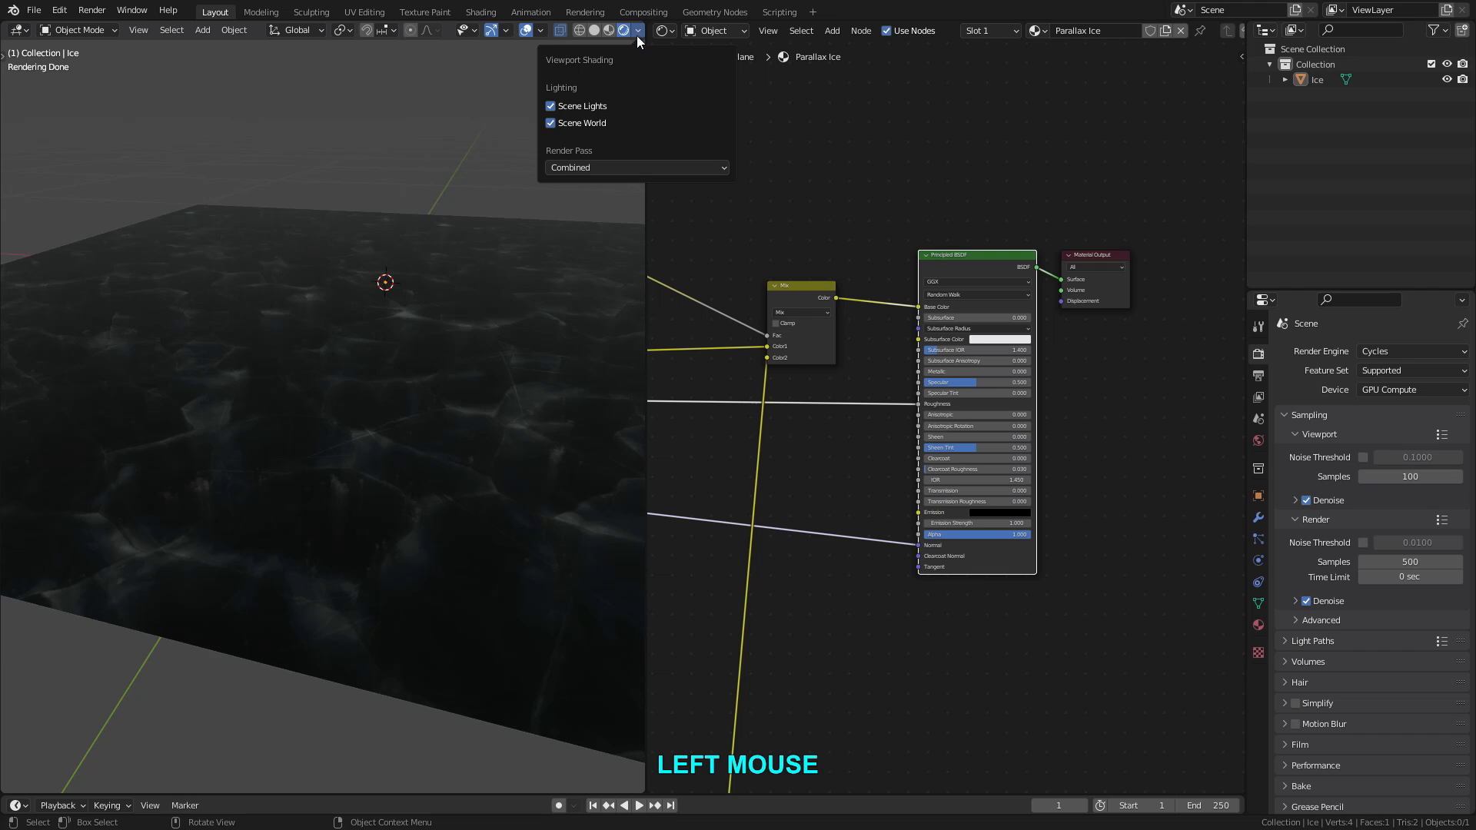
{"action": "left_click", "coordinate": [551, 106]}
{"action": "left_click", "coordinate": [550, 123]}
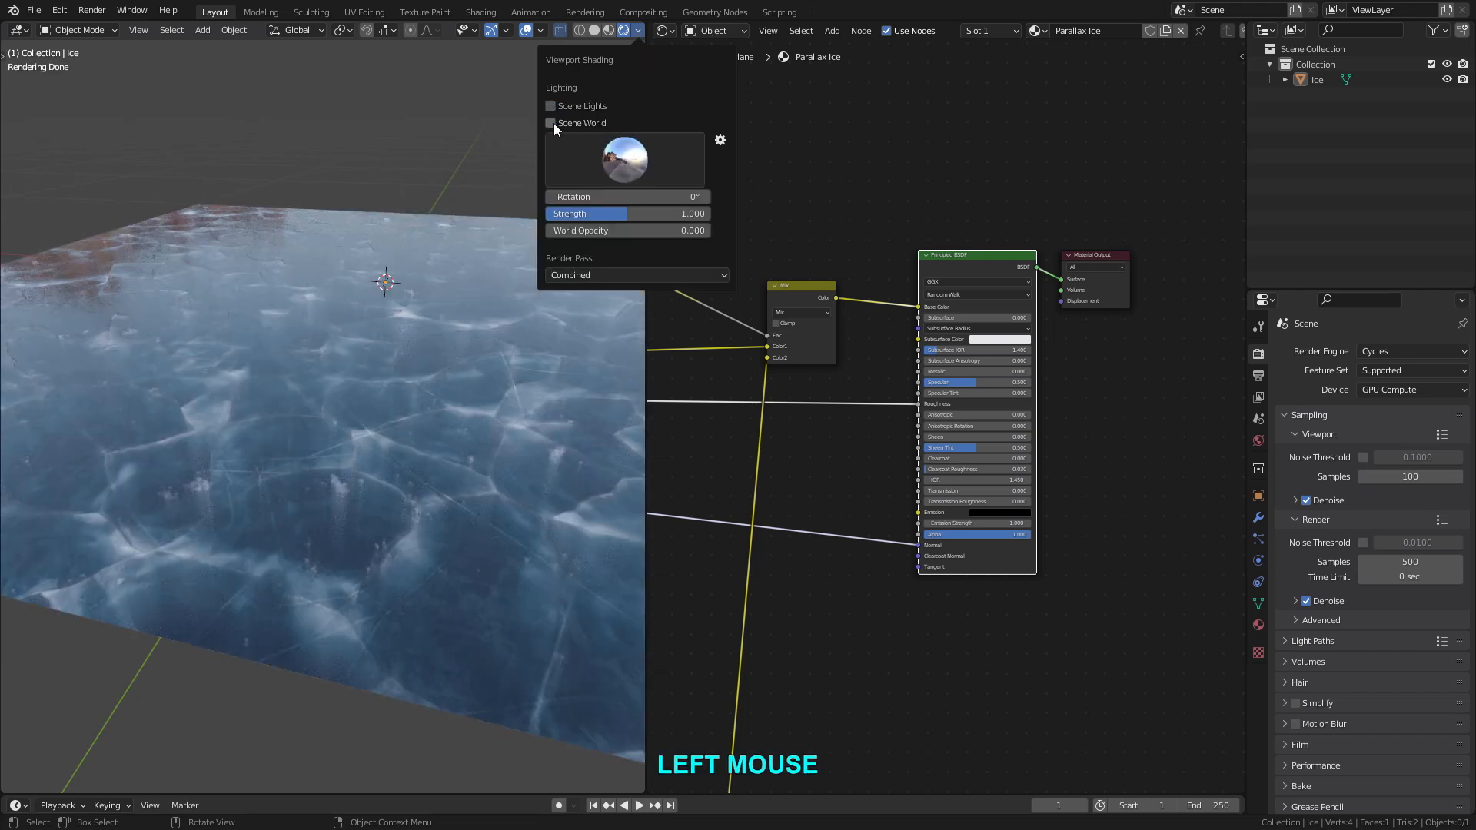
{"action": "middle_click_drag", "start_coordinate": [360, 325], "coordinate": [421, 352]}
{"action": "scroll", "coordinate": [369, 346], "scroll_direction": "up", "scroll_amount": 3}
{"action": "scroll", "coordinate": [323, 517], "scroll_direction": "up", "scroll_amount": 3}
{"action": "middle_click_drag", "start_coordinate": [323, 517], "coordinate": [383, 435], "text": "shift"}
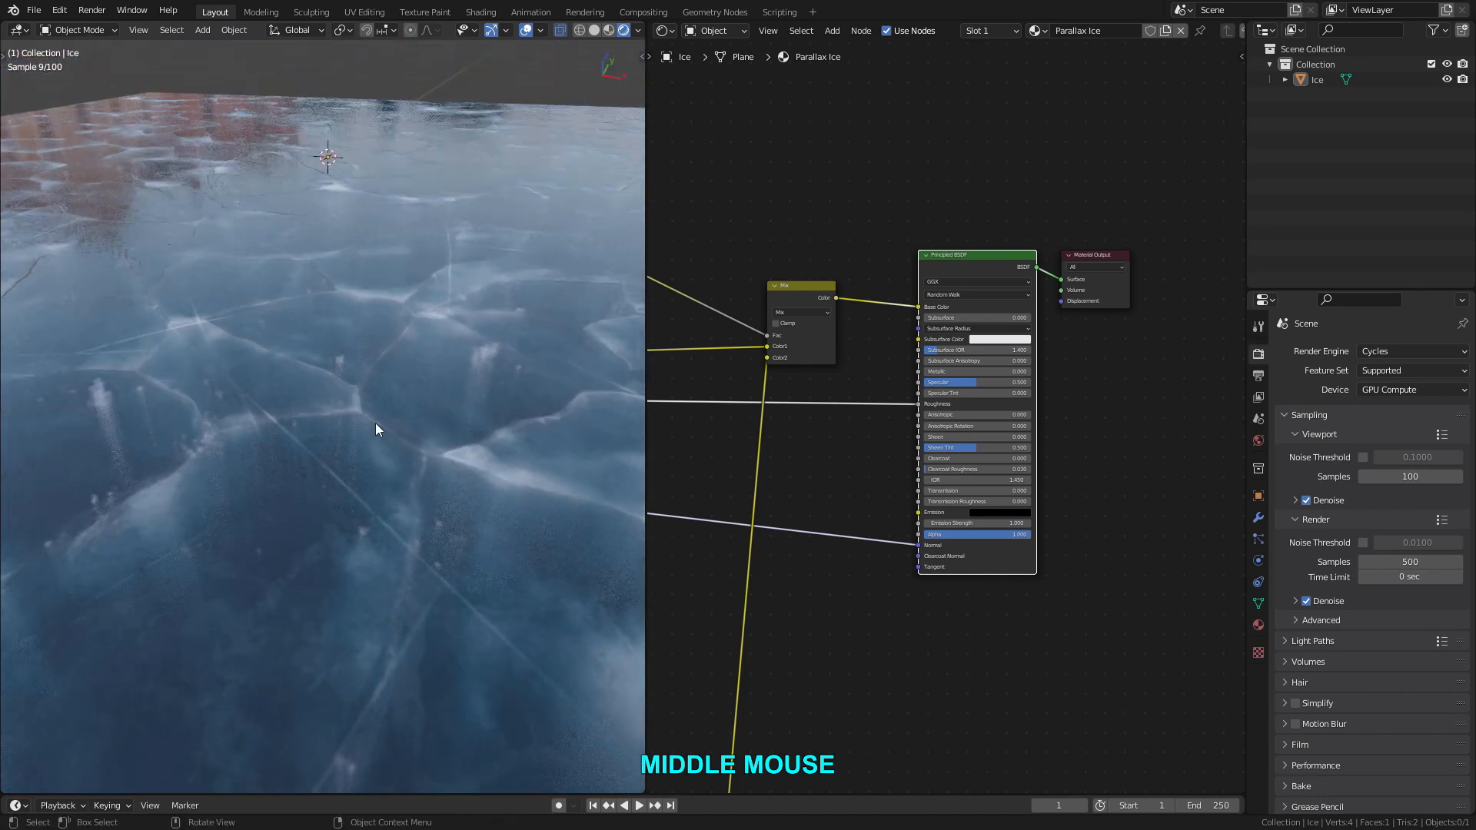
Set the Map Range node's To Max to -0.25 and check the ice depth from above.
{"action": "middle_click_drag", "start_coordinate": [799, 548], "coordinate": [987, 453]}
{"action": "scroll", "coordinate": [987, 449], "scroll_direction": "down", "scroll_amount": 5}
{"action": "middle_click_drag", "start_coordinate": [852, 568], "coordinate": [921, 417]}
{"action": "middle_click_drag", "start_coordinate": [755, 506], "coordinate": [1023, 460]}
{"action": "middle_click_drag", "start_coordinate": [924, 529], "coordinate": [1030, 451]}
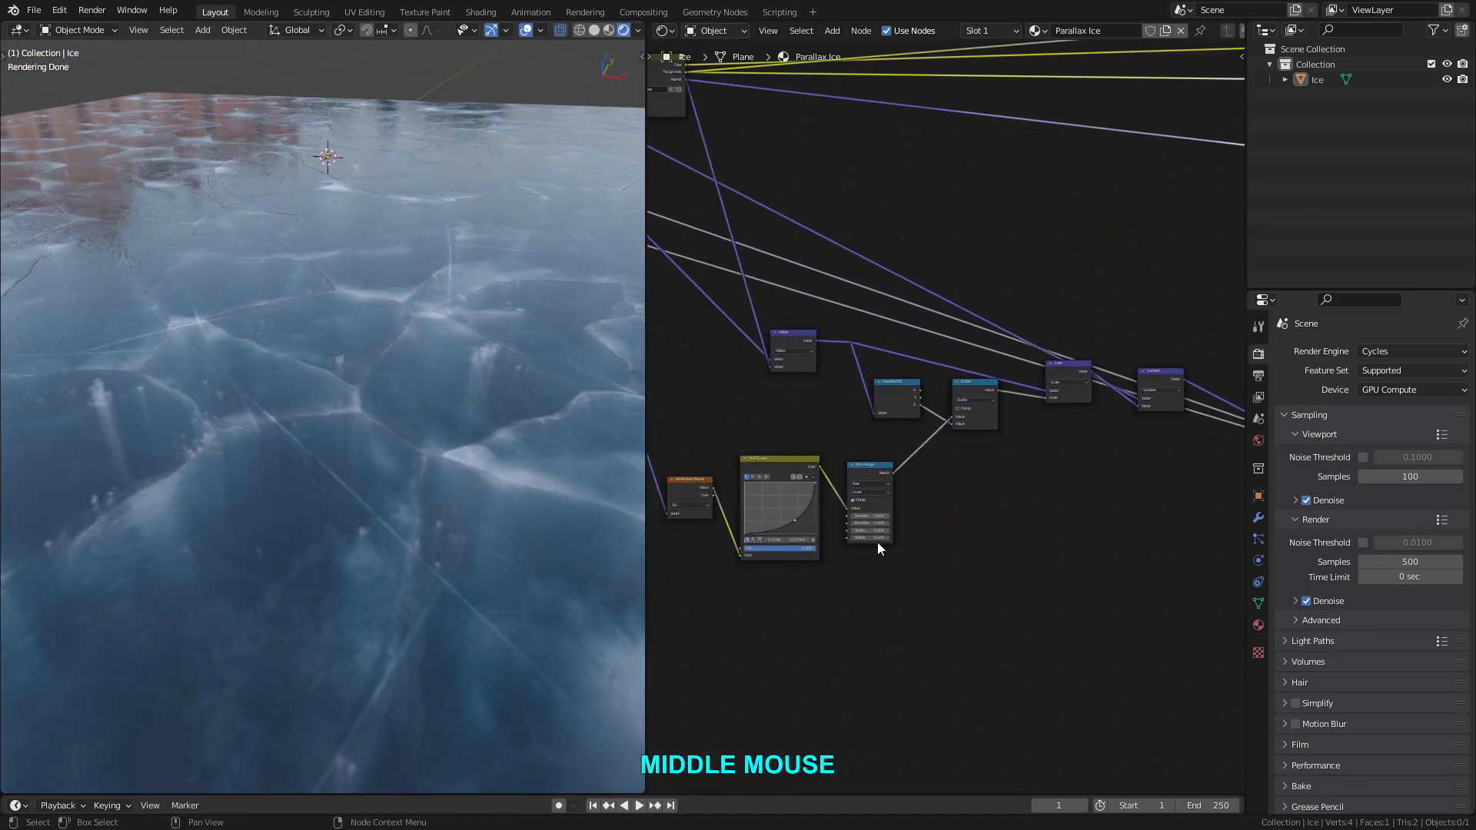
{"action": "scroll", "coordinate": [870, 544], "scroll_direction": "up", "scroll_amount": 6}
{"action": "middle_click_drag", "start_coordinate": [884, 548], "coordinate": [916, 561]}
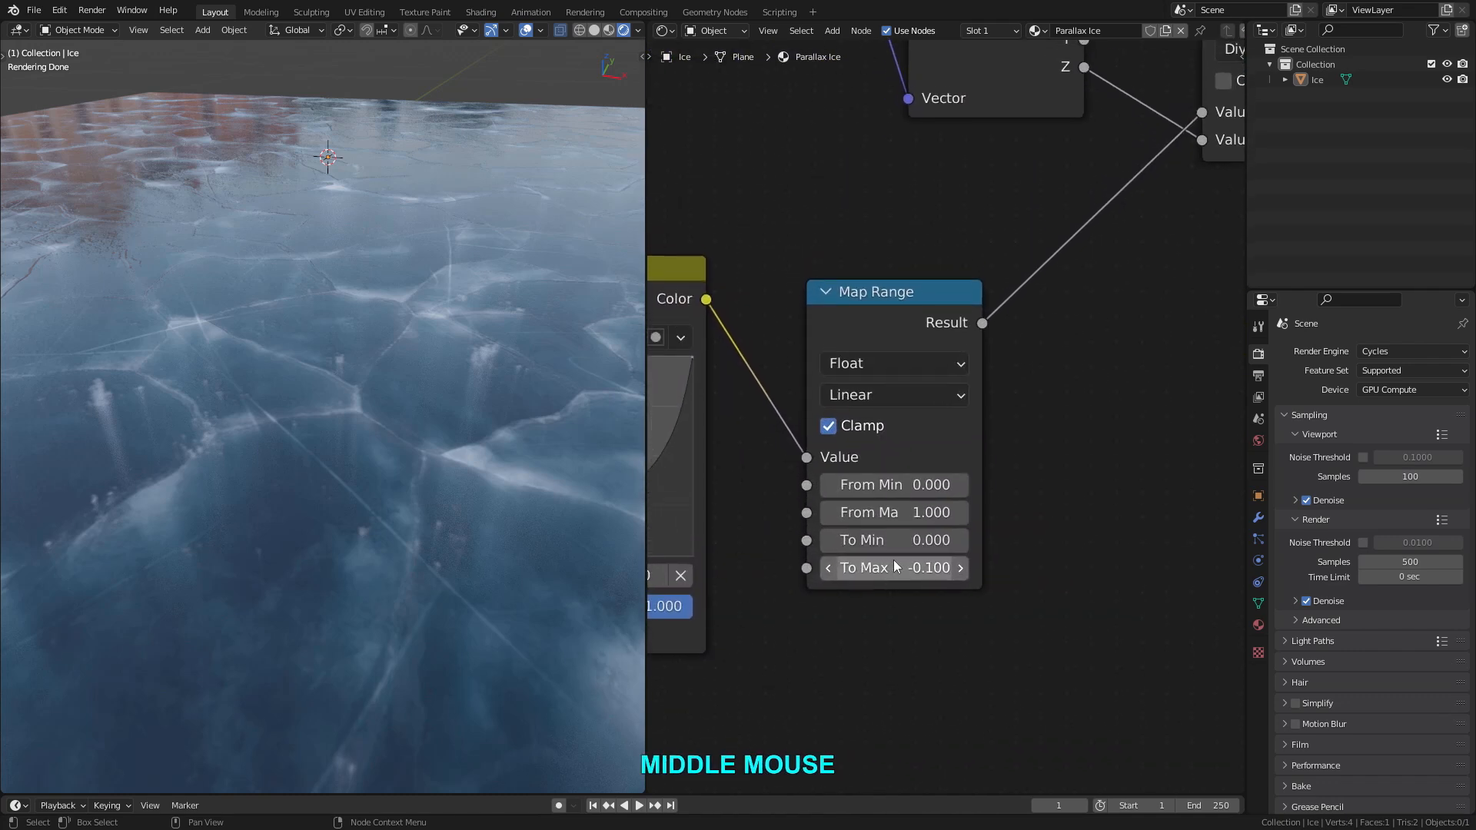
{"action": "left_click", "coordinate": [897, 571]}
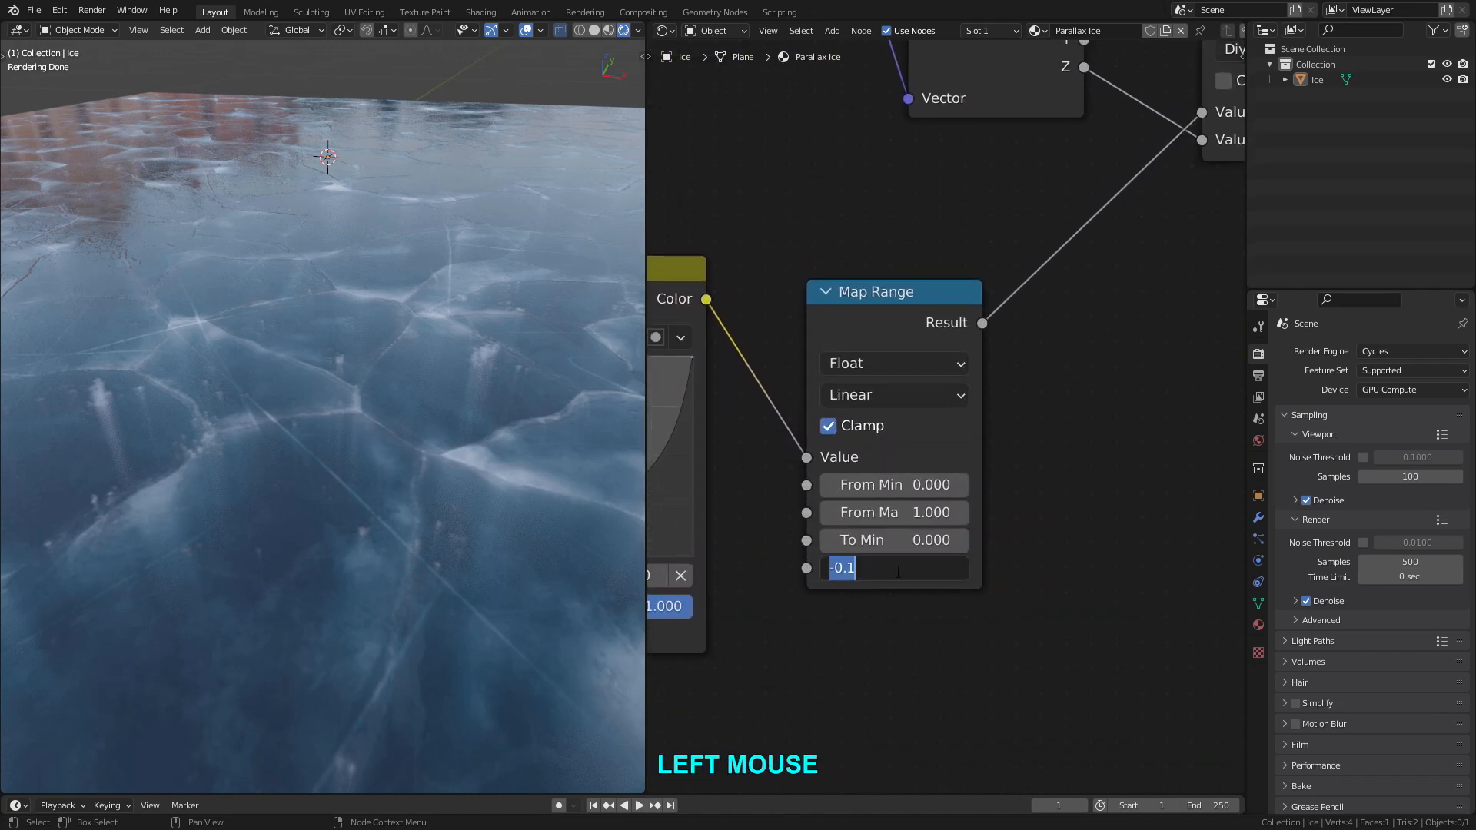
{"action": "type", "text": "-0"}
{"action": "type", "text": ".25"}
{"action": "key", "text": "Return"}
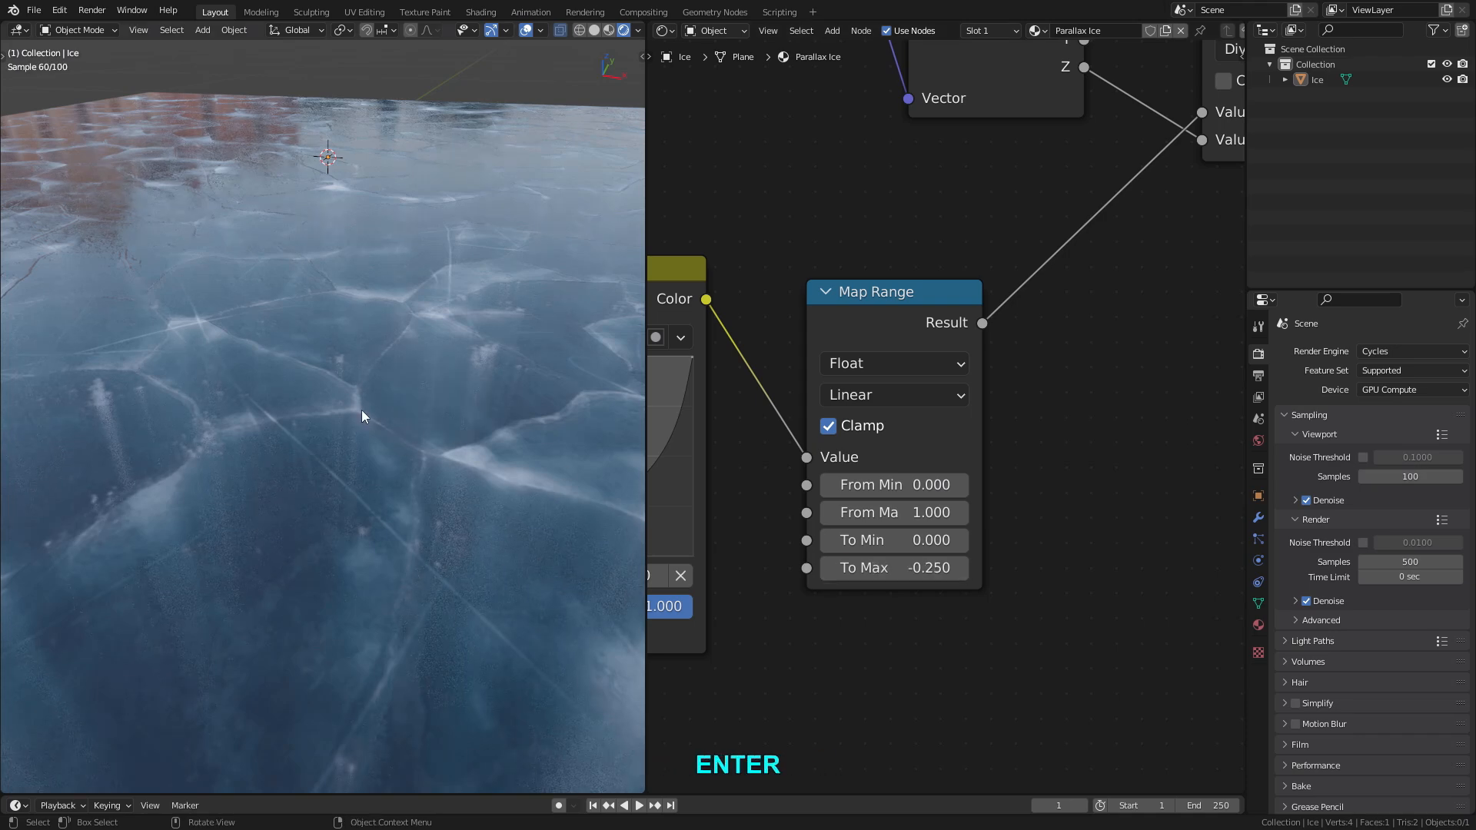
{"action": "middle_click_drag", "start_coordinate": [182, 612], "coordinate": [423, 472]}
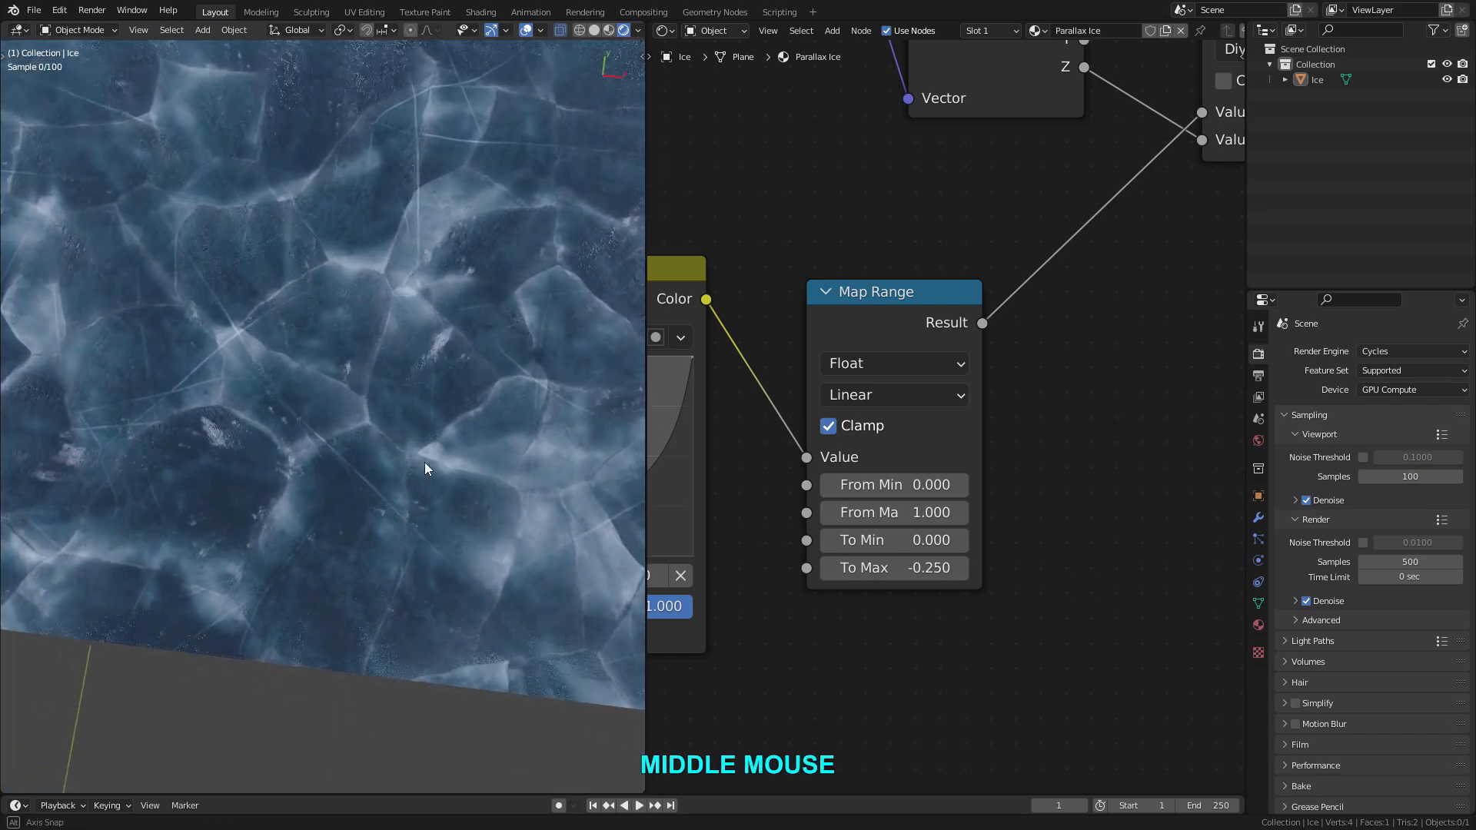
Set the Map Range node's To Max to -0.1 for a shallower ice depth.
{"action": "scroll", "coordinate": [427, 446], "scroll_direction": "down", "scroll_amount": 4}
{"action": "middle_click_drag", "start_coordinate": [430, 422], "coordinate": [382, 399]}
{"action": "scroll", "coordinate": [398, 403], "scroll_direction": "down", "scroll_amount": 2}
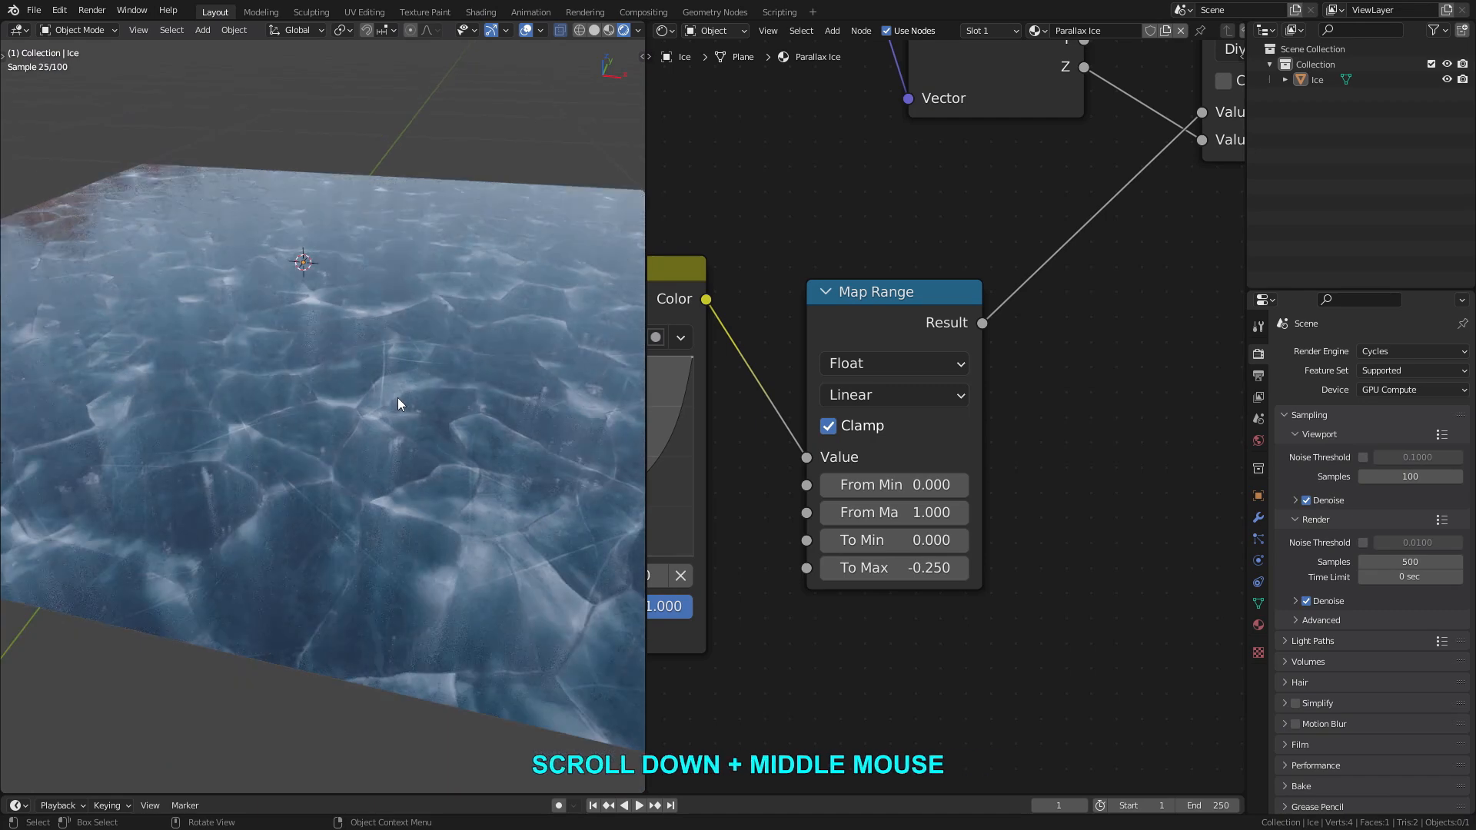
{"action": "left_click", "coordinate": [887, 569]}
{"action": "type", "text": "-0.1"}
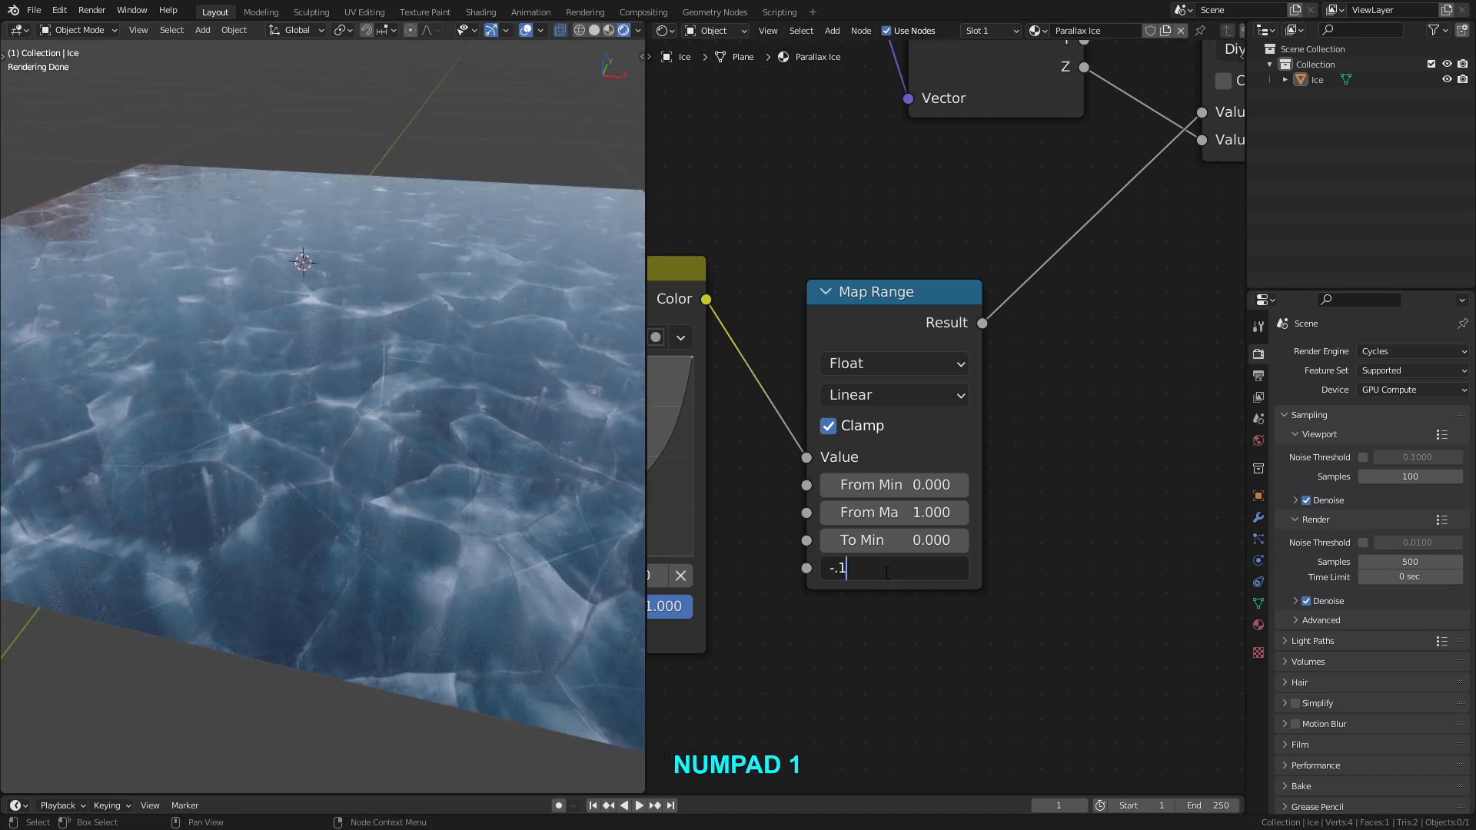
{"action": "key", "text": "Return"}
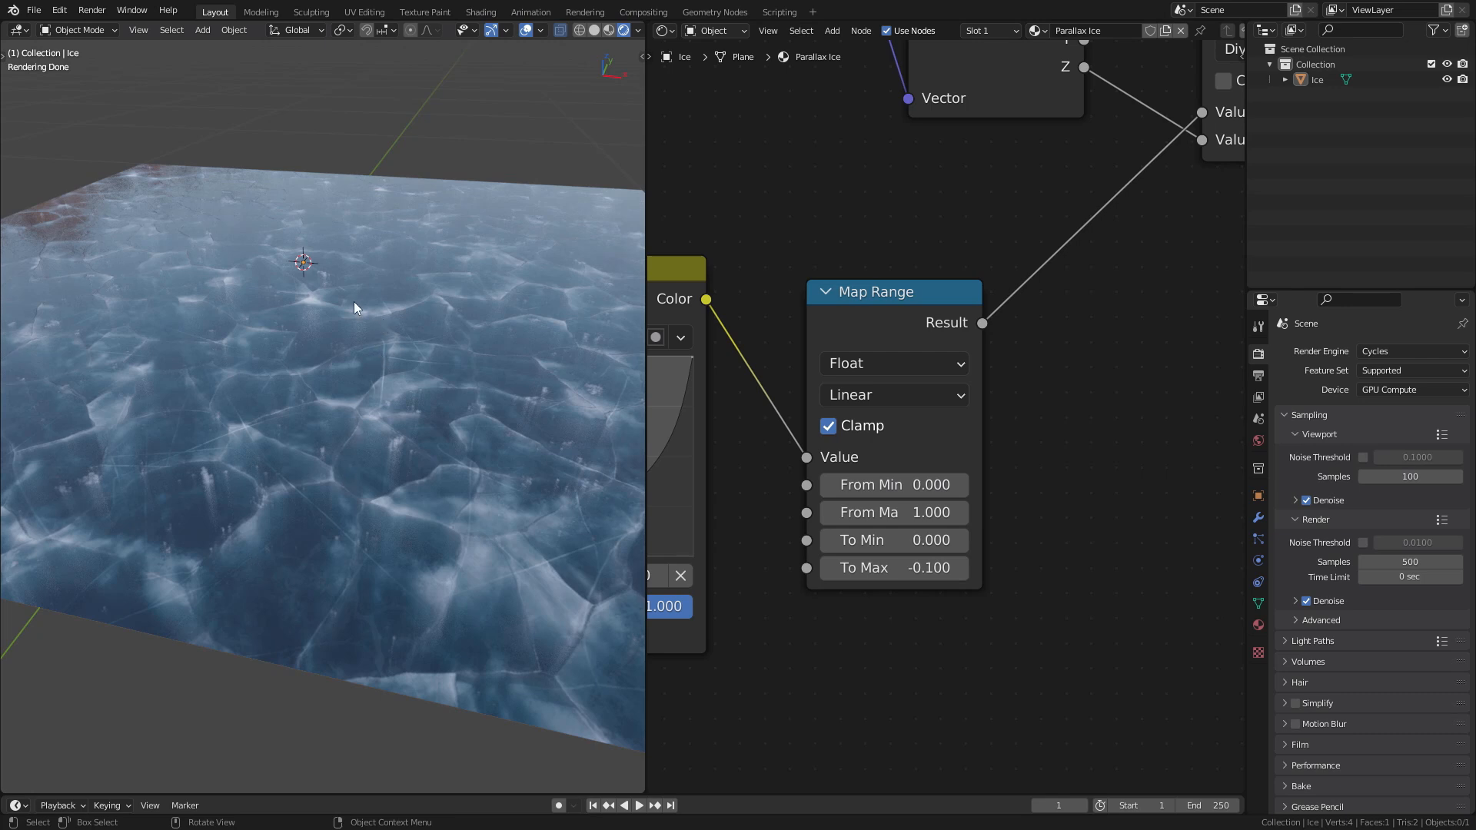
Compare the ice in Material Preview and Rendered viewport shading, ending in Rendered.
{"action": "key", "text": "z"}
{"action": "left_click", "coordinate": [362, 407]}
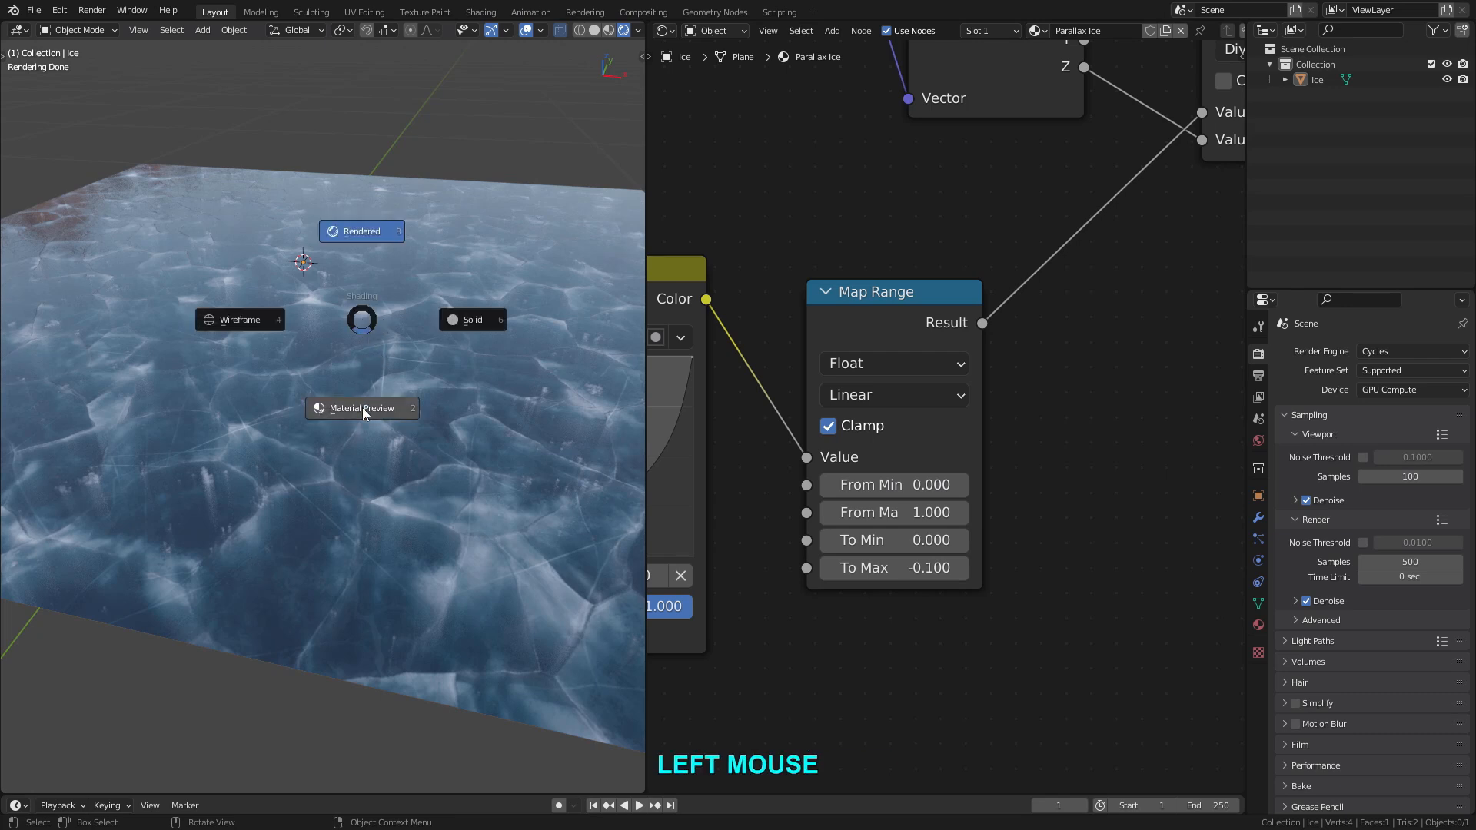
{"action": "mouse_move", "coordinate": [362, 413]}
{"action": "middle_mouse_down"}
{"action": "mouse_move", "coordinate": [267, 459]}
{"action": "mouse_move", "coordinate": [261, 494]}
{"action": "mouse_move", "coordinate": [293, 428]}
{"action": "mouse_move", "coordinate": [357, 401]}
{"action": "mouse_move", "coordinate": [309, 449]}
{"action": "mouse_move", "coordinate": [298, 524]}
{"action": "mouse_move", "coordinate": [280, 427]}
{"action": "mouse_move", "coordinate": [266, 427]}
{"action": "mouse_move", "coordinate": [297, 421]}
{"action": "mouse_move", "coordinate": [294, 398]}
{"action": "mouse_move", "coordinate": [311, 479]}
{"action": "mouse_move", "coordinate": [306, 399]}
{"action": "mouse_move", "coordinate": [288, 401]}
{"action": "mouse_move", "coordinate": [358, 417]}
{"action": "mouse_move", "coordinate": [329, 421]}
{"action": "middle_mouse_up"}
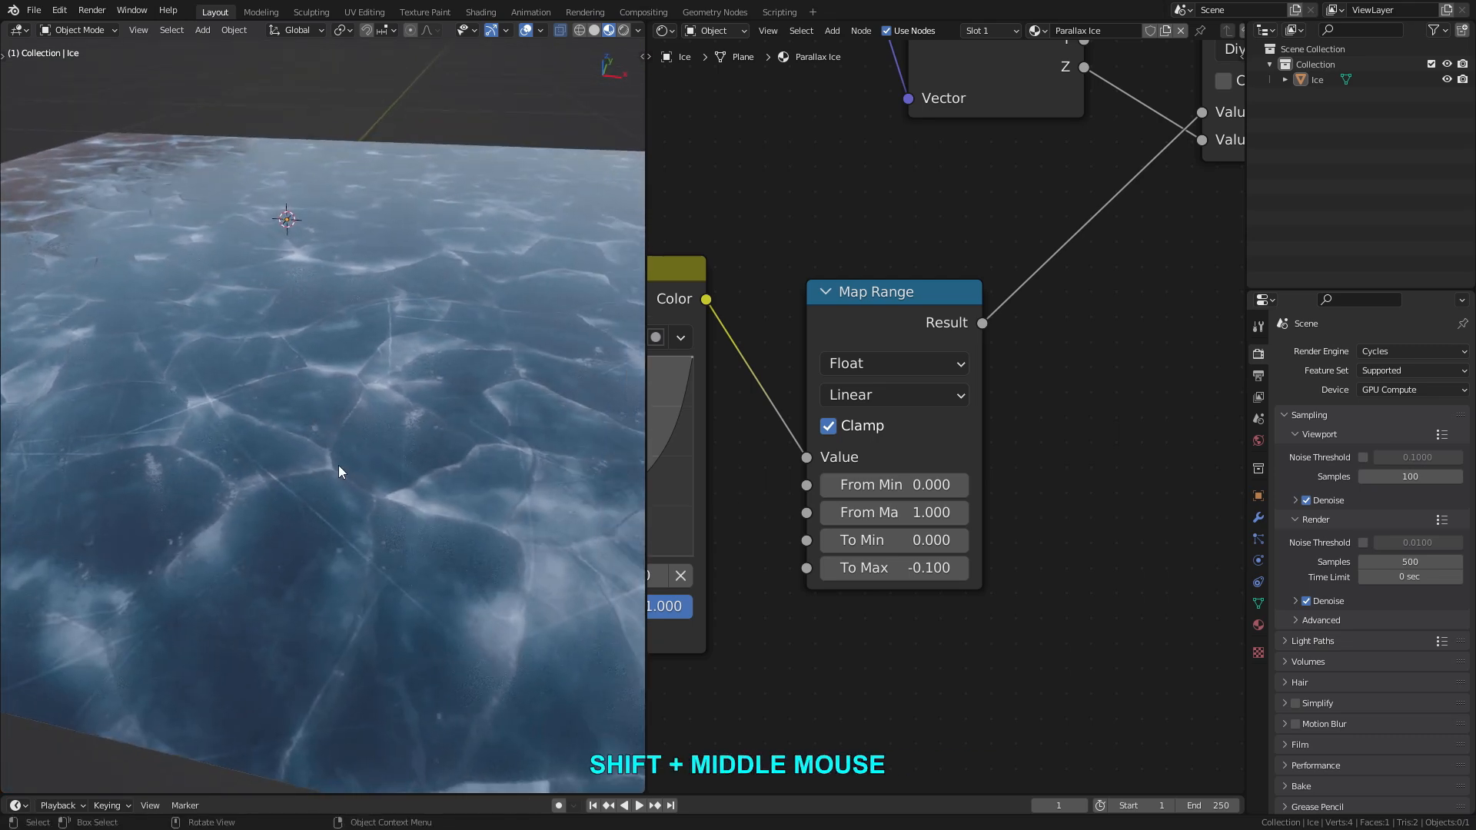
{"action": "key", "text": "z"}
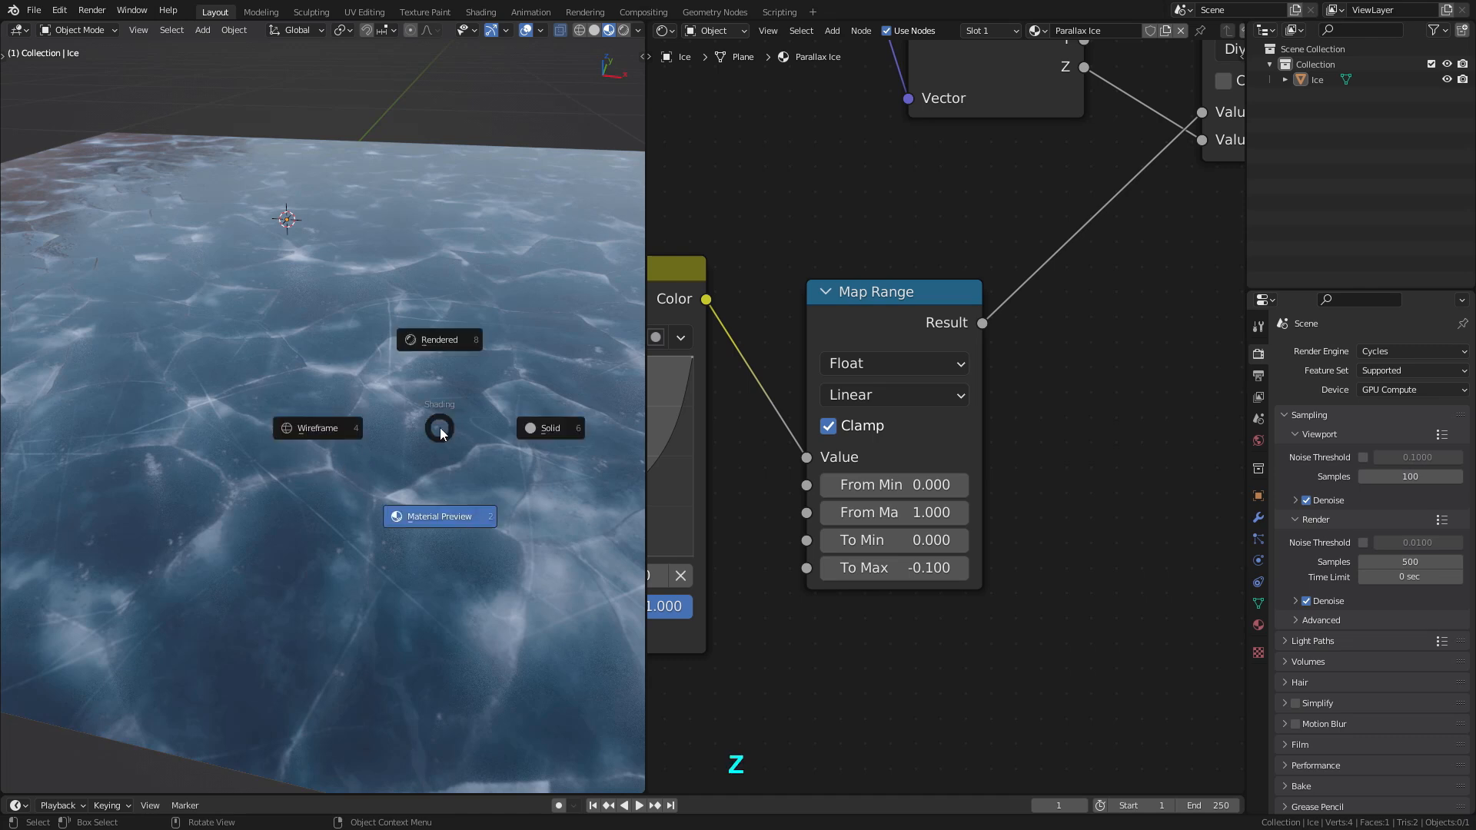
{"action": "left_click", "coordinate": [444, 341]}
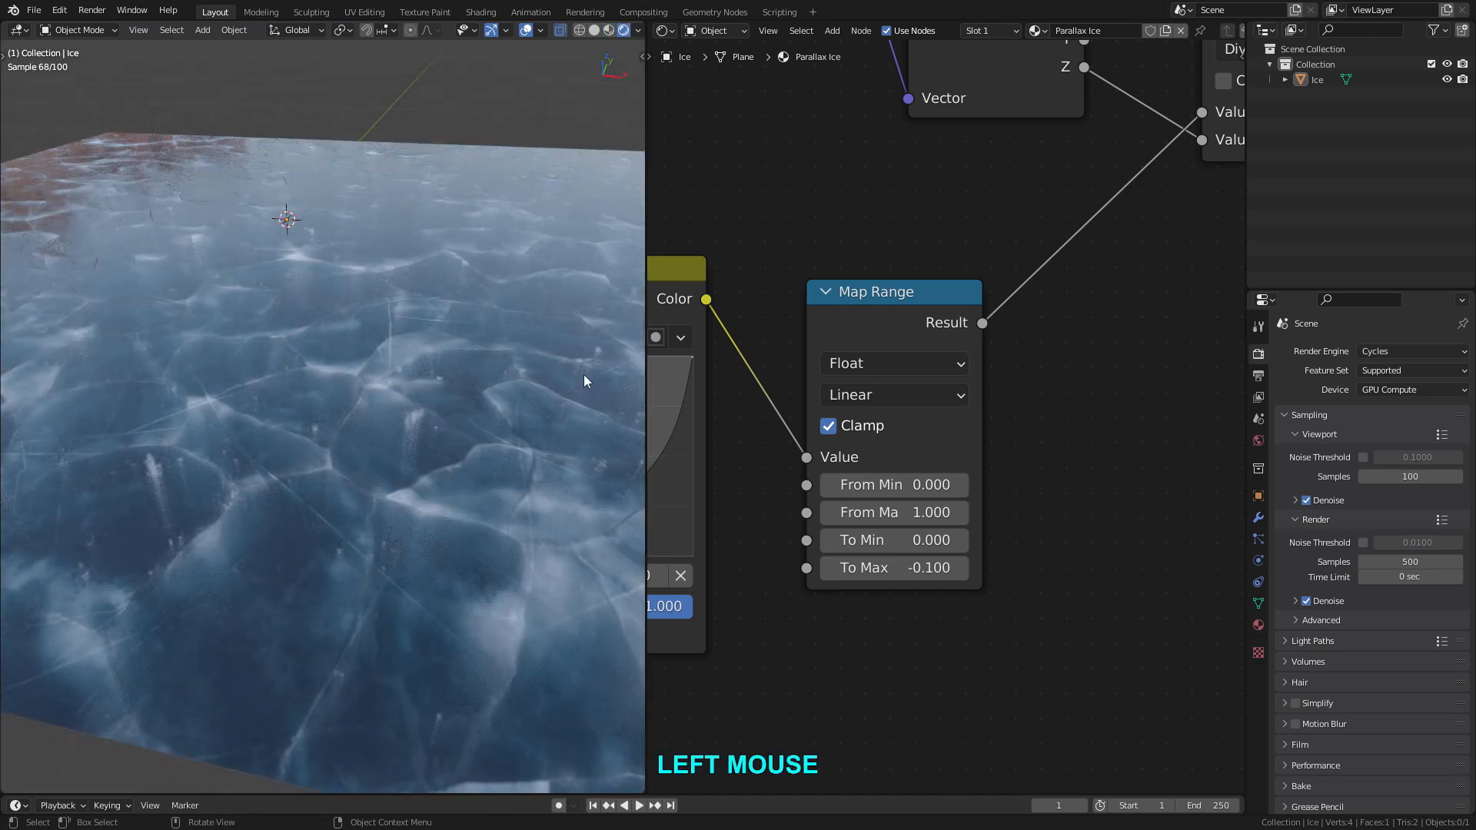
Mute and unmute the Mix node before the Principled BSDF several times to compare the ice with and without the mixed parallax layer.
{"action": "scroll", "coordinate": [870, 398], "scroll_direction": "down", "scroll_amount": 4}
{"action": "scroll", "coordinate": [1016, 343], "scroll_direction": "down", "scroll_amount": 2}
{"action": "mouse_move", "coordinate": [1016, 343]}
{"action": "middle_mouse_down"}
{"action": "mouse_move", "coordinate": [1029, 323]}
{"action": "mouse_move", "coordinate": [1009, 363]}
{"action": "middle_mouse_up"}
{"action": "scroll", "coordinate": [1009, 279], "scroll_direction": "up", "scroll_amount": 2}
{"action": "middle_click_drag", "start_coordinate": [1008, 279], "coordinate": [1038, 279]}
{"action": "left_click", "coordinate": [1040, 278]}
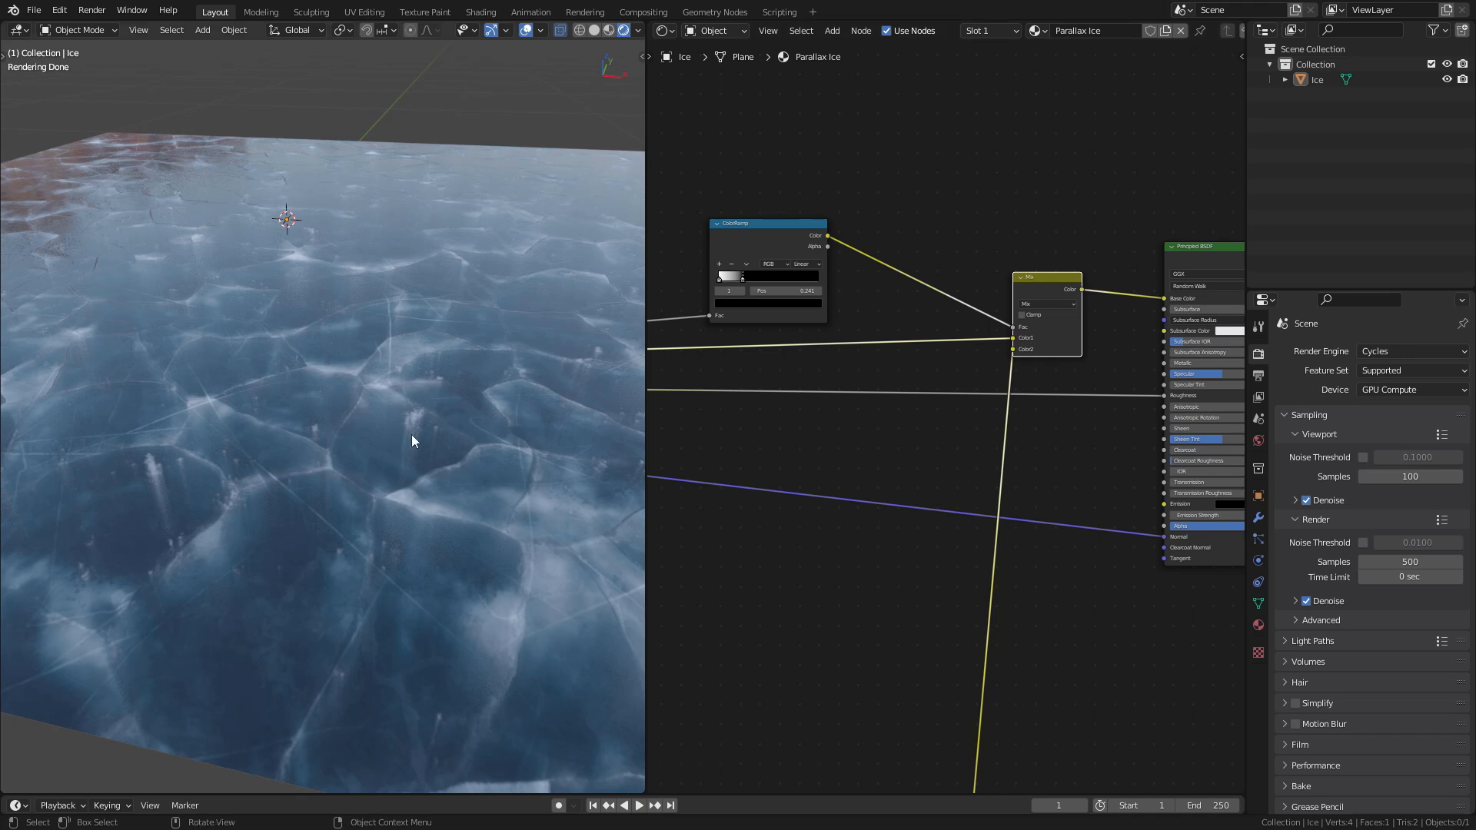
{"action": "key", "text": "m"}
{"action": "key", "text": "m"}
{"action": "key", "text": "m"}
{"action": "key", "text": "m"}
{"action": "key", "text": "m"}
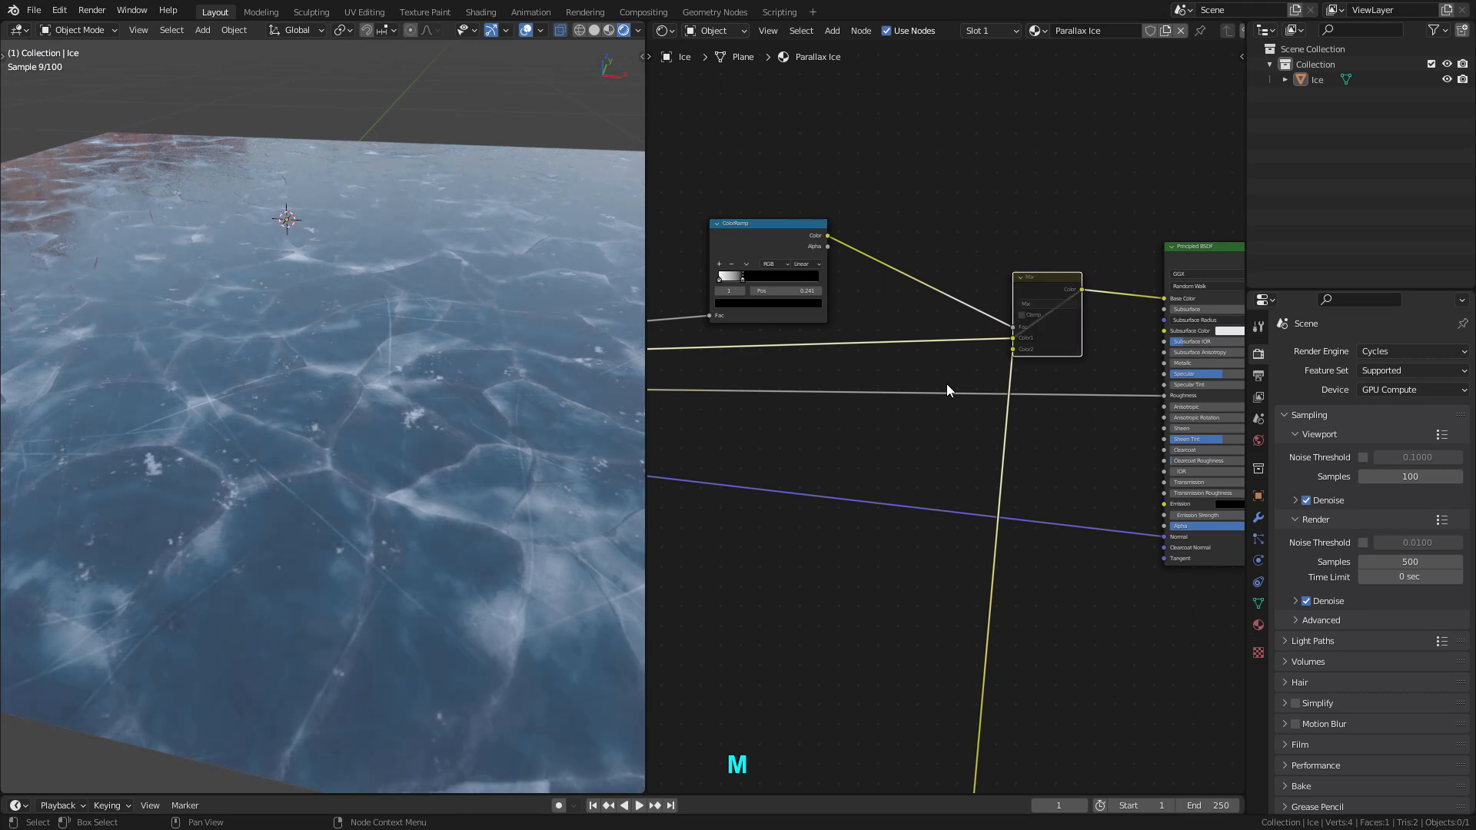
{"action": "key", "text": "m"}
{"action": "key", "text": "m"}
{"action": "key", "text": "m"}
{"action": "scroll", "coordinate": [1055, 403], "scroll_direction": "down", "scroll_amount": 4}
{"action": "middle_click_drag", "start_coordinate": [939, 477], "coordinate": [957, 429]}
{"action": "mouse_move", "coordinate": [386, 423]}
{"action": "middle_mouse_down"}
{"action": "mouse_move", "coordinate": [386, 456]}
{"action": "mouse_move", "coordinate": [313, 421]}
{"action": "mouse_move", "coordinate": [285, 367]}
{"action": "mouse_move", "coordinate": [339, 366]}
{"action": "mouse_move", "coordinate": [368, 407]}
{"action": "mouse_move", "coordinate": [400, 414]}
{"action": "mouse_move", "coordinate": [377, 411]}
{"action": "middle_mouse_up"}
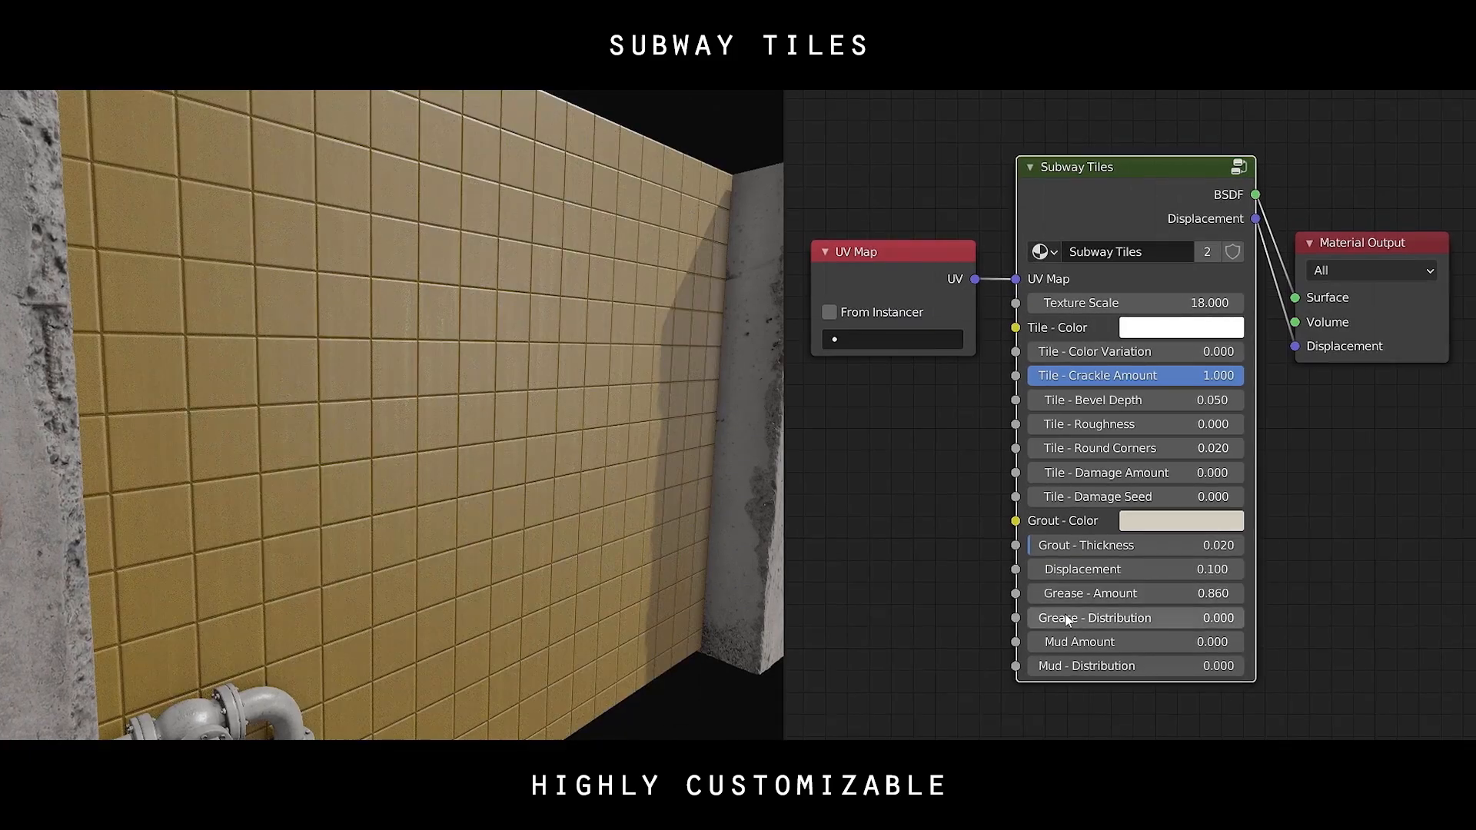
Set the Subway Tiles node's Grease Distribution to 0.601, Mud Amount to 0.540, Mud Distribution to 0.292 and Tile Damage Amount to 0.690.
{"action": "left_click_drag", "start_coordinate": [1066, 617], "coordinate": [1195, 617]}
{"action": "left_click_drag", "start_coordinate": [1050, 642], "coordinate": [1108, 667]}
{"action": "left_click_drag", "start_coordinate": [1061, 473], "coordinate": [1173, 473]}
Change the Subway Tiles tile color to a dark green and set Tile Color Variation to 0.687.
{"action": "left_click", "coordinate": [1169, 327]}
{"action": "left_click_drag", "start_coordinate": [1218, 430], "coordinate": [1201, 430]}
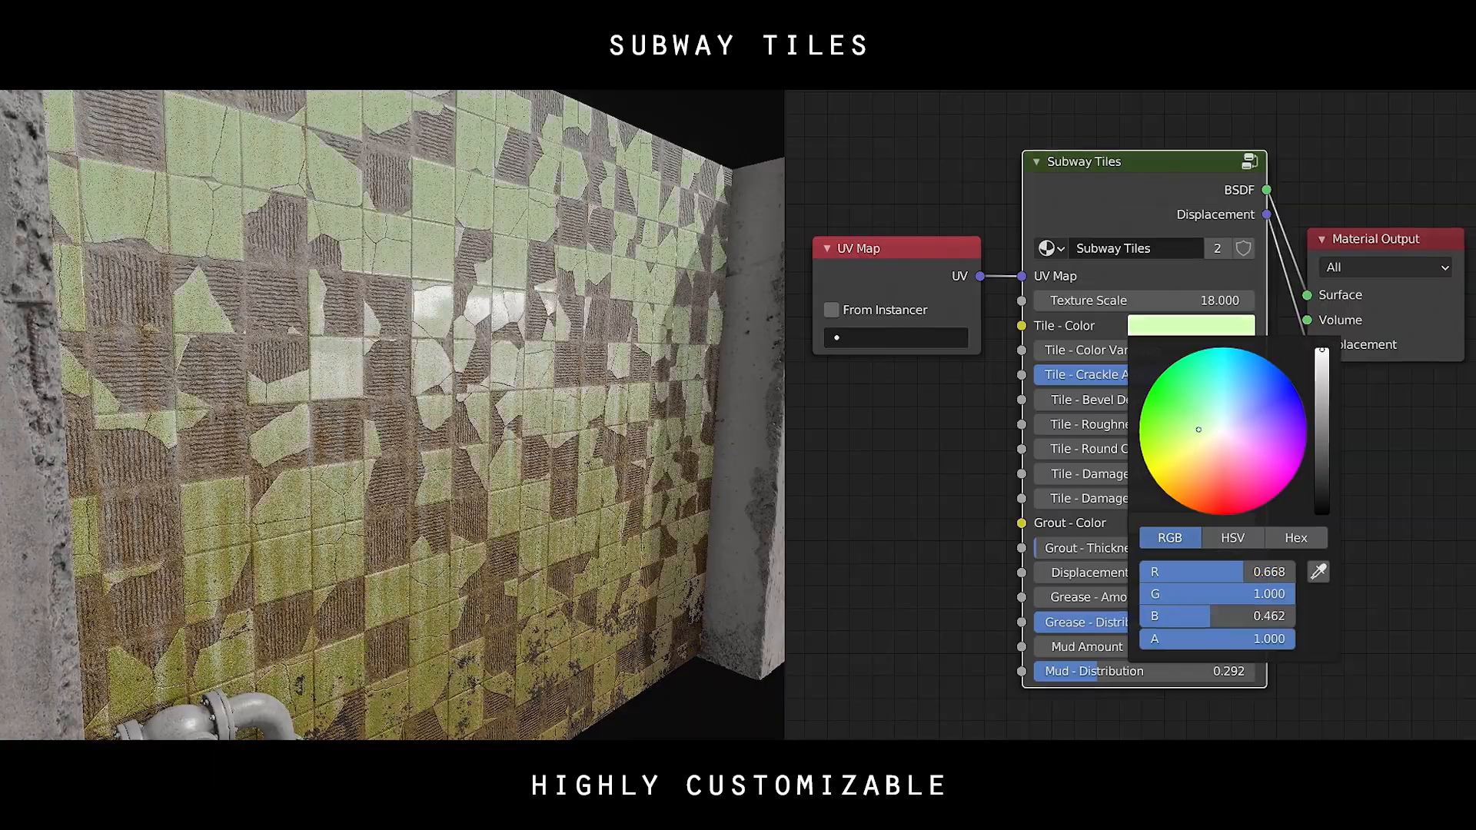
{"action": "left_click_drag", "start_coordinate": [1321, 350], "coordinate": [1321, 433]}
{"action": "left_click_drag", "start_coordinate": [1050, 350], "coordinate": [1192, 350]}
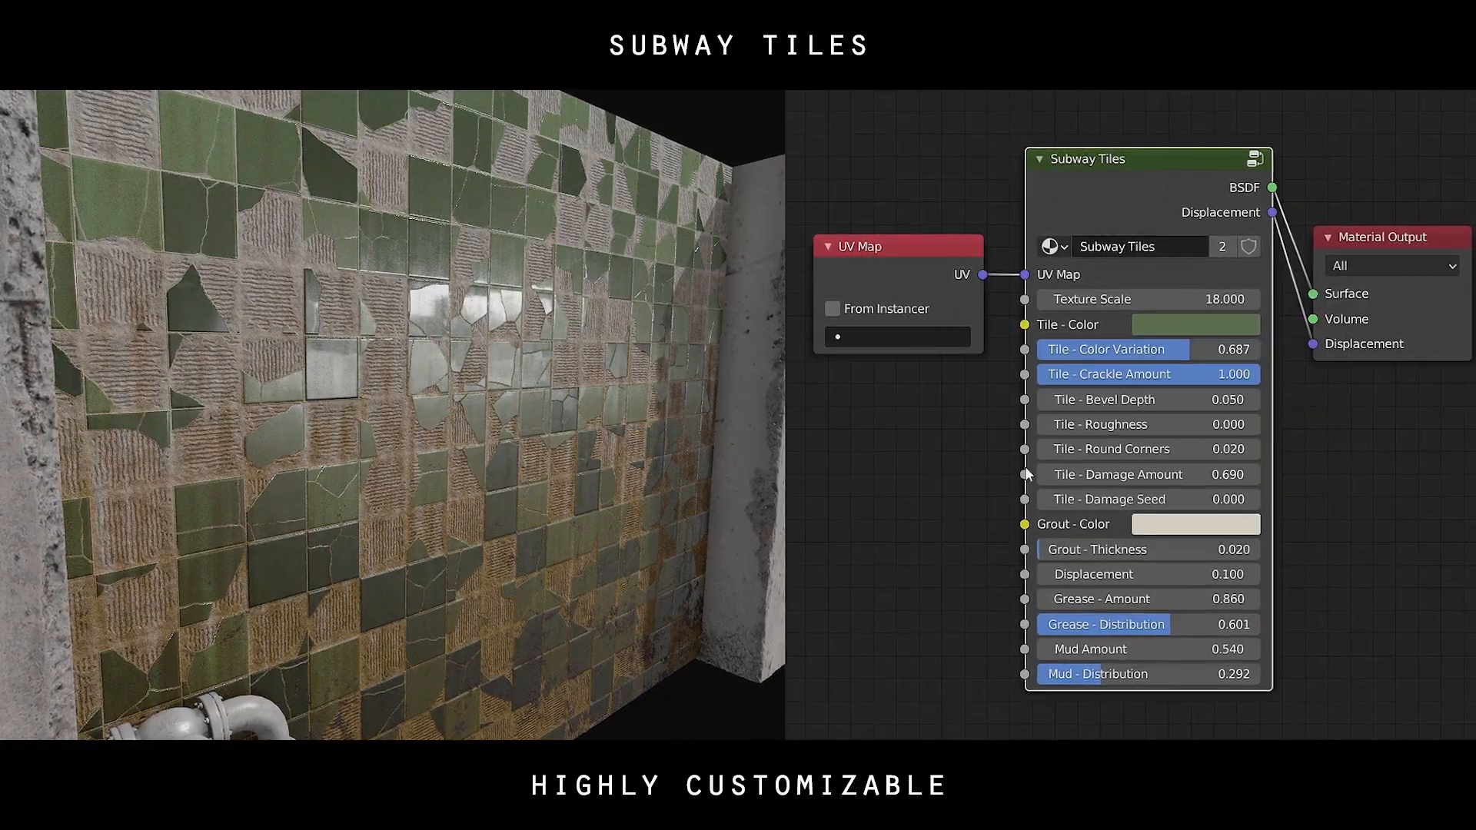
Lower the Tile Damage Amount and raise the Texture Scale on the Subway Tiles node.
{"action": "left_click_drag", "start_coordinate": [1169, 475], "coordinate": [1123, 475]}
{"action": "left_click_drag", "start_coordinate": [1100, 299], "coordinate": [1230, 299]}
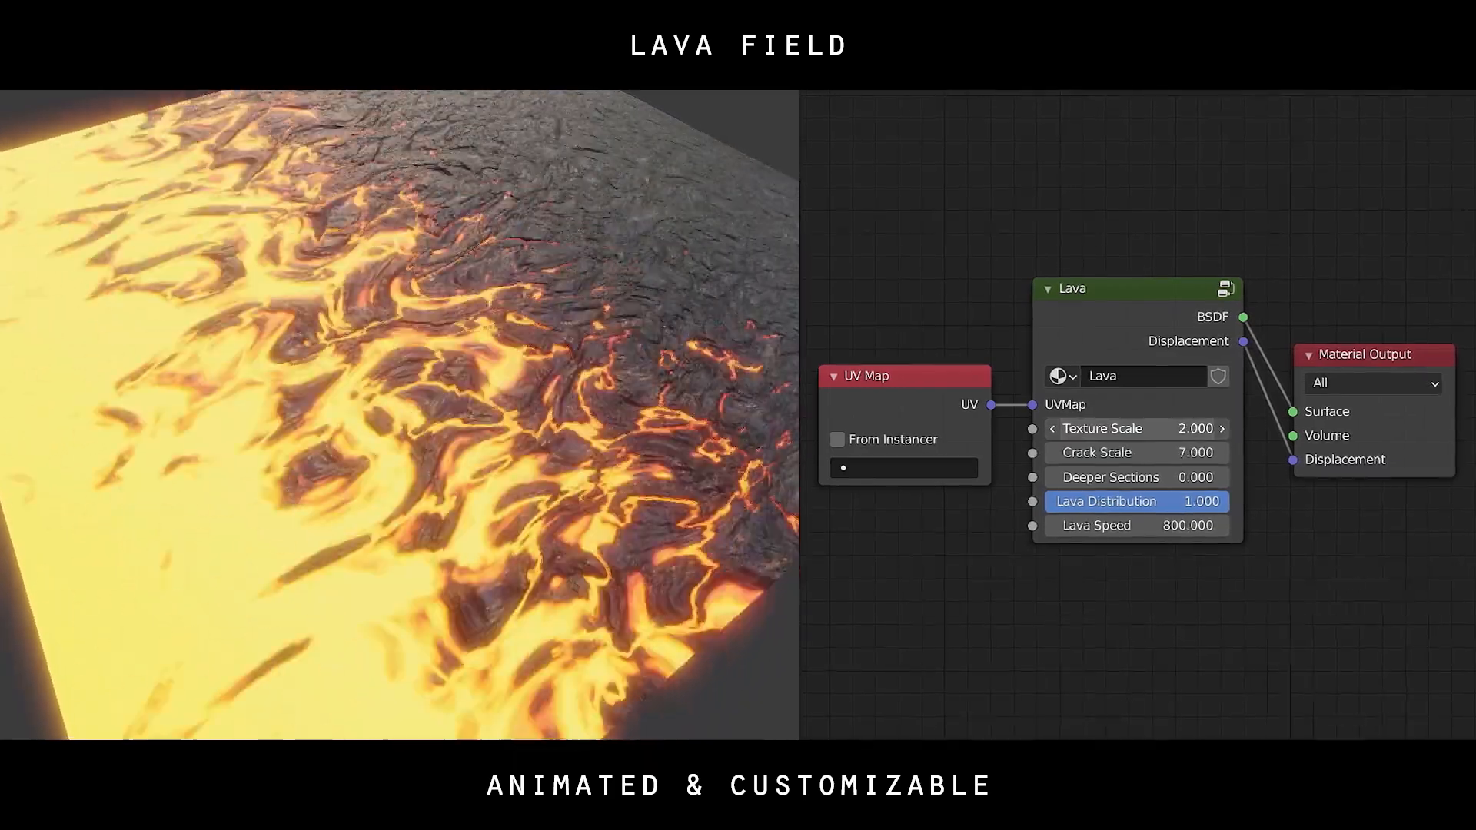
Try a different Crack Scale on the Lava node, restore it, and set Deeper Sections to 0.220.
{"action": "left_click_drag", "start_coordinate": [1075, 454], "coordinate": [1199, 453]}
{"action": "right_click", "coordinate": [1076, 455]}
{"action": "left_click_drag", "start_coordinate": [1081, 478], "coordinate": [1247, 505]}
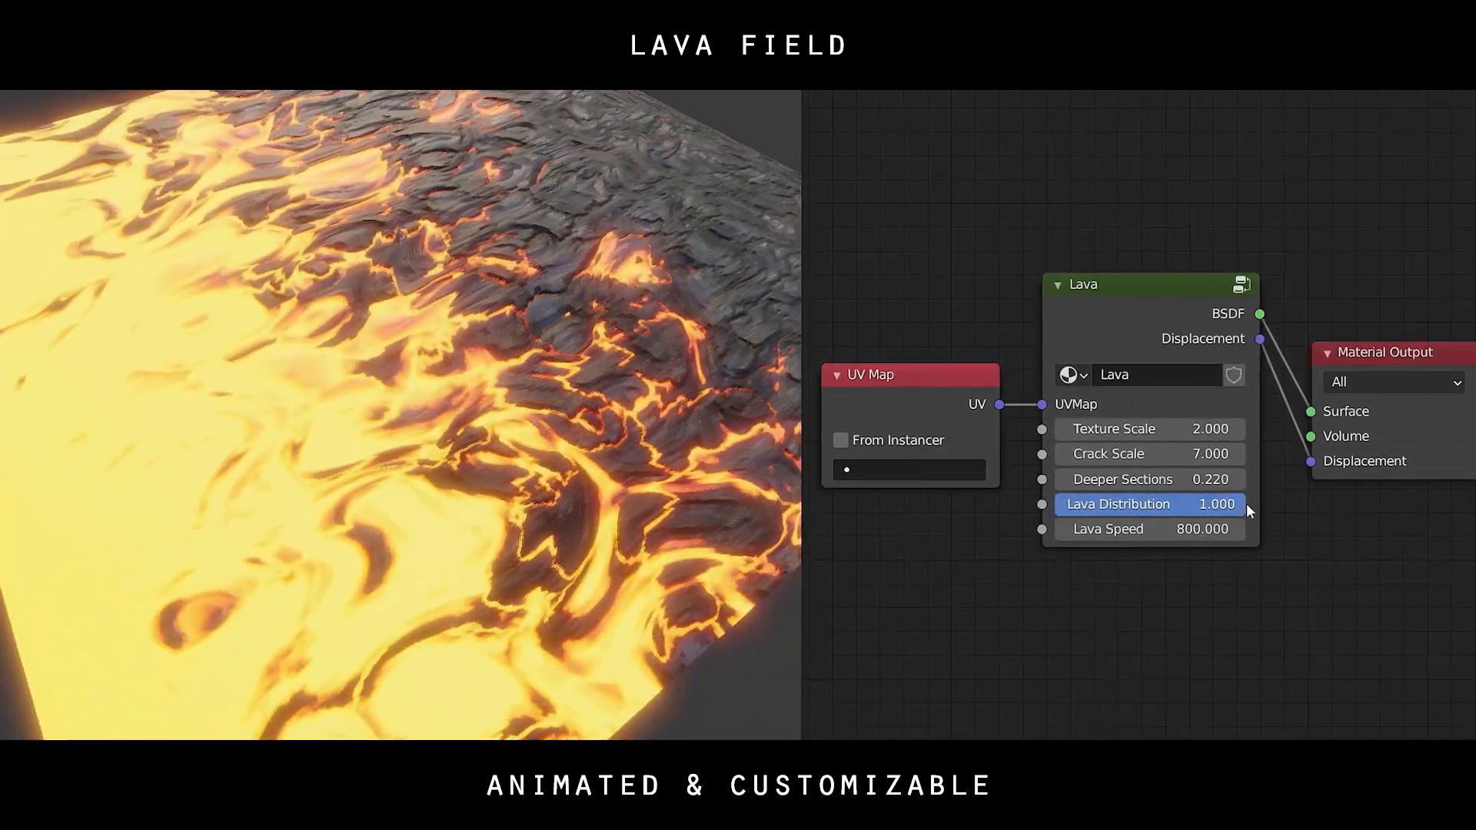